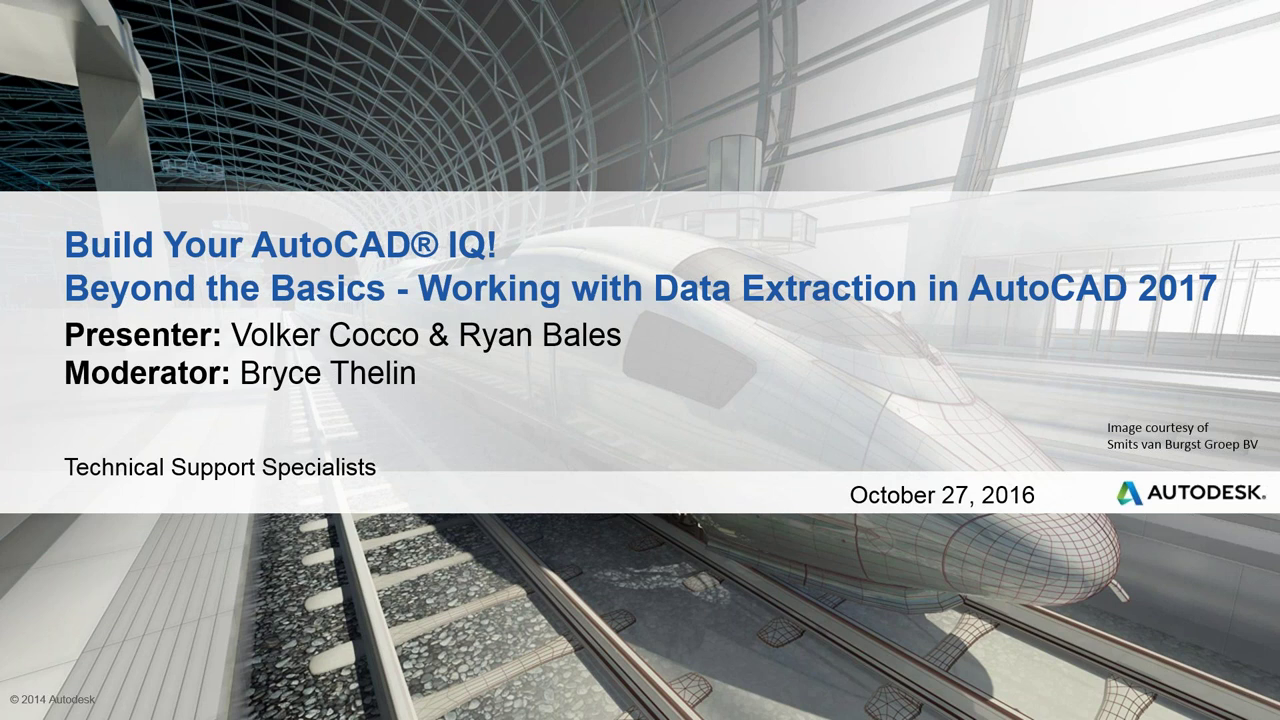
- Advance the slideshow from the Data Extraction title slide to the About Us slide
key(Right)
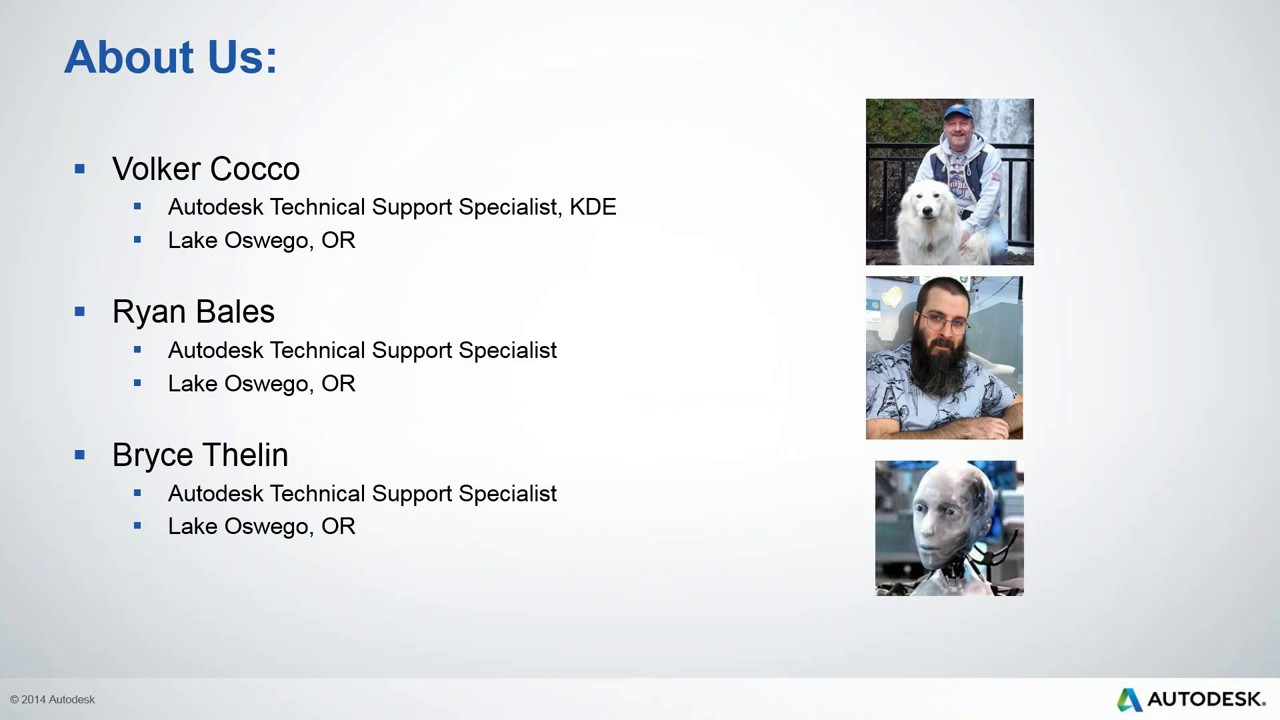
- Advance to the Welcome to the Autodesk Help Webinar Series slide
key(Right)
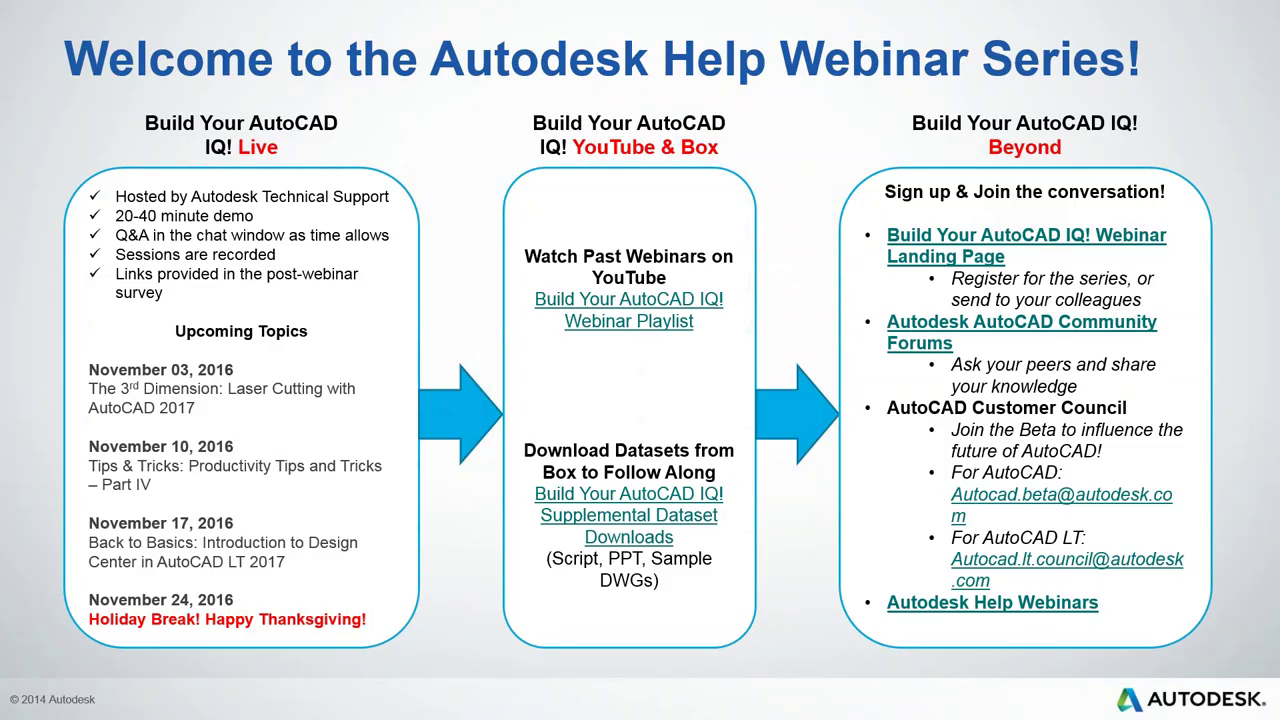
- Advance to the Autodesk Knowledge Network slide
key(Right)
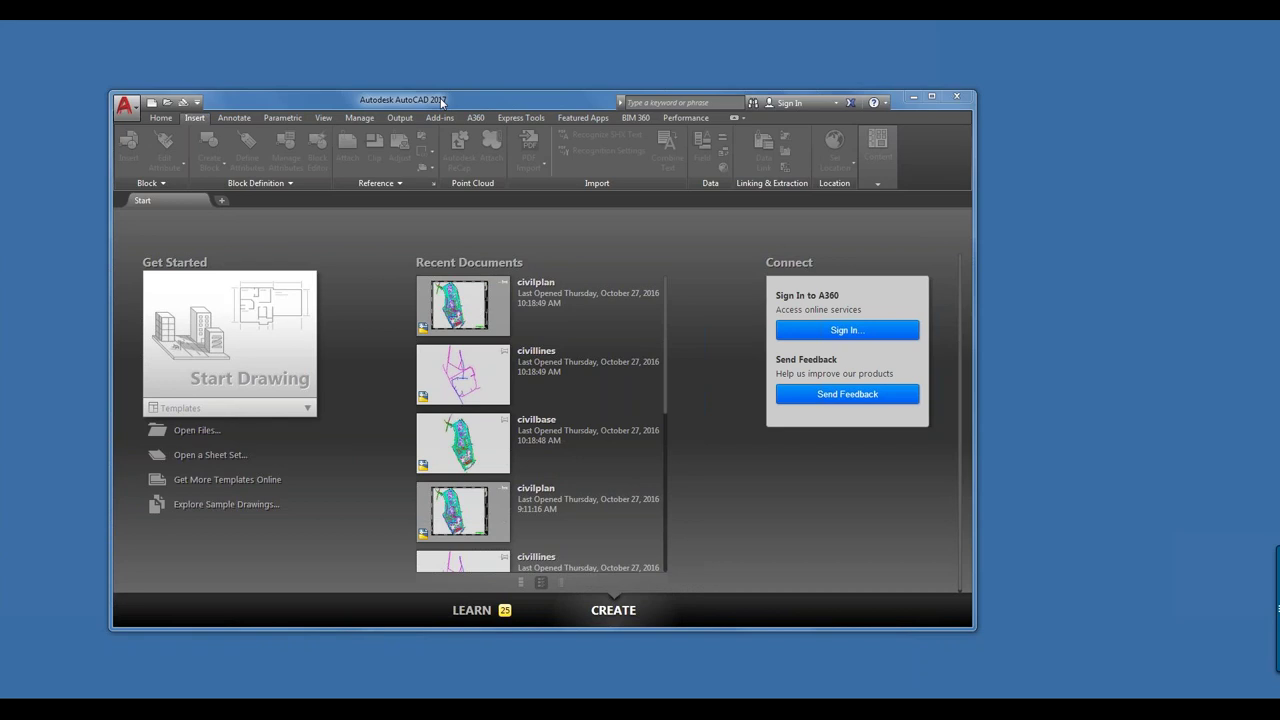
- Maximize AutoCAD, start blank Drawing2, glance at Output and Home tabs, return to Start
double_click(441, 101)
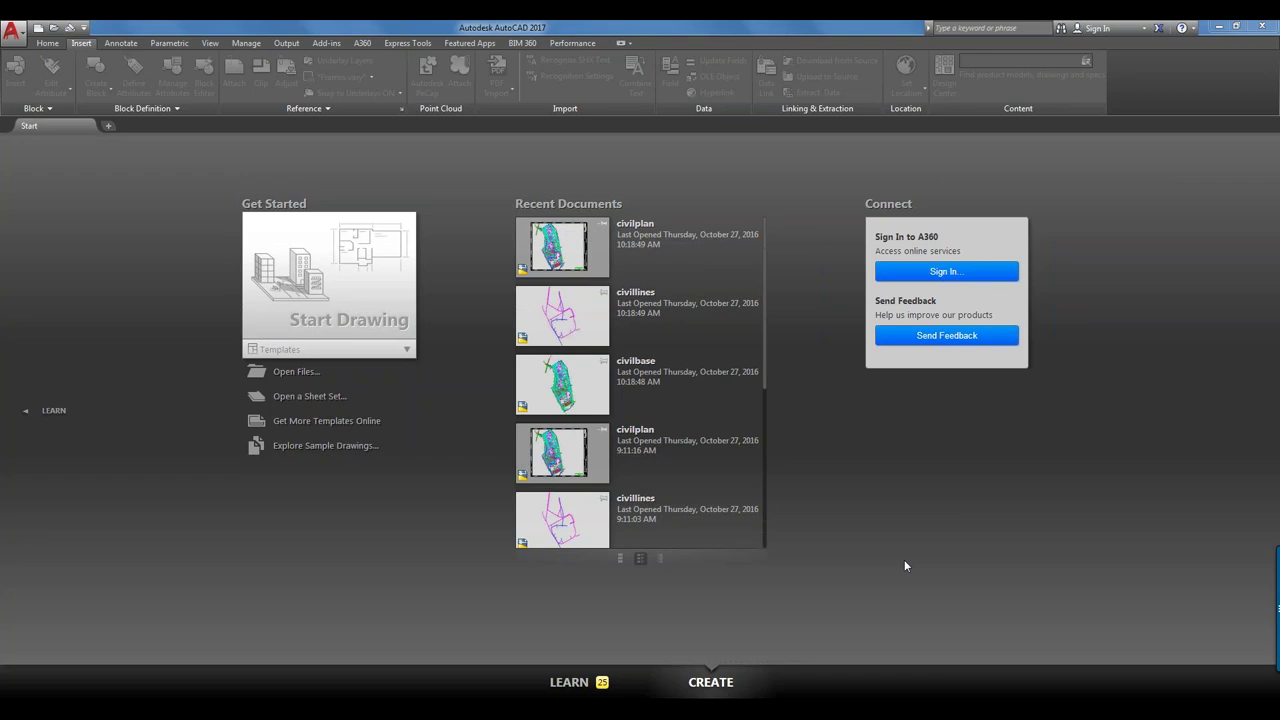
click(384, 296)
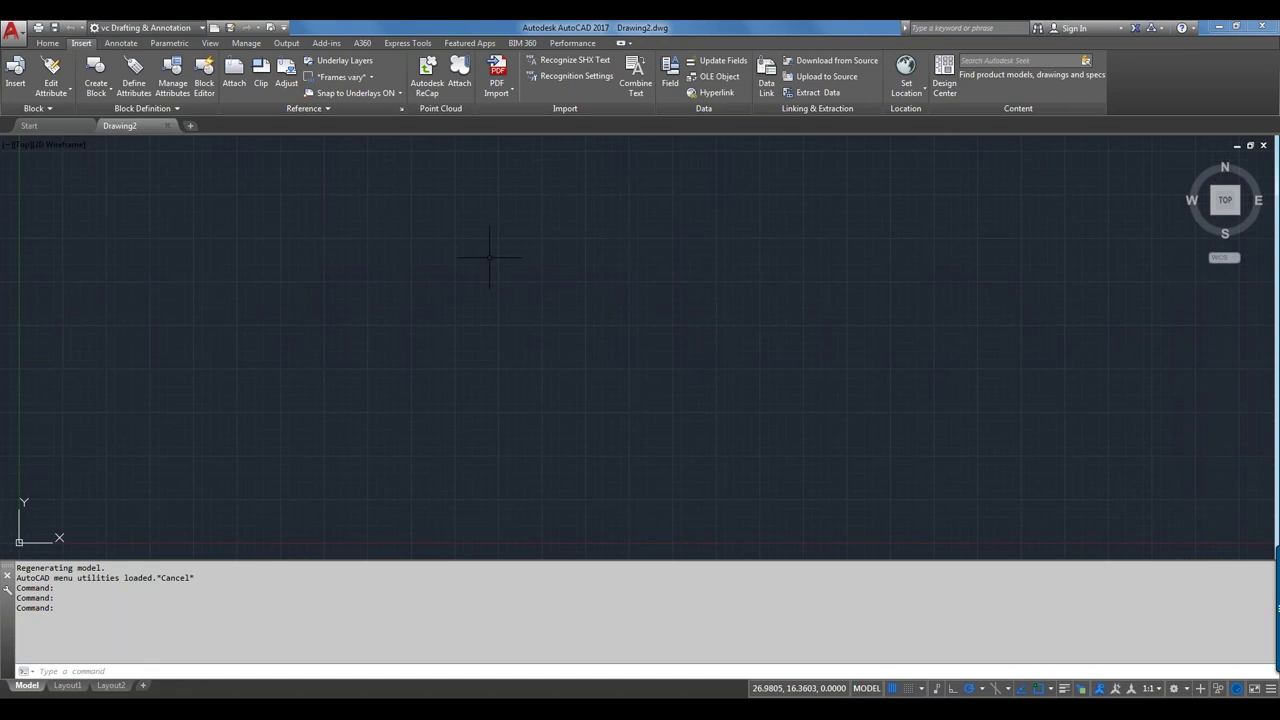
click(288, 43)
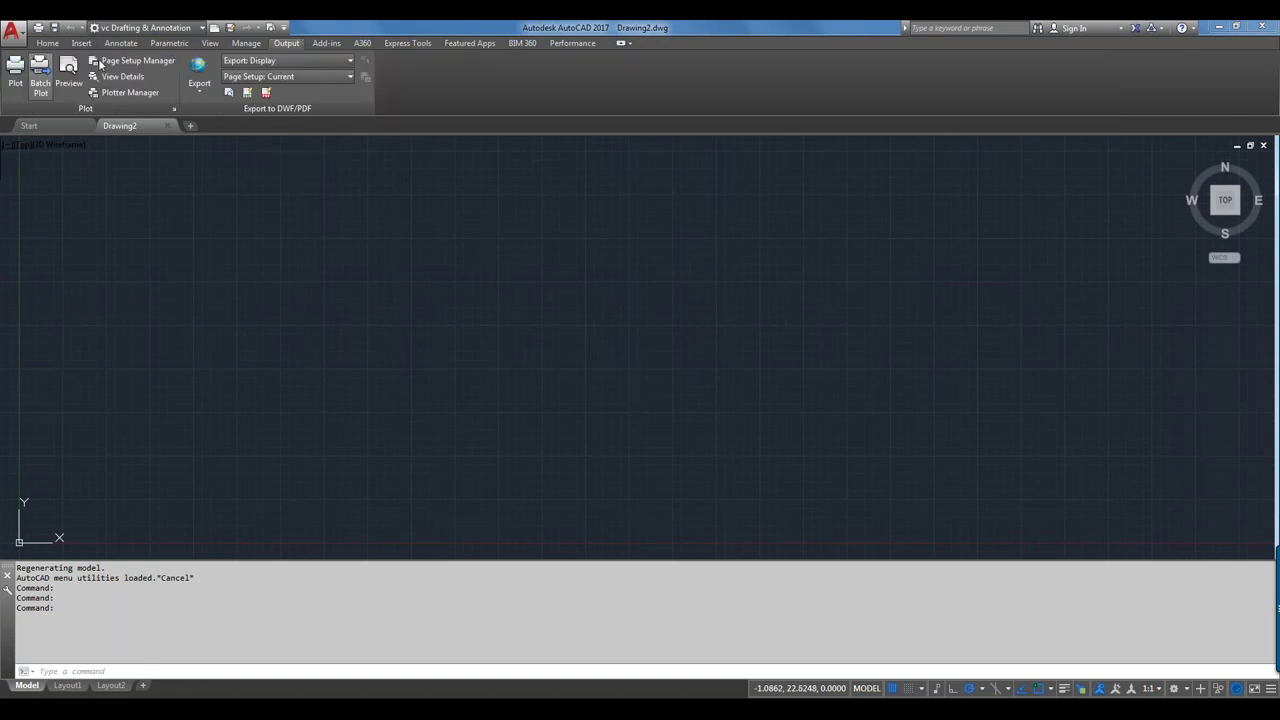
click(48, 43)
click(50, 127)
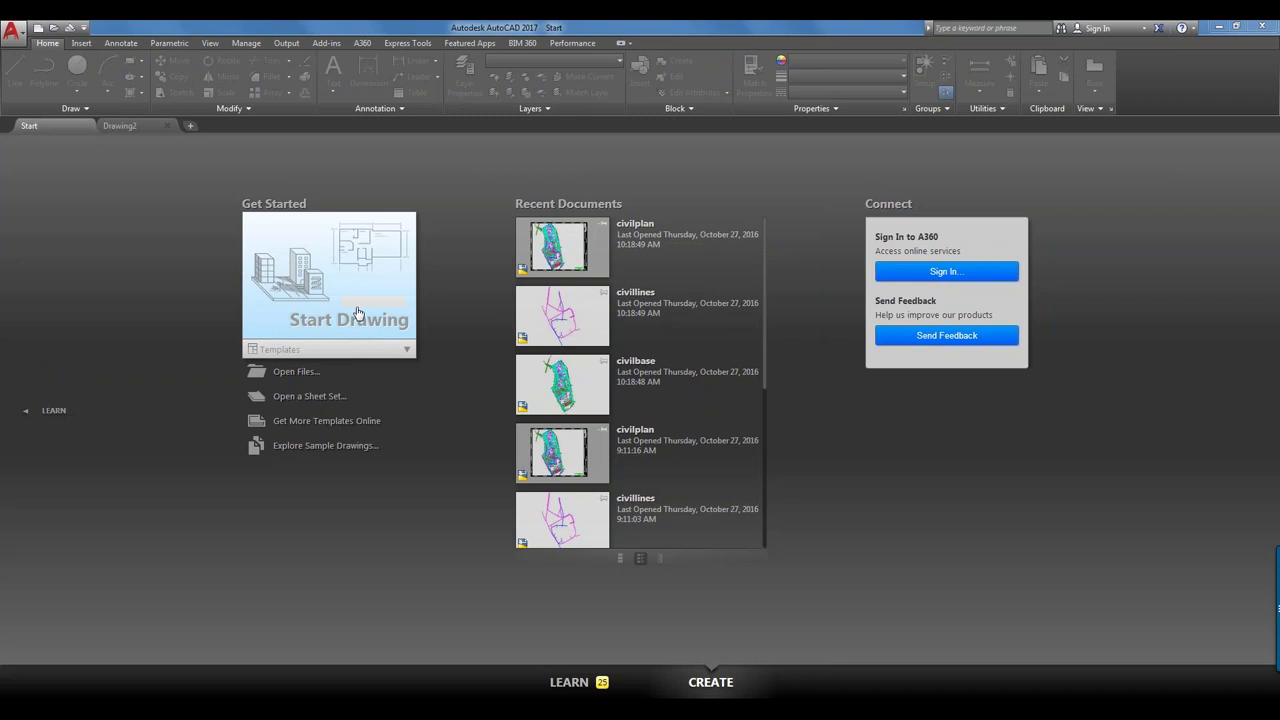
- Open civilplan.dwg from the Demo Files folder
click(292, 370)
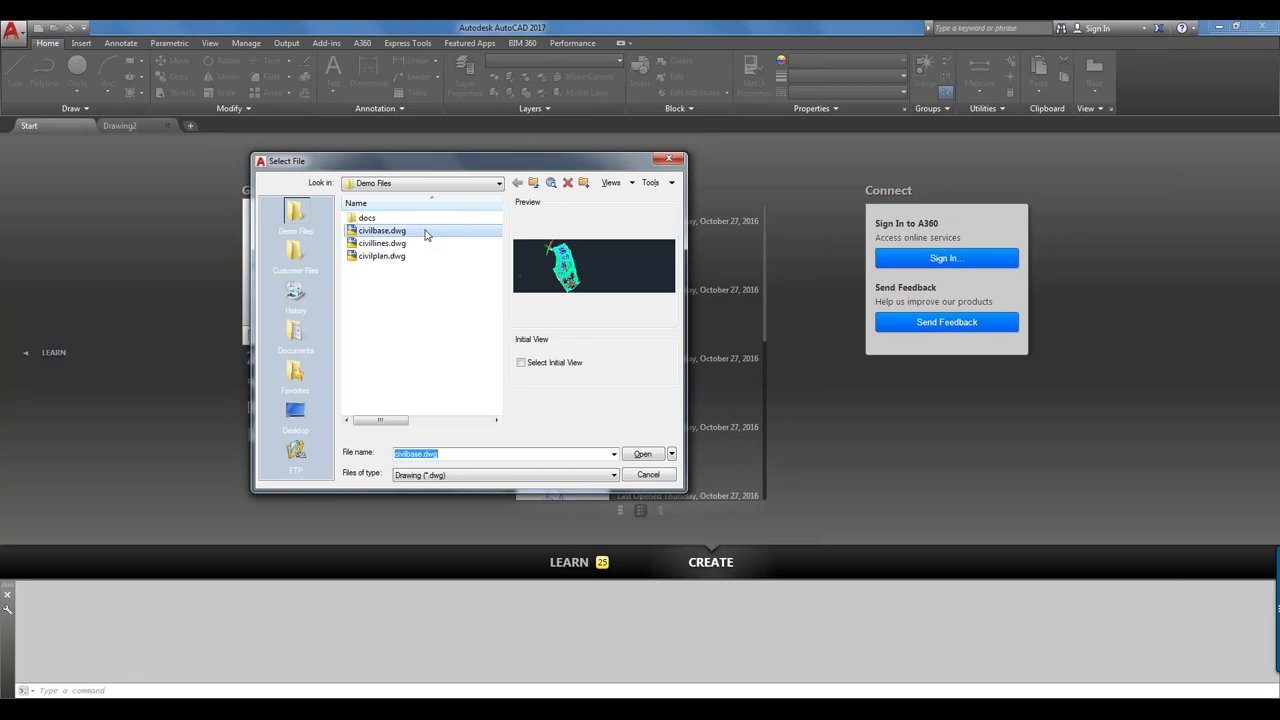
click(400, 257)
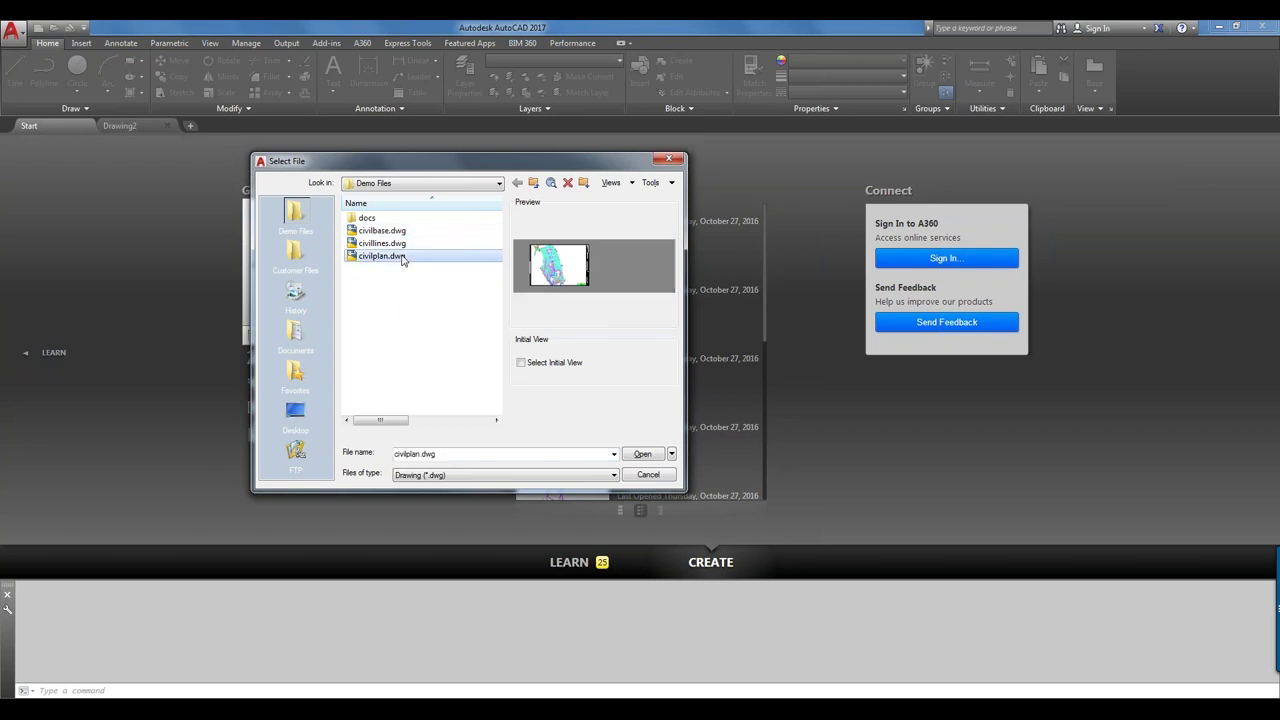
double_click(402, 257)
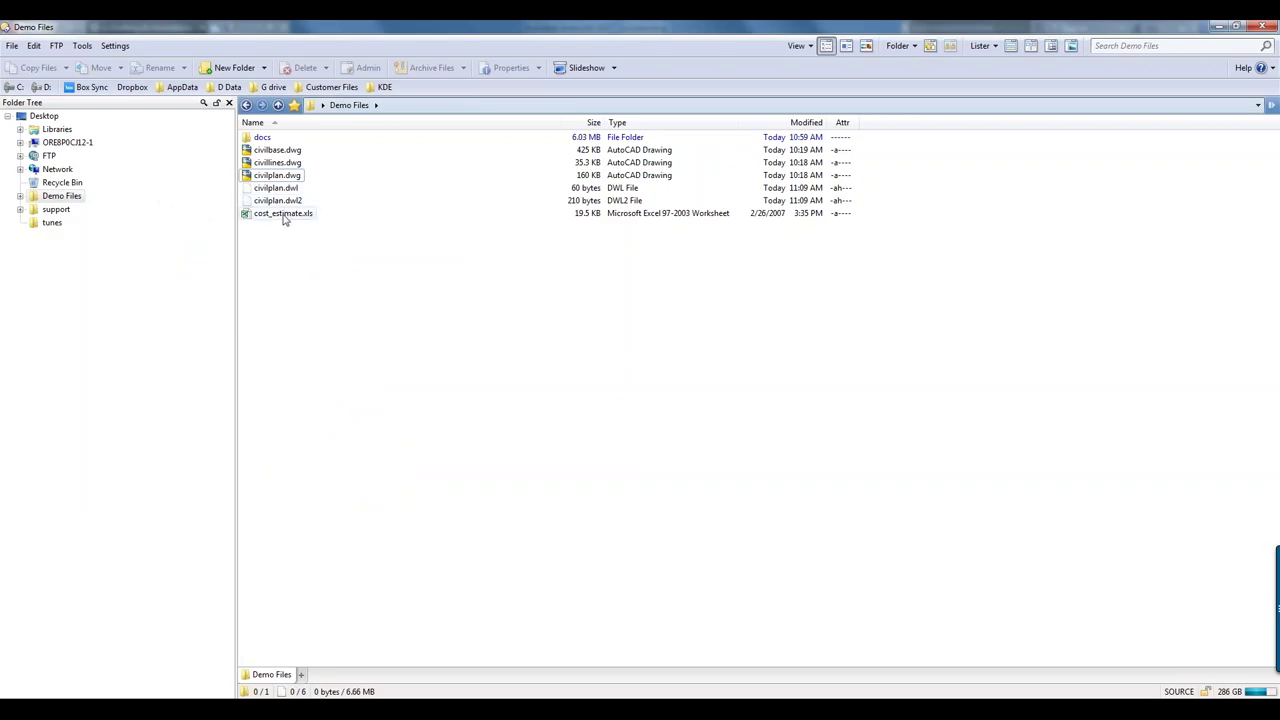
- Open cost_estimate.xls in Excel to review its Piping Systems costs
click(284, 217)
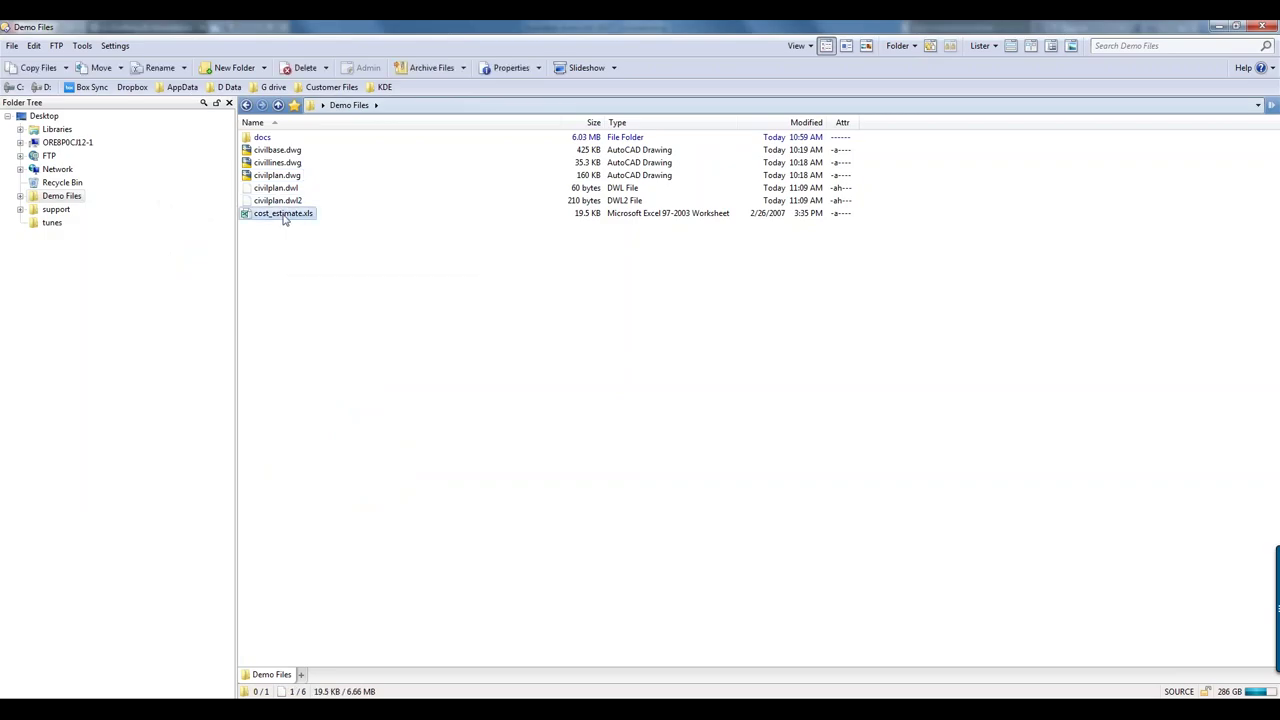
double_click(284, 216)
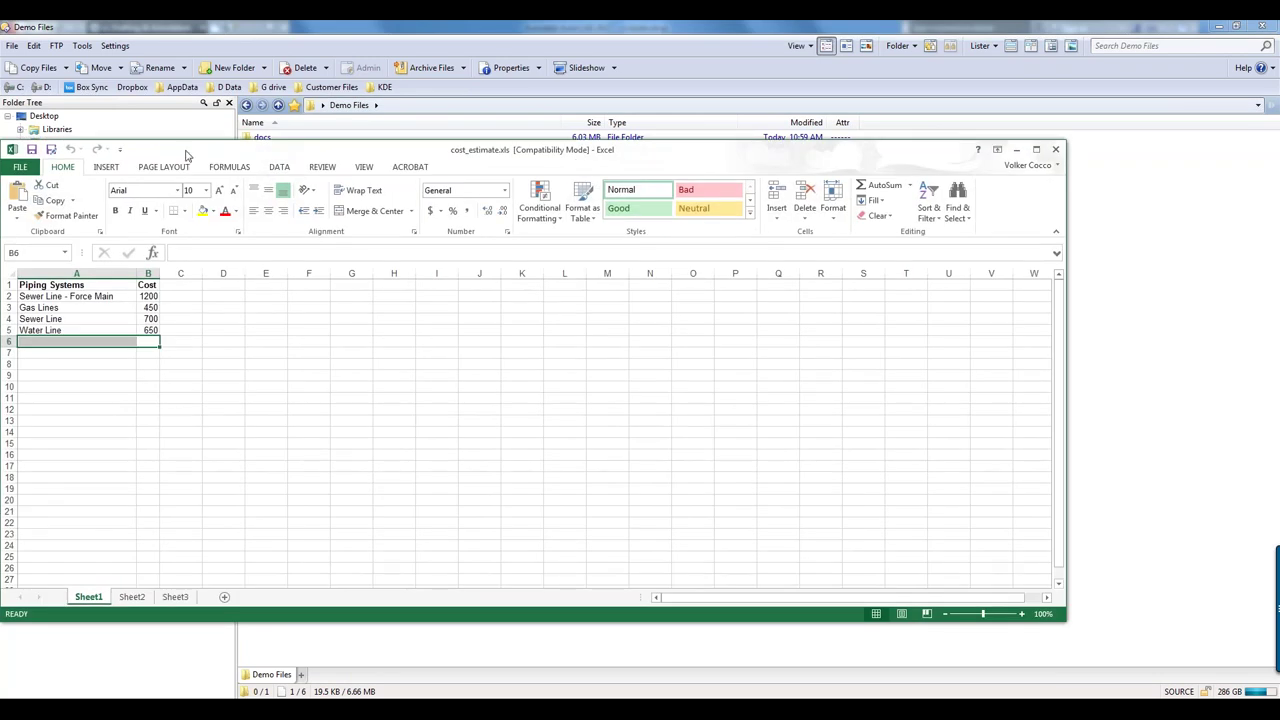
drag(190, 156, 378, 156)
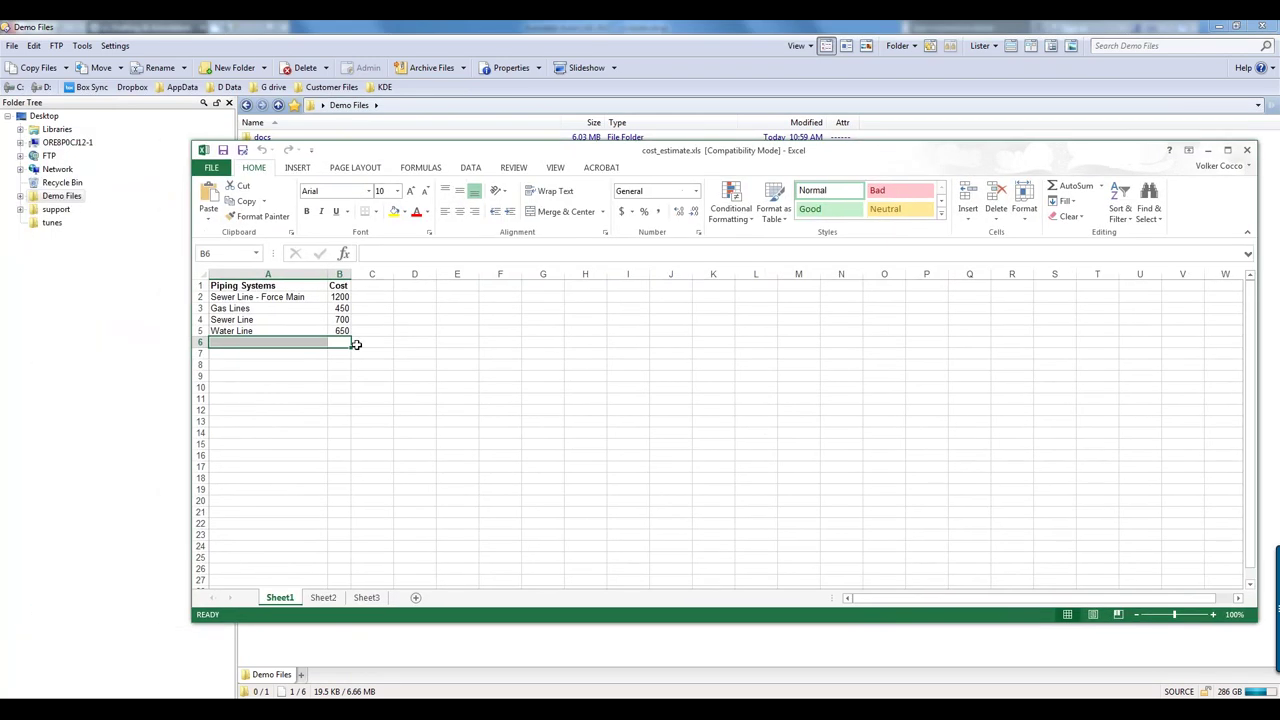
ctrl+scroll(357, 344, up, 5)
ctrl+scroll(359, 331, up, 3)
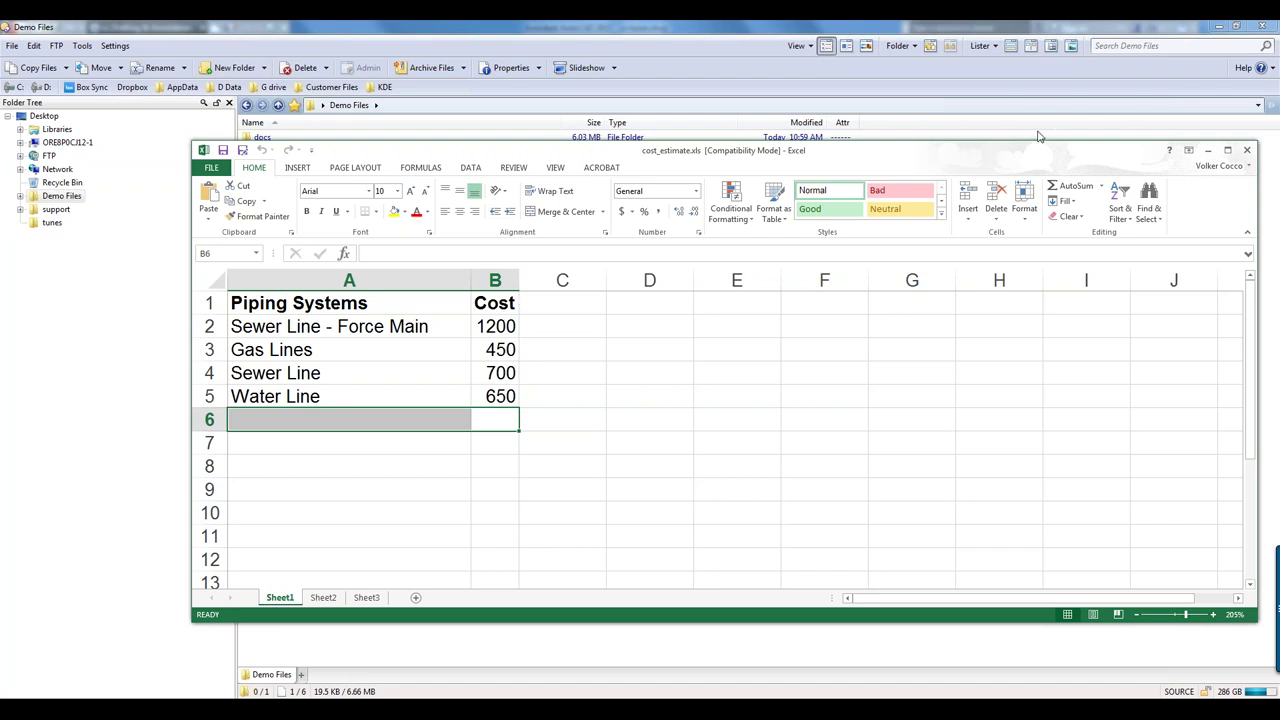
- Minimize Excel and the file manager to return to AutoCAD
drag(1034, 153, 986, 157)
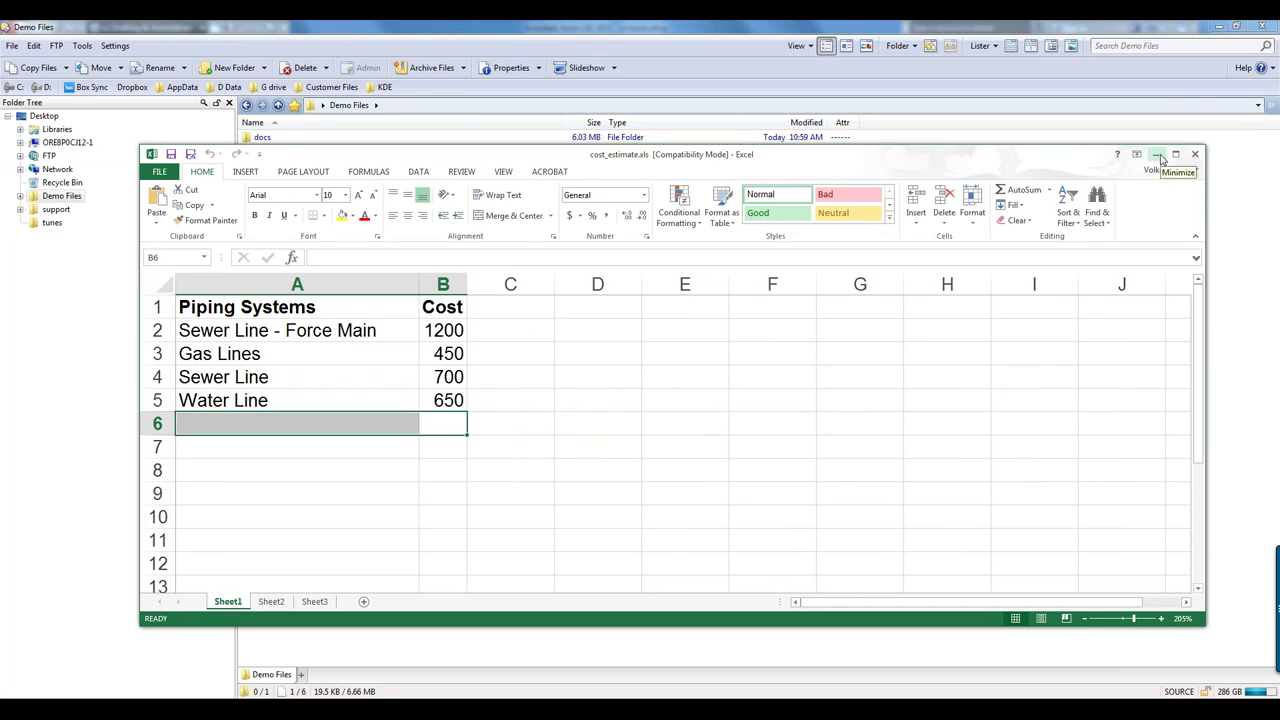
click(1157, 155)
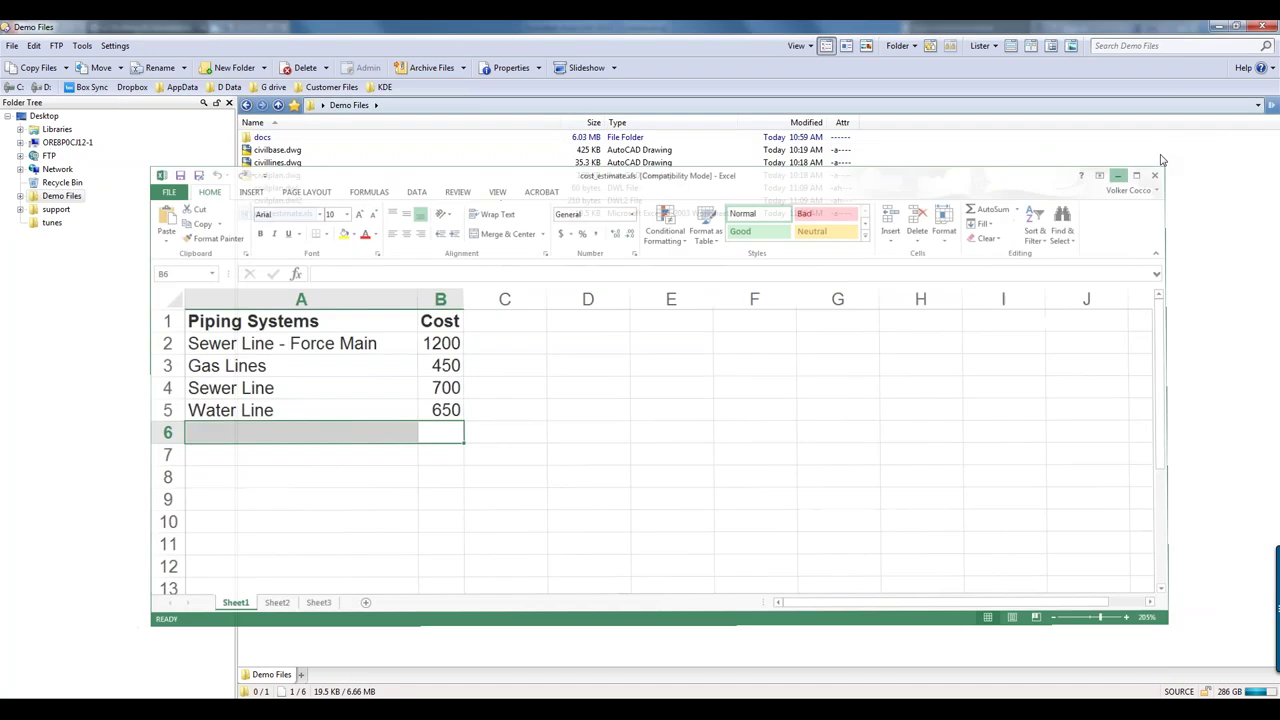
click(1220, 27)
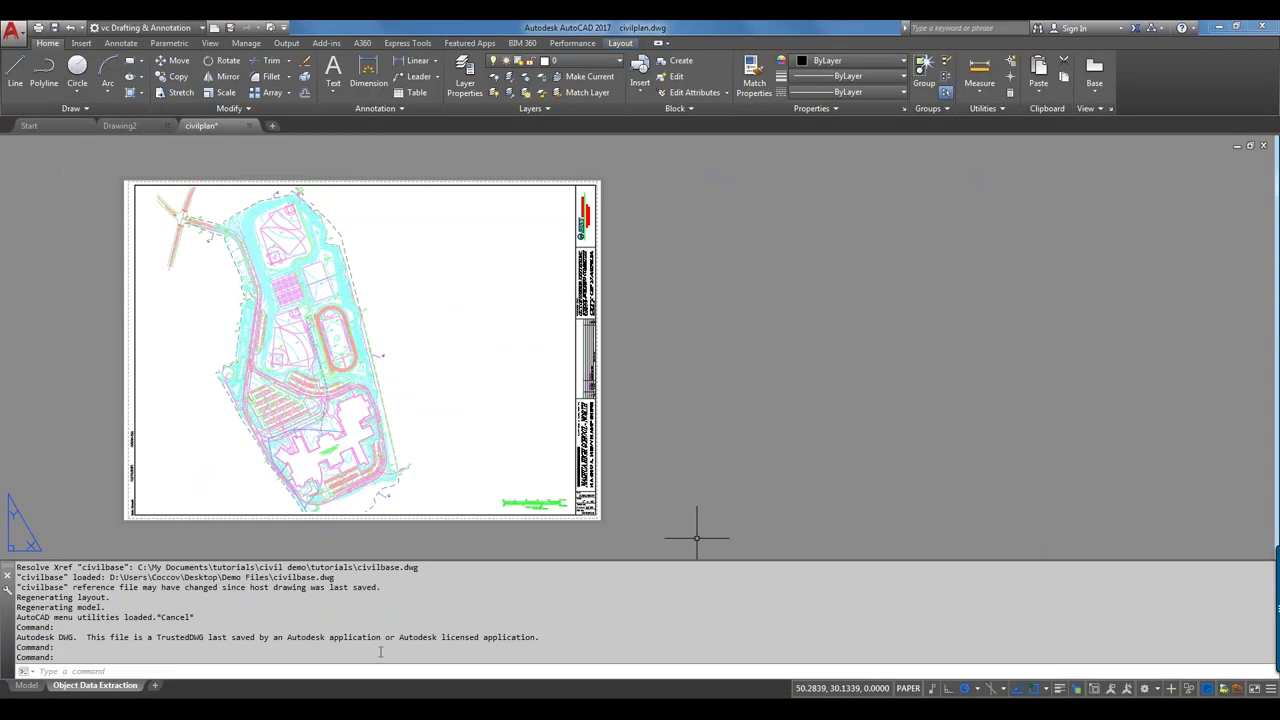
- Close Excel from the taskbar and open the Data Link Manager with DATALINK
right_click(330, 700)
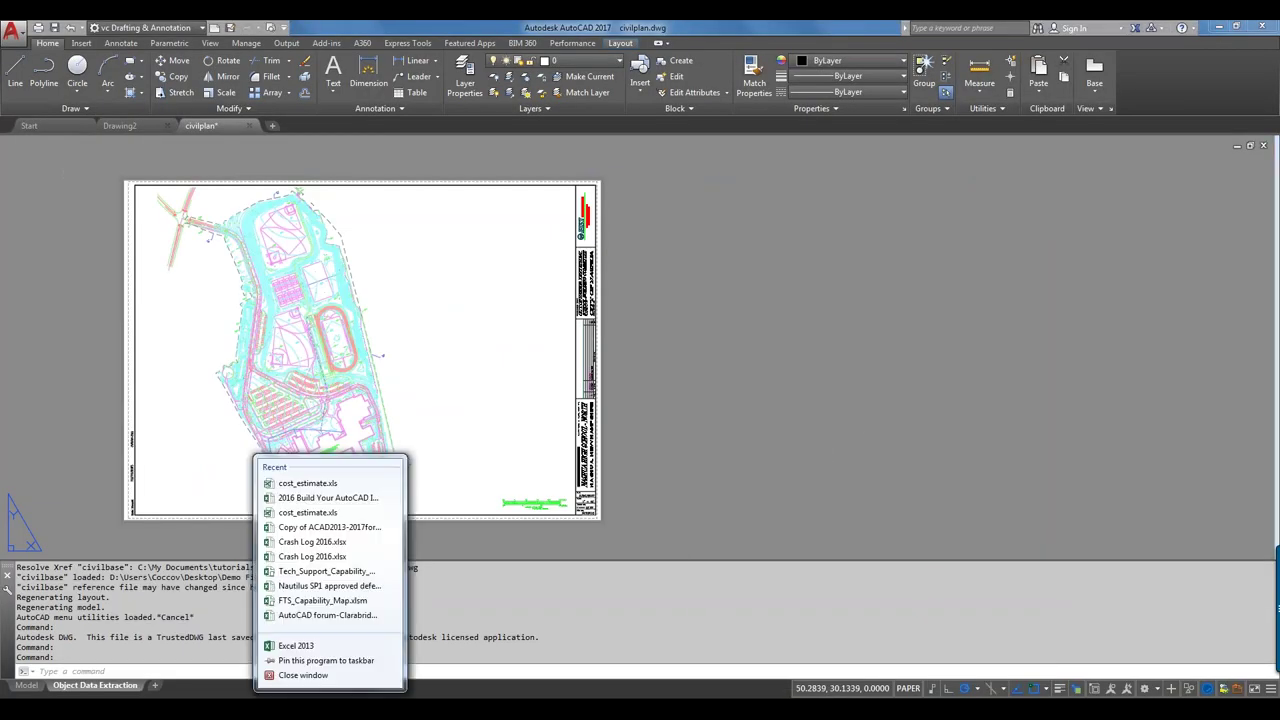
click(317, 677)
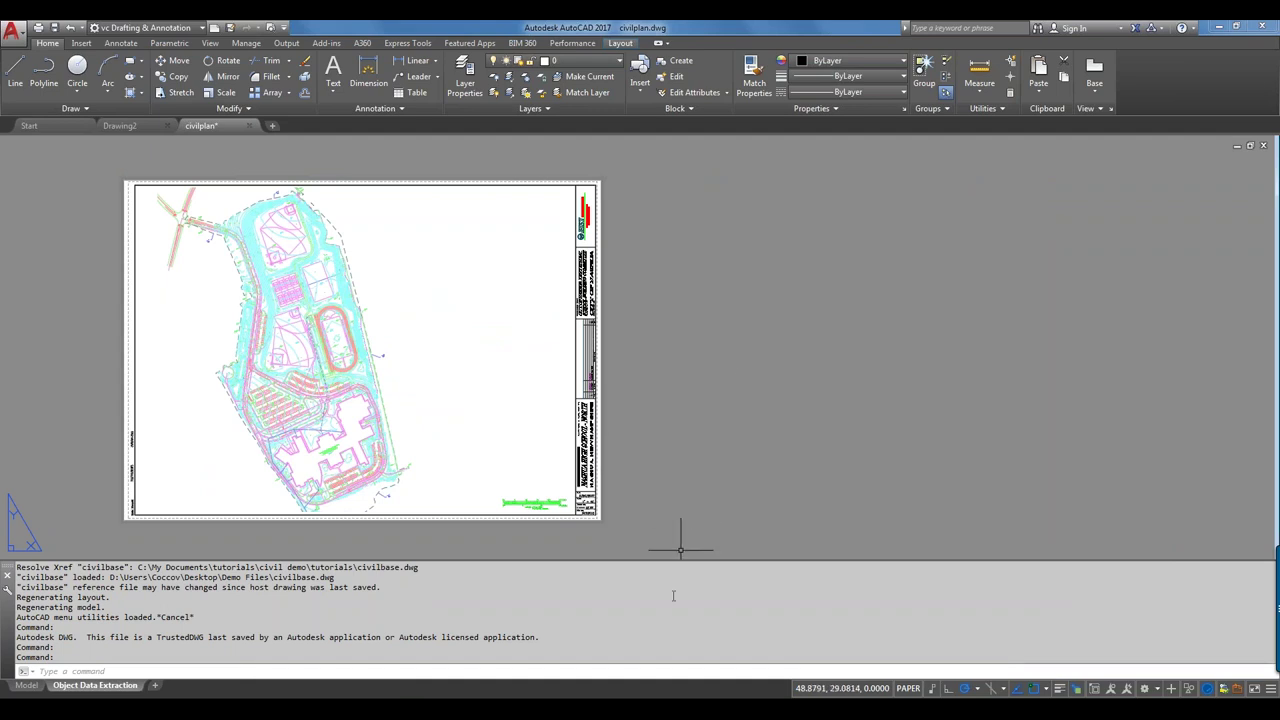
text(datal)
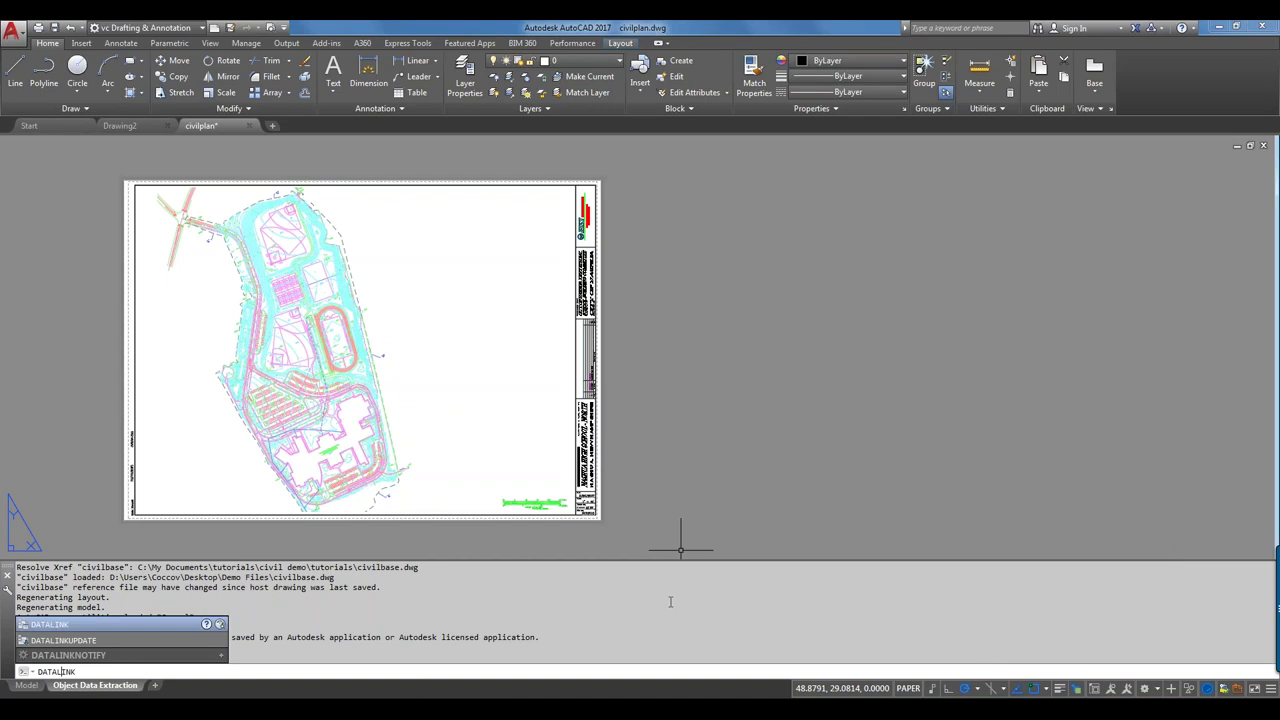
key(Return)
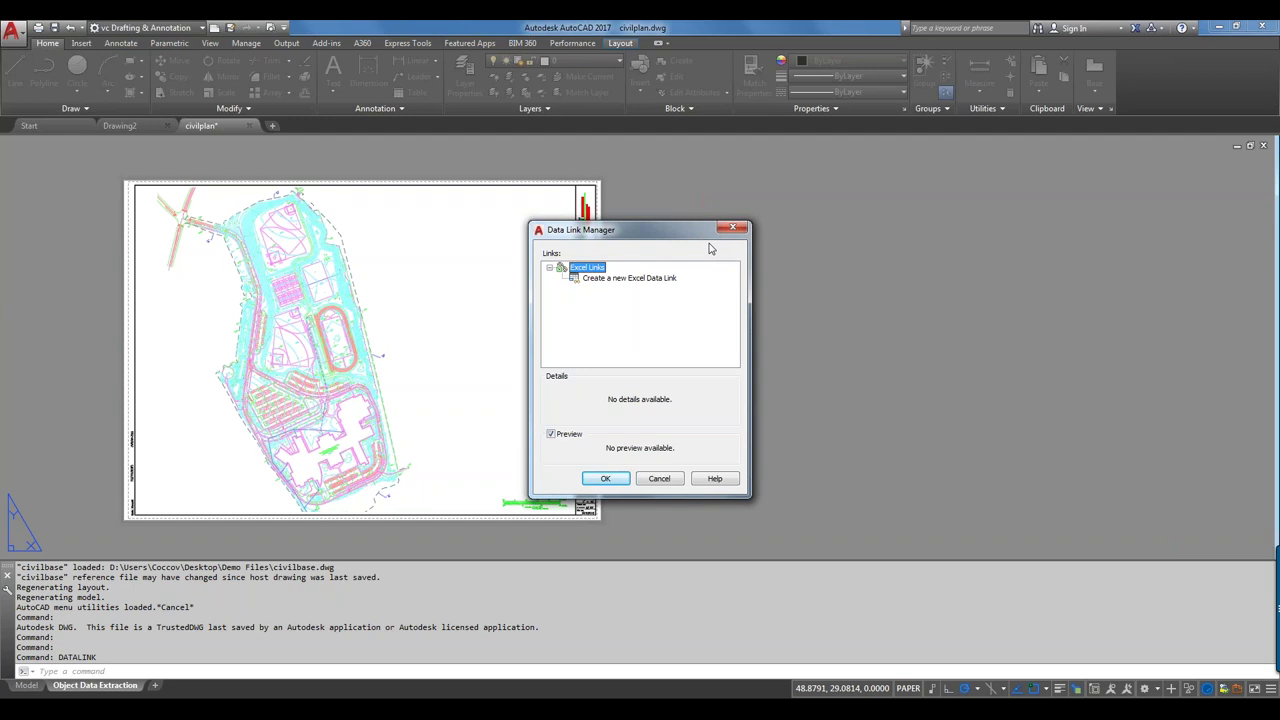
- Create a new Excel data link named cost_data
click(623, 280)
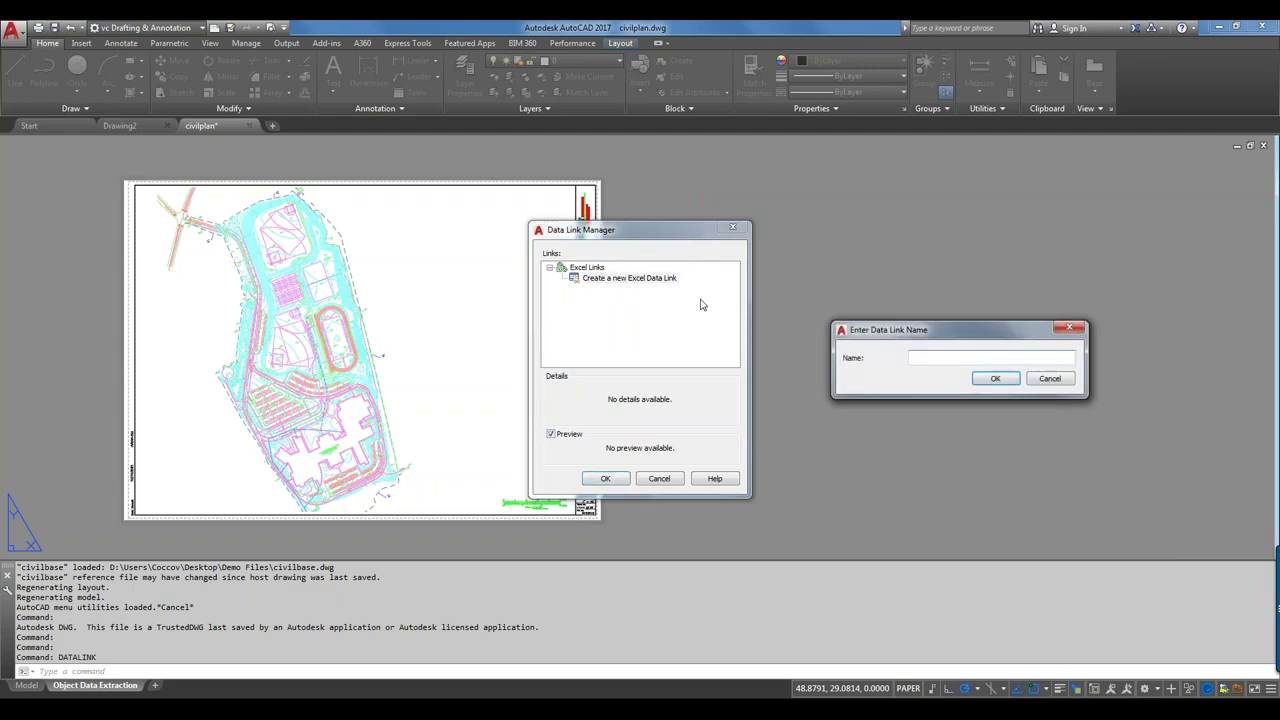
drag(870, 335, 610, 356)
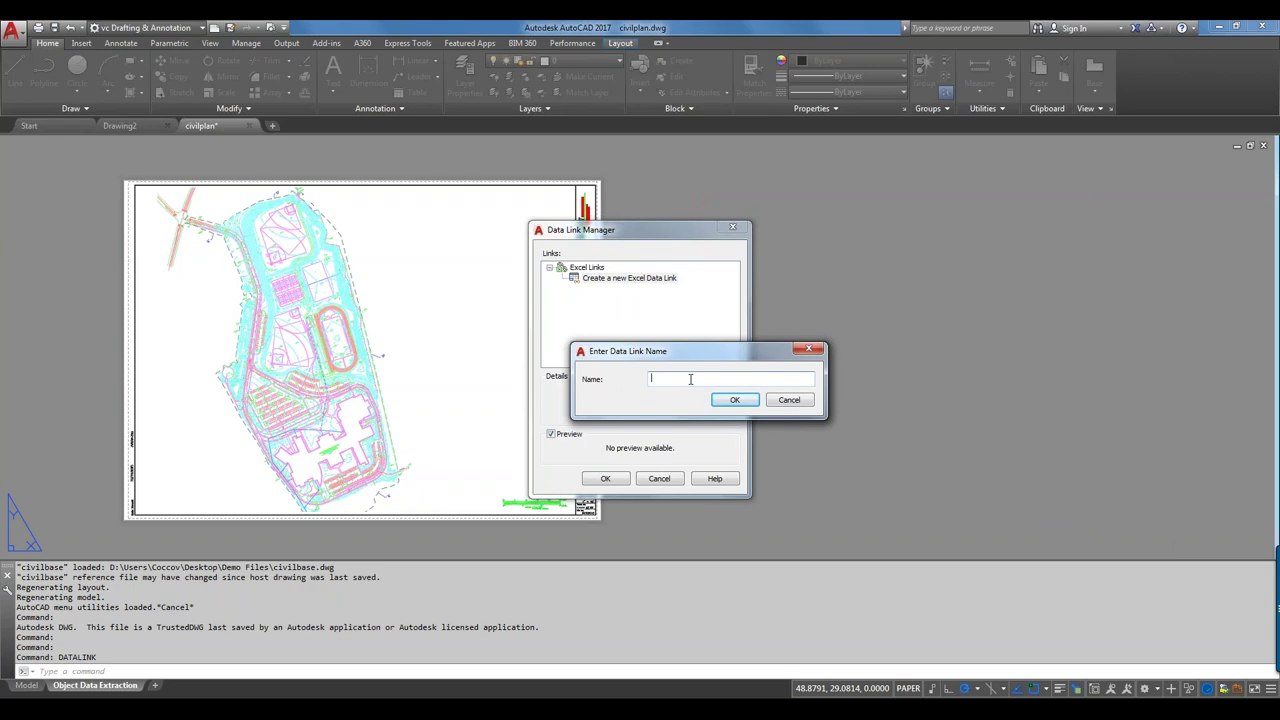
text(cost_data)
click(736, 400)
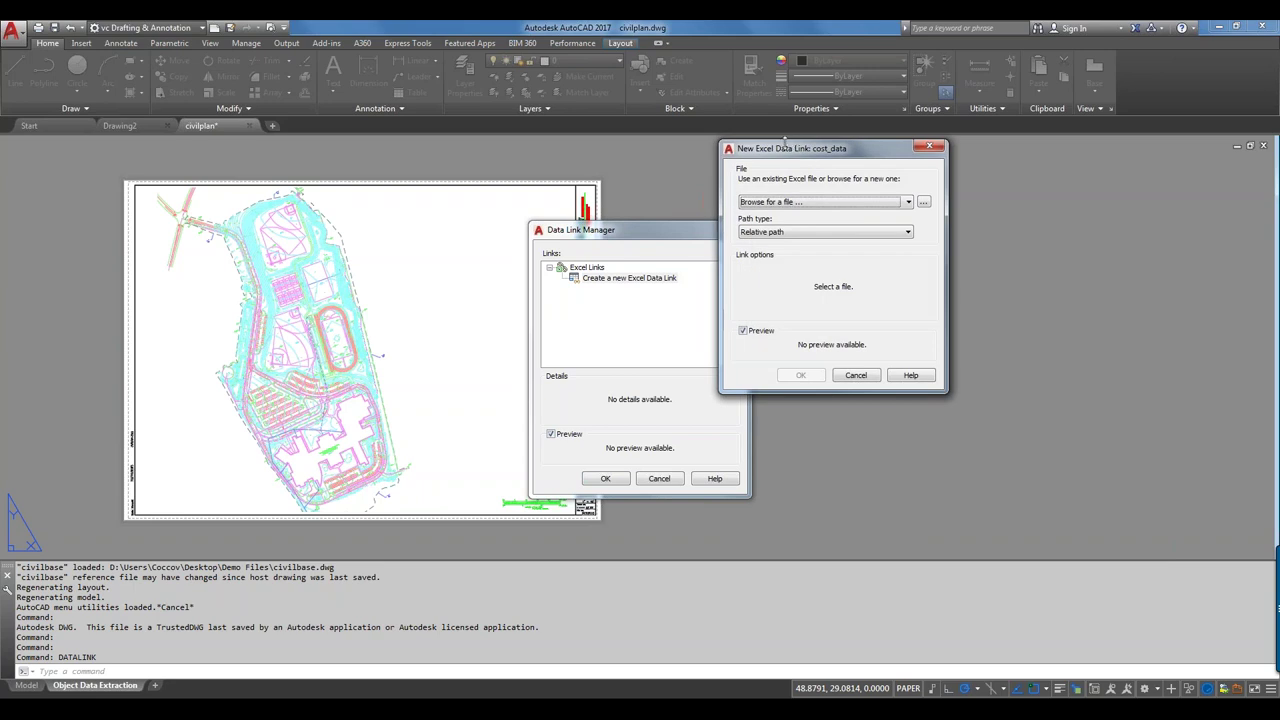
- Link cost_data to cost_estimate.xls in the Demo Files folder
drag(786, 152, 636, 237)
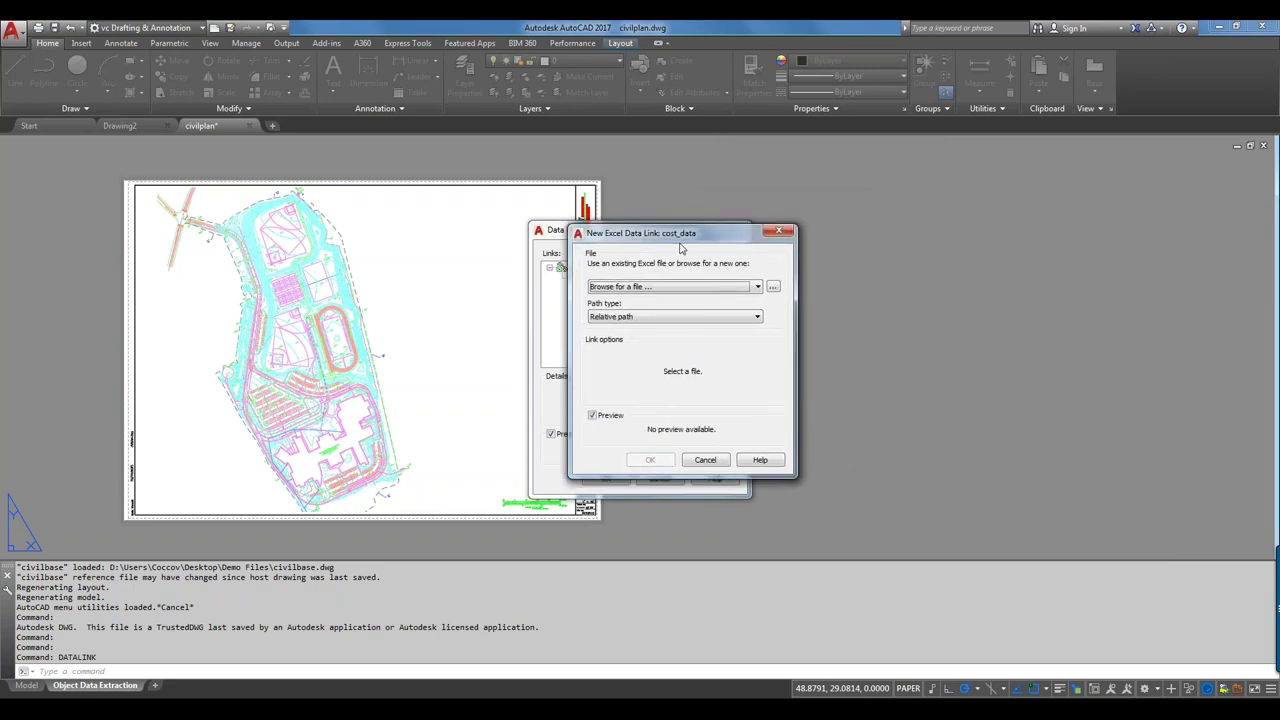
click(758, 287)
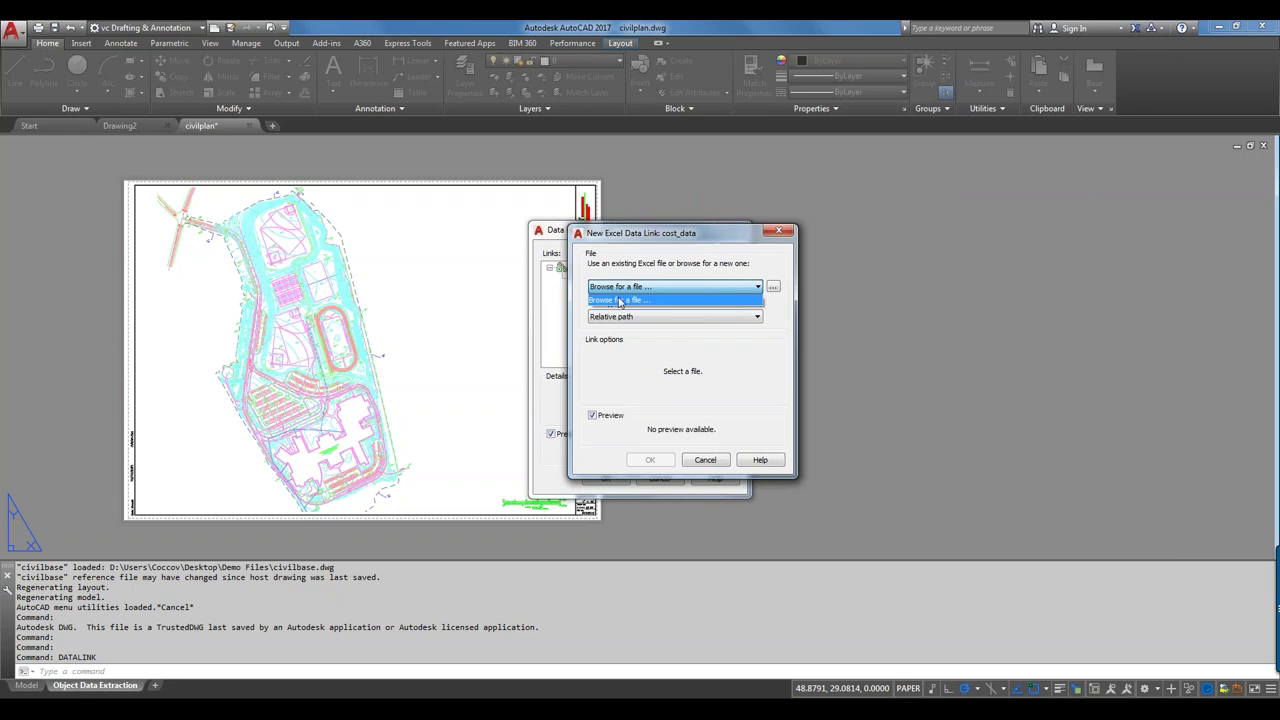
click(775, 287)
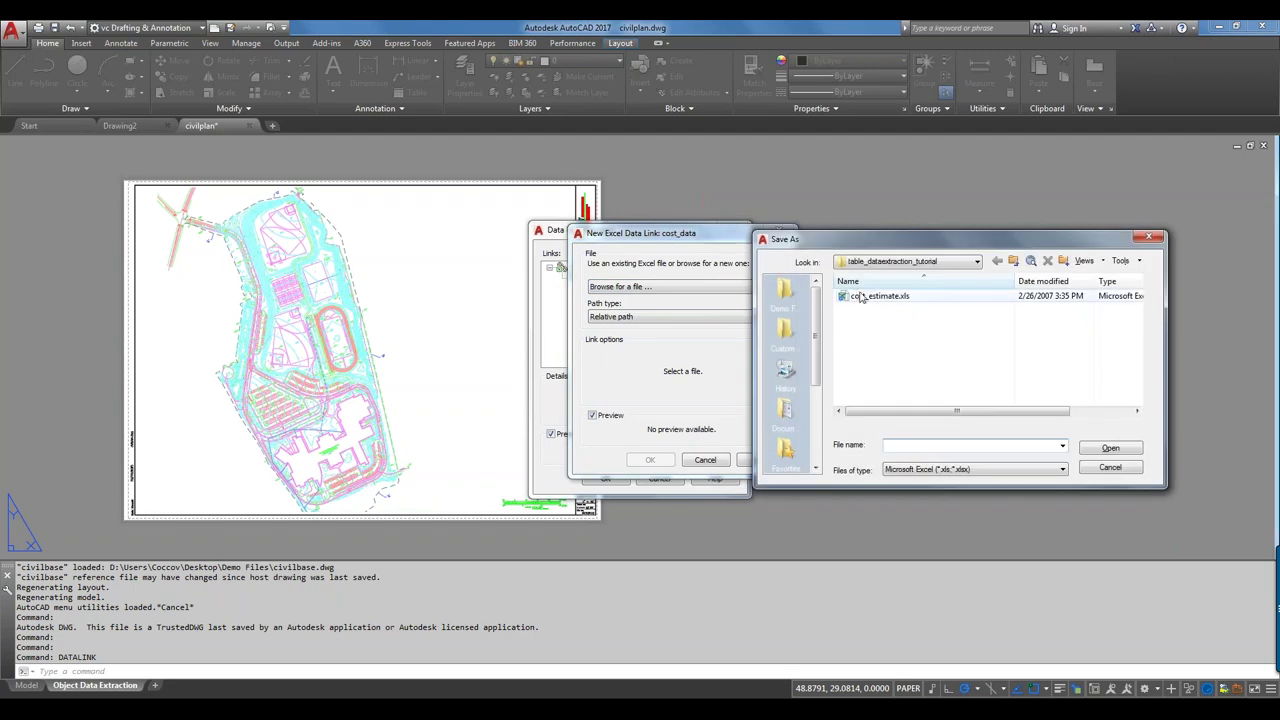
click(785, 290)
double_click(870, 306)
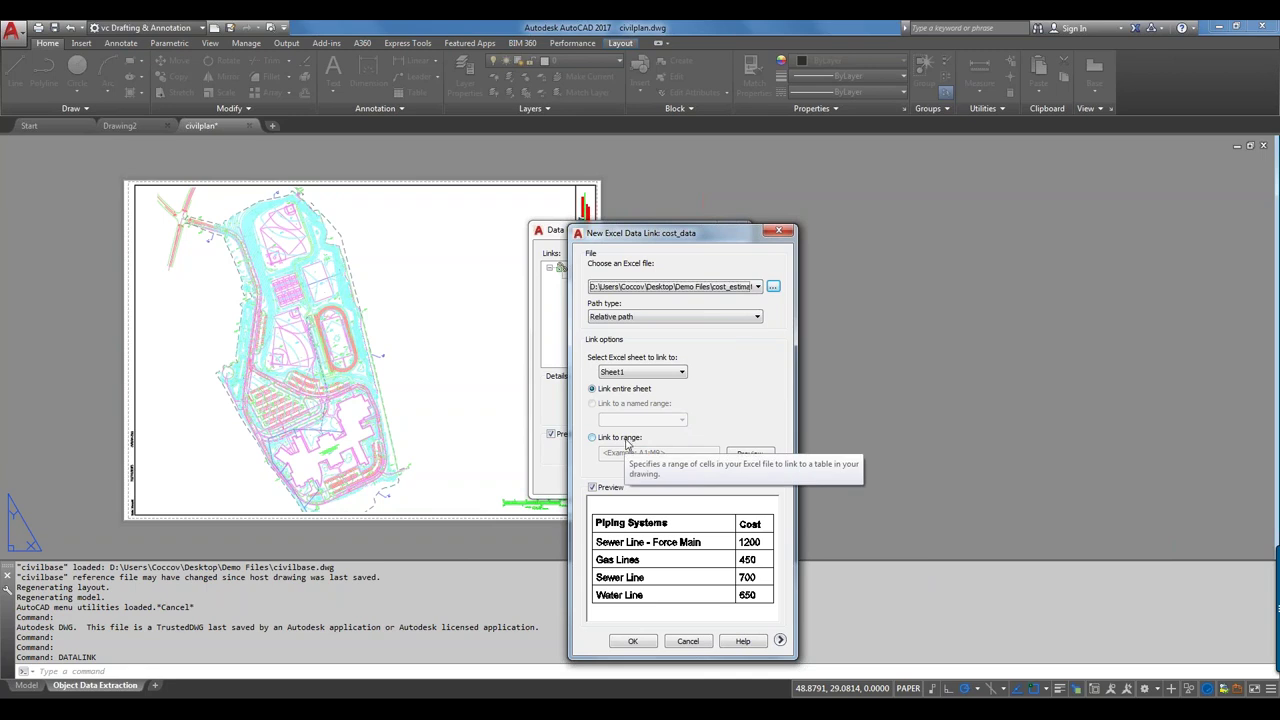
- Confirm the cost_data link, close the Data Link Manager, and cancel Save As
click(780, 641)
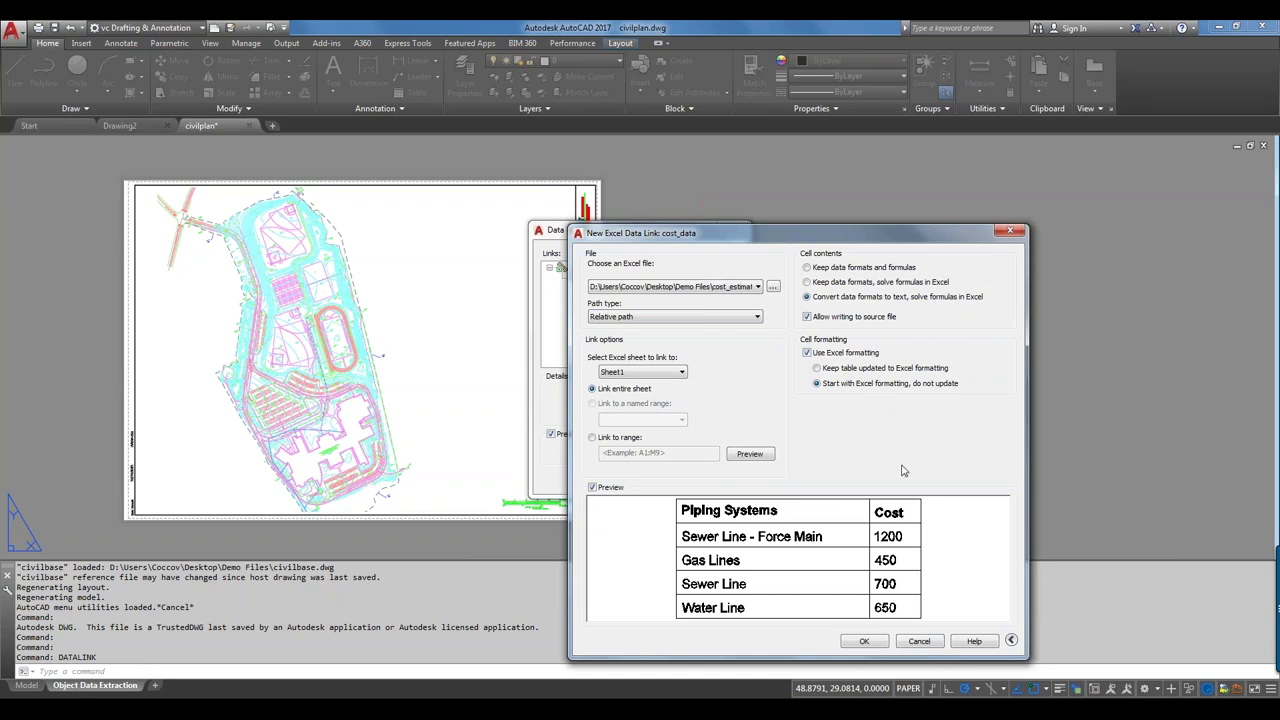
click(865, 642)
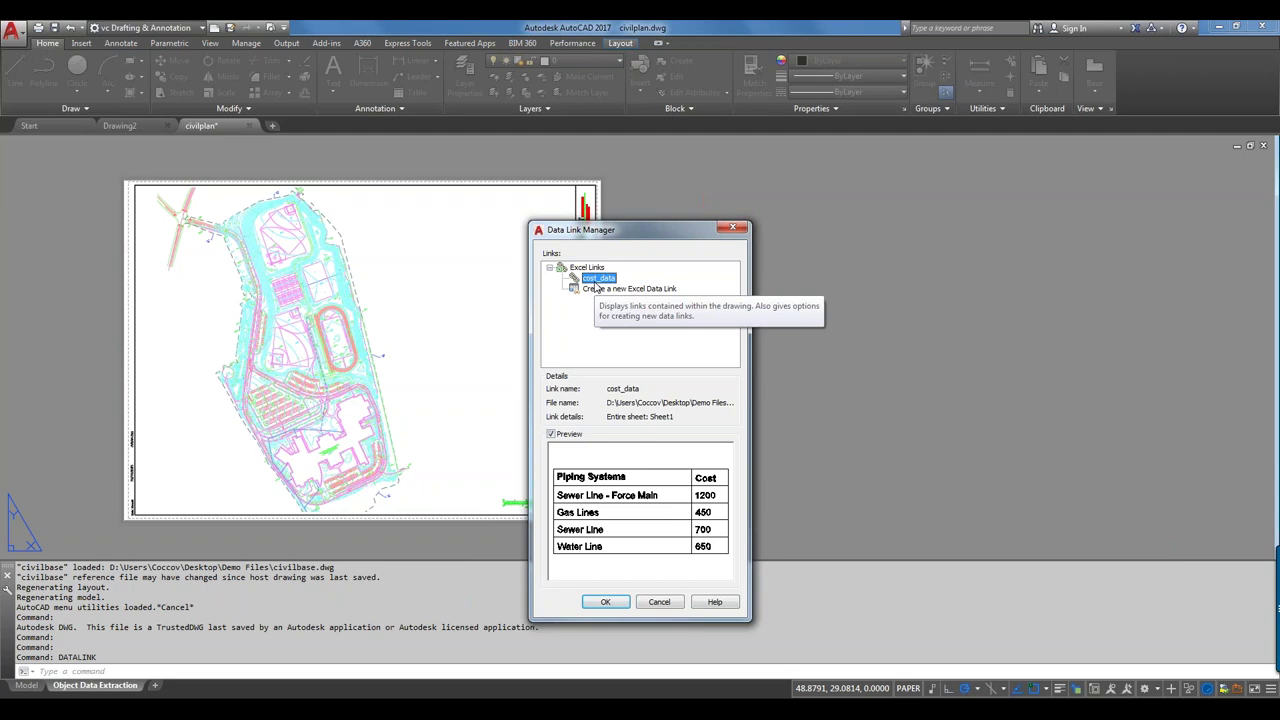
click(591, 602)
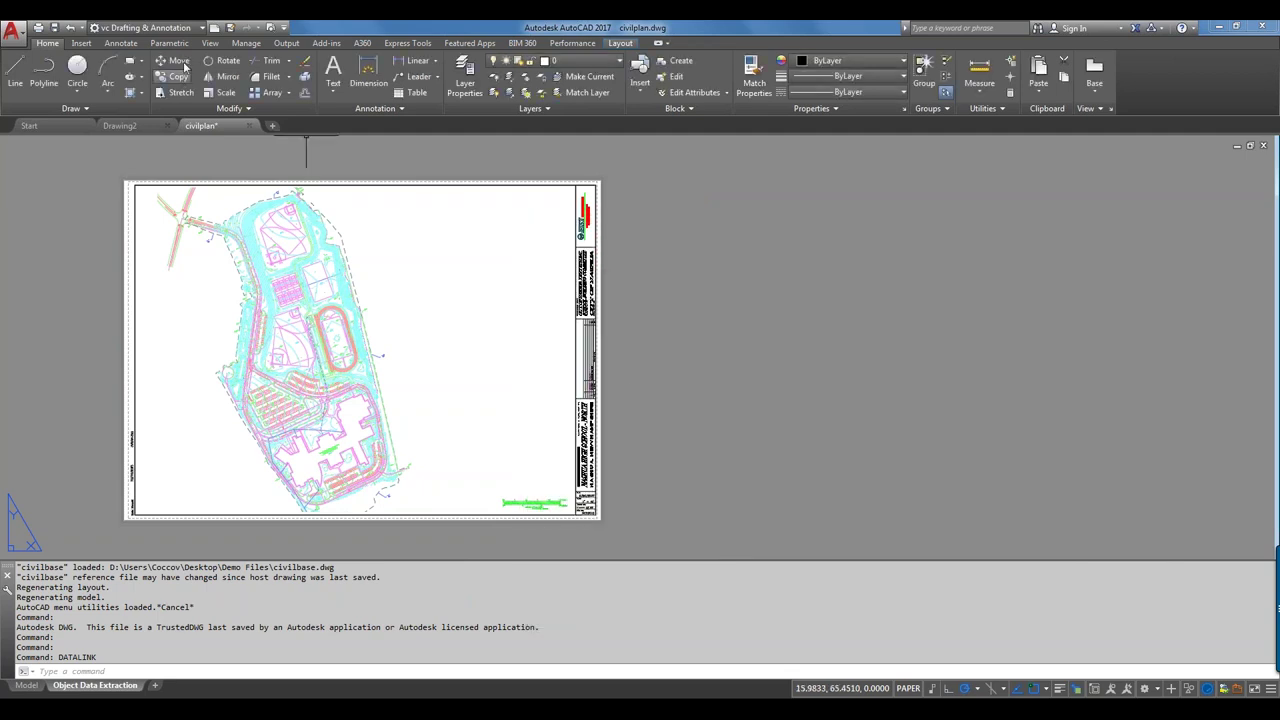
click(231, 27)
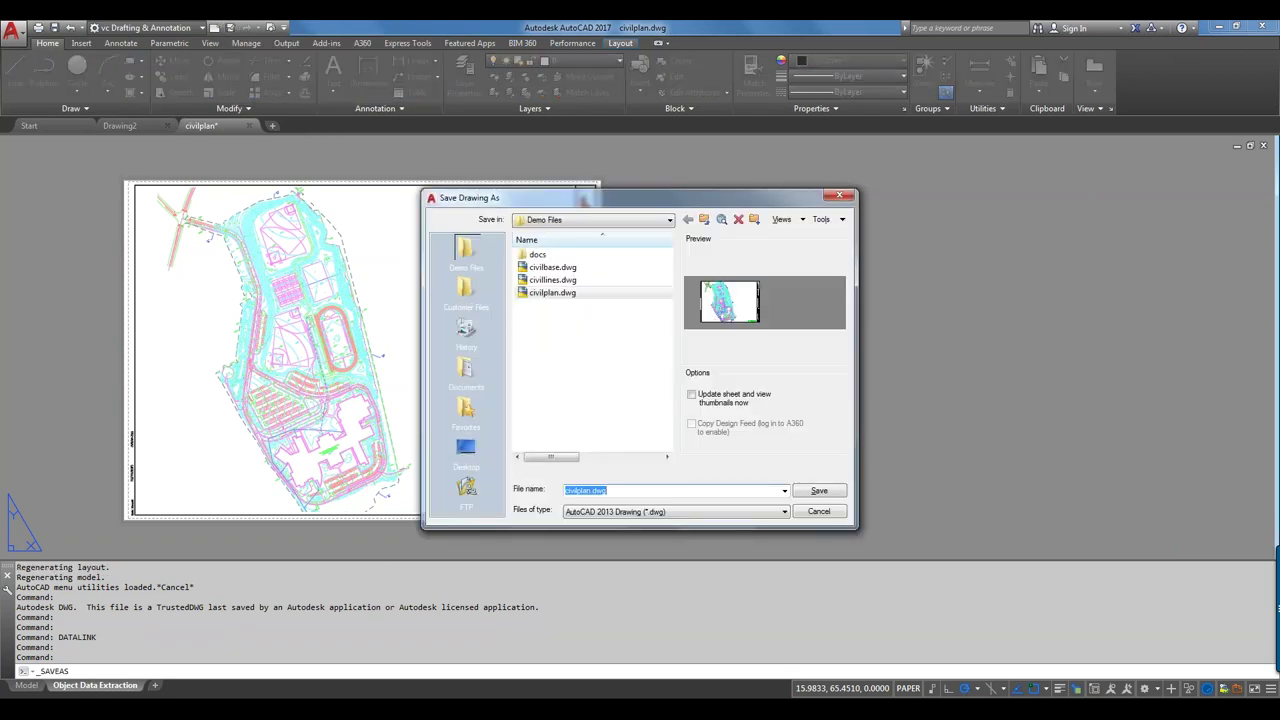
click(820, 512)
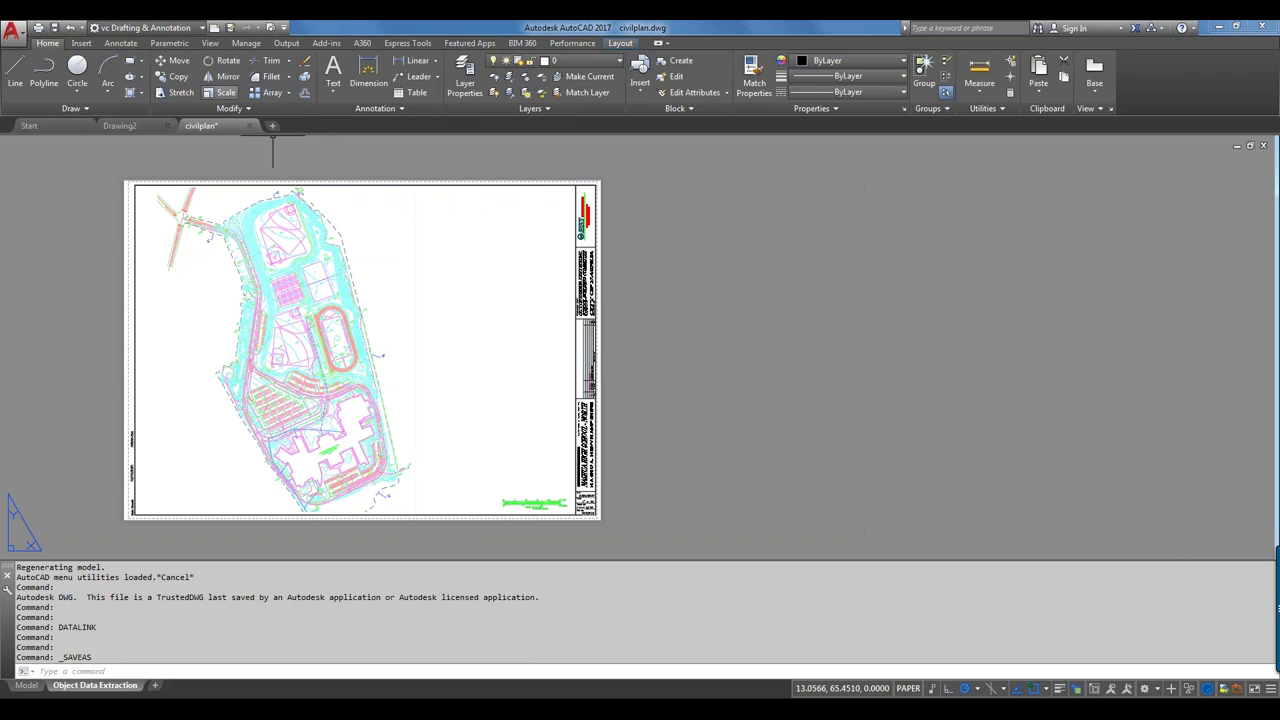
- Quick-save civilplan, then browse the Output, Manage, Parametric and Annotate ribbon tabs
click(54, 27)
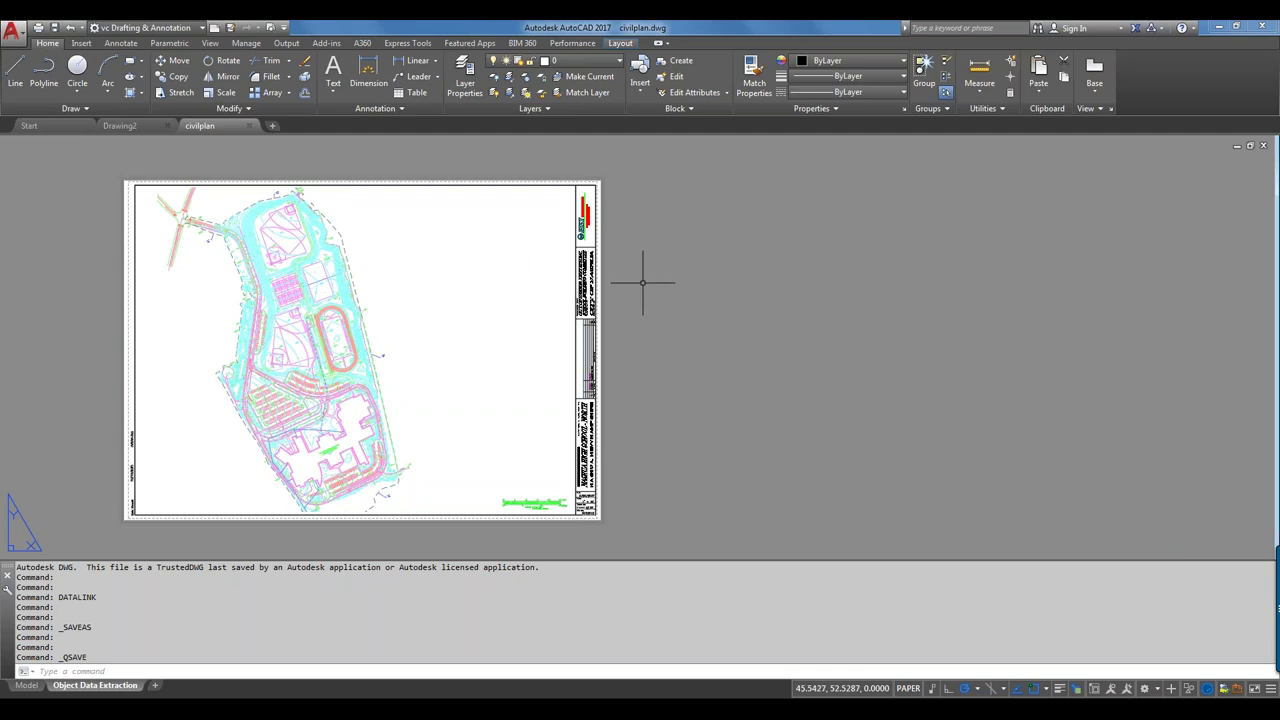
click(287, 43)
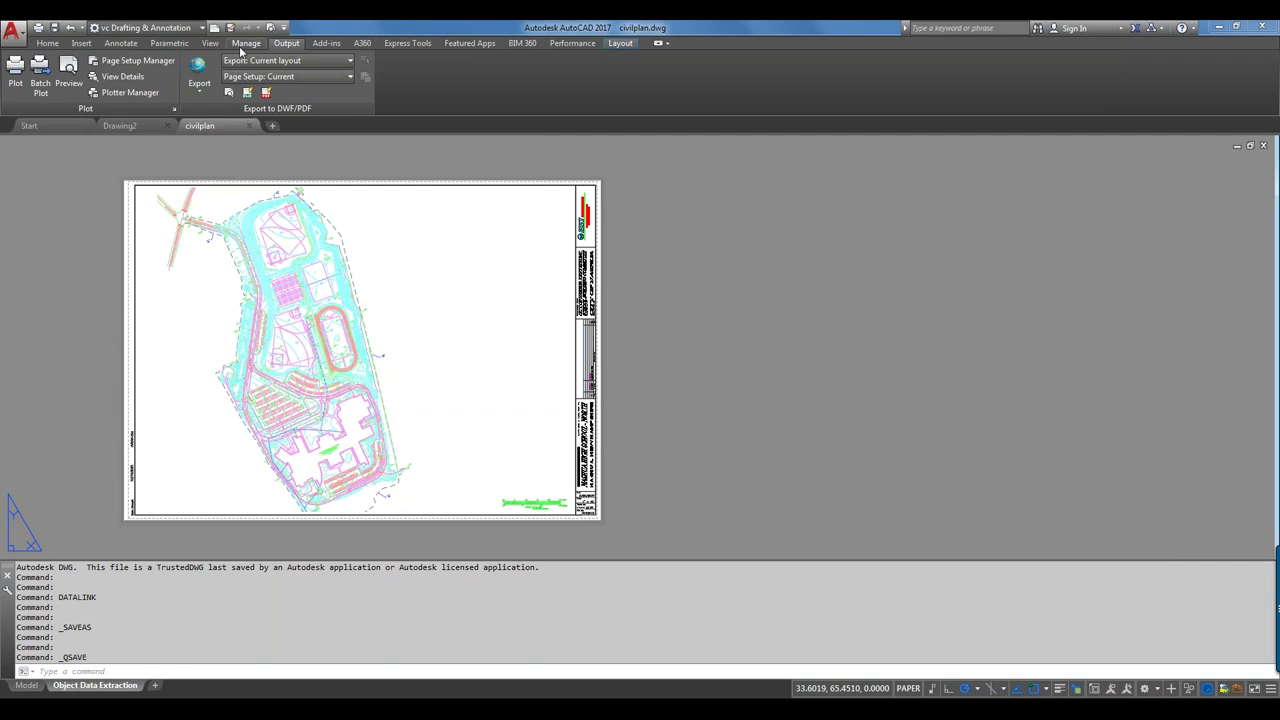
click(246, 43)
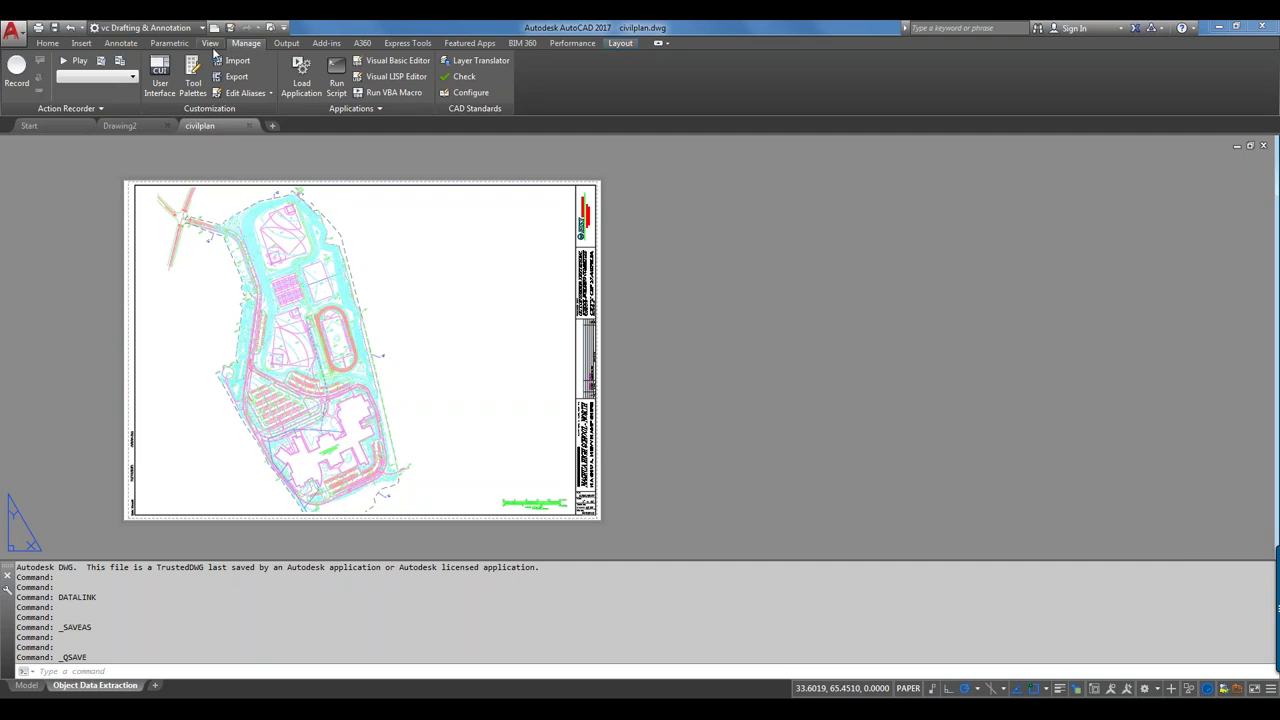
click(277, 46)
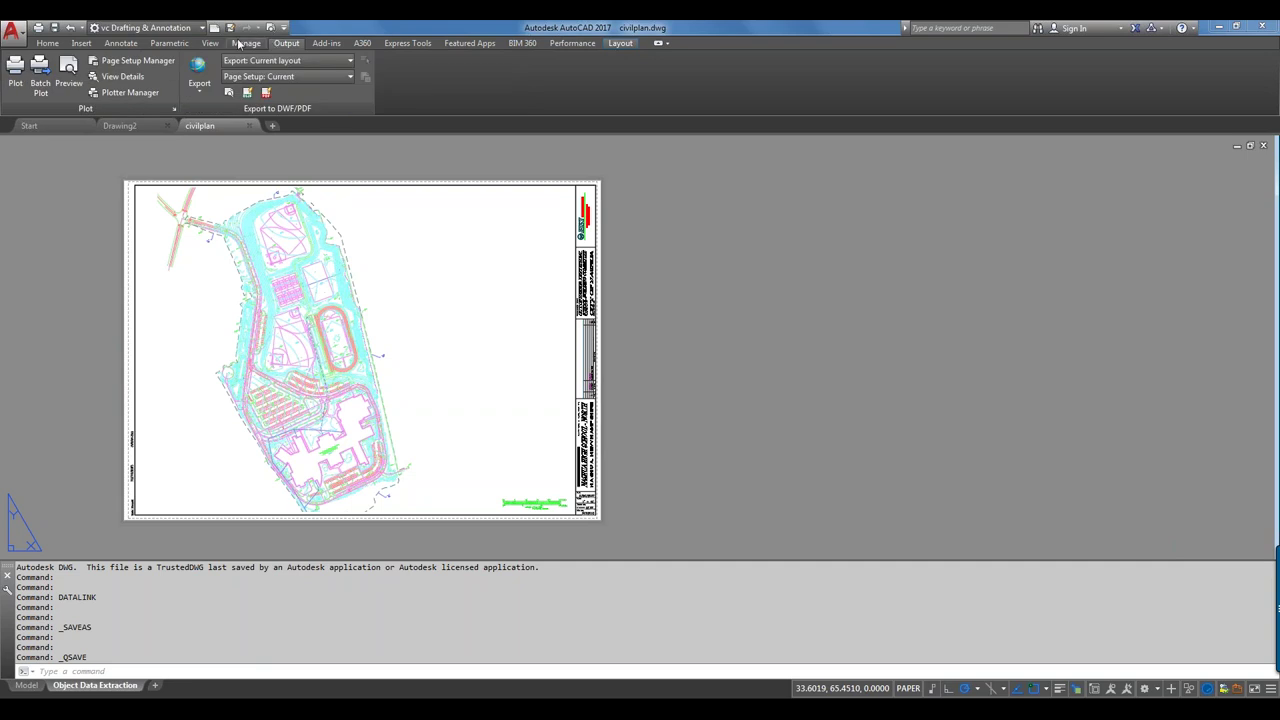
click(172, 46)
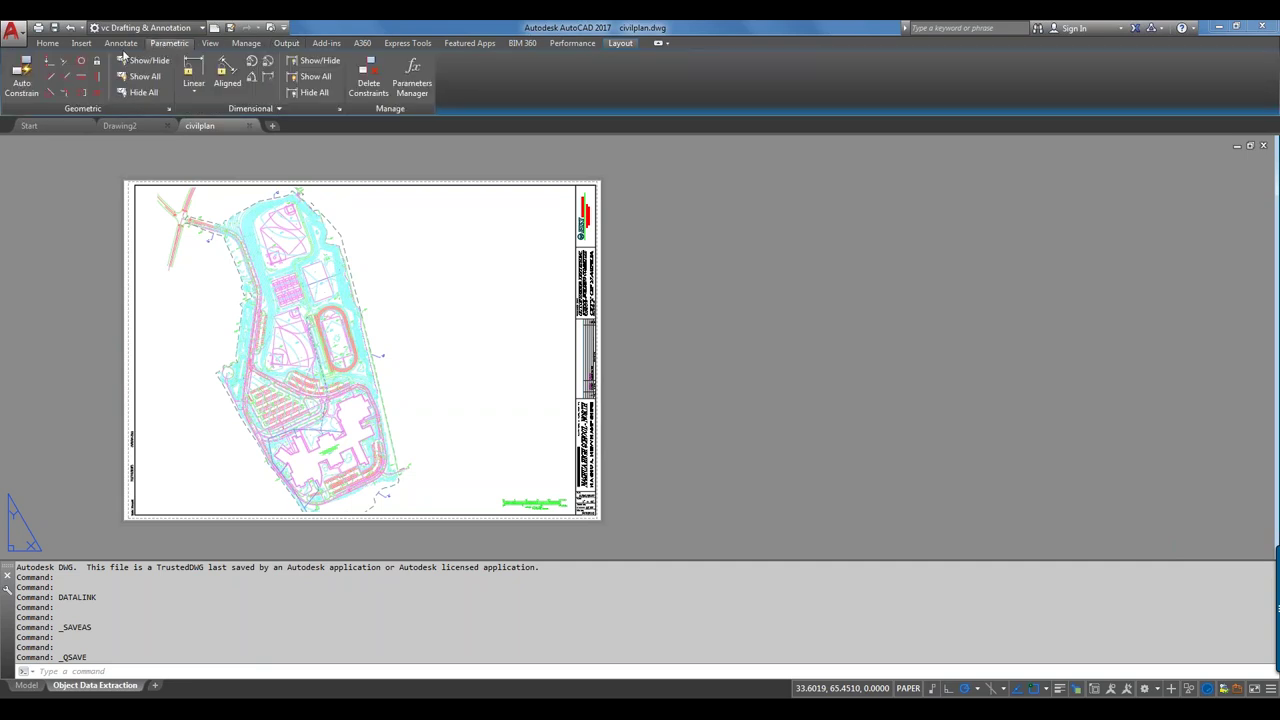
click(125, 47)
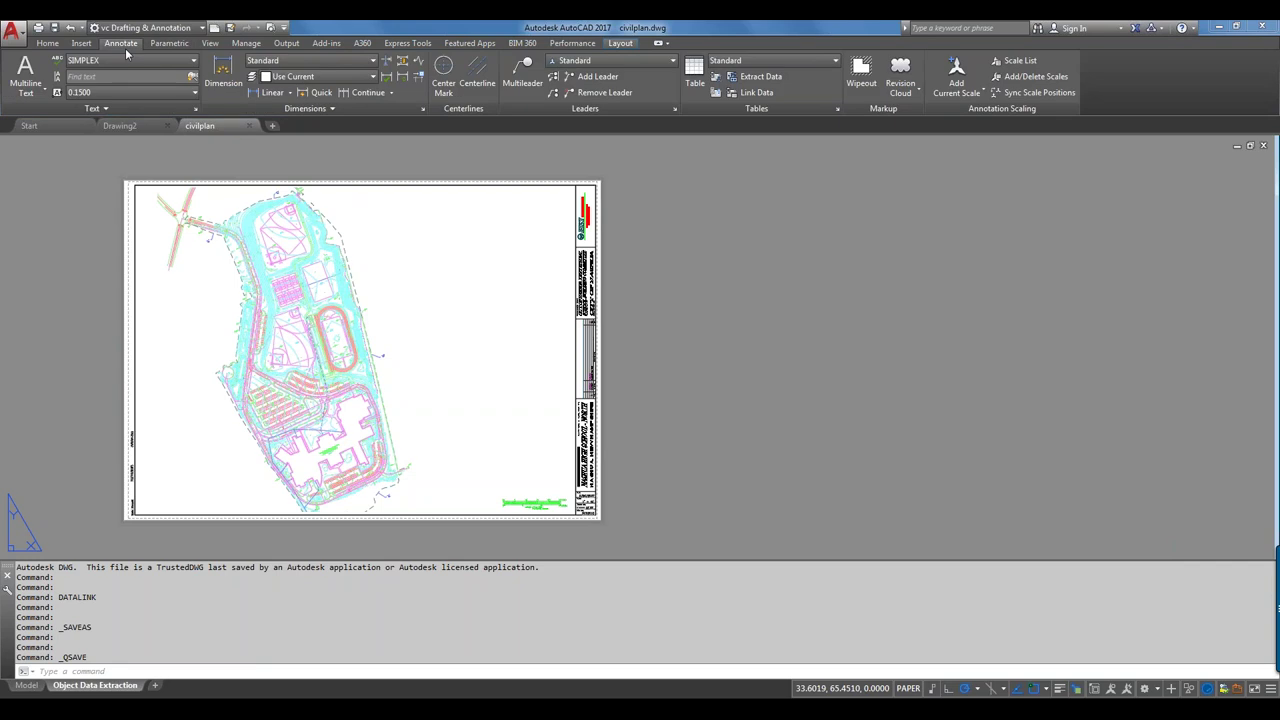
- Begin a new data extraction with its file named cost_data in the Demo Files folder
click(761, 78)
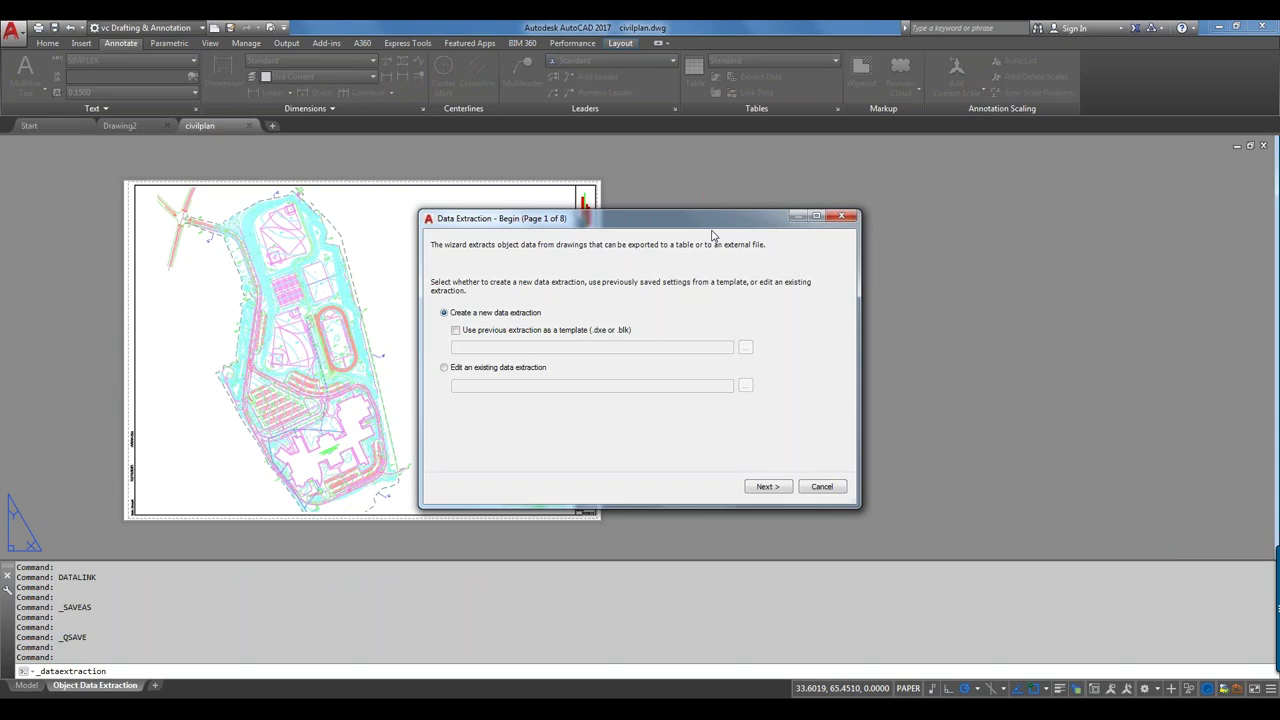
click(766, 487)
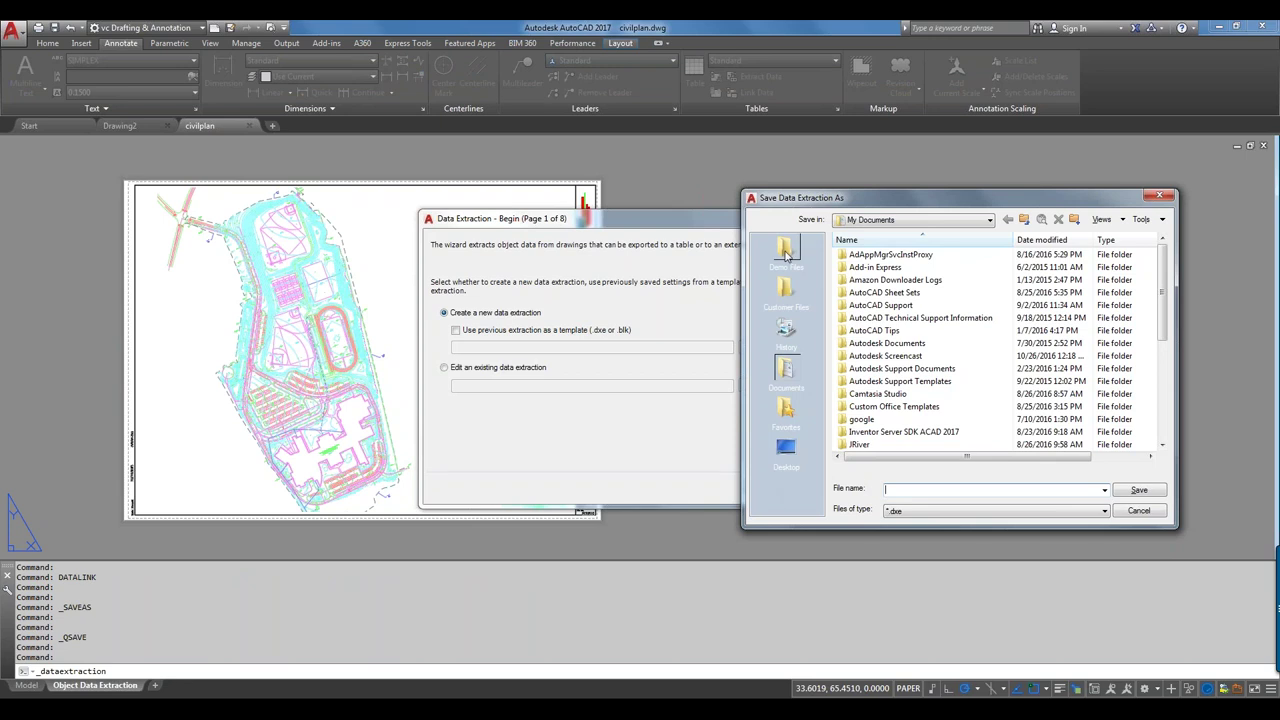
click(786, 252)
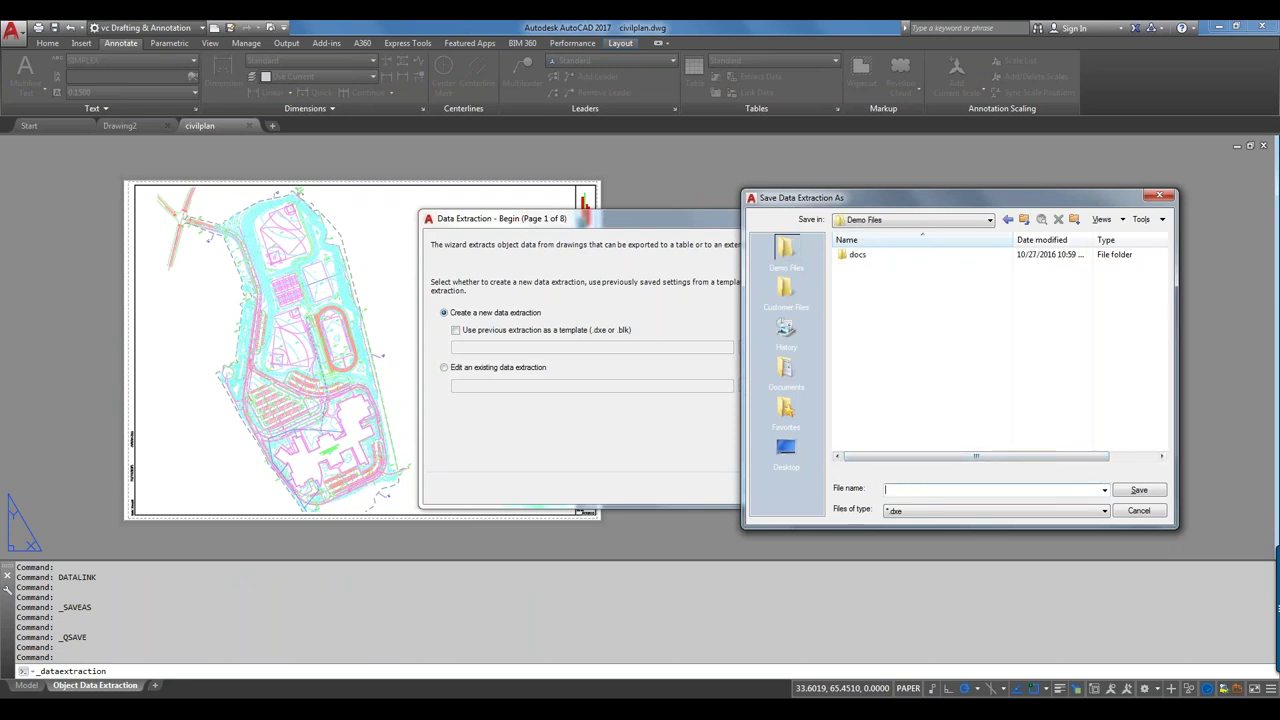
text(cost_data)
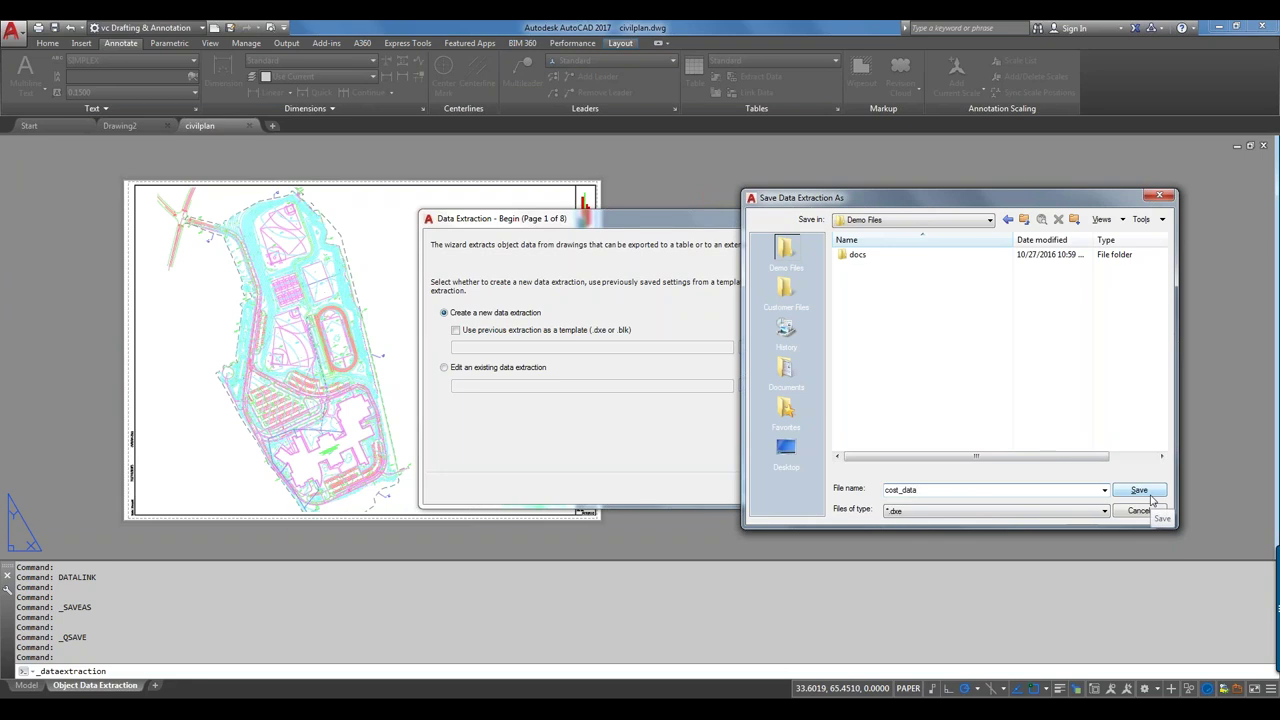
- Save cost_data.dxe and untick Include current drawing in the data source
click(1150, 497)
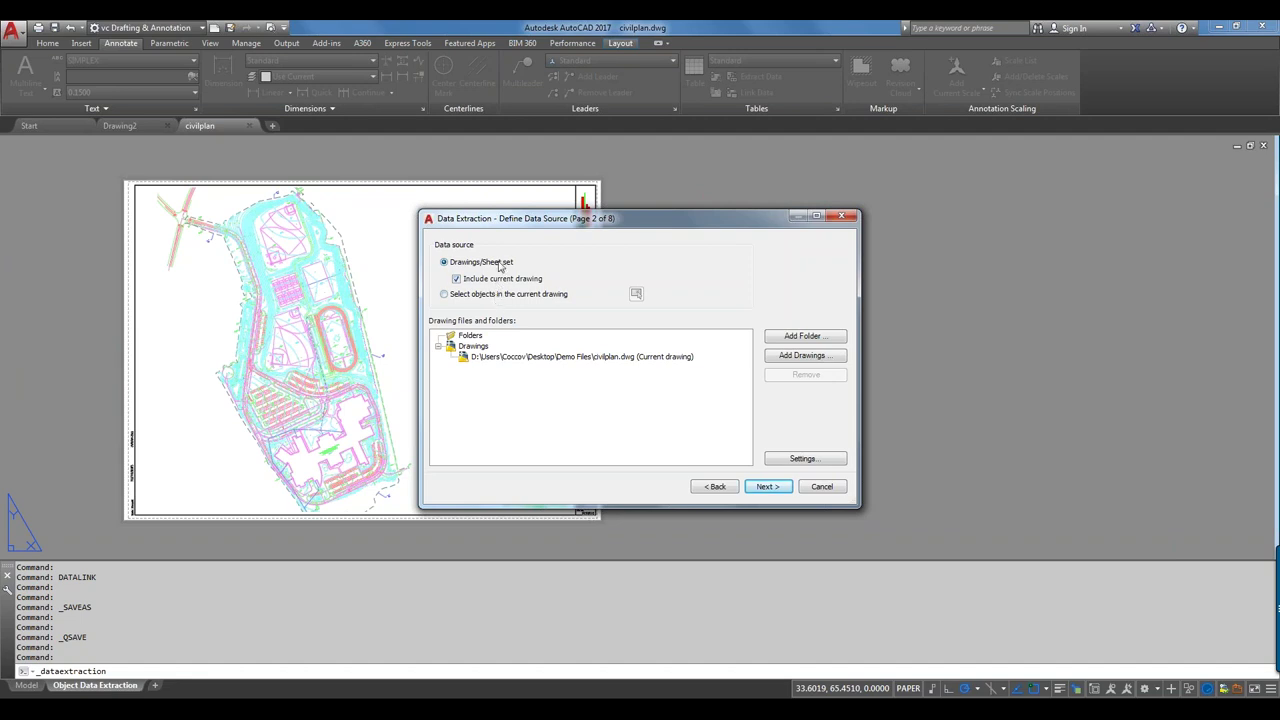
click(456, 280)
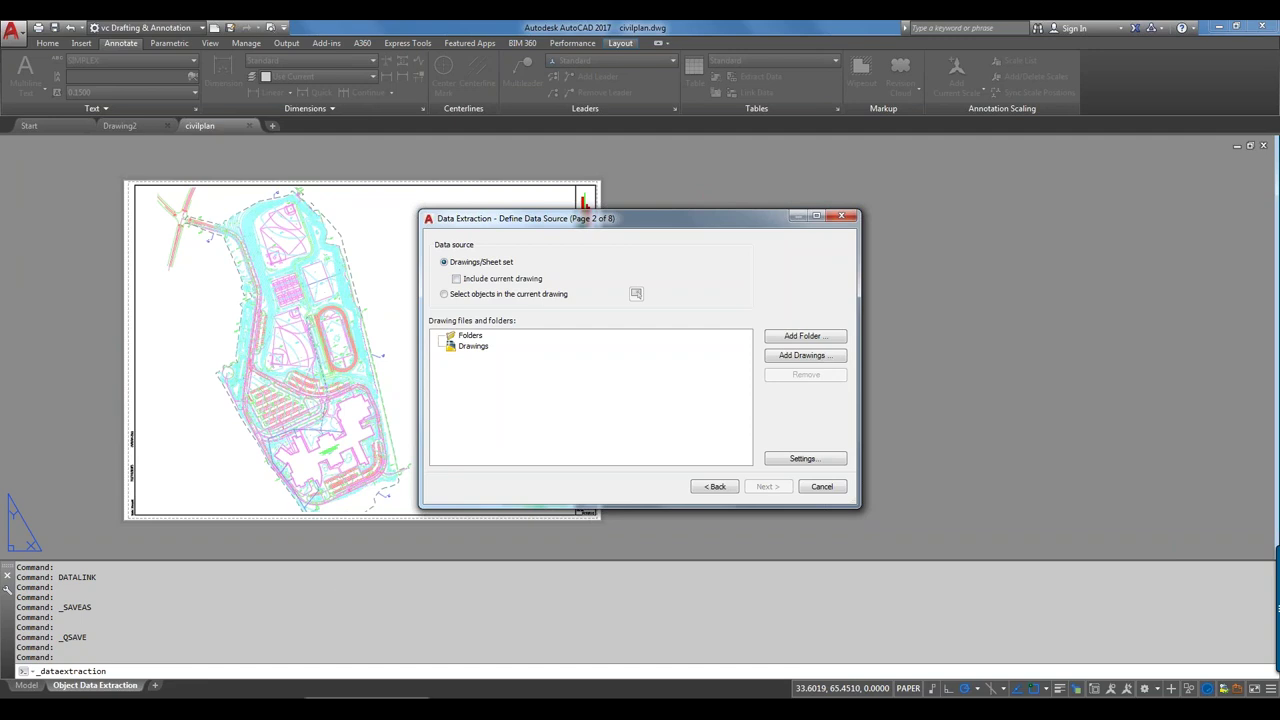
key(alt+Tab)
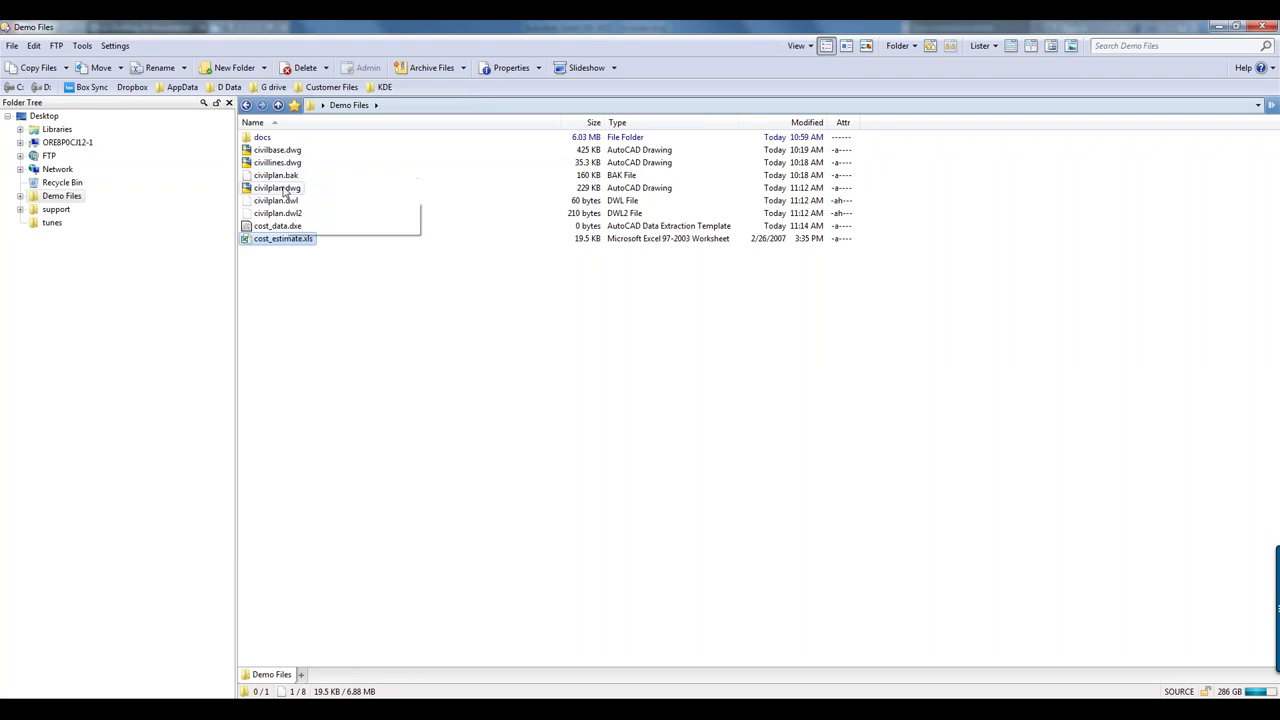
- Minimise Directory Opus to return to the Data Extraction wizard
click(1218, 26)
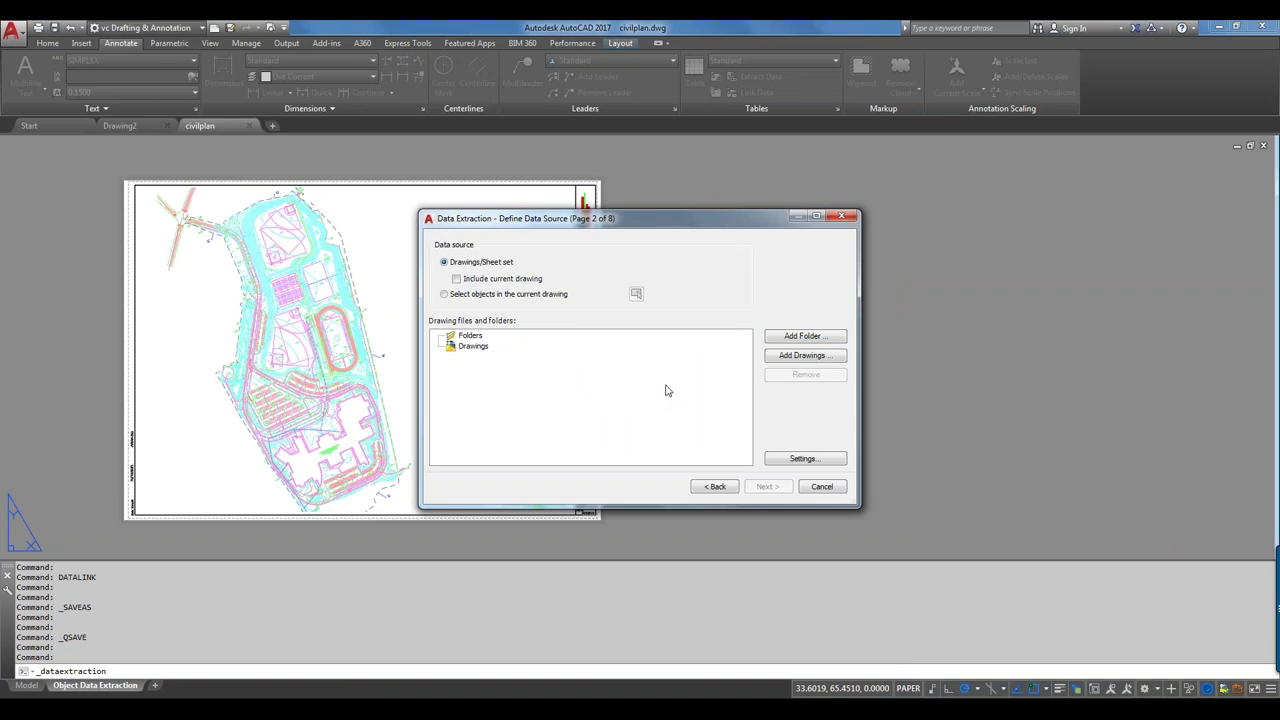
- Add civillines.dwg as the source drawing and review the Additional Settings without changes
click(820, 358)
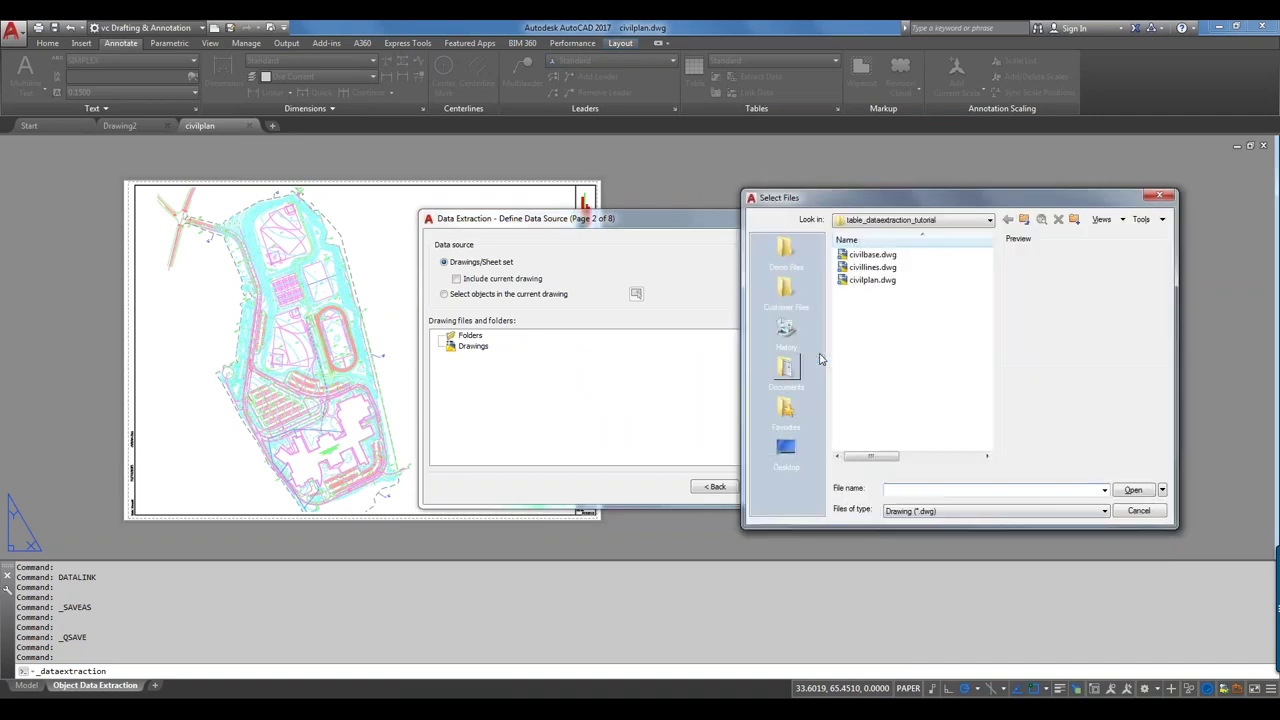
double_click(862, 268)
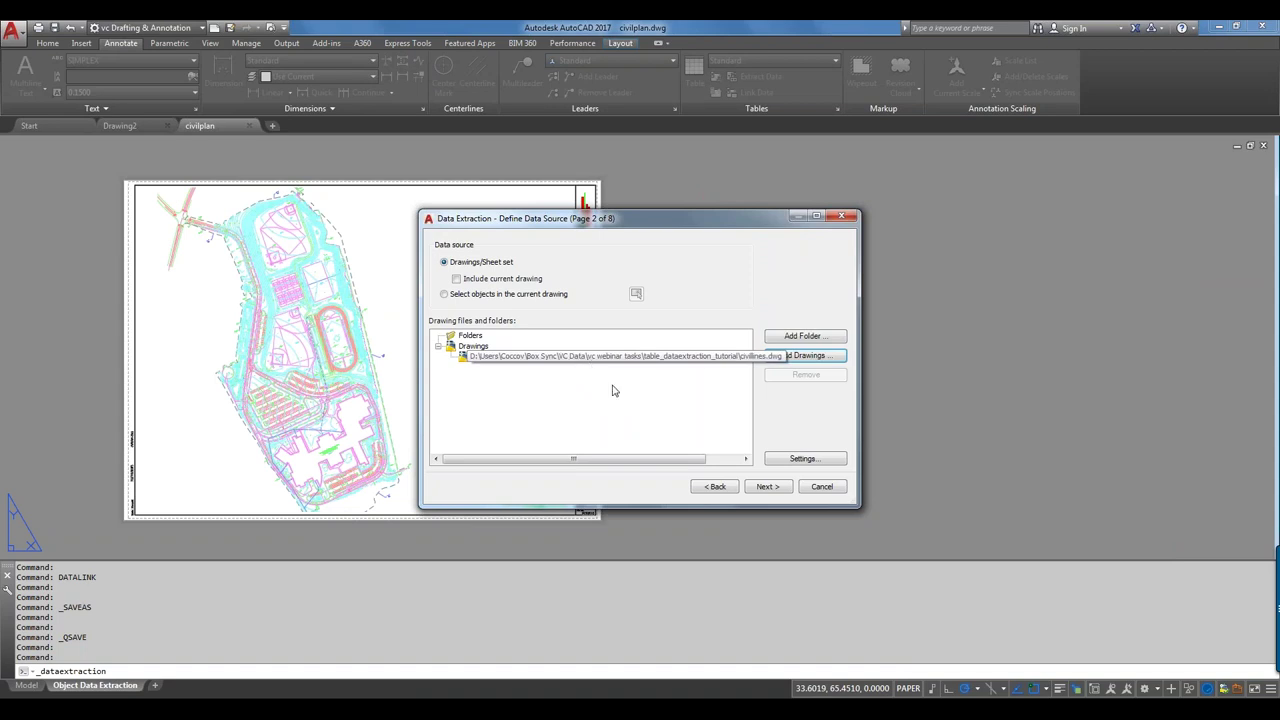
click(778, 466)
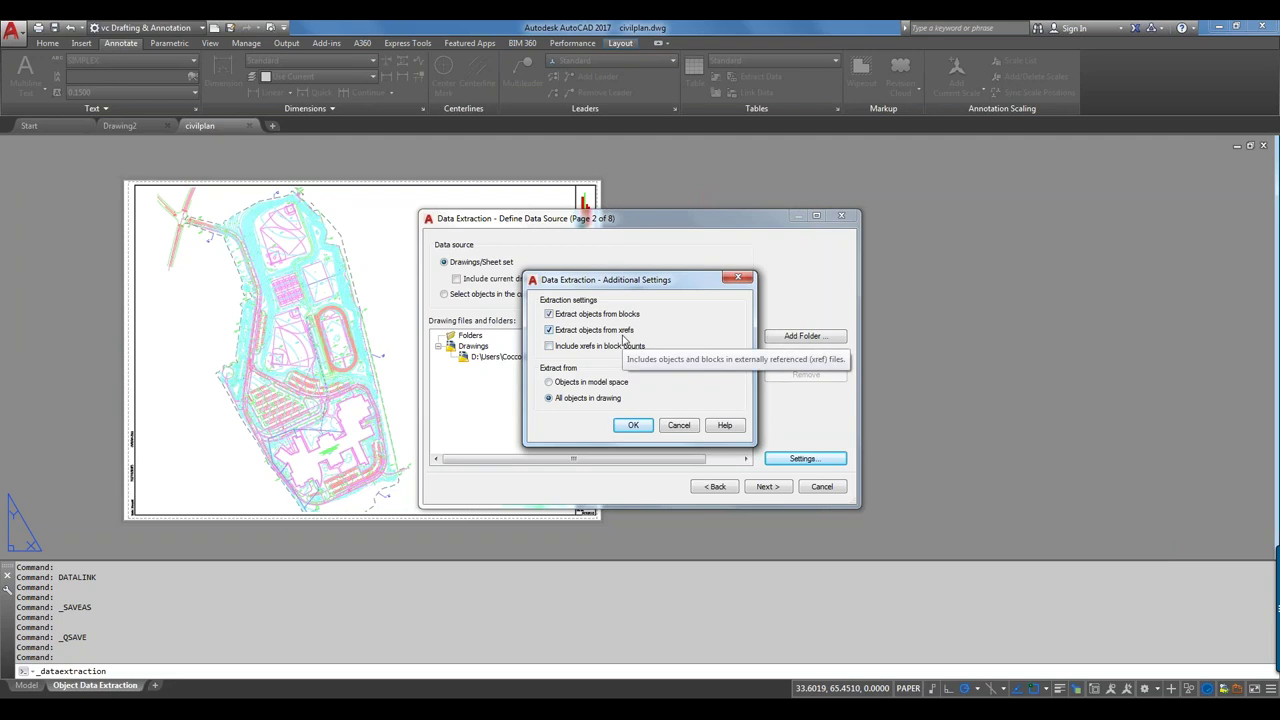
click(679, 426)
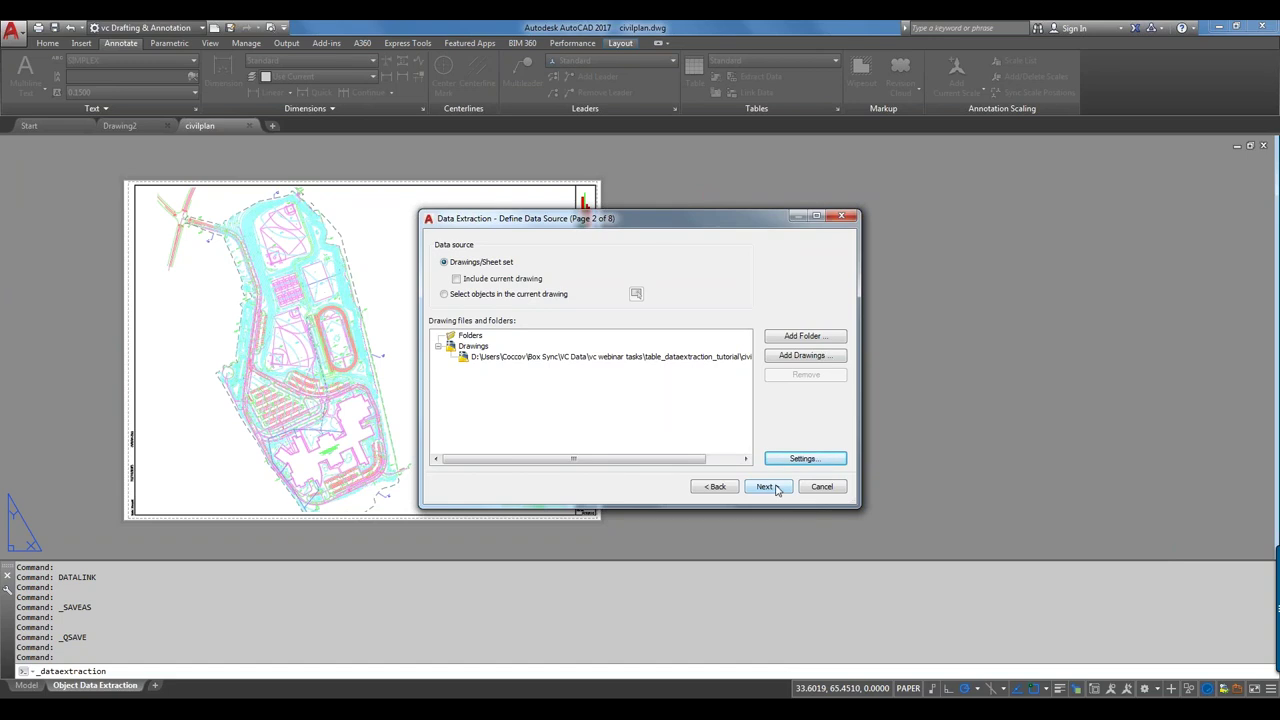
- Uncheck all object types, then select only Arc, Line and Polyline for extraction
click(766, 487)
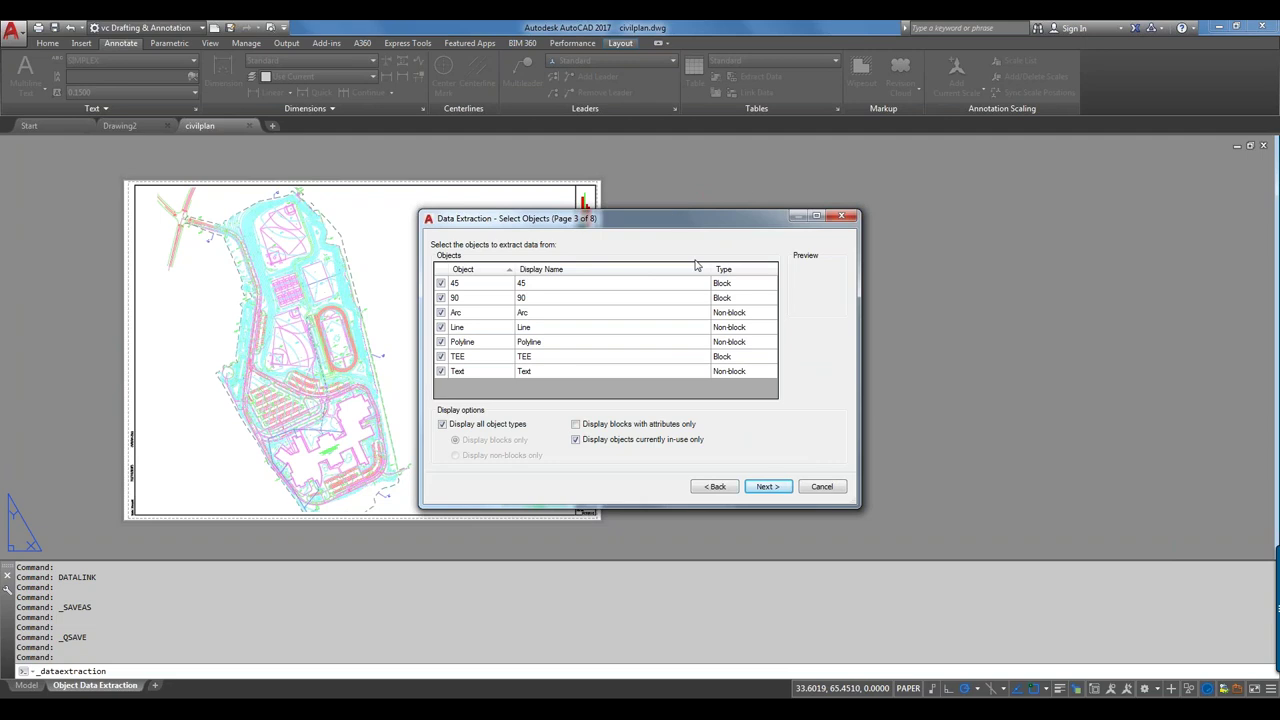
right_click(563, 315)
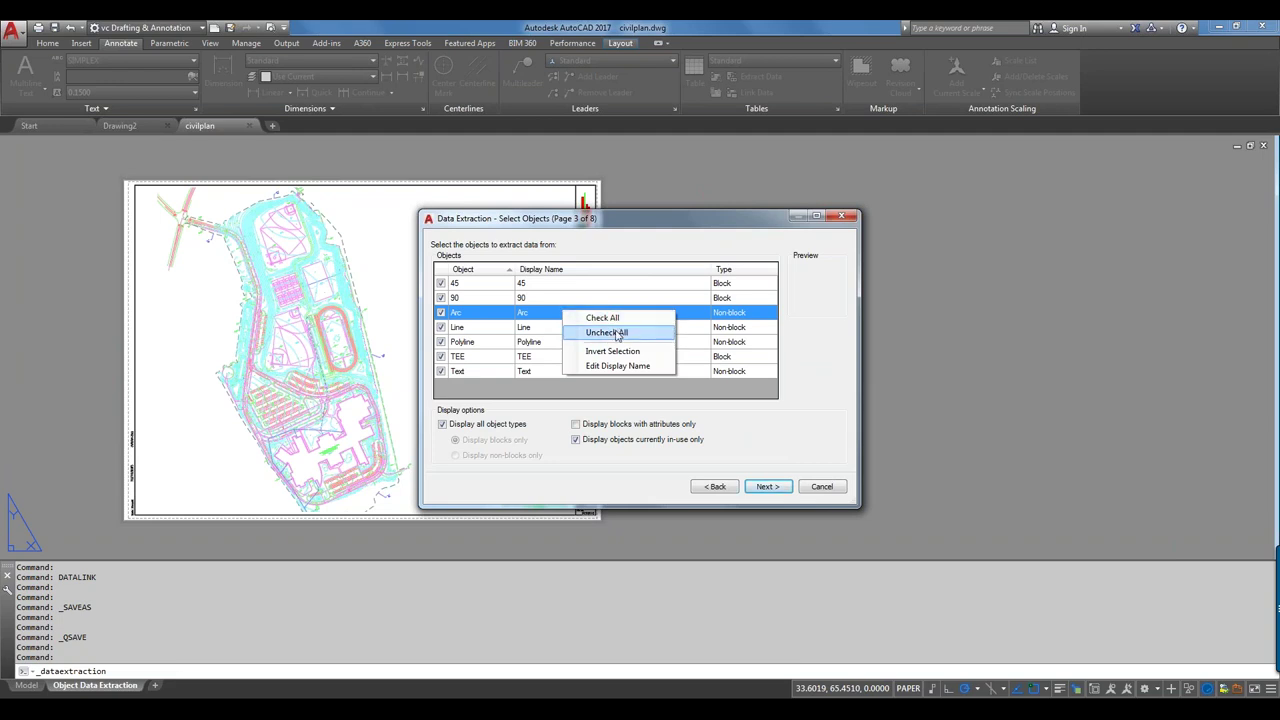
click(617, 335)
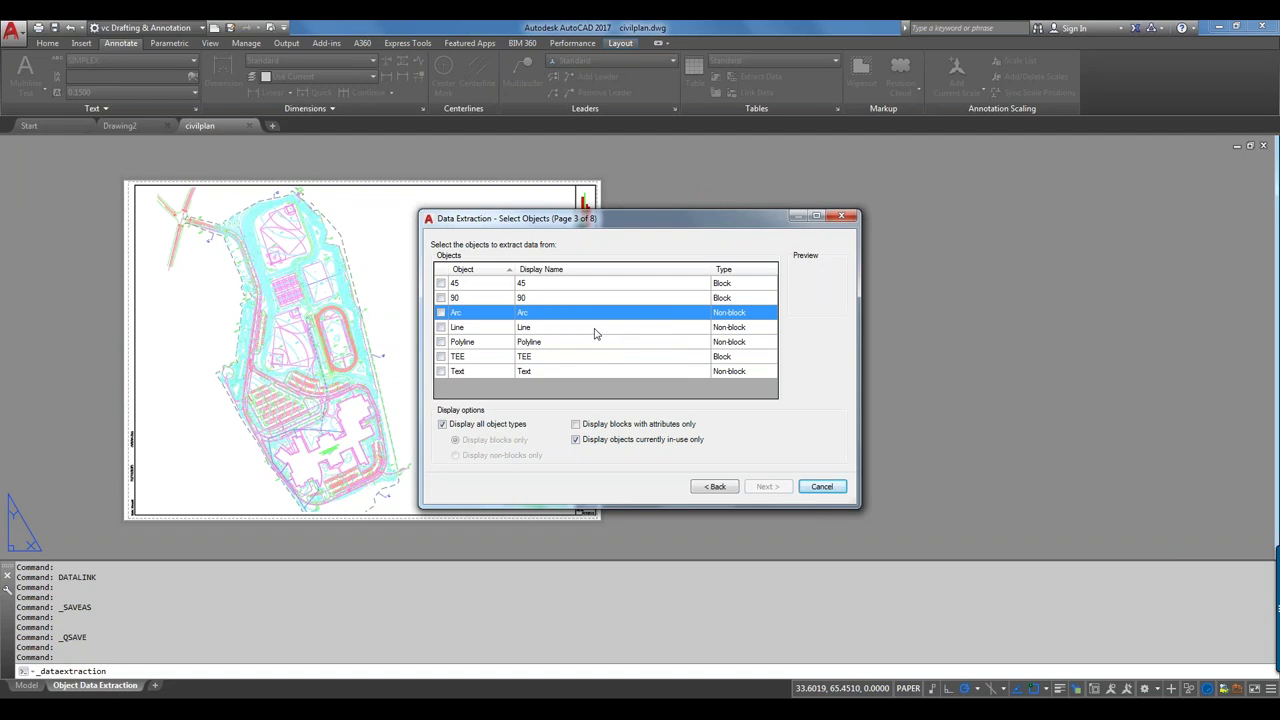
click(441, 312)
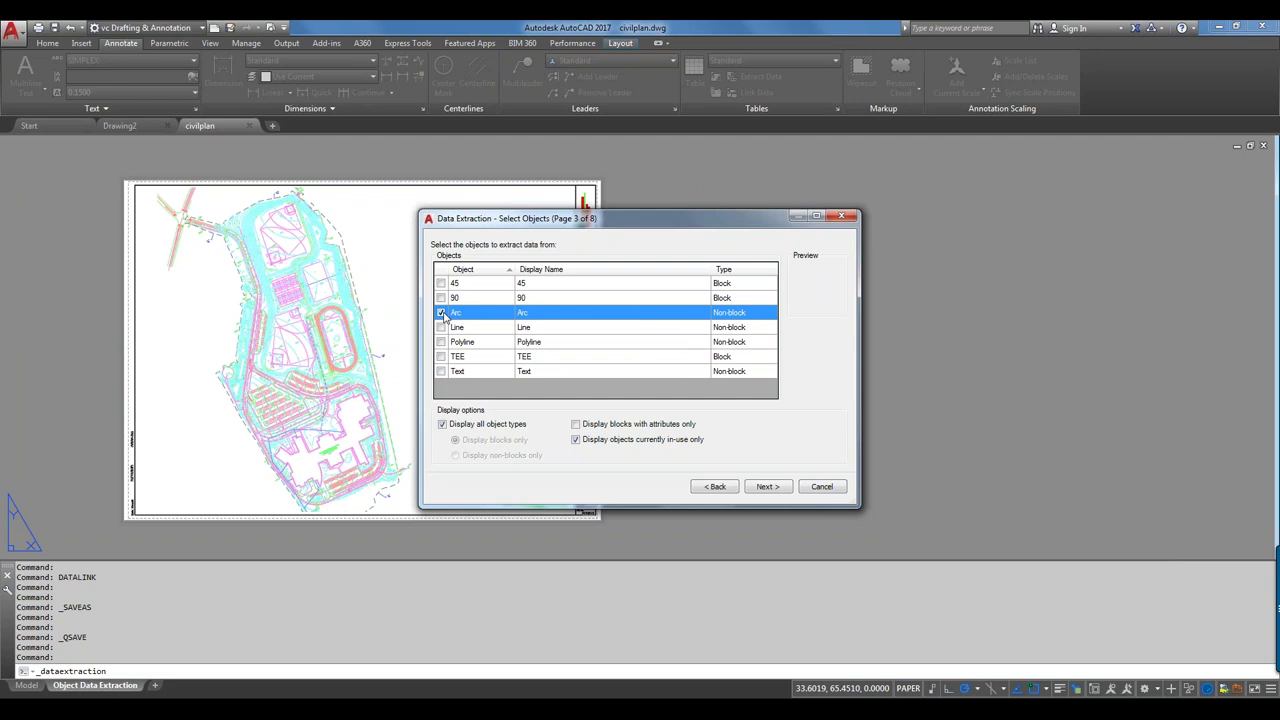
click(441, 327)
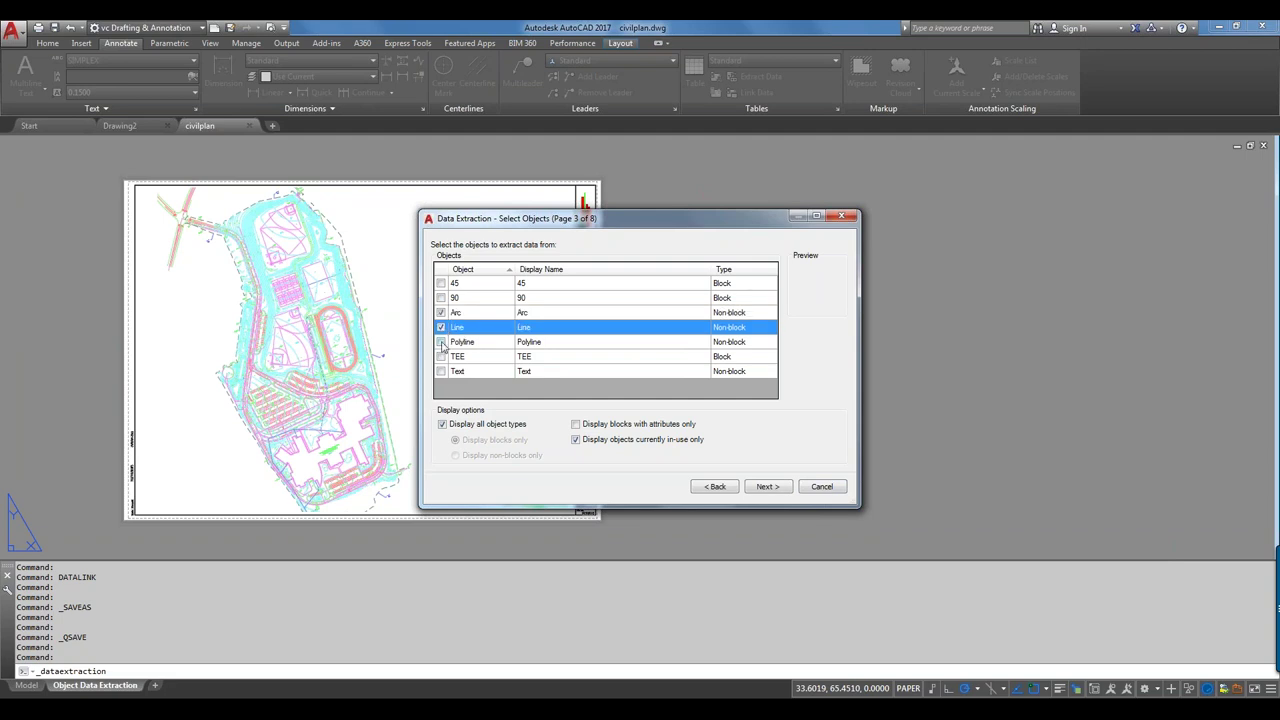
click(441, 342)
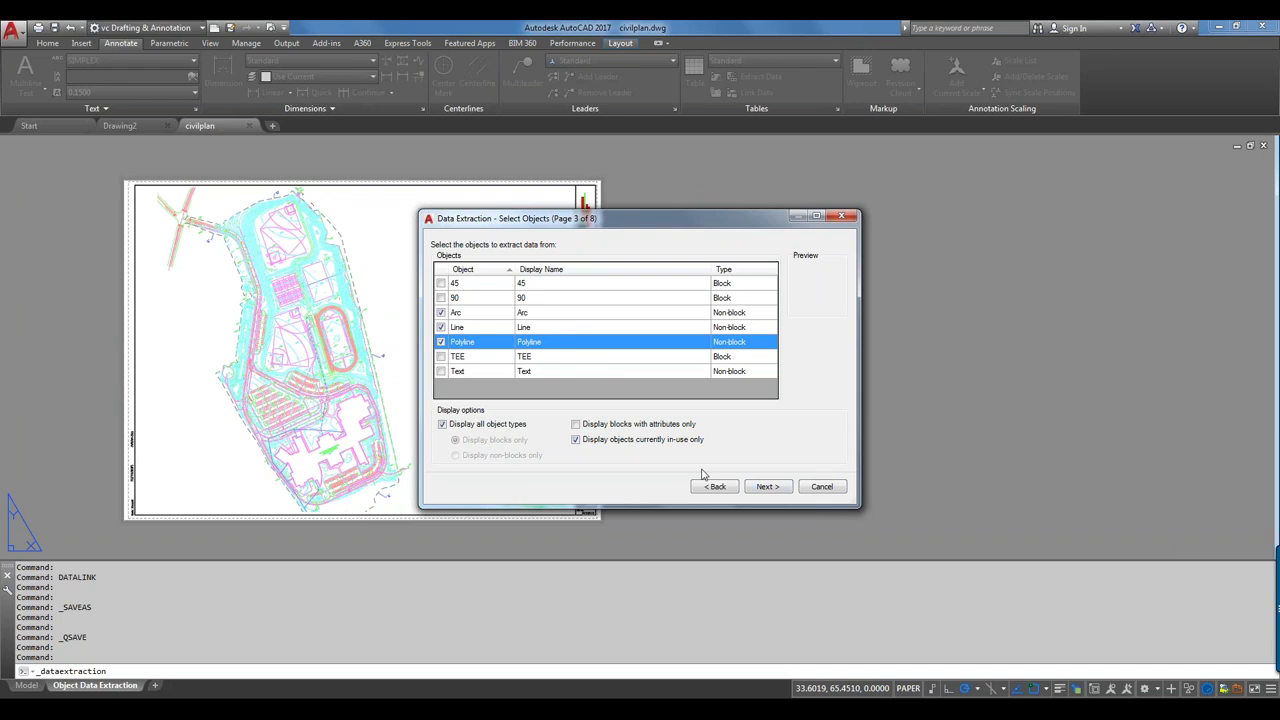
- Advance to Select Properties and look over the category filter options
click(768, 487)
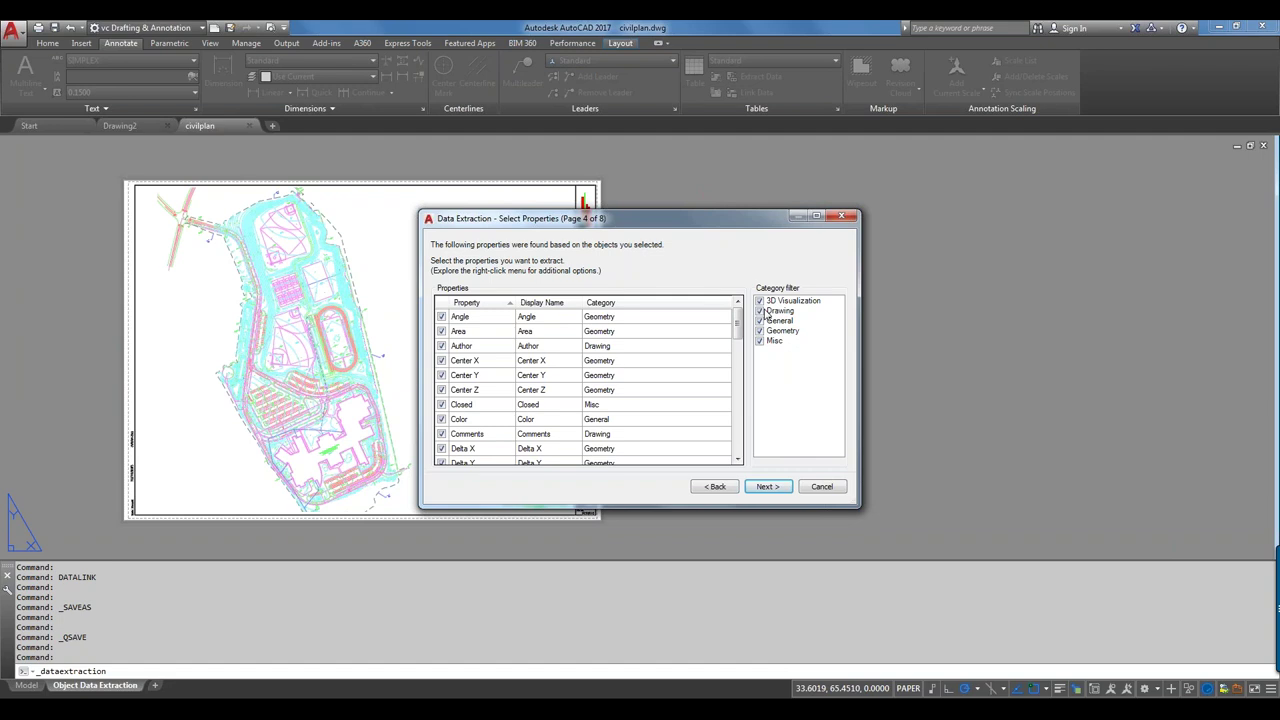
right_click(766, 313)
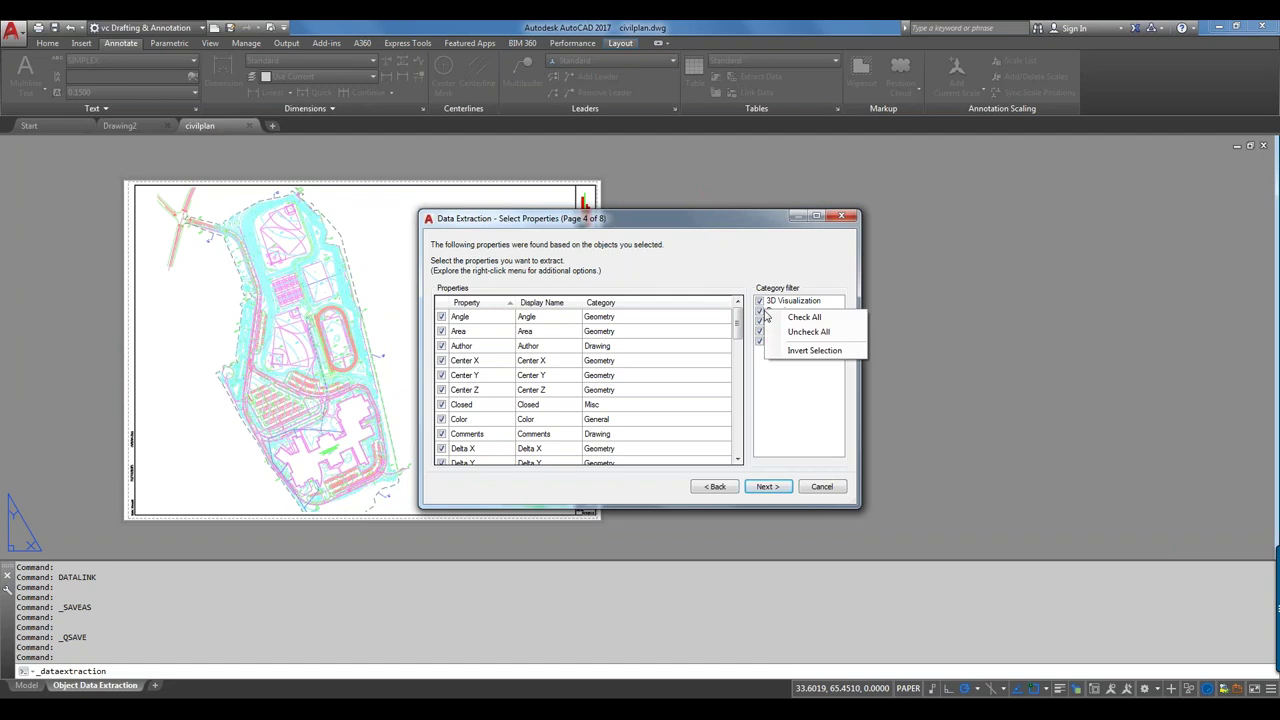
click(800, 268)
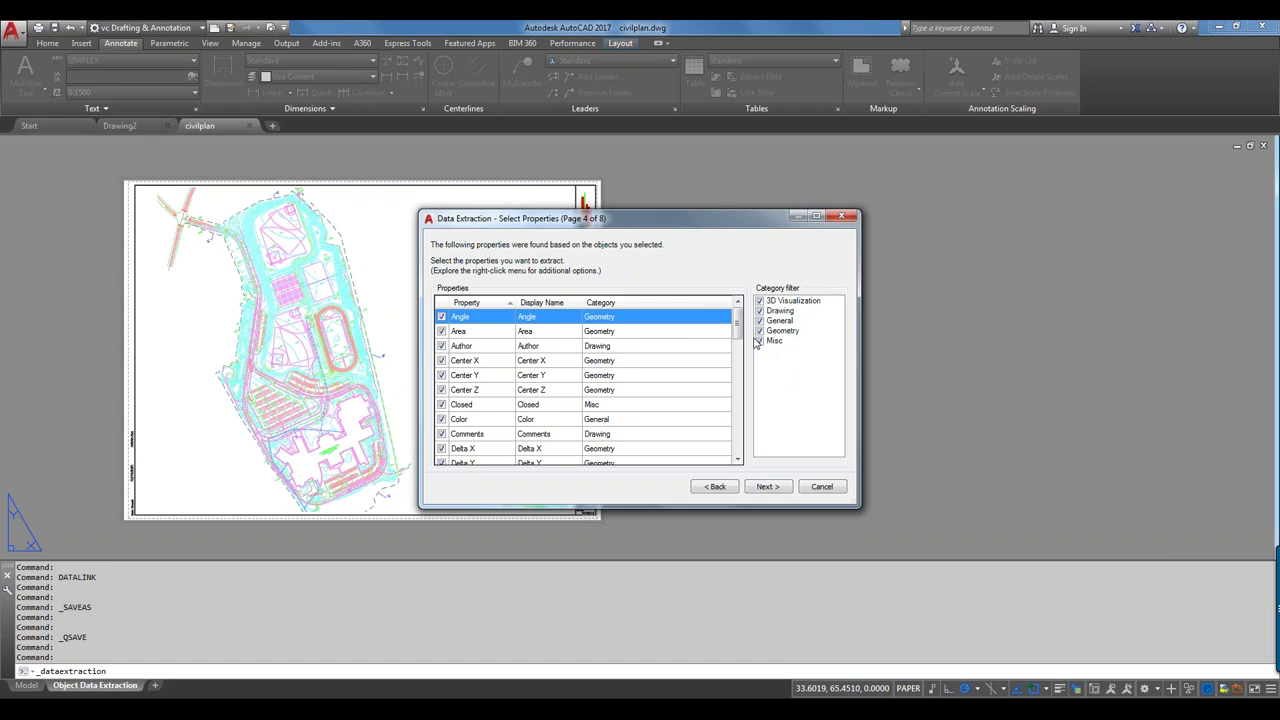
mouse_move(741, 338)
mouse_down()
mouse_move(748, 456)
mouse_move(756, 330)
mouse_up()
- Clear all properties, extract only Layer and Length, and continue
right_click(531, 357)
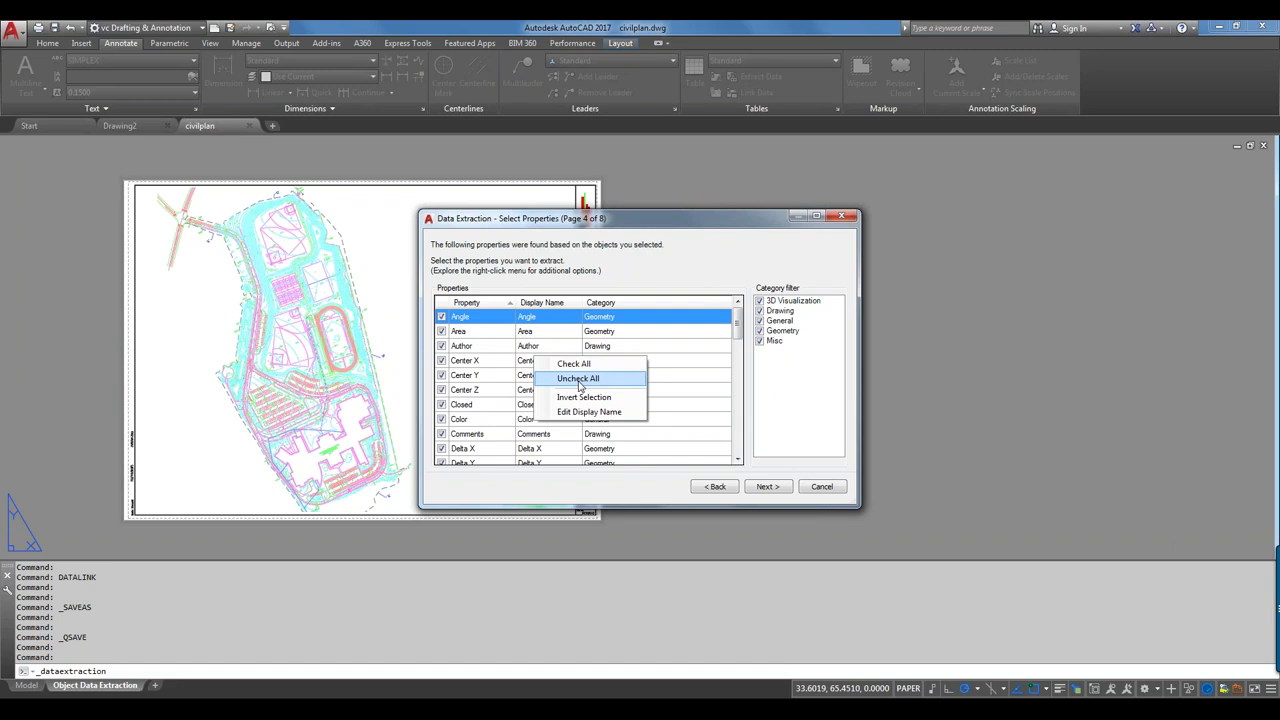
click(577, 380)
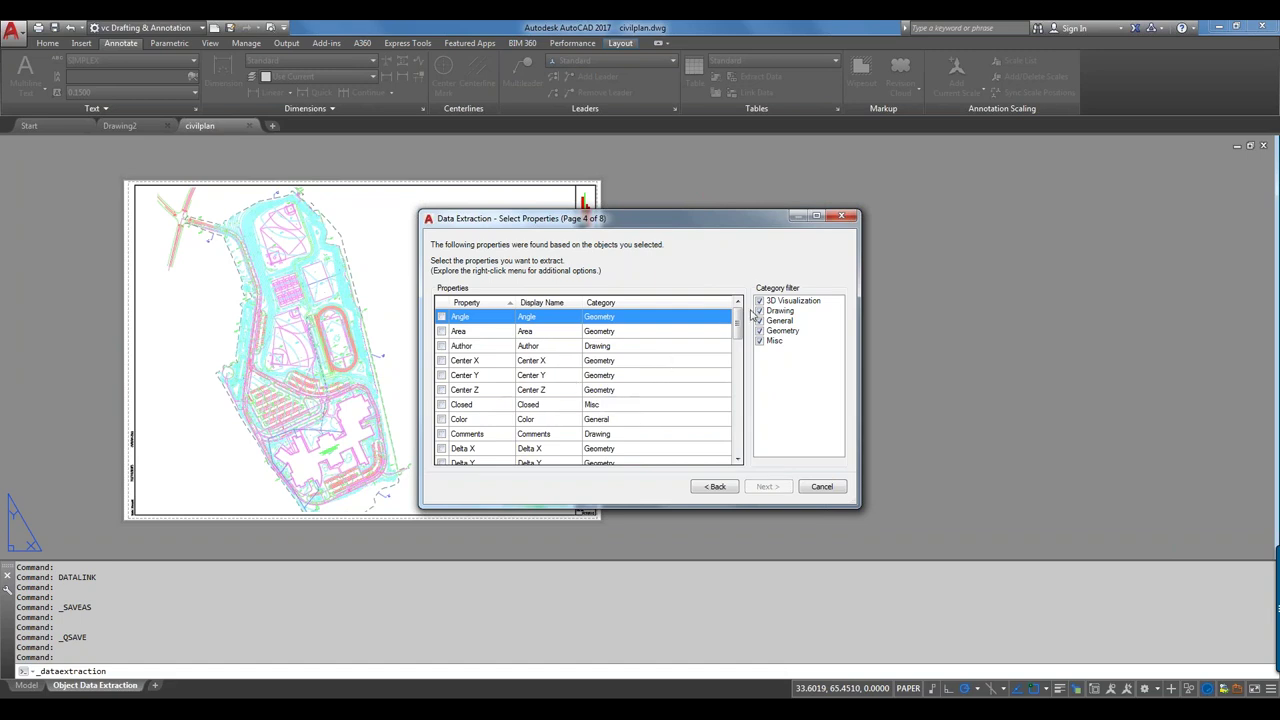
drag(740, 326, 735, 385)
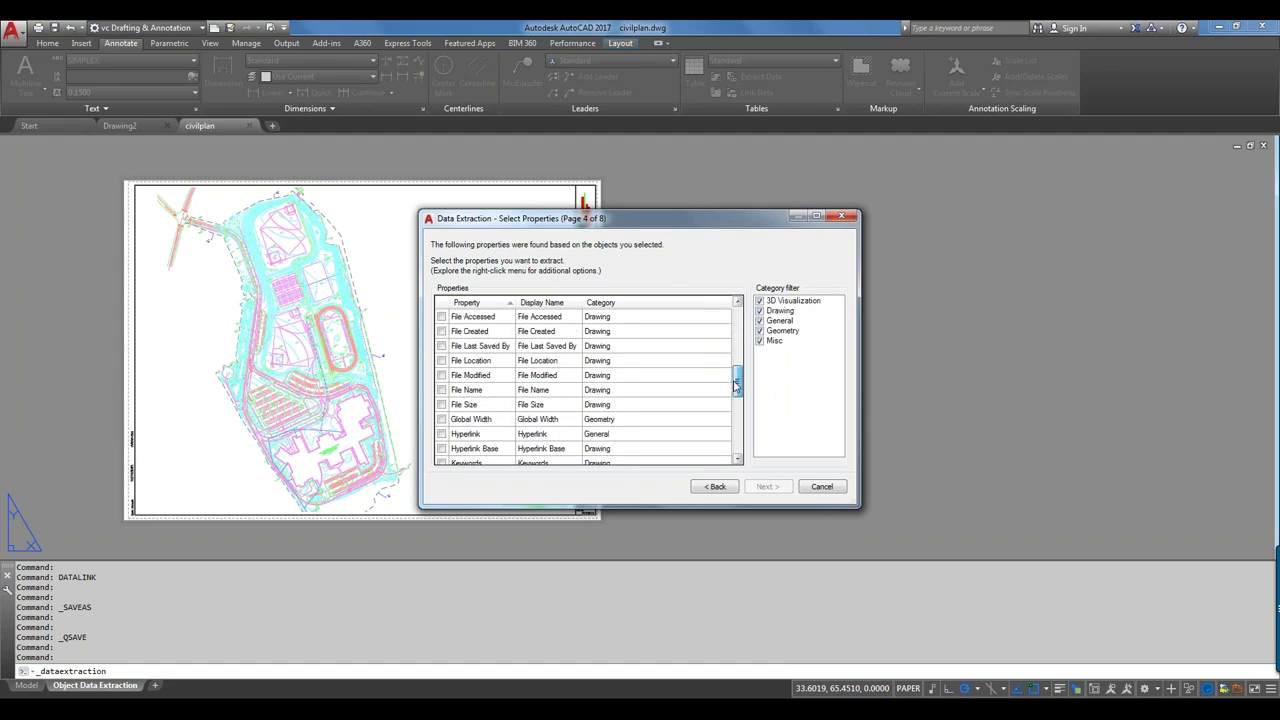
drag(736, 385, 736, 396)
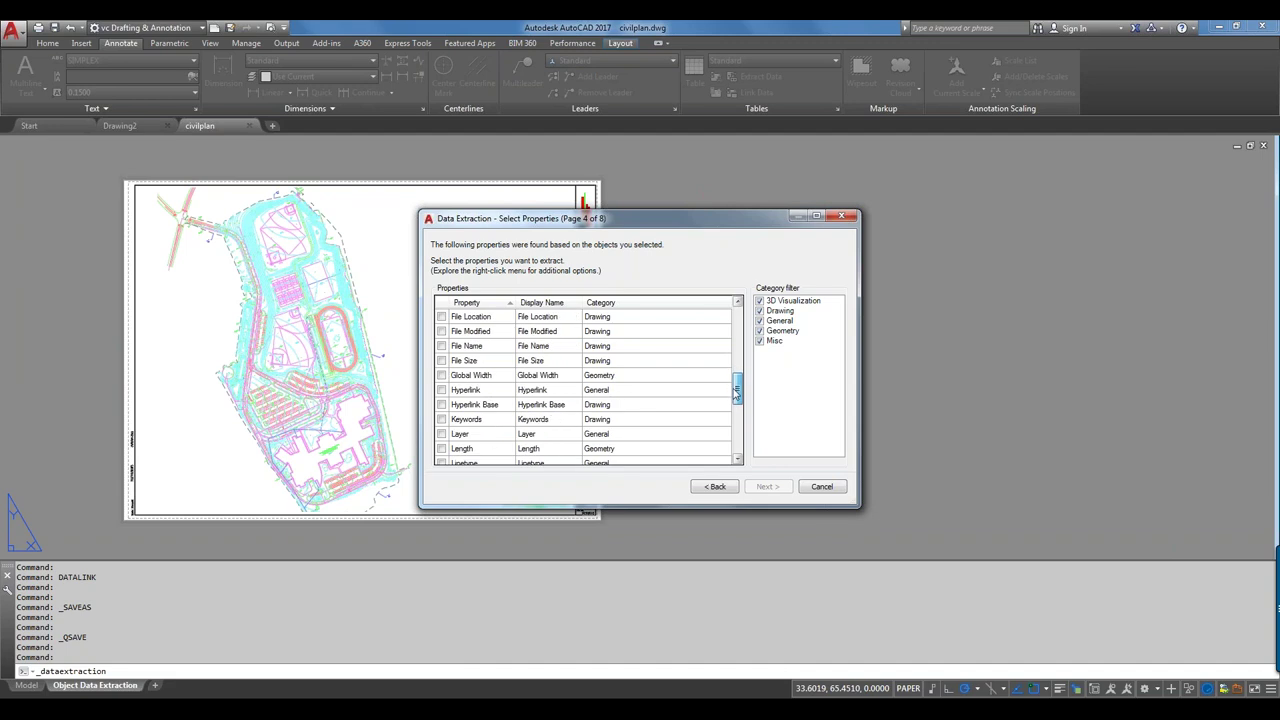
drag(737, 394, 736, 391)
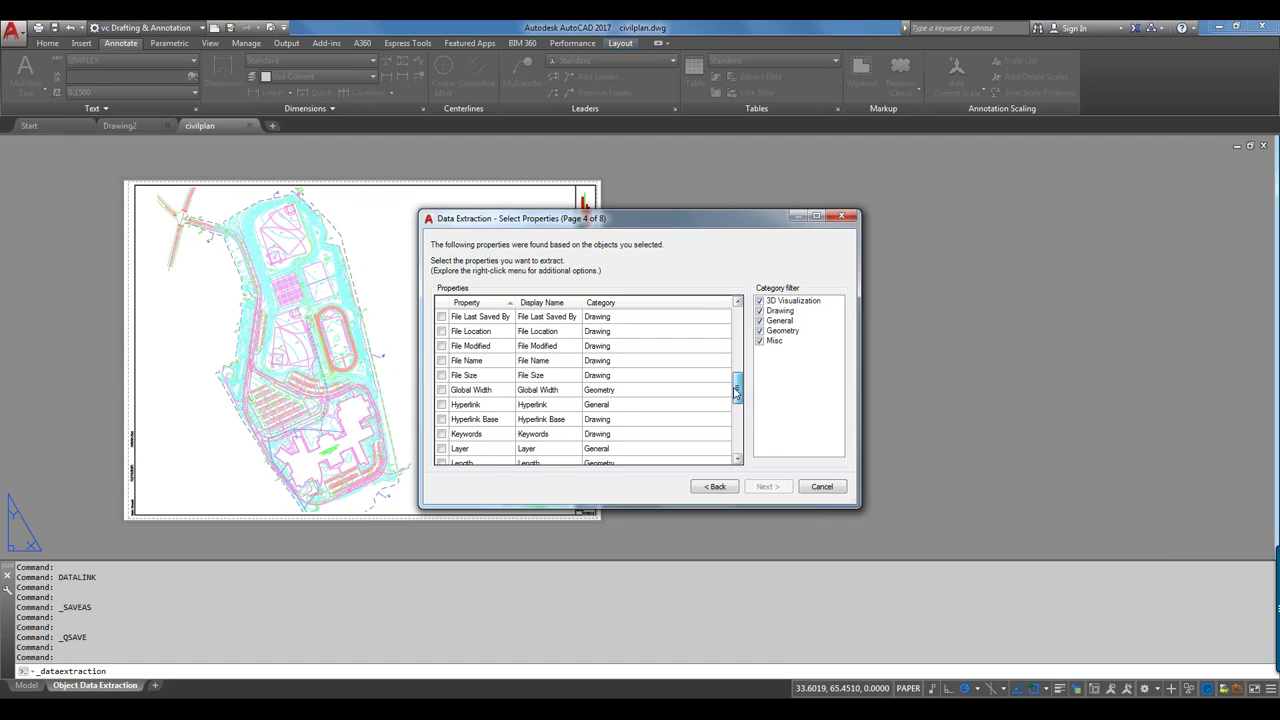
mouse_move(736, 391)
mouse_down()
mouse_move(727, 425)
mouse_move(728, 405)
mouse_up()
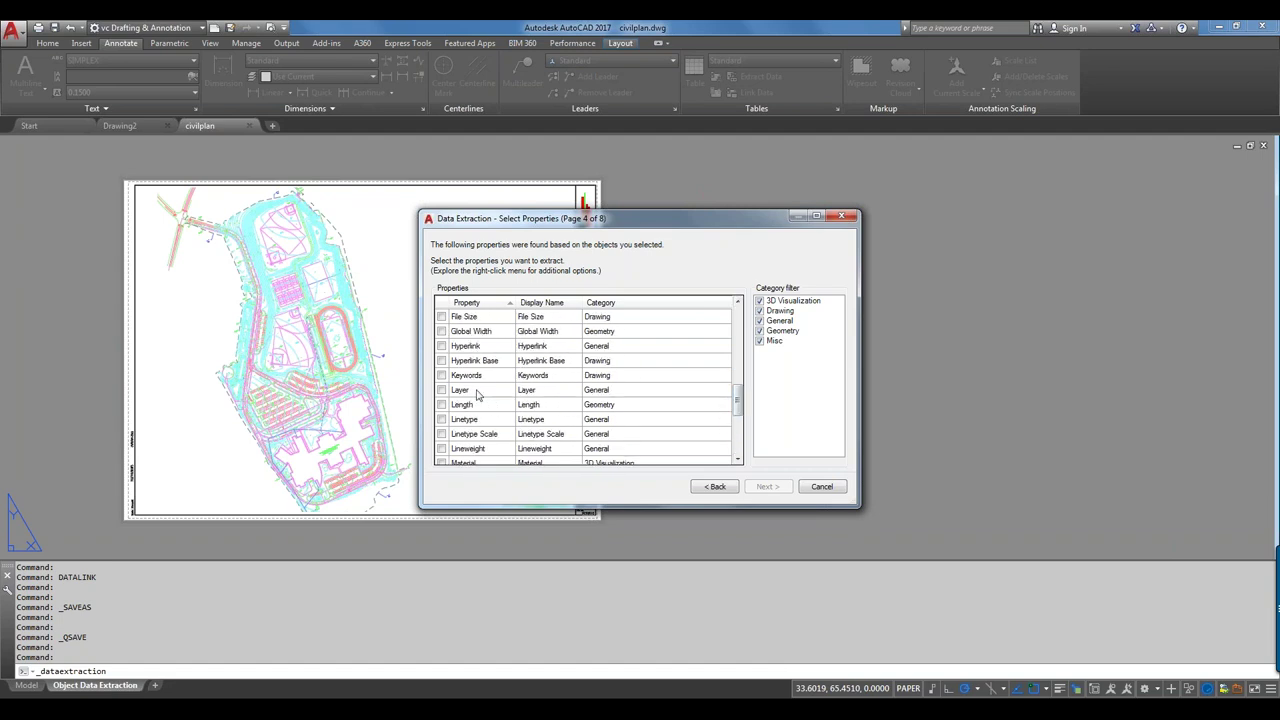
click(442, 390)
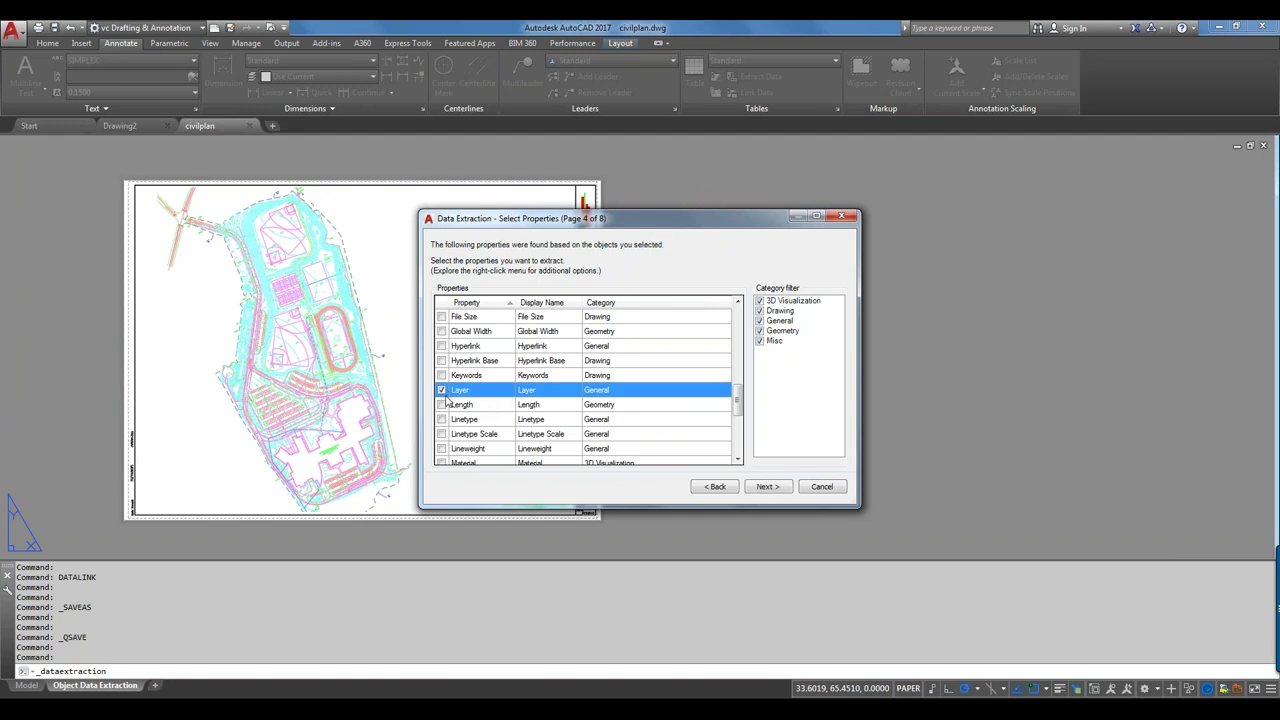
click(442, 404)
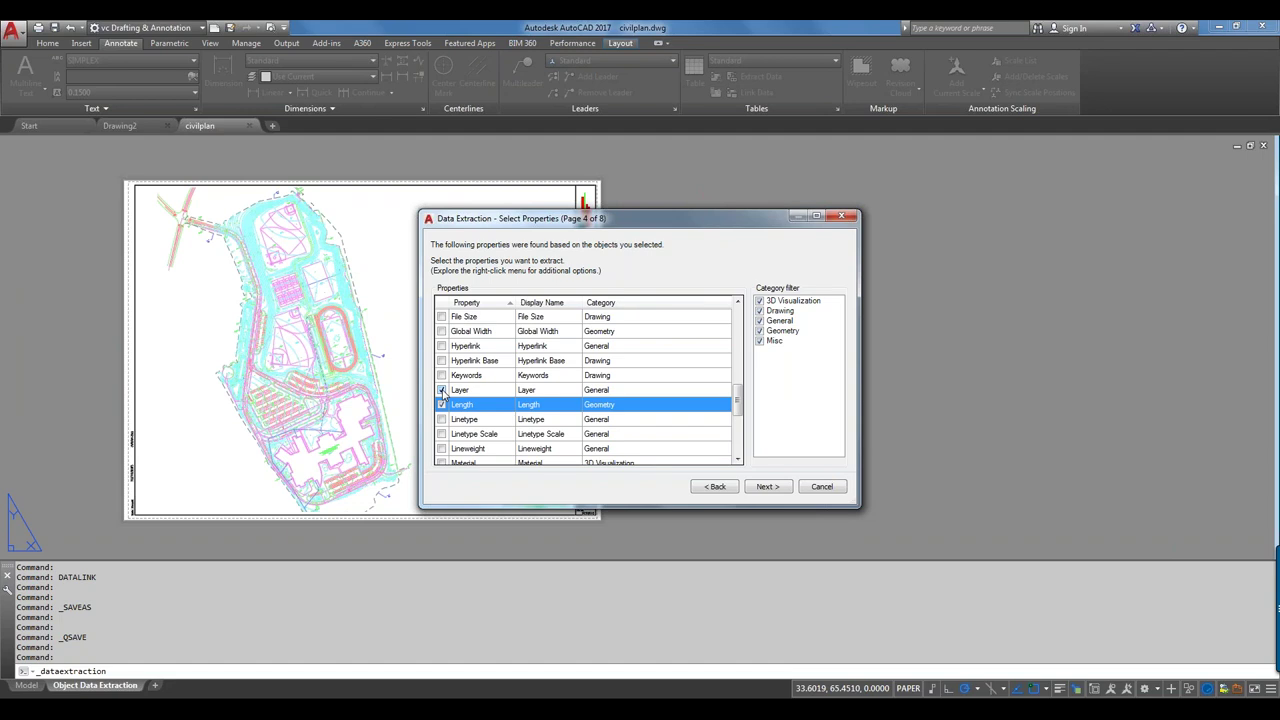
click(768, 488)
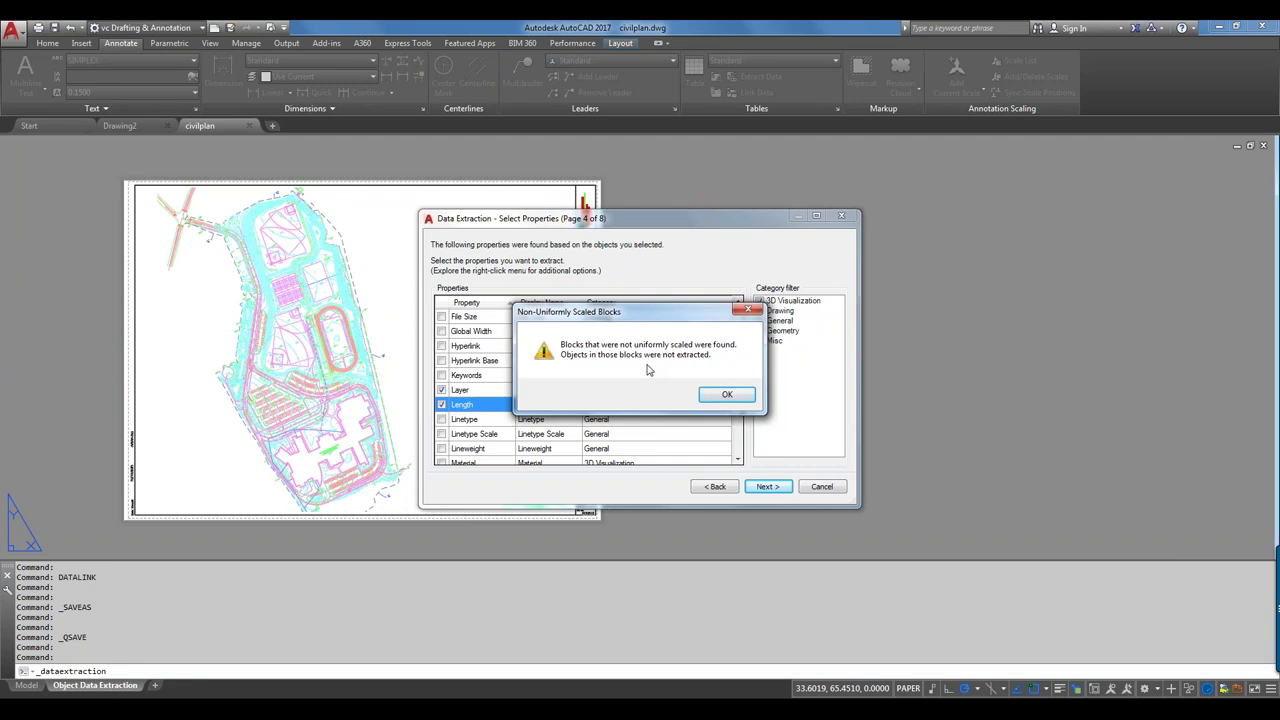
- Acknowledge the non-uniformly scaled blocks warning and inspect the Refine Data column options
click(727, 396)
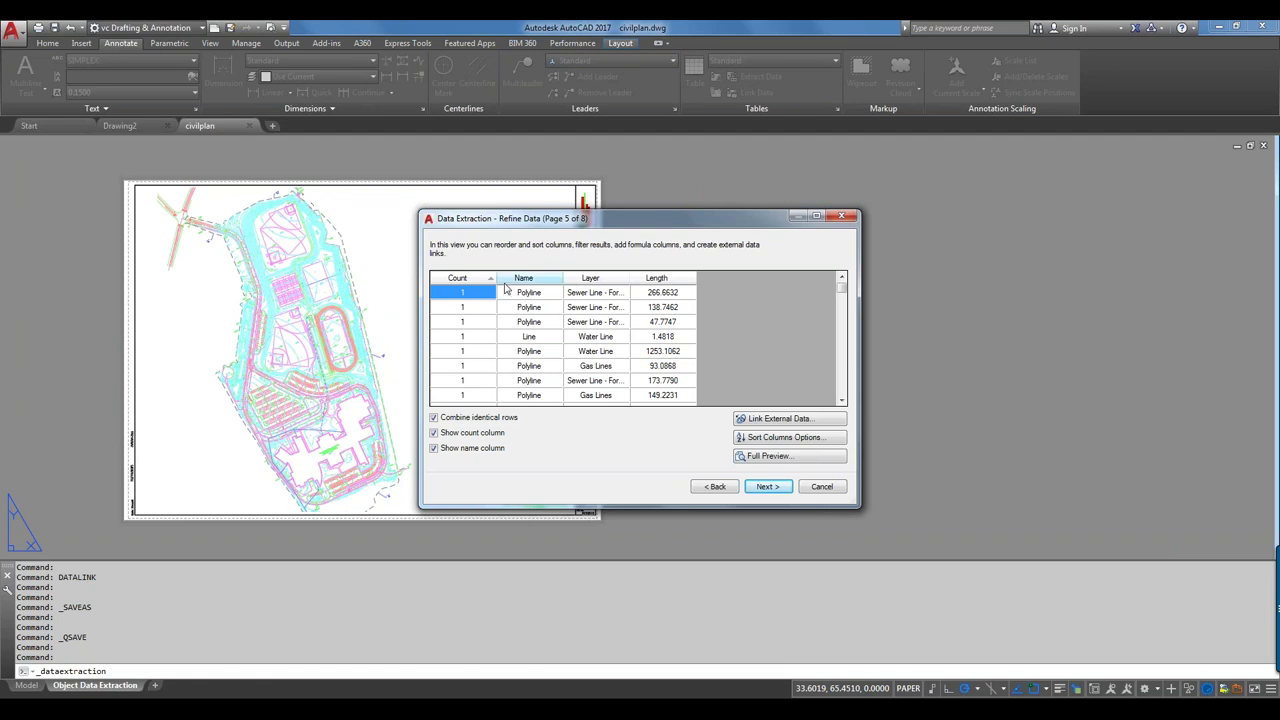
right_click(475, 298)
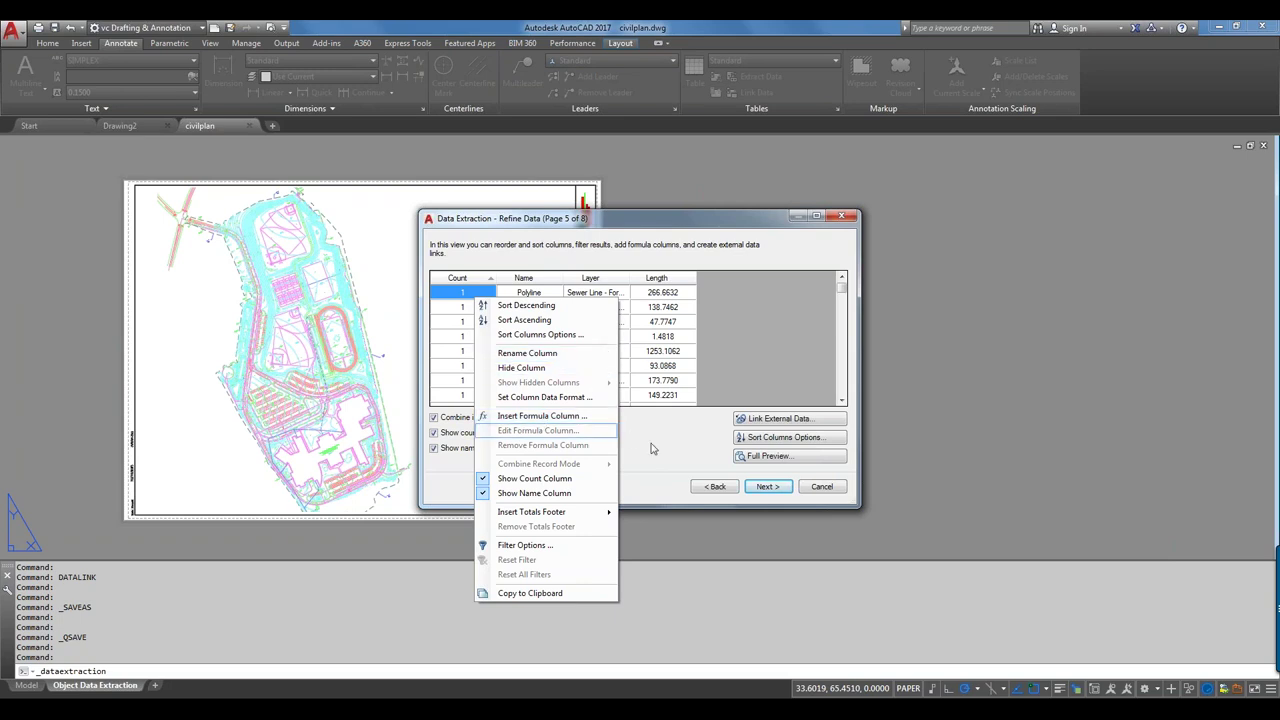
click(668, 487)
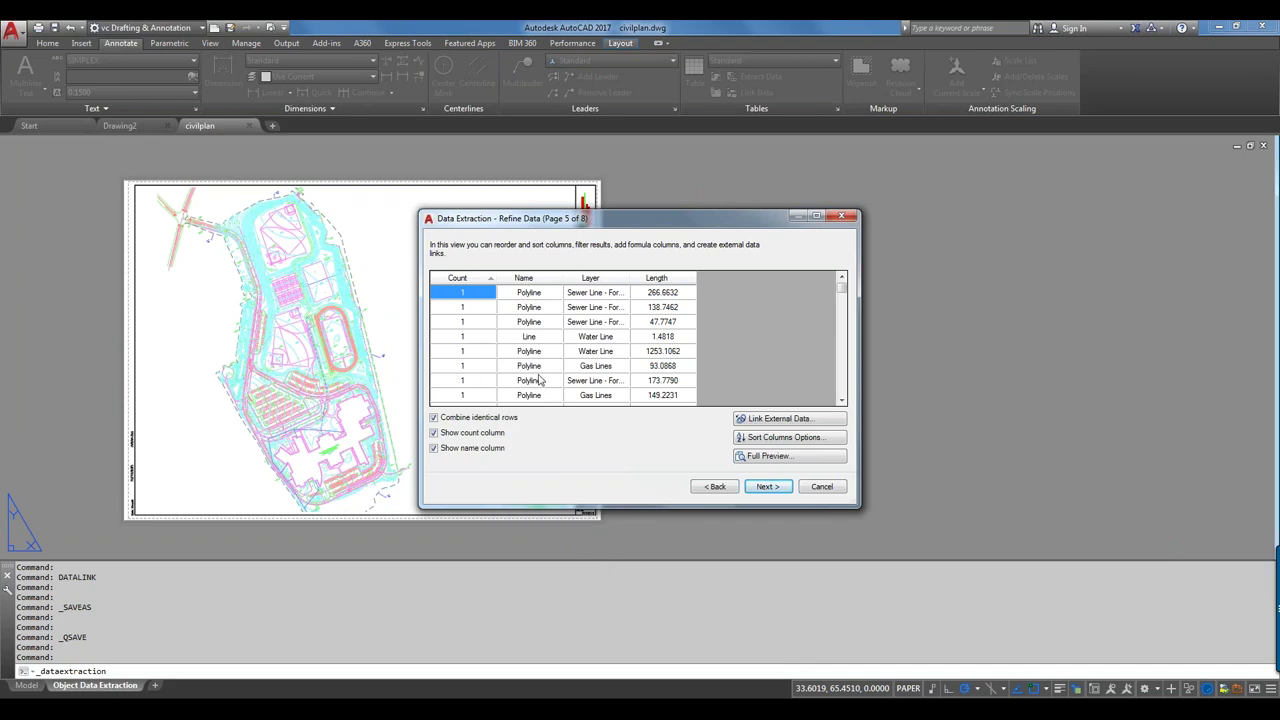
right_click(456, 279)
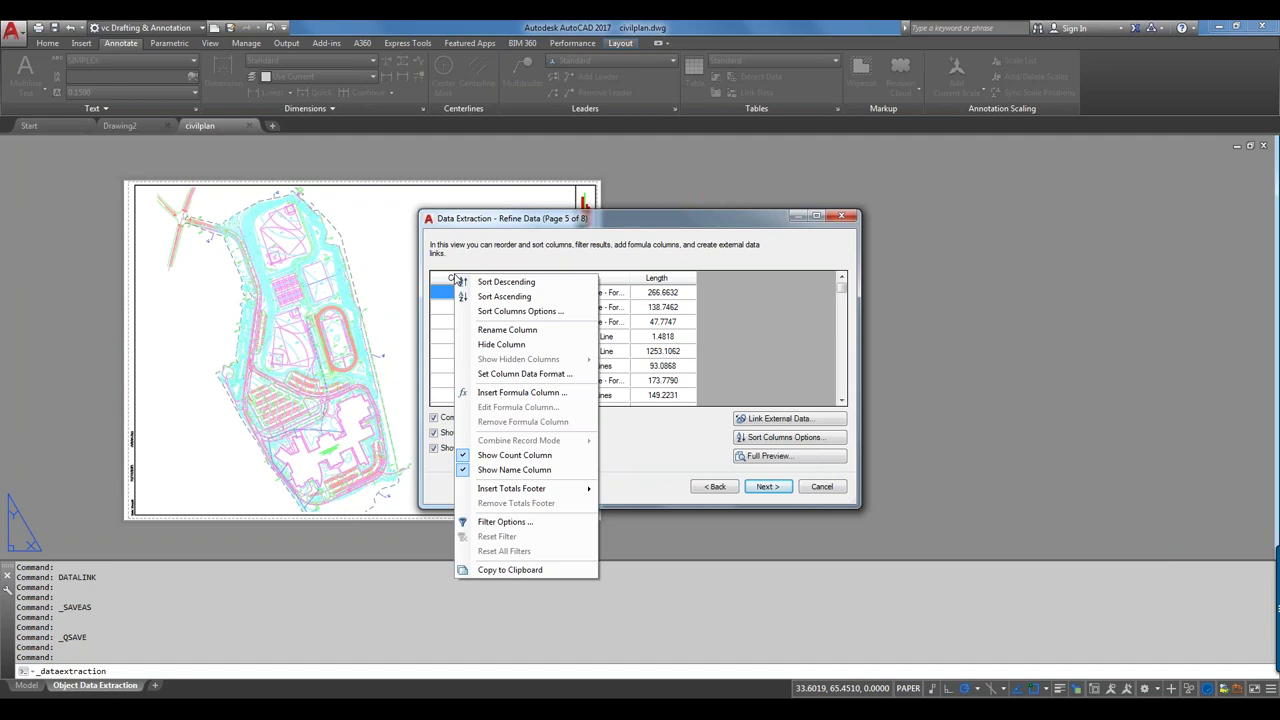
right_click(662, 295)
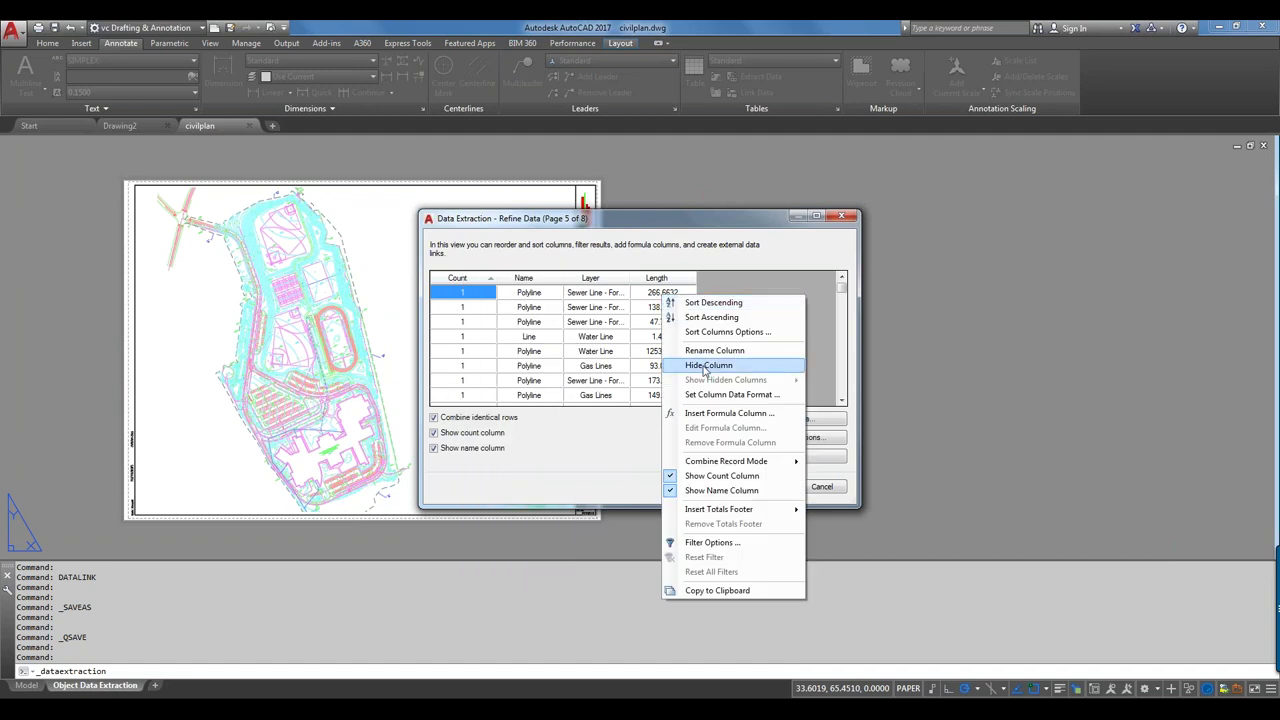
- Insert a validated formula column defined as <Count> * <Length>
click(729, 413)
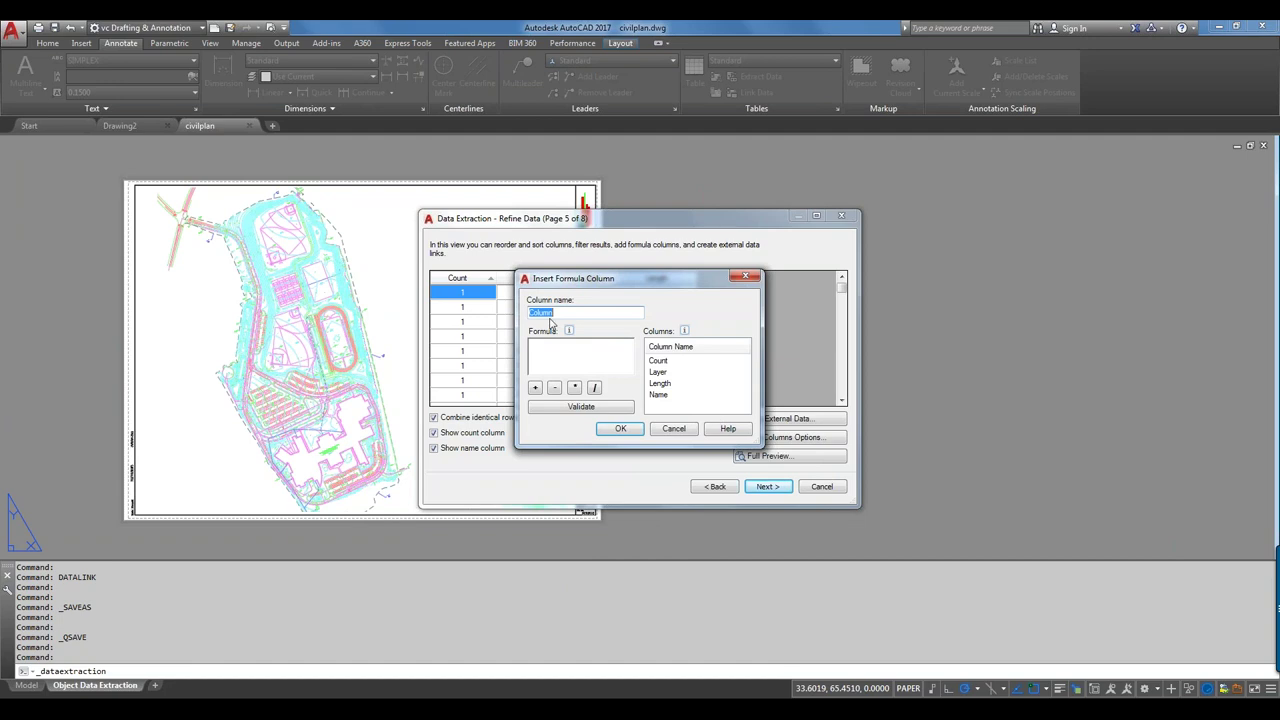
click(664, 363)
double_click(664, 362)
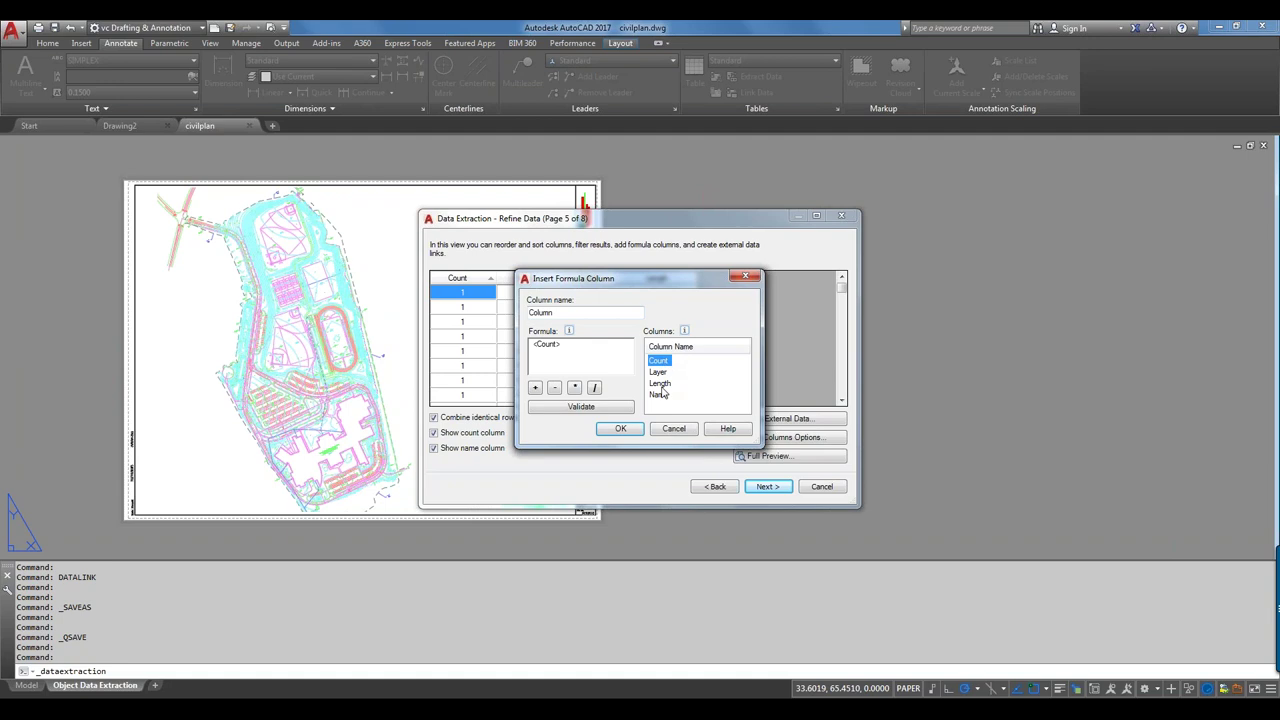
click(574, 387)
click(655, 385)
double_click(655, 385)
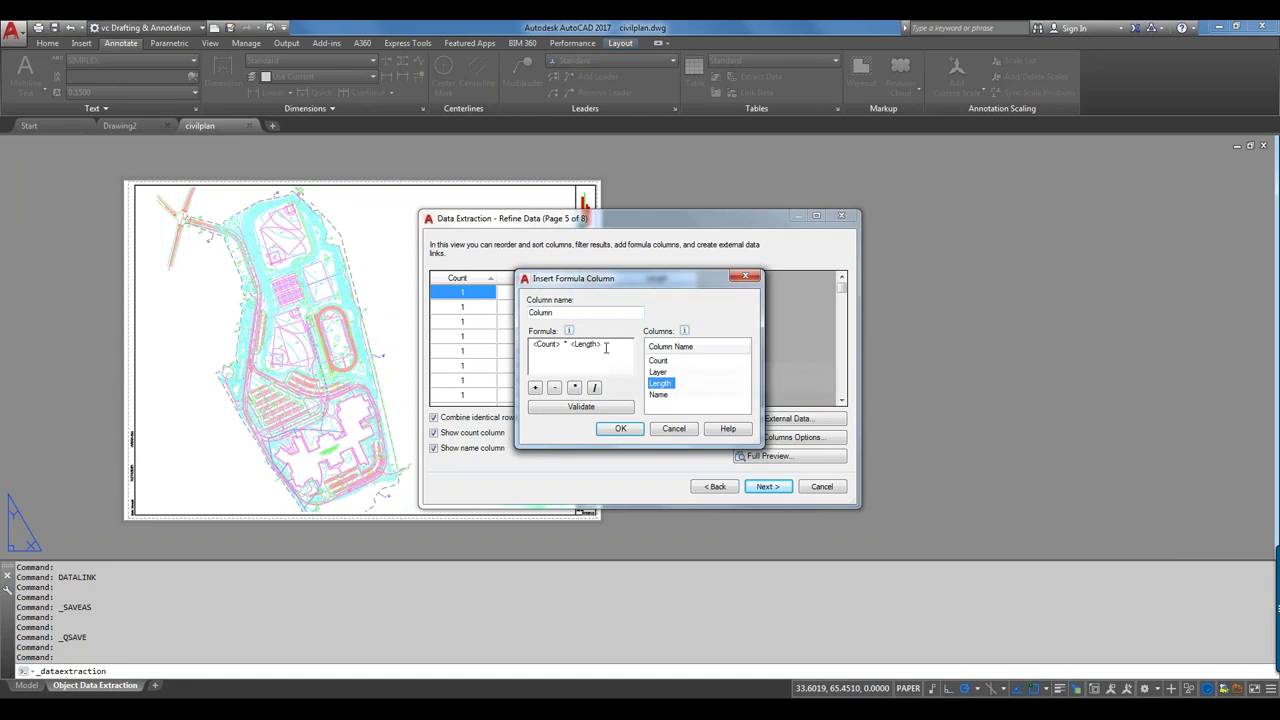
click(603, 407)
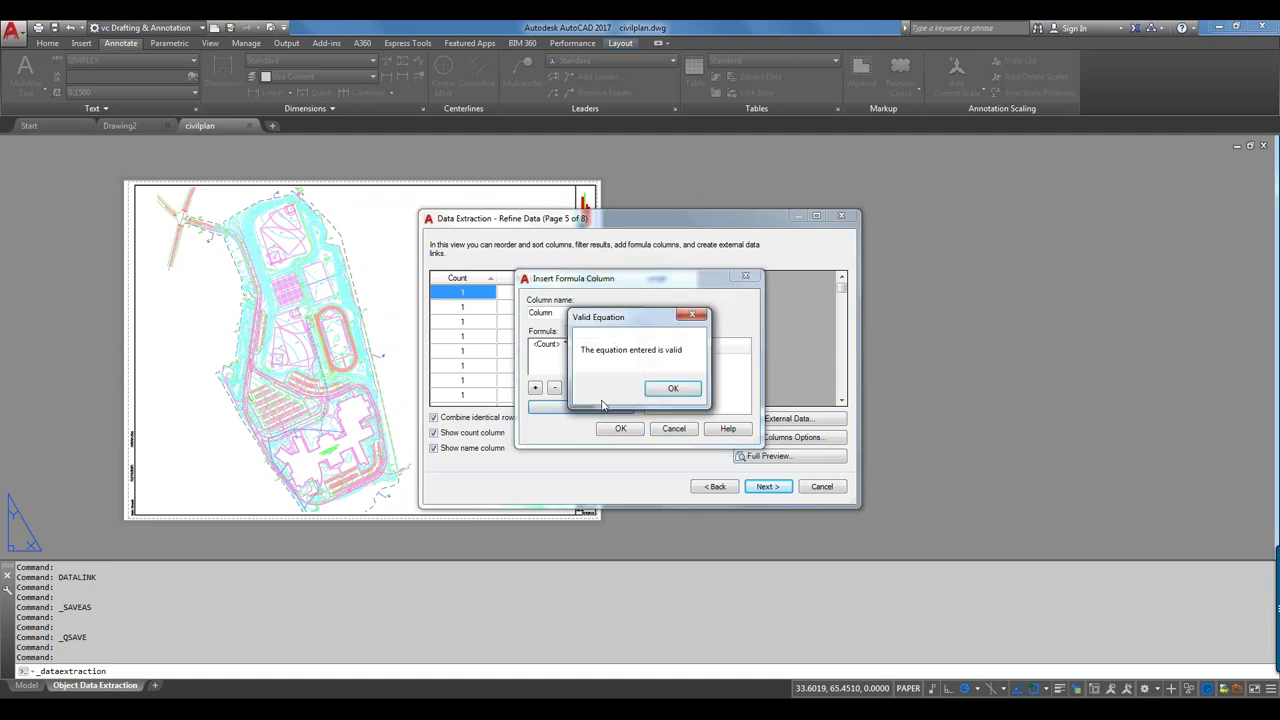
click(686, 397)
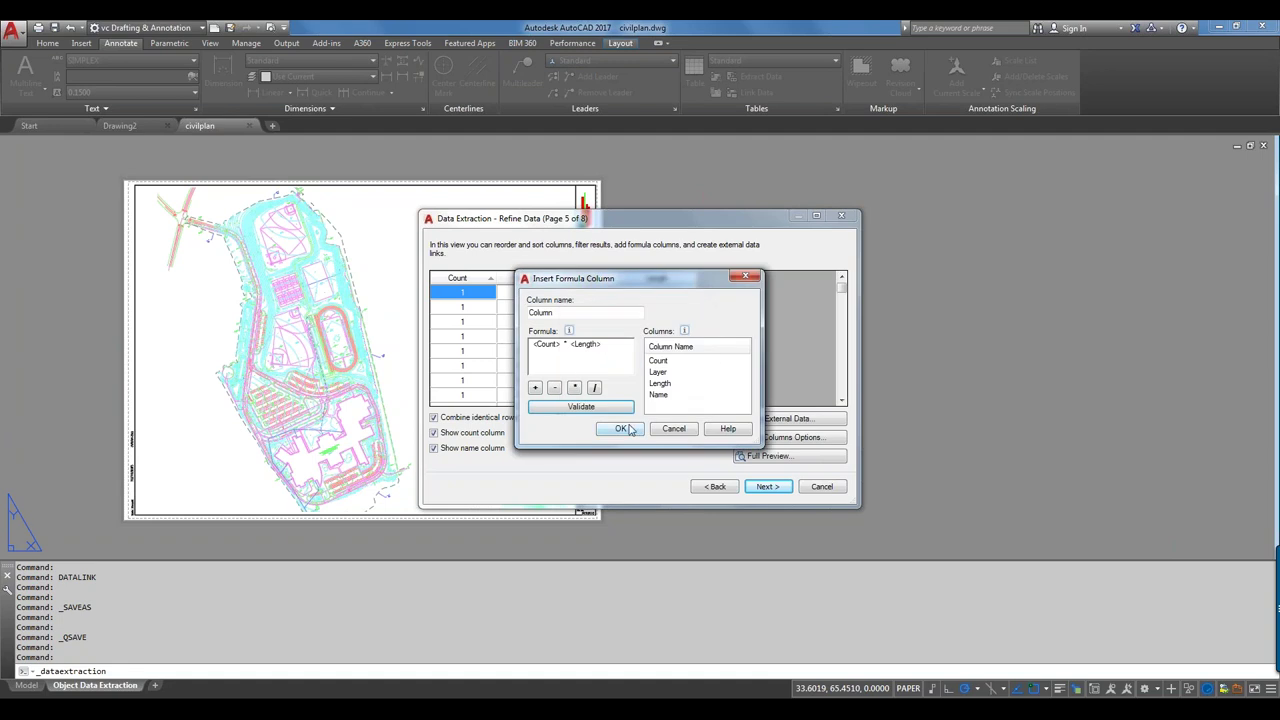
click(621, 428)
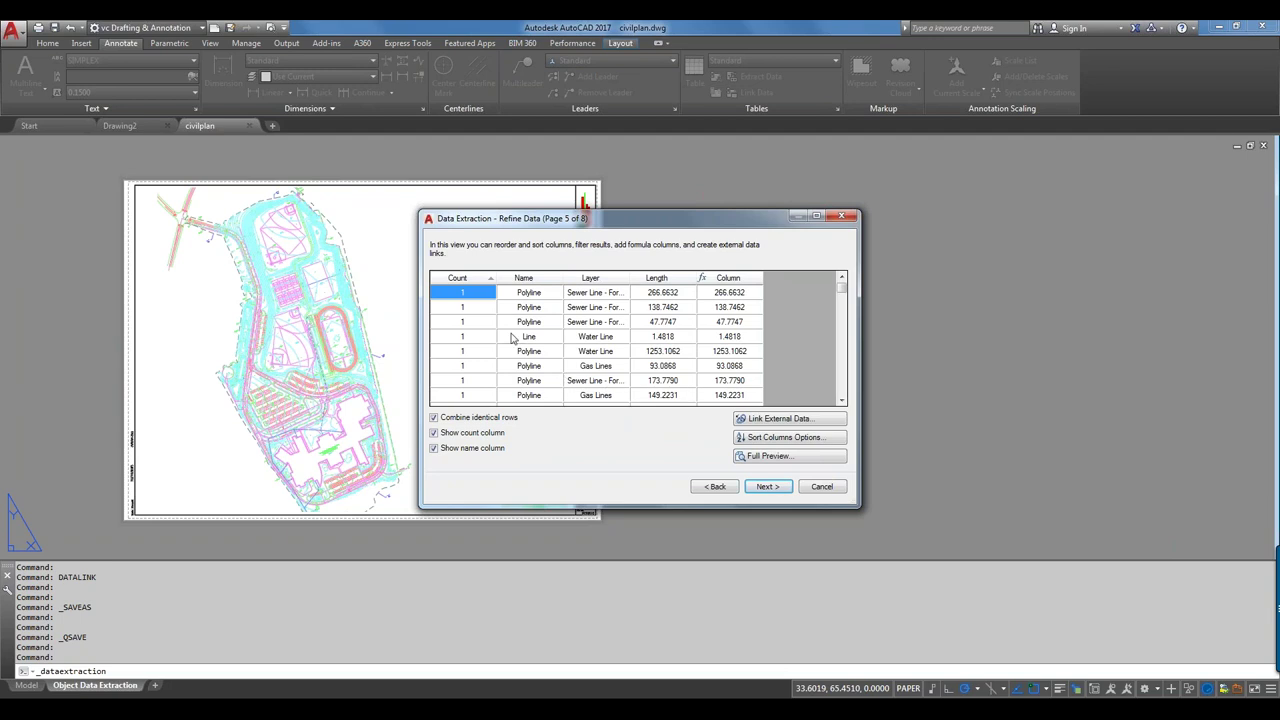
- Add a Sum totals footer under the formula Column and confirm the 12049.9850 total
right_click(473, 285)
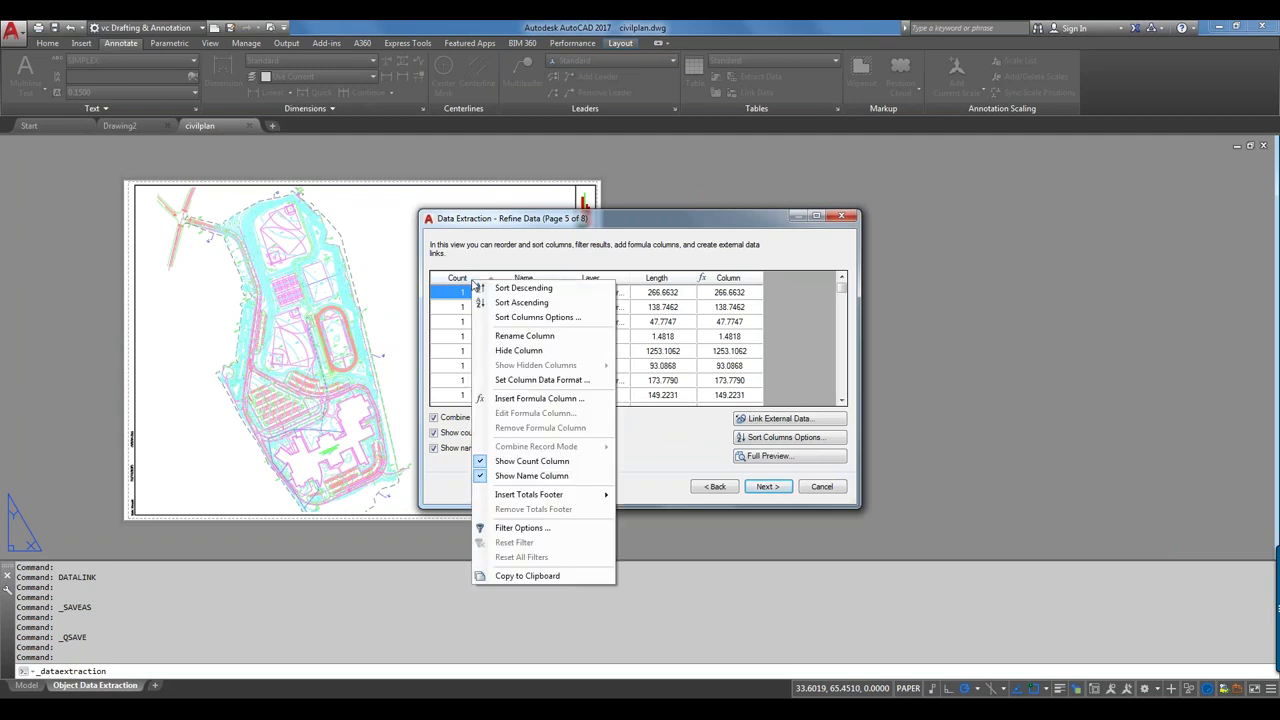
mouse_move(530, 497)
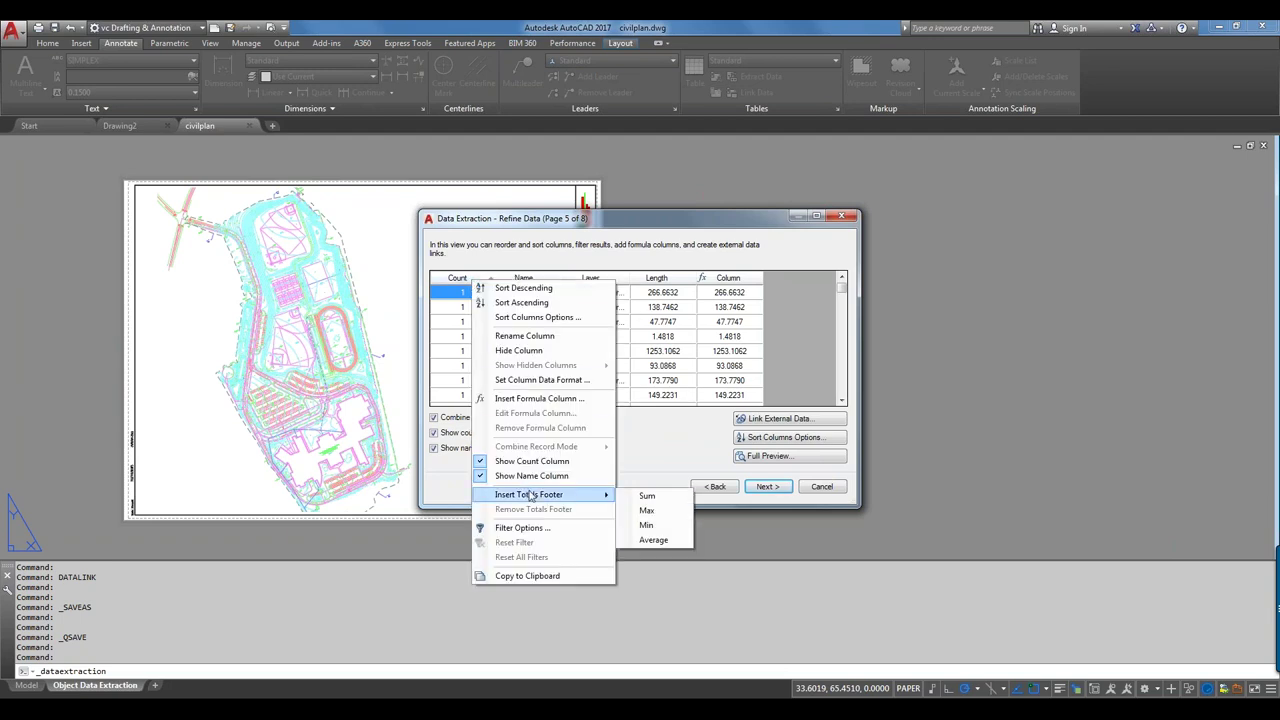
right_click(754, 281)
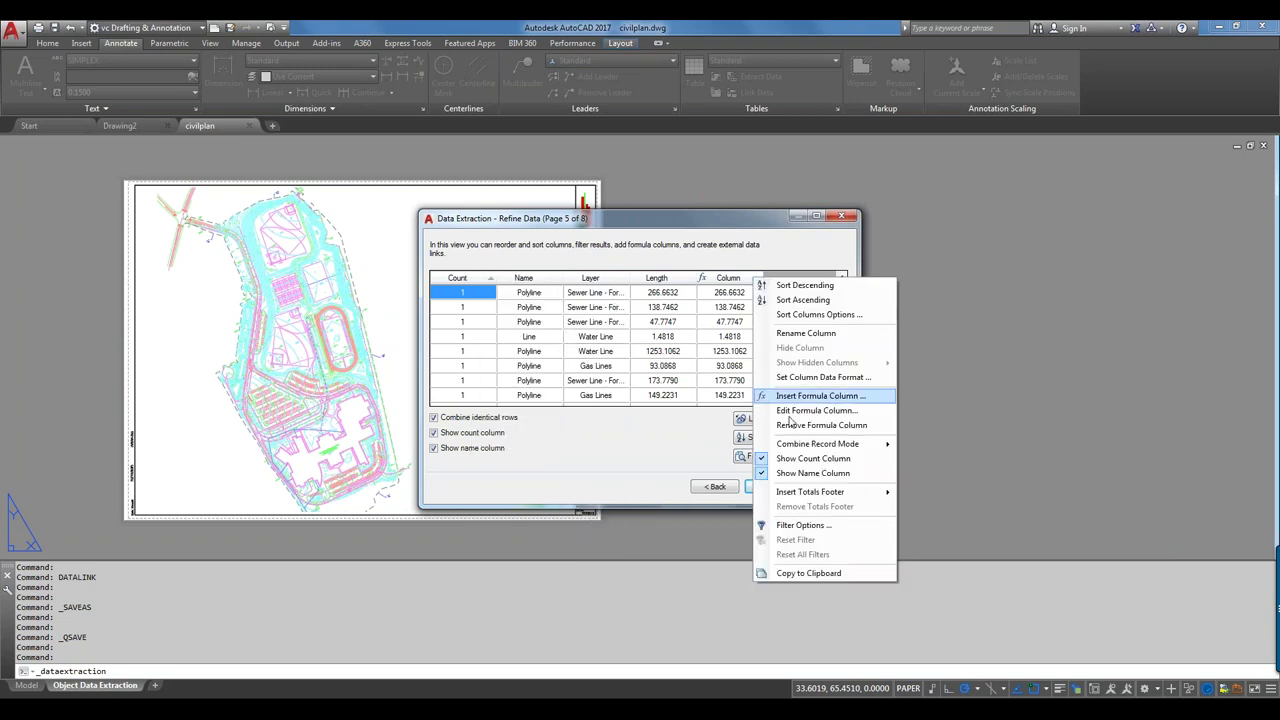
mouse_move(801, 495)
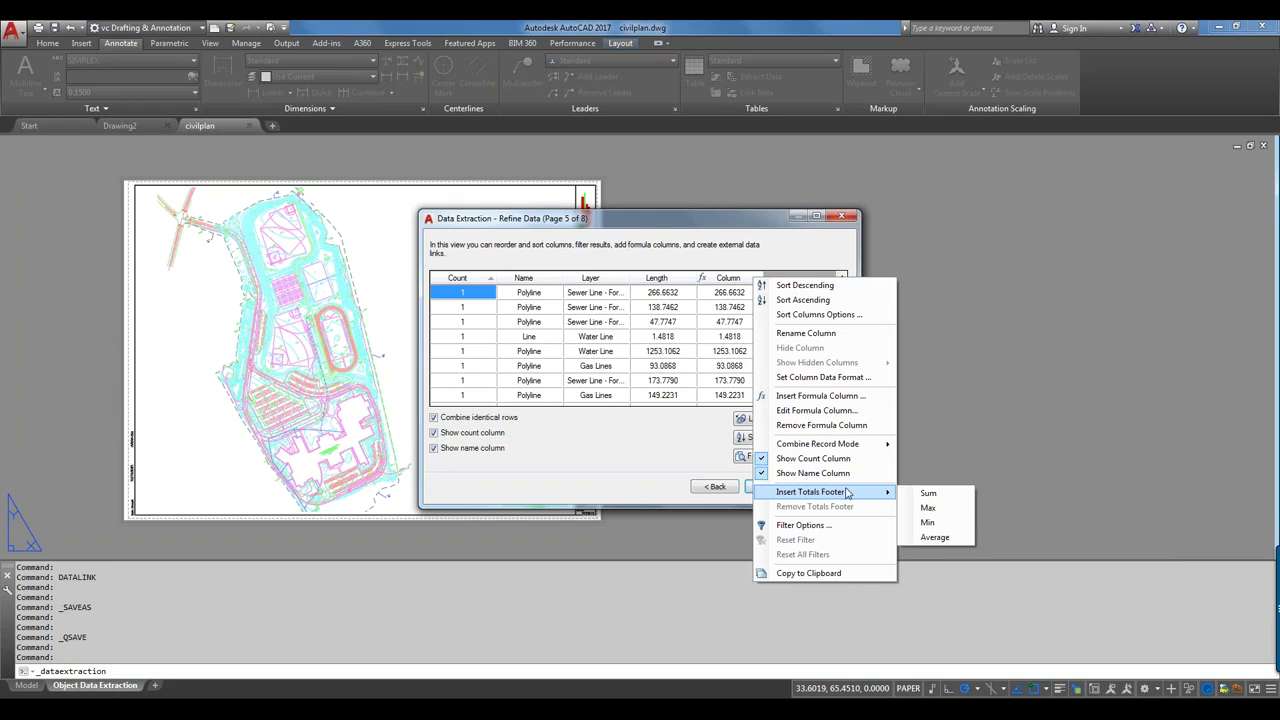
click(927, 495)
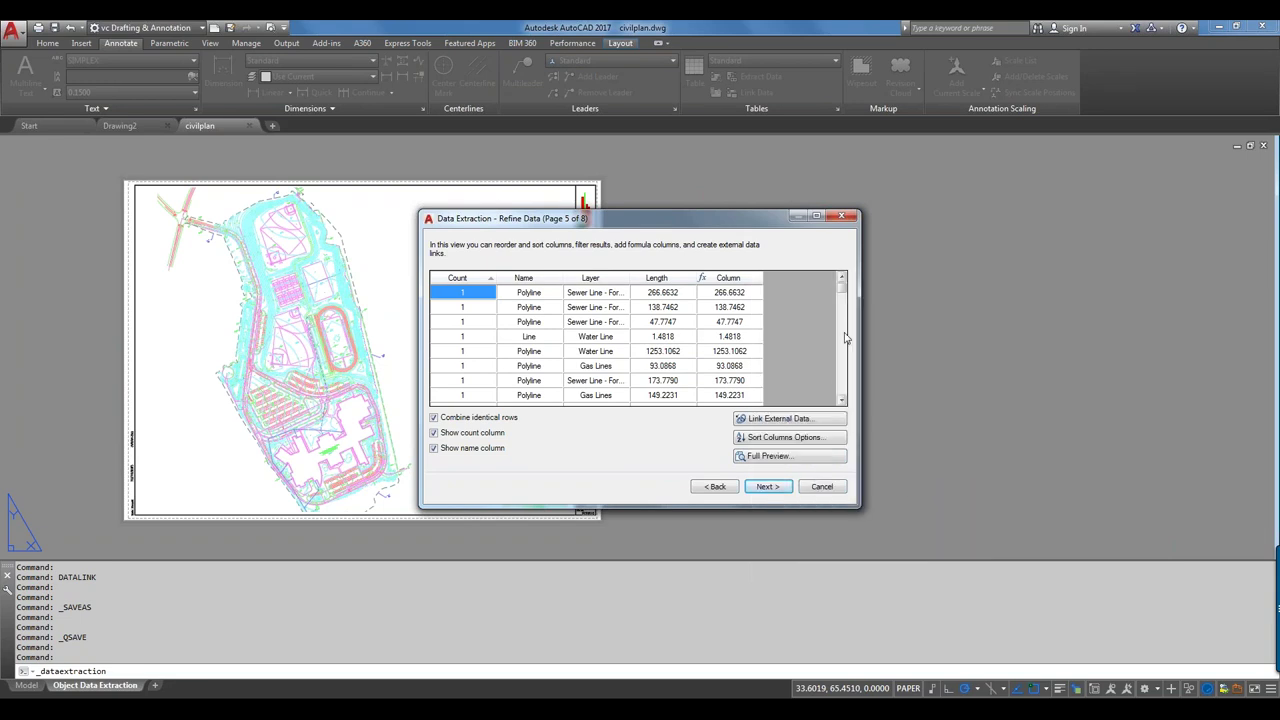
click(841, 400)
click(841, 400)
click(841, 400)
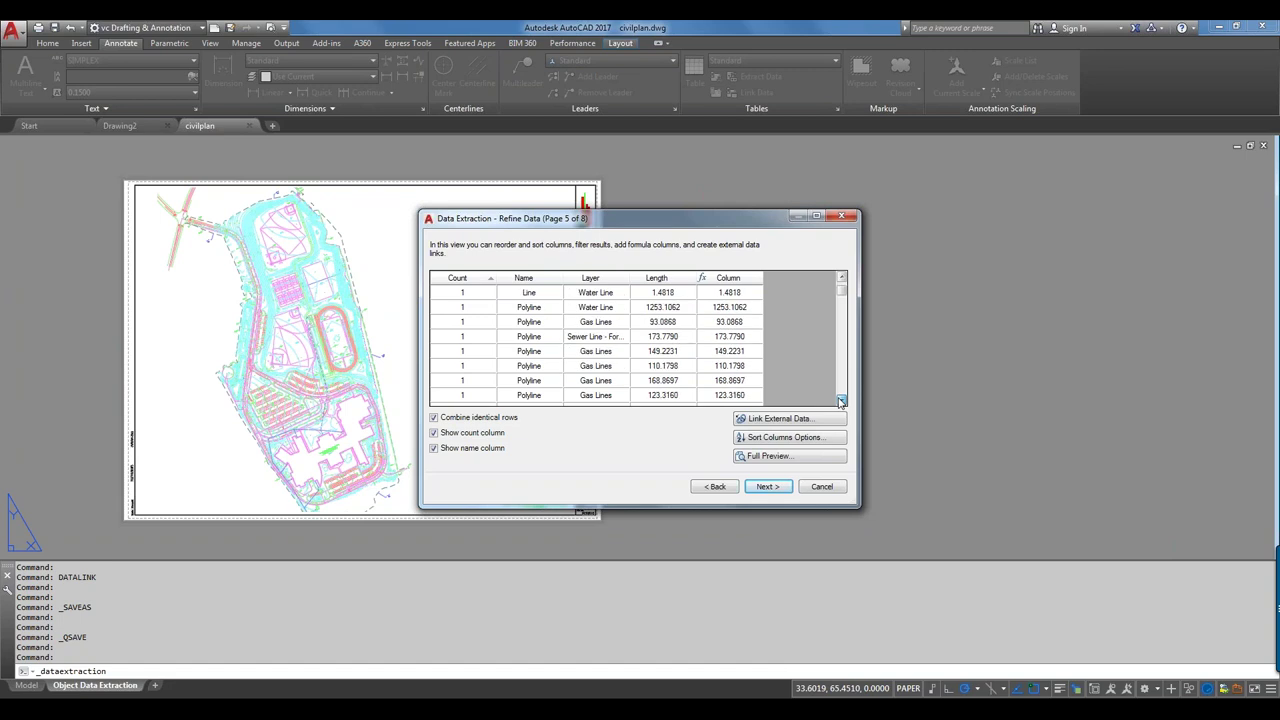
click(841, 400)
click(841, 400)
click(841, 400)
drag(841, 300, 845, 402)
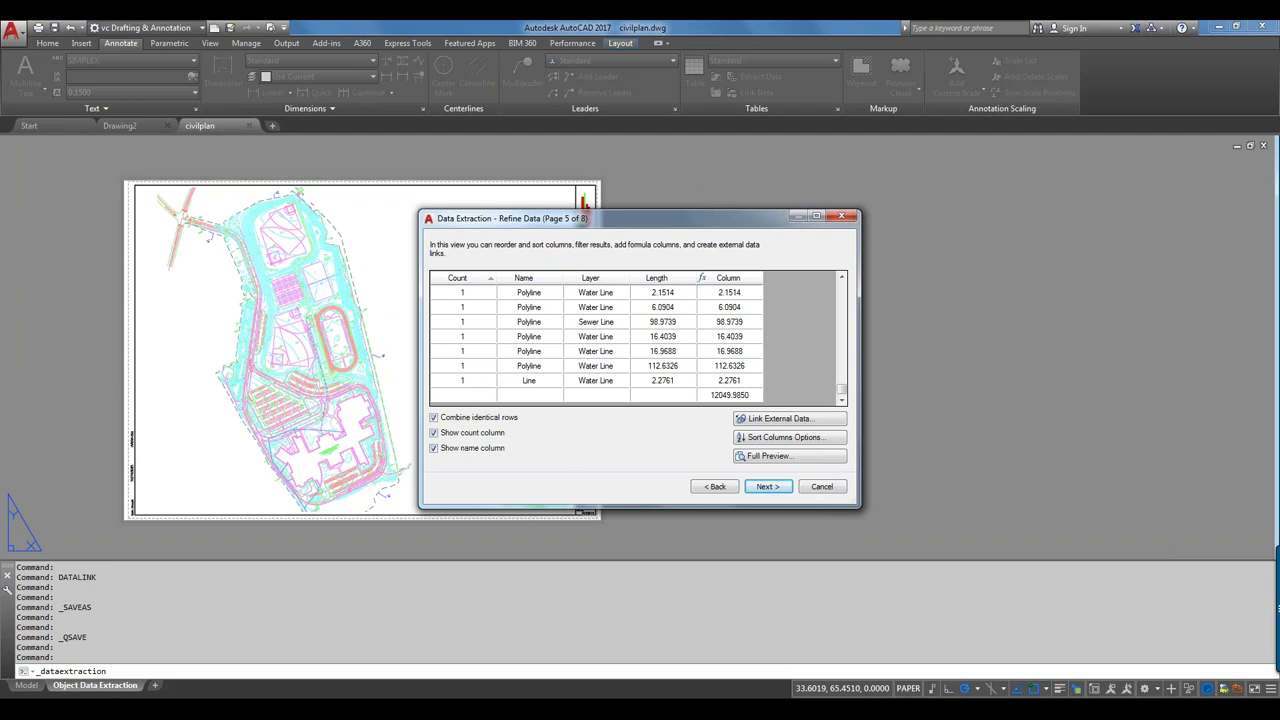
drag(845, 388, 855, 293)
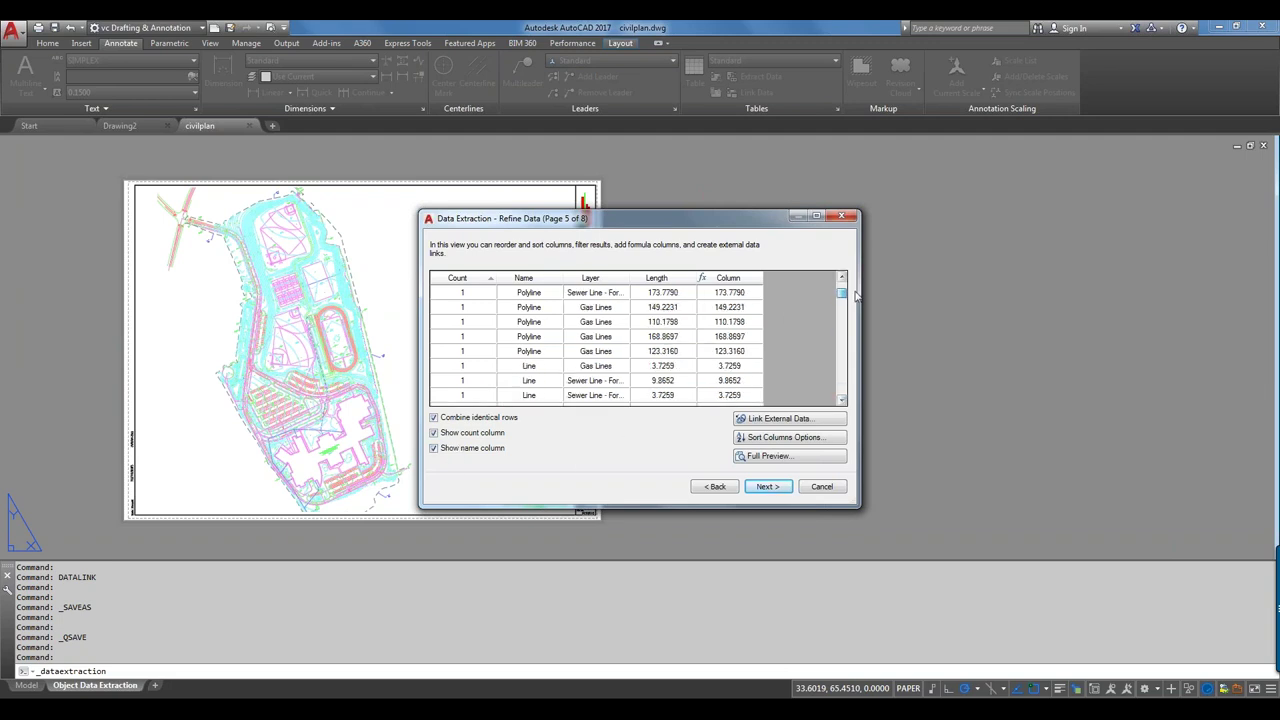
- Sort the Refine Data rows by the Count column
right_click(478, 290)
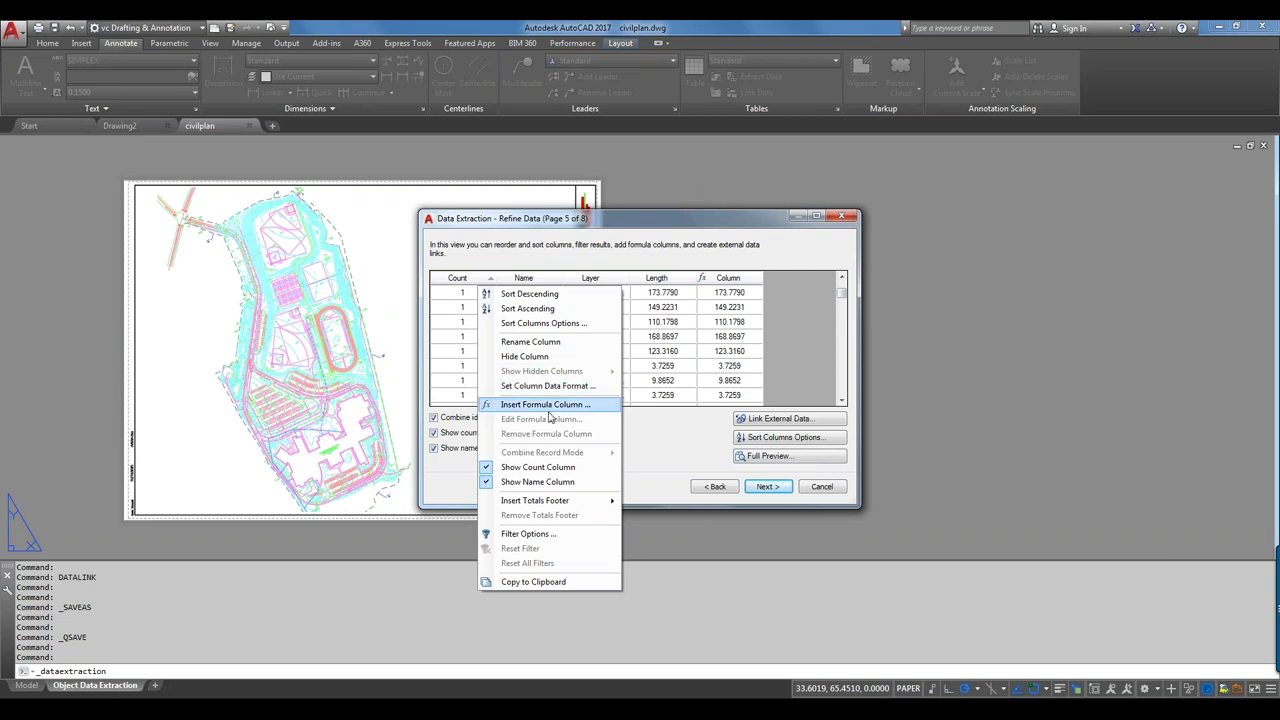
click(462, 294)
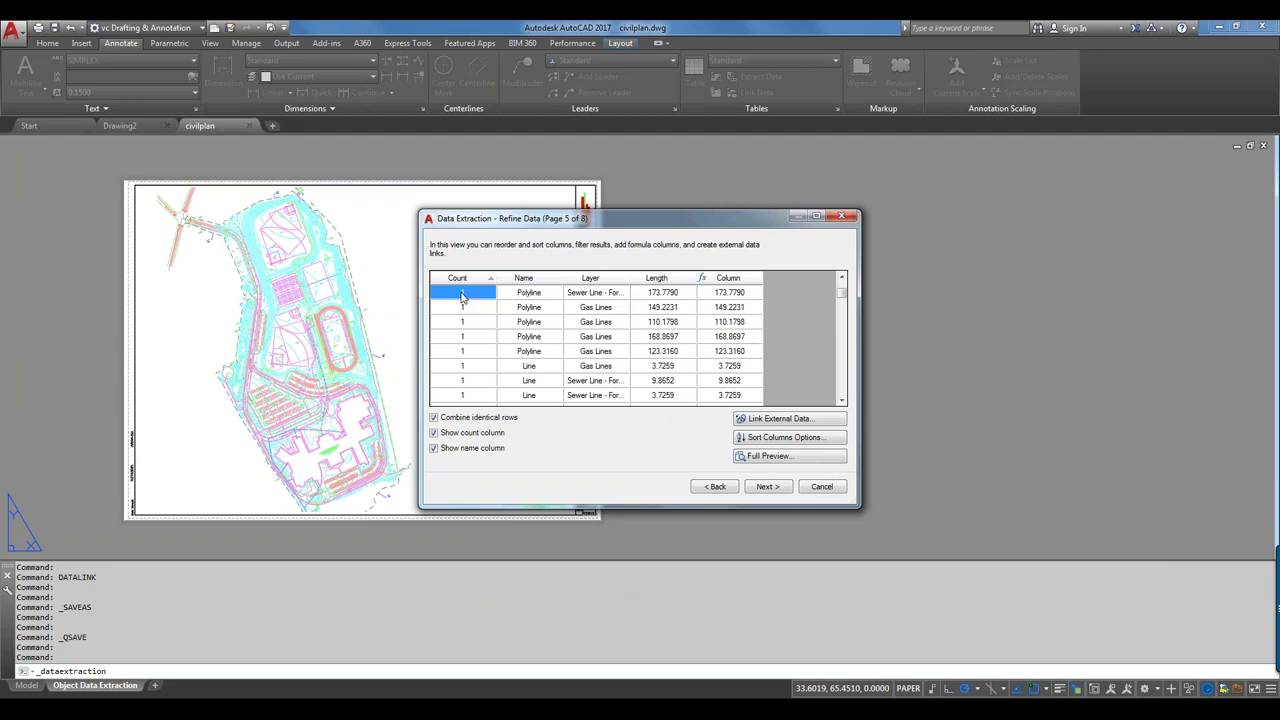
right_click(462, 296)
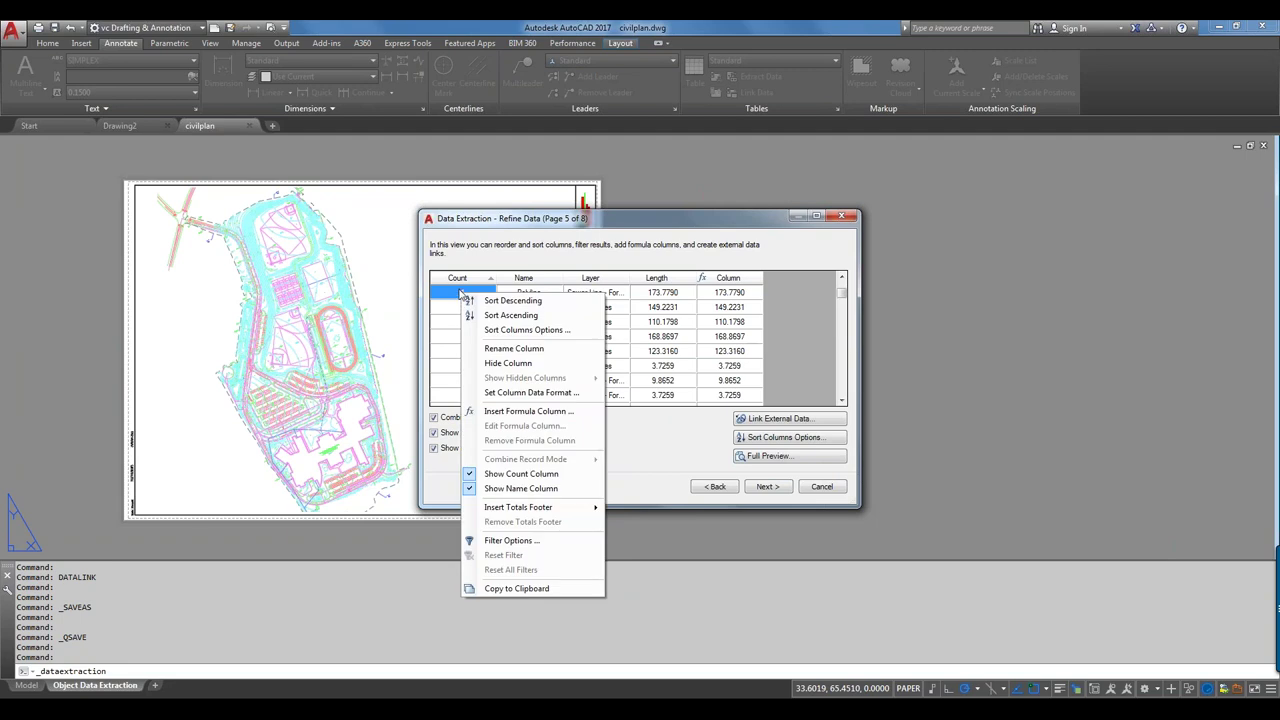
click(455, 281)
right_click(457, 284)
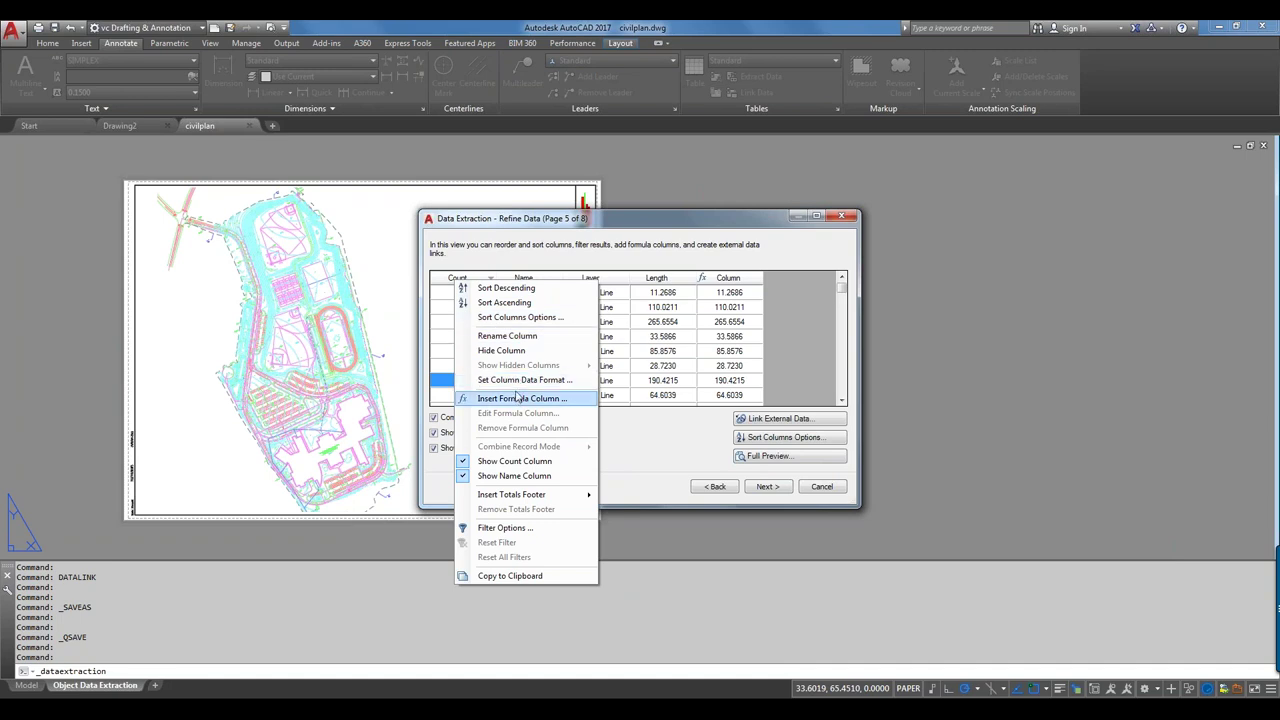
click(452, 279)
right_click(452, 279)
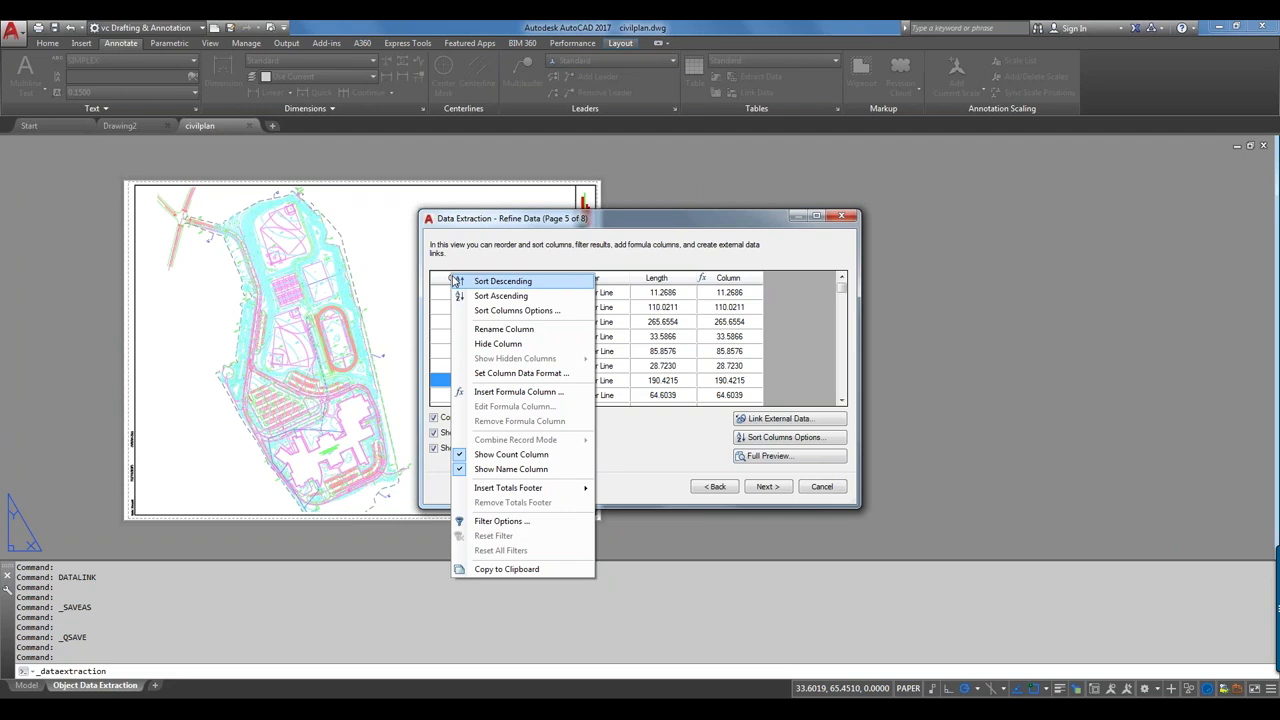
click(612, 493)
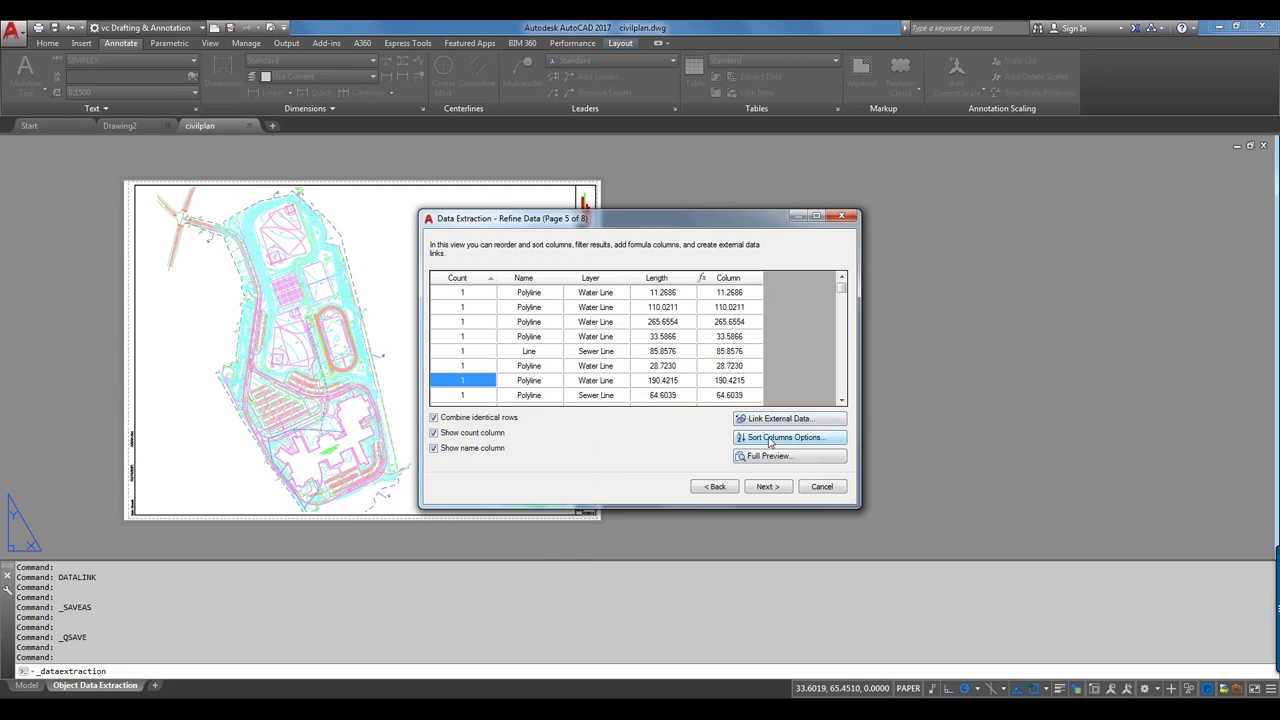
- Review the full extraction preview, then hide the Count column so the data starts with Name
click(768, 456)
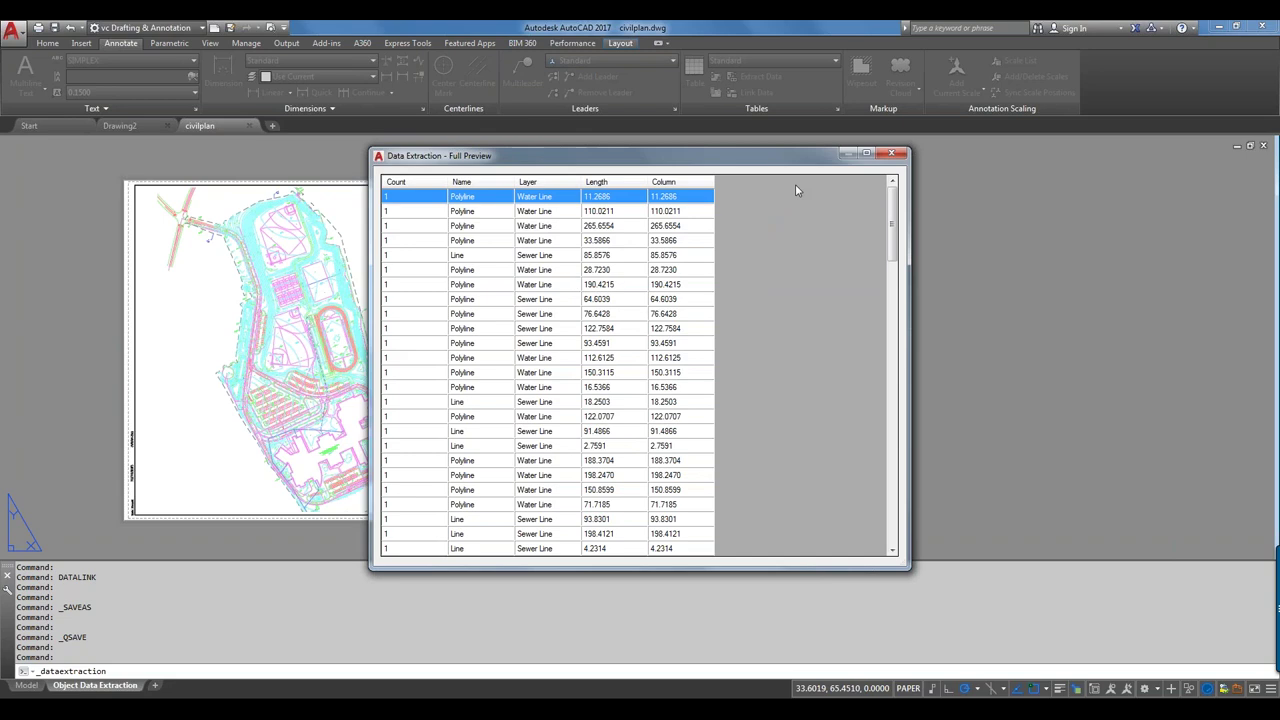
click(892, 153)
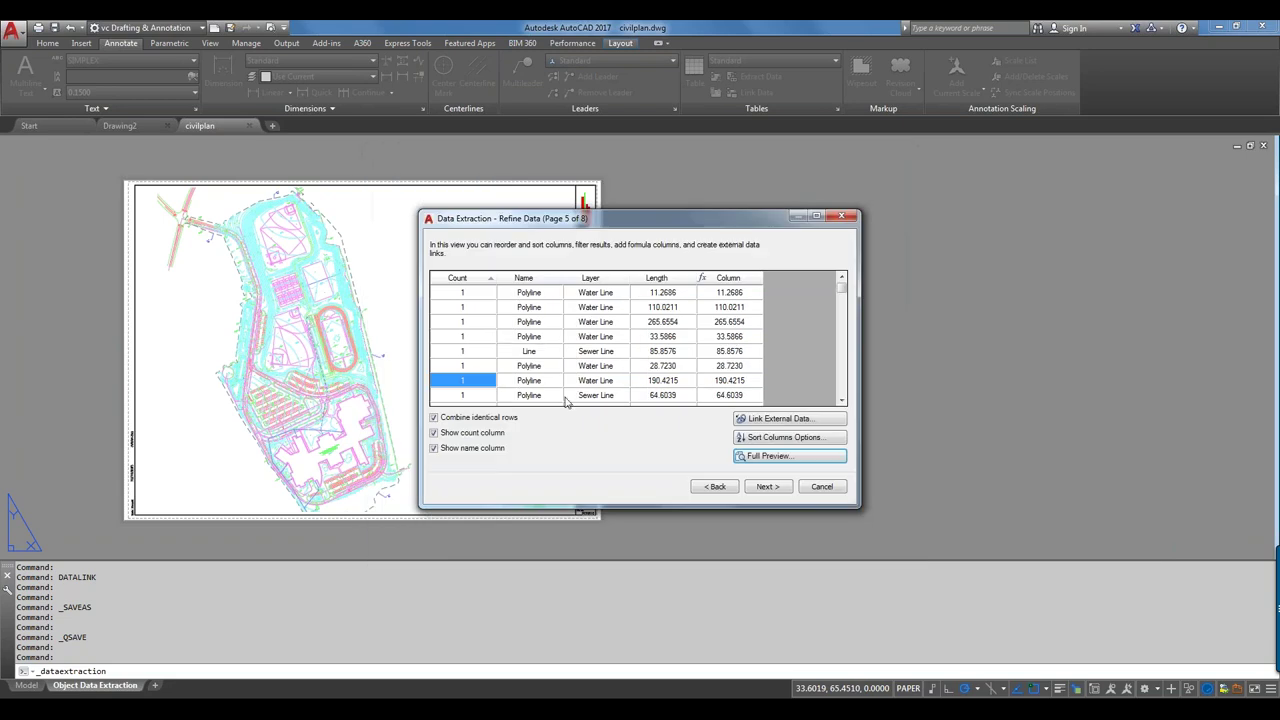
click(434, 433)
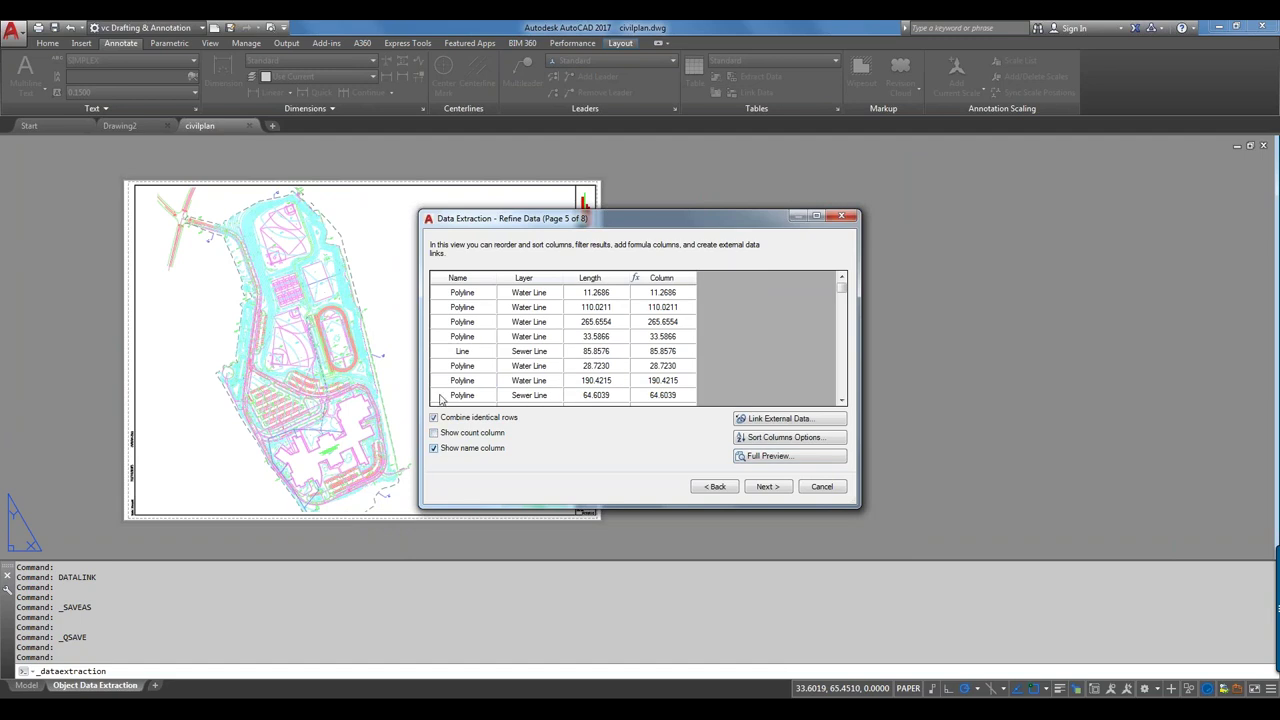
click(459, 295)
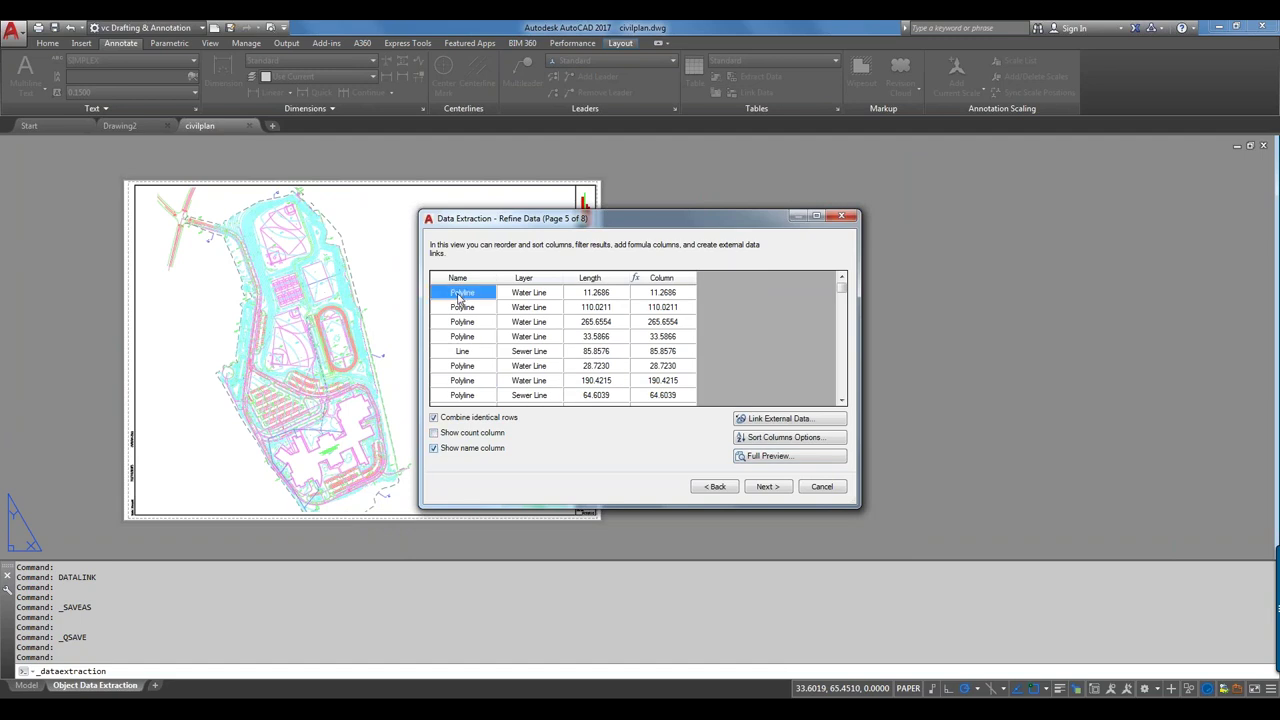
right_click(460, 298)
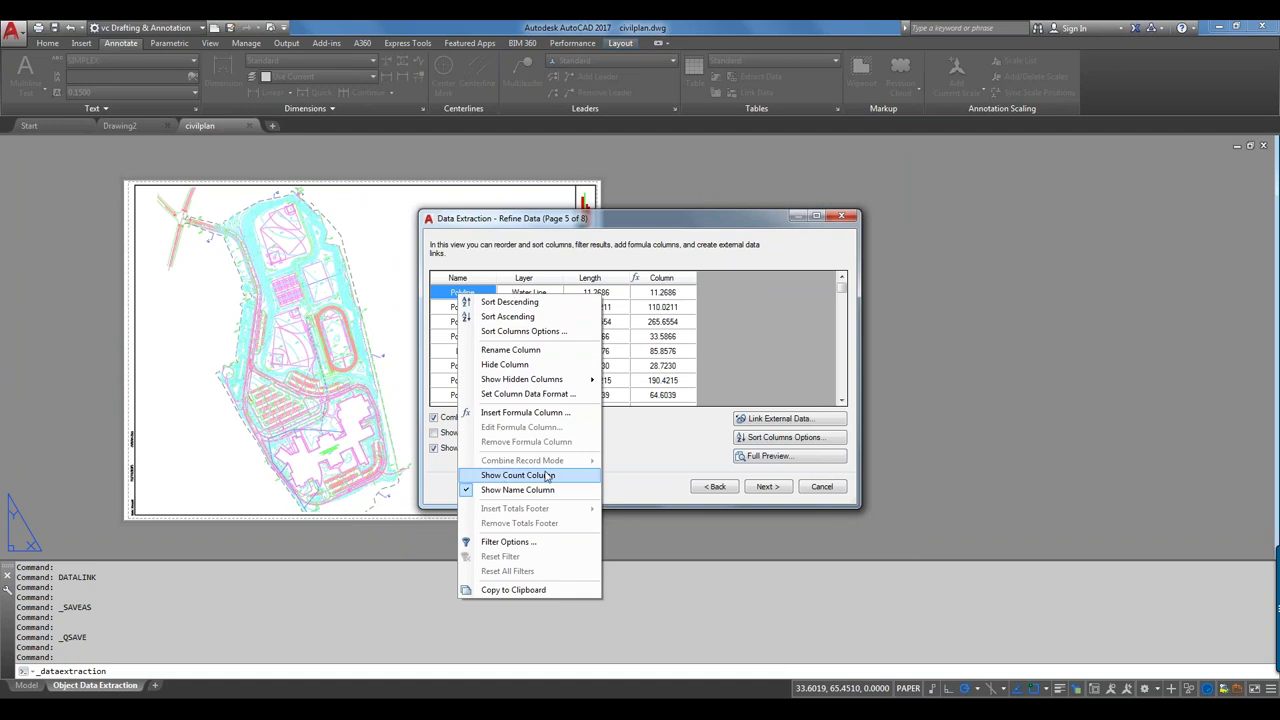
click(655, 476)
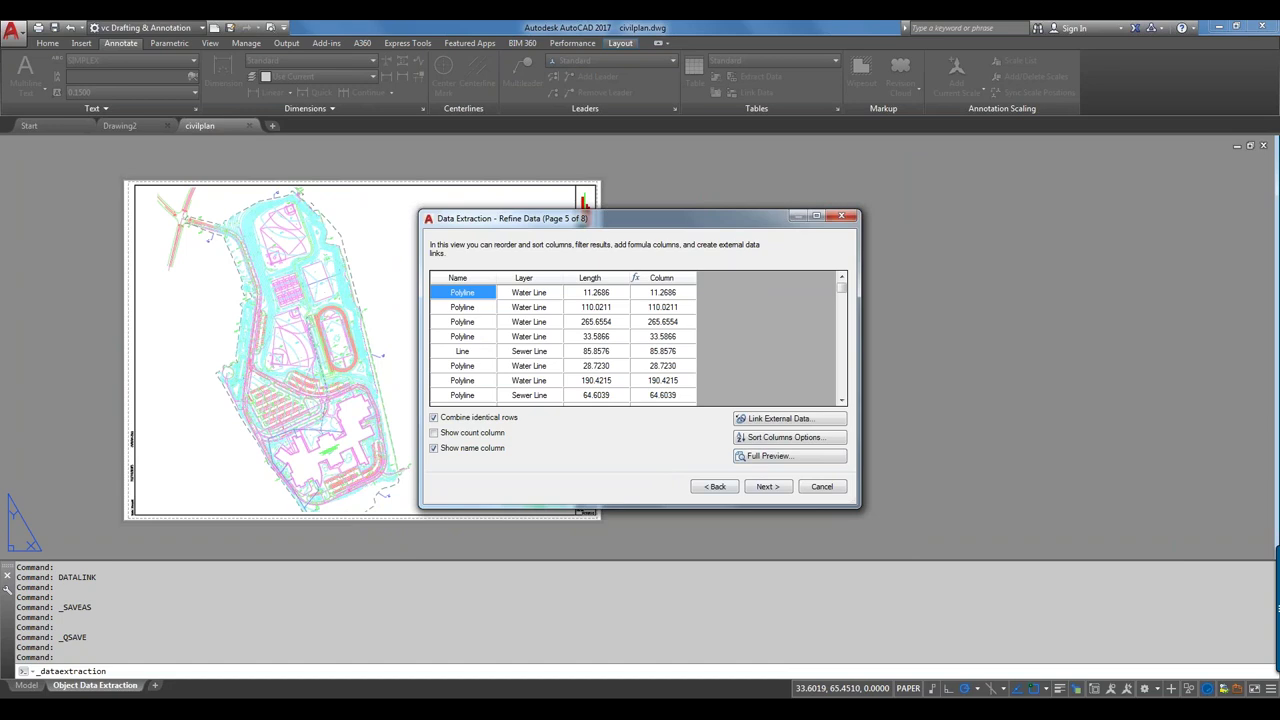
- Link cost_data as external data, matching the drawing's Count column to Piping Systems
click(771, 420)
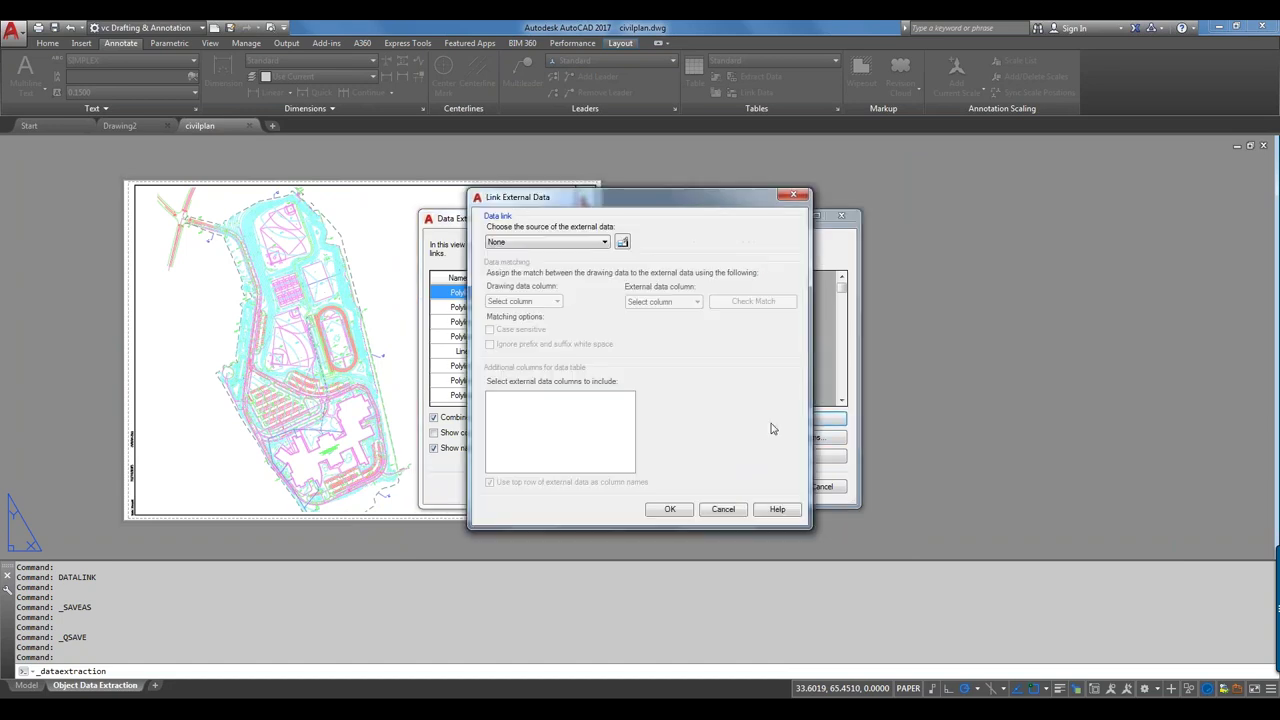
click(589, 243)
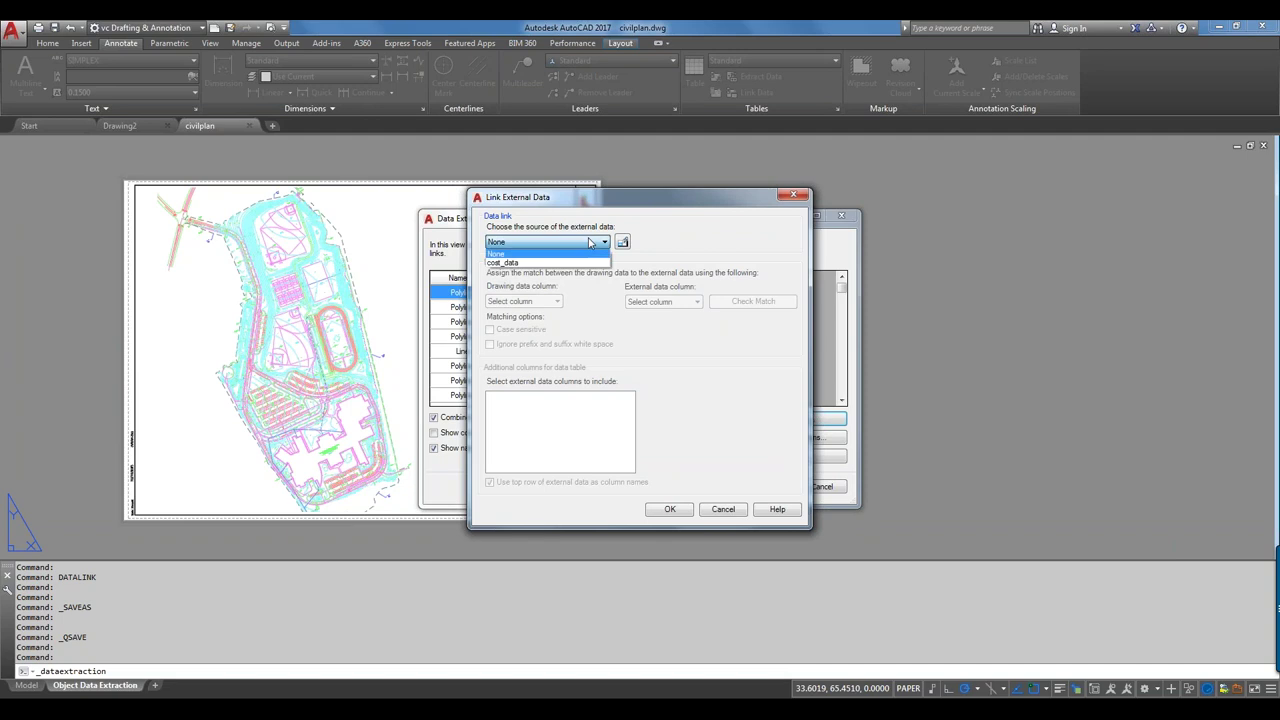
click(579, 263)
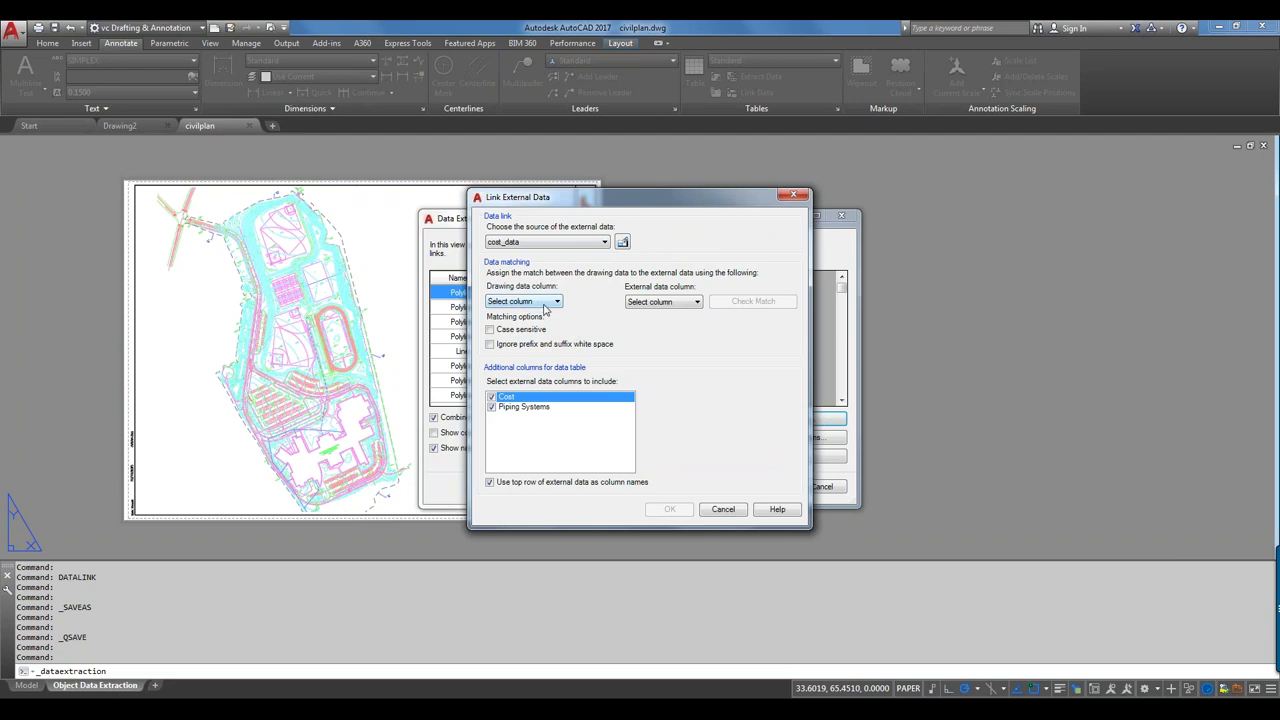
click(550, 302)
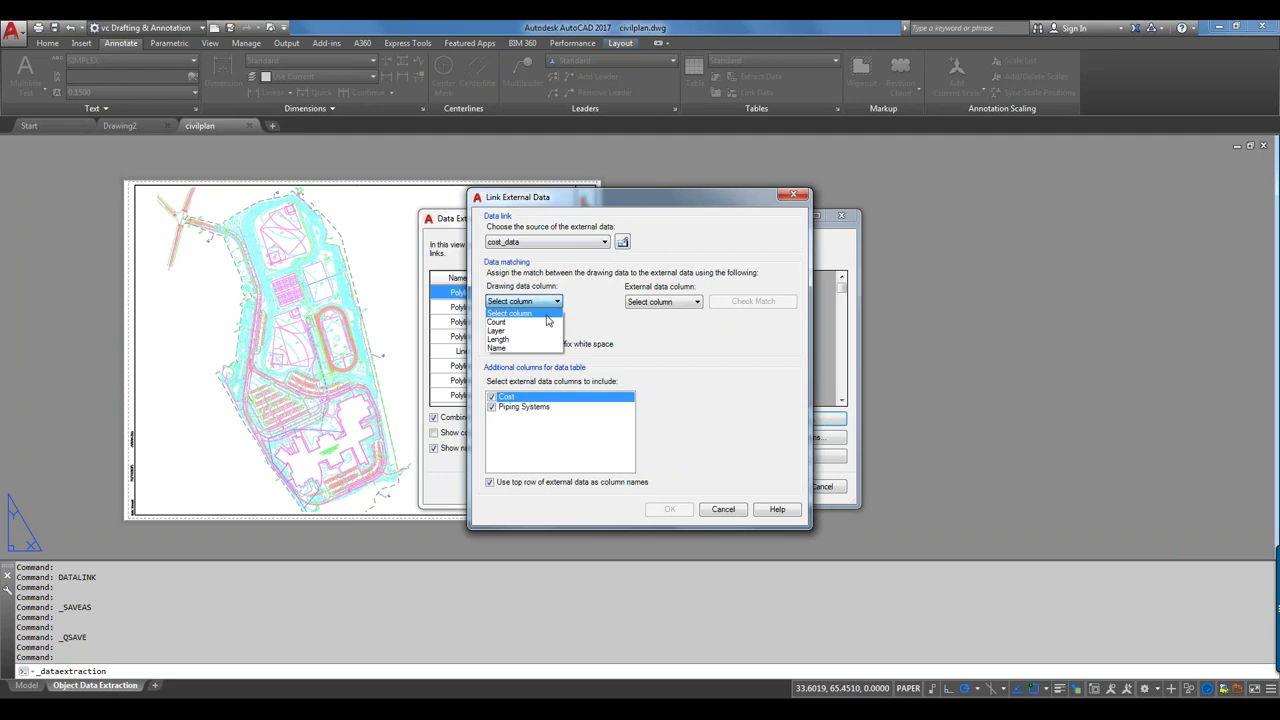
click(533, 323)
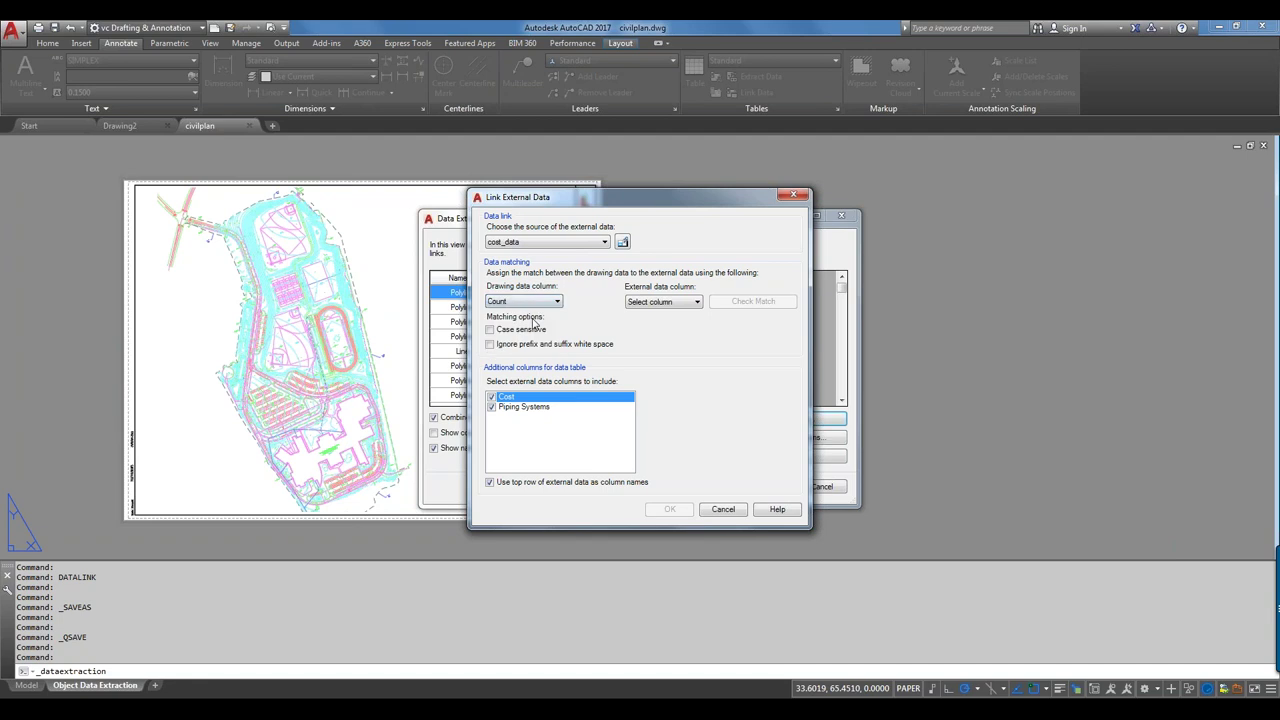
click(668, 305)
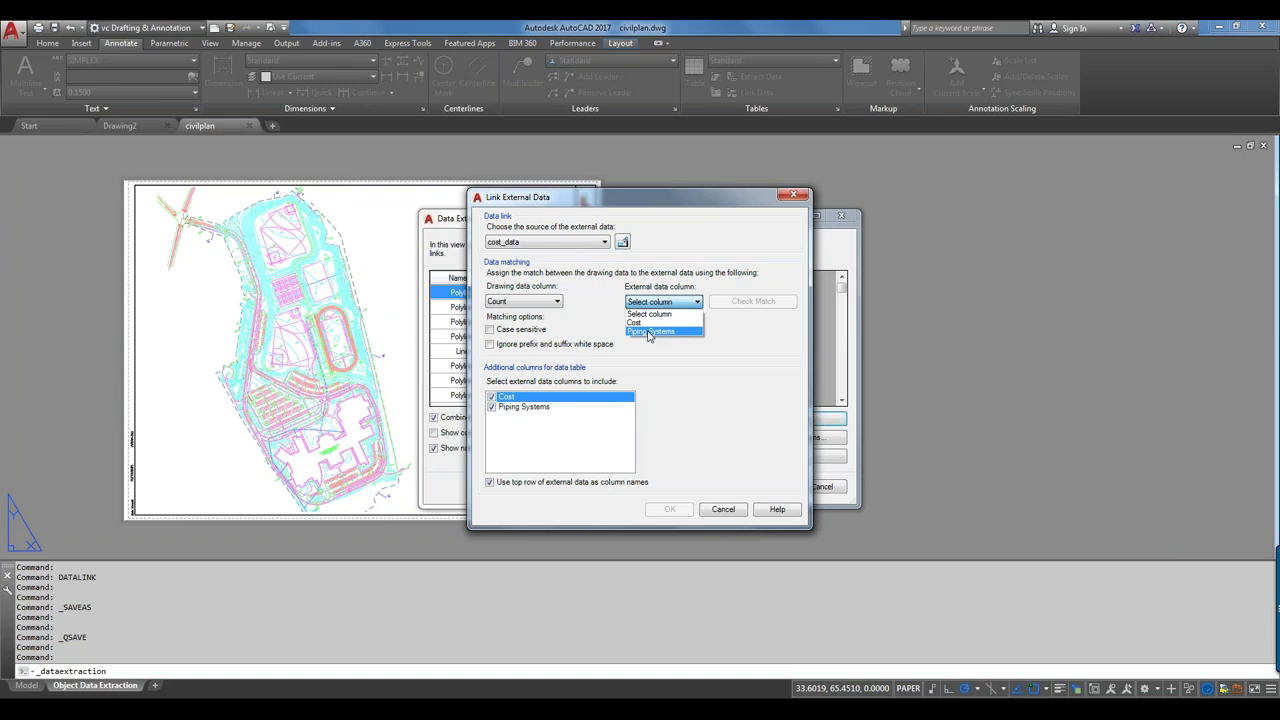
click(649, 331)
click(547, 306)
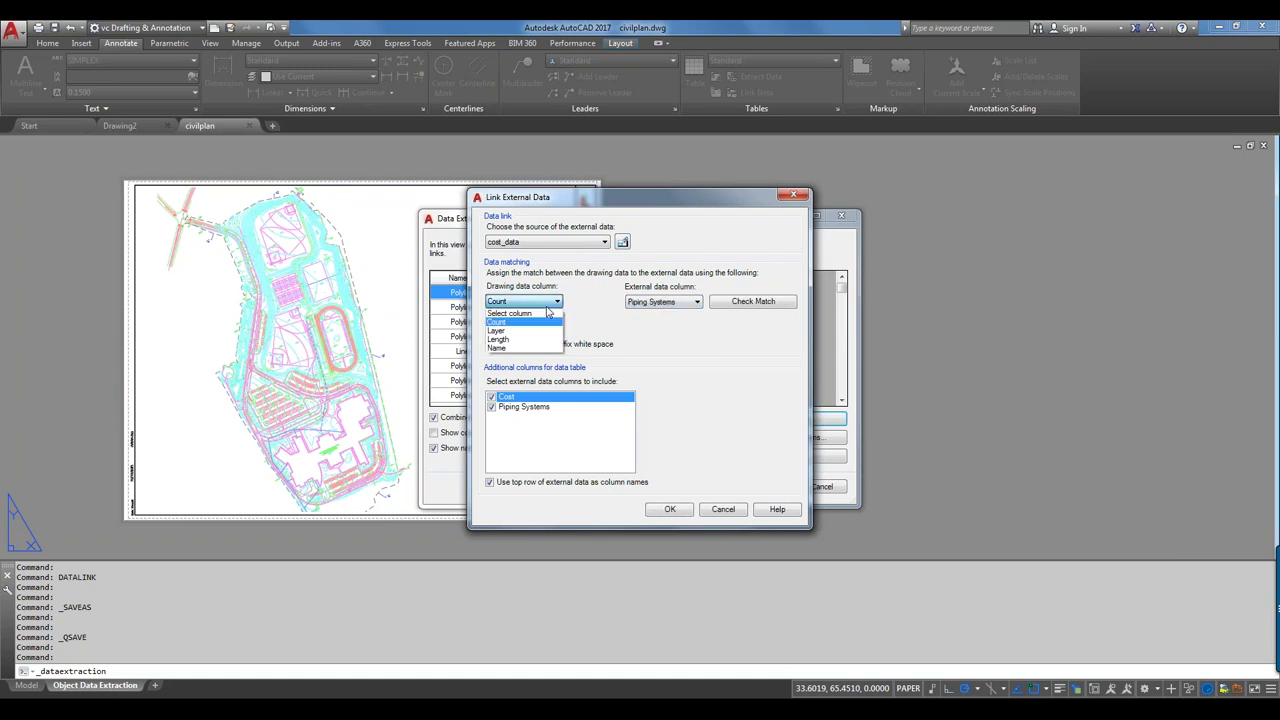
click(697, 397)
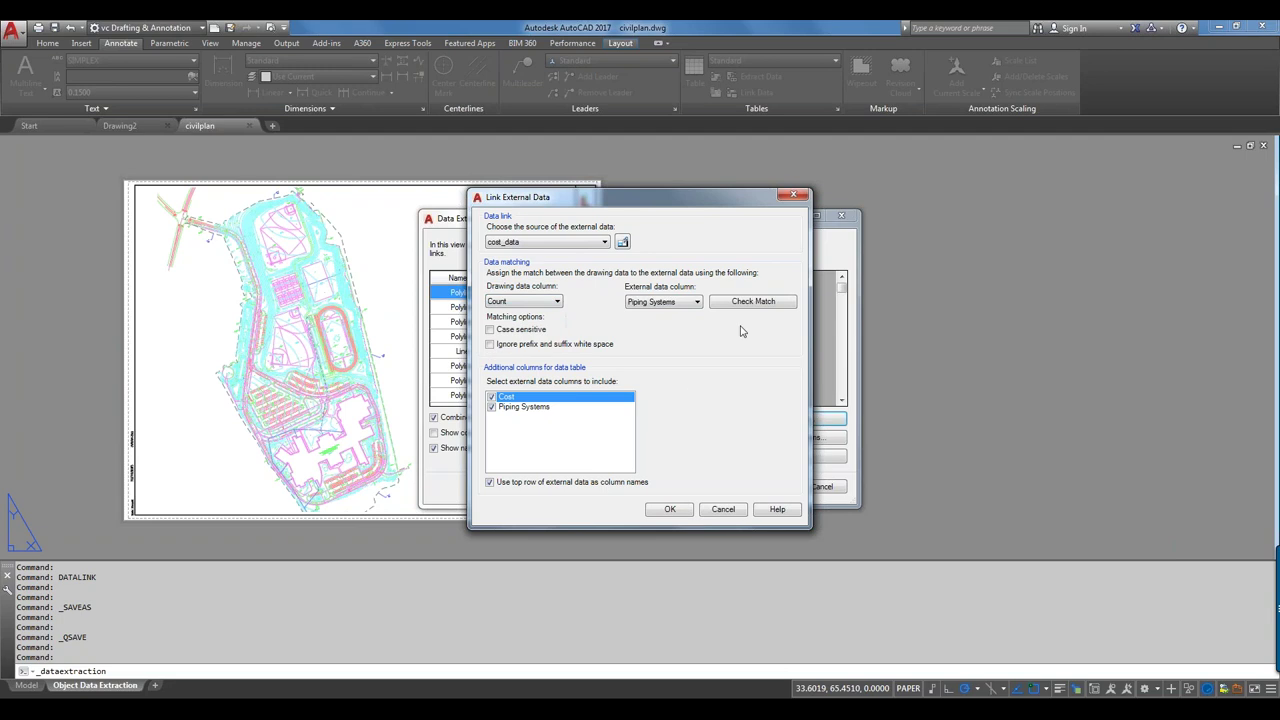
- Test the Count and then the Length pairing against Piping Systems; neither matches
click(760, 302)
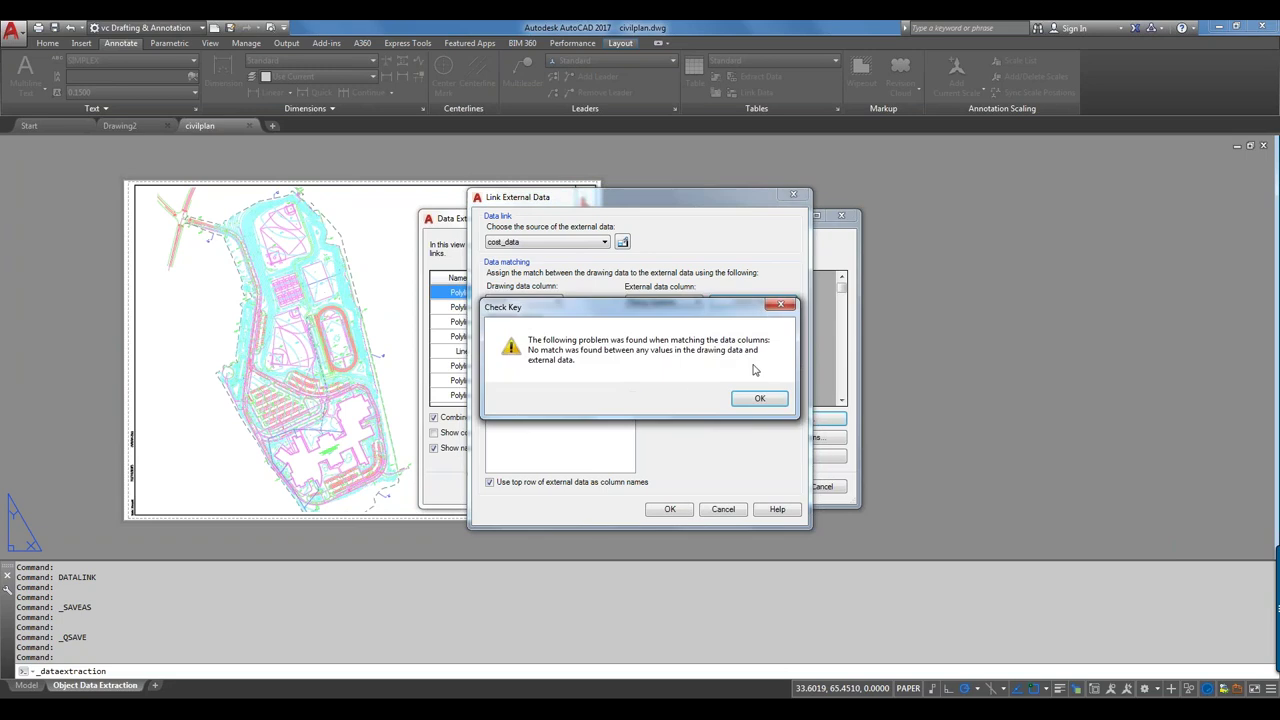
click(760, 400)
click(677, 304)
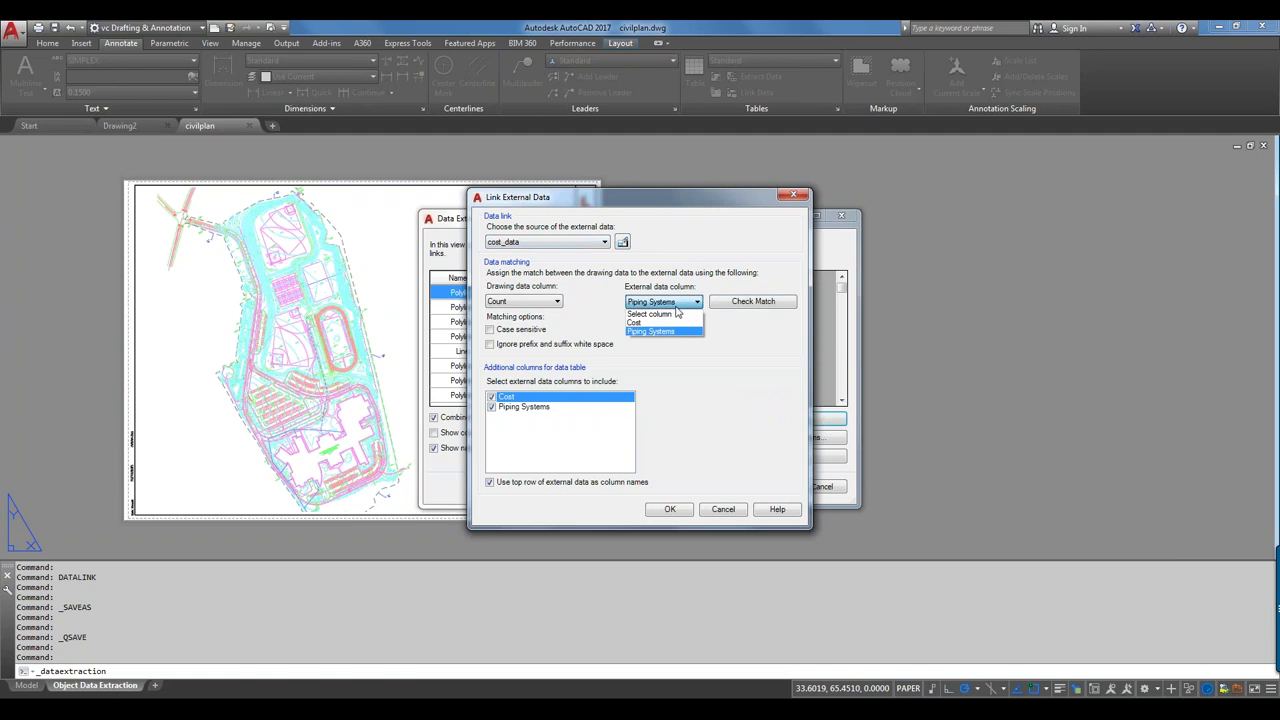
click(553, 302)
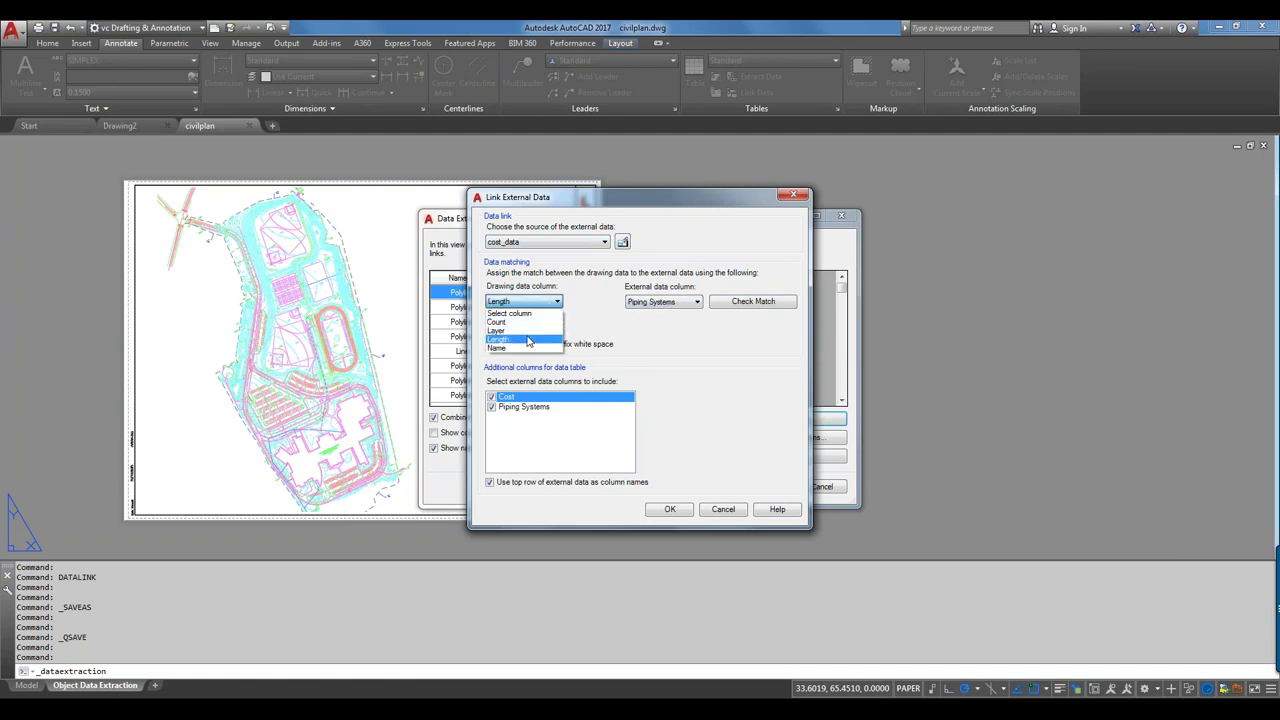
click(530, 340)
click(730, 304)
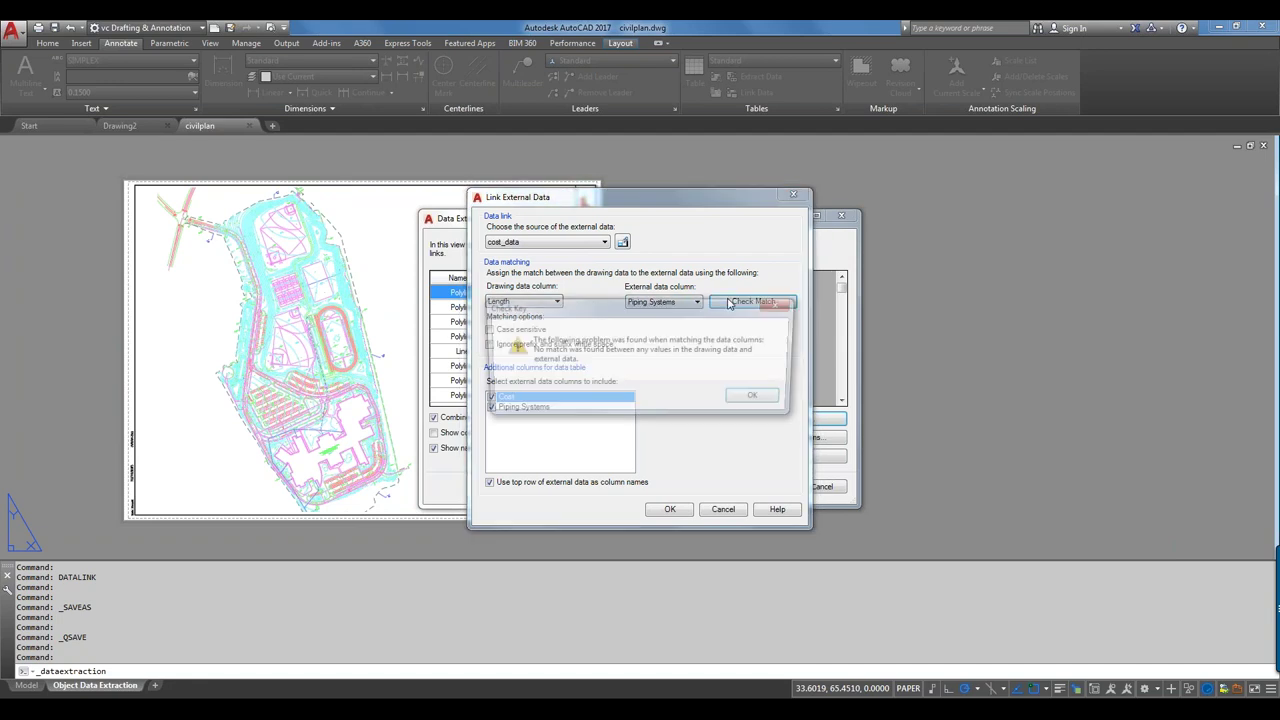
click(765, 402)
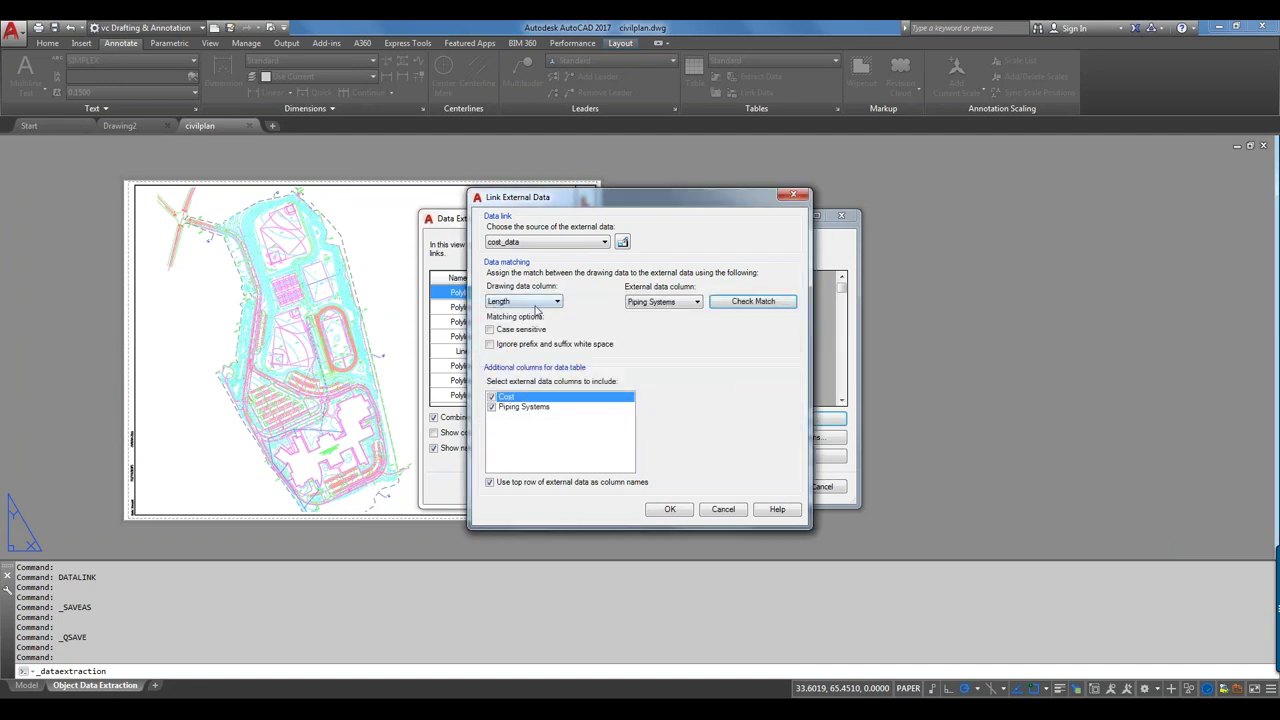
- Pair the drawing's Layer column with Piping Systems and confirm the match succeeds
click(535, 302)
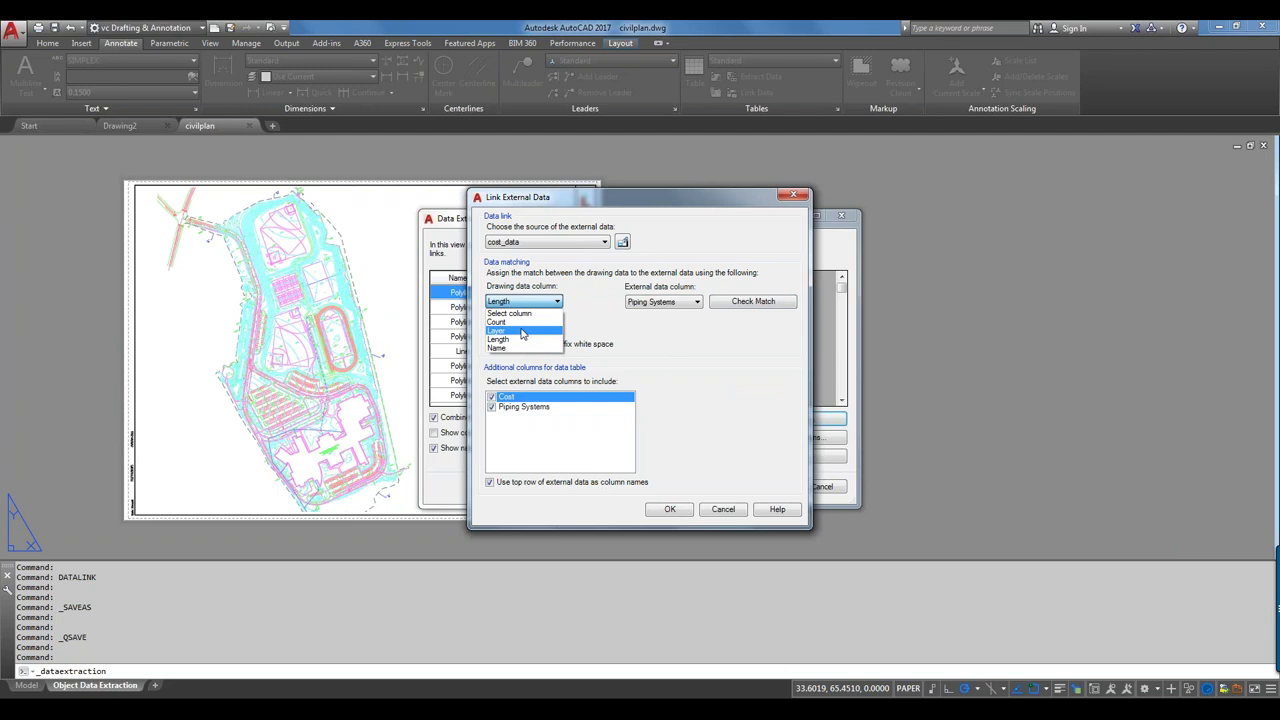
click(521, 334)
click(775, 304)
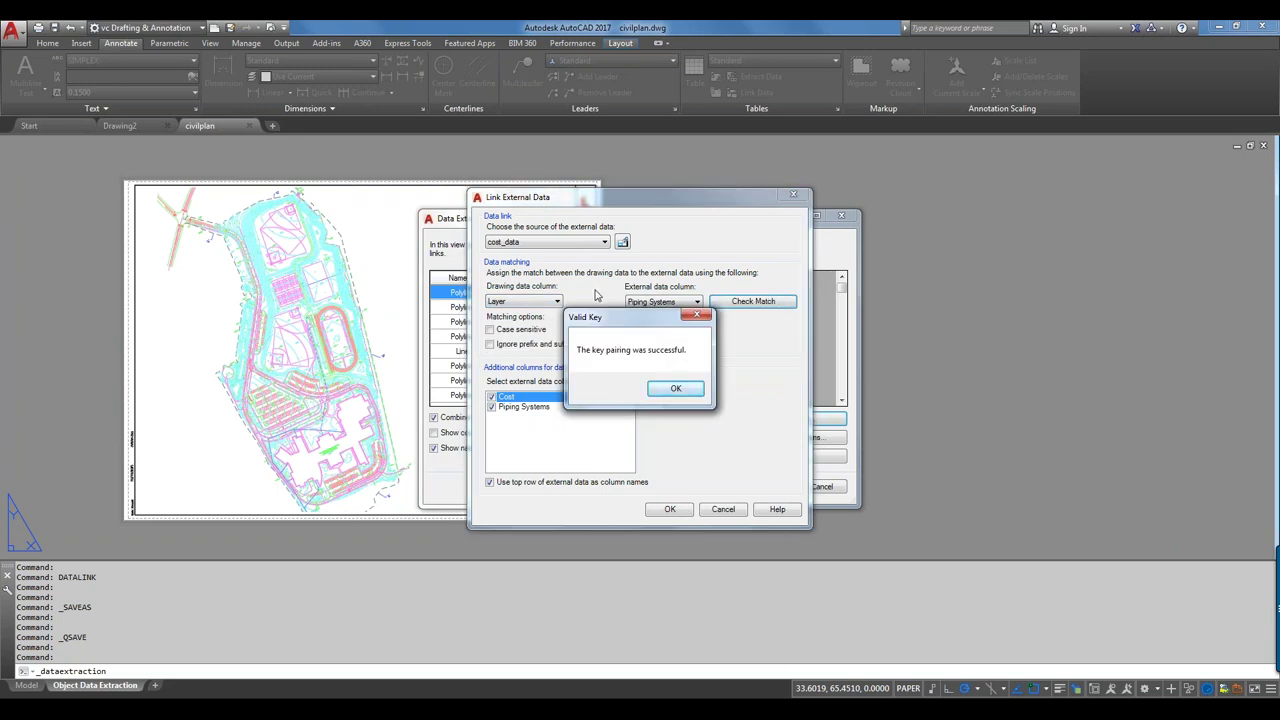
click(676, 389)
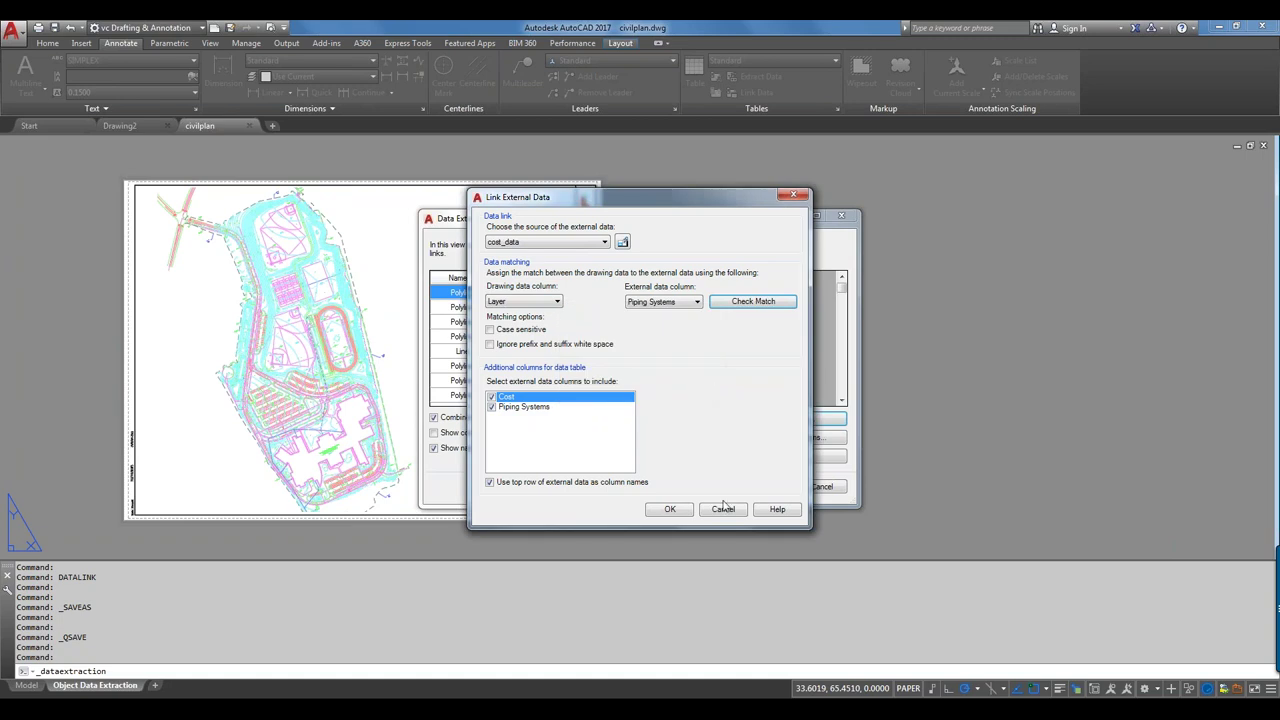
click(671, 511)
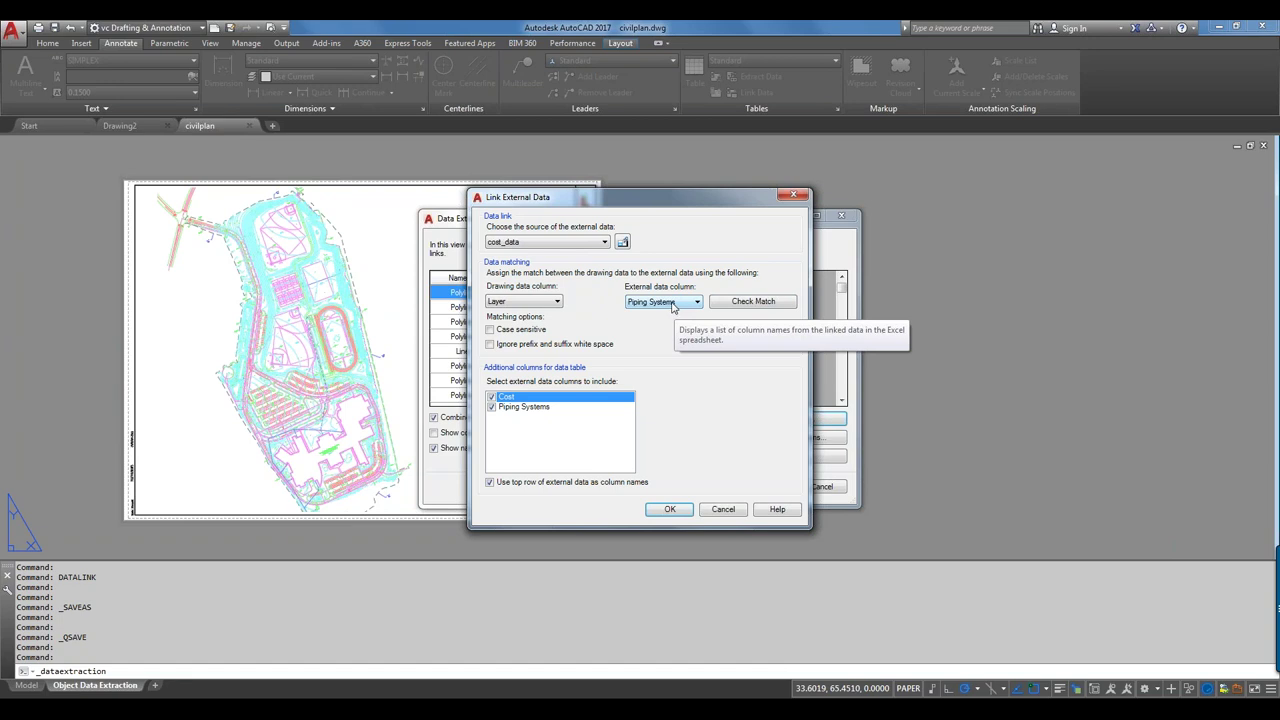
- Accept the cost_data link, then view the Cost column's filter options and cancel them unchanged
click(670, 510)
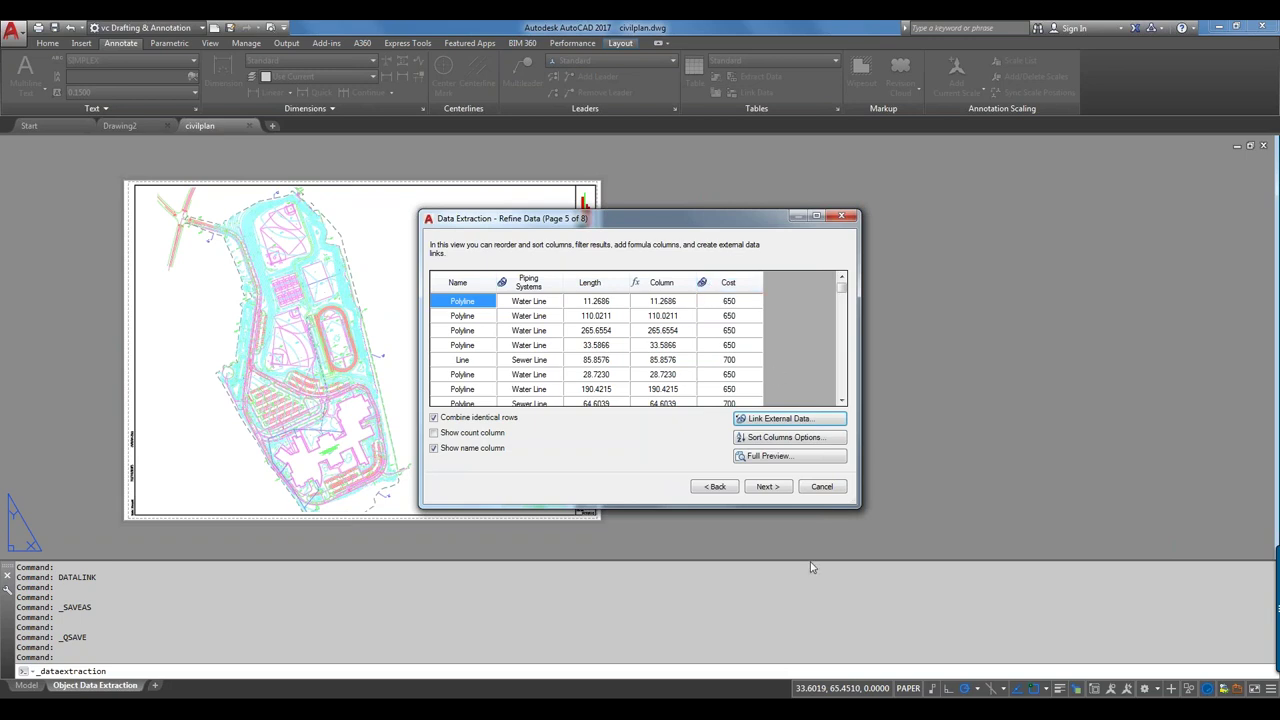
right_click(749, 290)
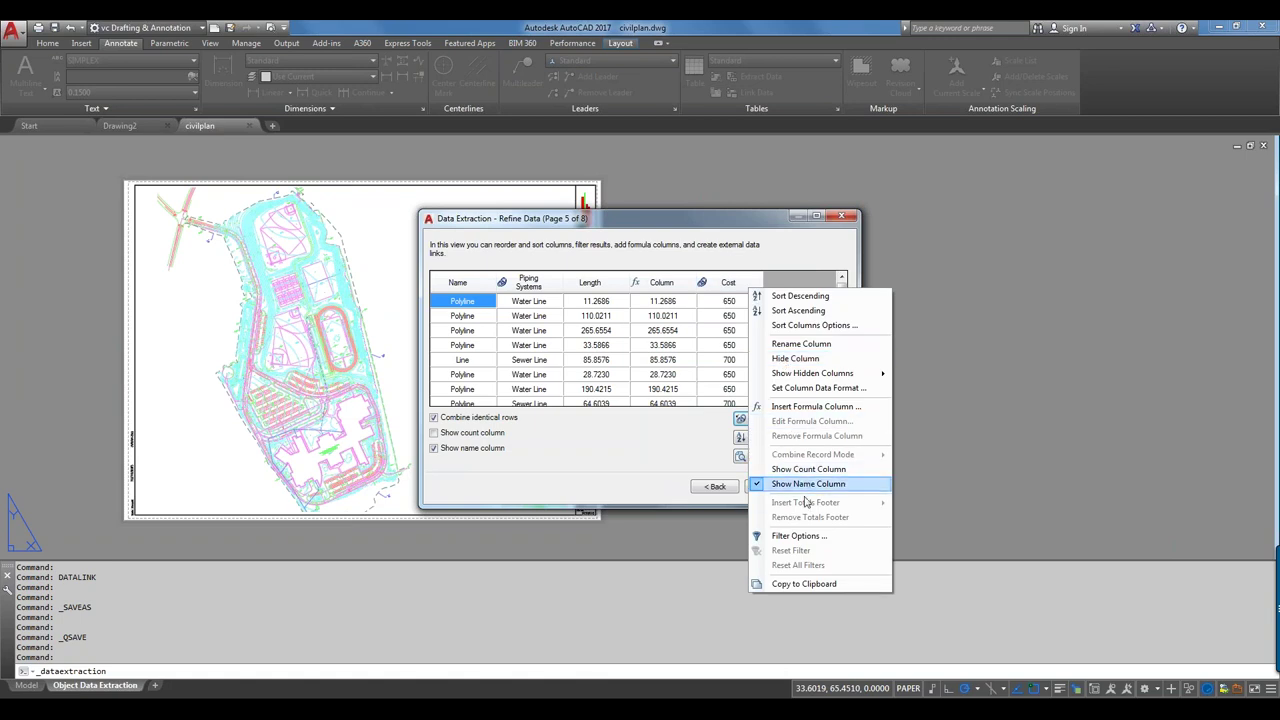
click(796, 537)
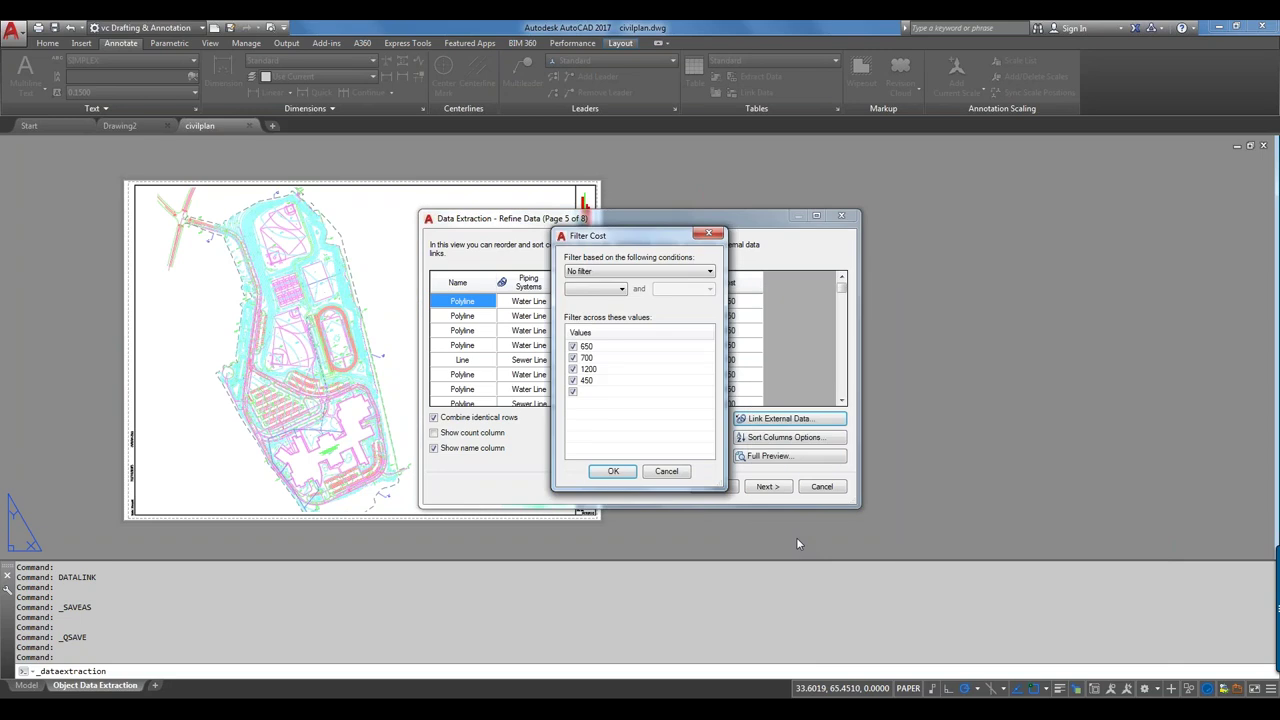
click(666, 471)
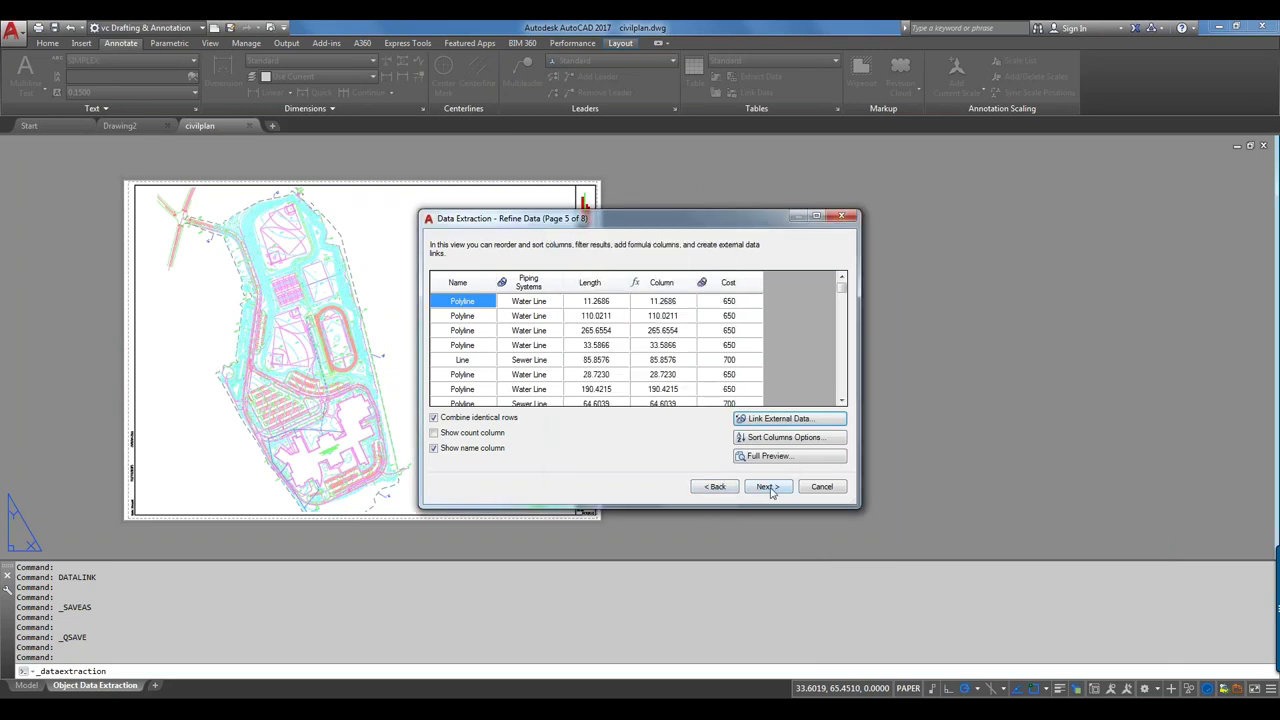
- On Choose Output, insert the extraction table into the drawing with no external file output
click(768, 487)
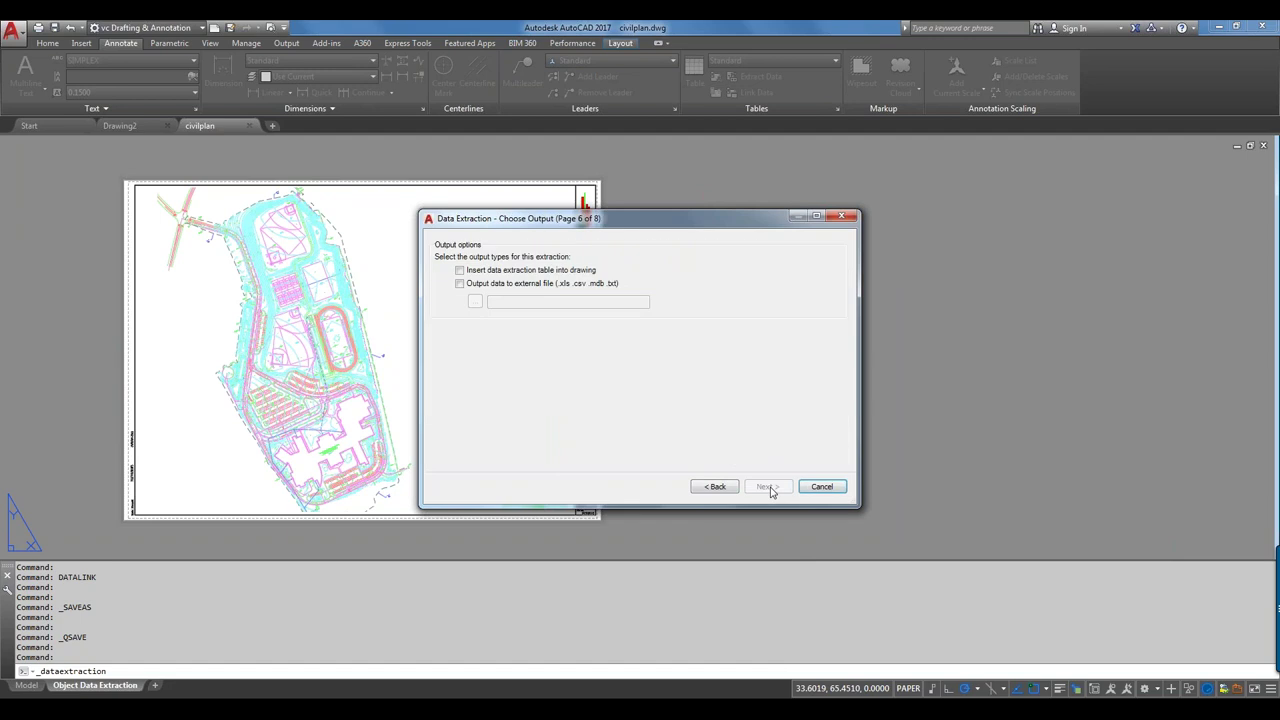
click(488, 274)
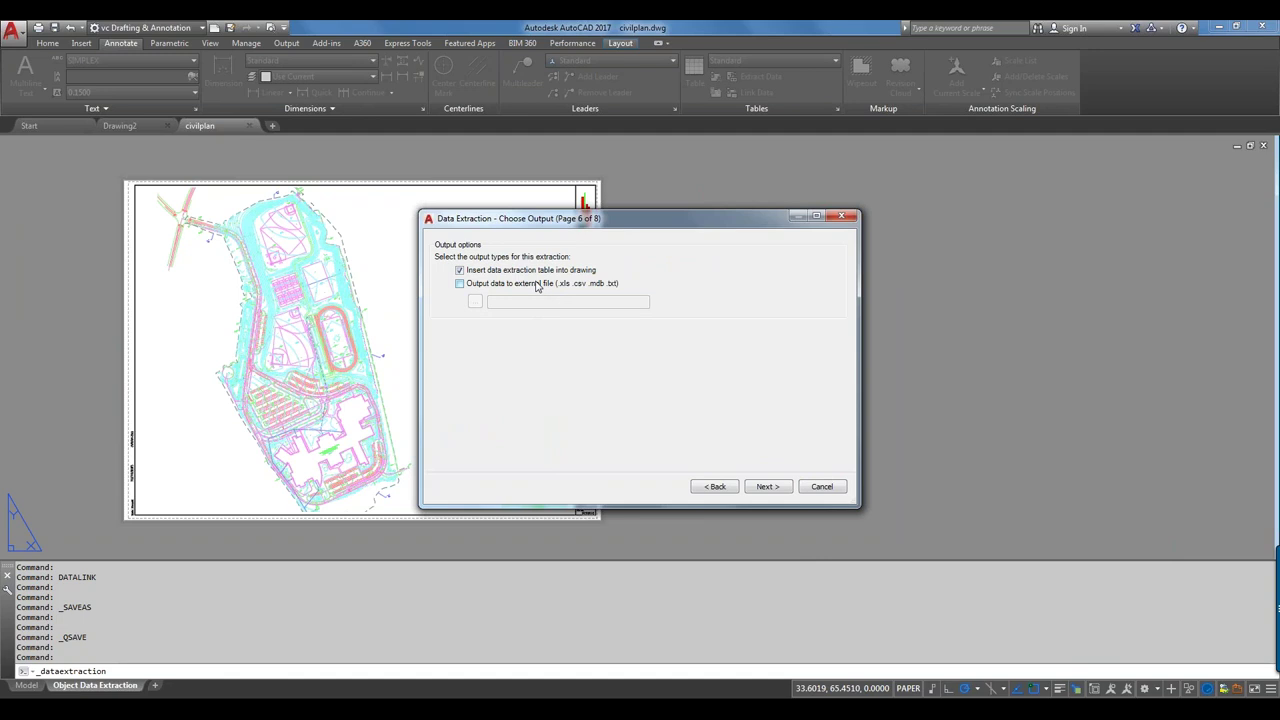
click(481, 288)
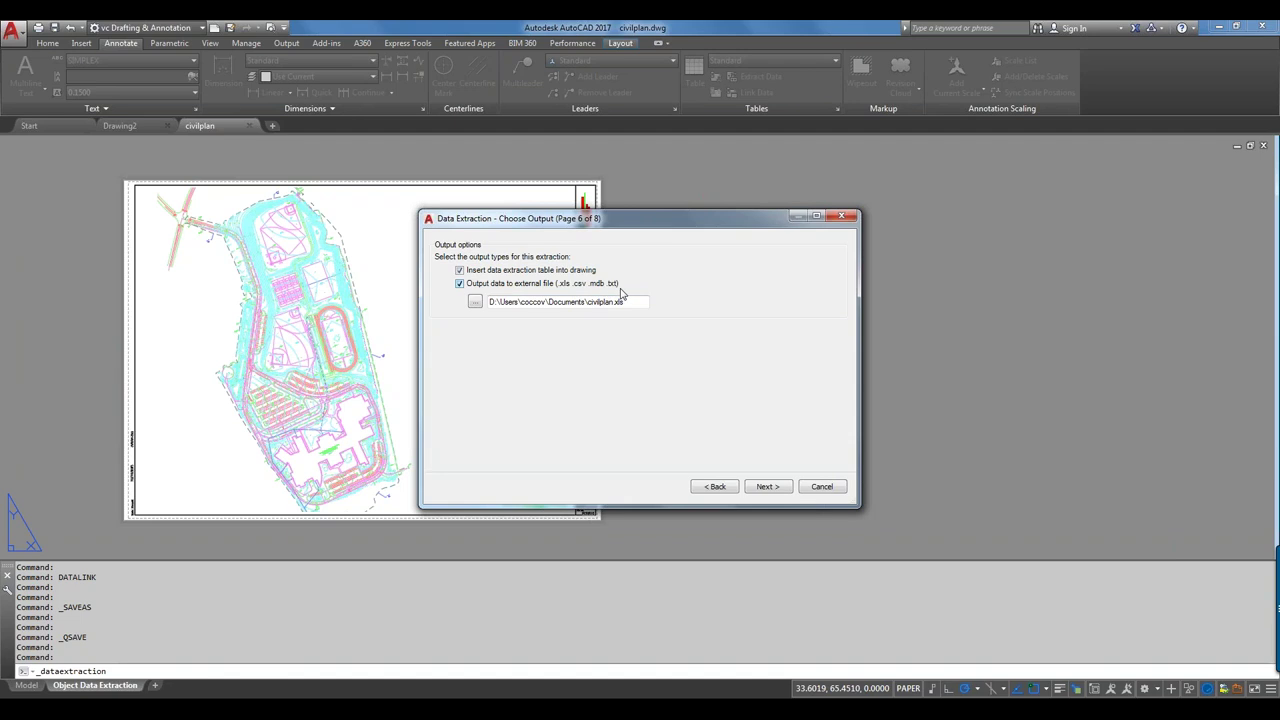
click(460, 284)
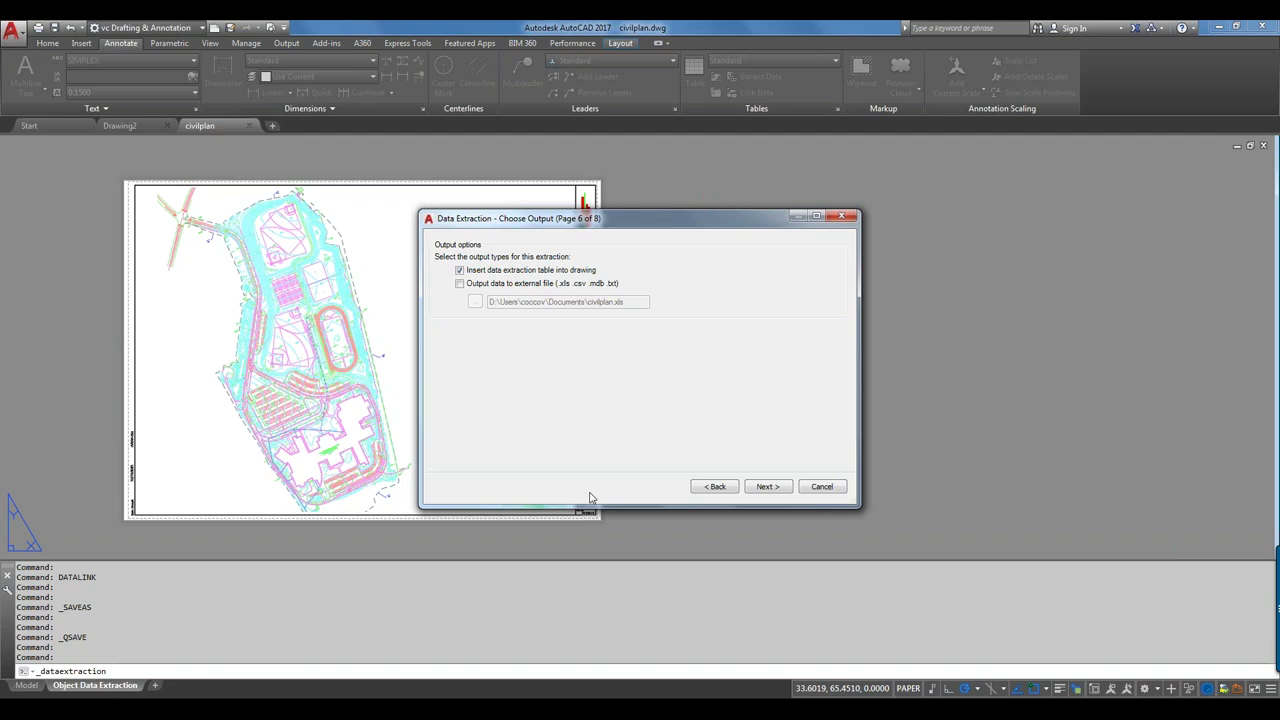
- Return to the Table Style page (7 of 8) and open the Table Style manager
click(768, 487)
click(767, 487)
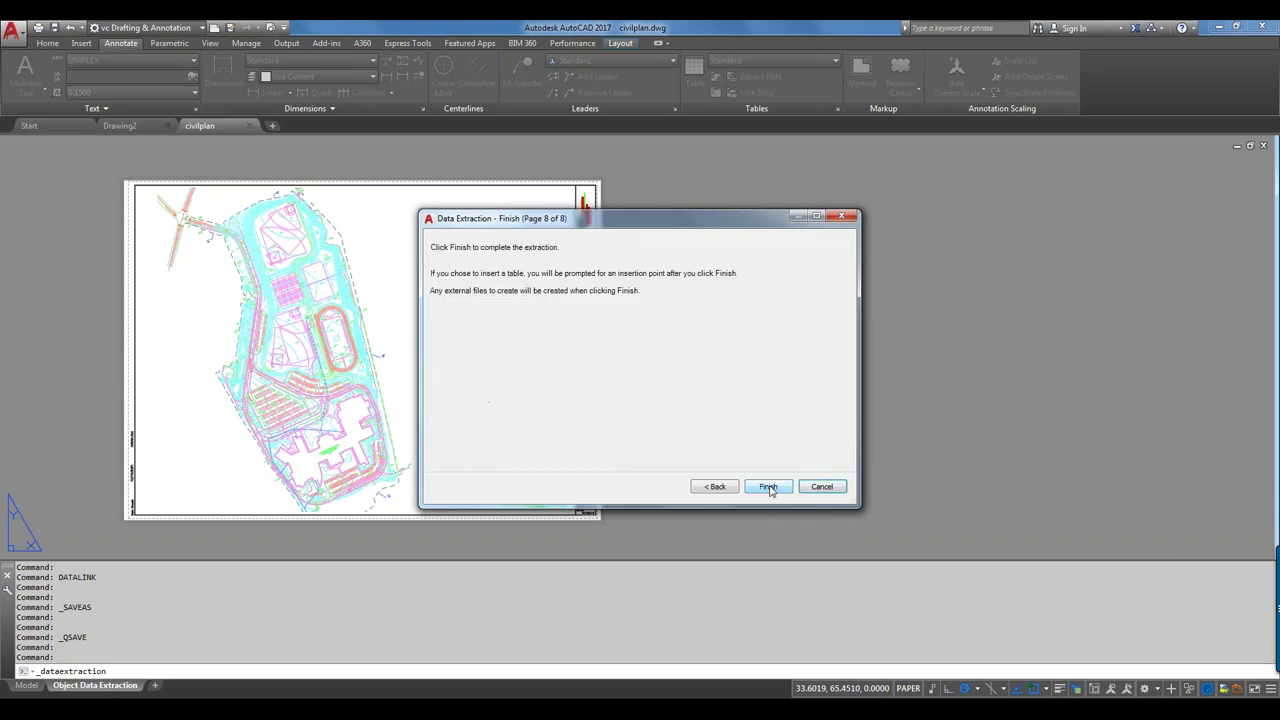
click(718, 489)
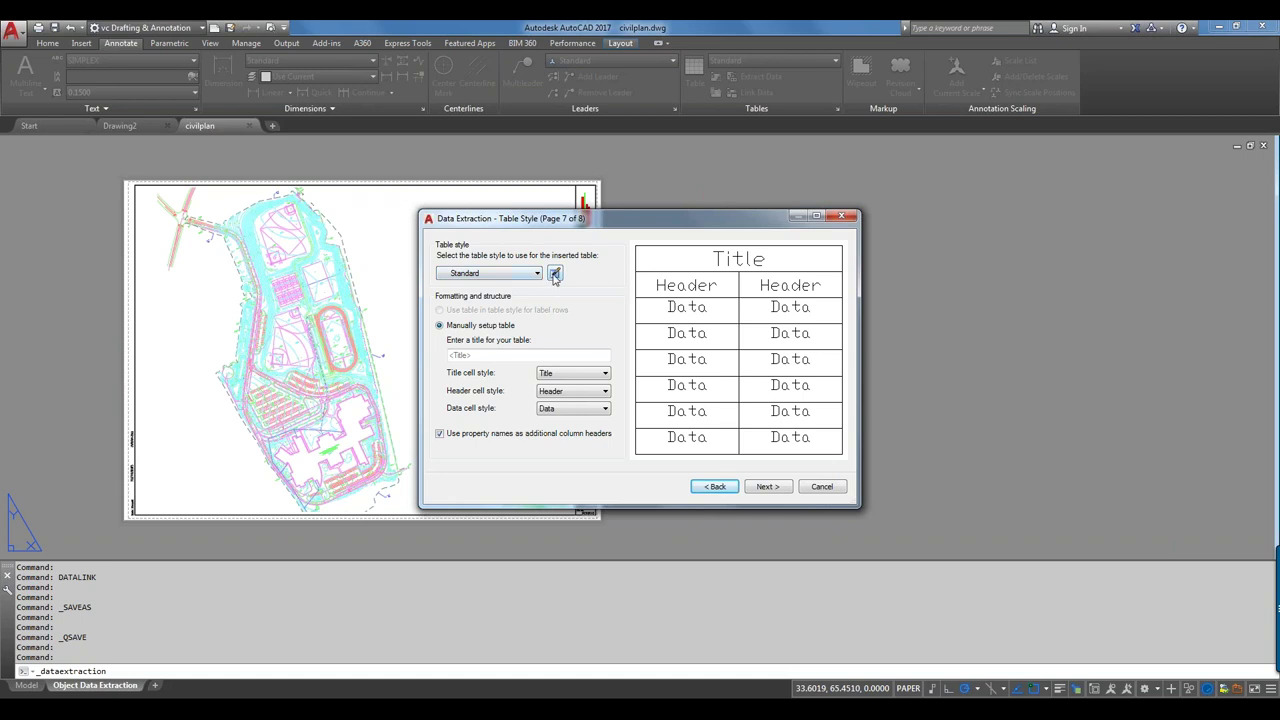
click(555, 274)
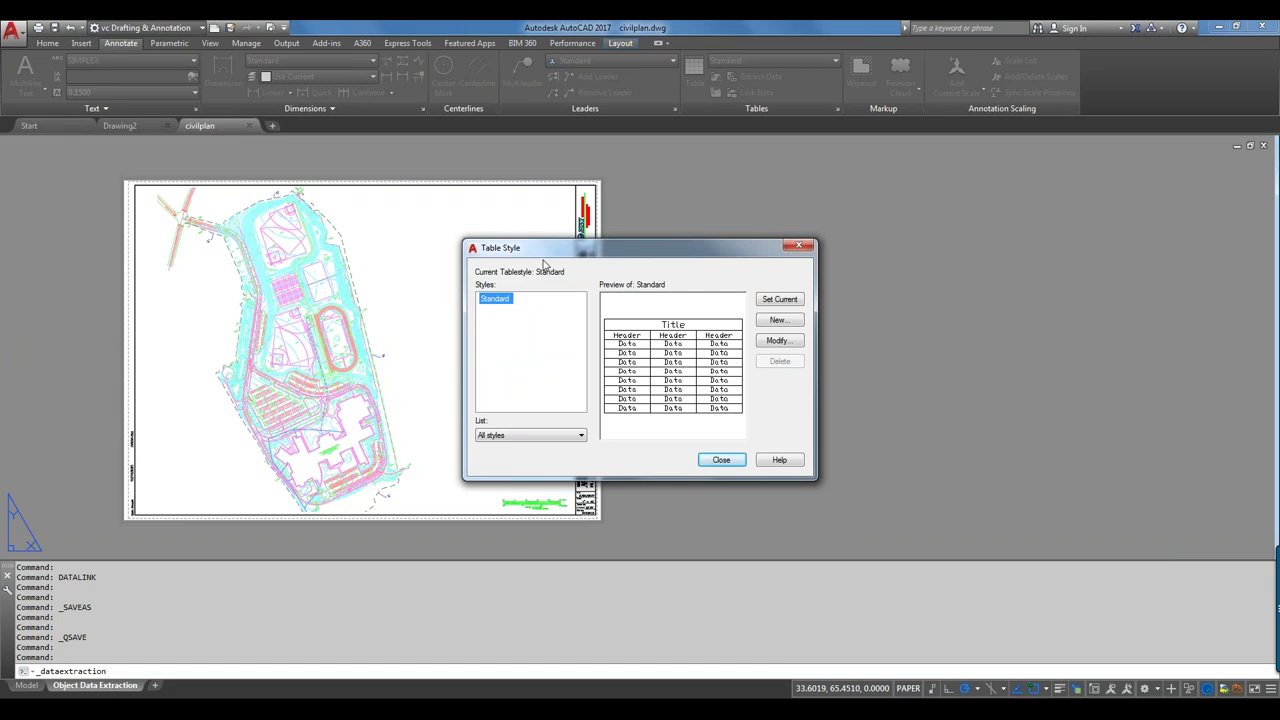
- Create a new table style named 'Cost Table' starting from Standard
click(786, 322)
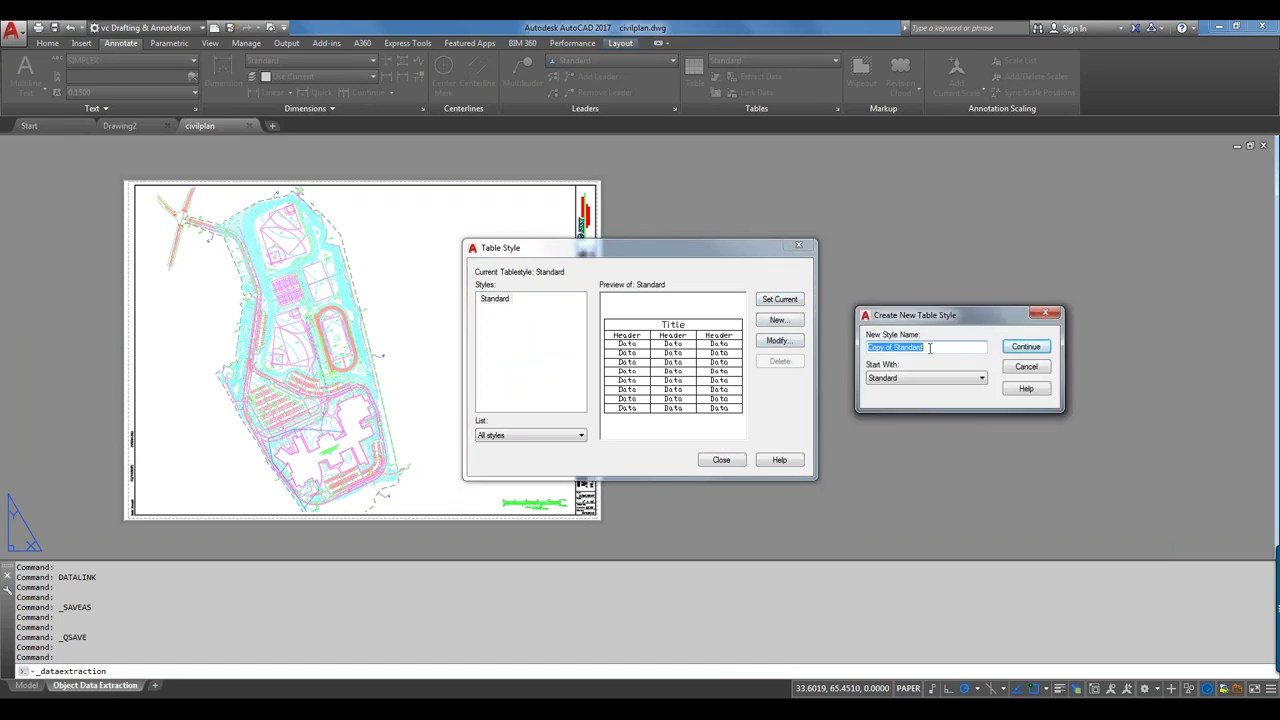
text(Cost Table)
click(1012, 346)
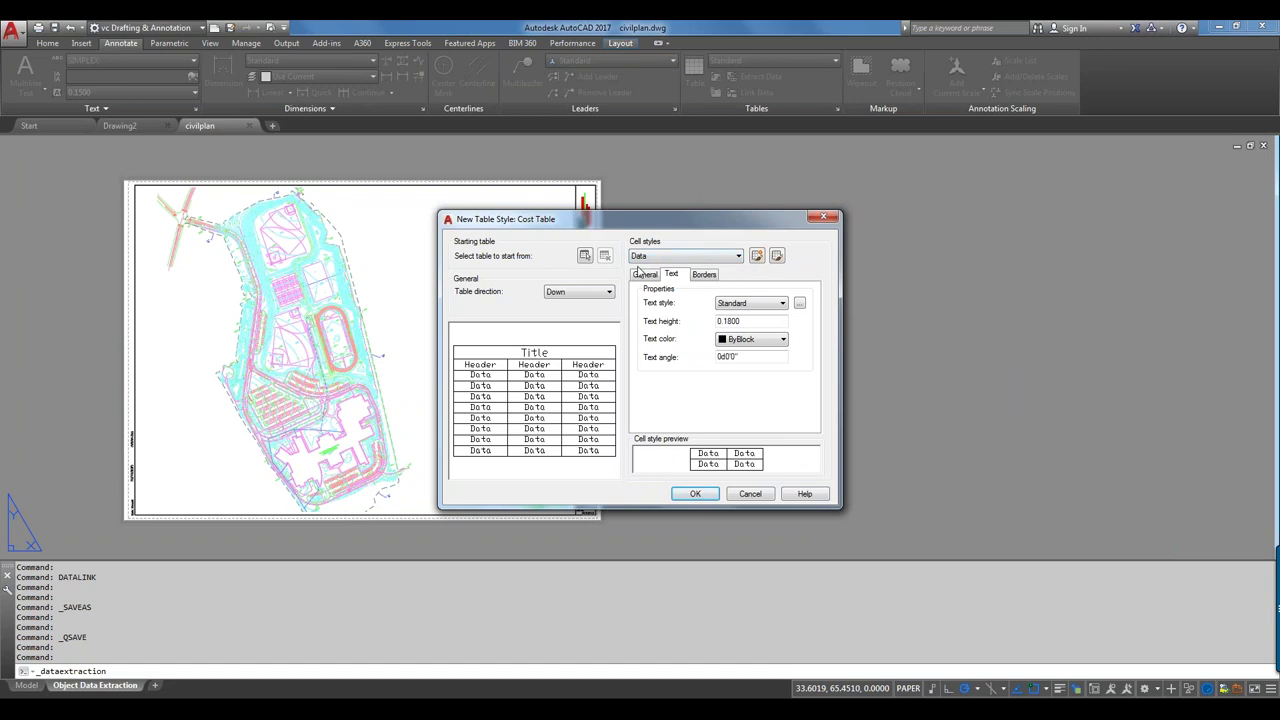
- Create a new cell style named 'Cost Data' in the Cost Table style
click(729, 258)
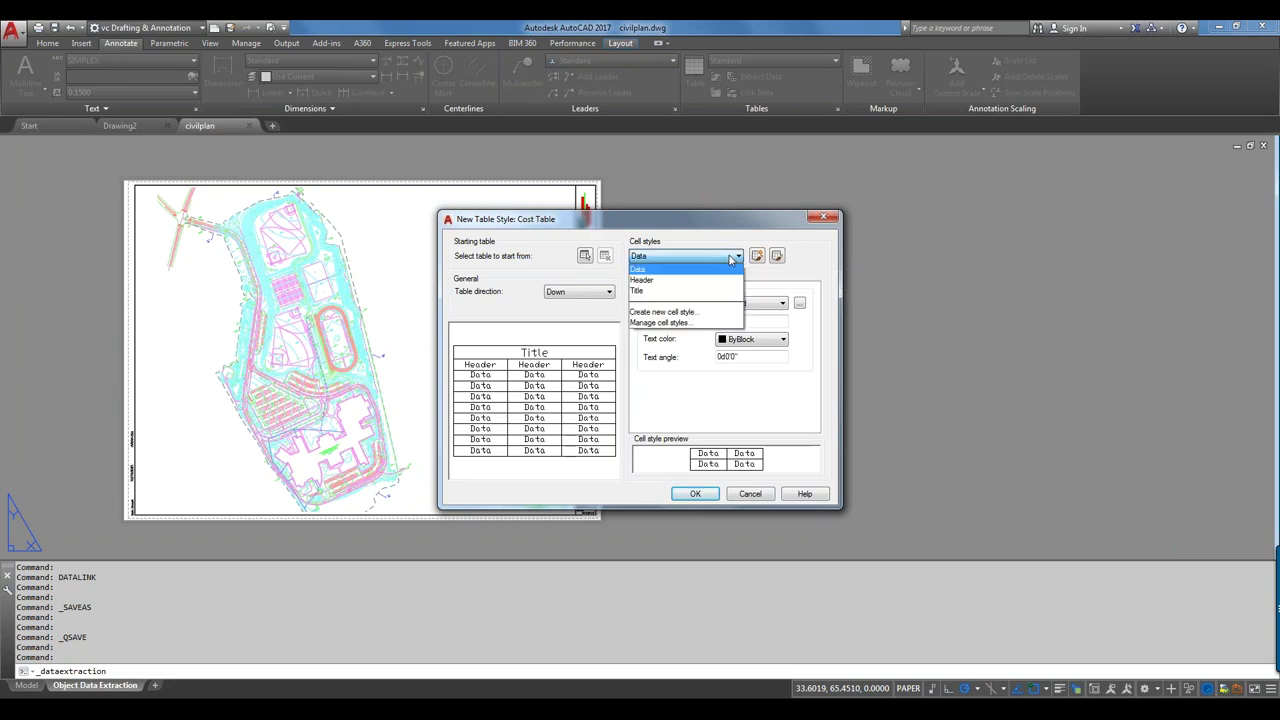
click(697, 318)
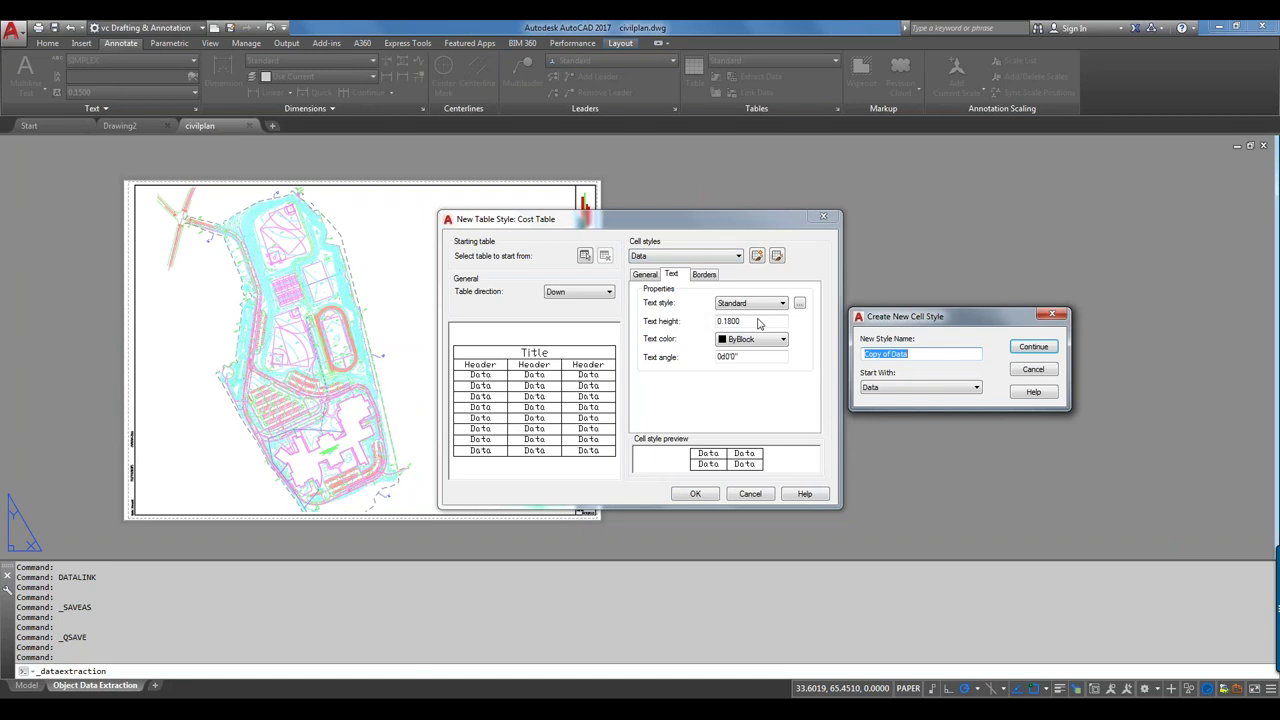
drag(892, 353, 859, 354)
text(Cost)
click(1031, 347)
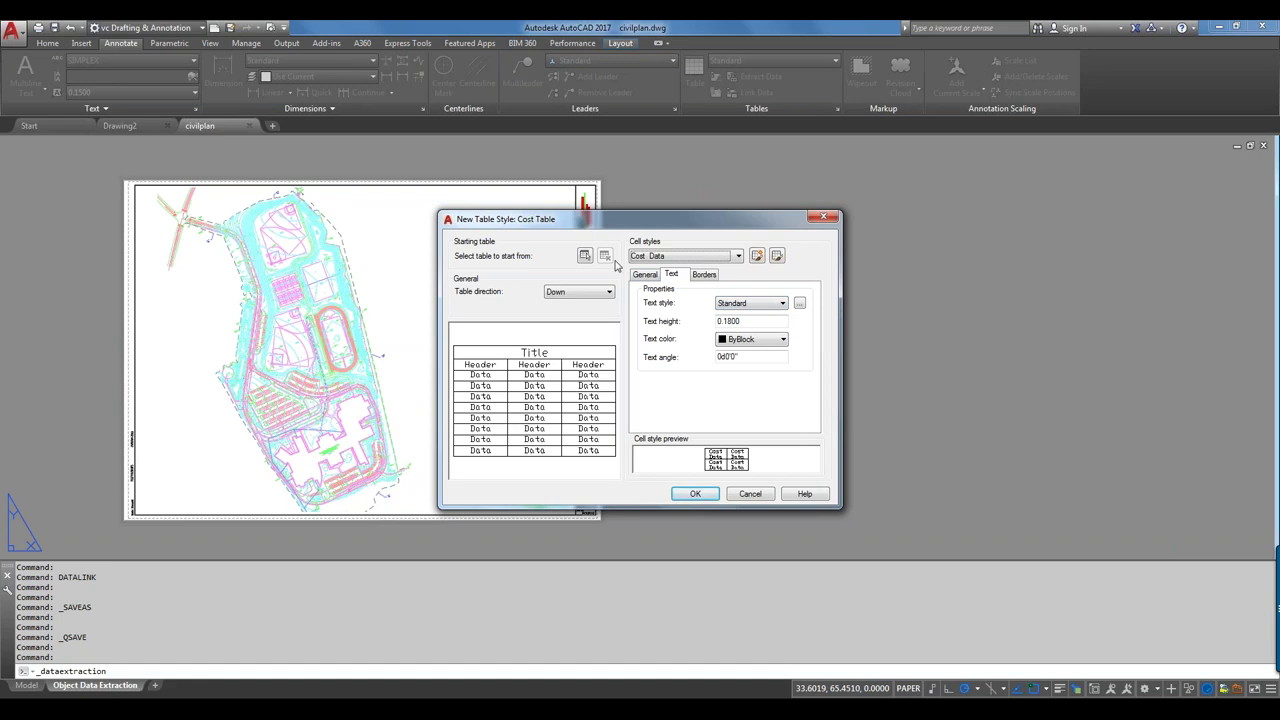
- Give the Cost Data cells a colour 9 grey fill and Top Left alignment
click(646, 275)
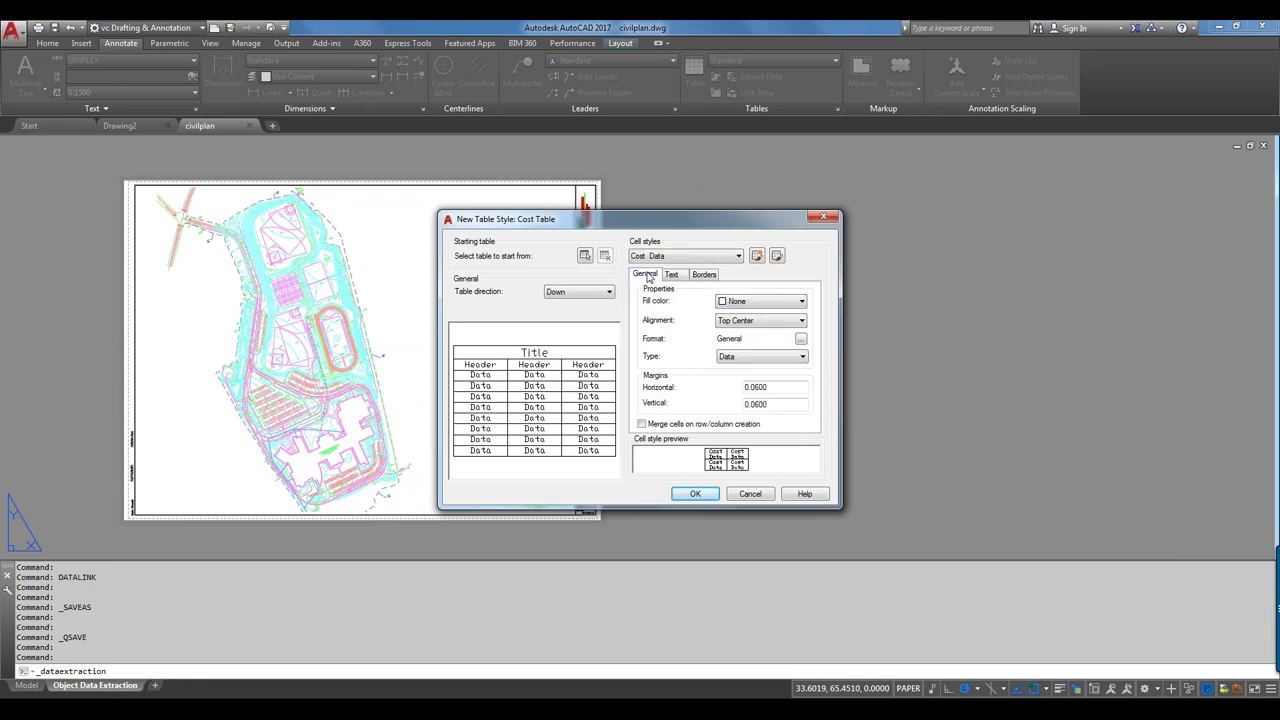
click(766, 301)
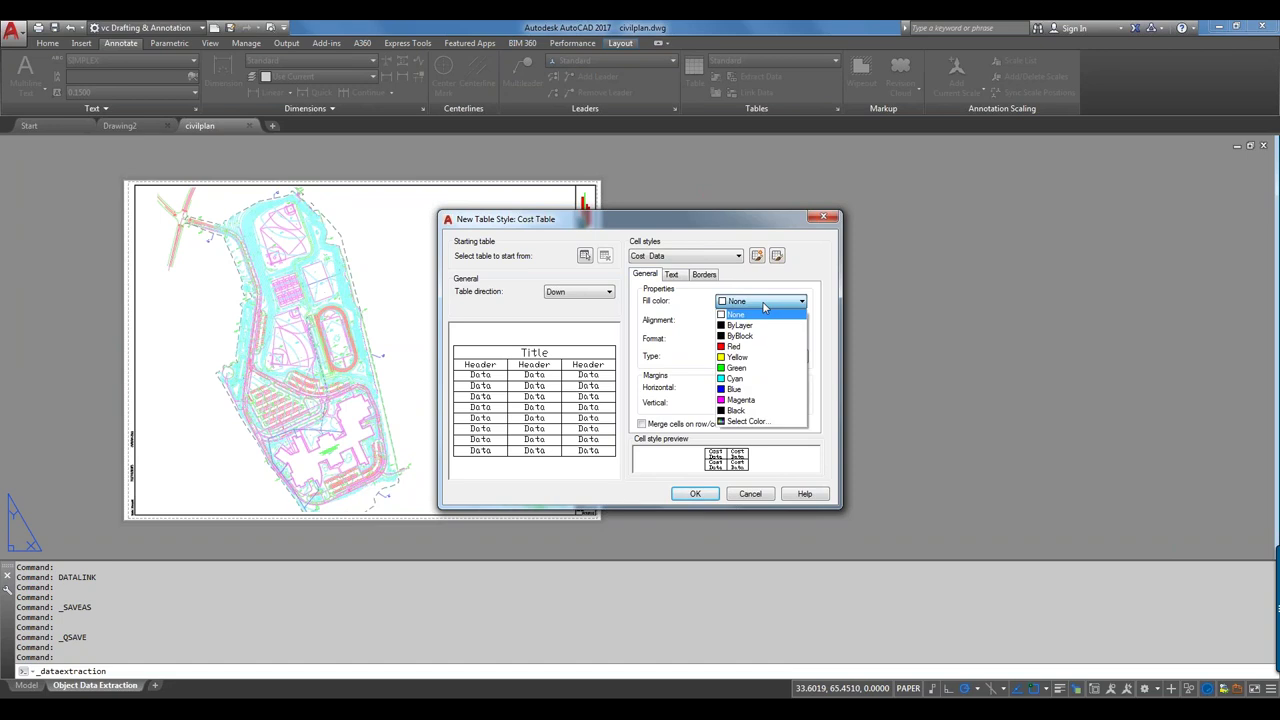
click(757, 421)
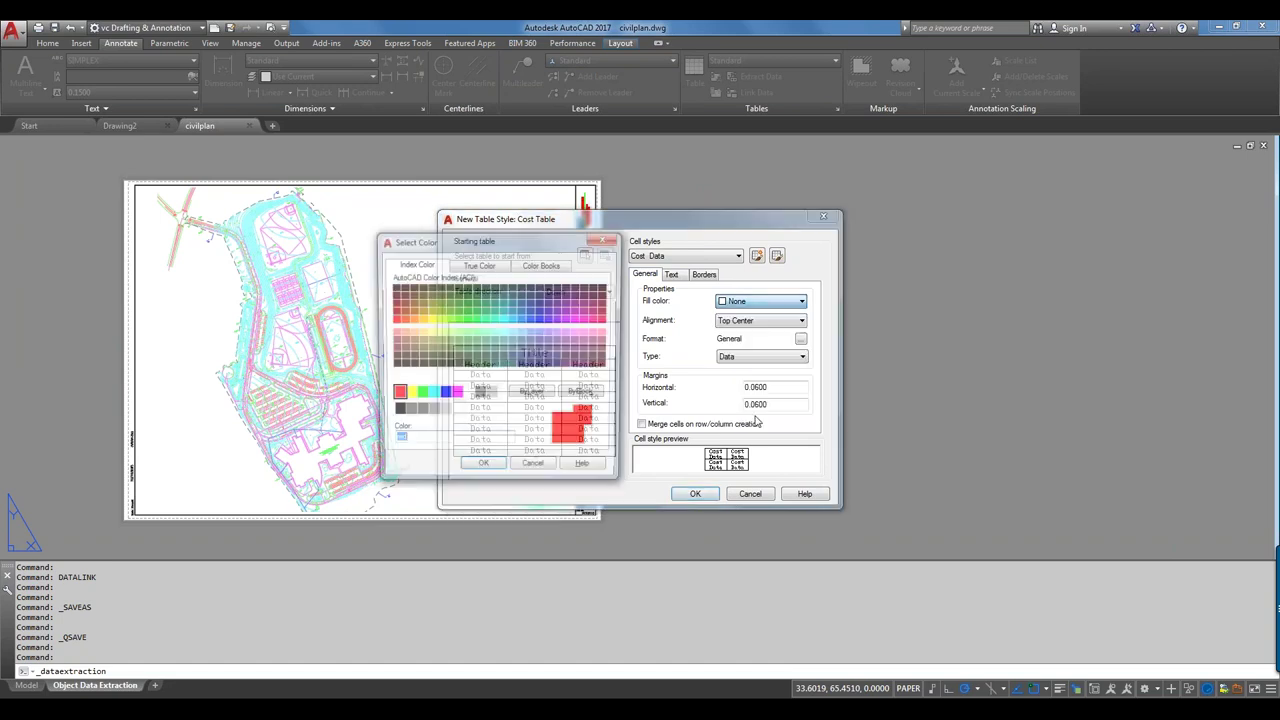
click(491, 394)
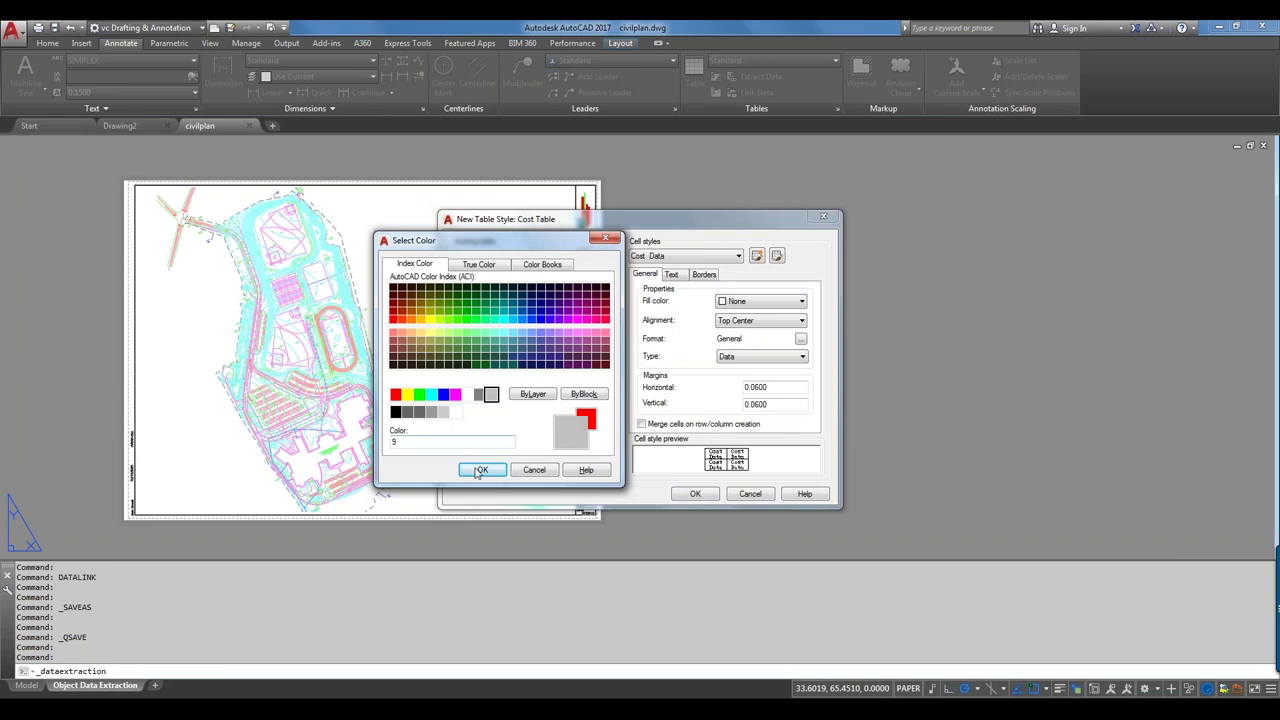
click(482, 470)
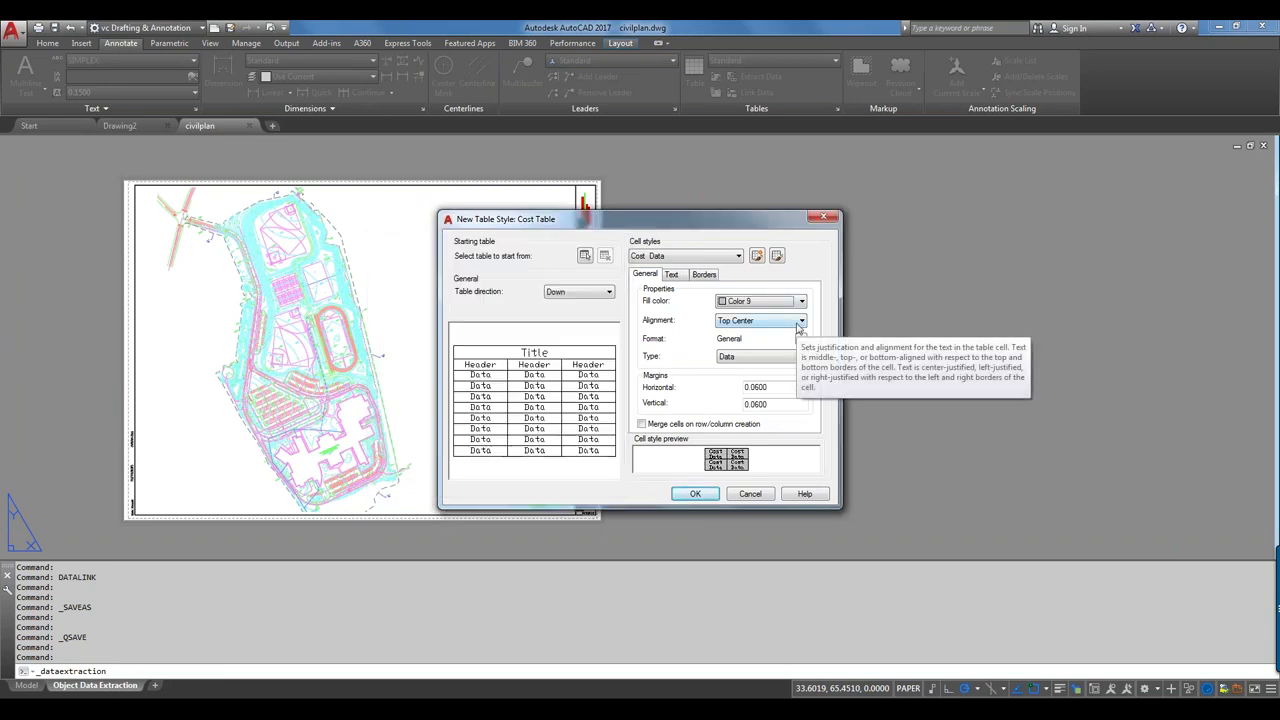
click(800, 322)
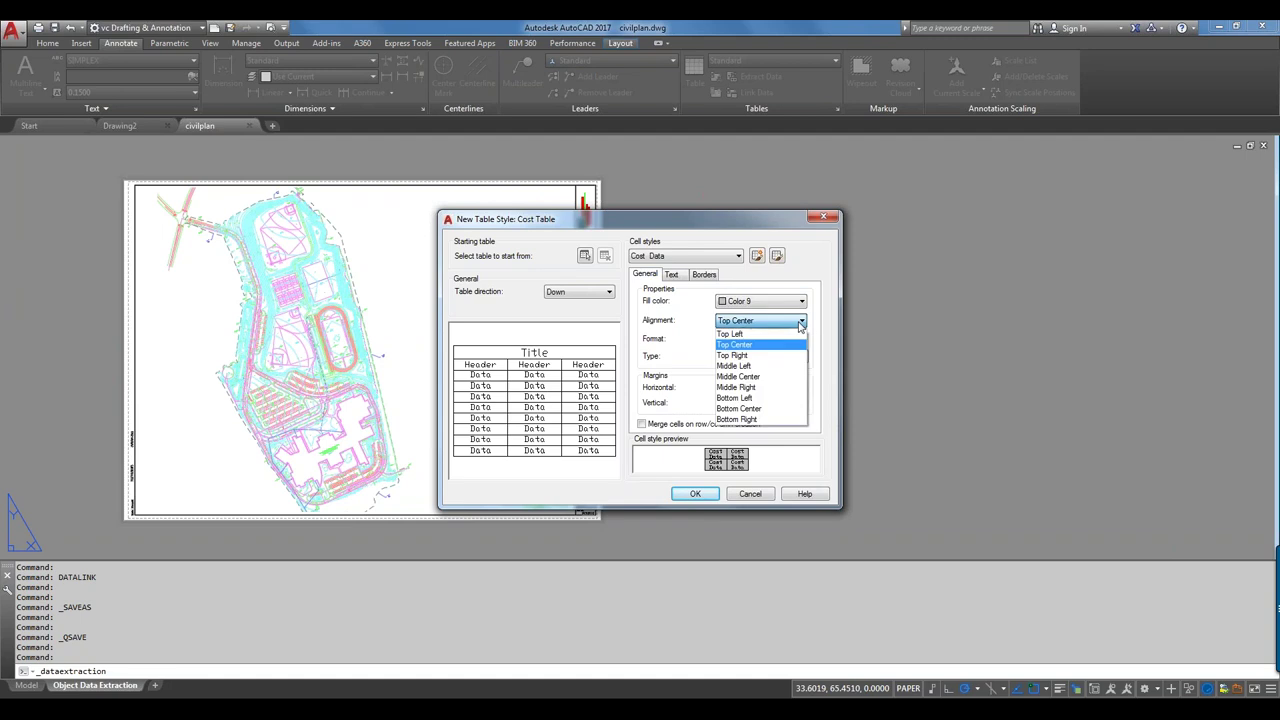
click(776, 335)
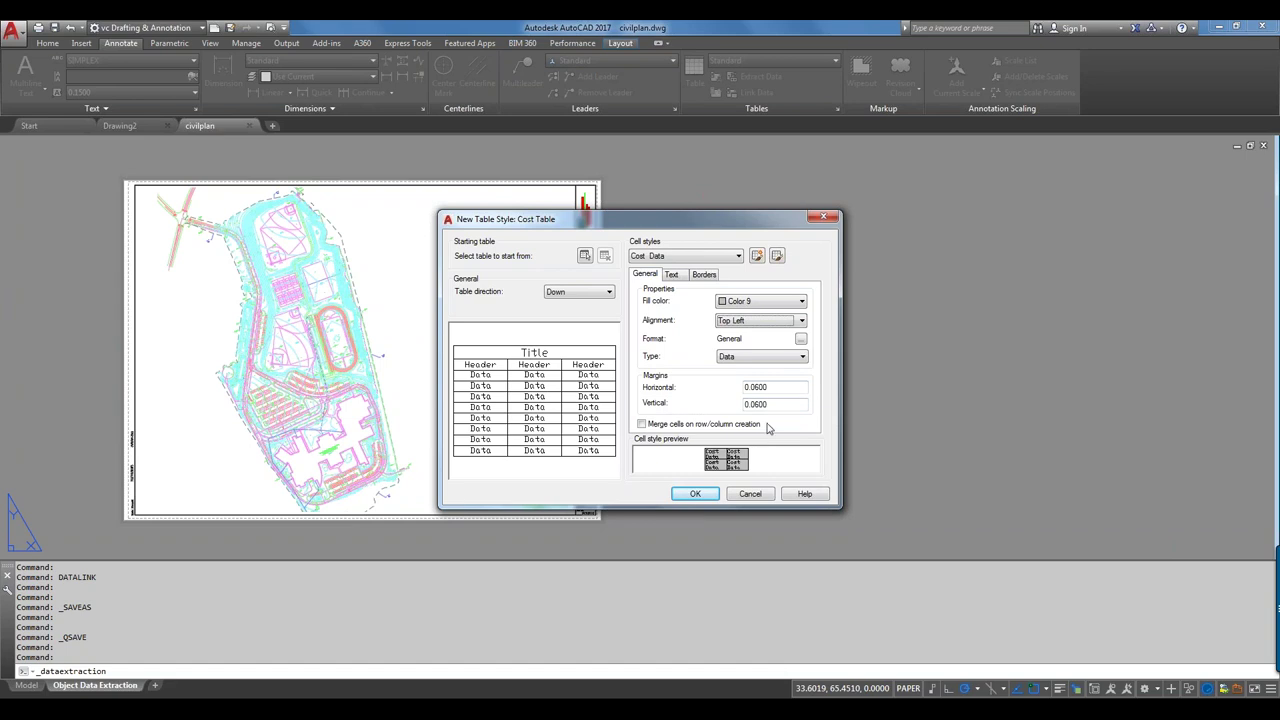
- Change the Standard text style's font to Arial, apply it, and close Text Style
click(673, 276)
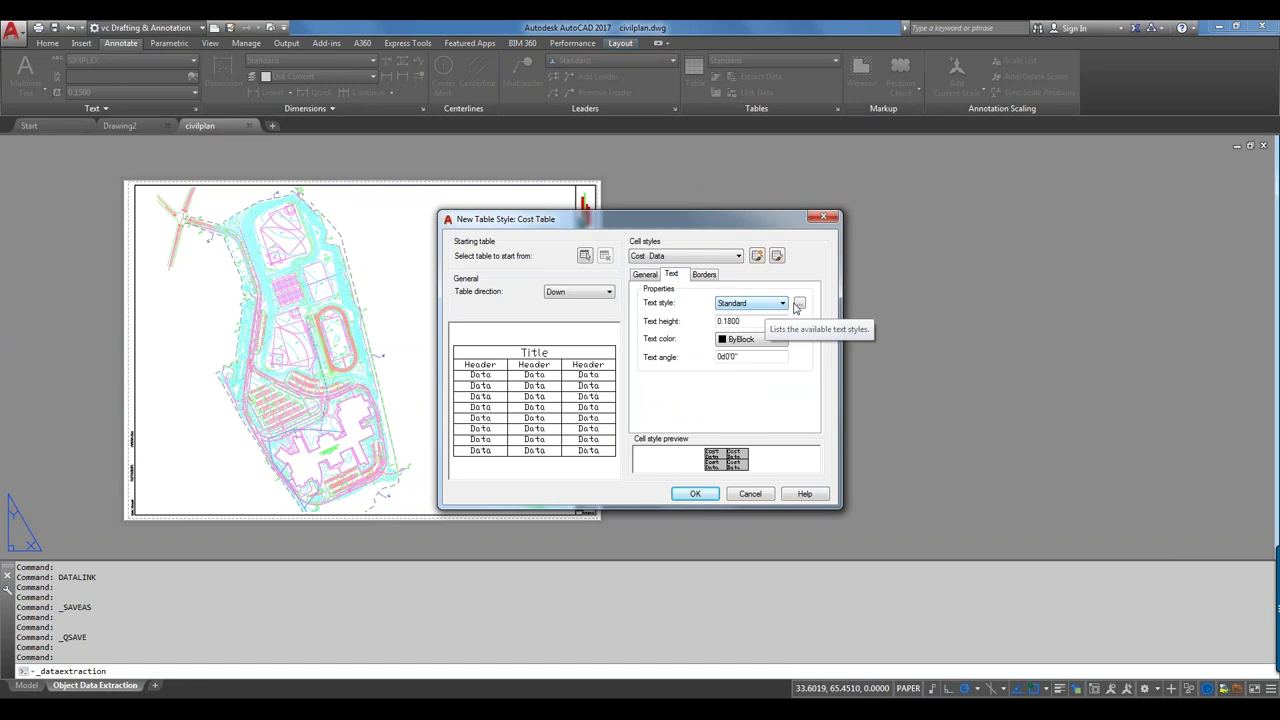
click(800, 304)
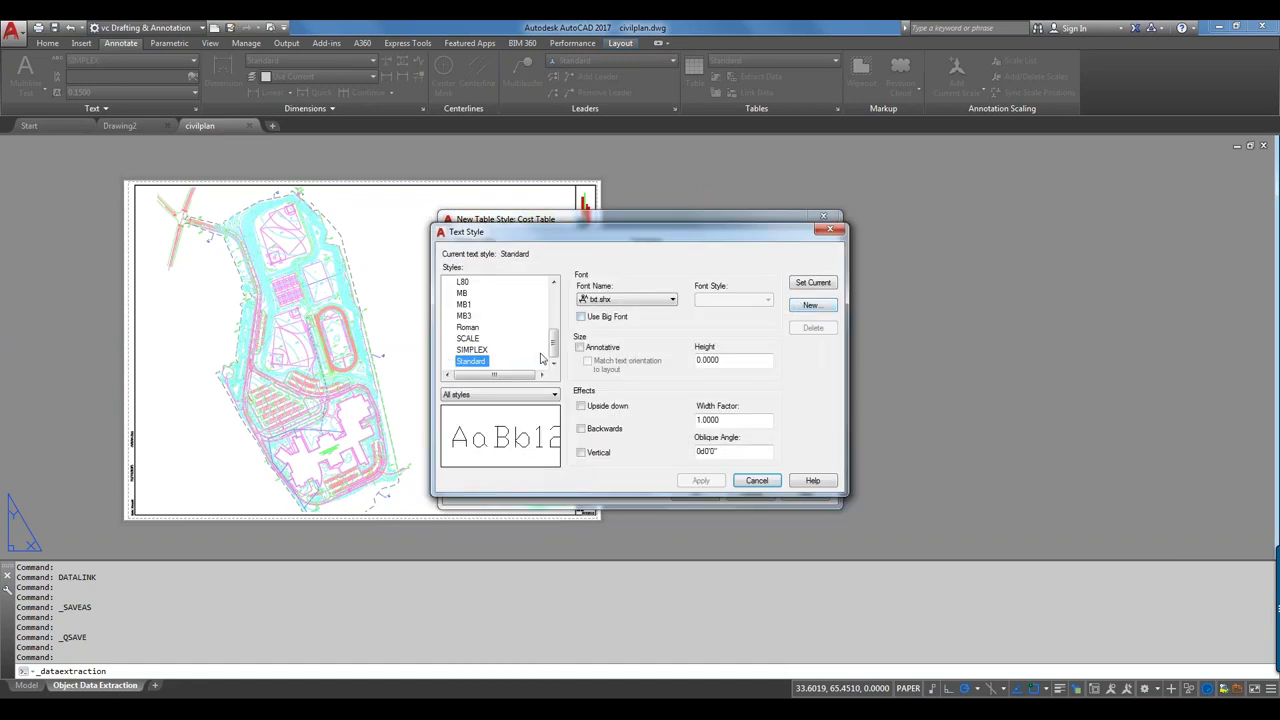
mouse_move(553, 345)
mouse_down()
mouse_move(553, 327)
mouse_move(553, 350)
mouse_up()
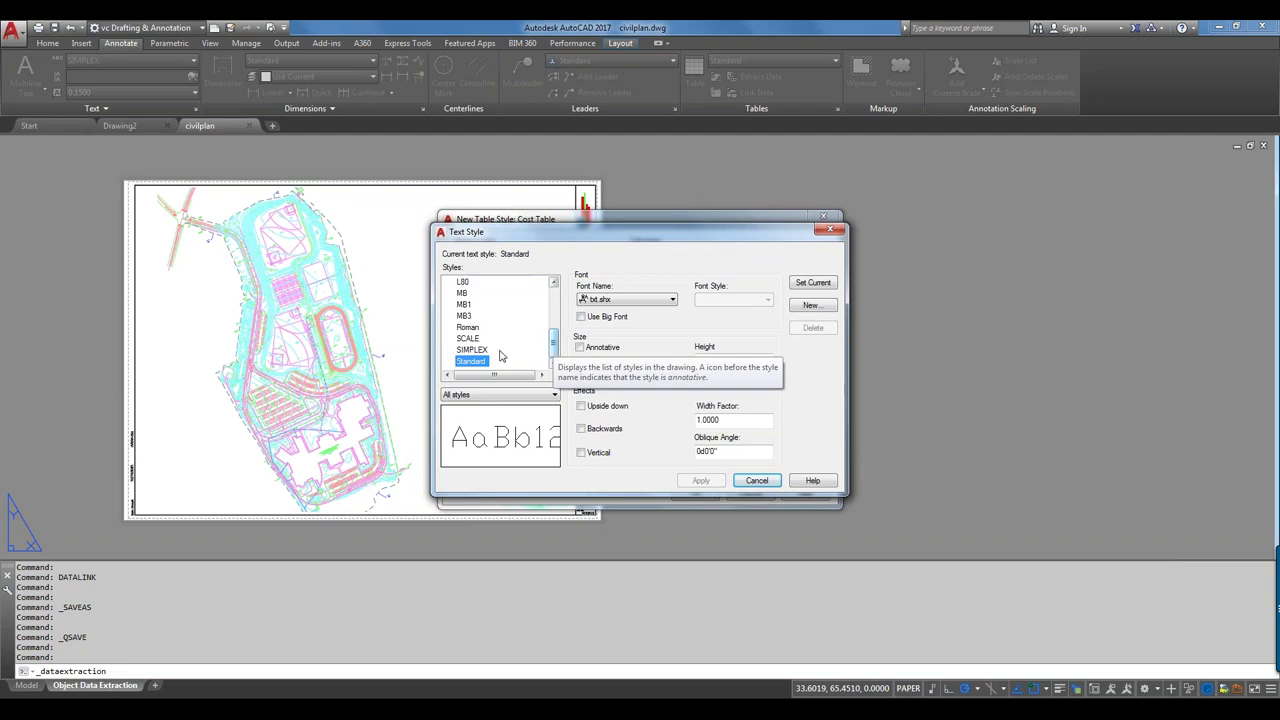
click(641, 300)
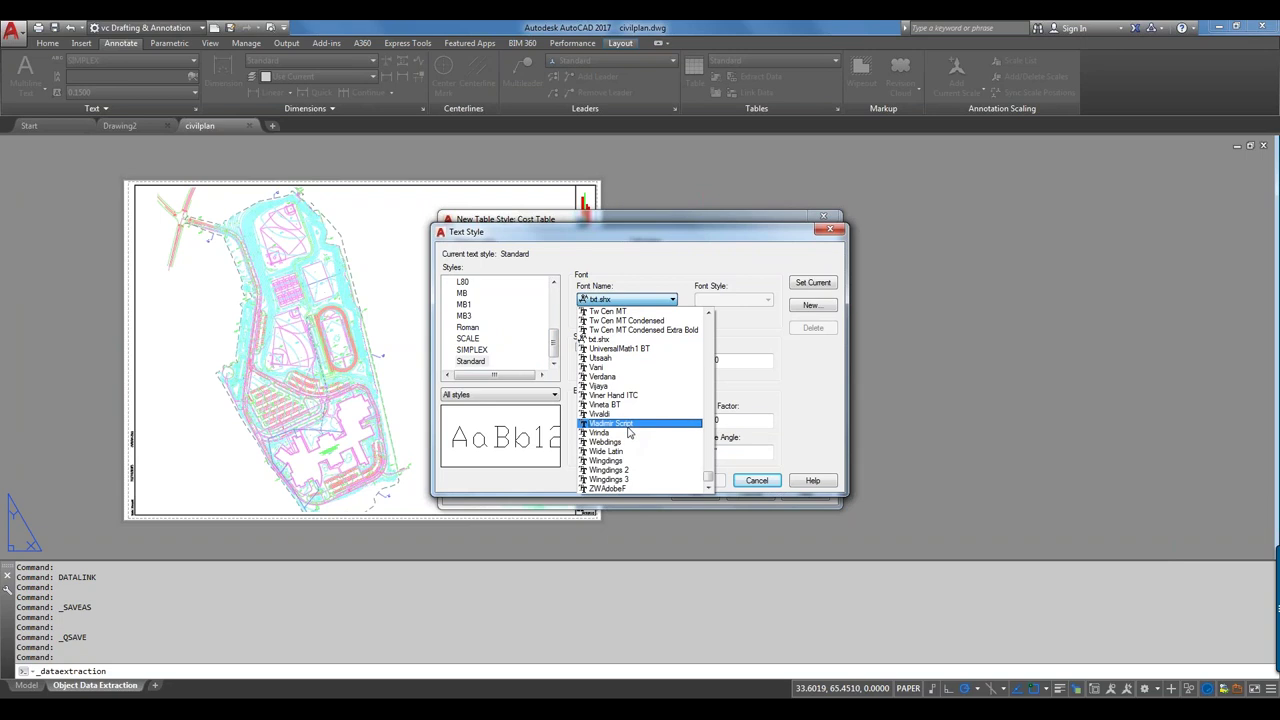
key(Home)
scroll(628, 430, down, 1)
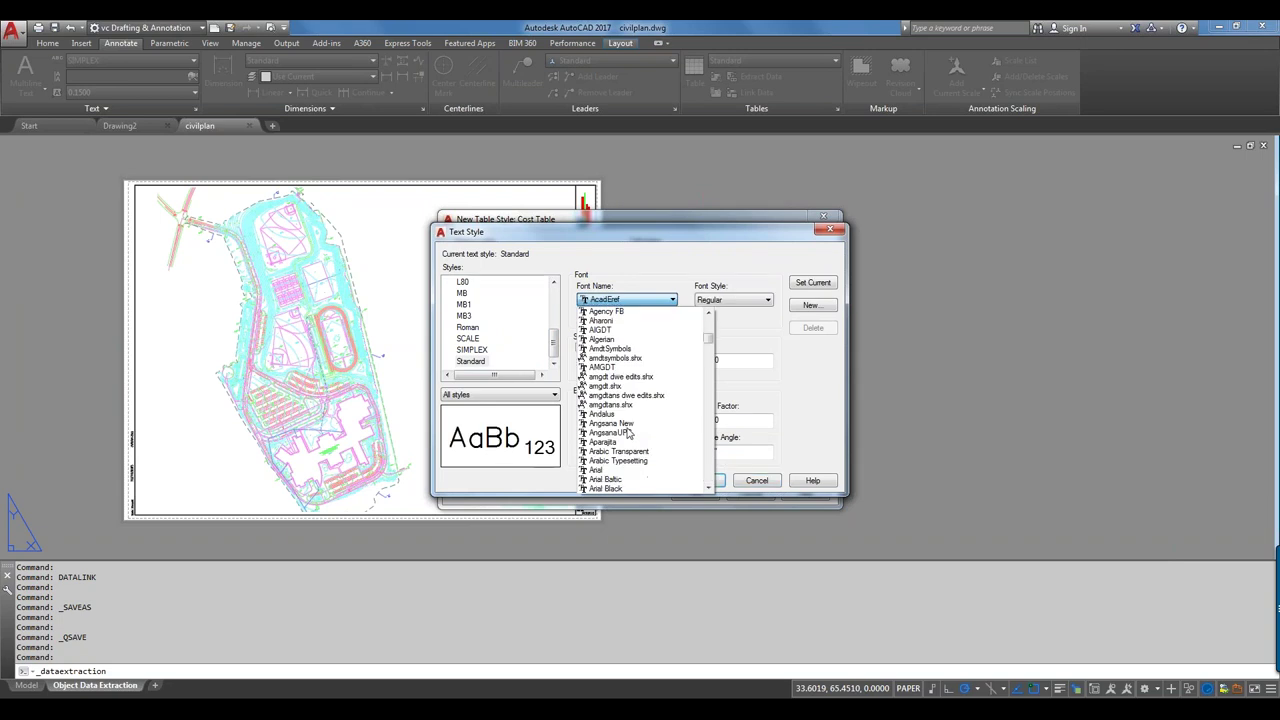
click(605, 469)
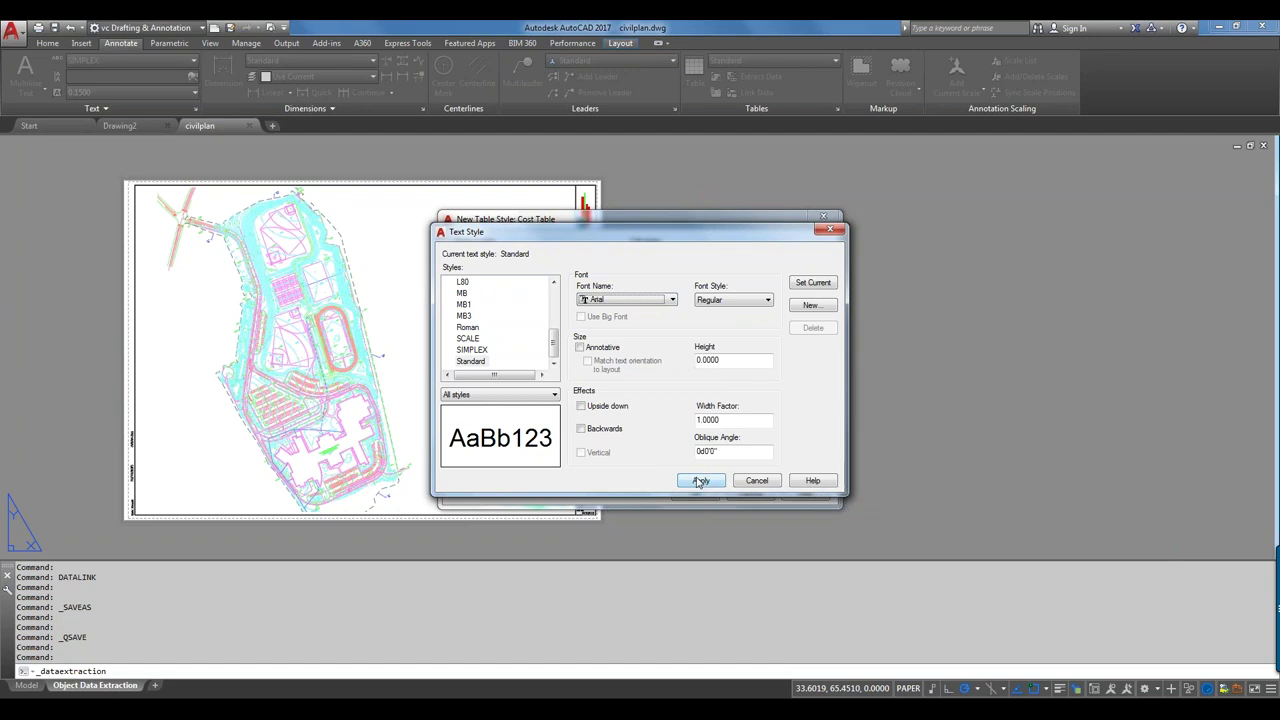
click(697, 482)
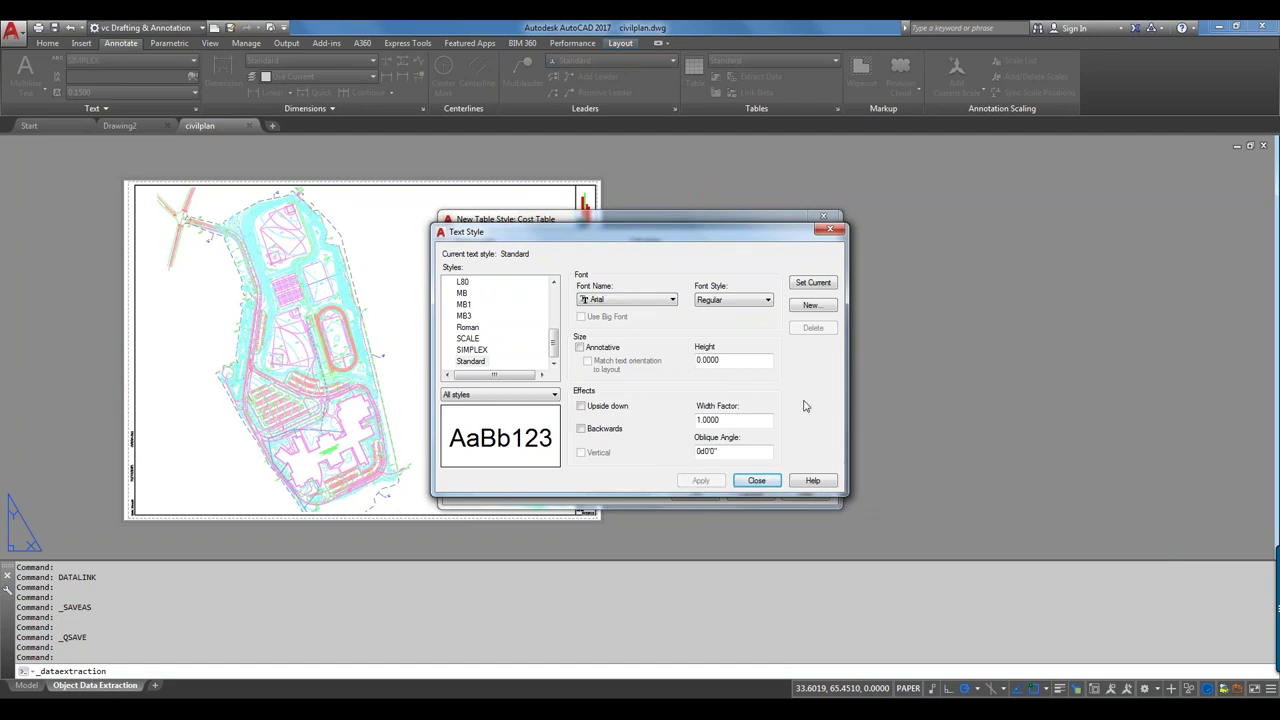
click(764, 481)
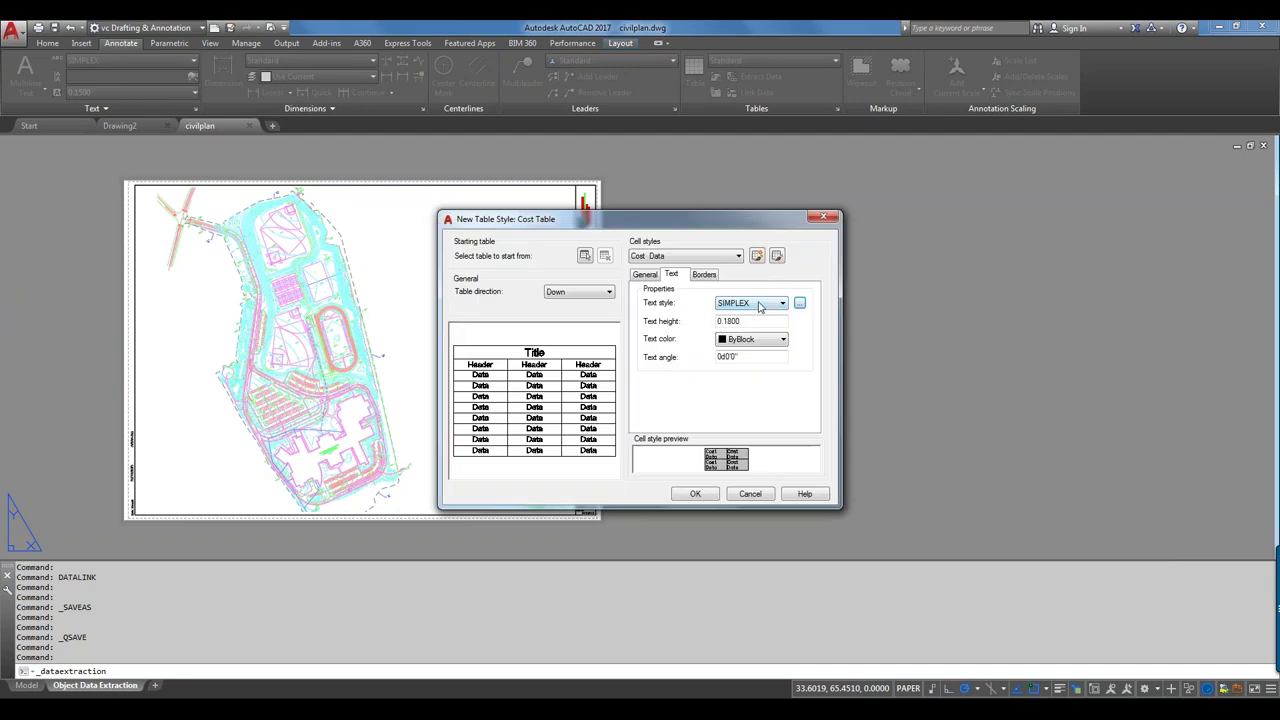
click(760, 304)
- Keep Standard as the Cost Data text style, save Cost Table, and reopen it for modification
click(752, 316)
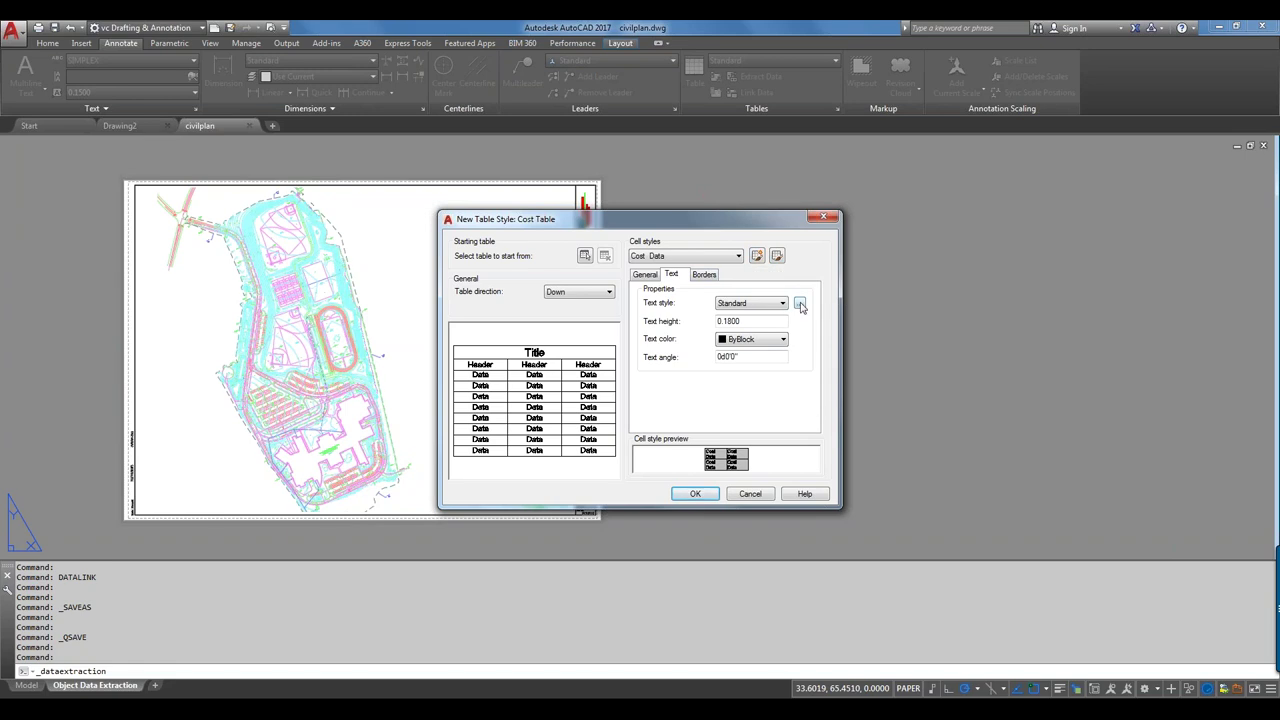
click(697, 494)
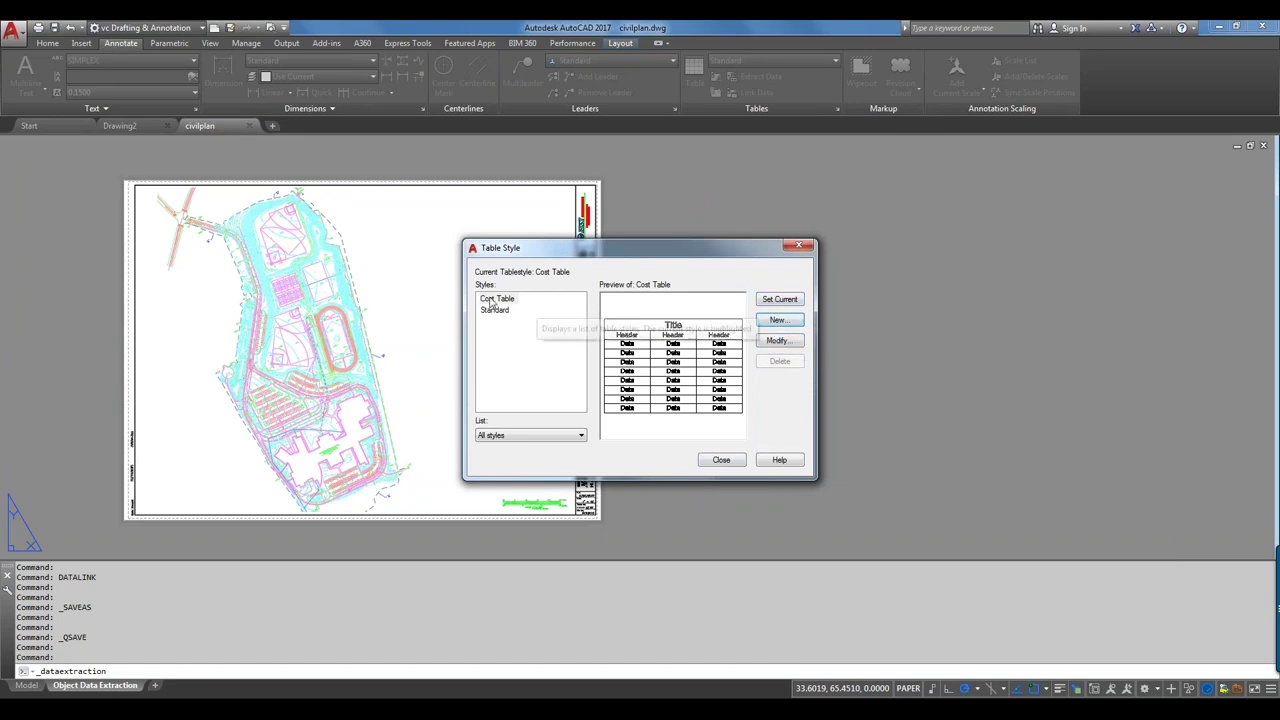
click(778, 341)
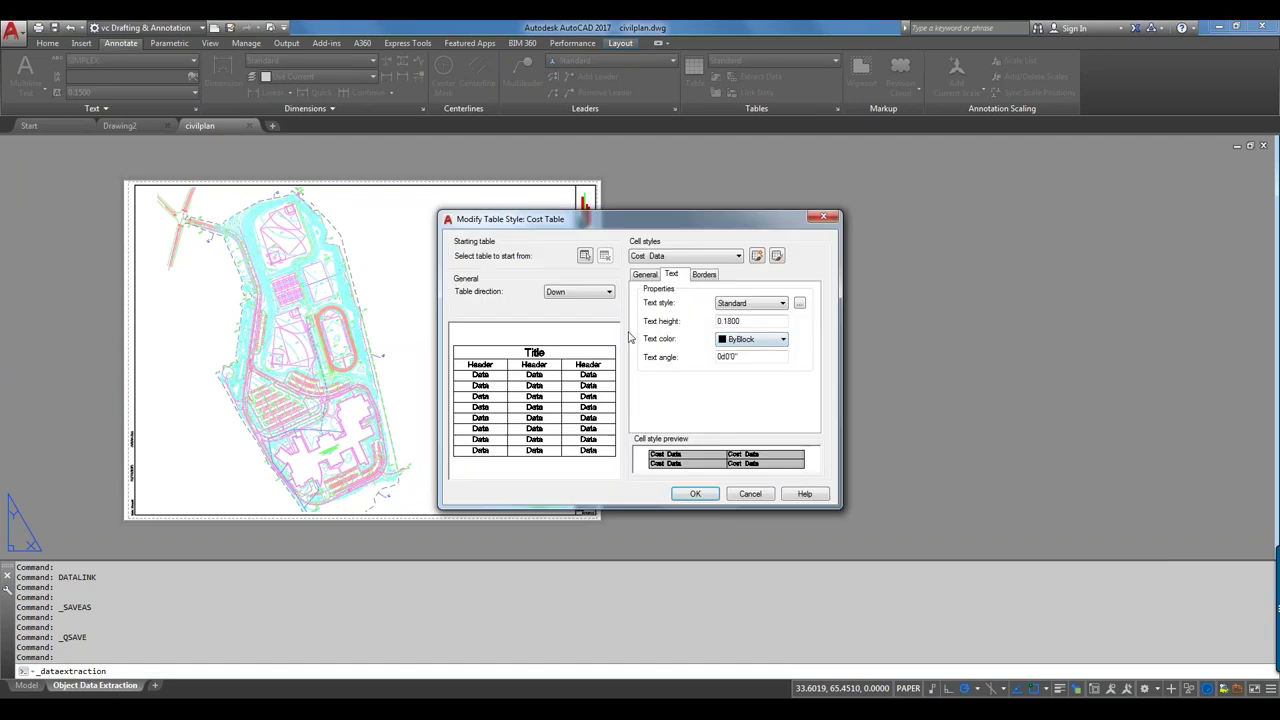
- Review the Header cell style's settings, then begin a new cell style in Cost Table
click(656, 257)
click(690, 290)
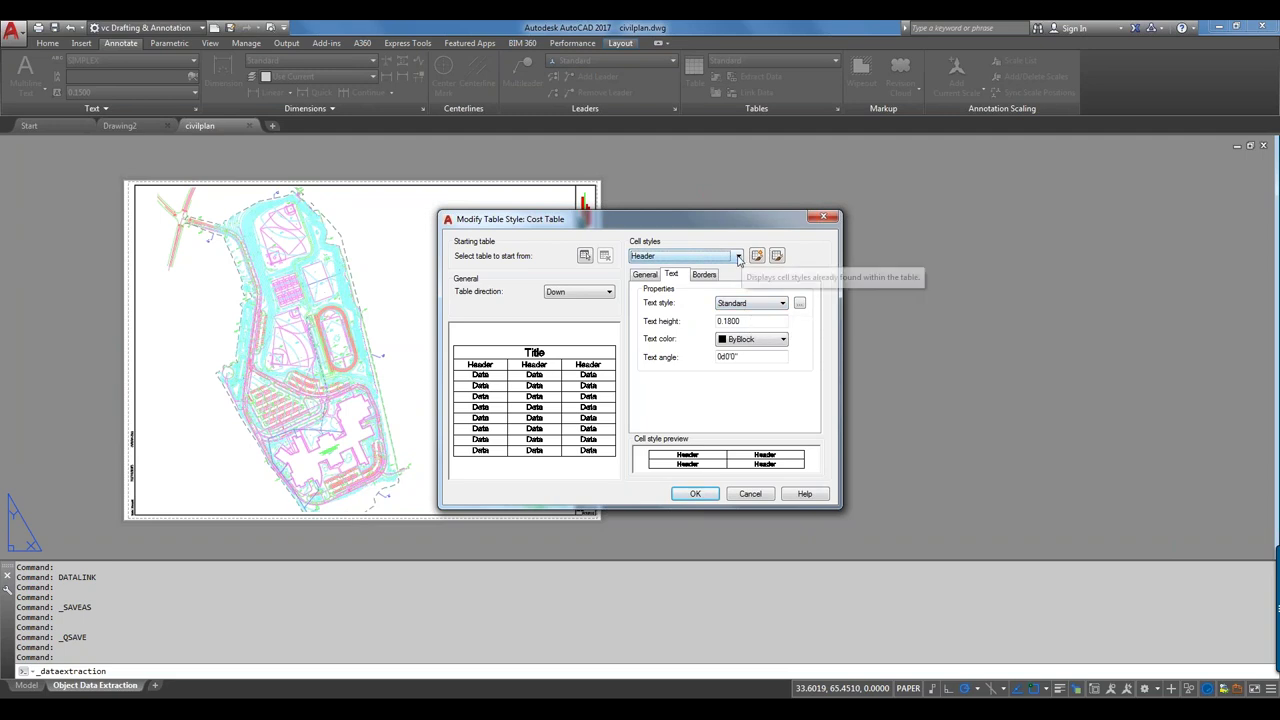
click(738, 256)
click(683, 324)
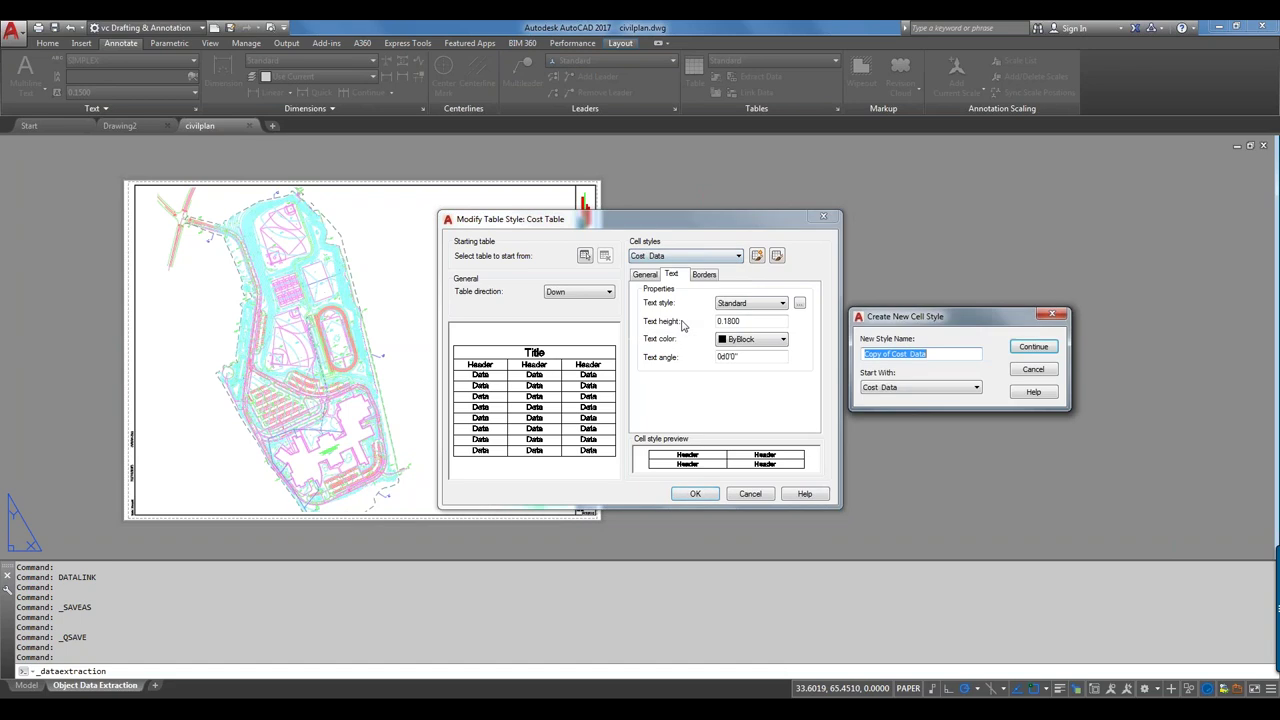
- Base the new cell style on Header and name it 'Cost Header'
right_click(880, 356)
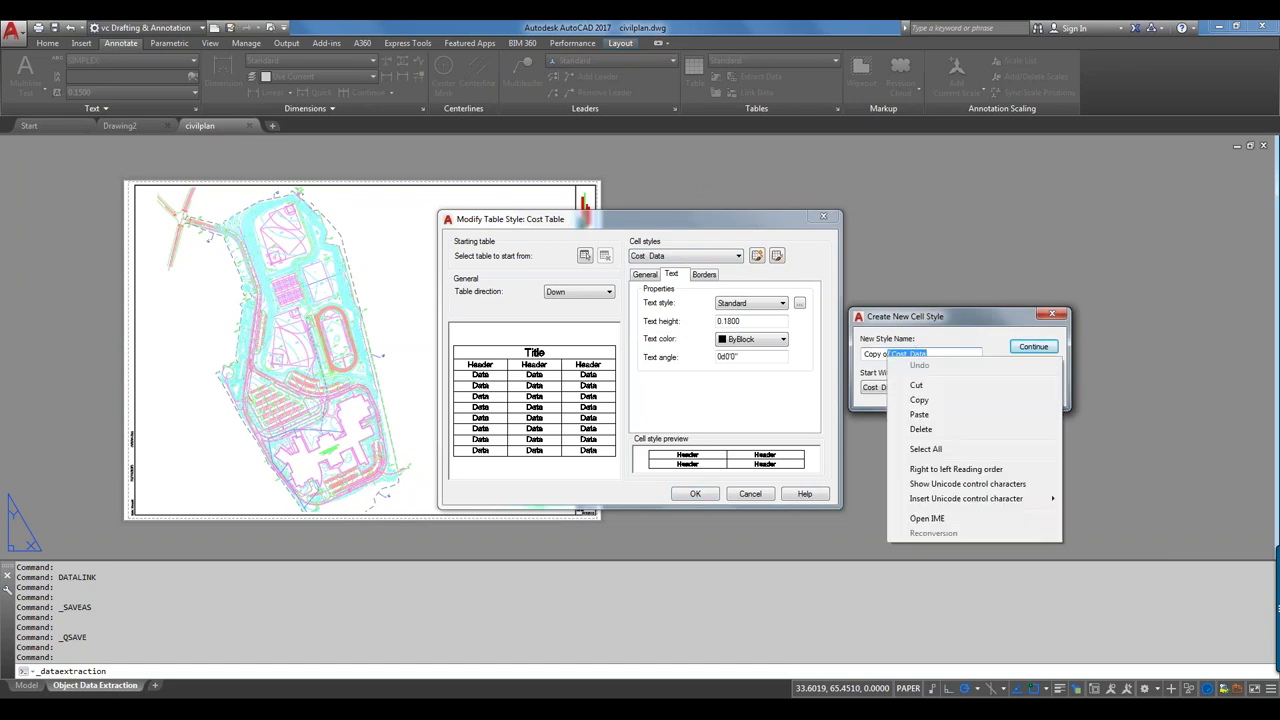
drag(932, 354, 888, 354)
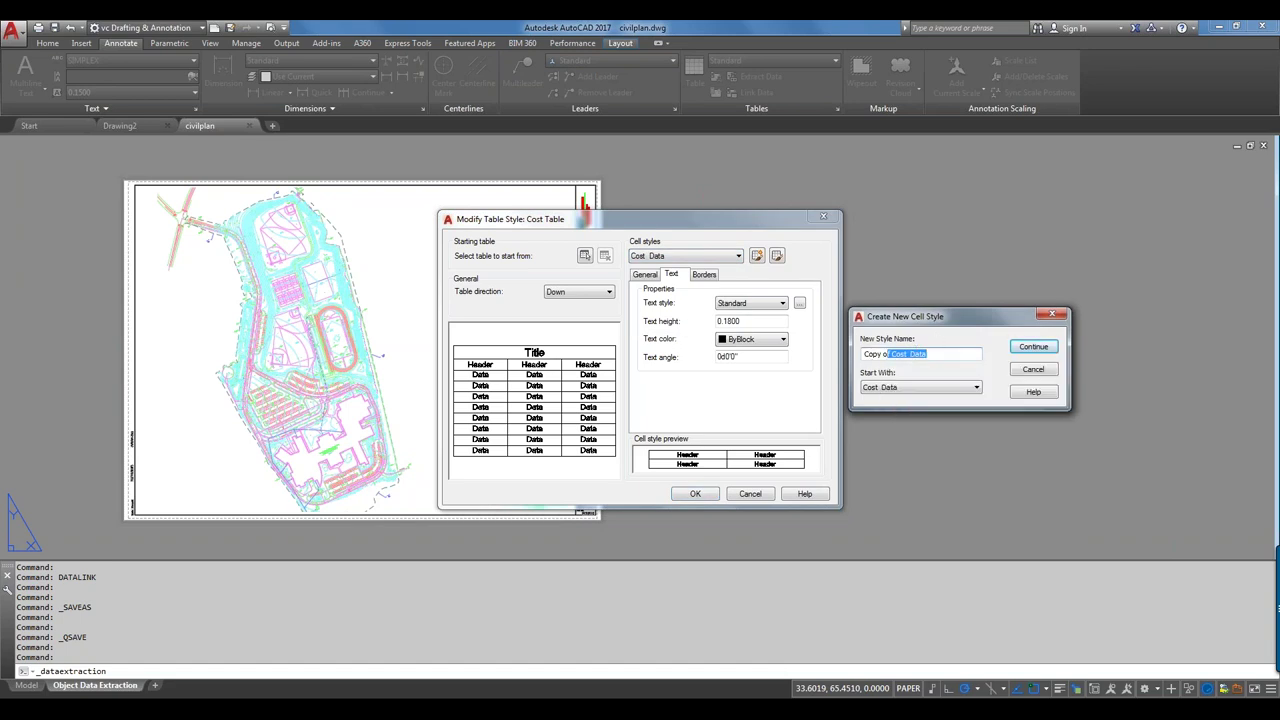
click(946, 388)
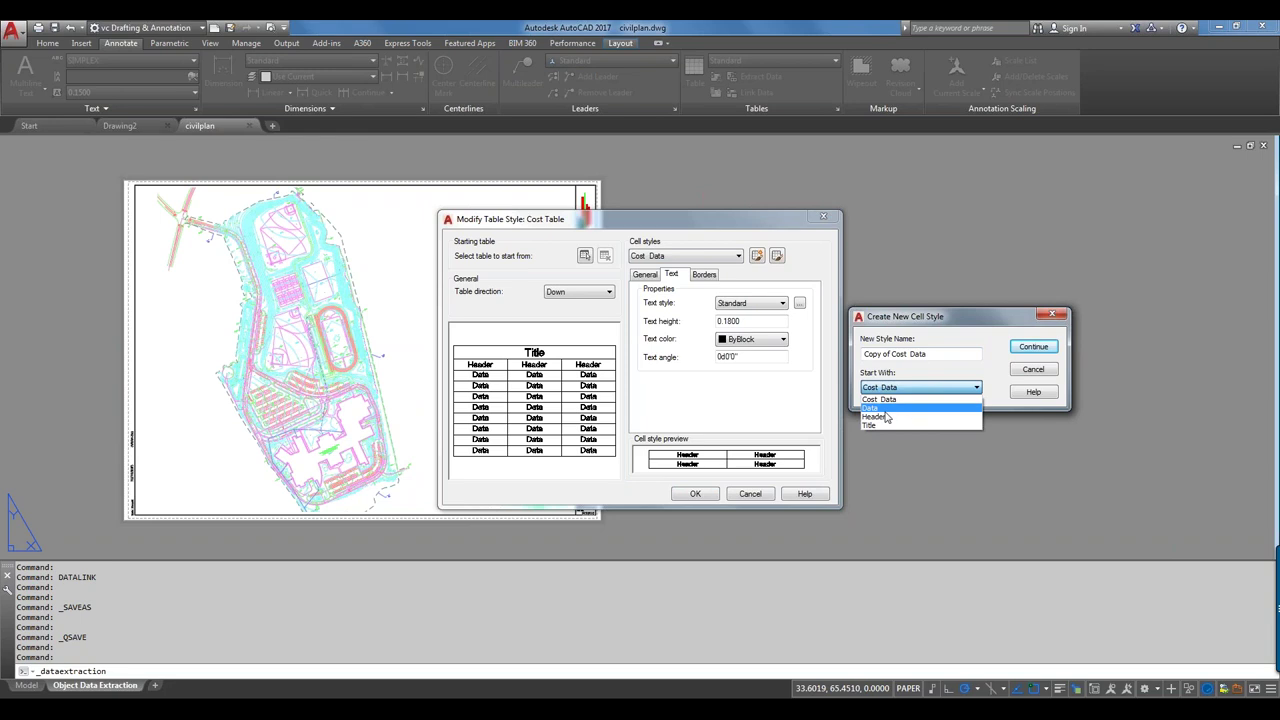
click(884, 416)
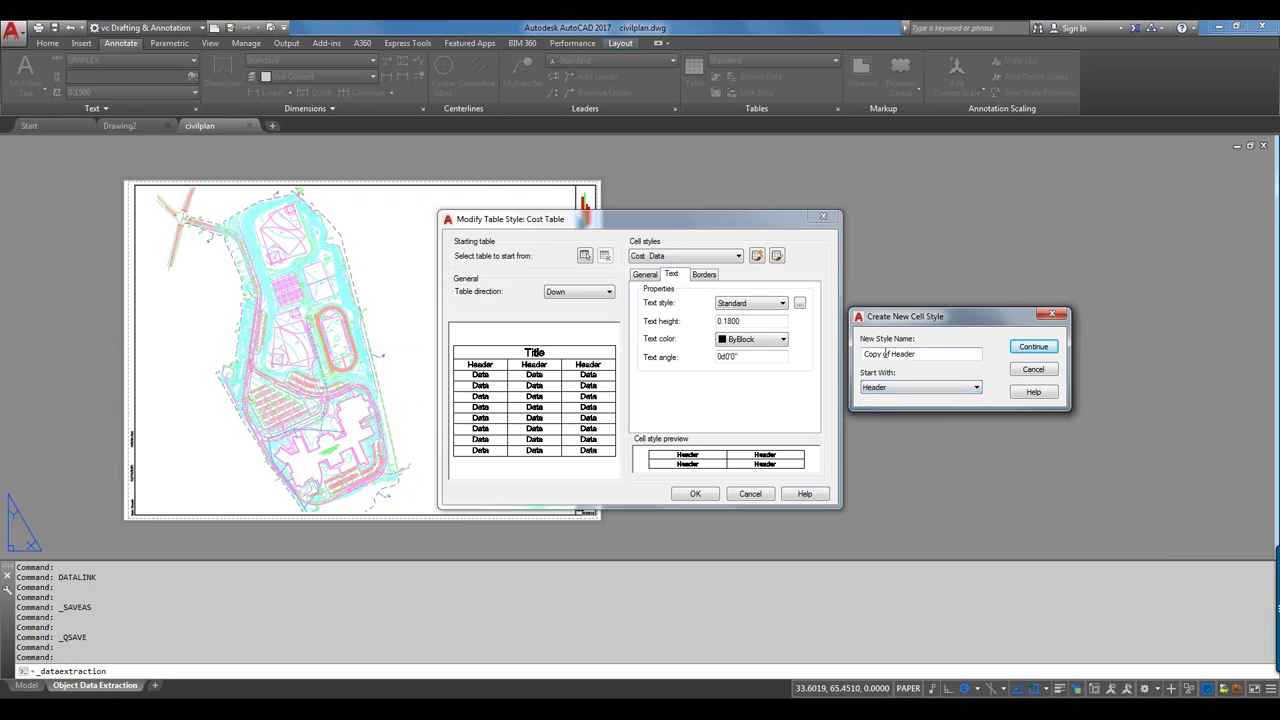
drag(885, 354, 864, 354)
key(Delete)
key(Delete)
key(Delete)
key(Delete)
text(Cost)
click(1051, 352)
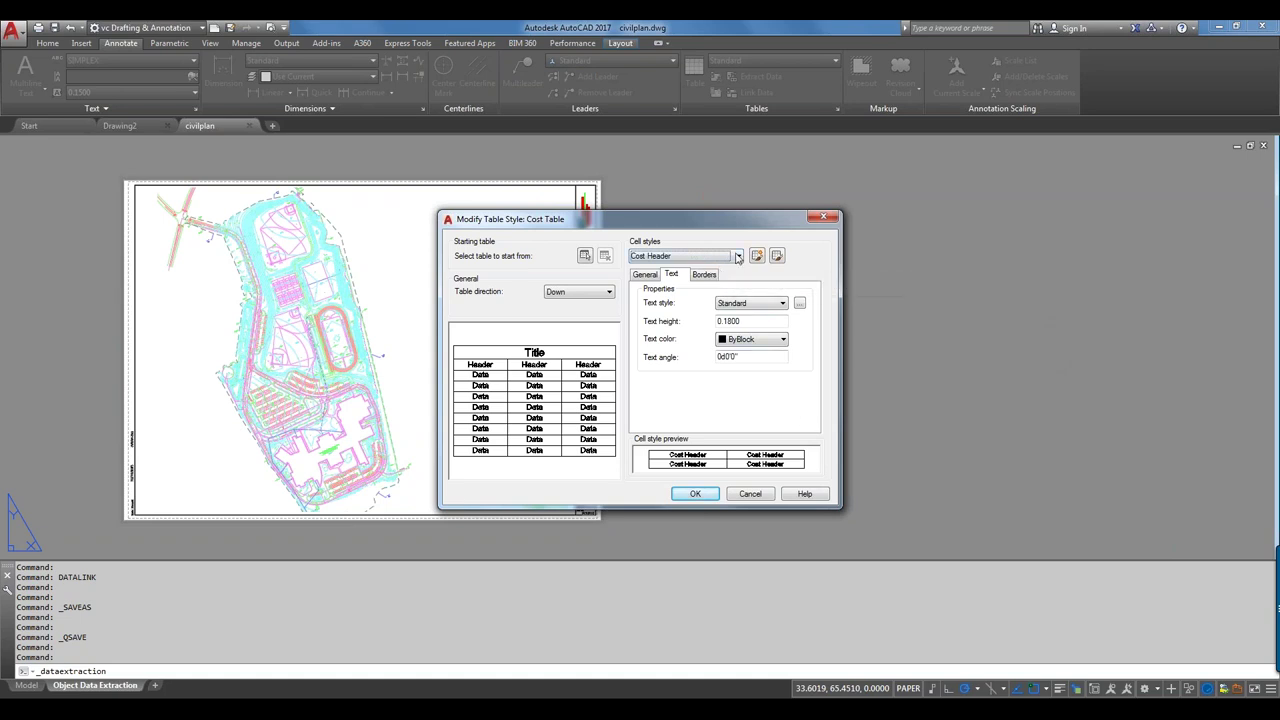
click(739, 257)
- Start another cell style based on Title, replacing 'Copy of' in its name with 'Cost'
click(693, 340)
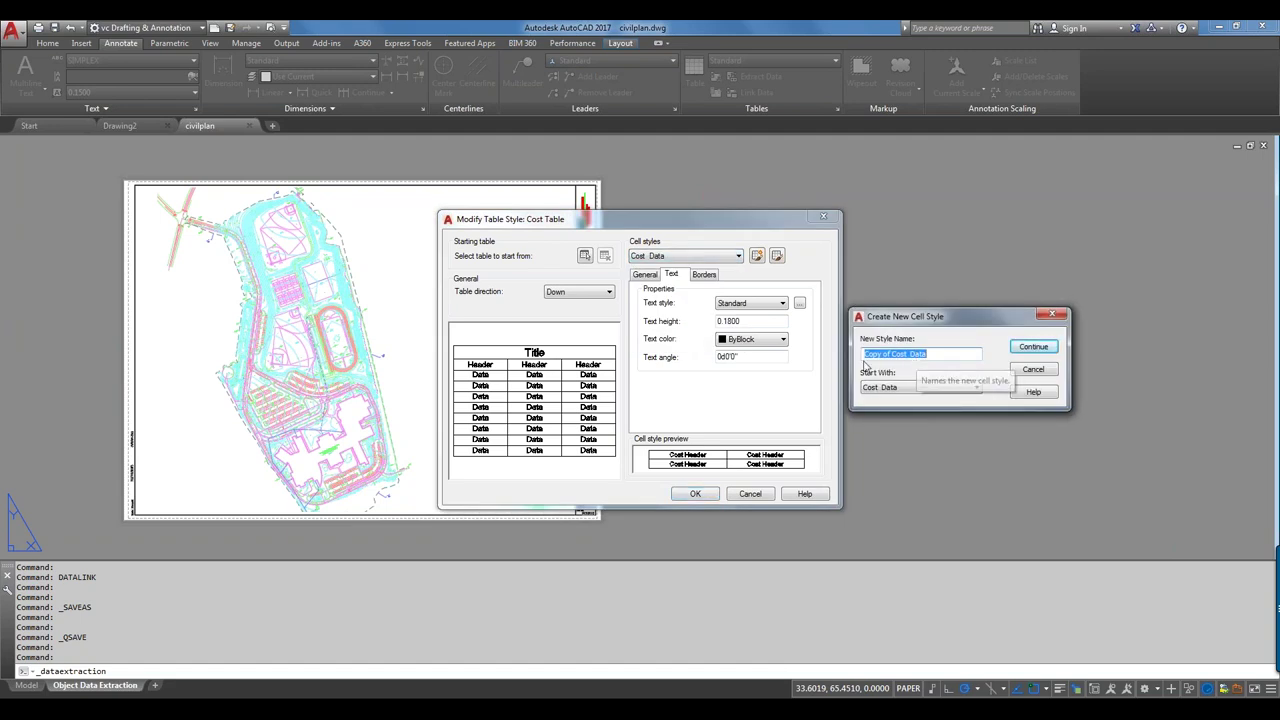
click(930, 388)
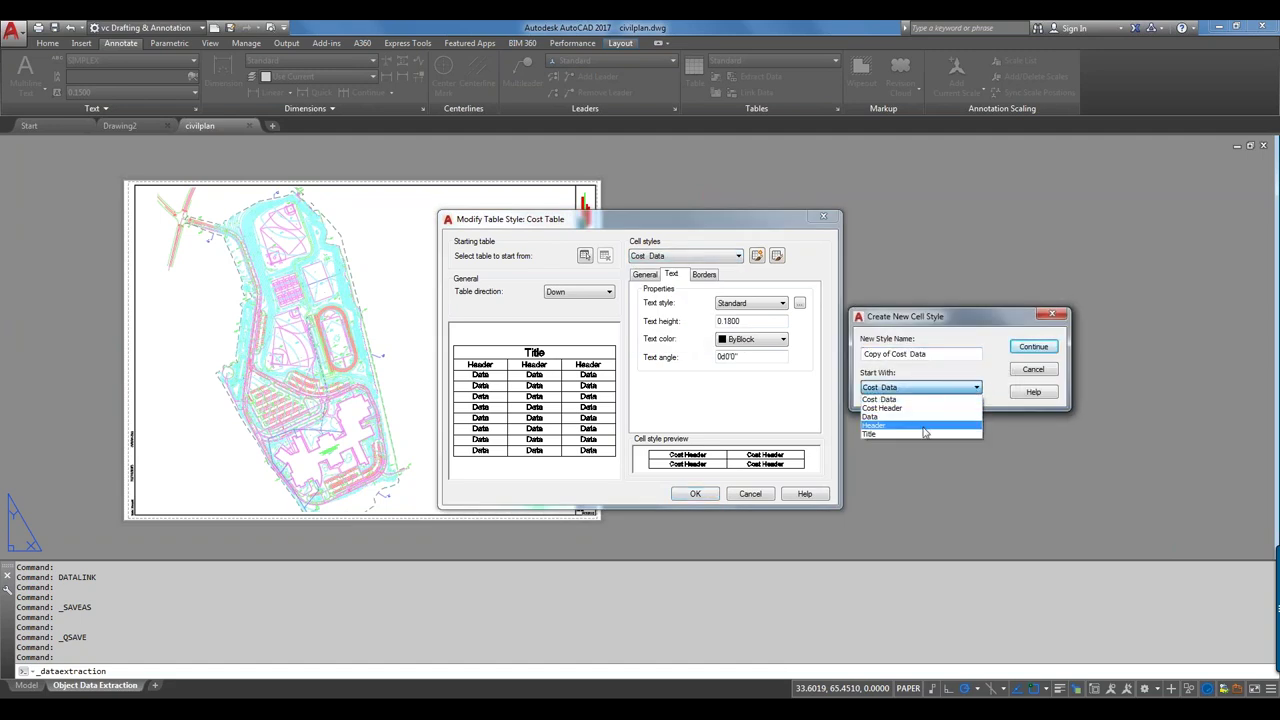
click(919, 433)
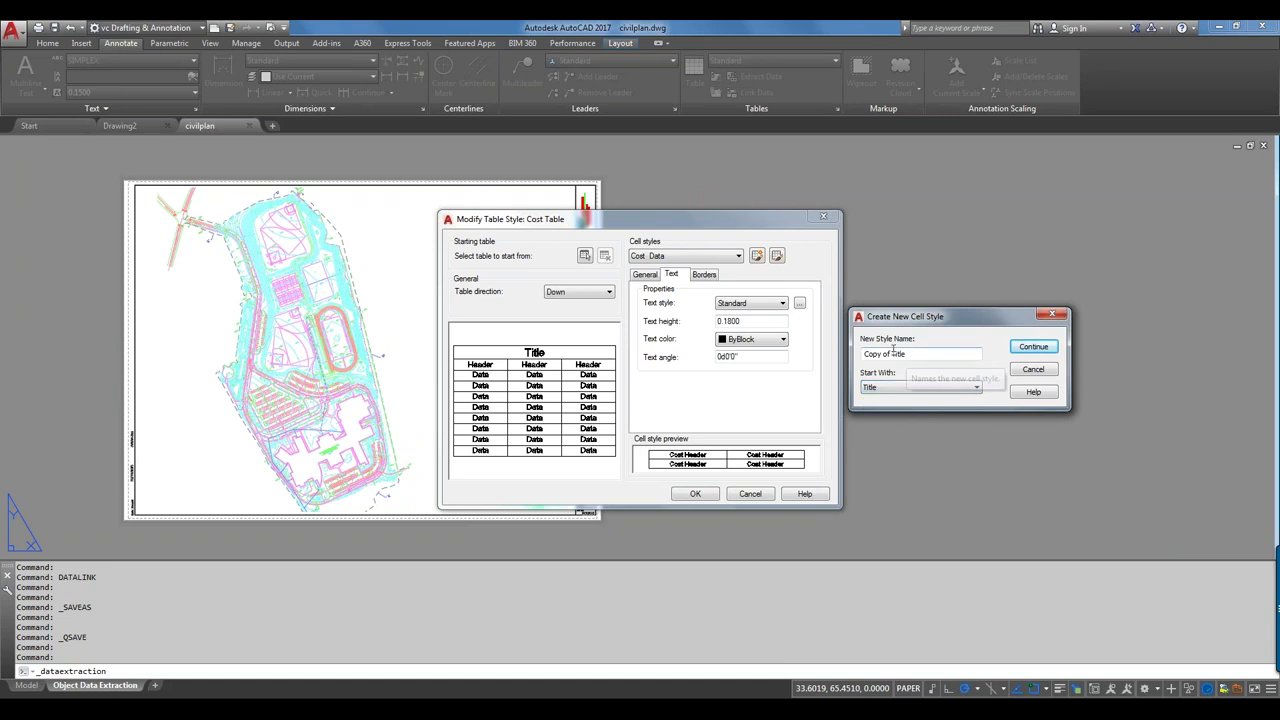
drag(890, 354, 864, 354)
text(Cost)
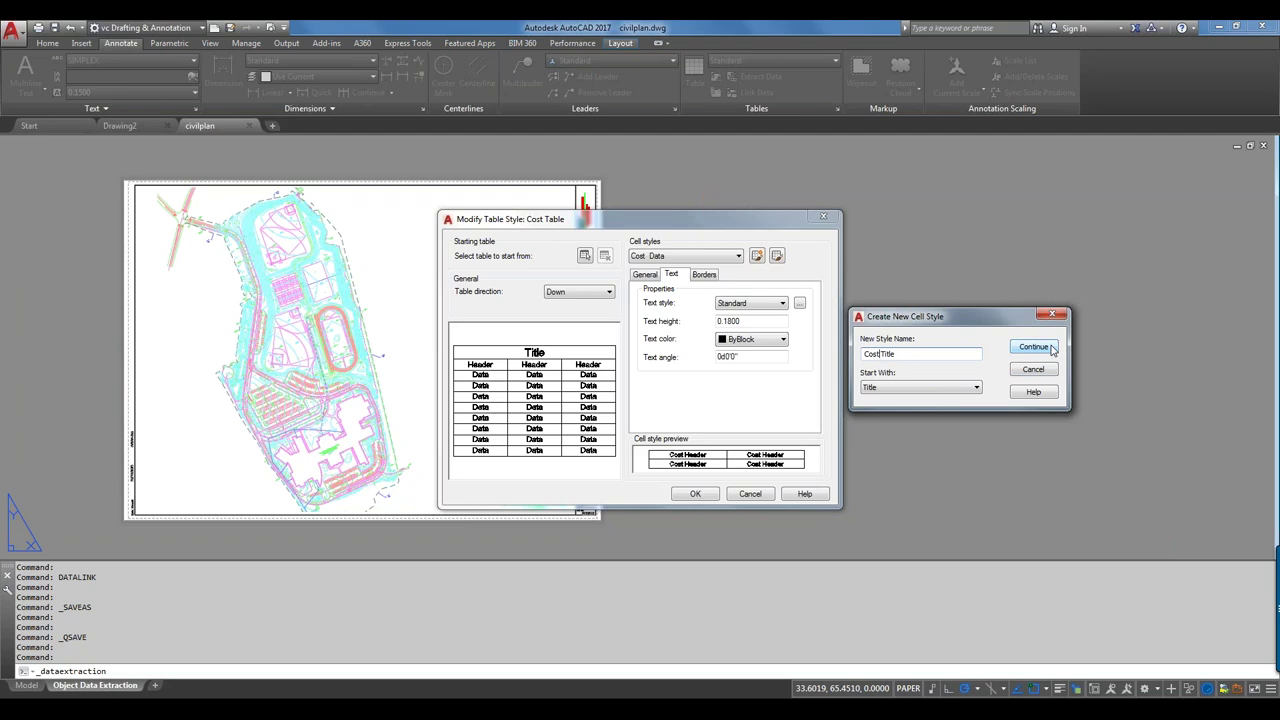
- Create the Cost Title cell style and give Cost Header cells double-line outside borders
click(1050, 348)
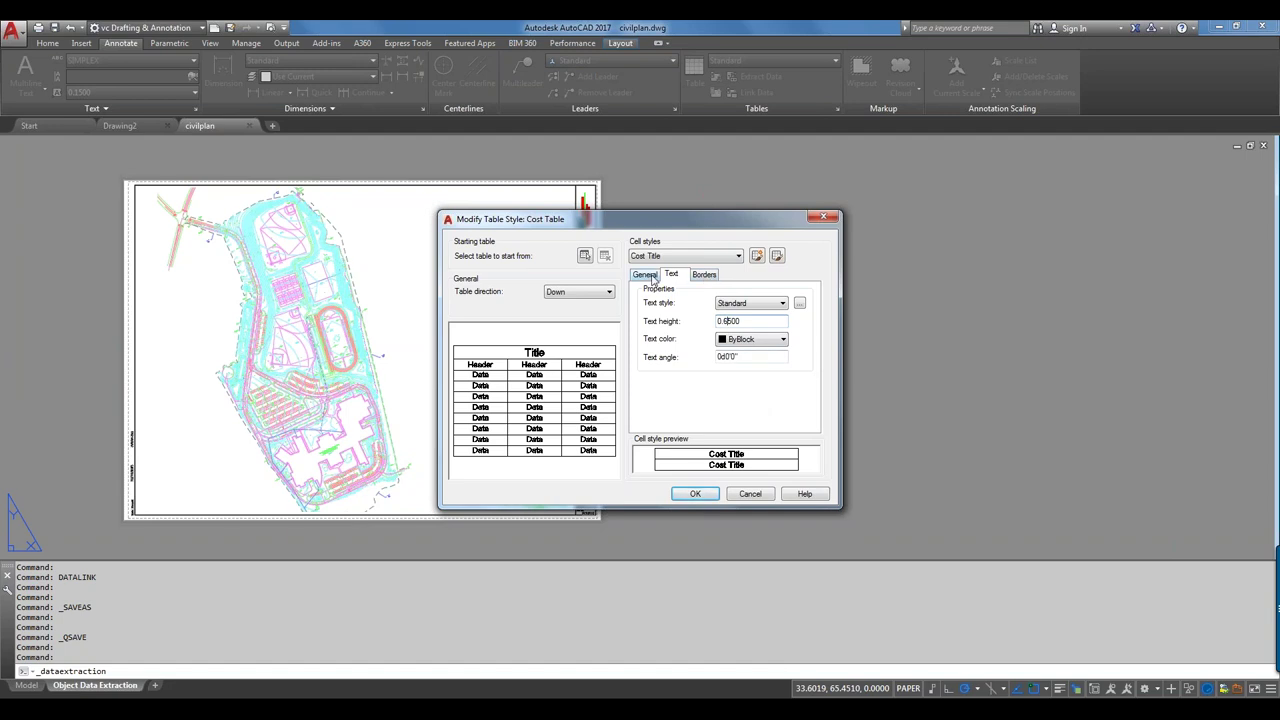
click(662, 257)
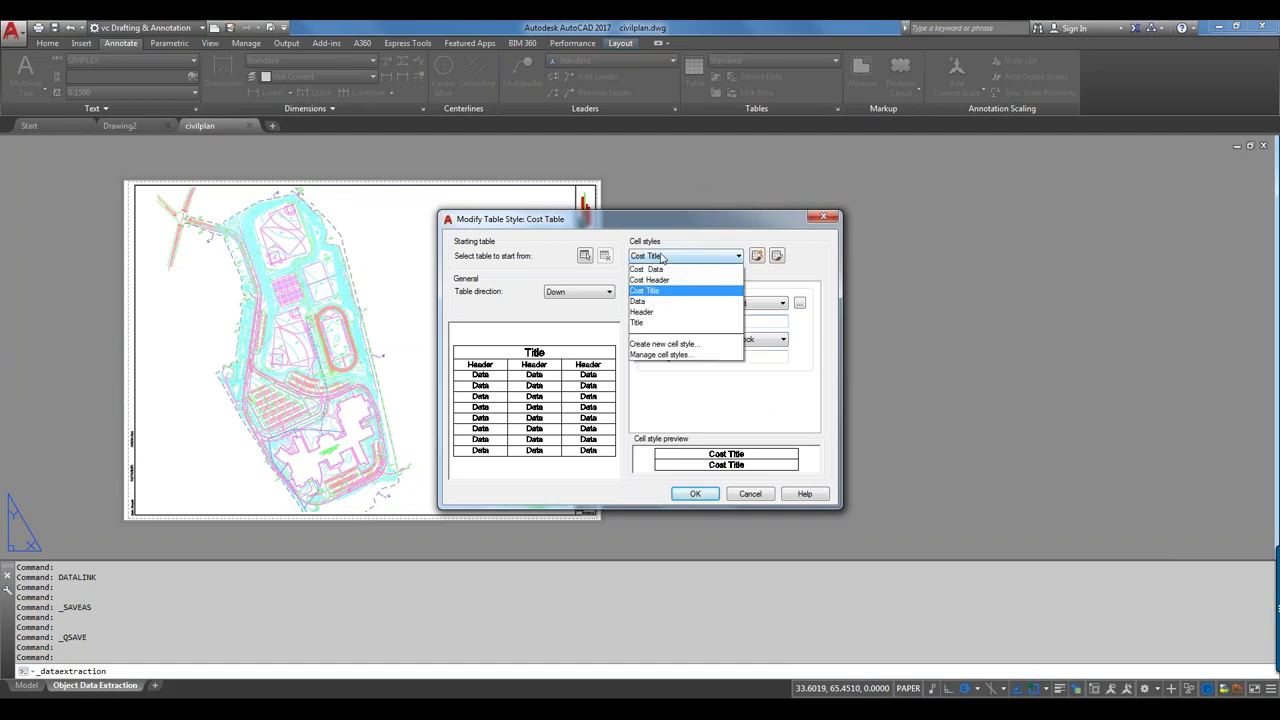
click(670, 280)
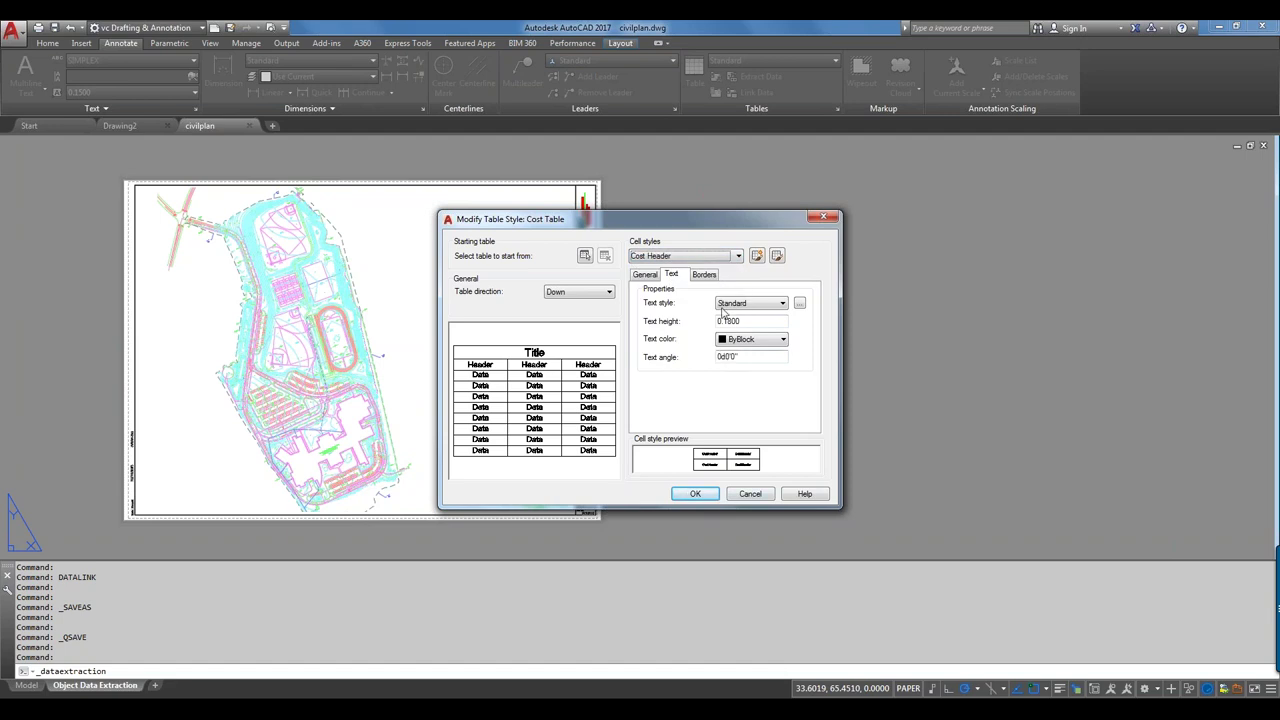
click(705, 275)
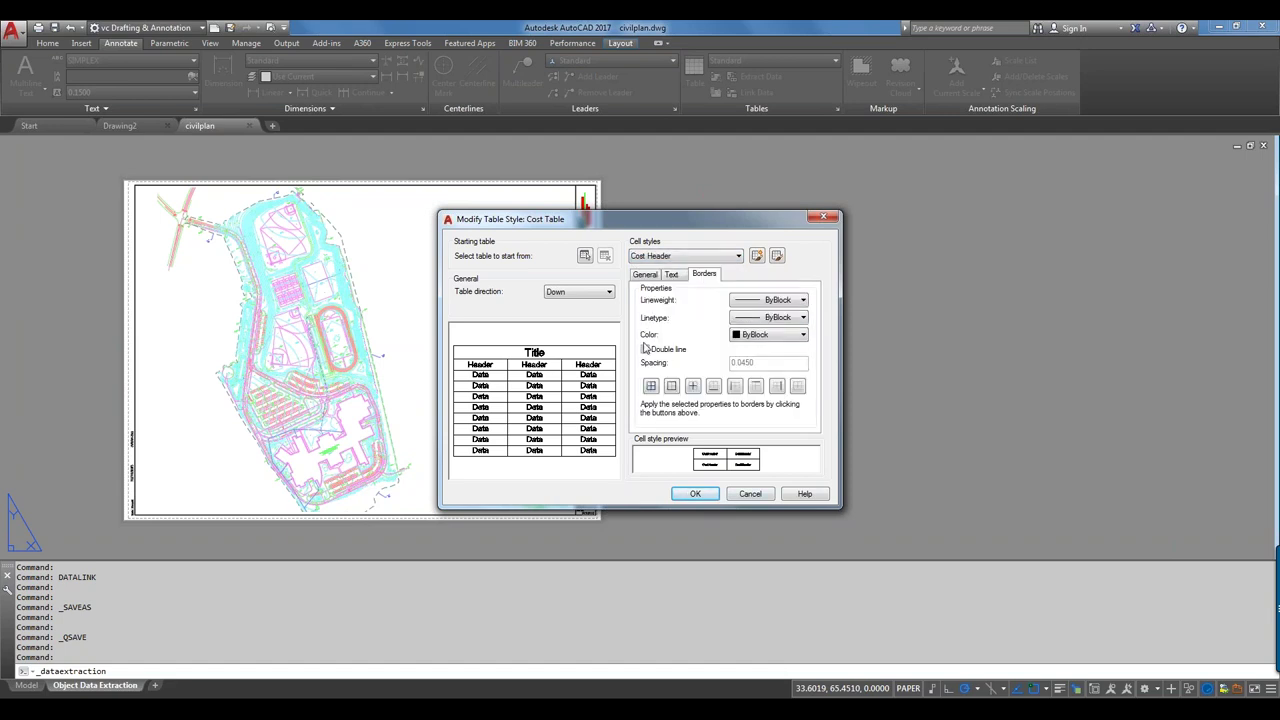
click(645, 349)
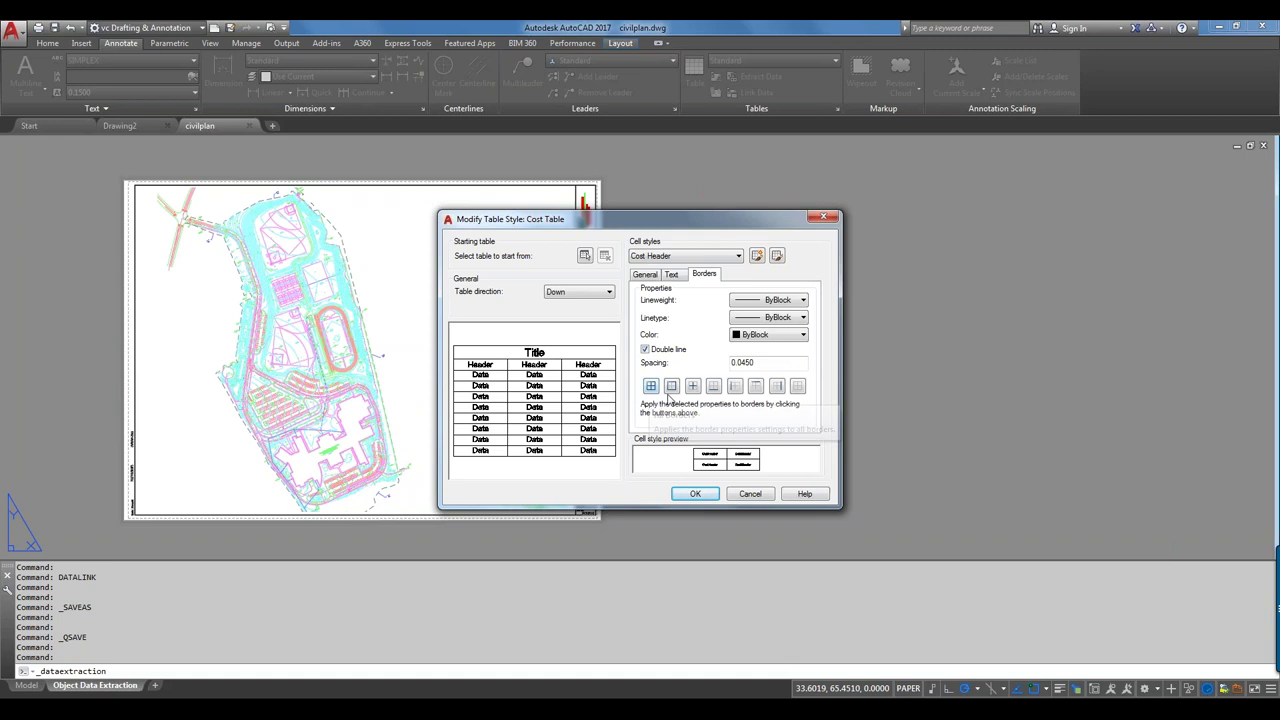
click(670, 385)
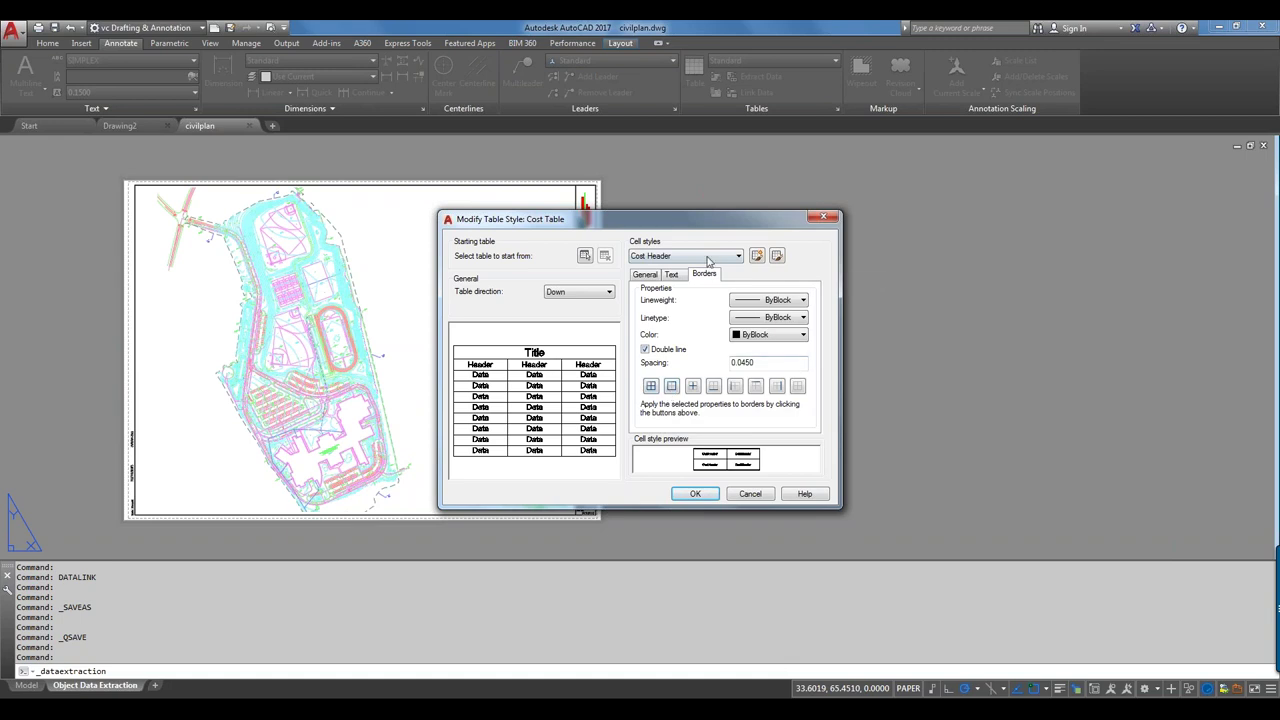
click(697, 494)
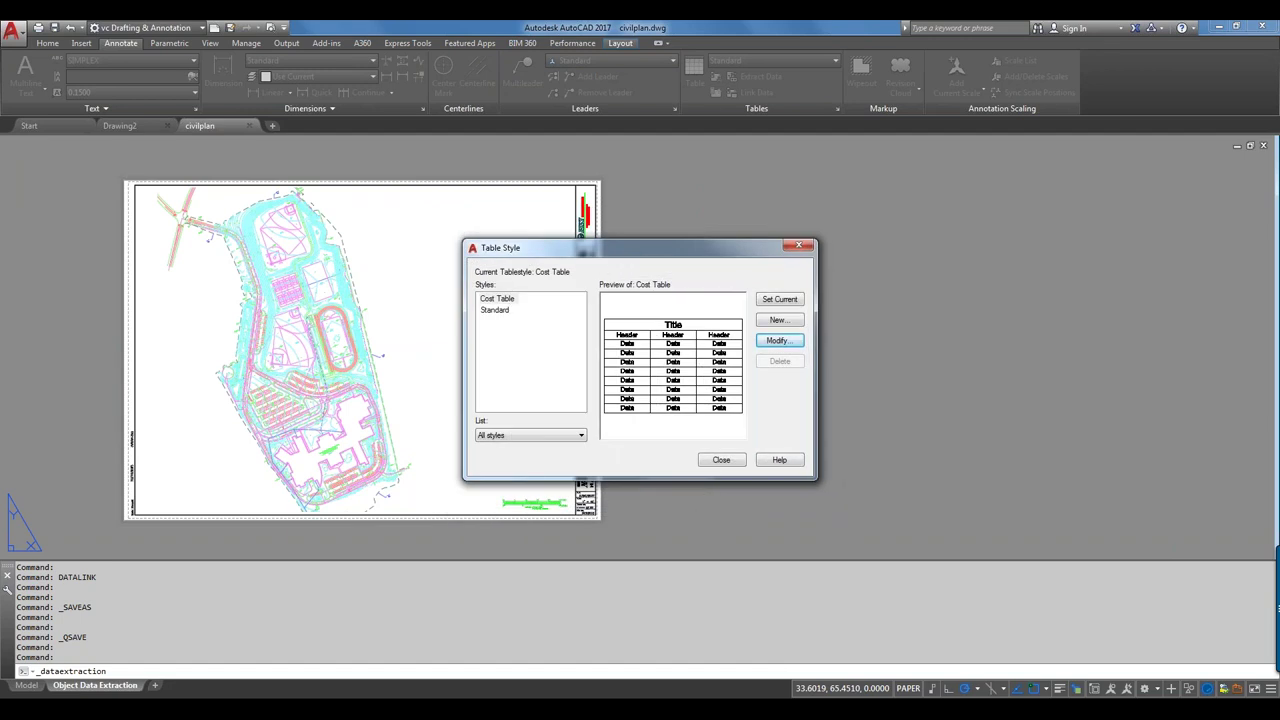
- Step the extraction wizard back to Refine Data, dismissing the non-uniformly scaled blocks warning
click(724, 459)
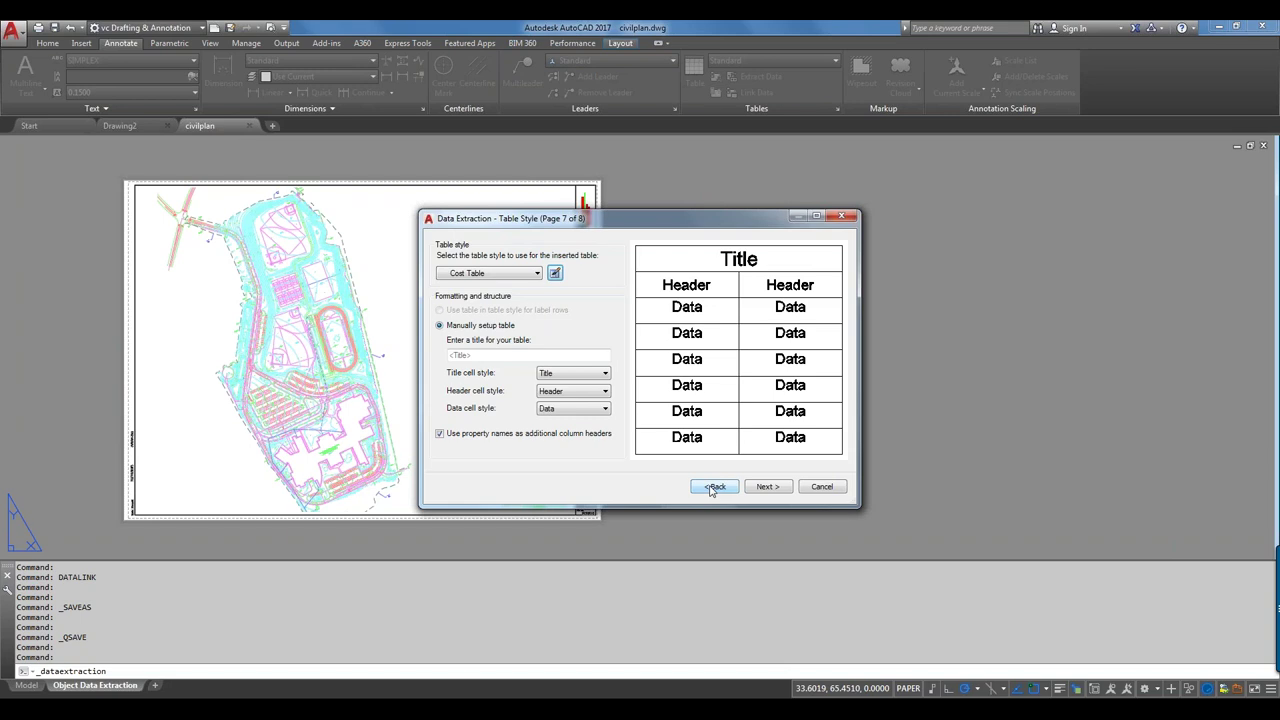
click(712, 488)
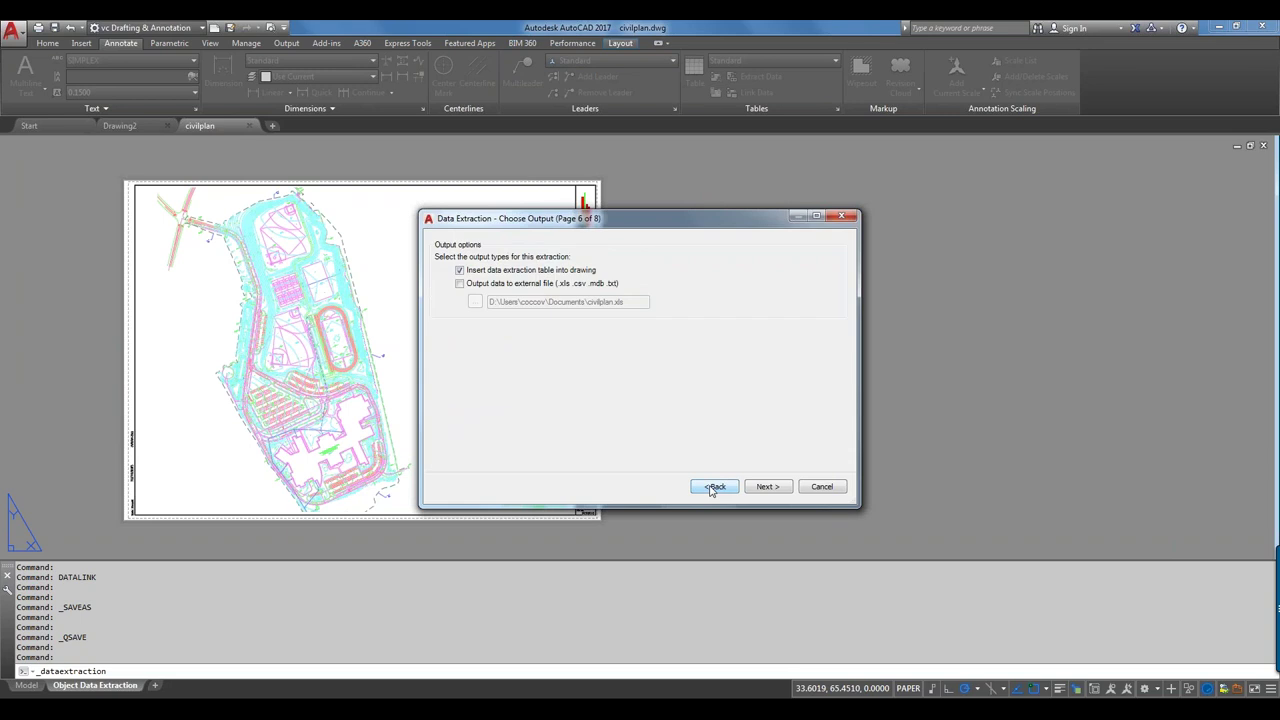
click(712, 488)
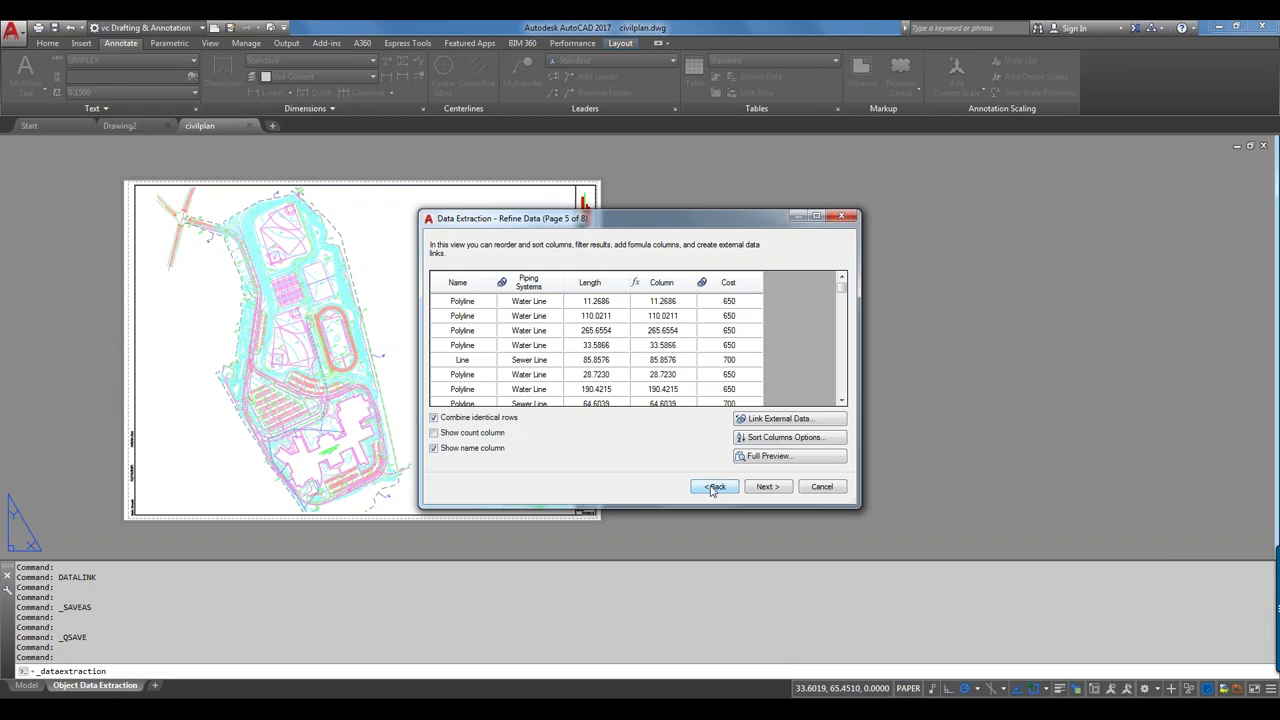
click(712, 488)
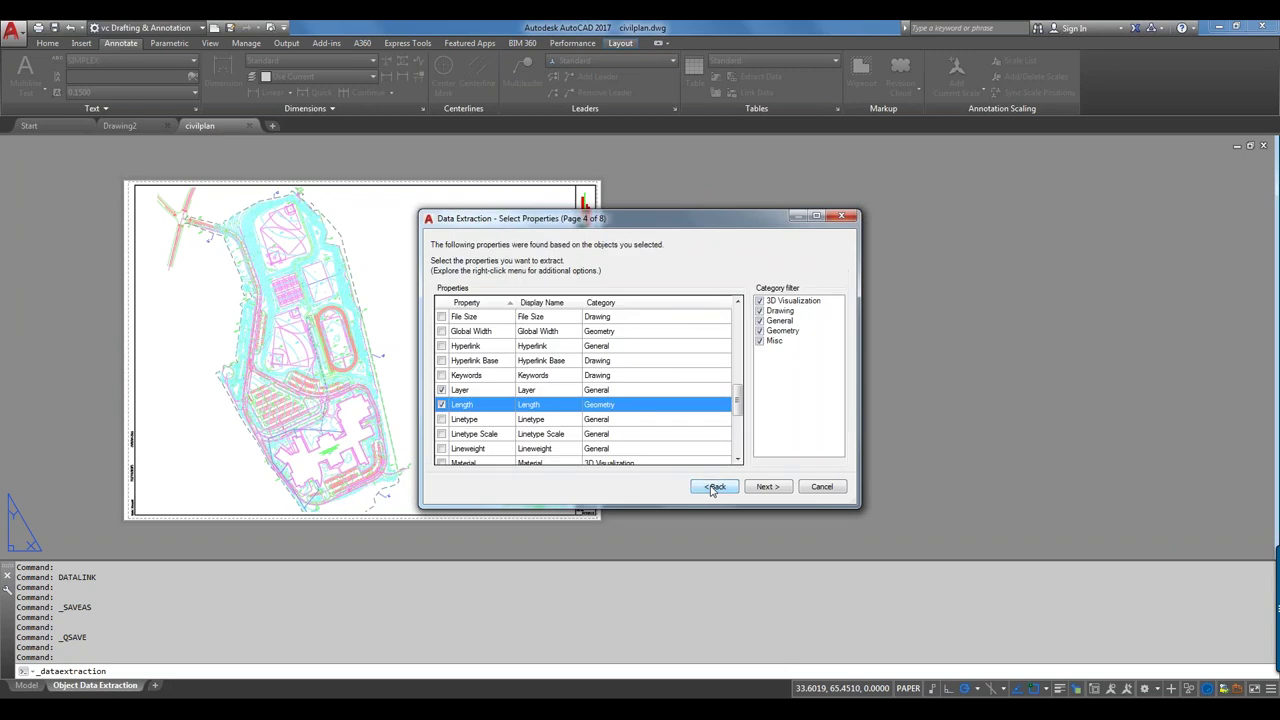
click(776, 490)
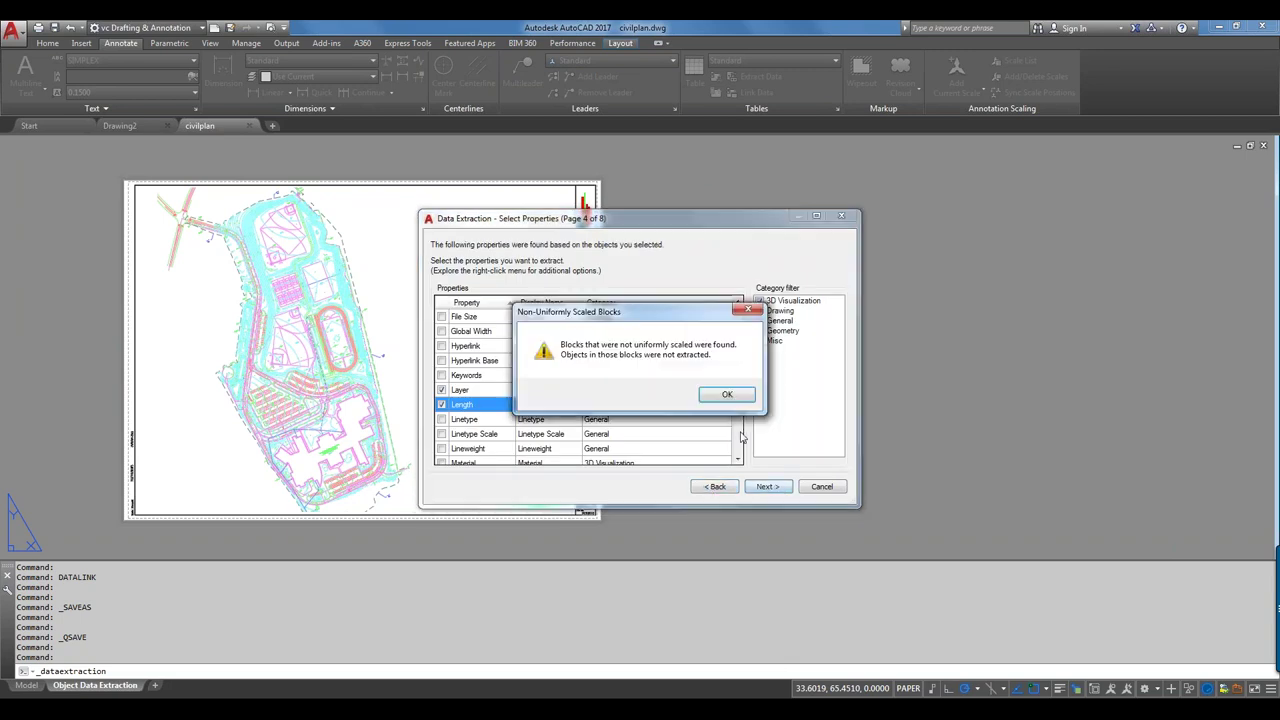
click(738, 395)
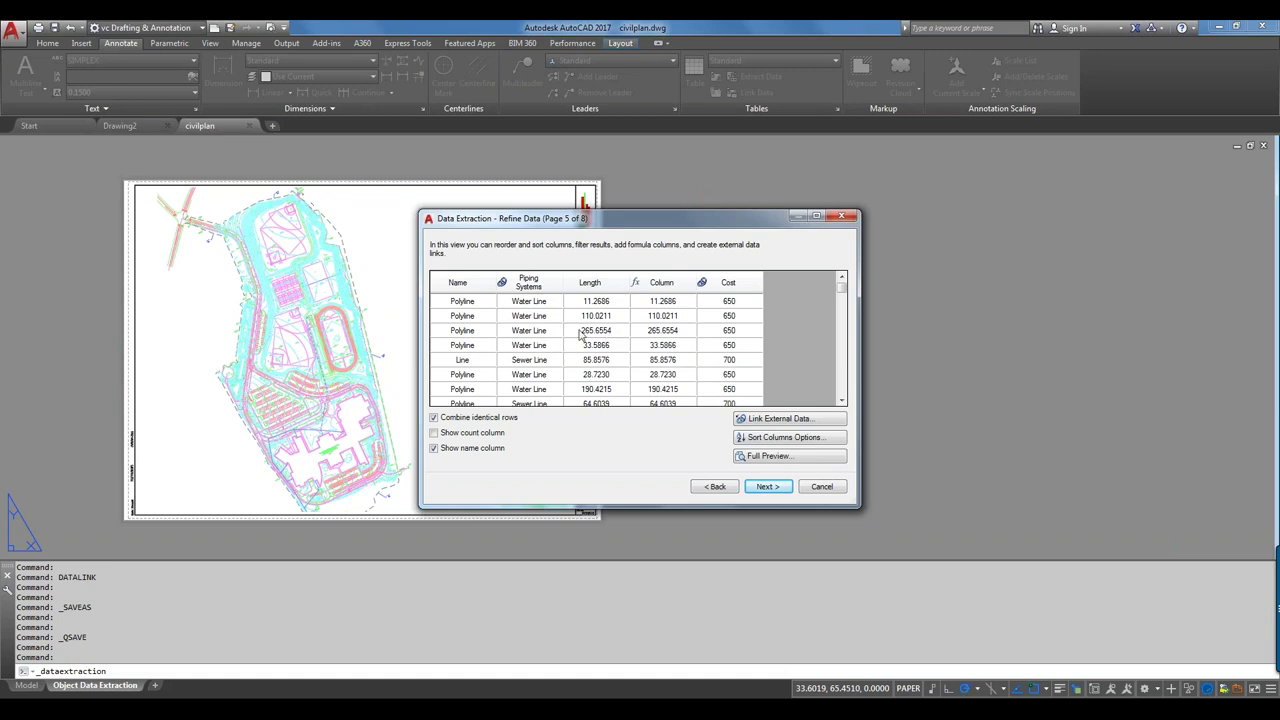
click(776, 422)
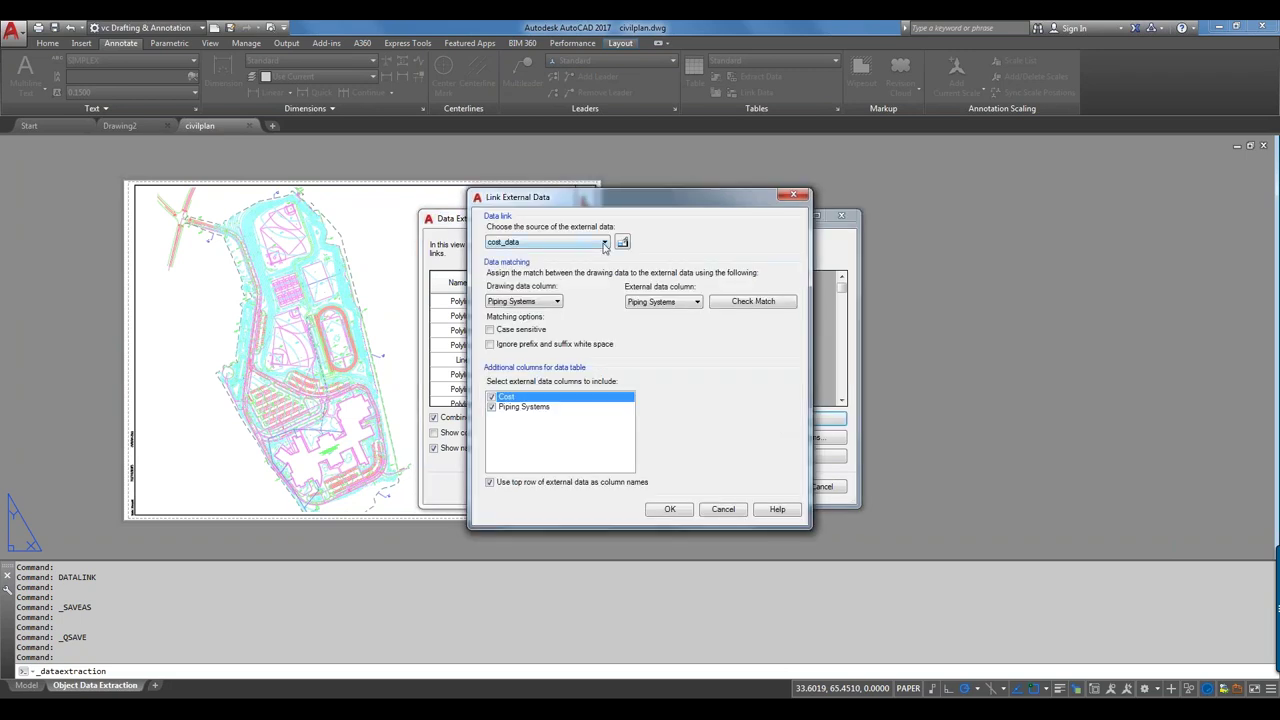
click(722, 509)
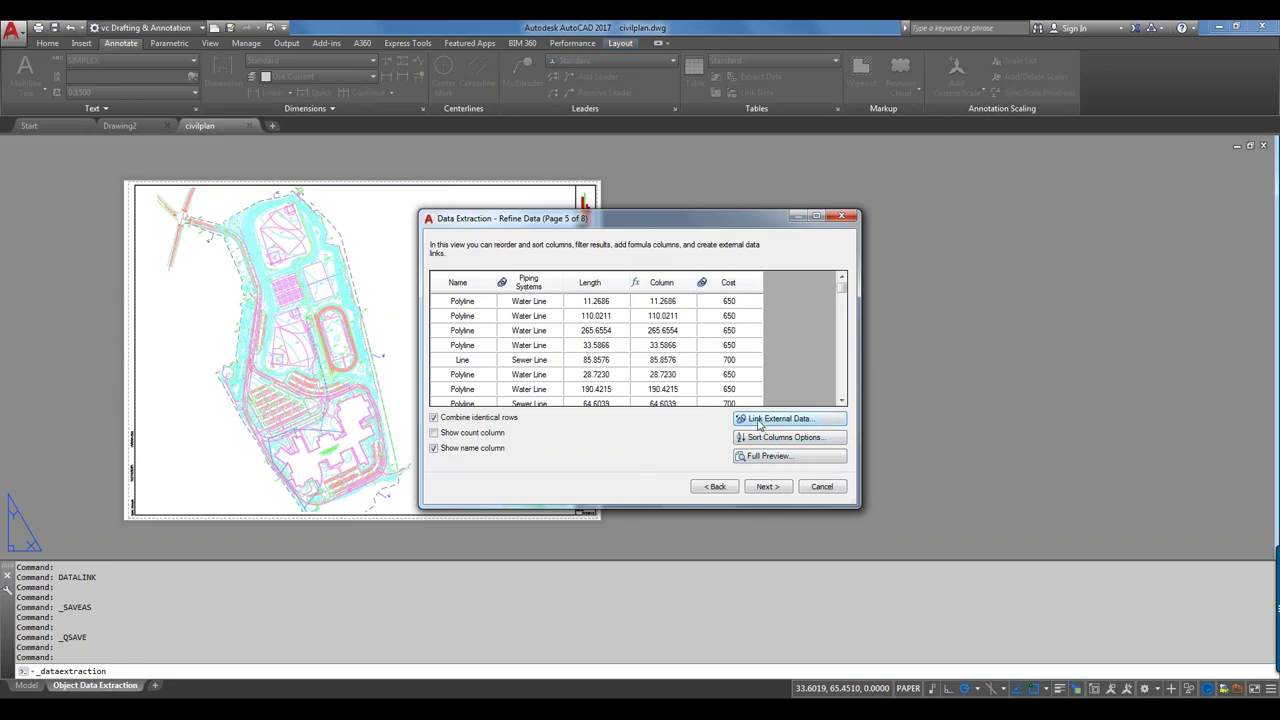
right_click(530, 295)
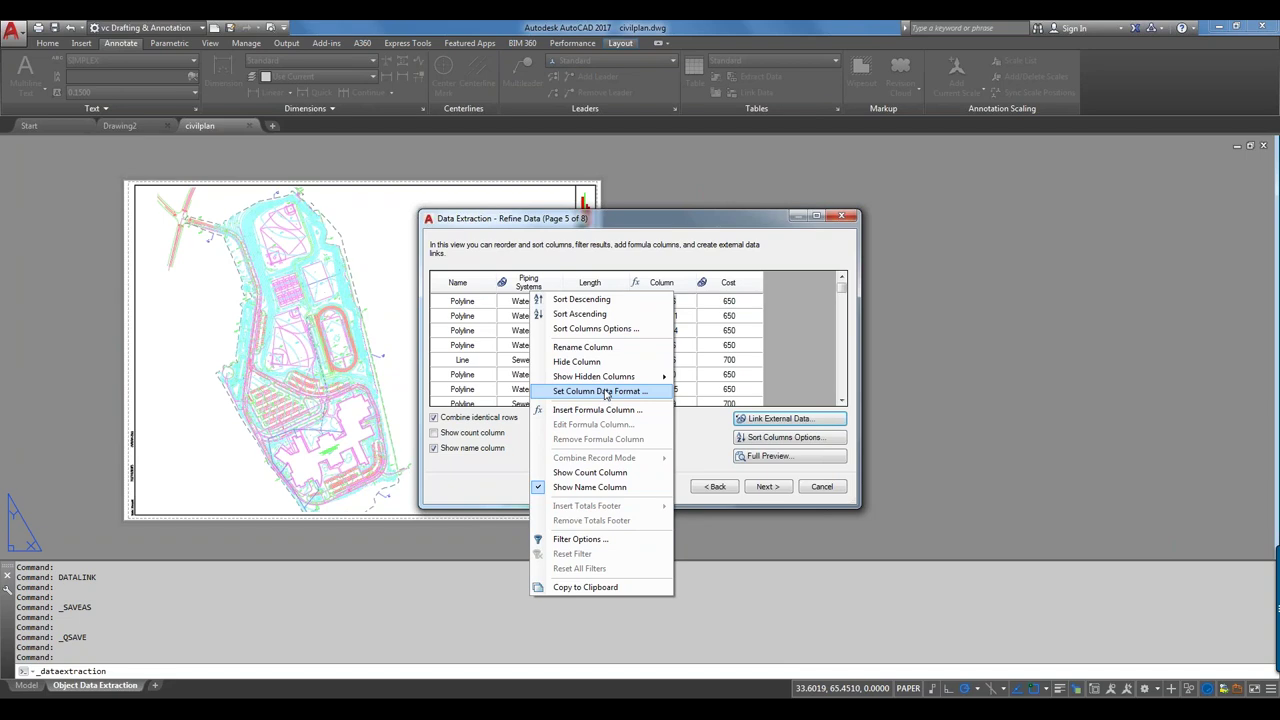
mouse_move(607, 383)
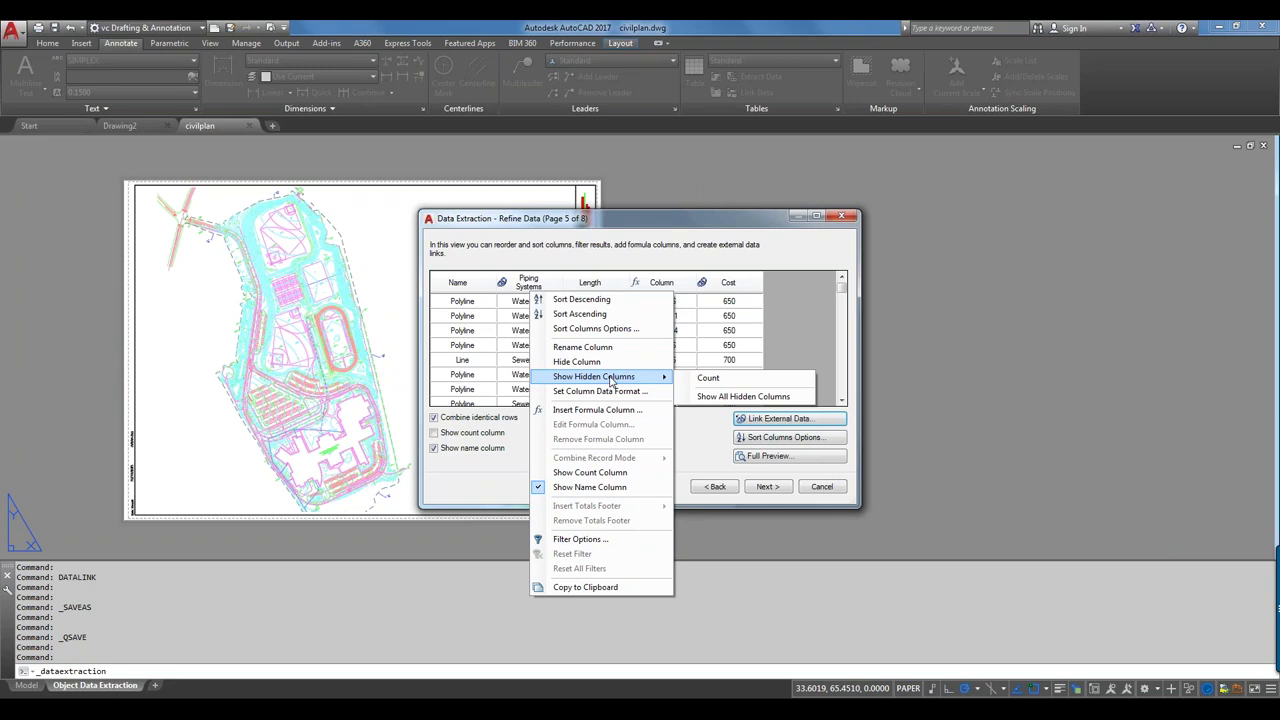
key(Up)
key(Up)
key(Up)
key(Up)
key(Up)
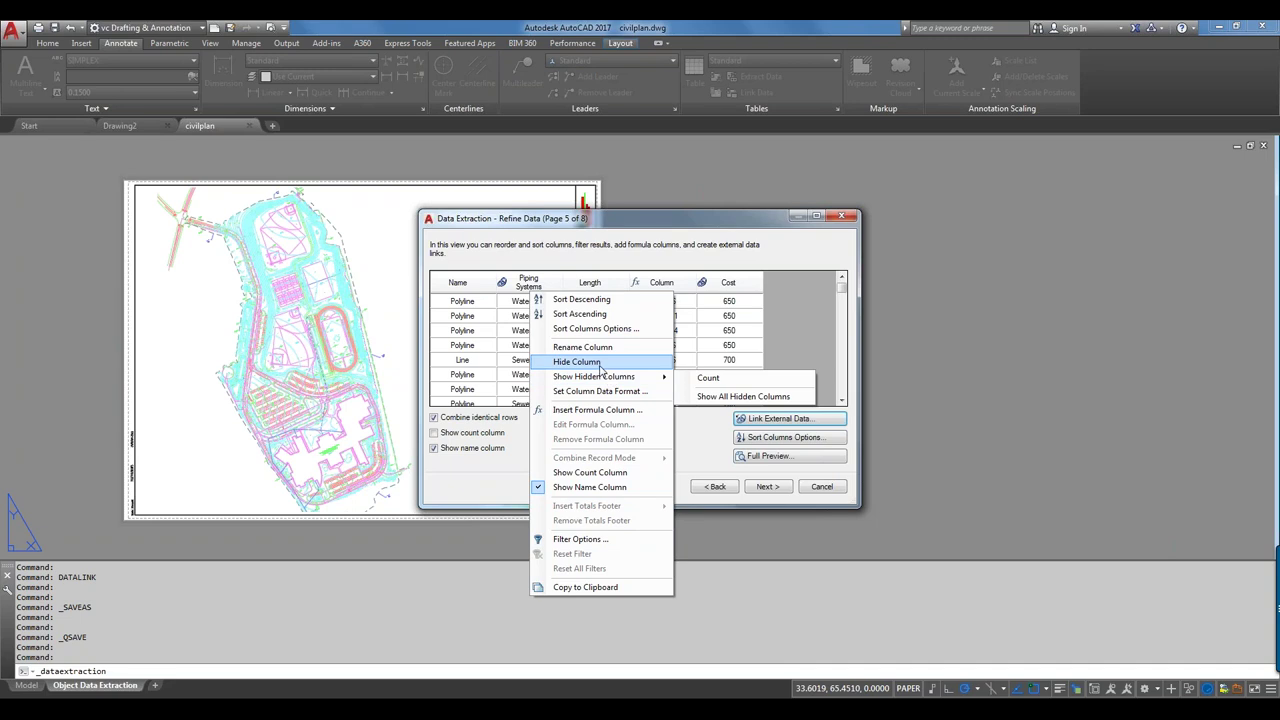
key(Escape)
right_click(581, 281)
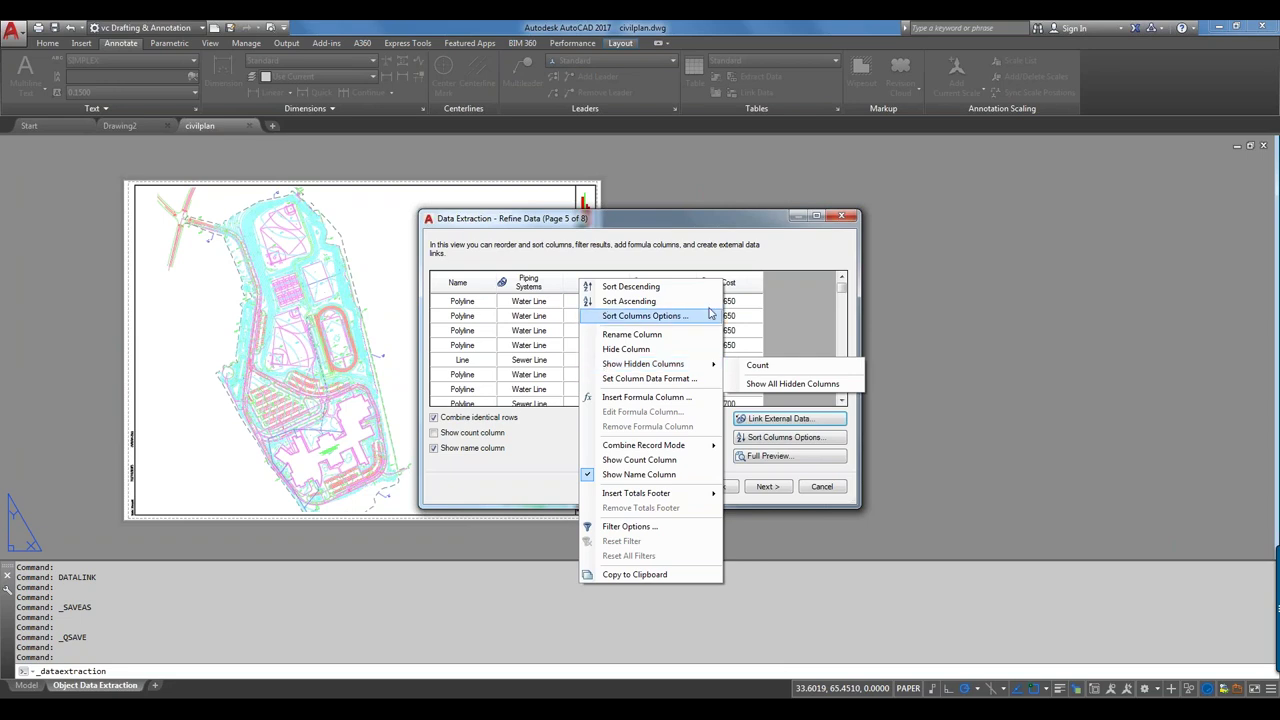
key(Escape)
mouse_move(842, 287)
mouse_down()
mouse_move(844, 402)
mouse_move(842, 286)
mouse_up()
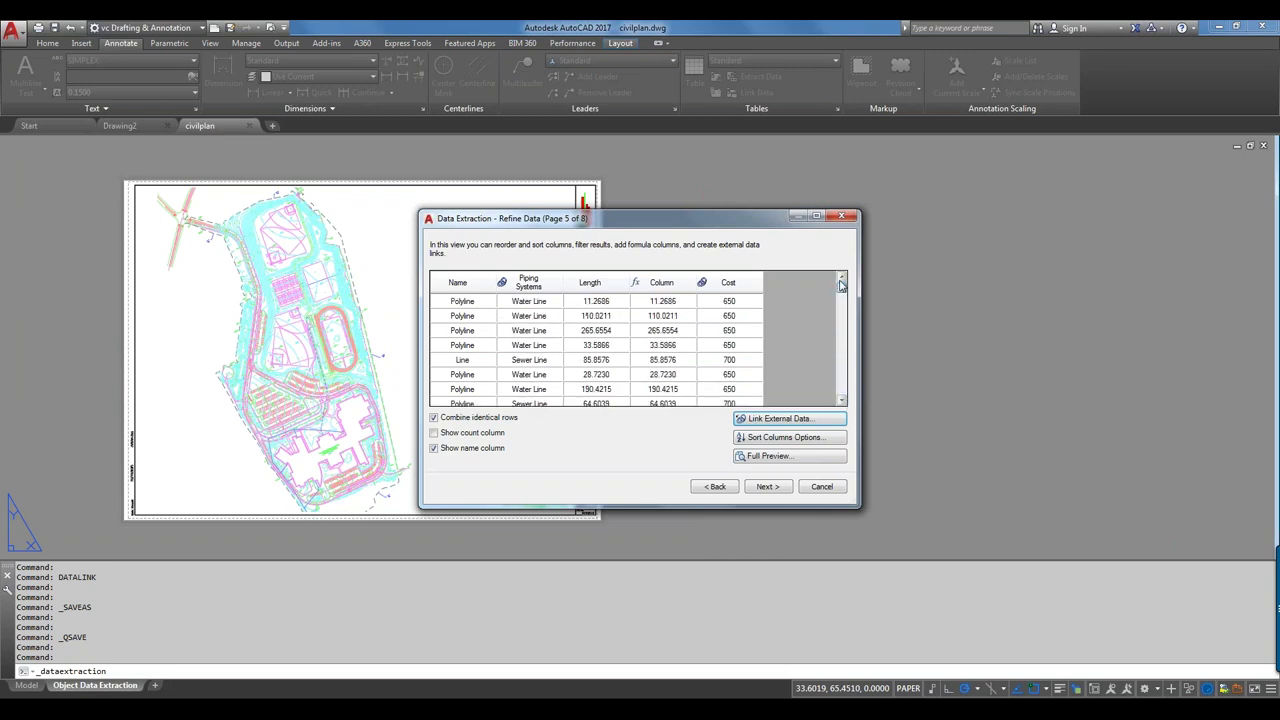
- Set the Length column's combine record mode to Sum Values
right_click(615, 288)
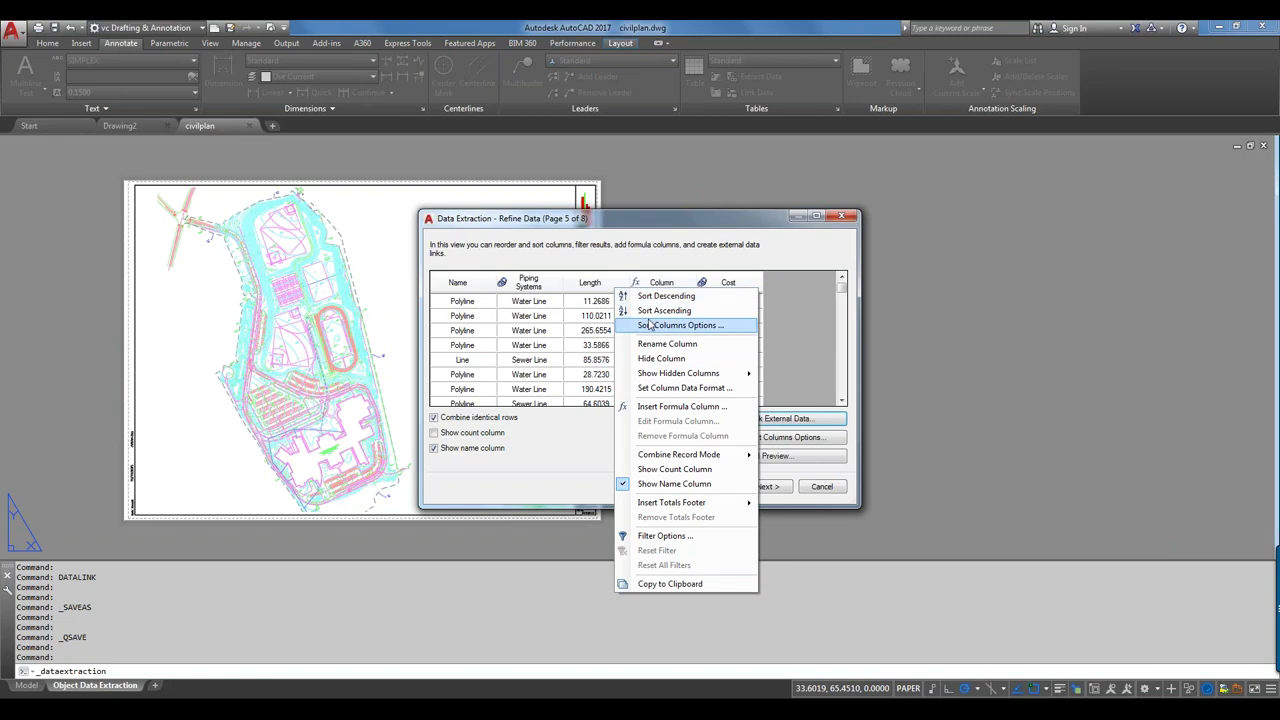
mouse_move(670, 456)
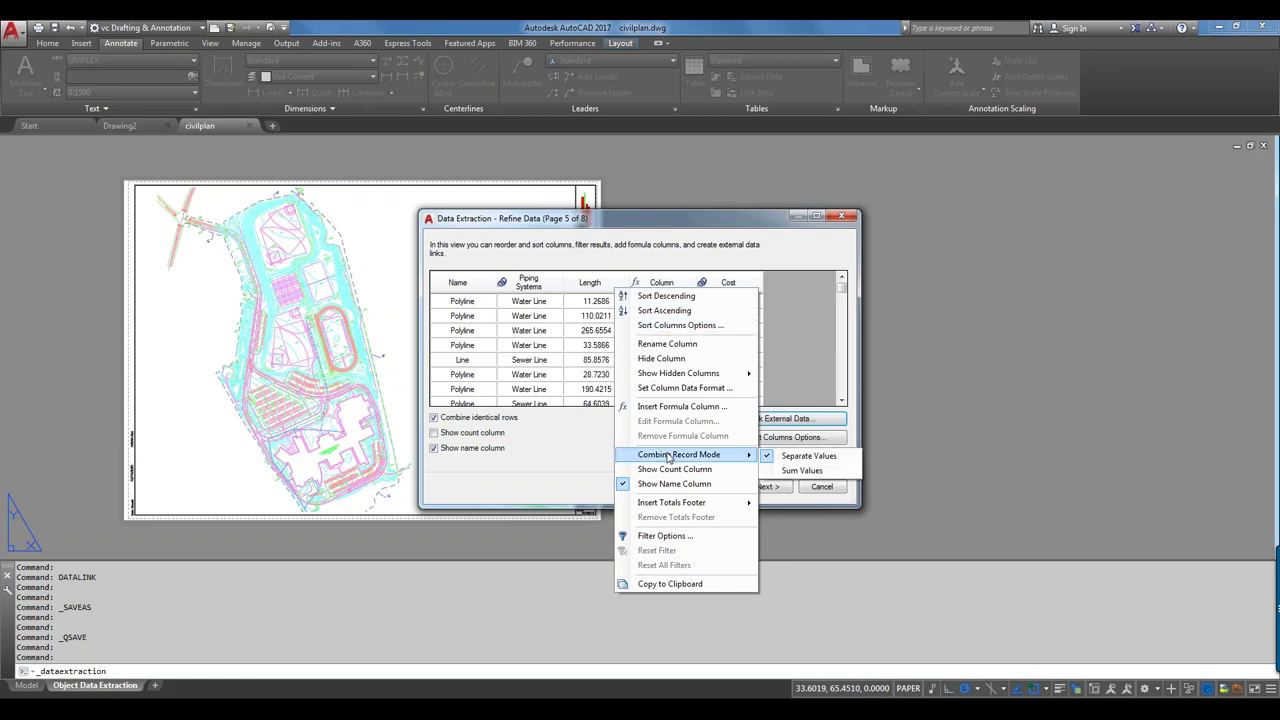
click(787, 471)
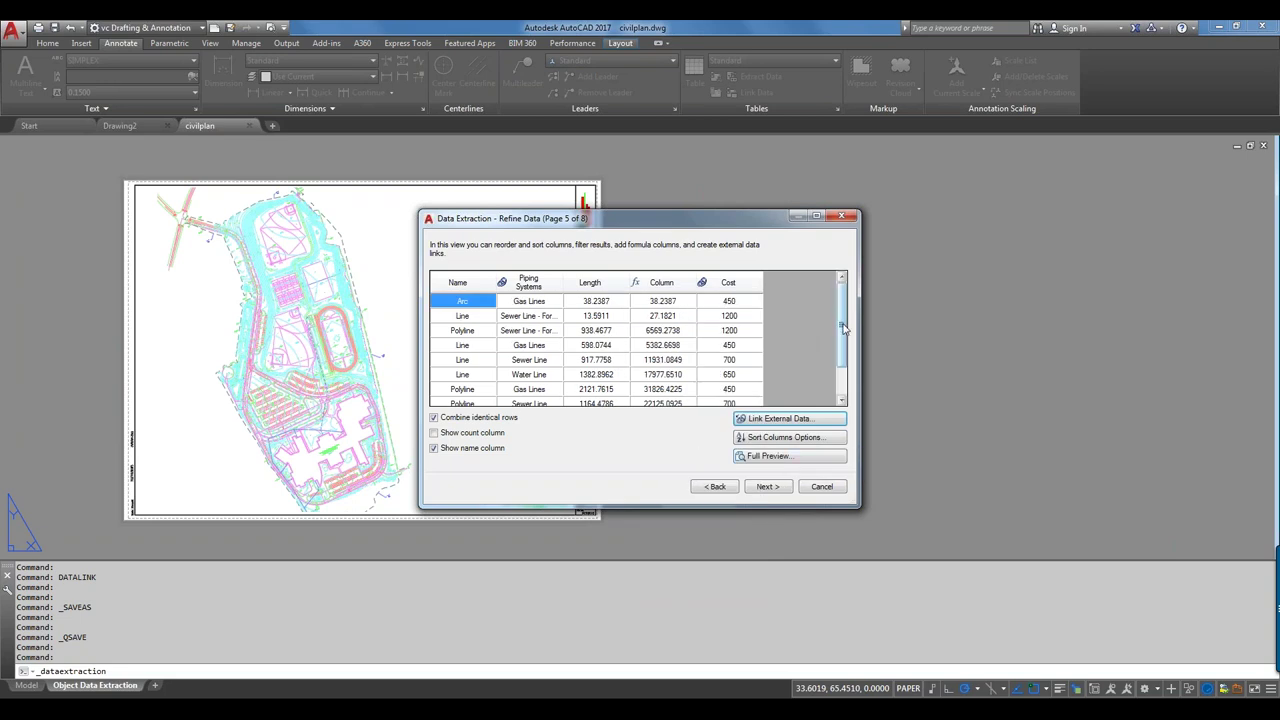
drag(843, 328, 822, 356)
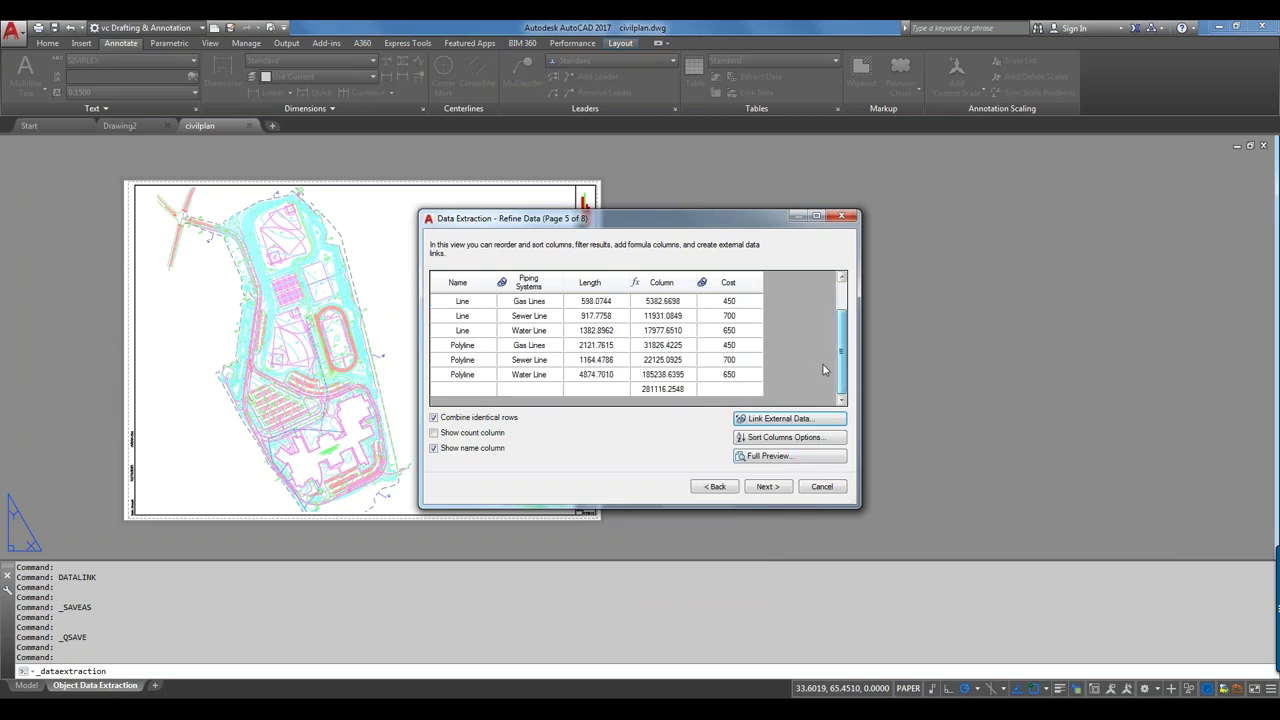
scroll(824, 314, up, 1)
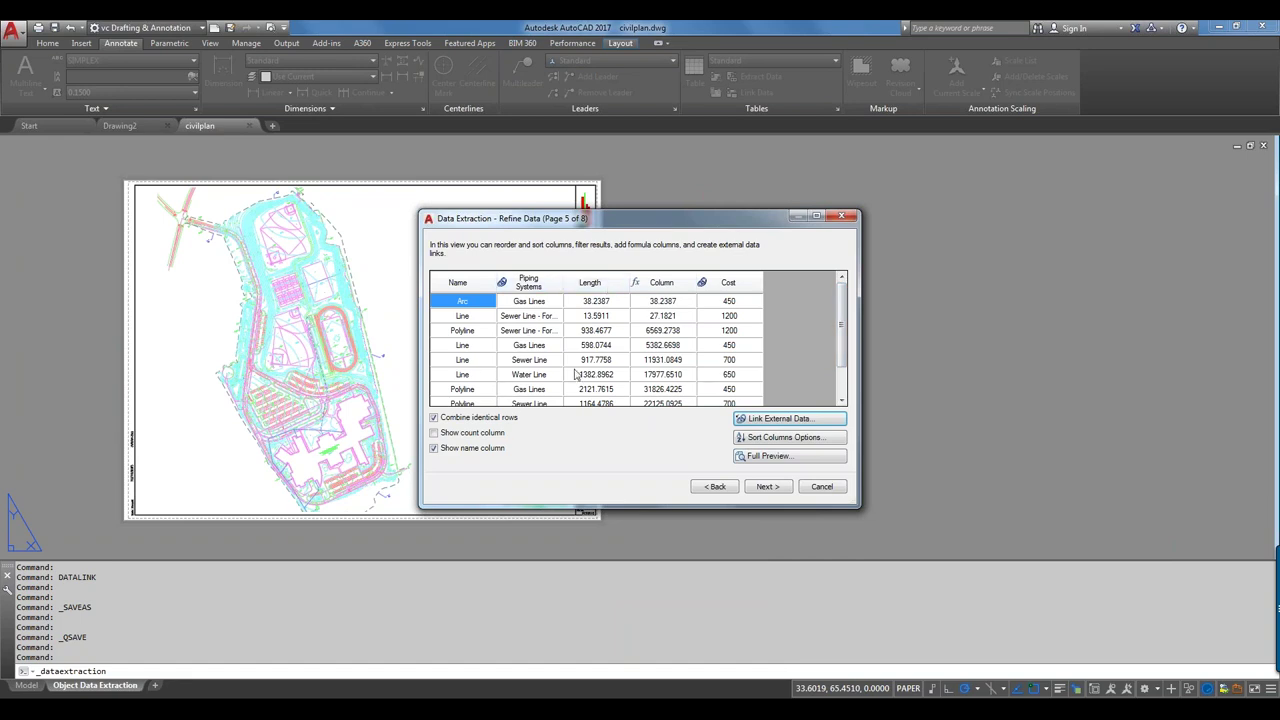
- Sort the extracted rows by Length in ascending order
right_click(602, 288)
click(650, 306)
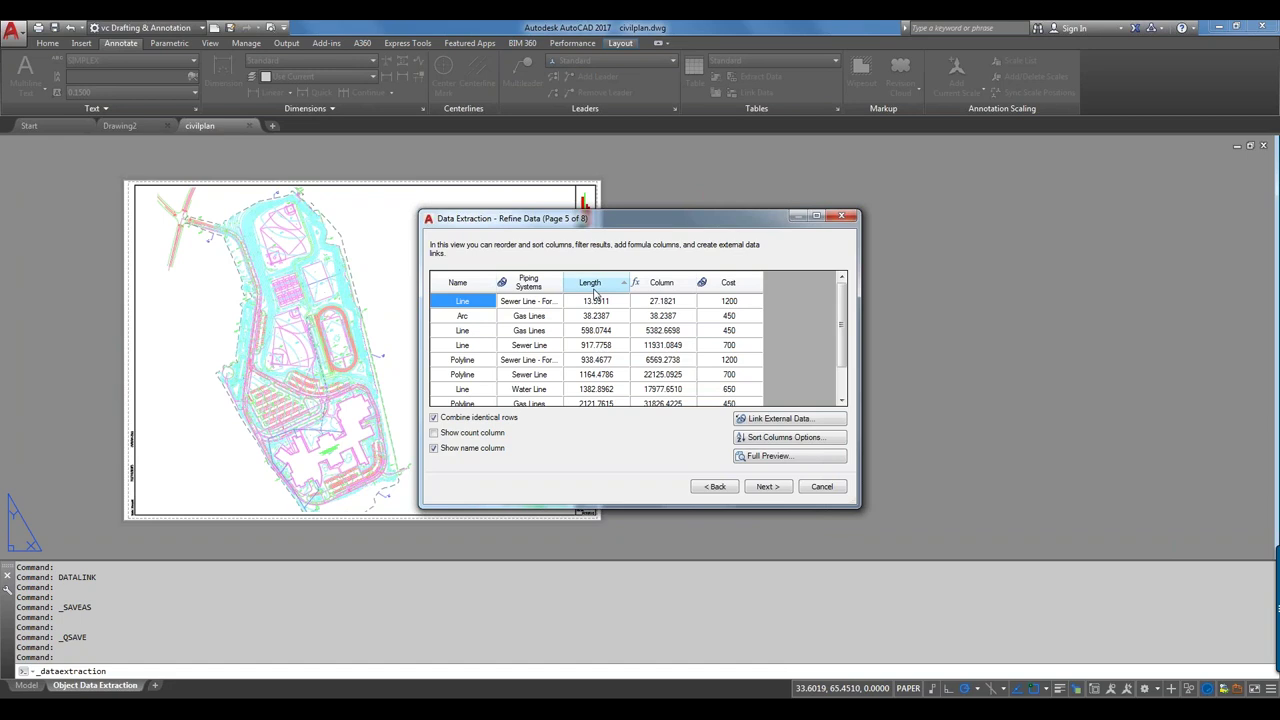
right_click(595, 289)
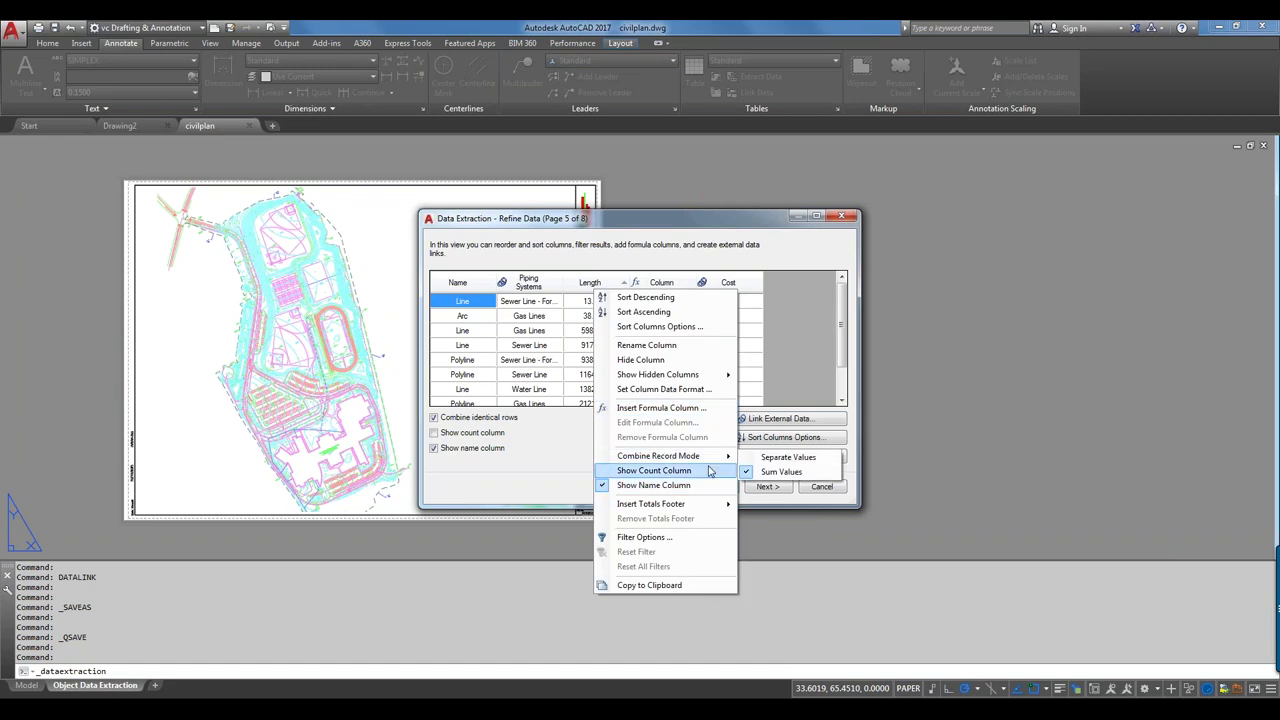
key(Escape)
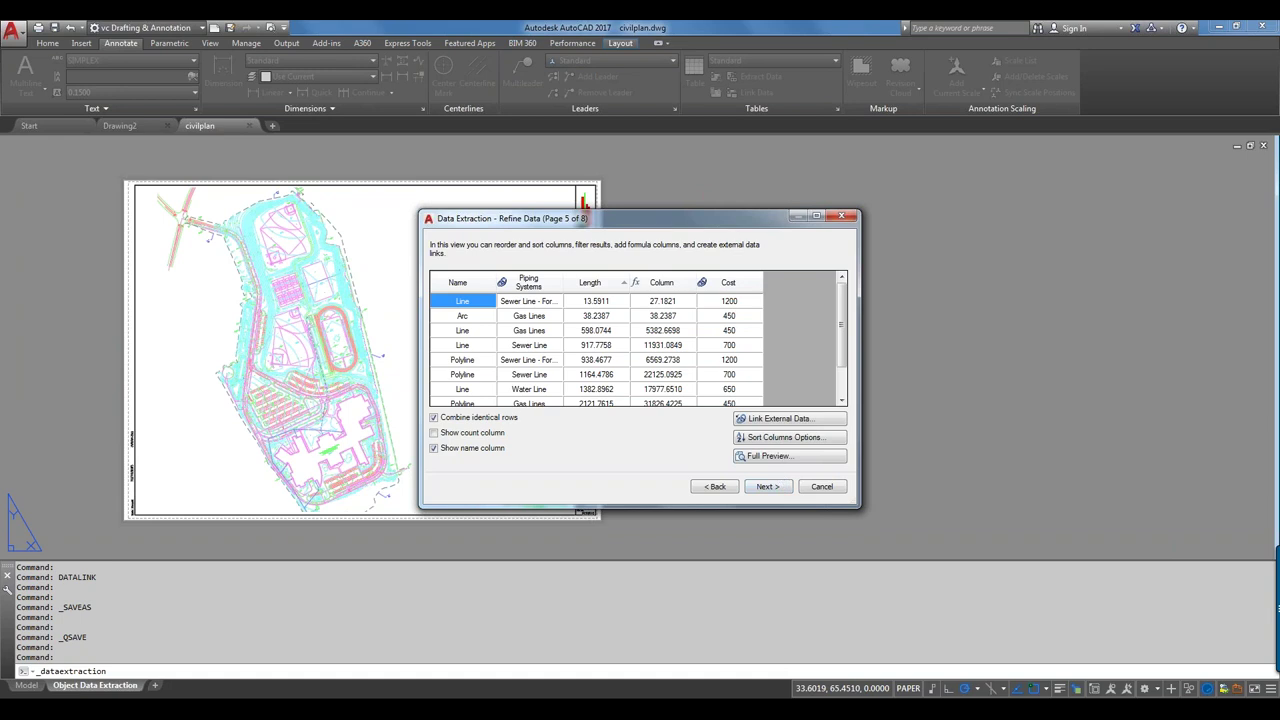
- Advance to the table style page and edit the Cost Table style's Cost Header cell style
click(768, 488)
click(768, 487)
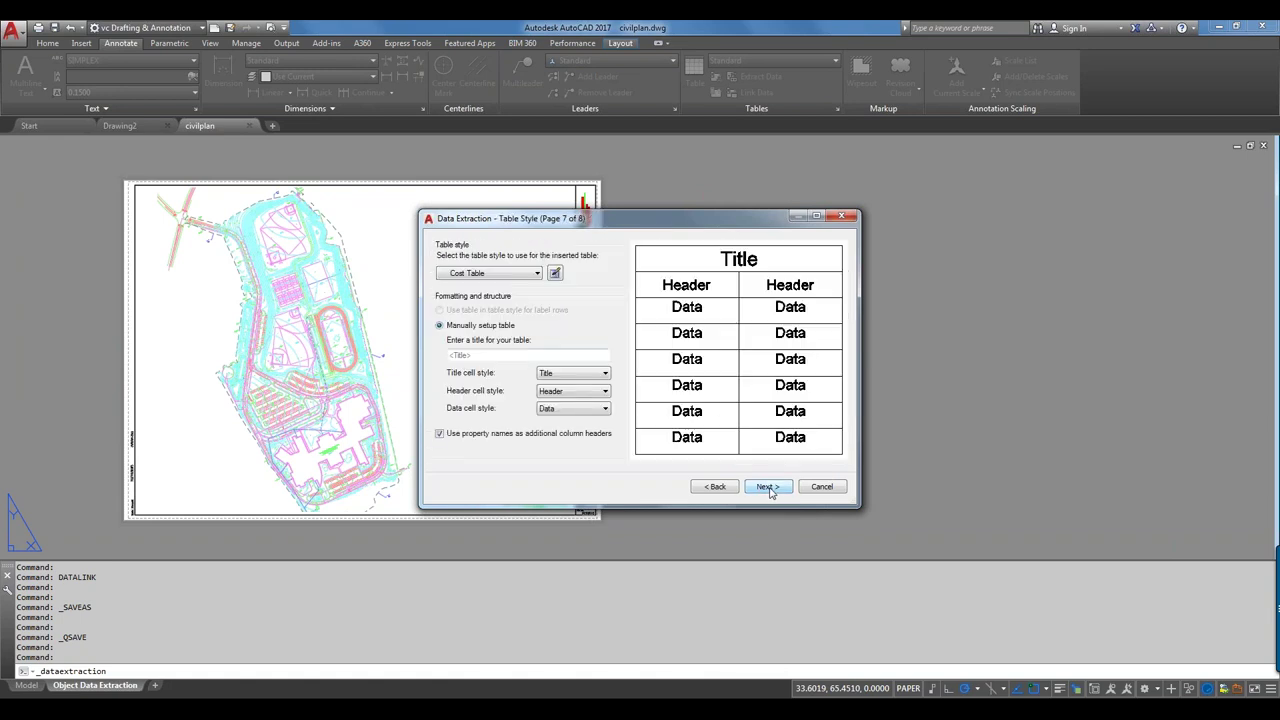
click(556, 274)
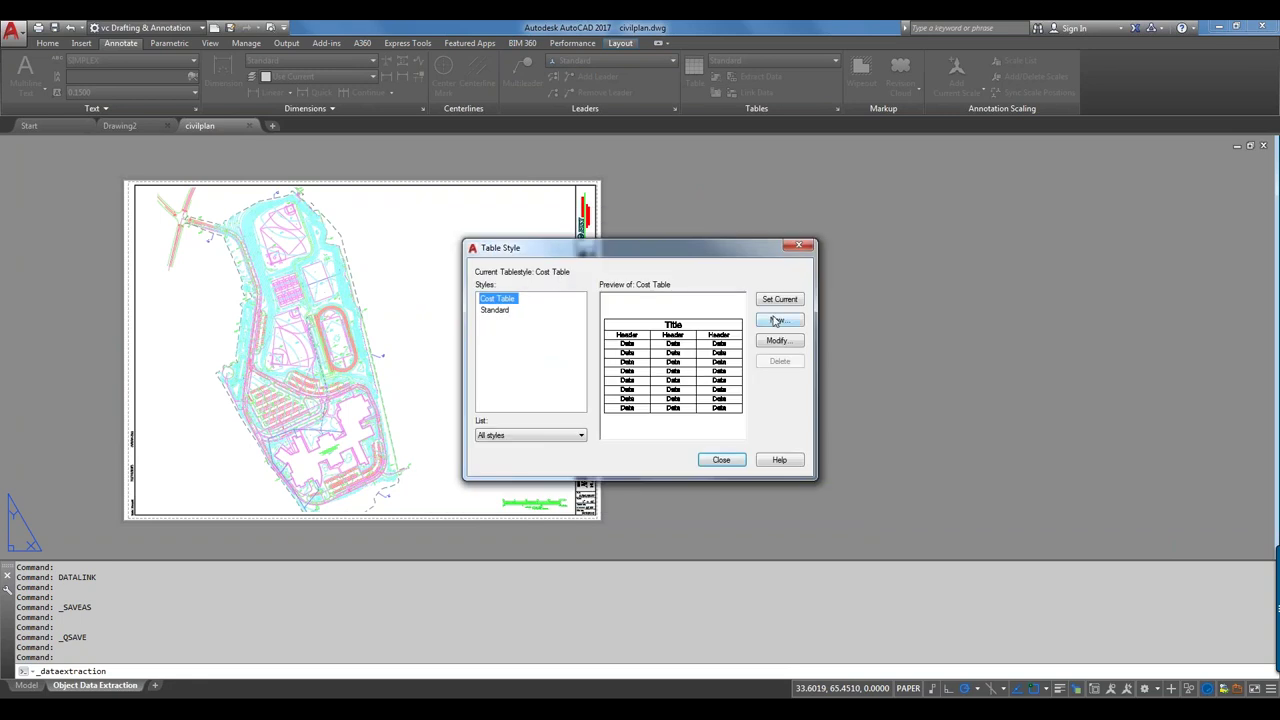
click(778, 342)
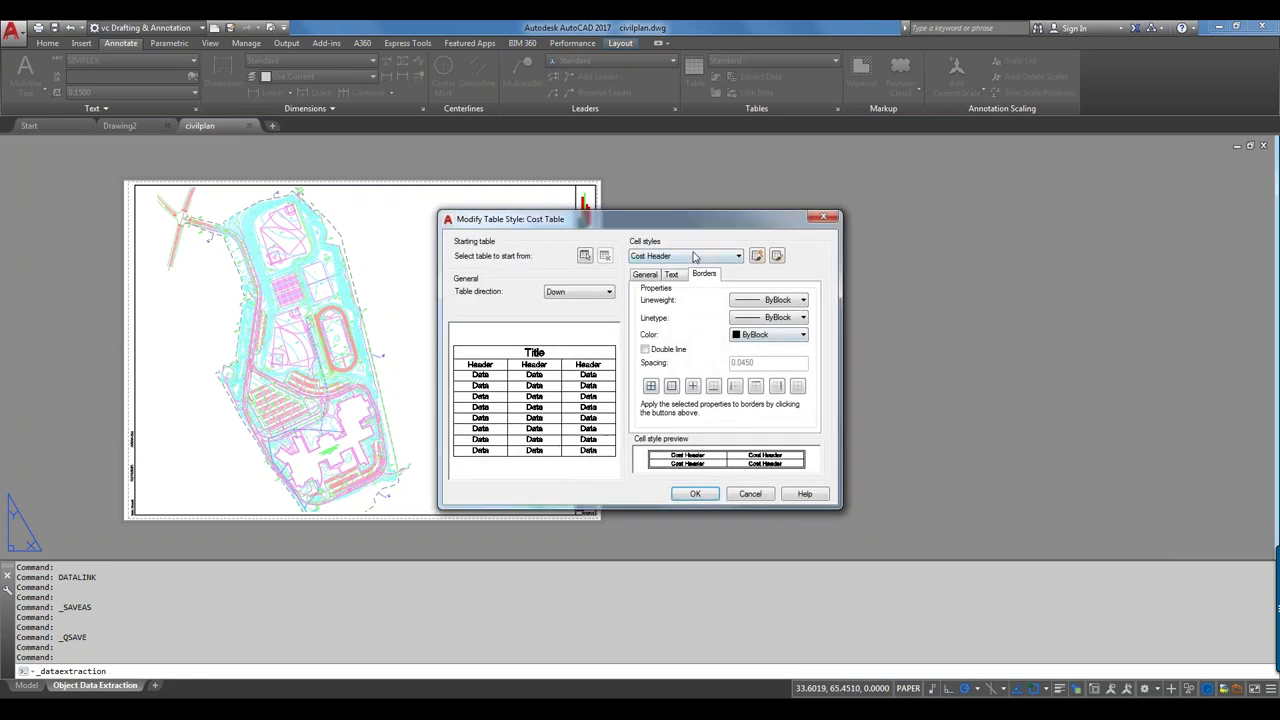
click(726, 258)
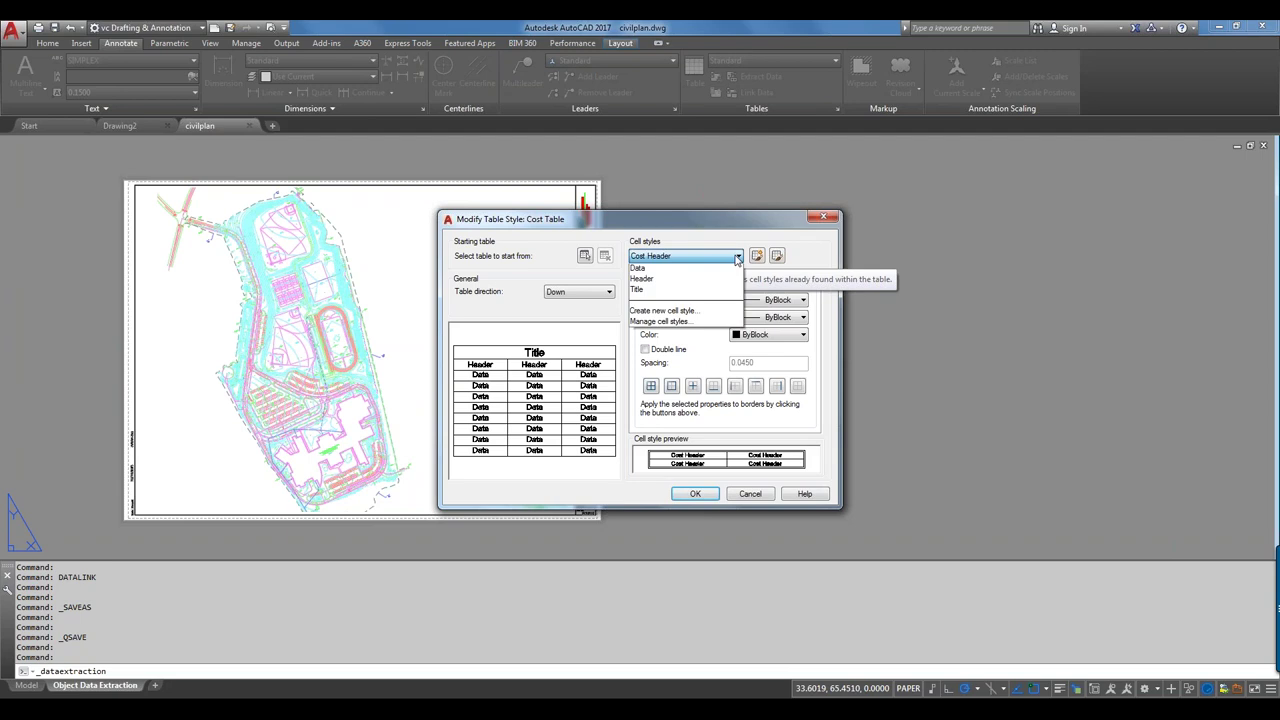
click(734, 243)
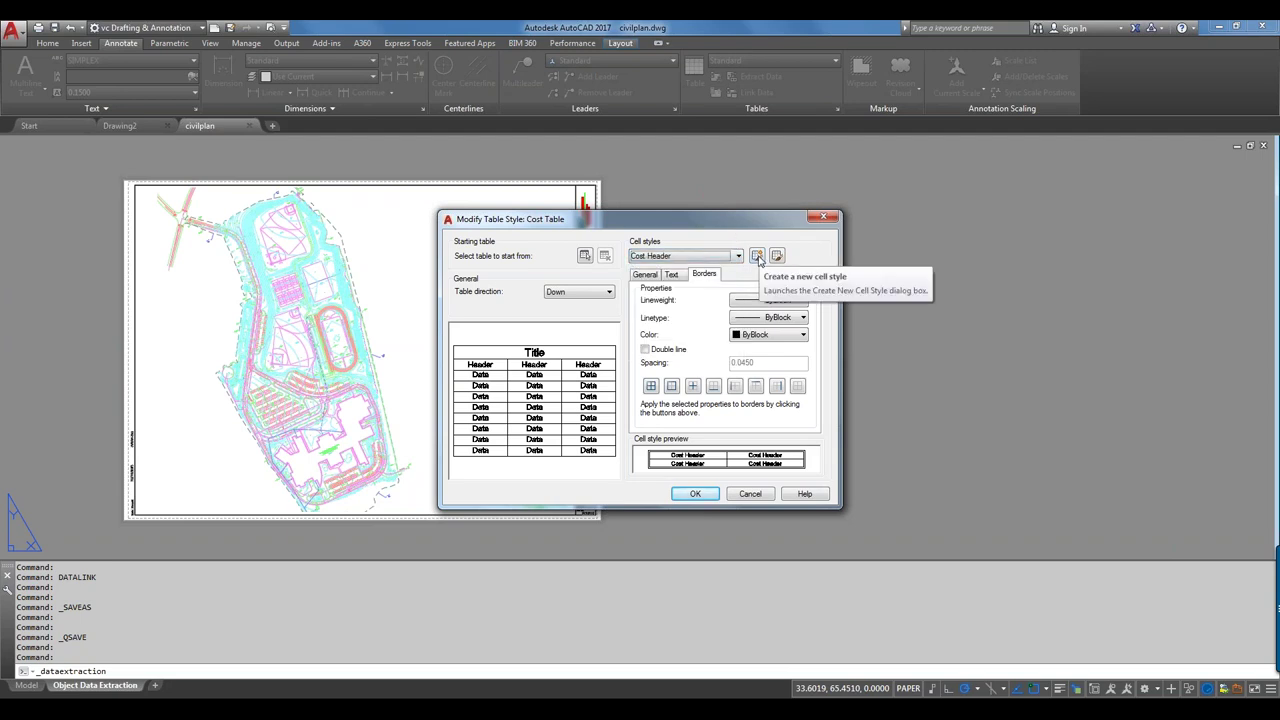
- Set the Cost Header cell format to Currency and save the Cost Table style
click(671, 276)
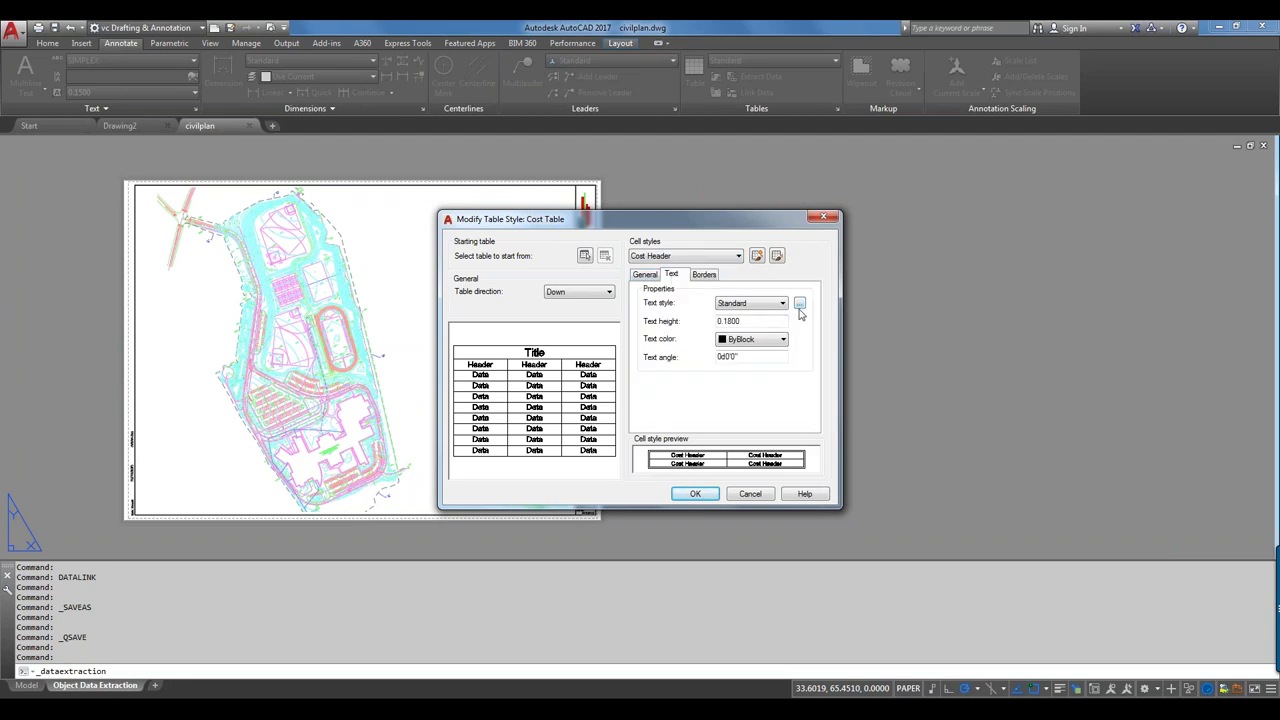
click(652, 276)
click(784, 360)
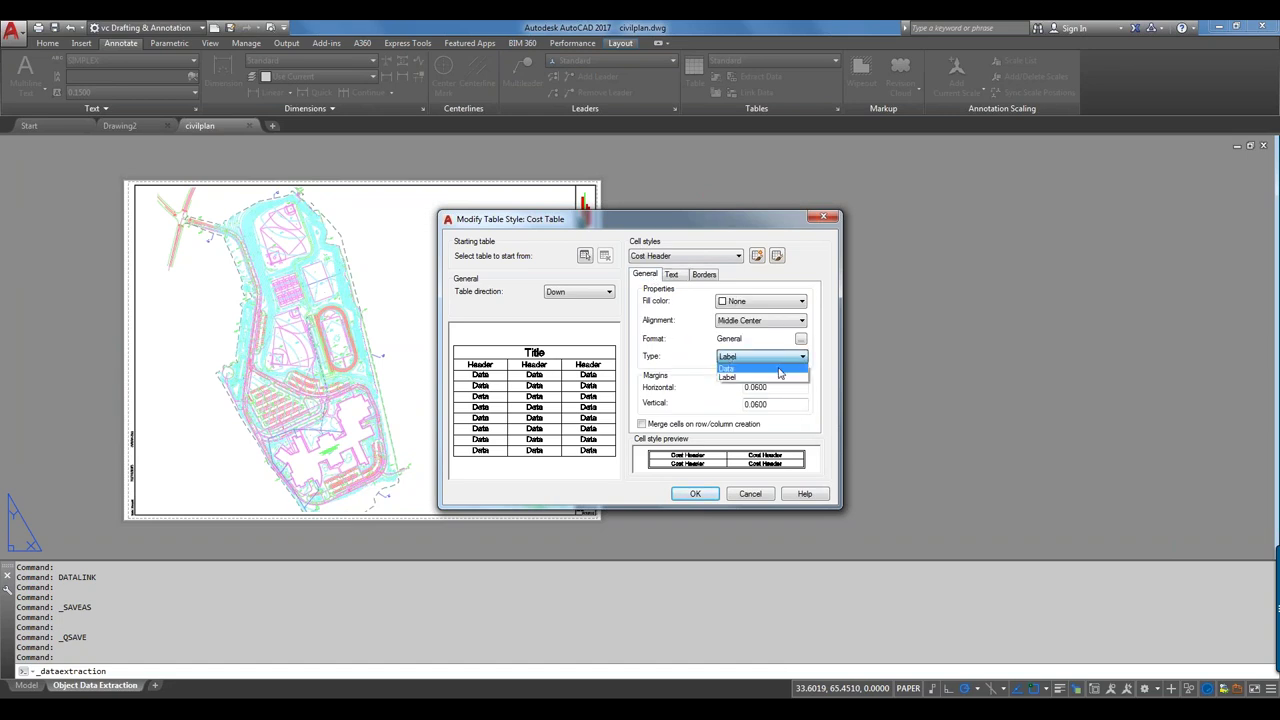
click(802, 341)
click(802, 341)
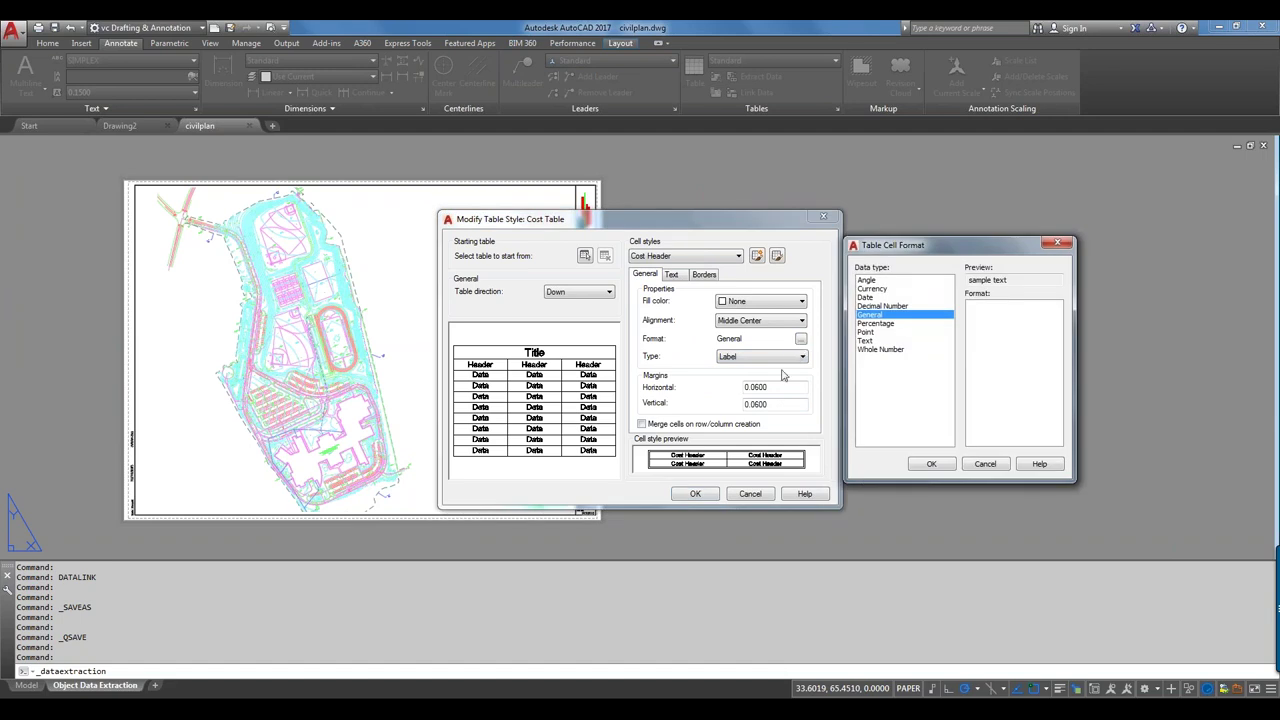
click(876, 289)
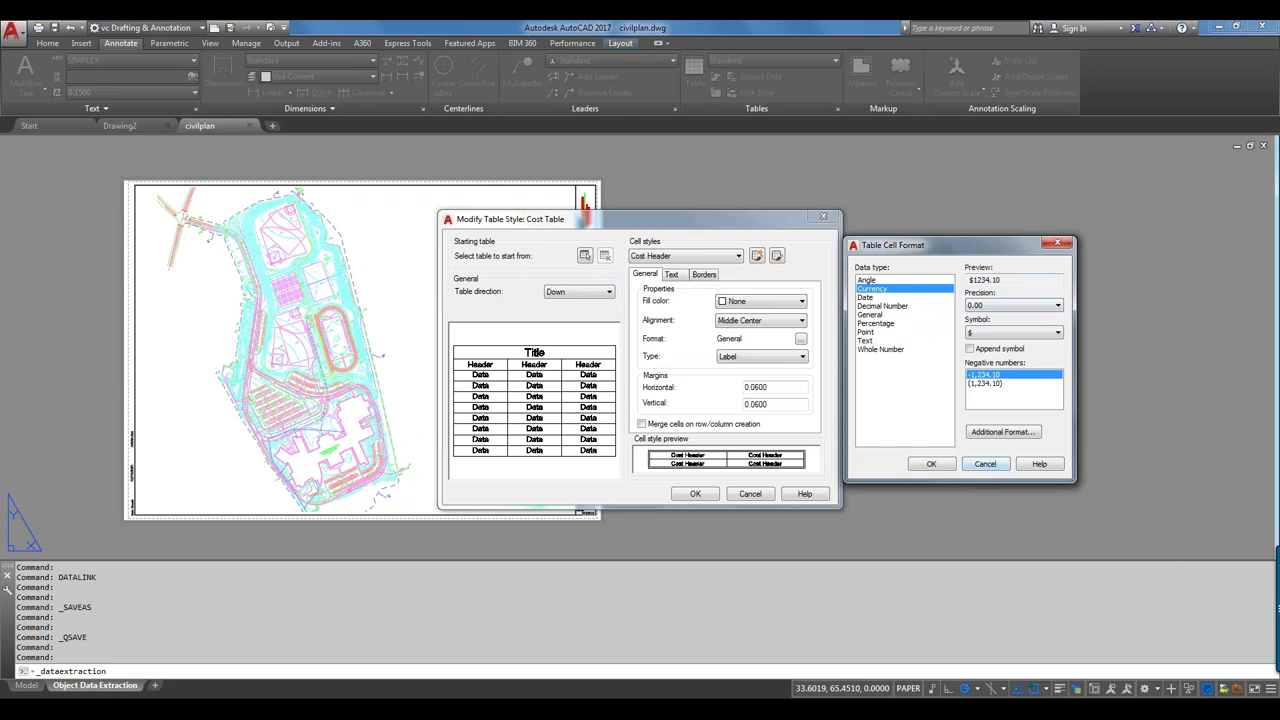
click(946, 467)
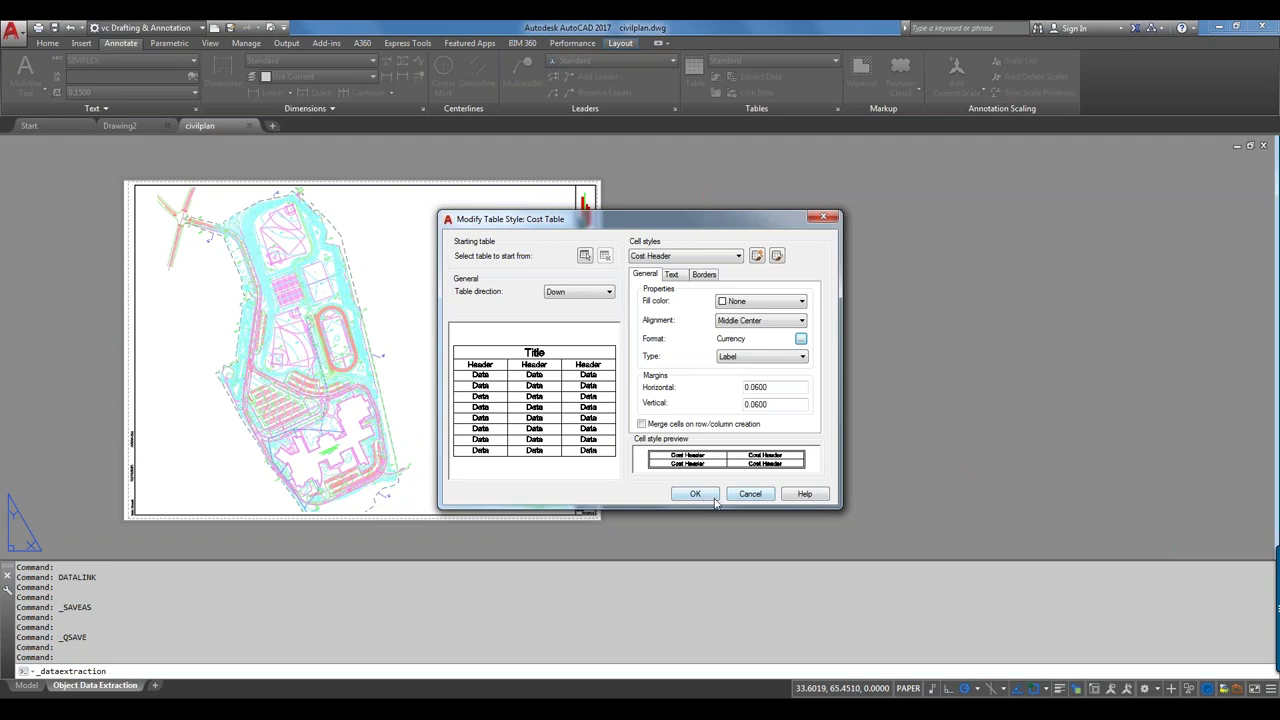
click(716, 500)
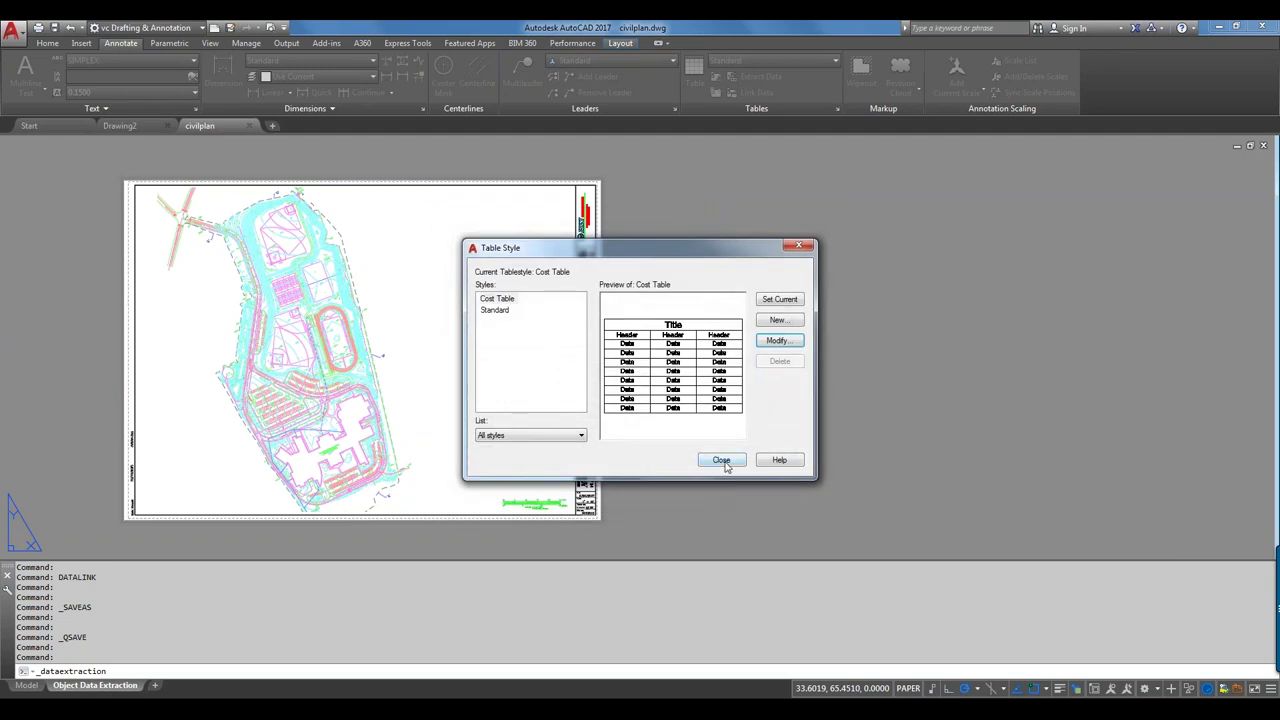
- Title the extraction table 'Pipe Total' and use the Cost Title style for its title cells
click(722, 461)
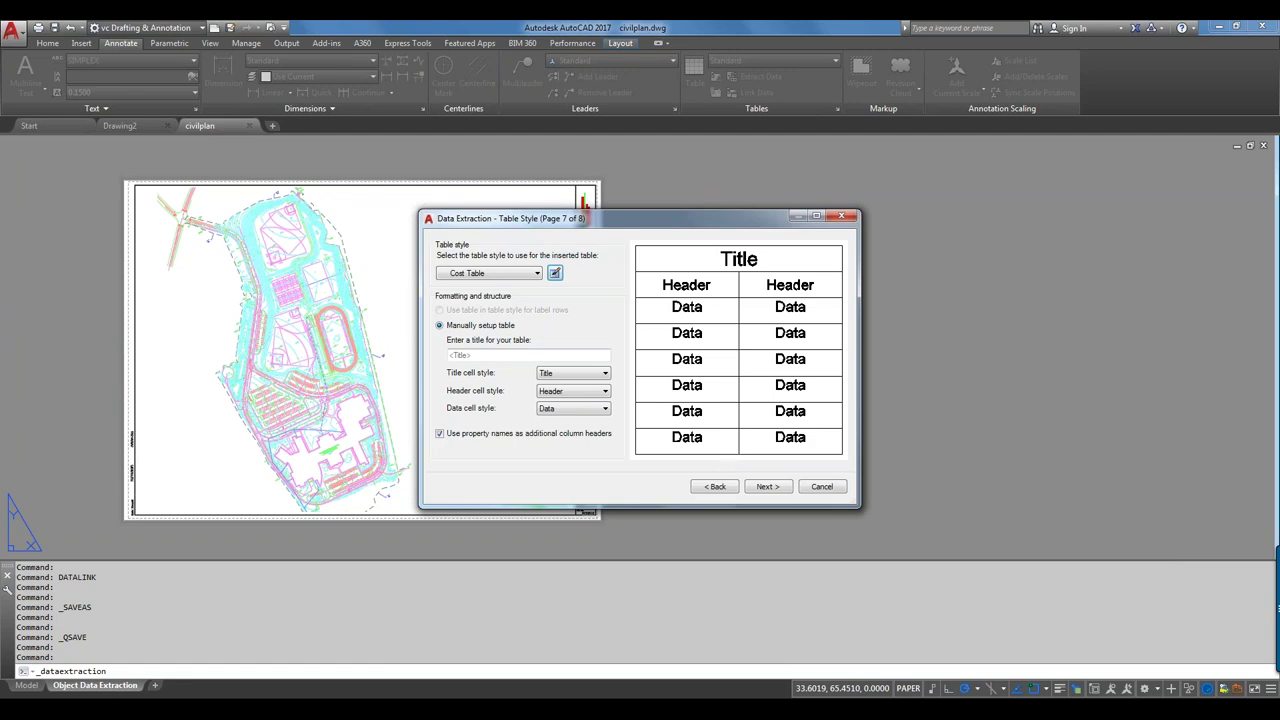
click(520, 356)
text(tal)
click(597, 375)
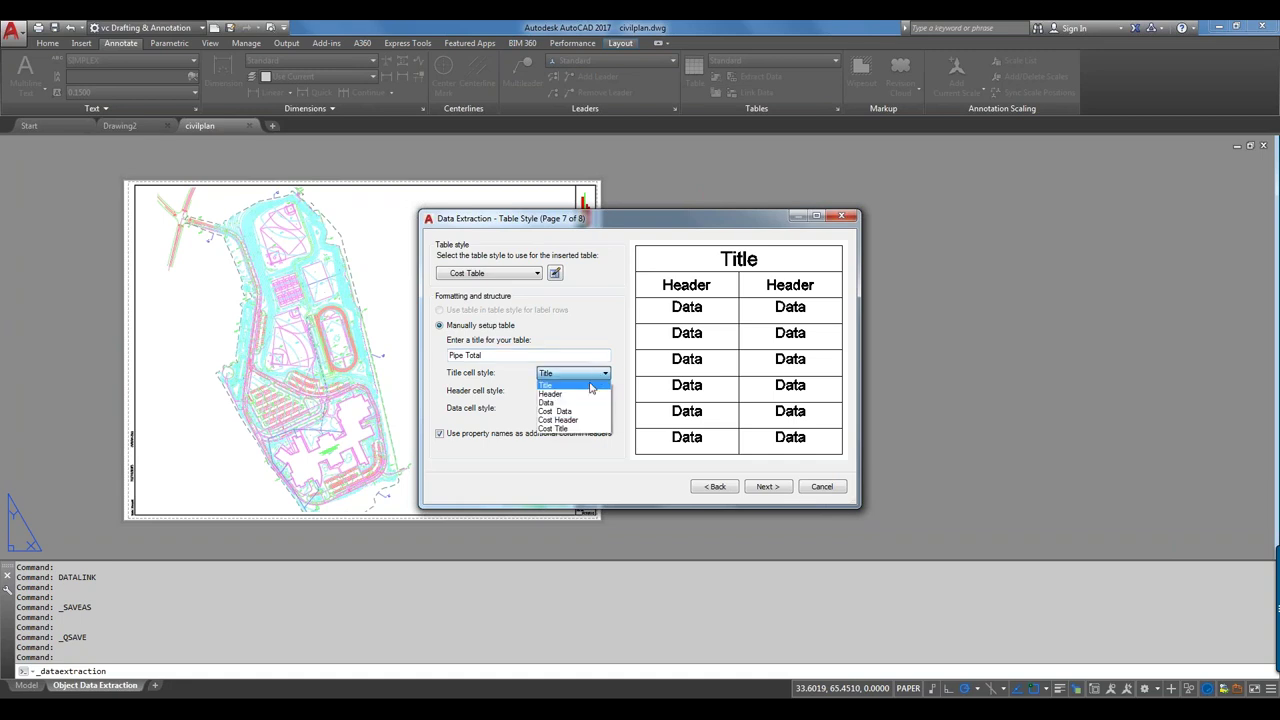
click(575, 420)
click(575, 392)
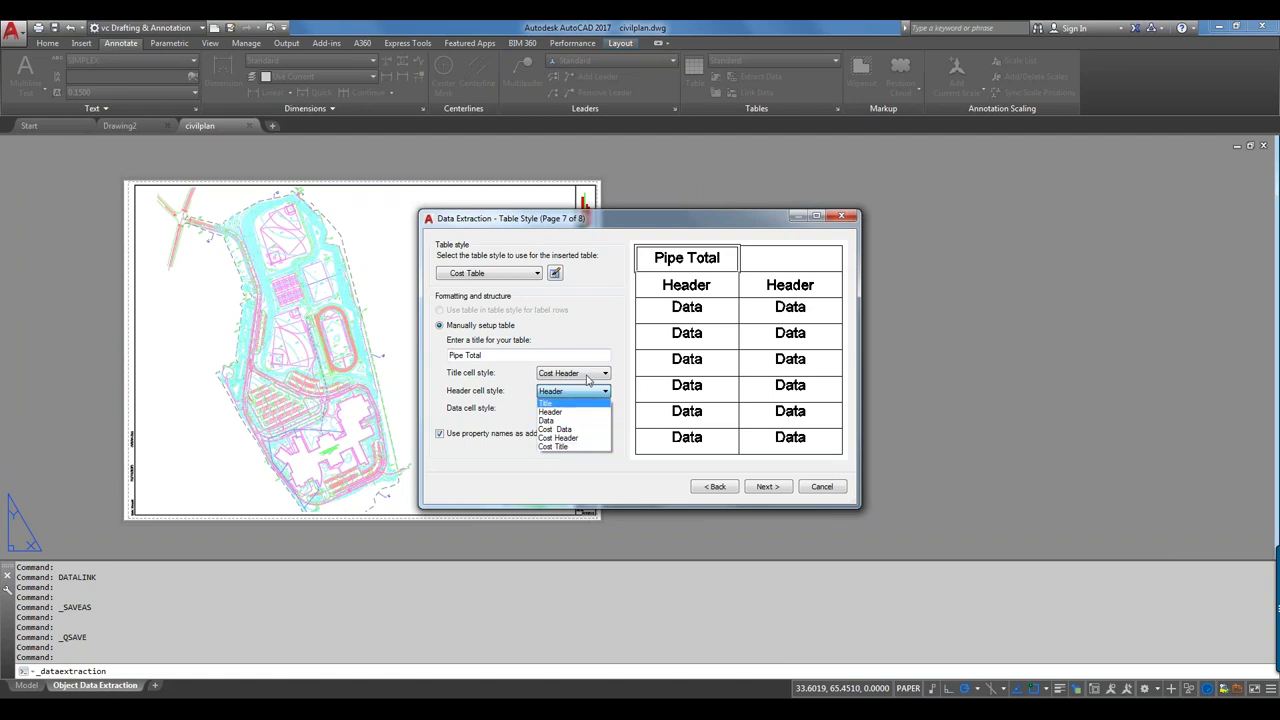
click(590, 376)
click(588, 377)
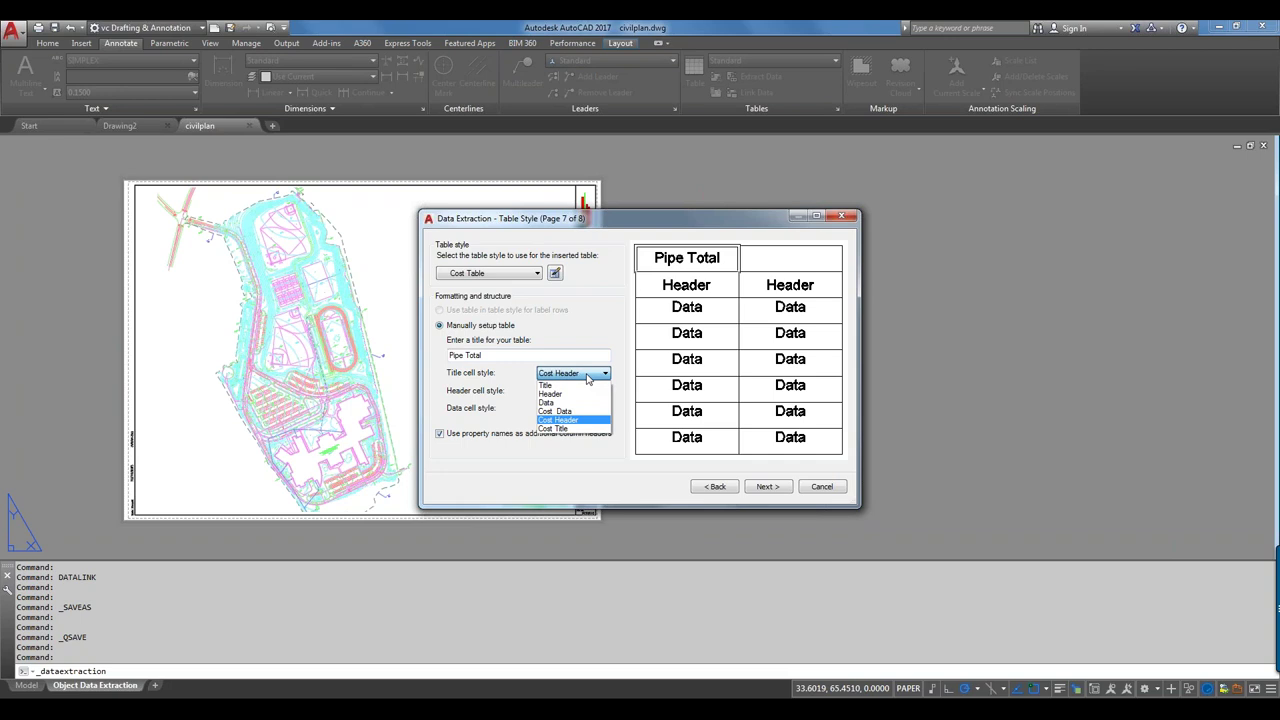
click(575, 428)
- Use Cost Header for header cells and Cost Data for data cells, then finish the extraction
click(571, 392)
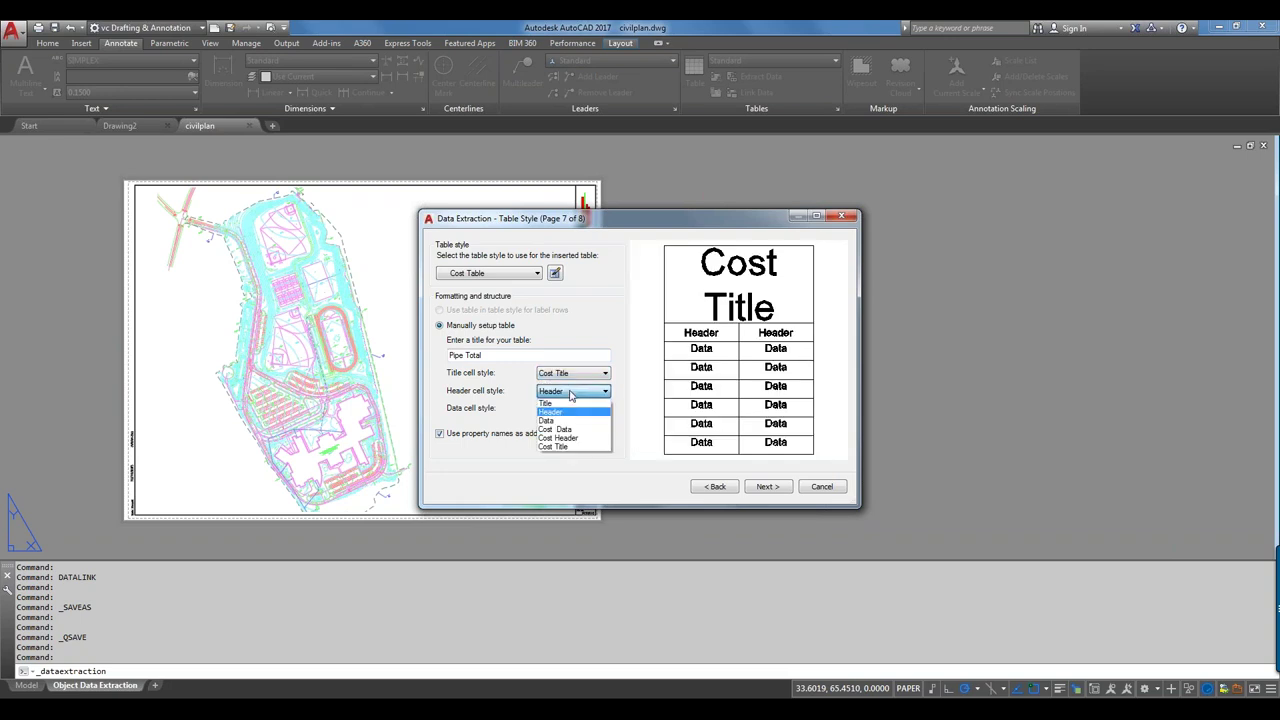
click(568, 437)
click(568, 409)
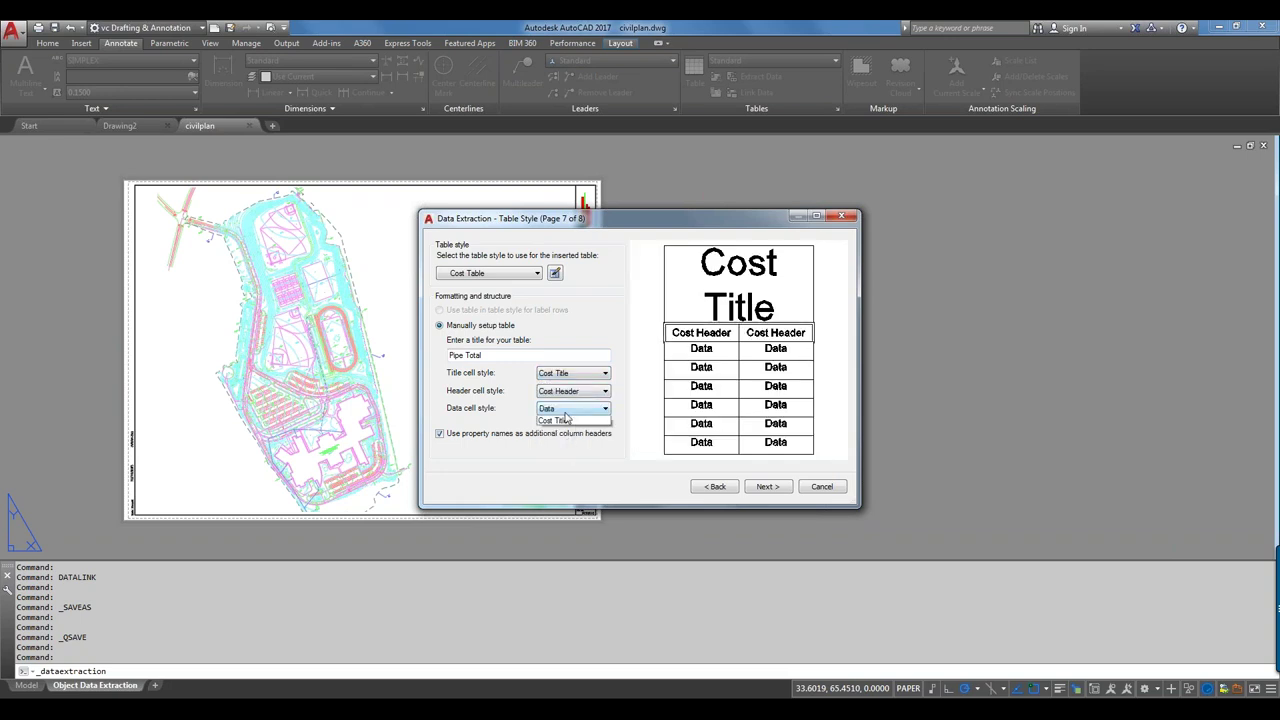
click(563, 448)
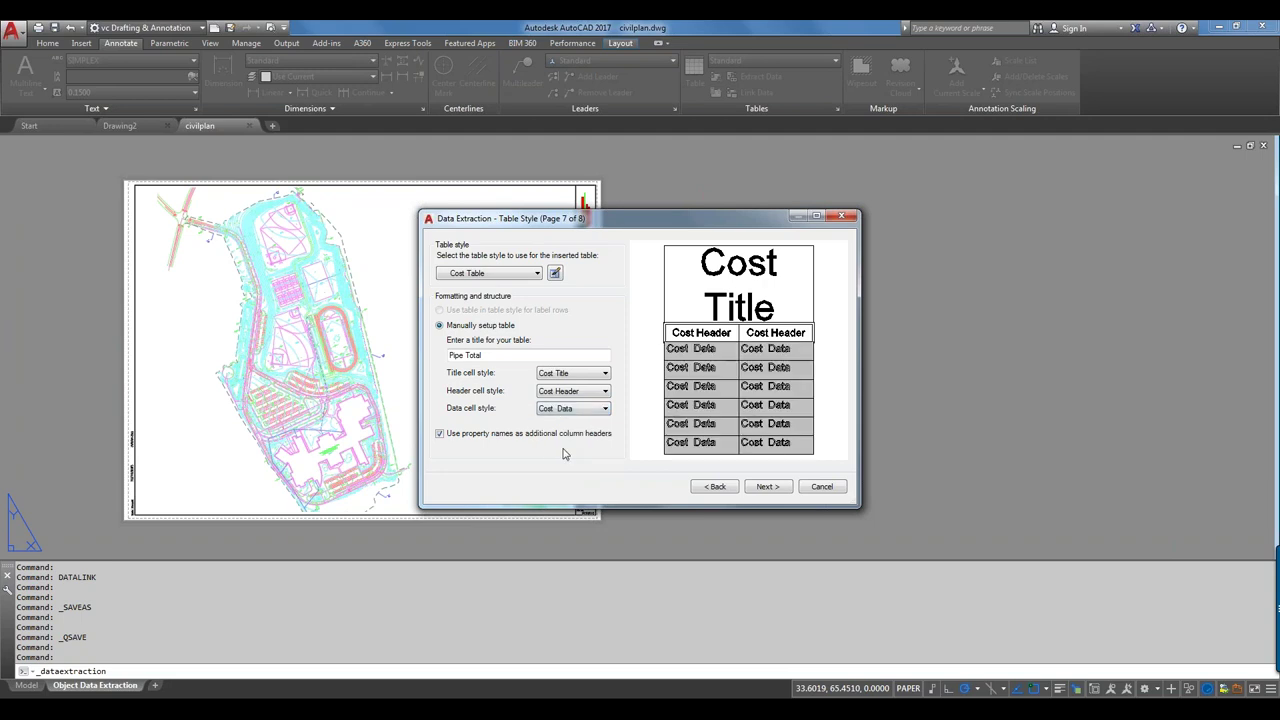
click(783, 490)
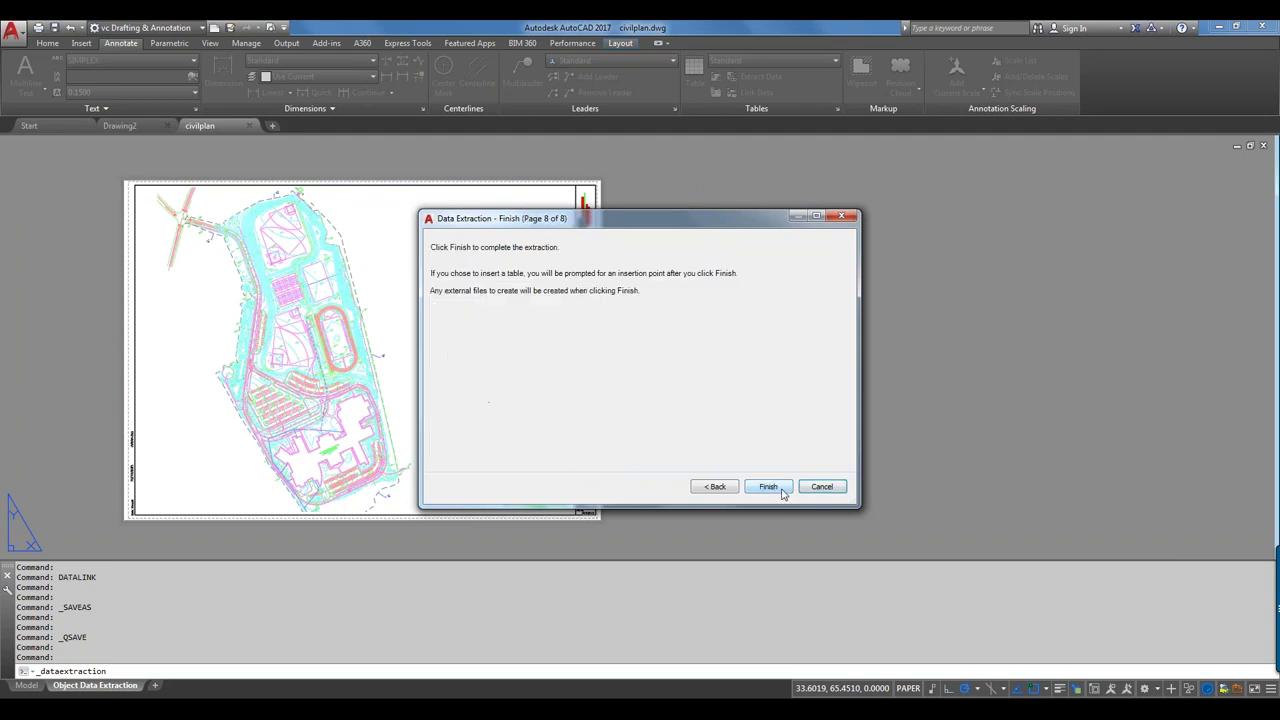
click(768, 487)
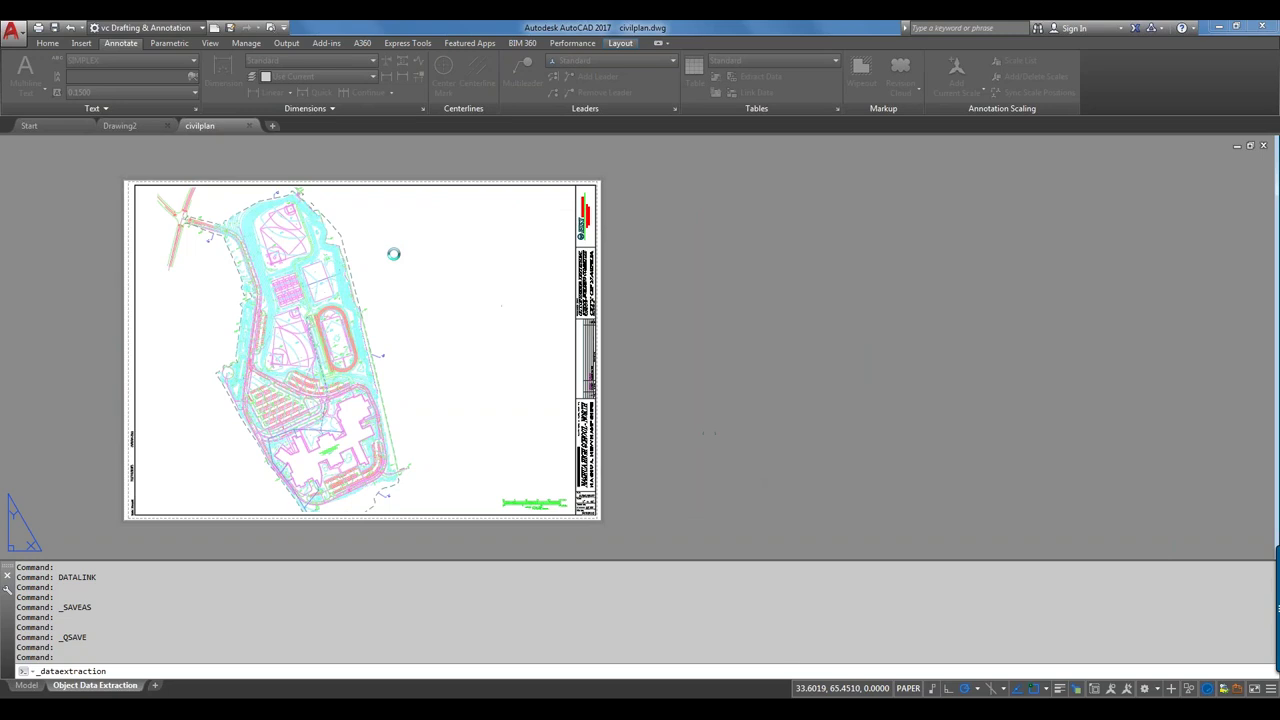
- Place the Pipe Total table near the layout's upper right and zoom in on it
click(447, 227)
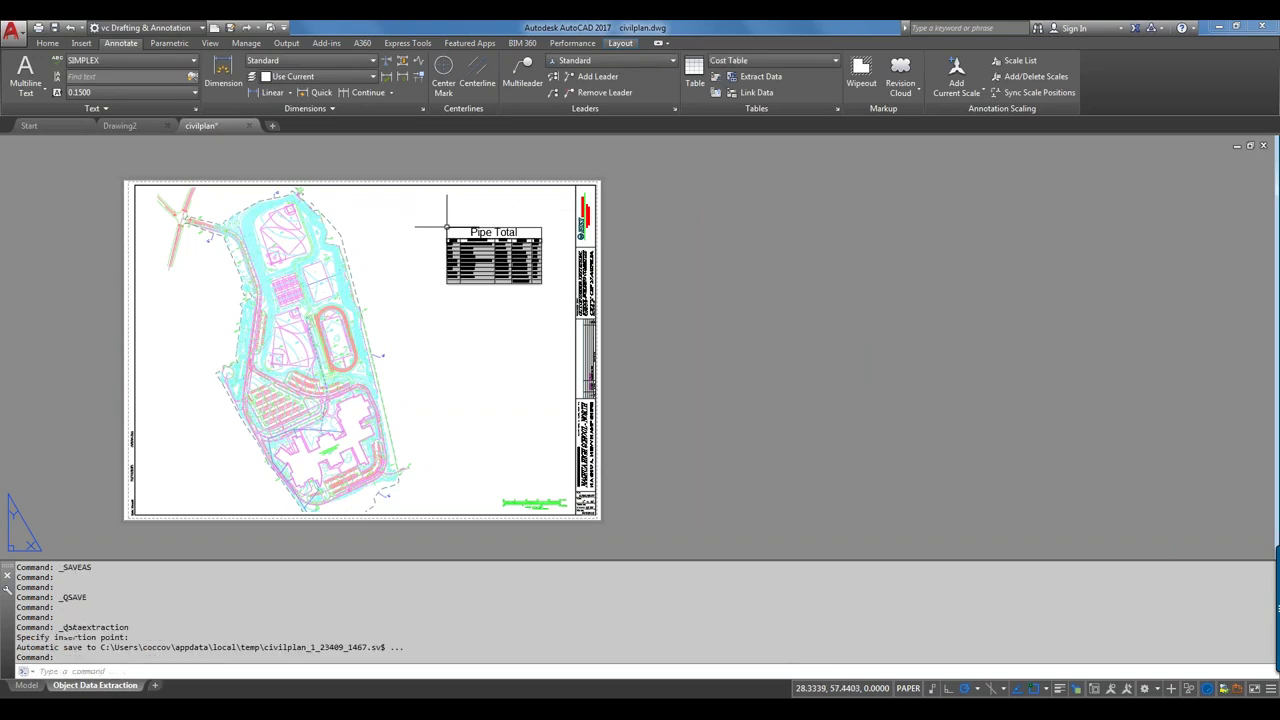
scroll(491, 256, up, 6)
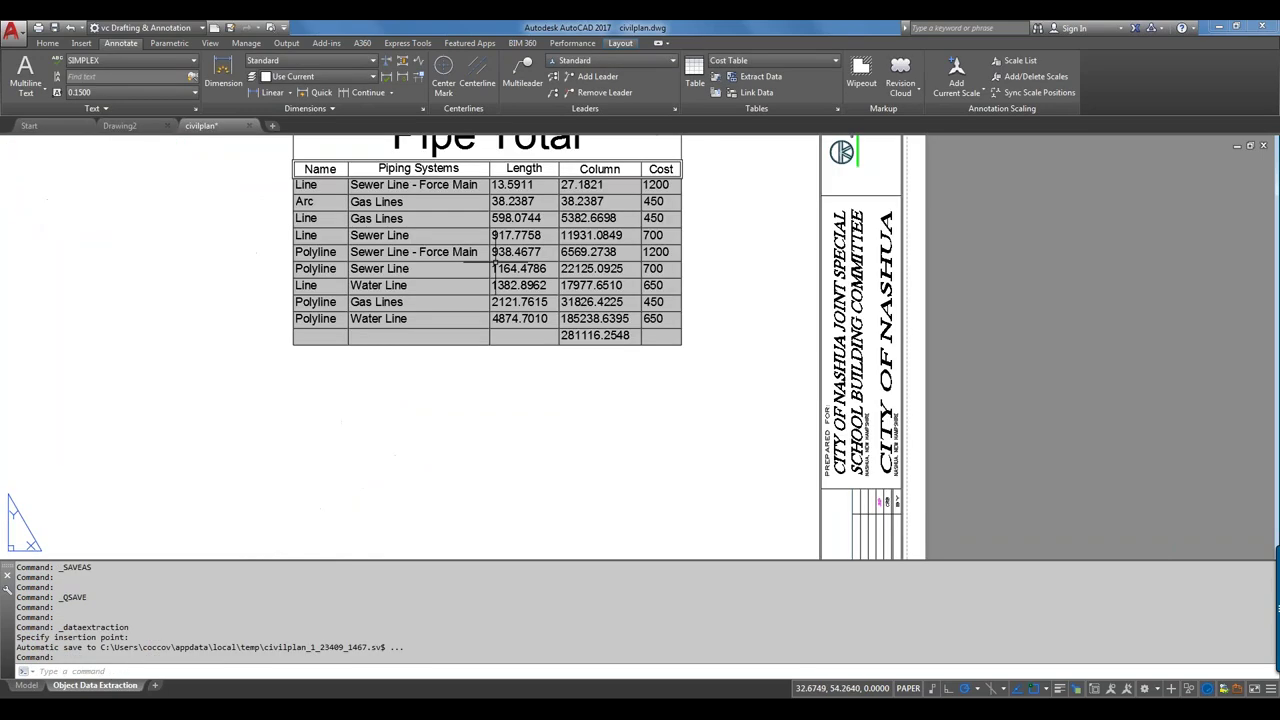
middle_drag(492, 262, 468, 366)
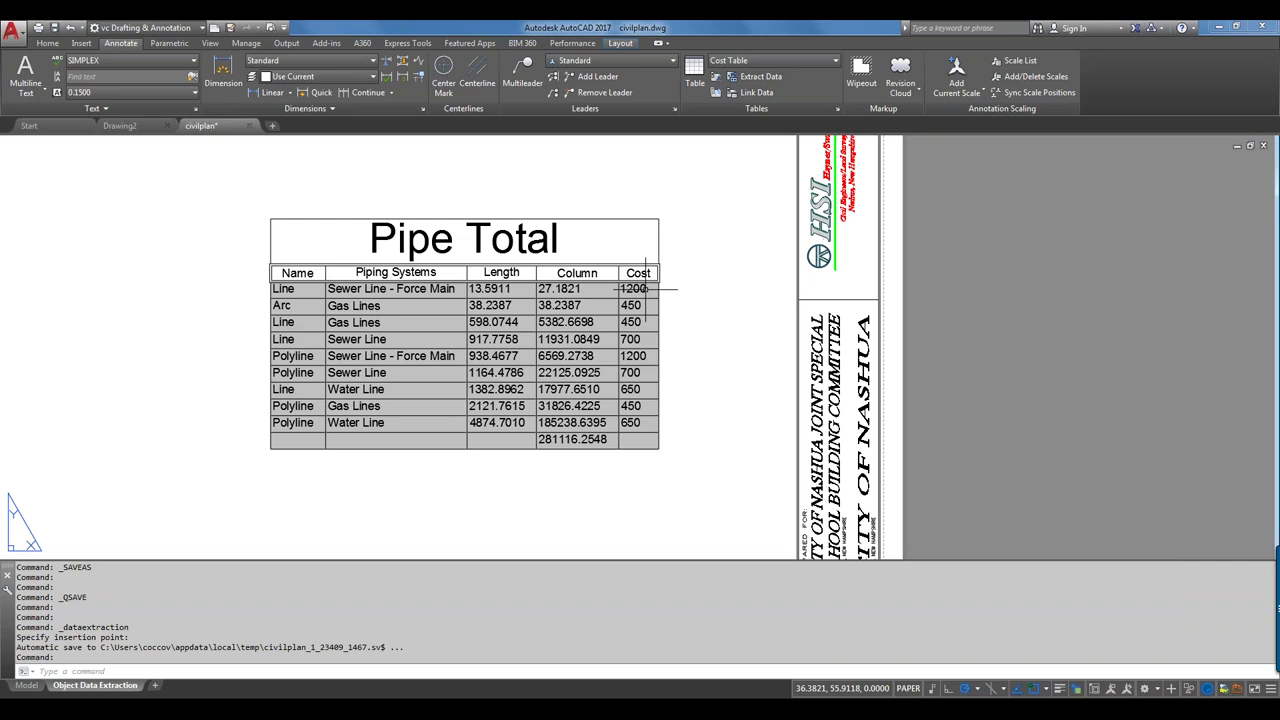
- Inspect the table's Cost cell reading 1200 and the table as a whole
click(646, 289)
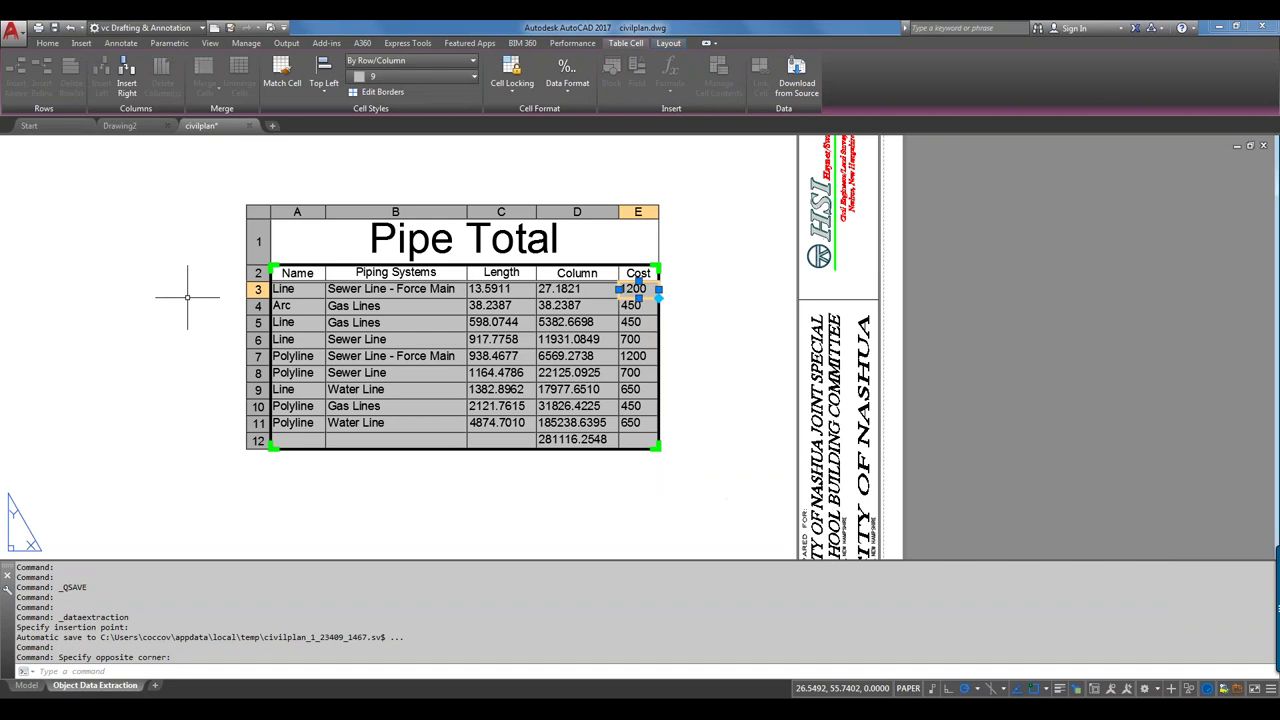
key(Escape)
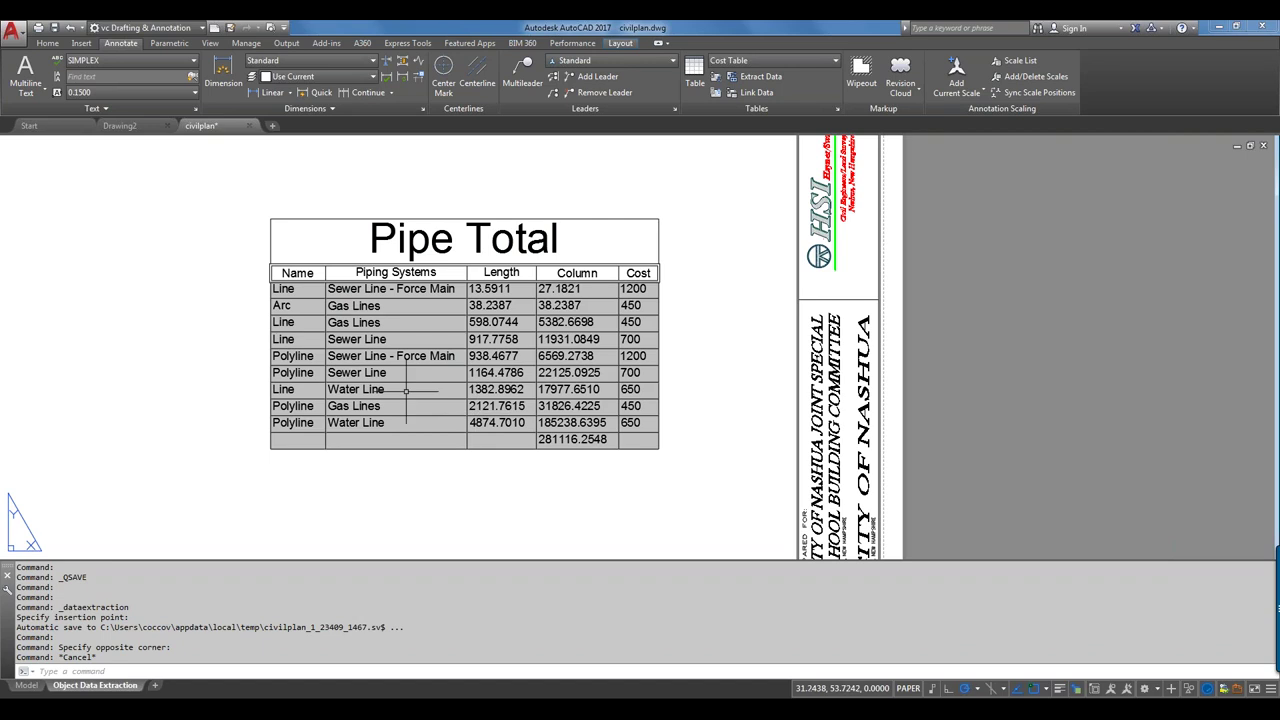
click(354, 339)
key(Escape)
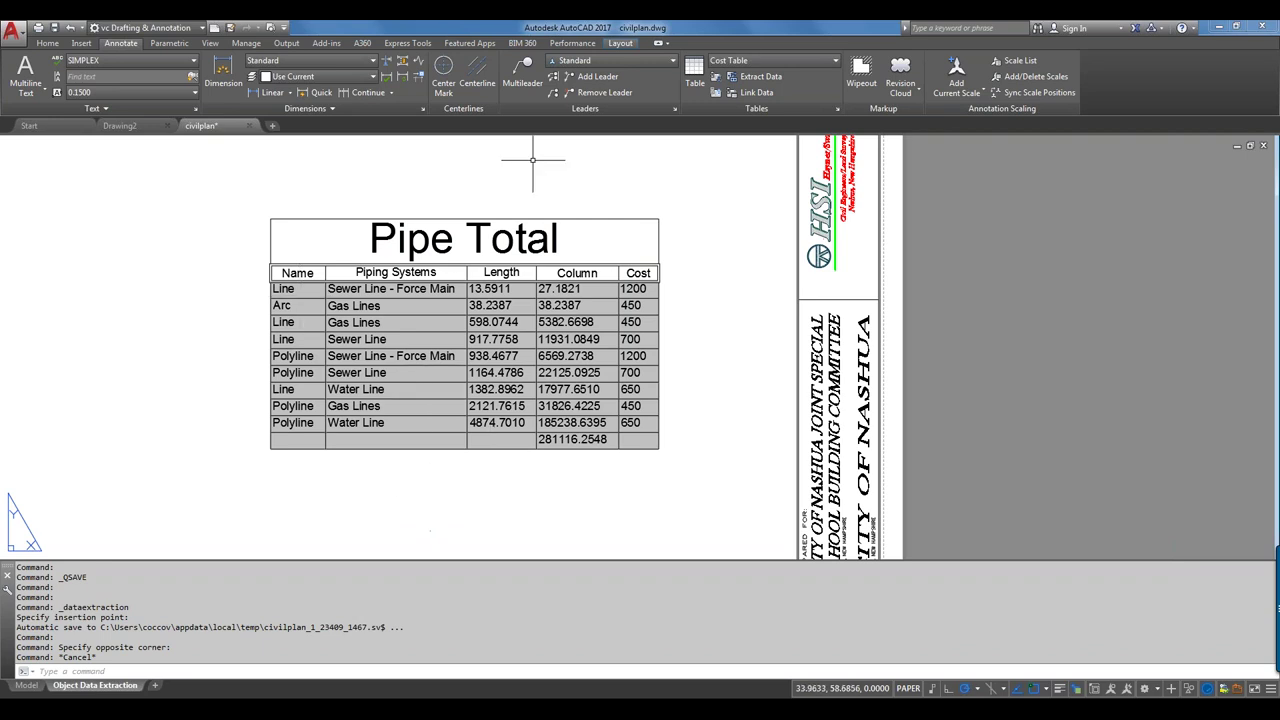
click(487, 219)
key(Escape)
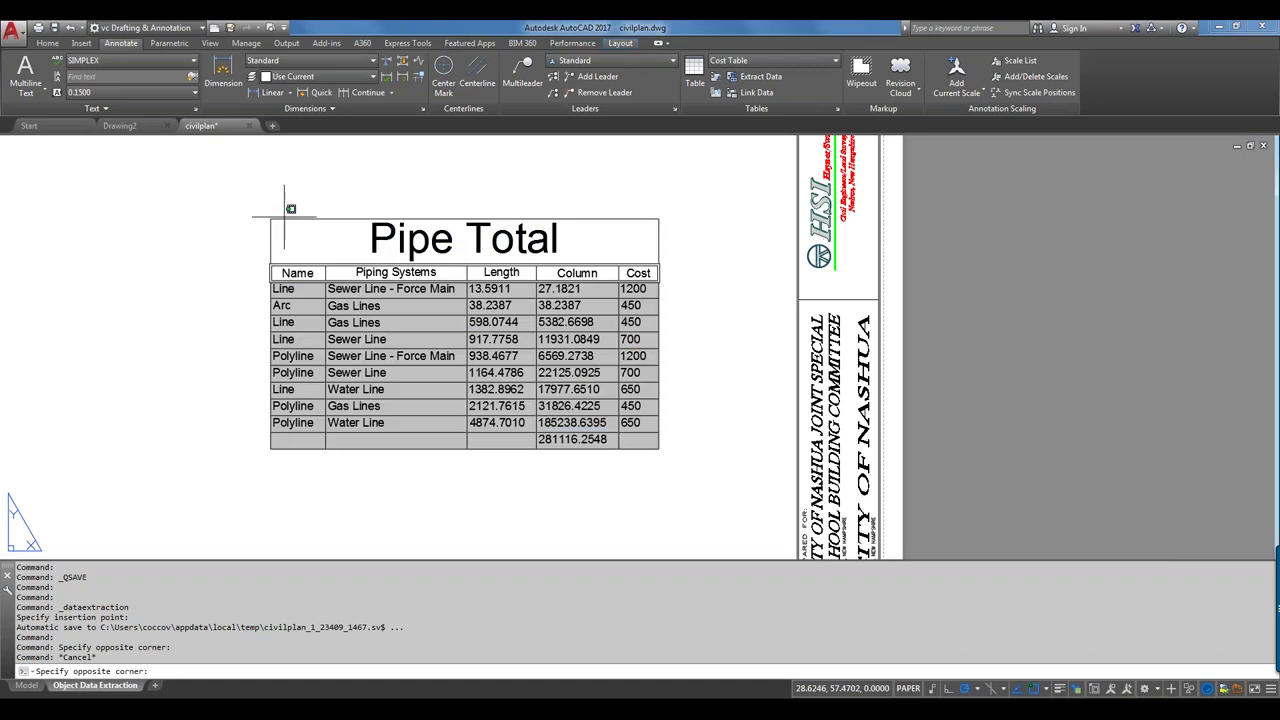
click(284, 214)
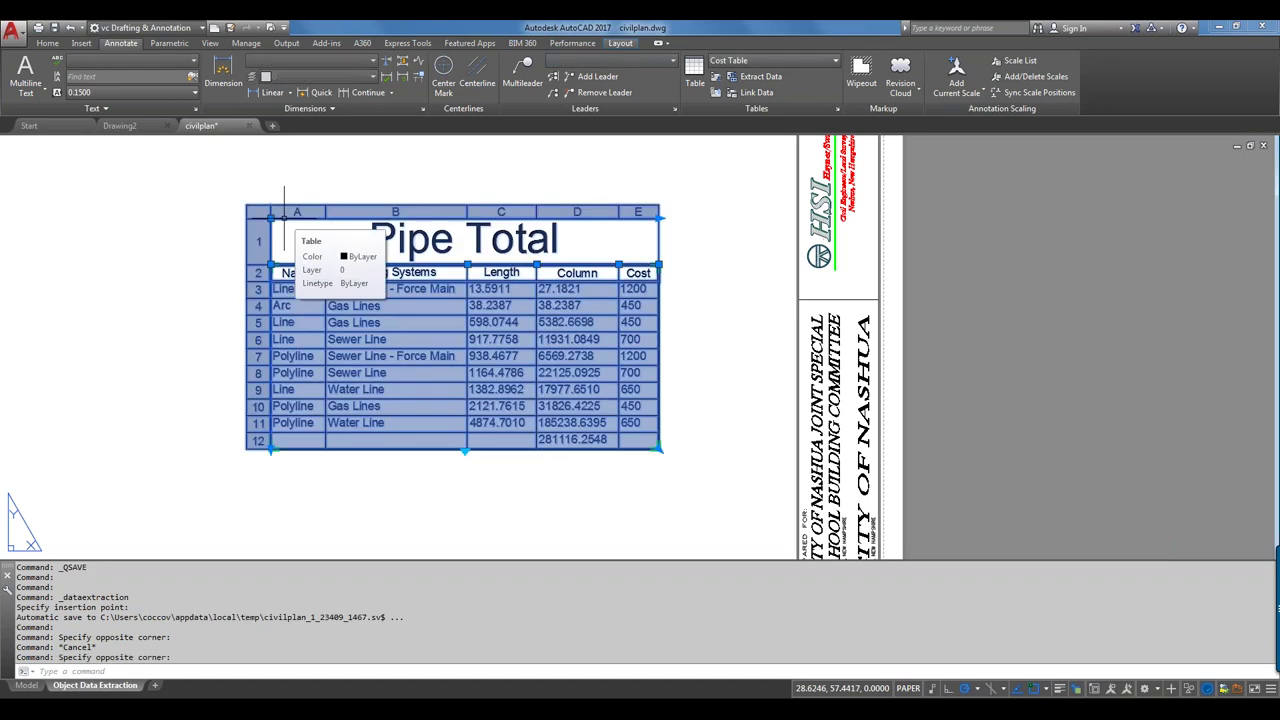
scroll(283, 218, up, 4)
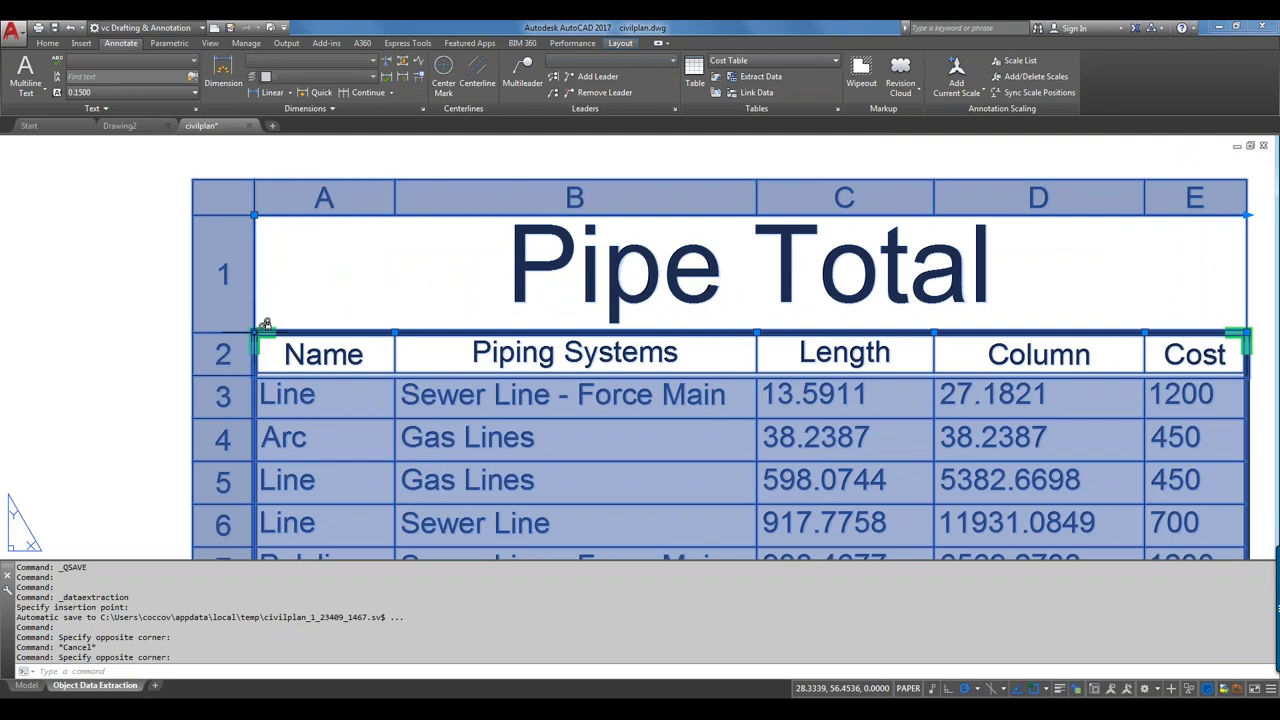
right_click(265, 325)
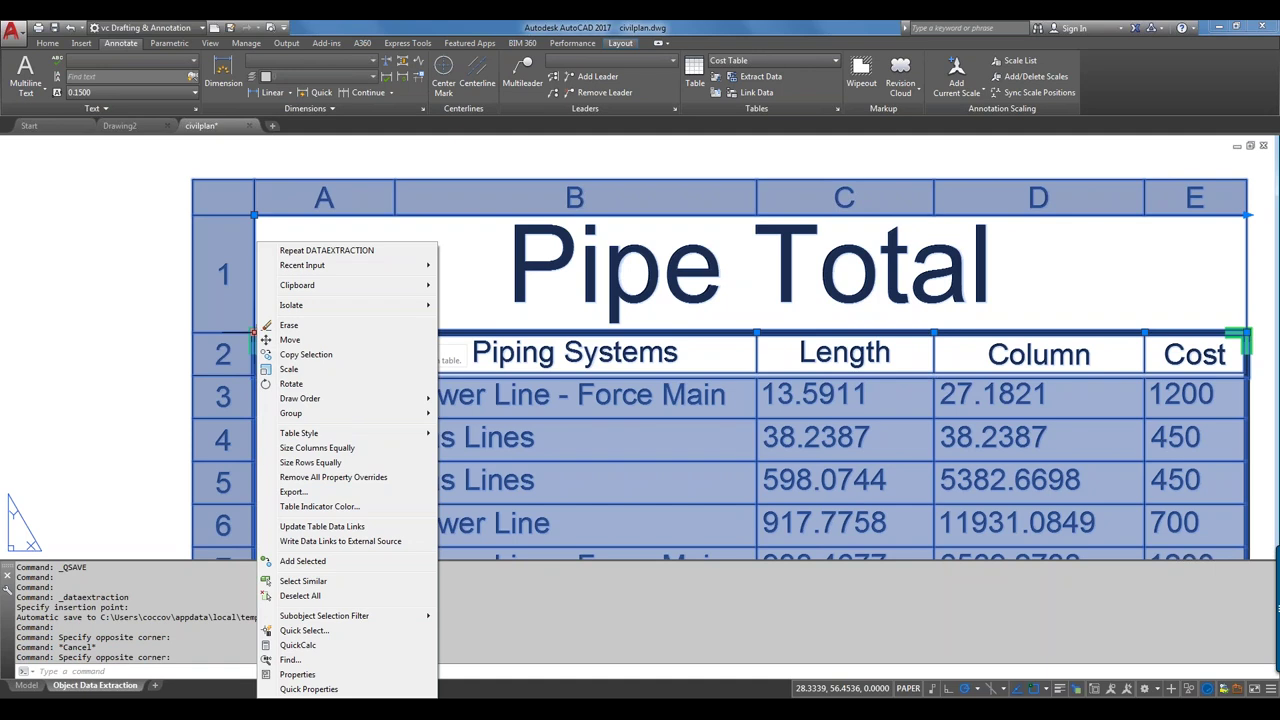
key(Escape)
right_click(264, 326)
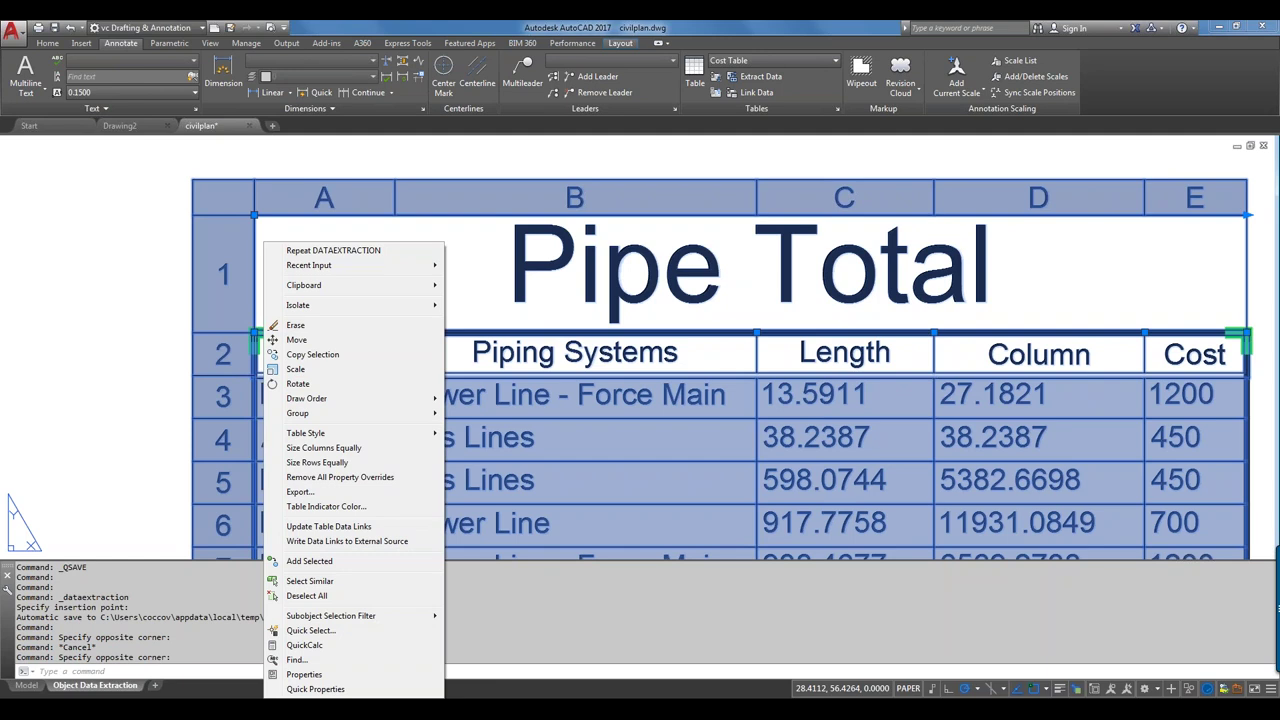
key(Escape)
key(Escape)
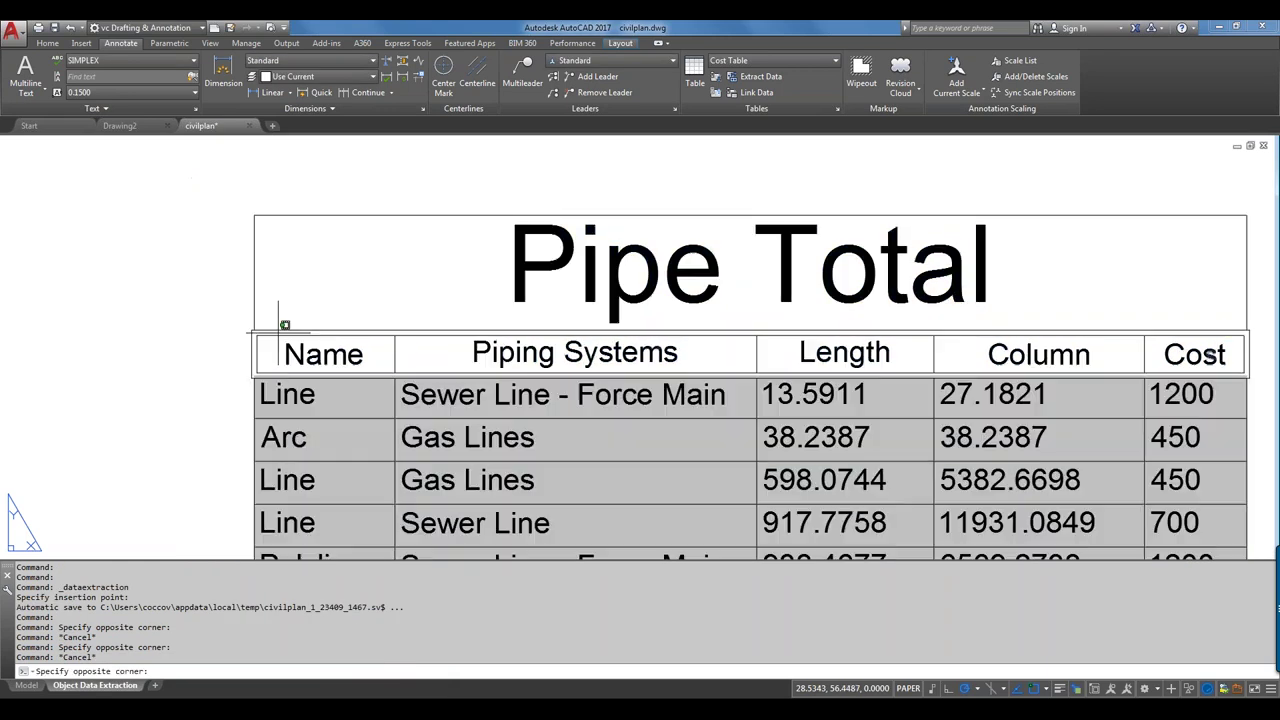
click(278, 335)
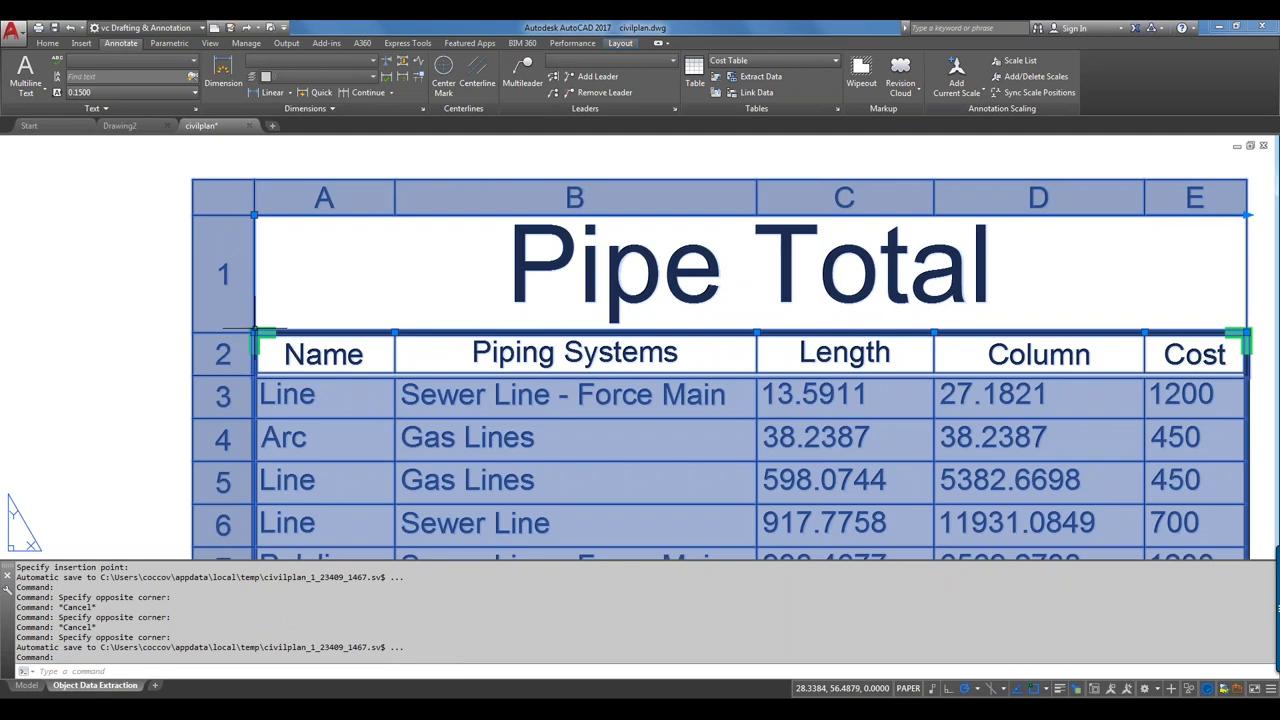
- Unlock the Name header cell A2 of the Pipe Total table
click(262, 338)
right_click(256, 334)
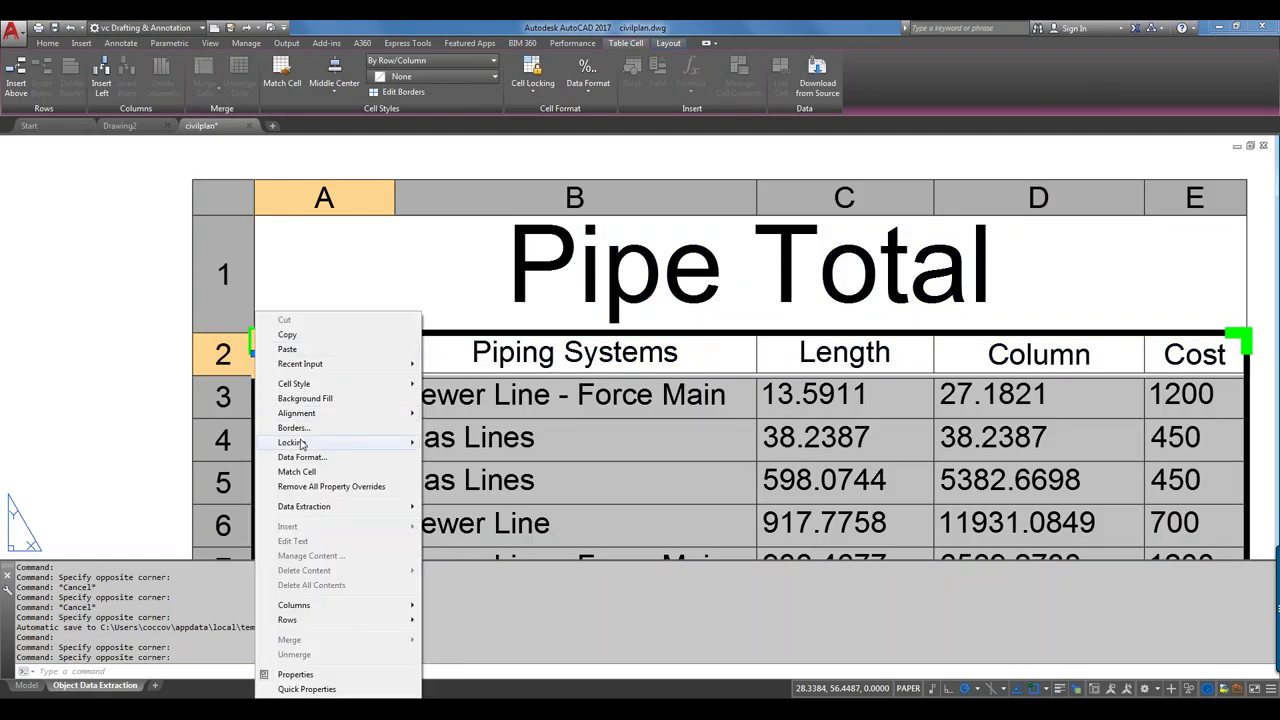
mouse_move(300, 442)
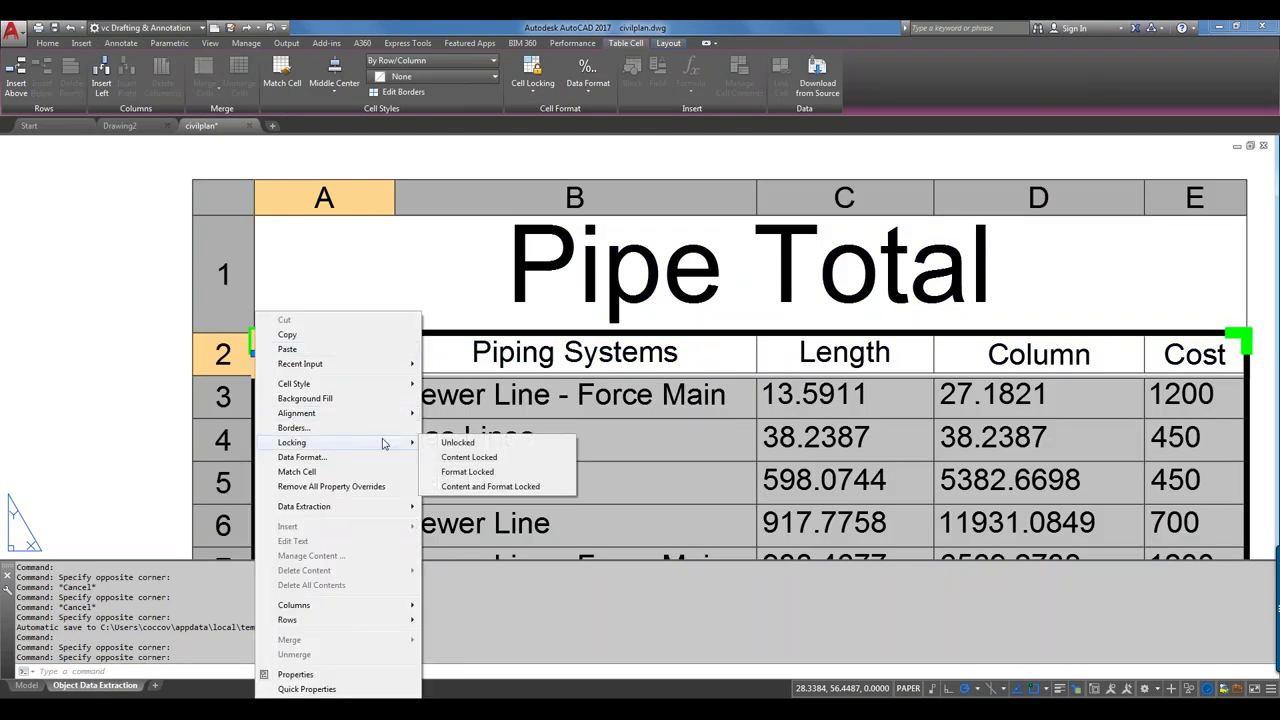
click(488, 446)
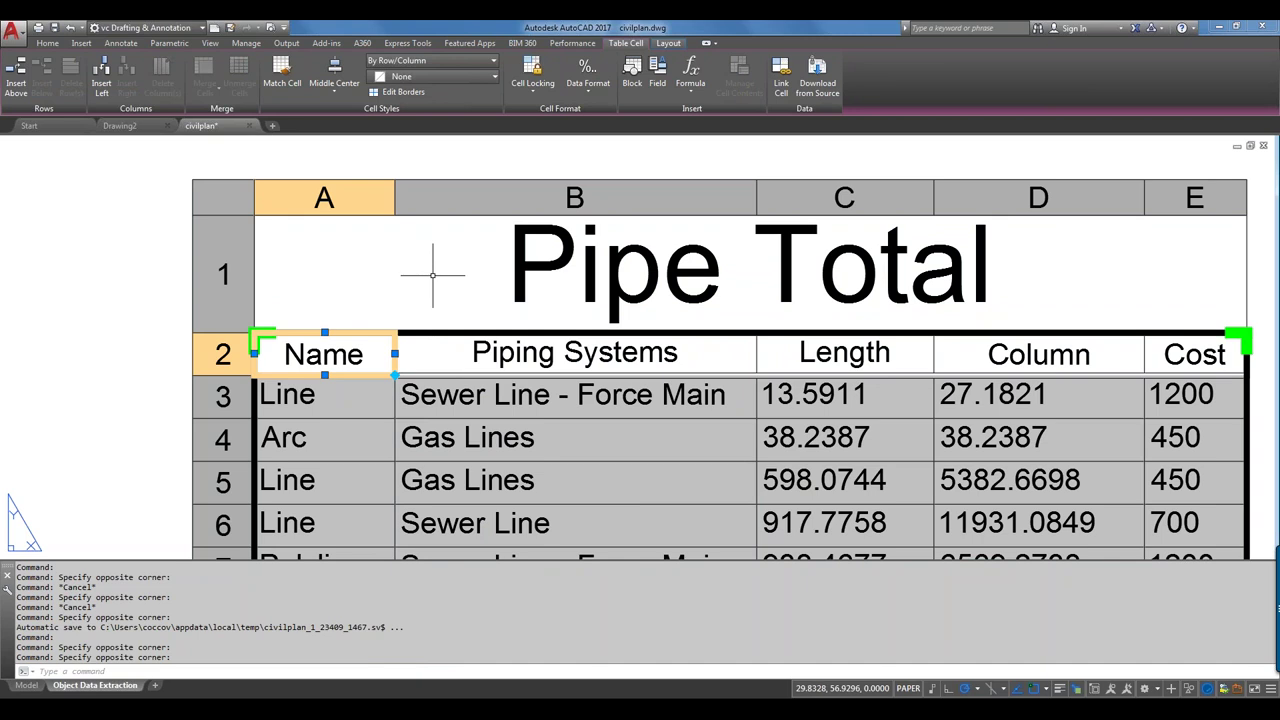
key(Escape)
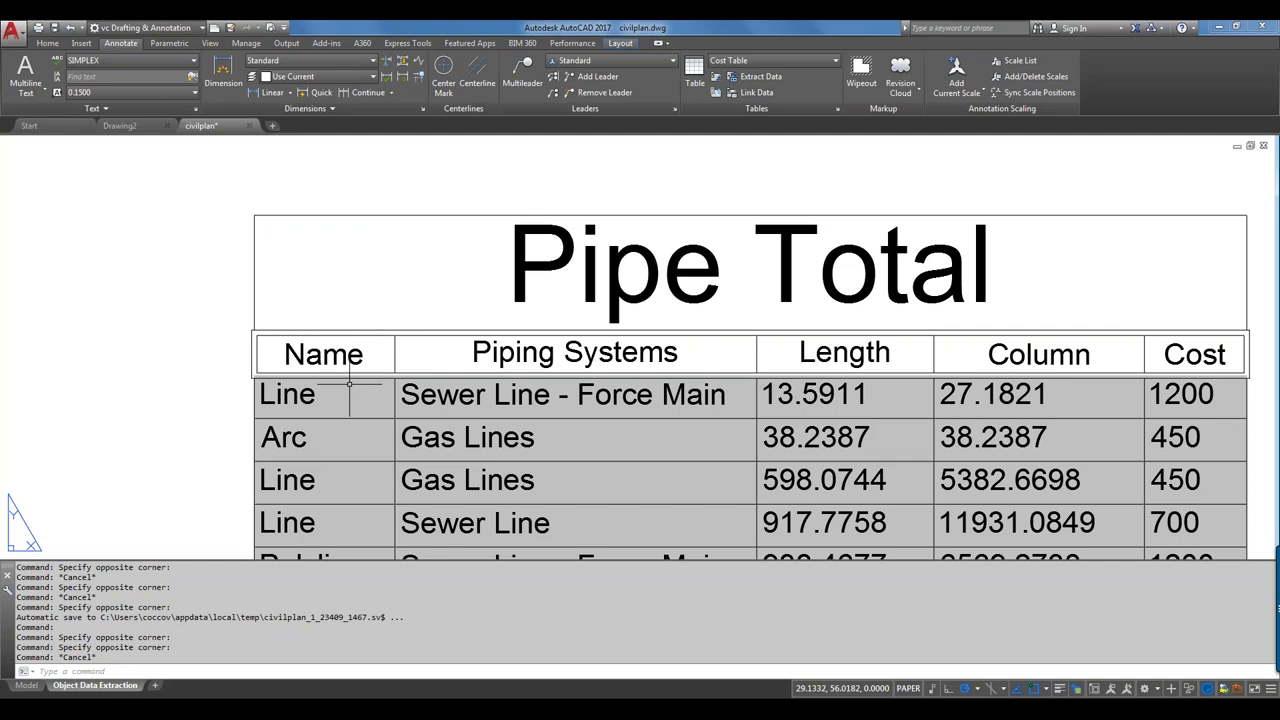
- Check the cell options for the Name header and cell E3 holding 1200
click(340, 350)
right_click(330, 345)
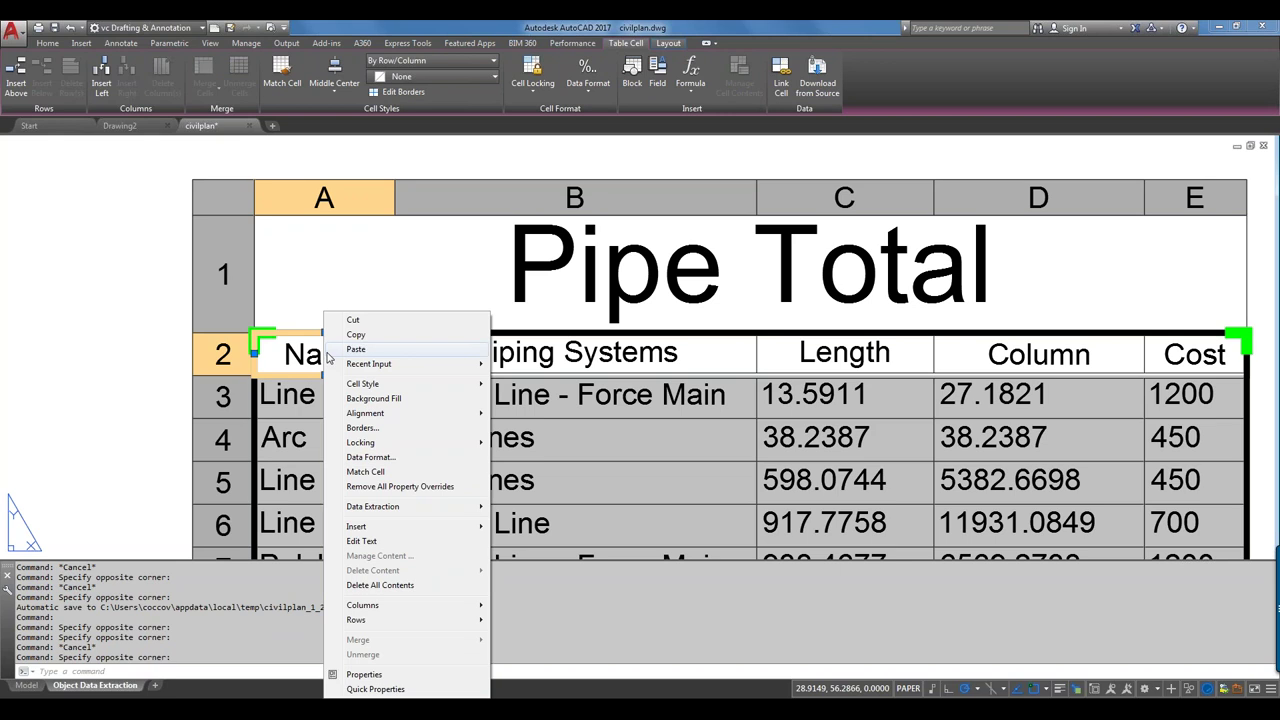
click(1203, 400)
click(1196, 396)
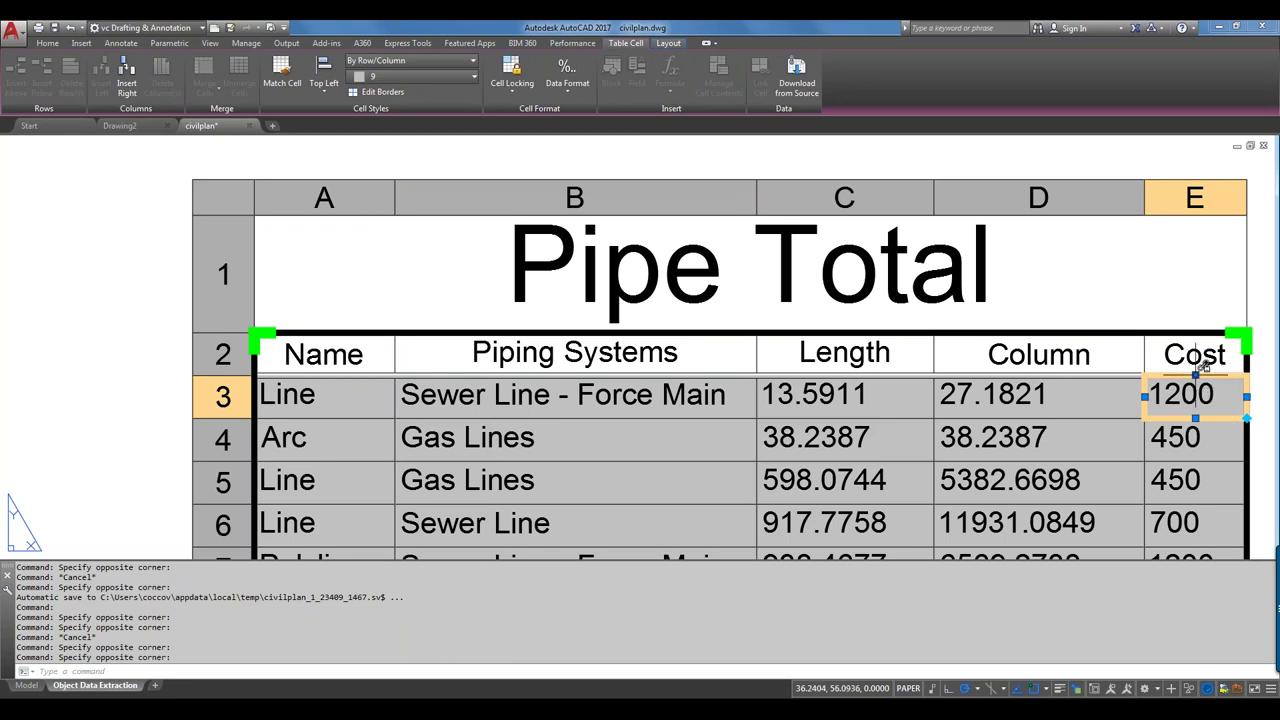
right_click(1193, 368)
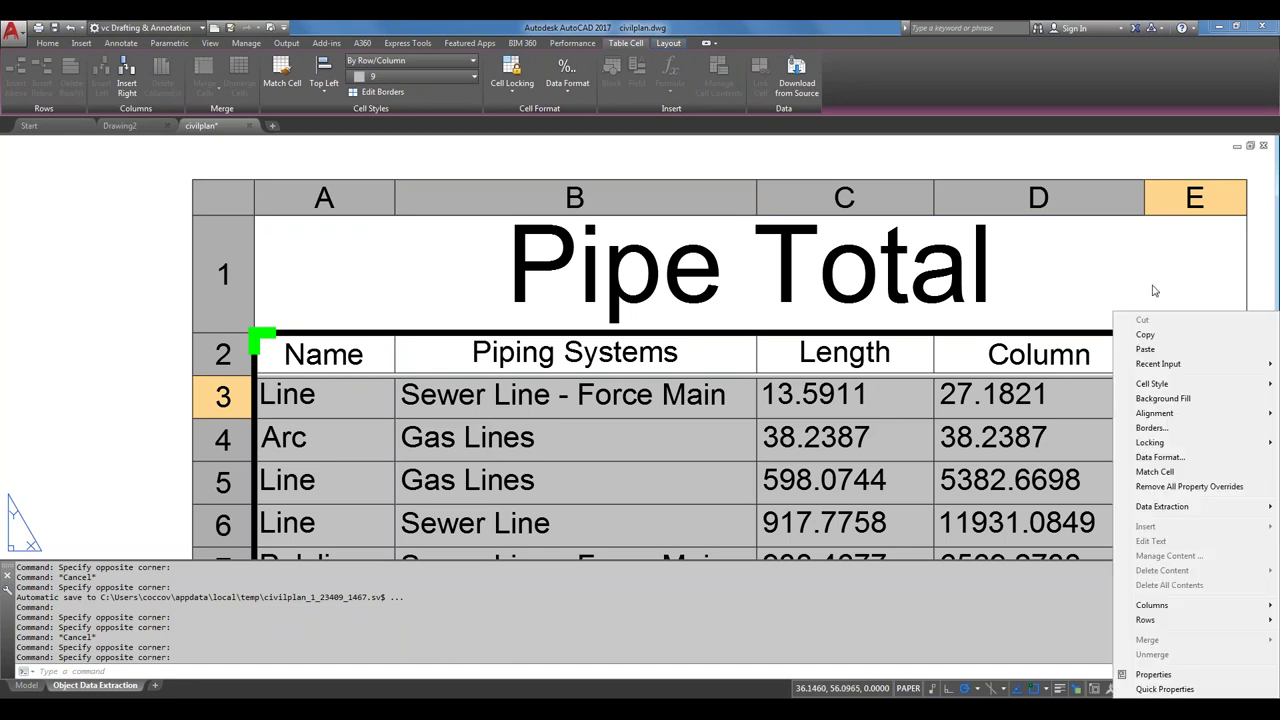
click(1155, 292)
- Set the Cost header cell E2 to Unlocked
click(1210, 352)
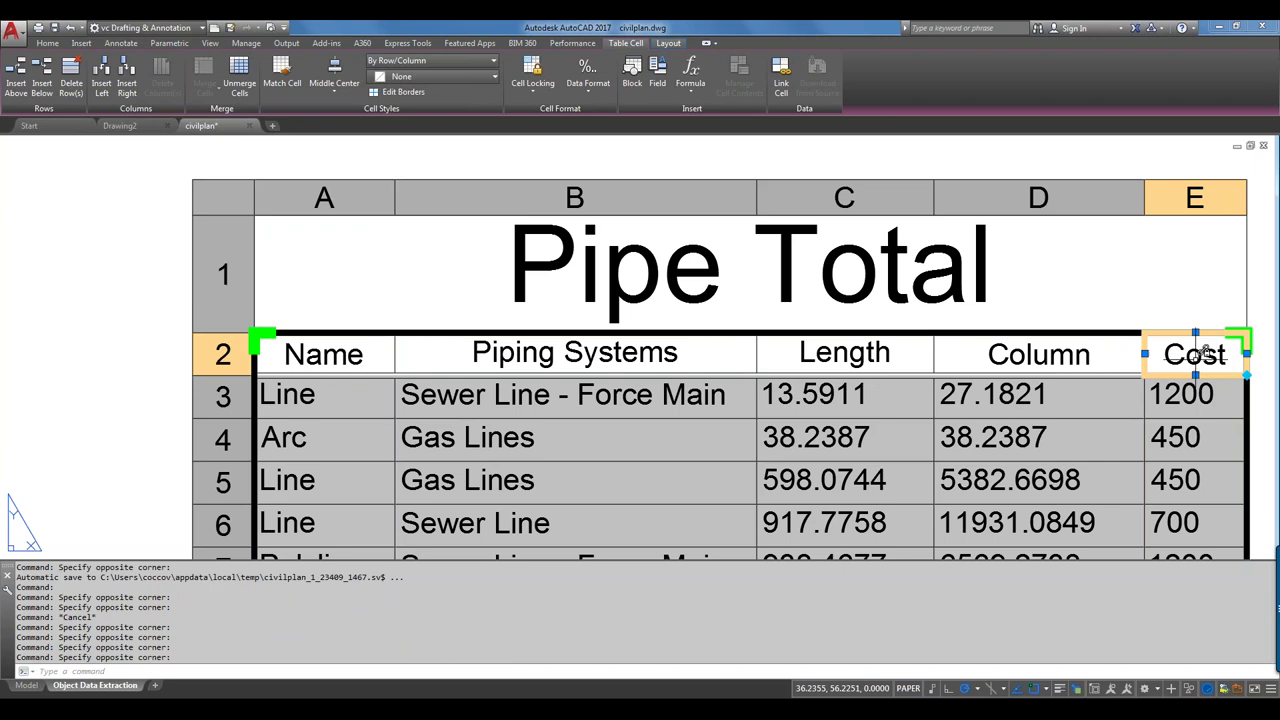
right_click(1252, 369)
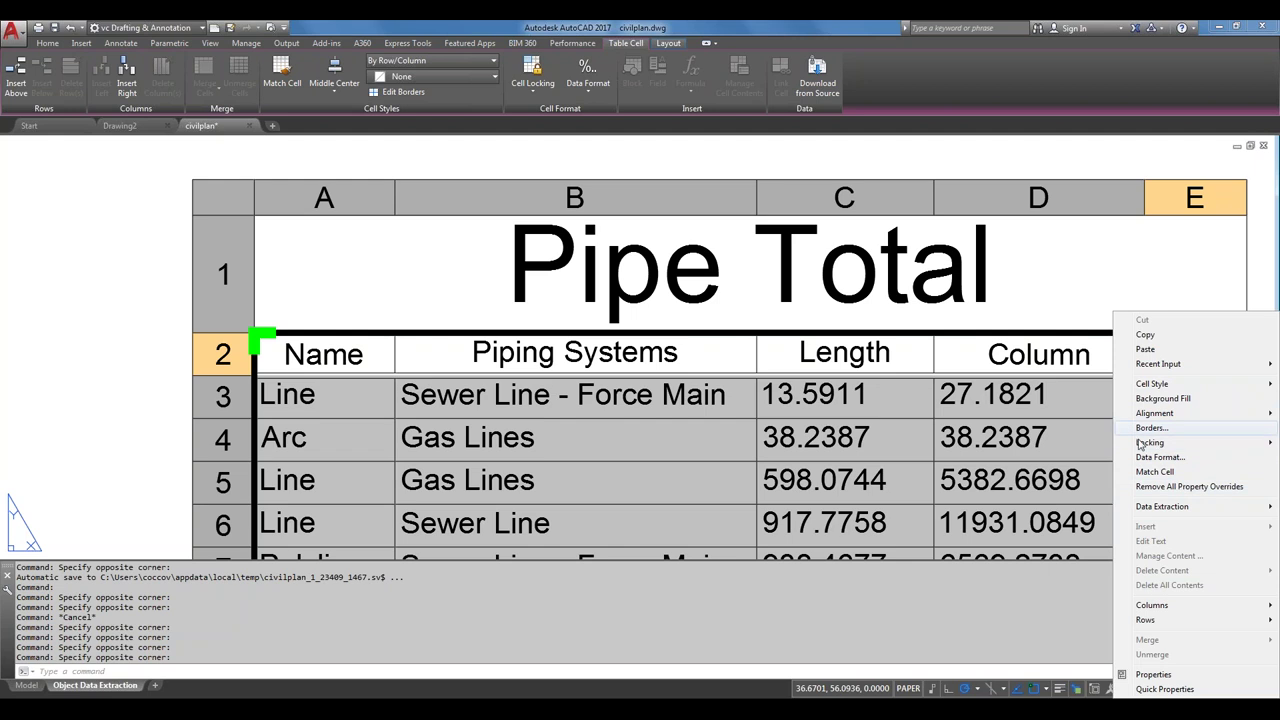
mouse_move(1154, 443)
click(1068, 441)
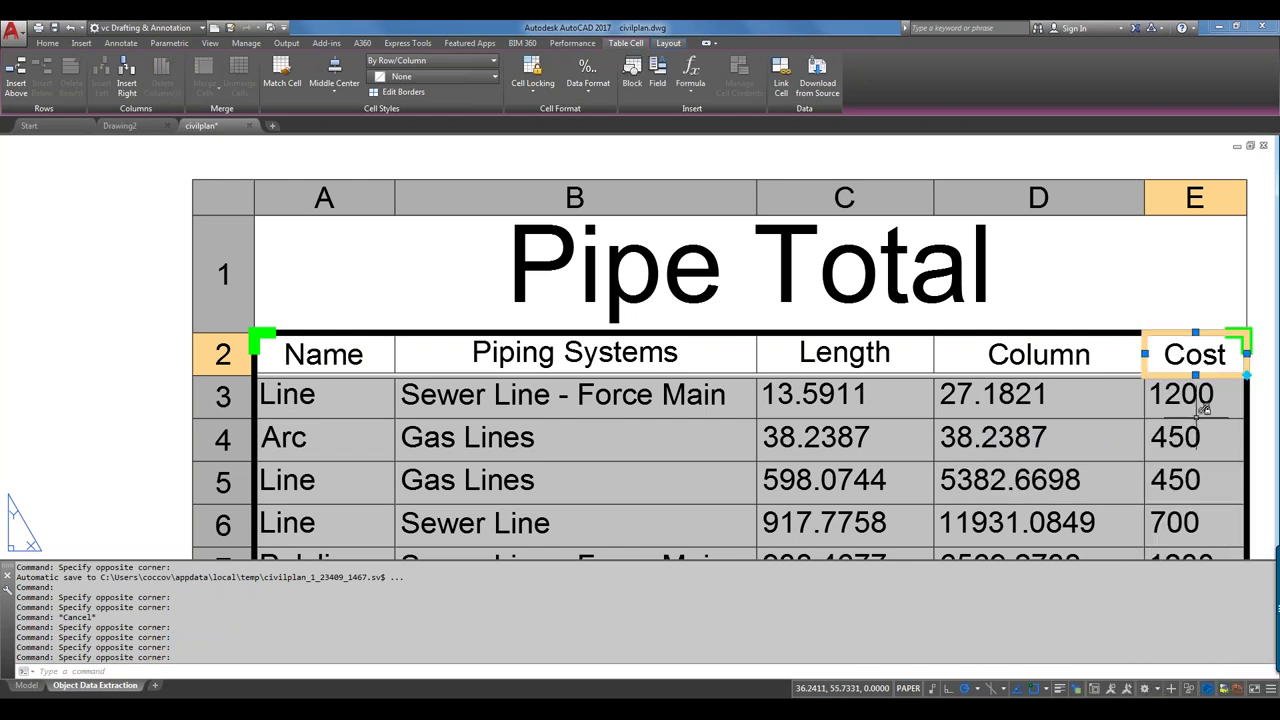
- Select the Cost values E3 through E11 and unlock them
scroll(1215, 398, down, 4)
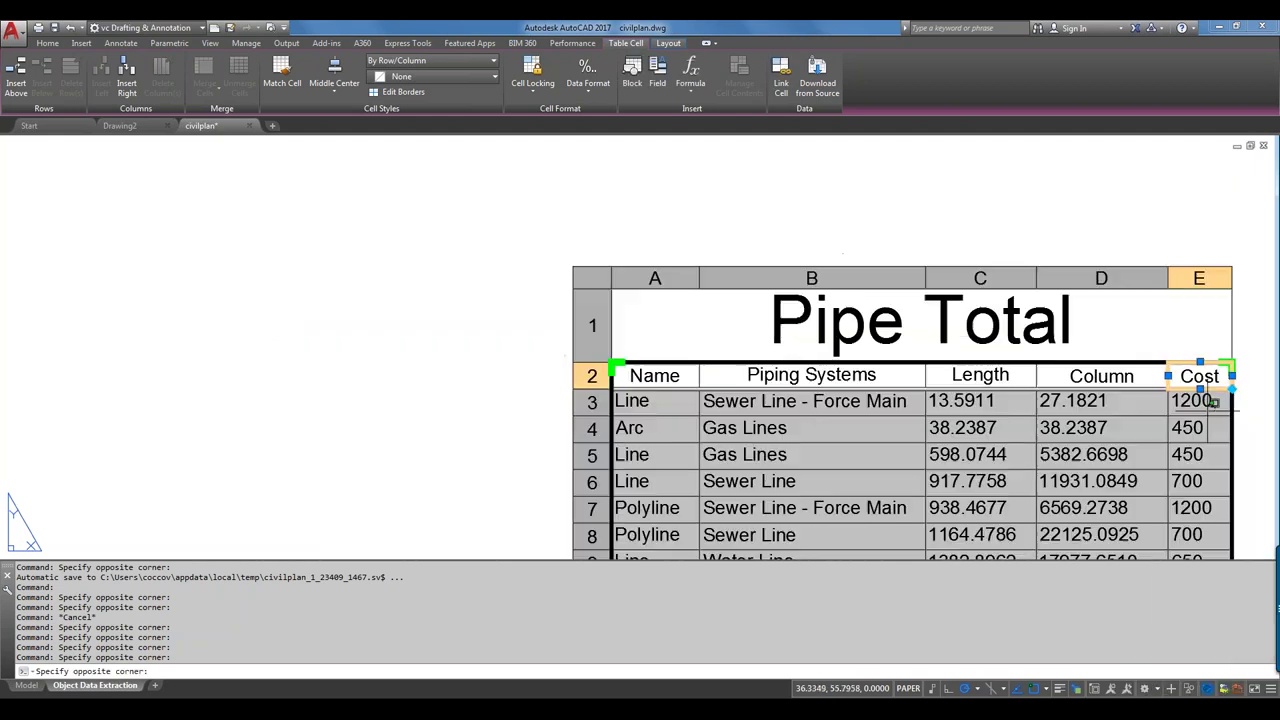
drag(1199, 510, 1220, 548)
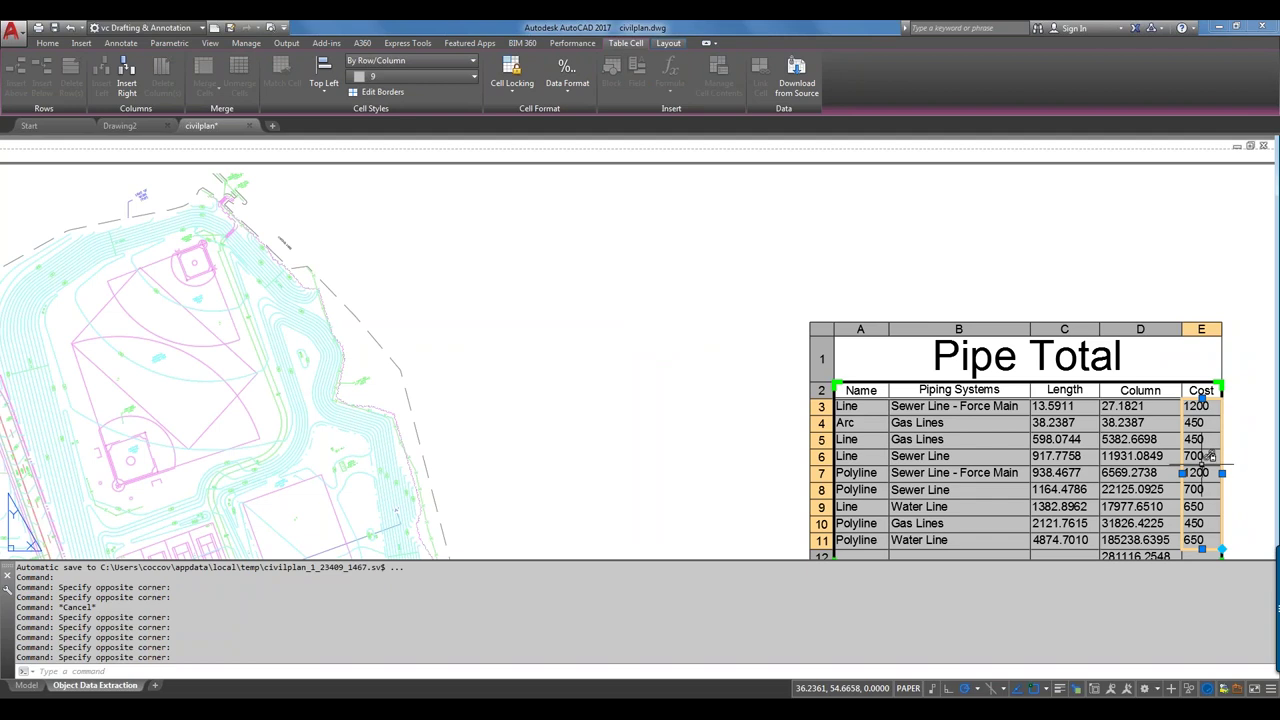
right_click(1199, 465)
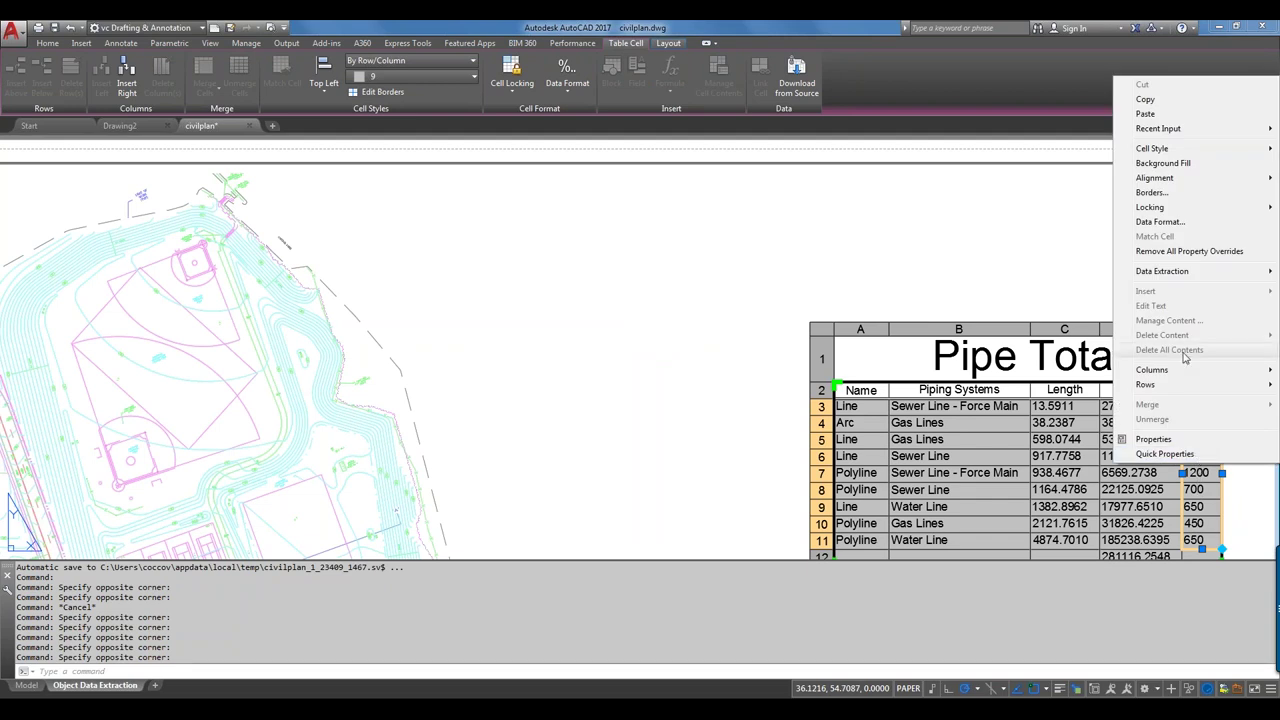
click(1157, 222)
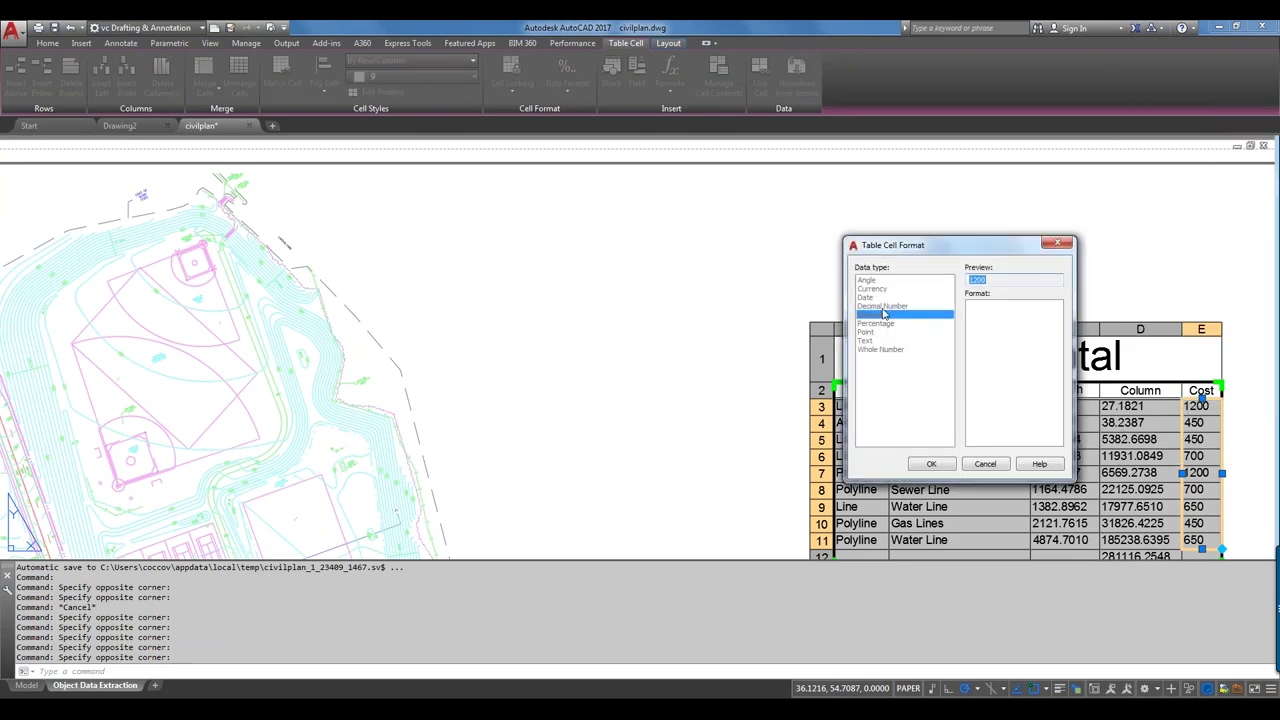
click(984, 465)
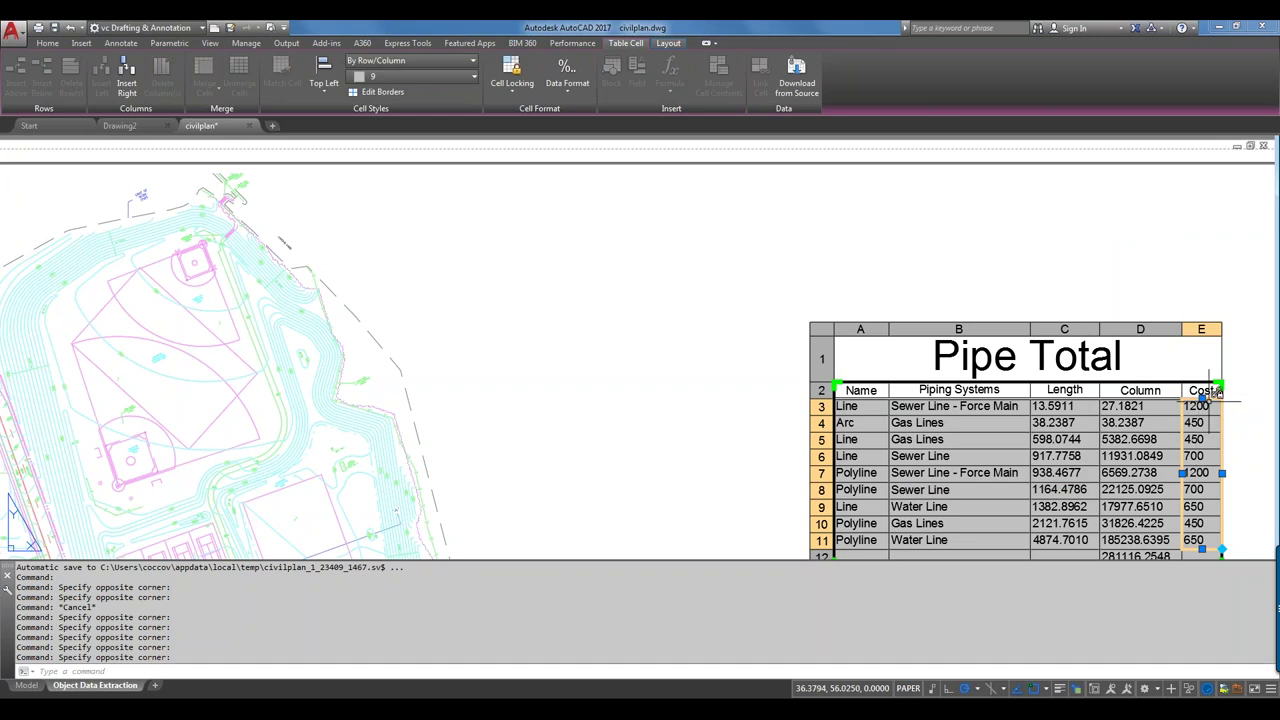
right_click(1216, 390)
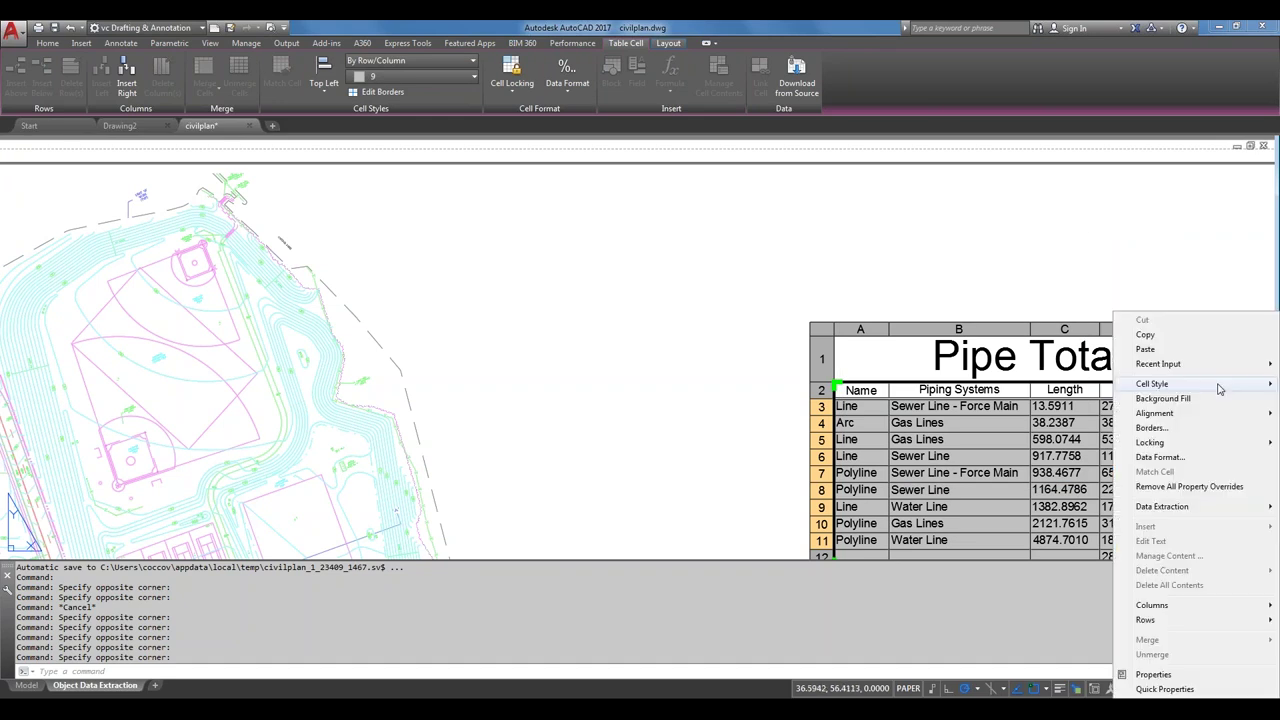
mouse_move(1166, 450)
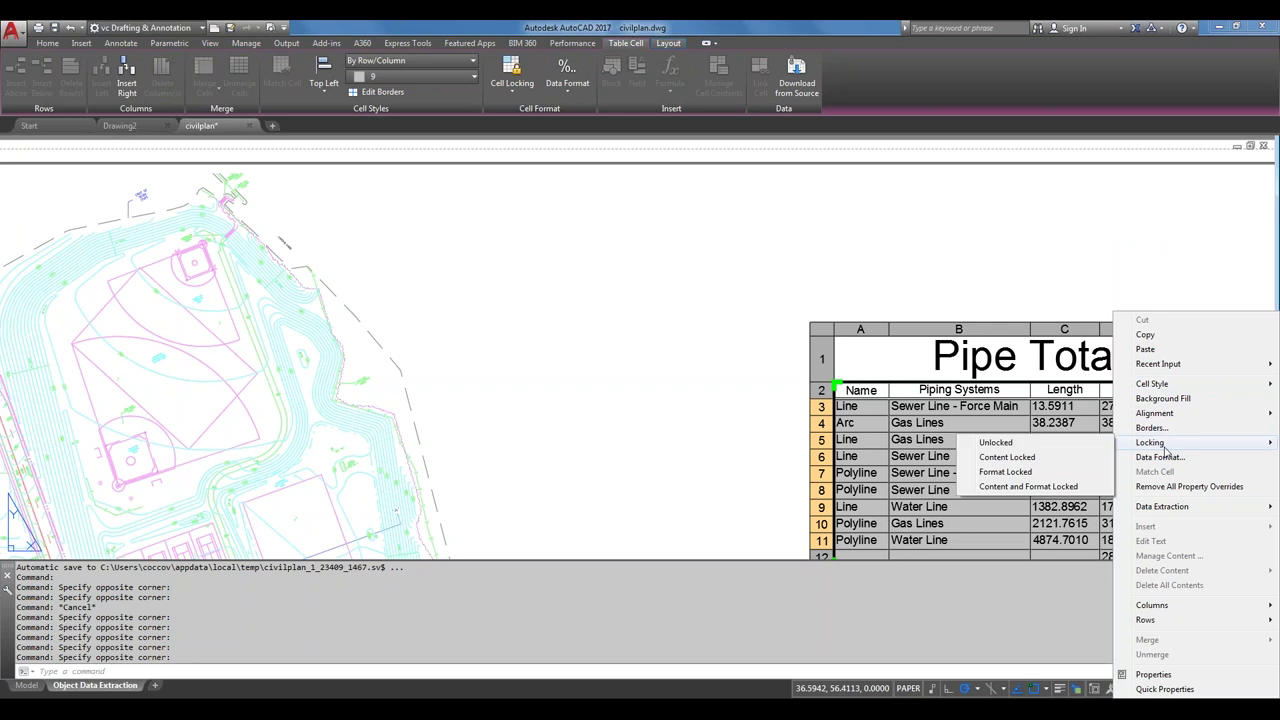
click(1016, 443)
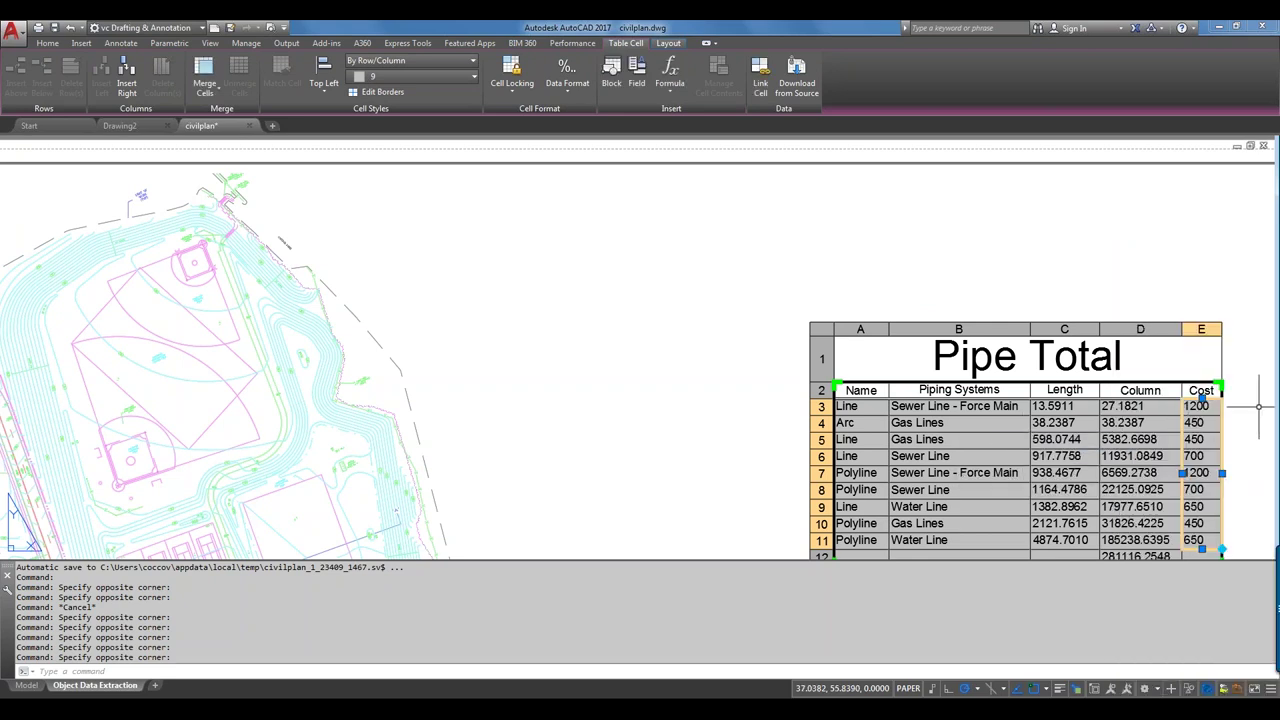
- Format the selected Cost values with the Currency data type
right_click(1196, 456)
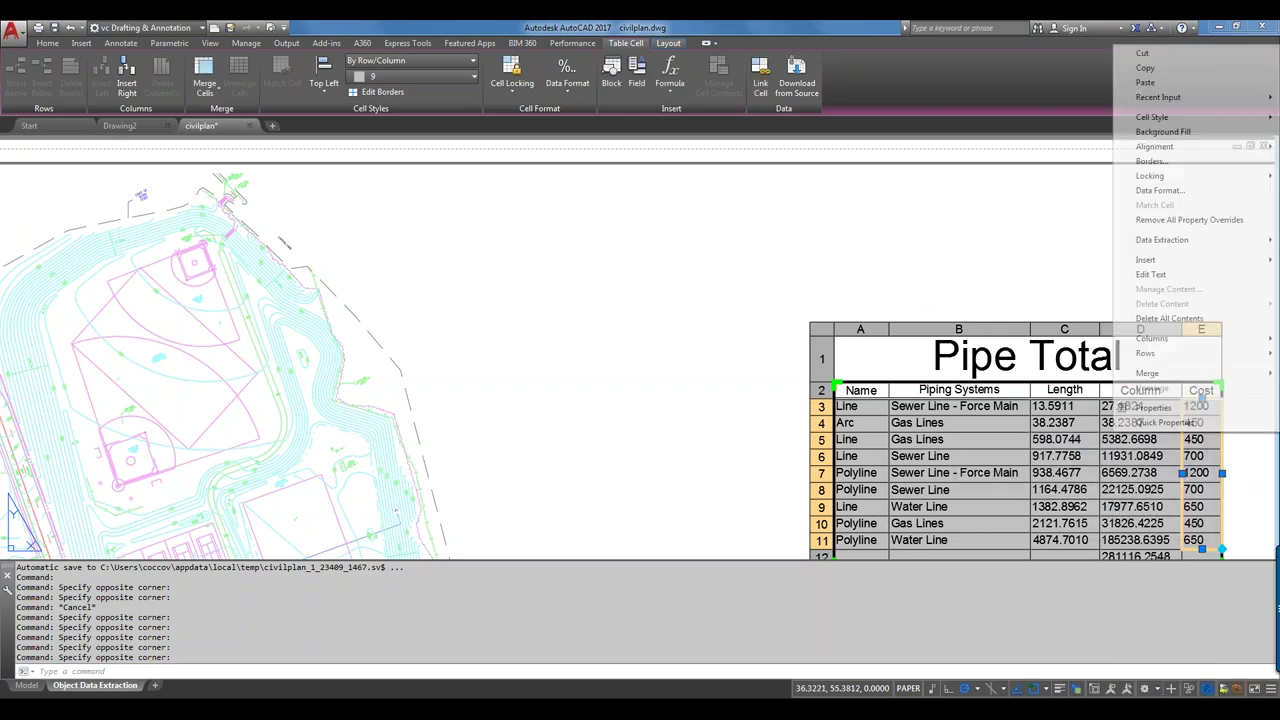
click(1160, 190)
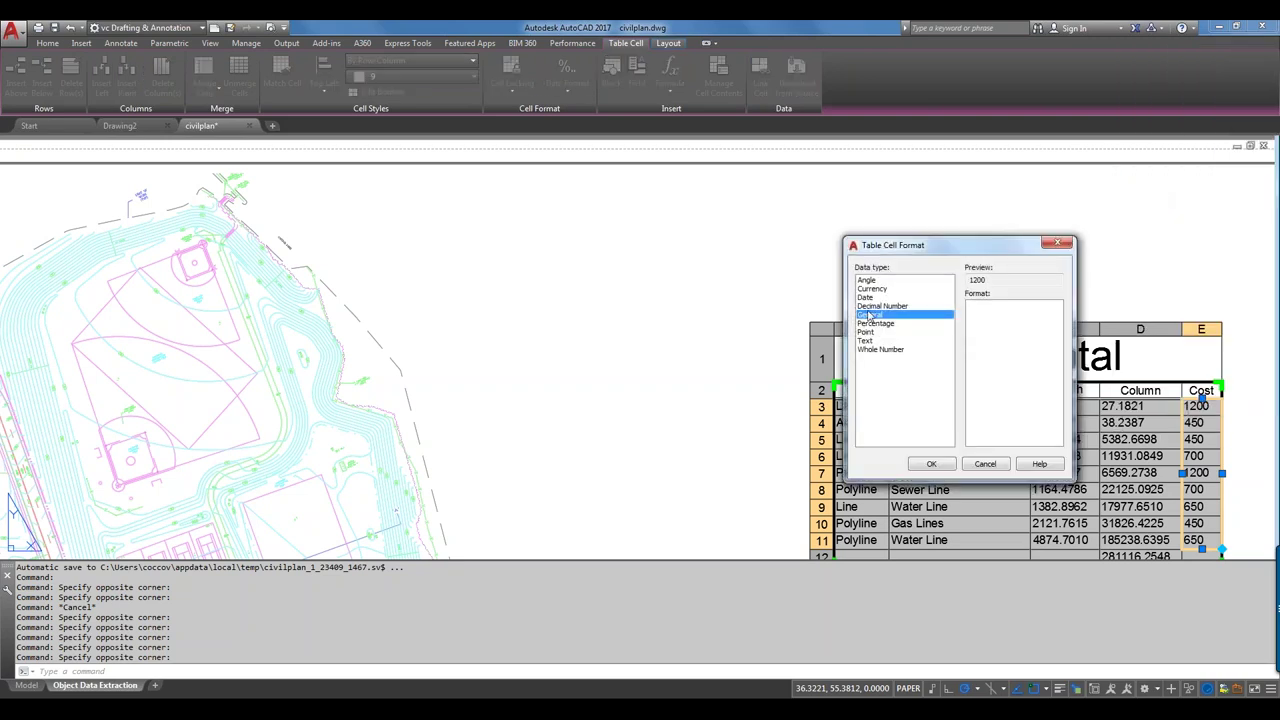
click(870, 289)
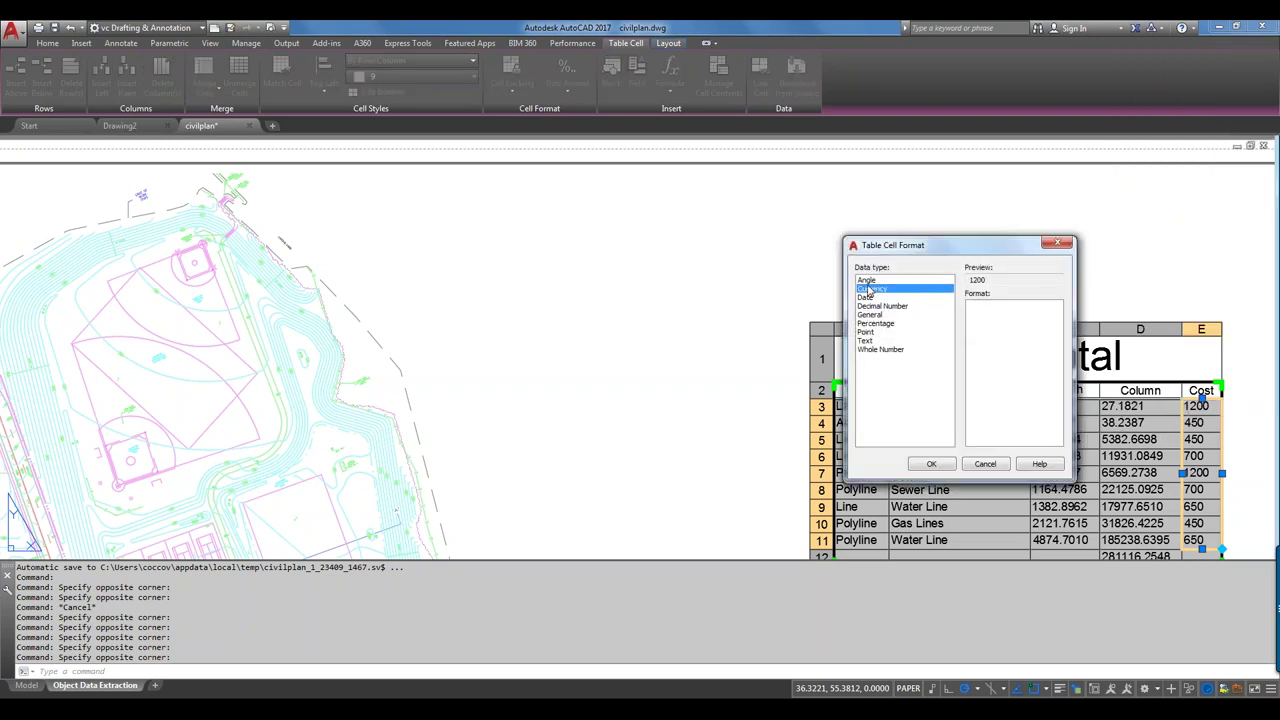
click(931, 463)
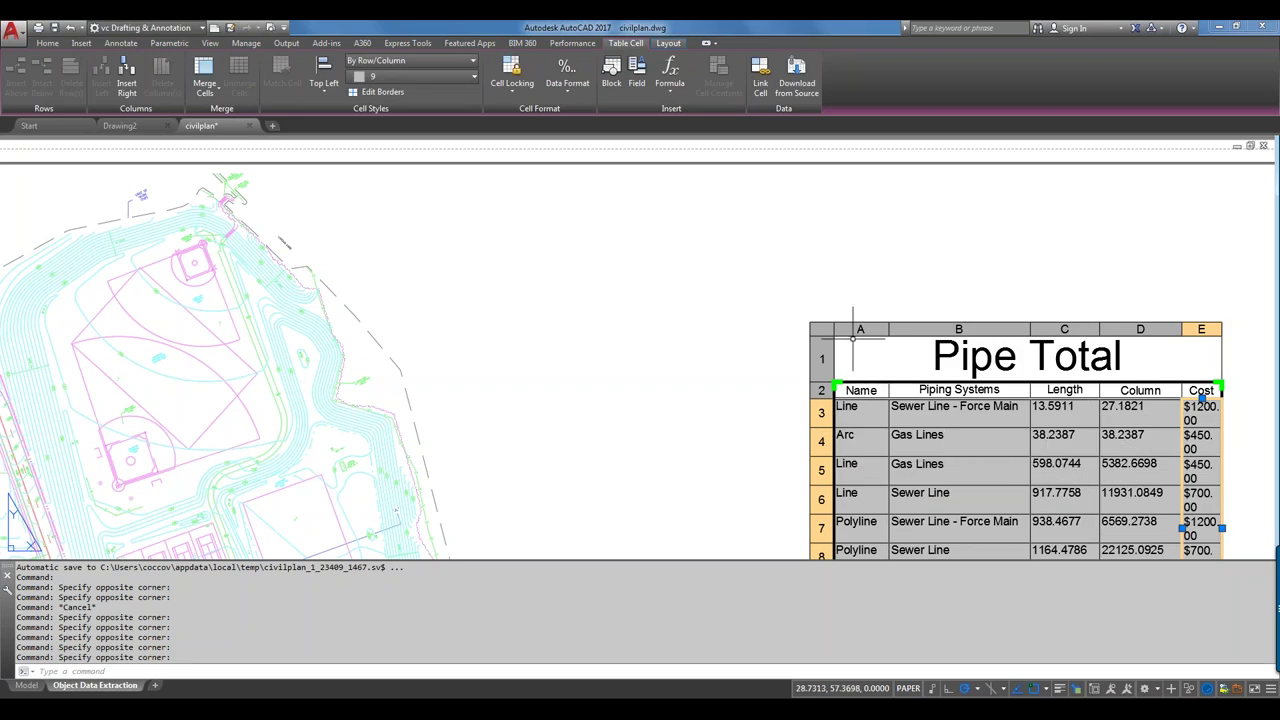
scroll(858, 347, down, 2)
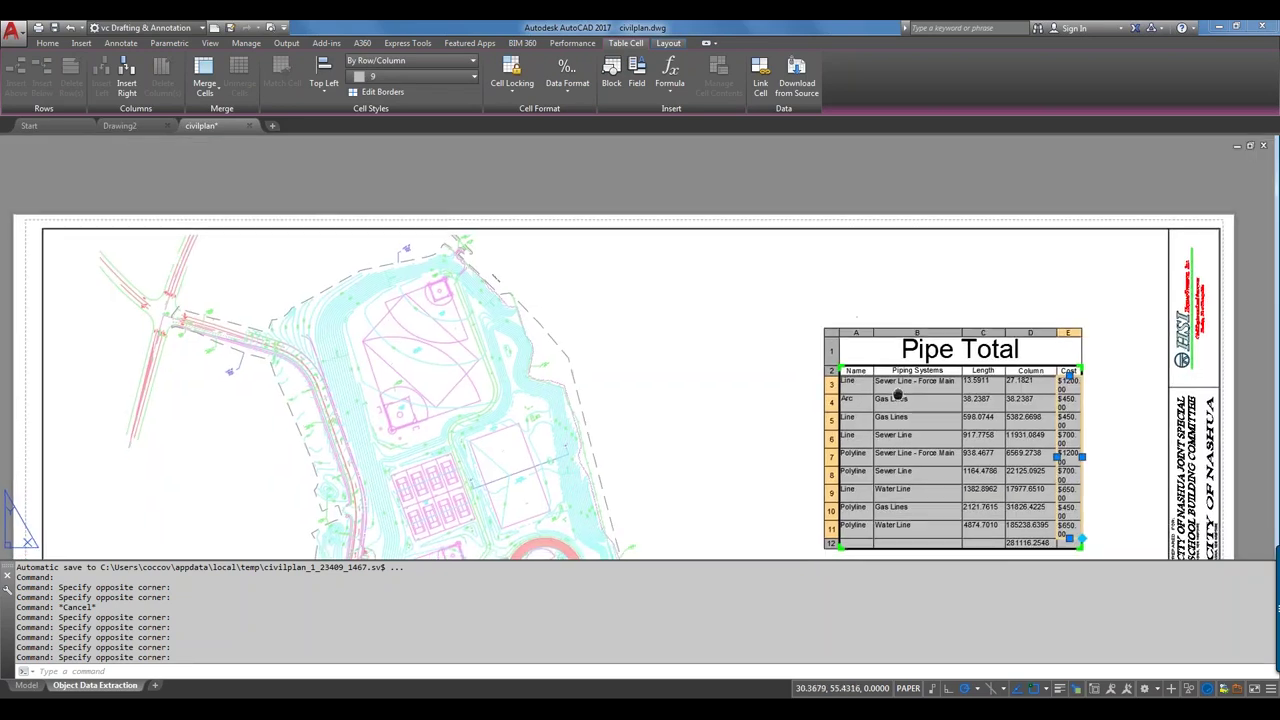
- Insert an empty column left of the Name column and start editing its header cell A2
middle_drag(913, 394, 706, 352)
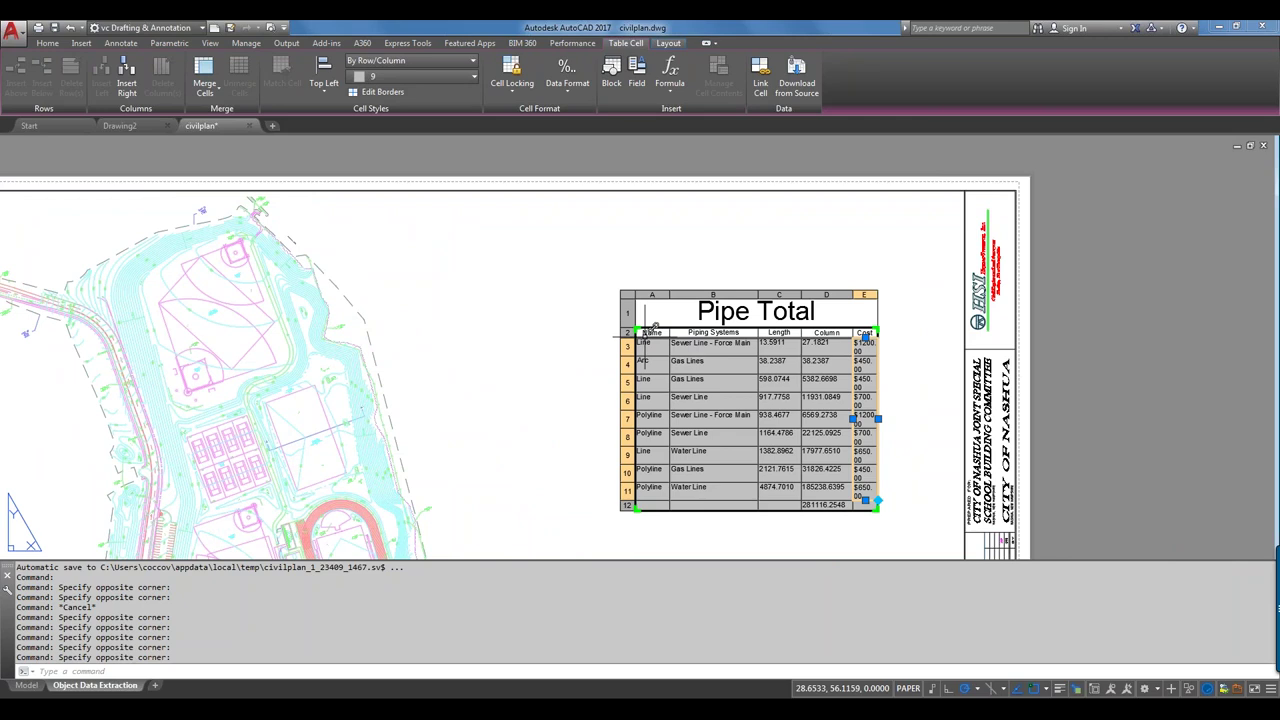
click(645, 333)
scroll(642, 336, up, 4)
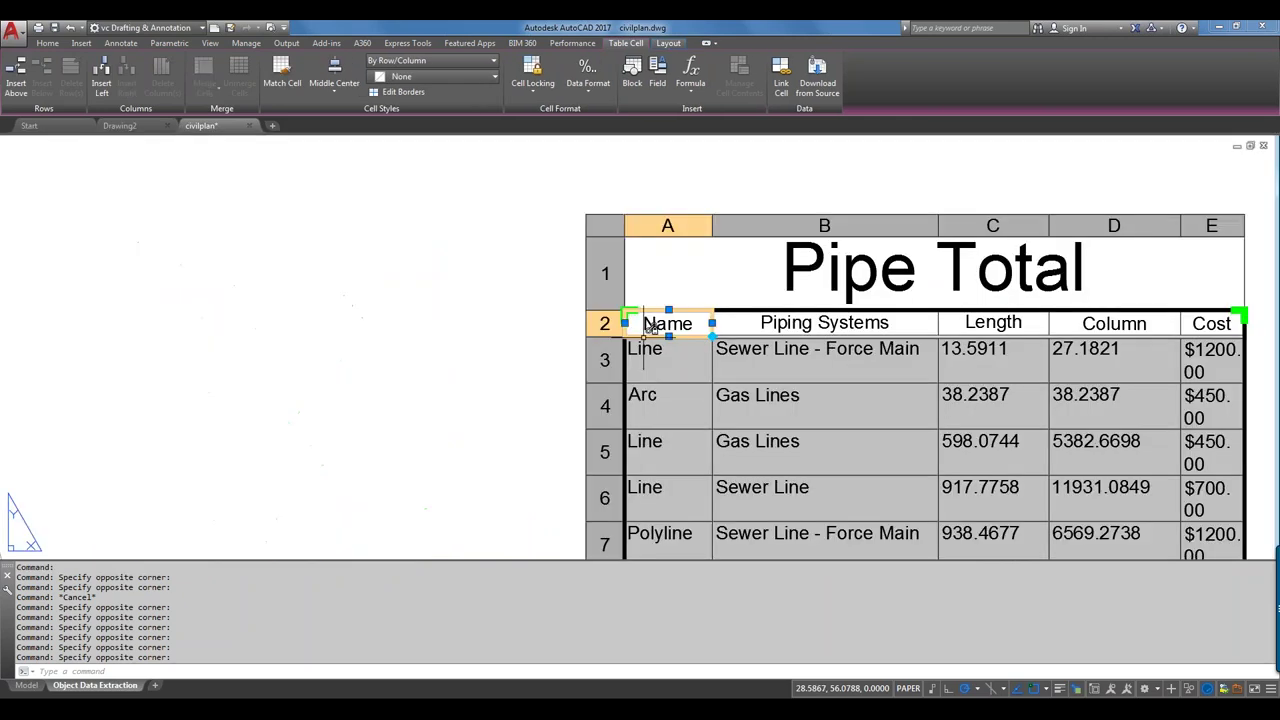
right_click(642, 313)
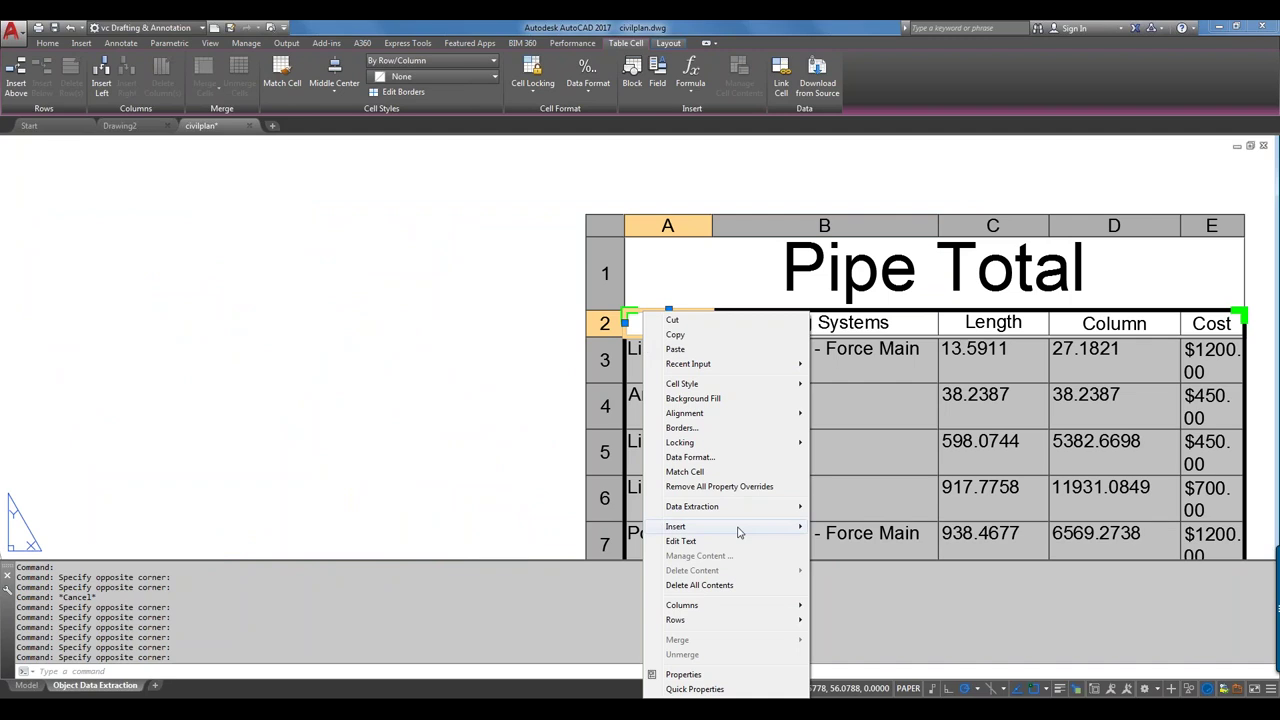
mouse_move(740, 527)
mouse_move(715, 609)
click(846, 605)
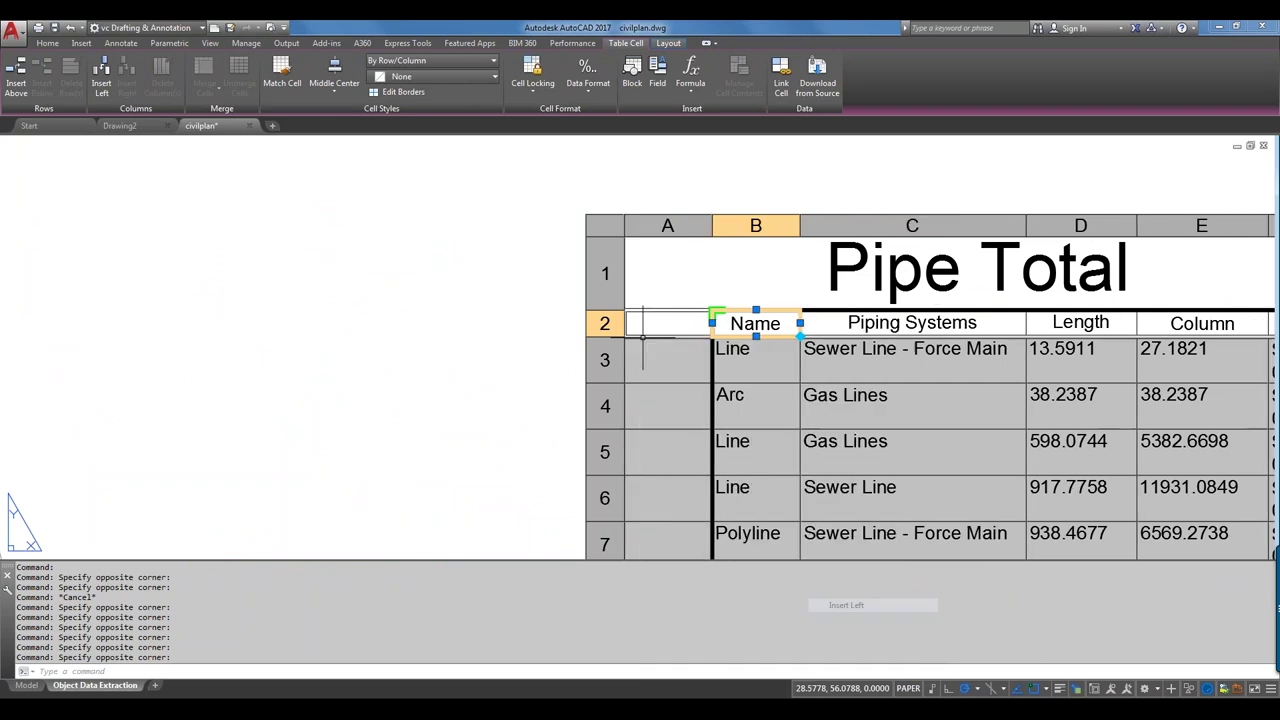
click(658, 318)
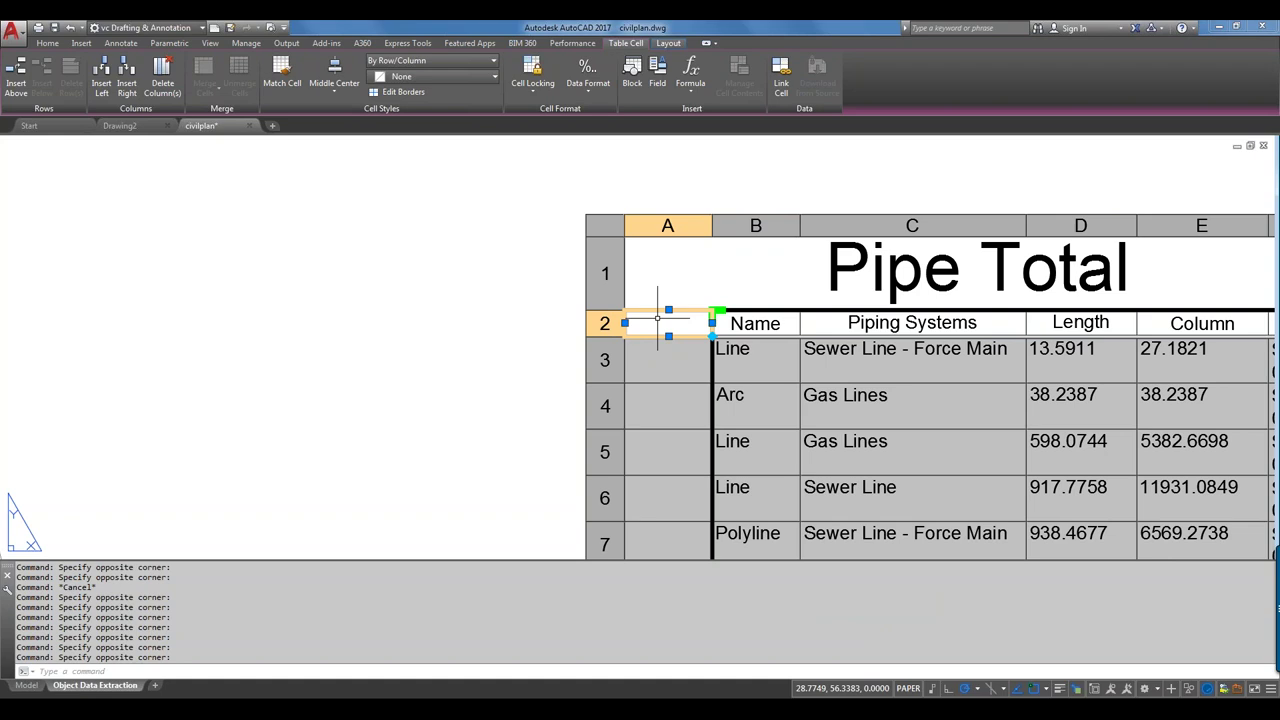
double_click(658, 318)
- Enter 'Index' as the header text of the new column's cell A2
text(Index)
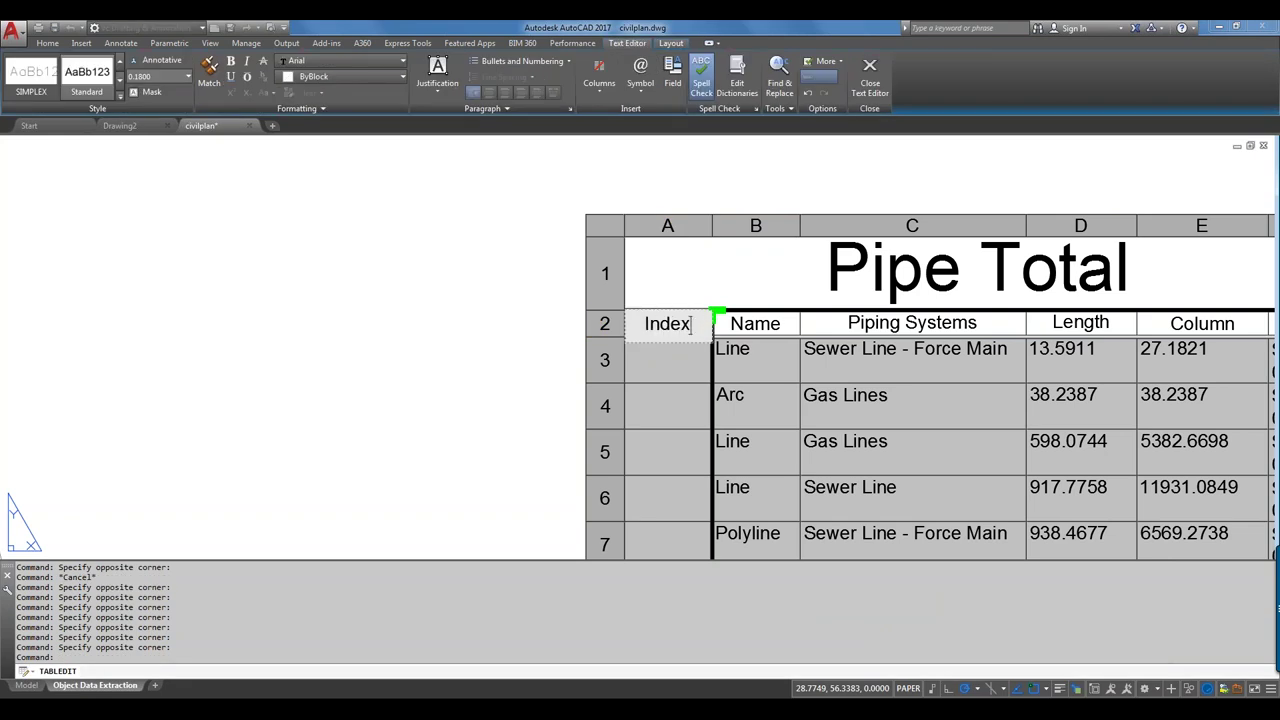
click(659, 361)
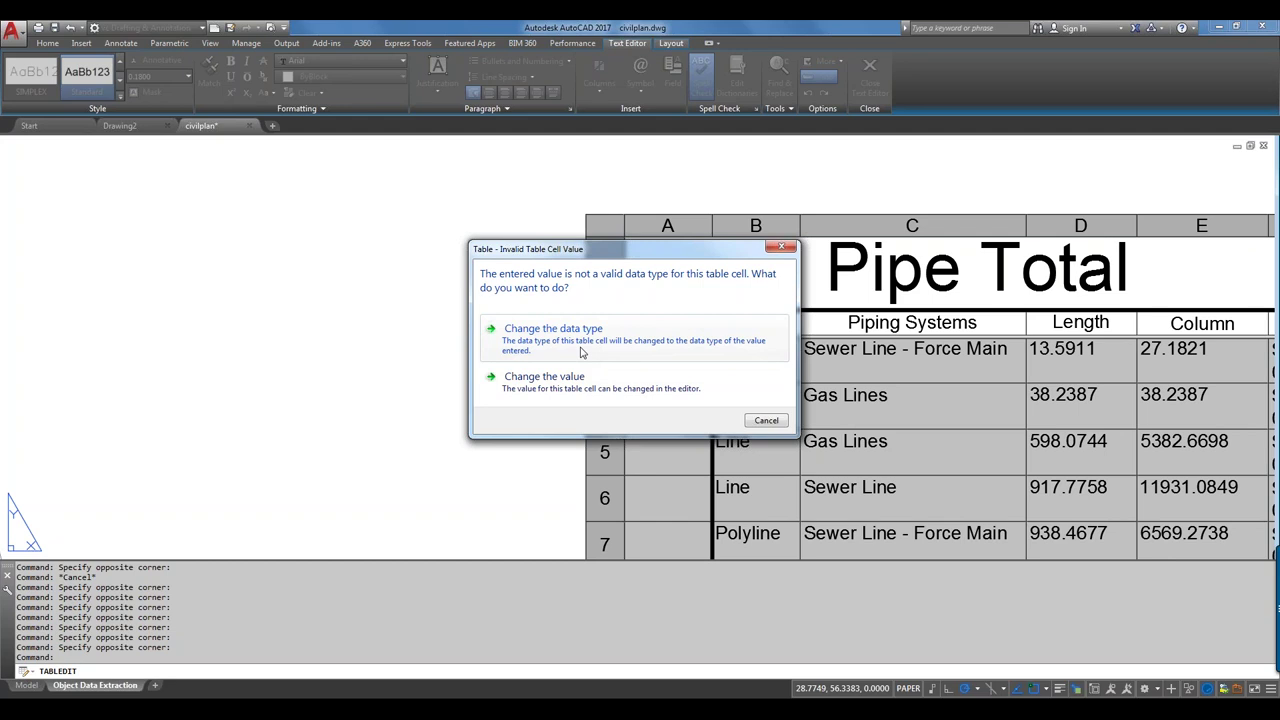
- Try editing Index cell A3, then cancel the cell's Data Format settings unchanged
click(553, 330)
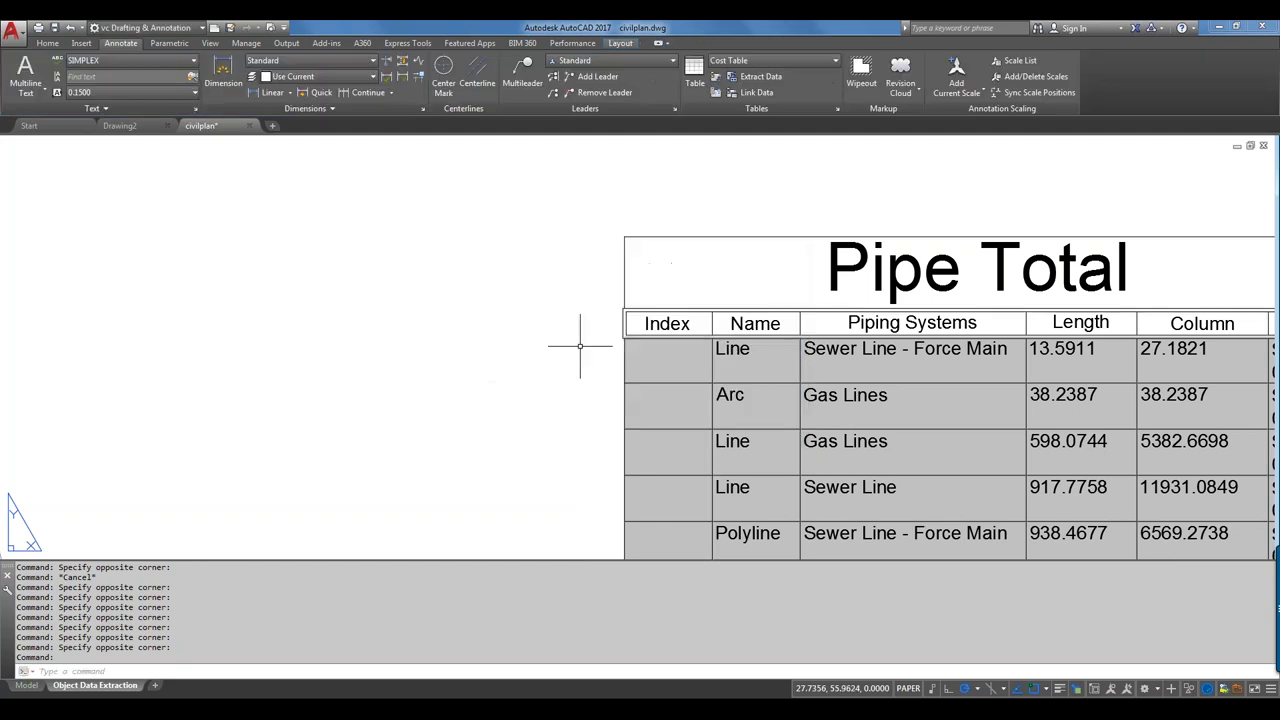
click(677, 360)
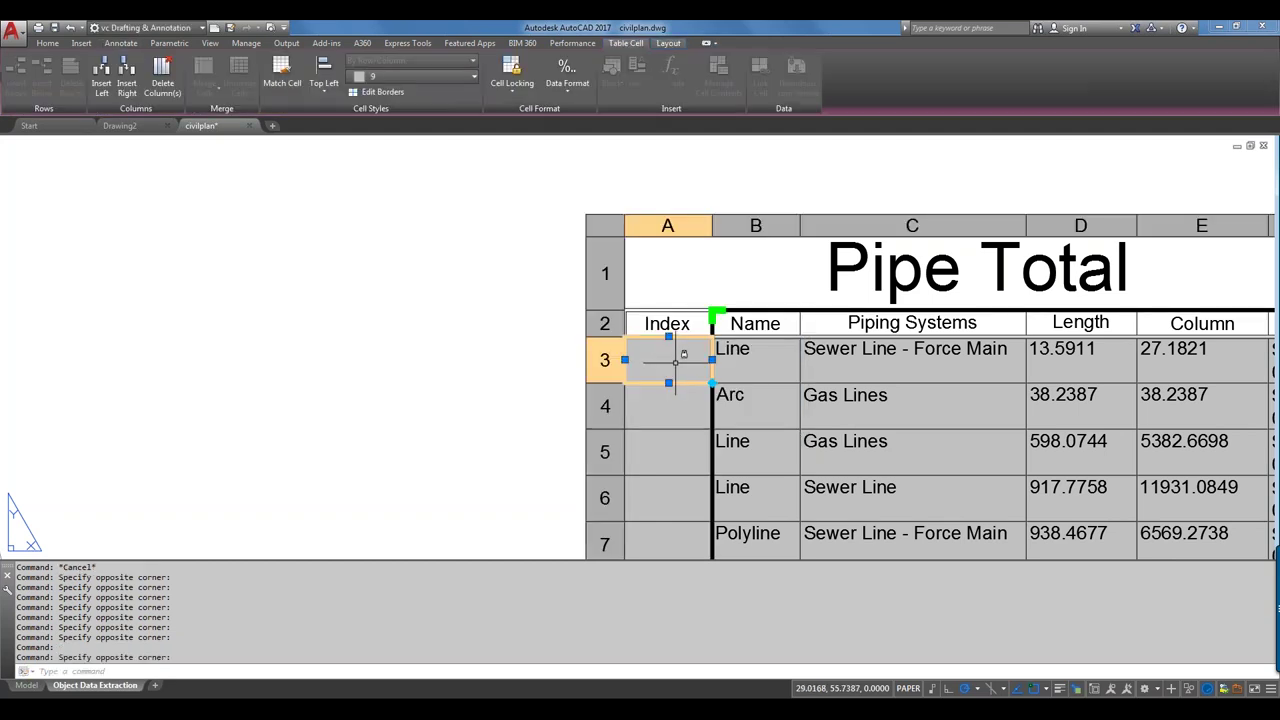
right_click(676, 360)
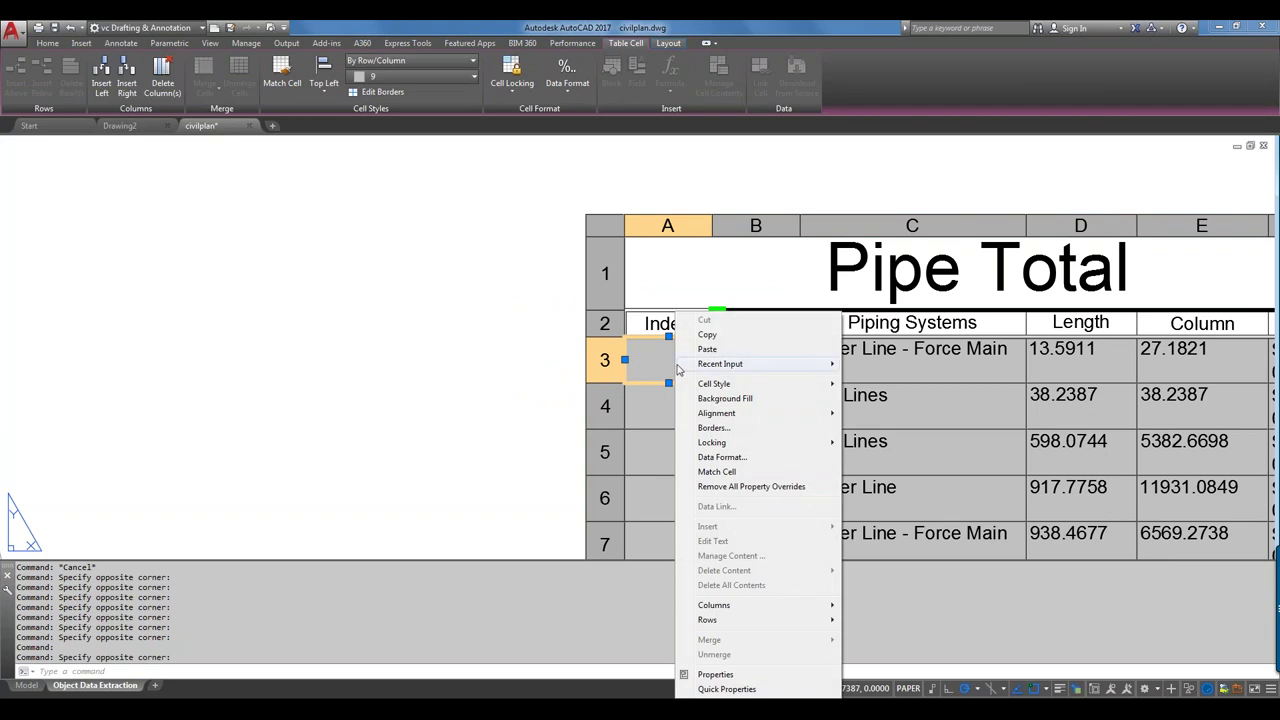
double_click(672, 364)
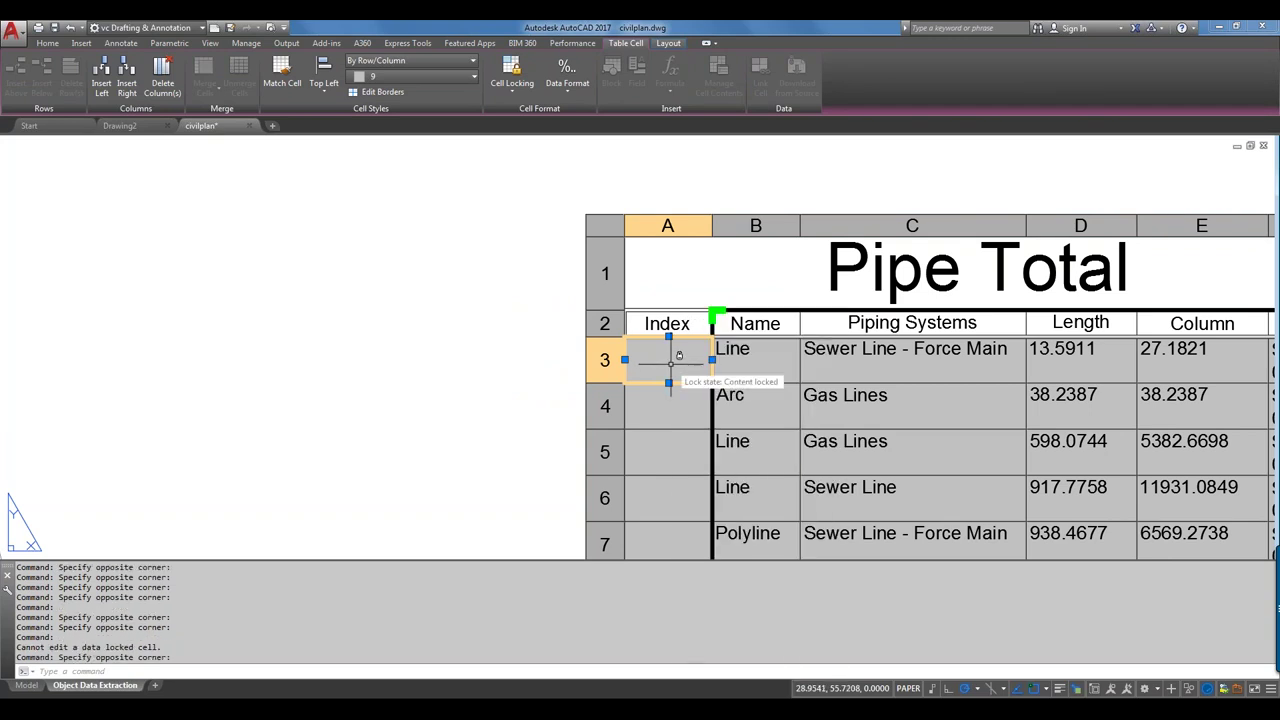
double_click(671, 357)
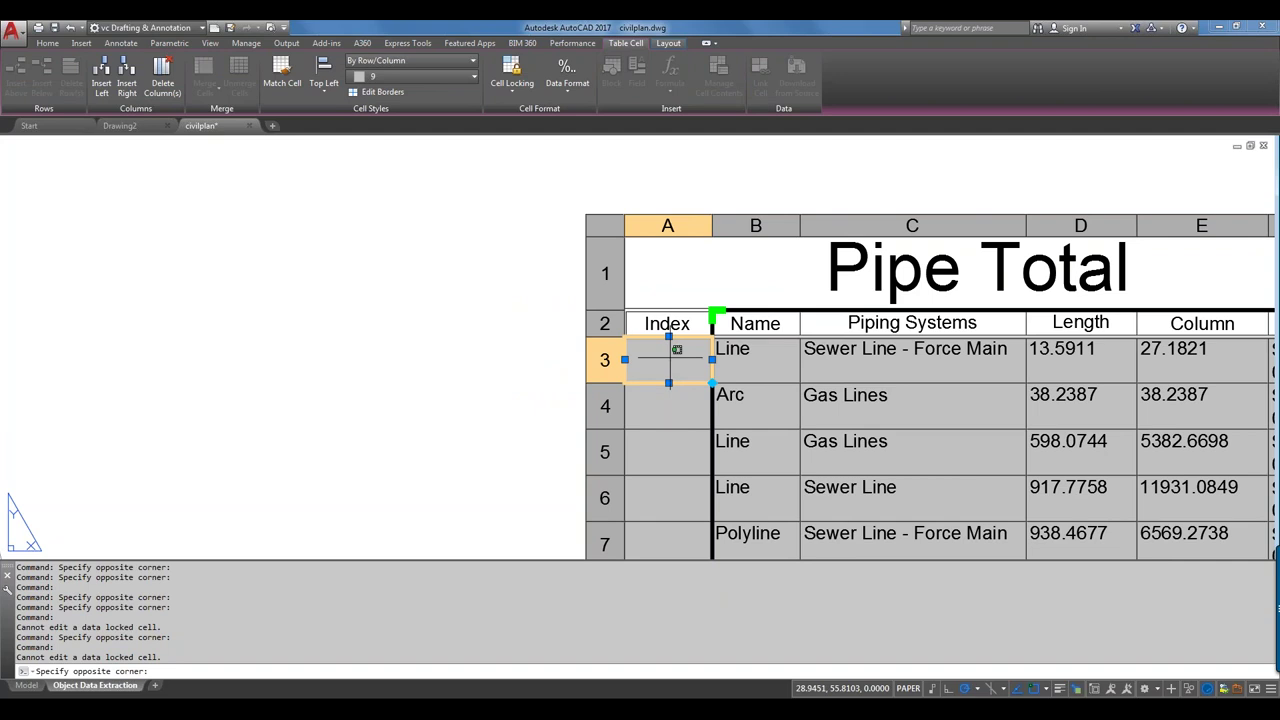
click(669, 350)
right_click(631, 312)
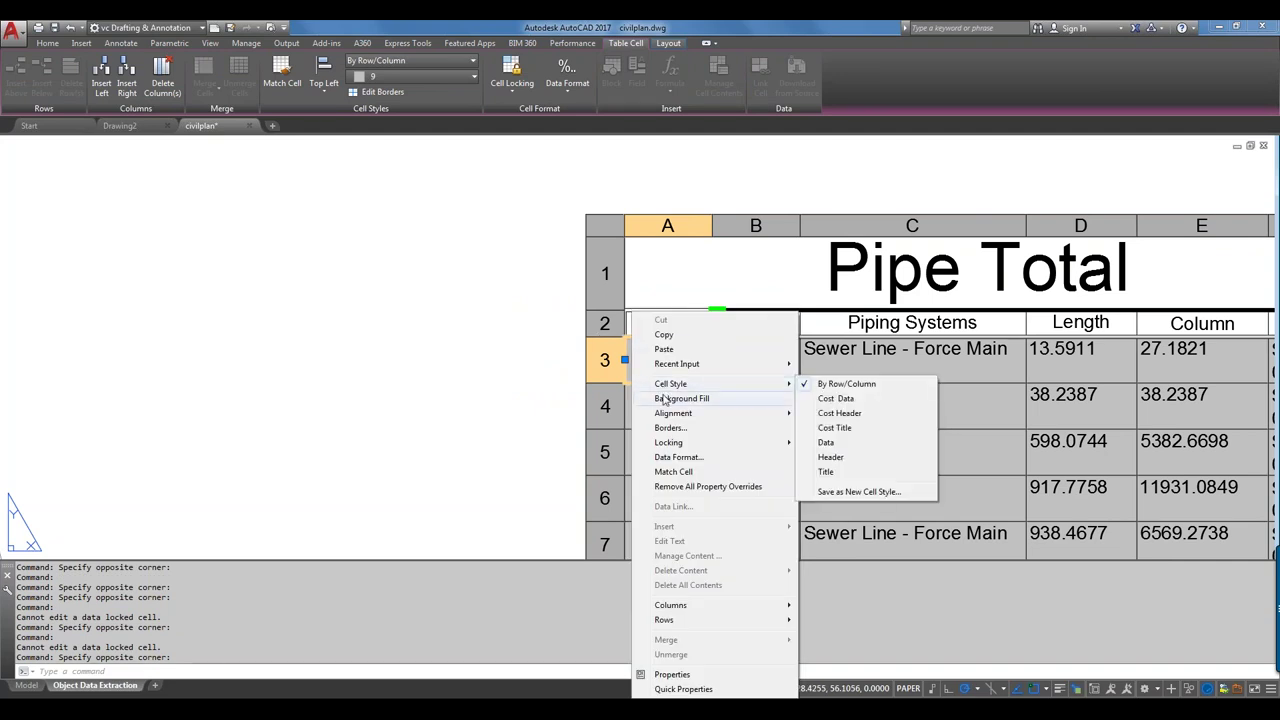
click(671, 457)
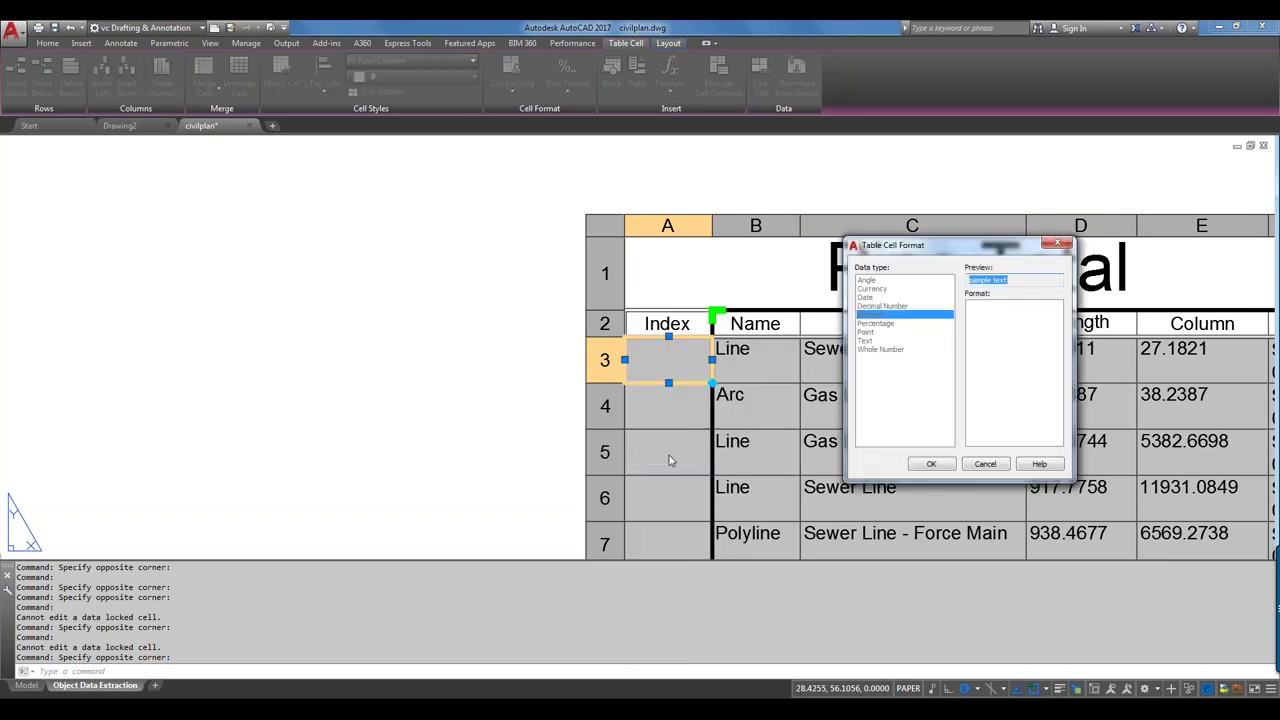
click(985, 463)
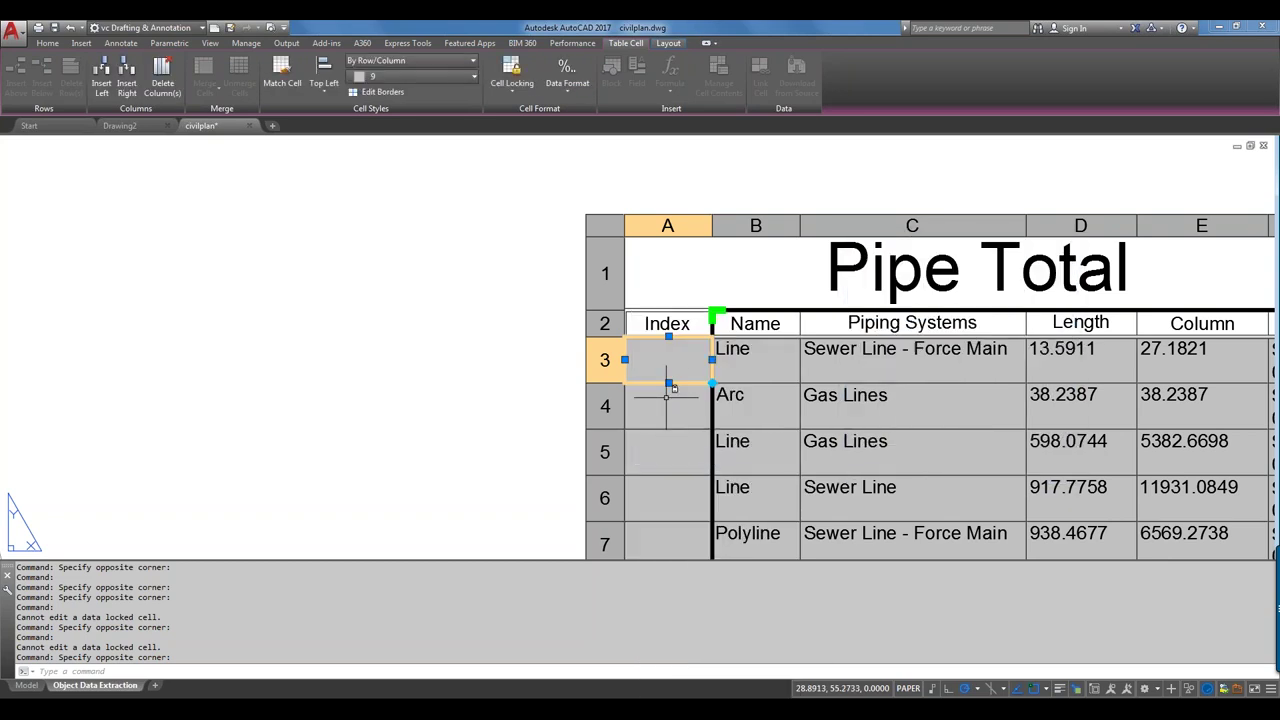
- Unlock the Index header cell A2 and all column A cells, then select A3
click(632, 314)
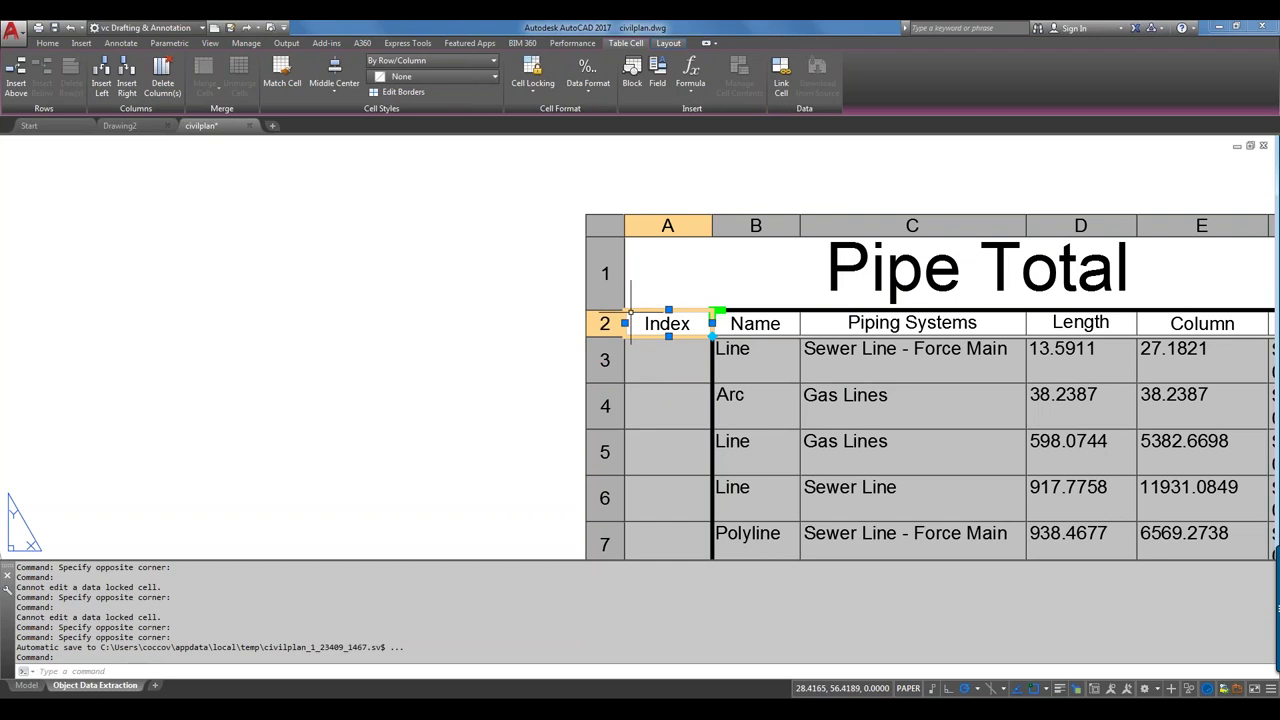
right_click(632, 318)
mouse_move(688, 443)
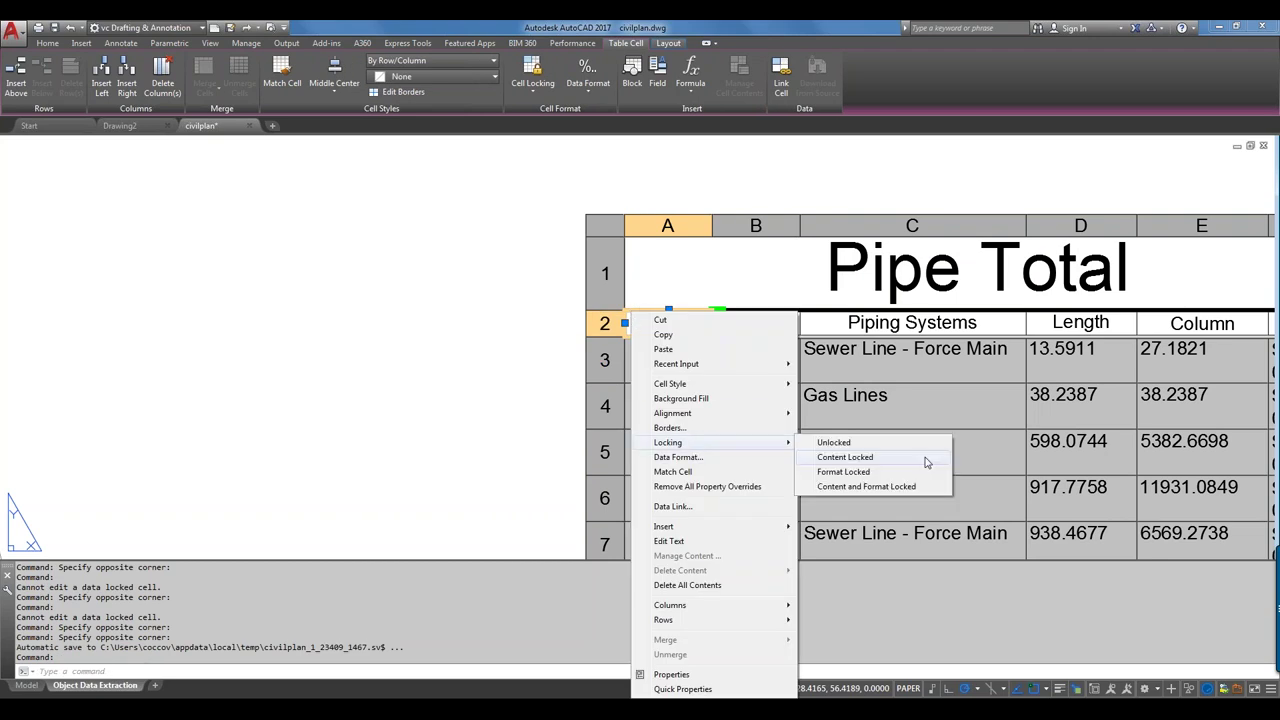
click(894, 446)
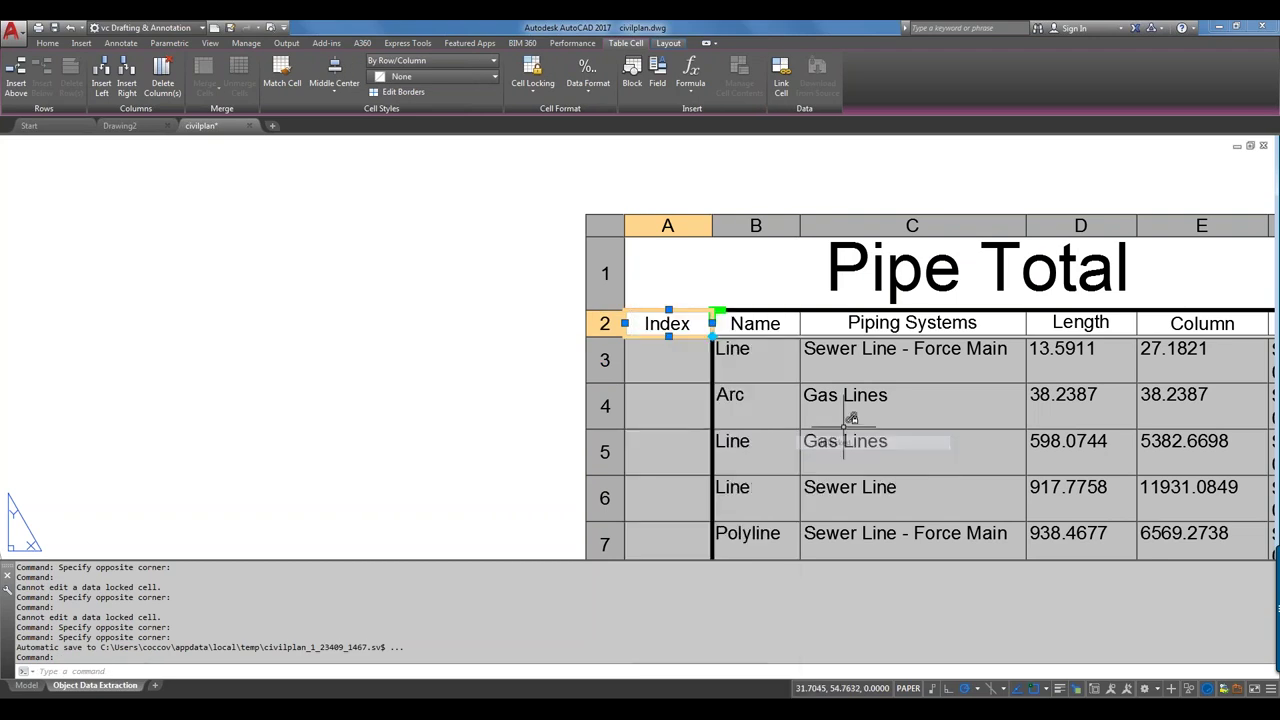
click(674, 348)
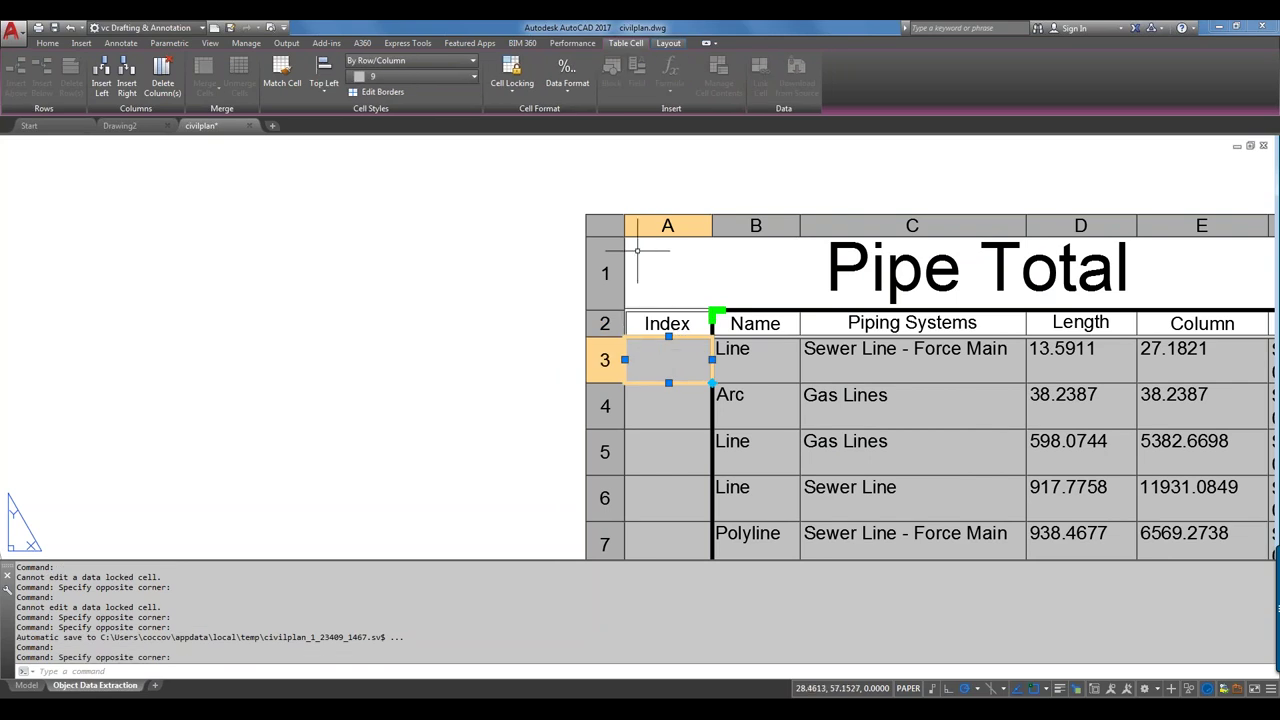
click(634, 226)
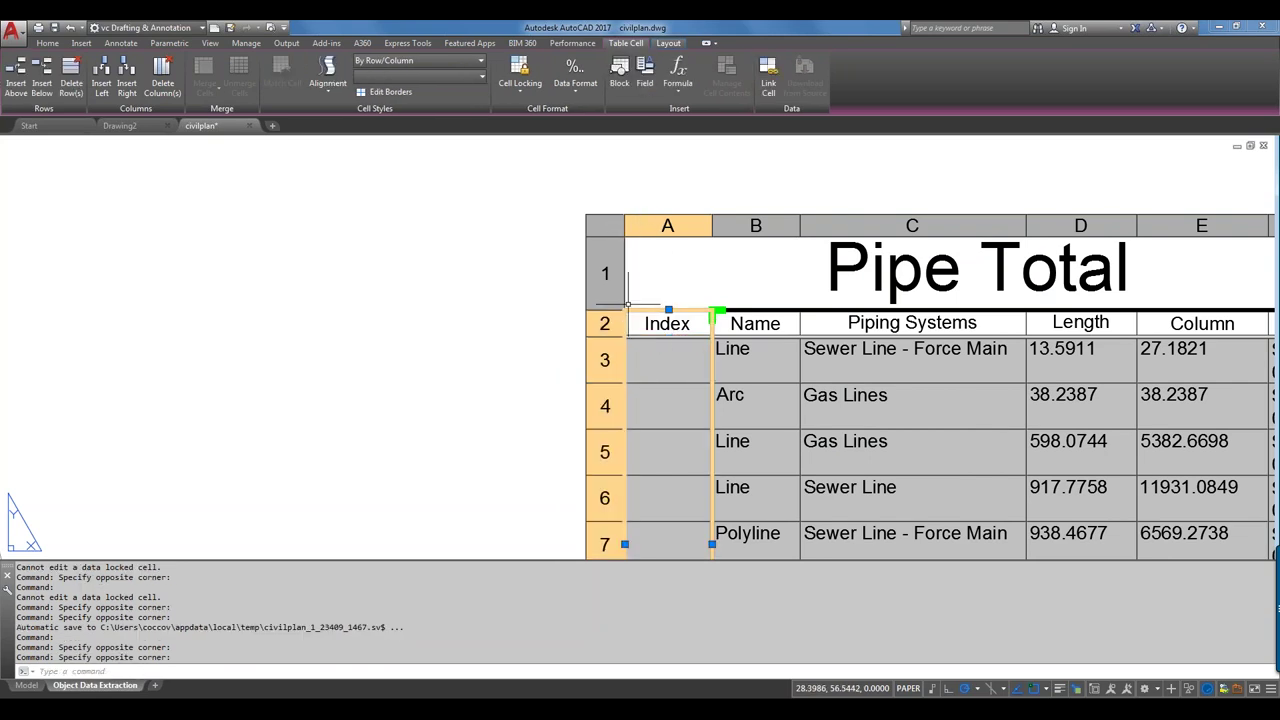
right_click(719, 311)
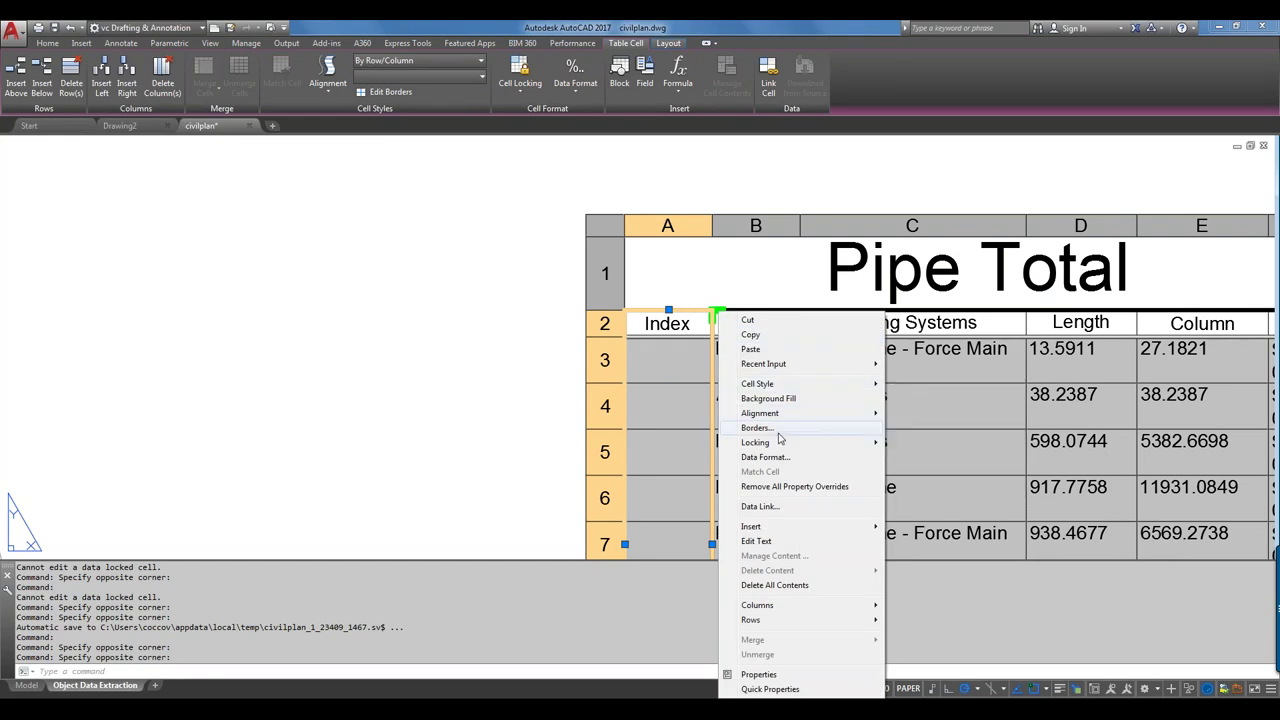
click(925, 443)
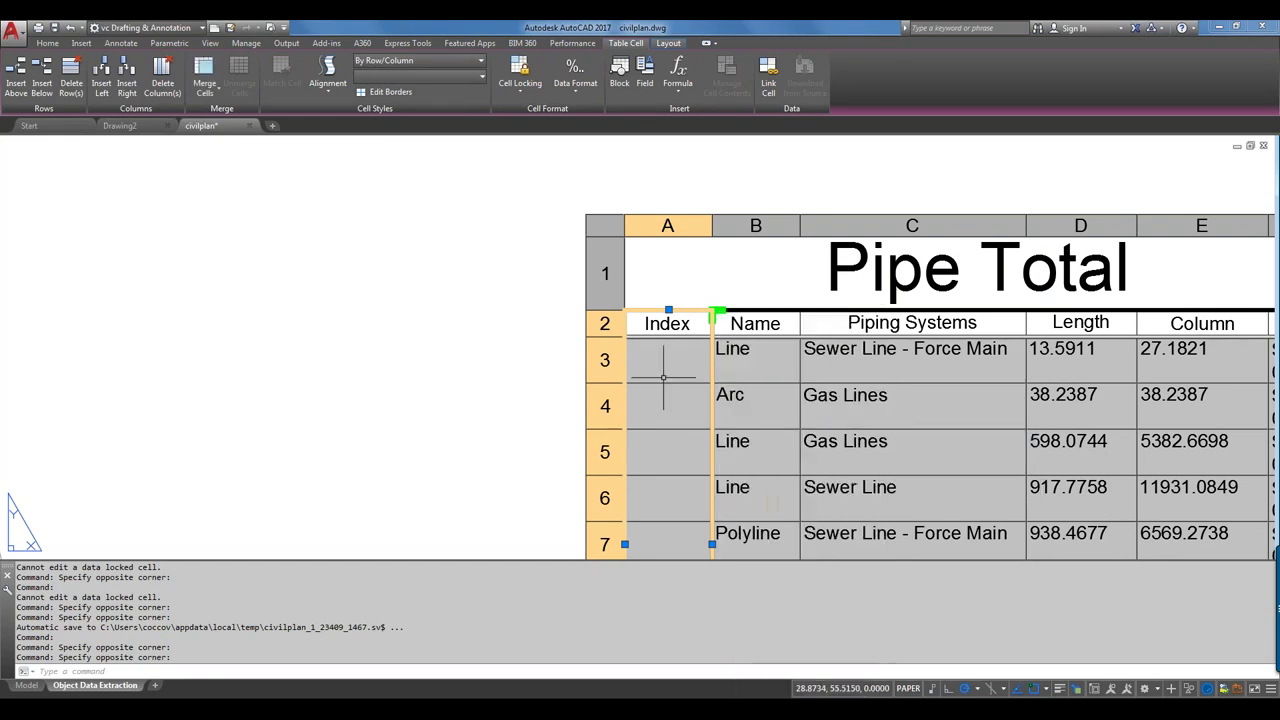
click(670, 362)
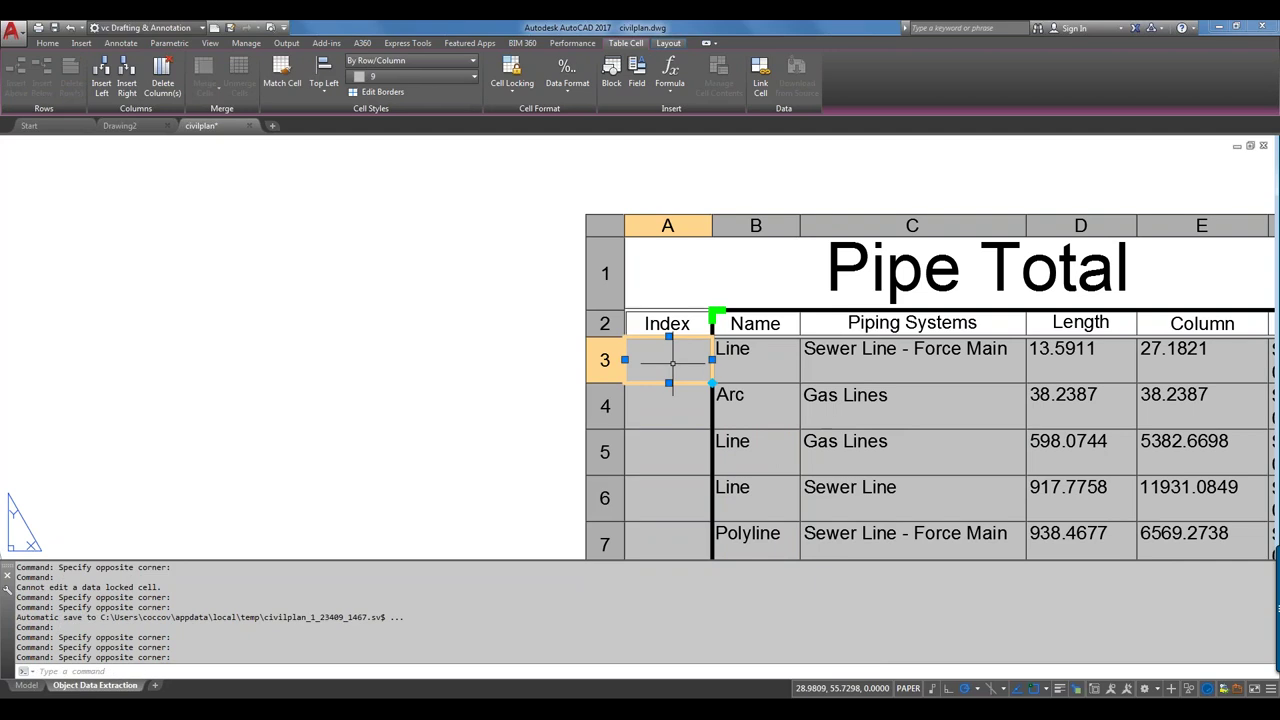
- Enter 1 in Index cell A3 and leave the cell
text(1)
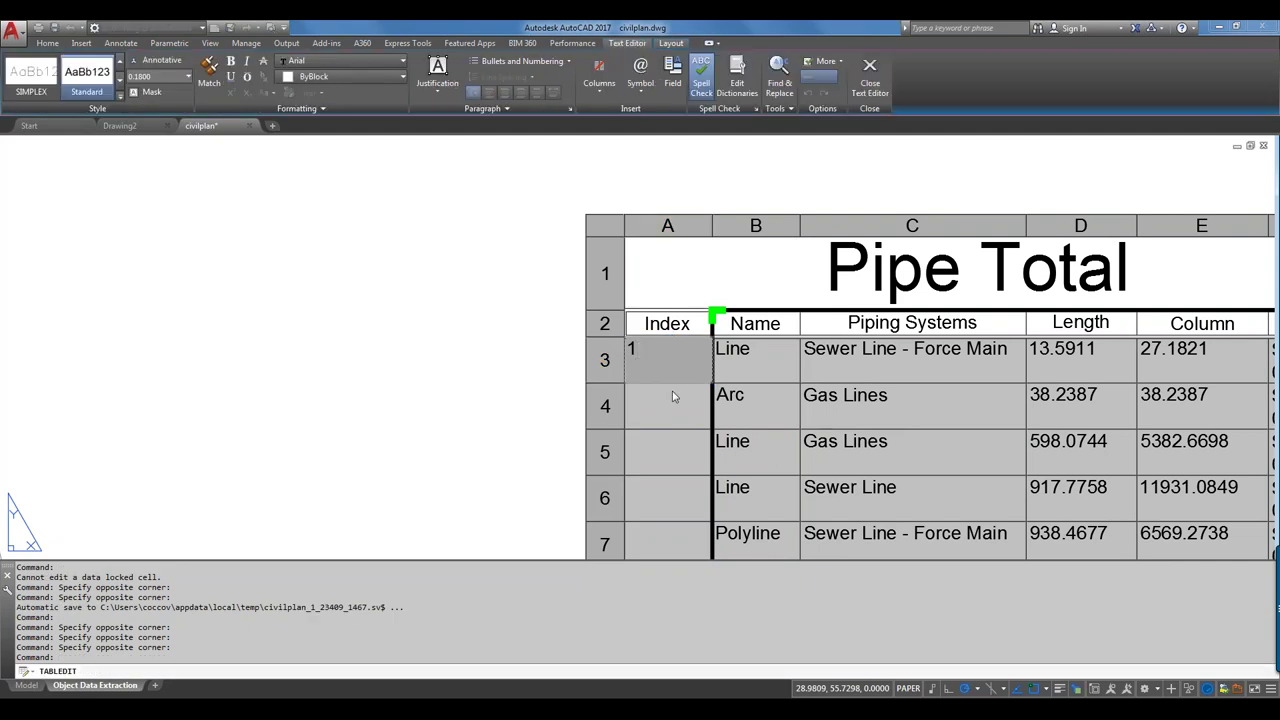
key(Escape)
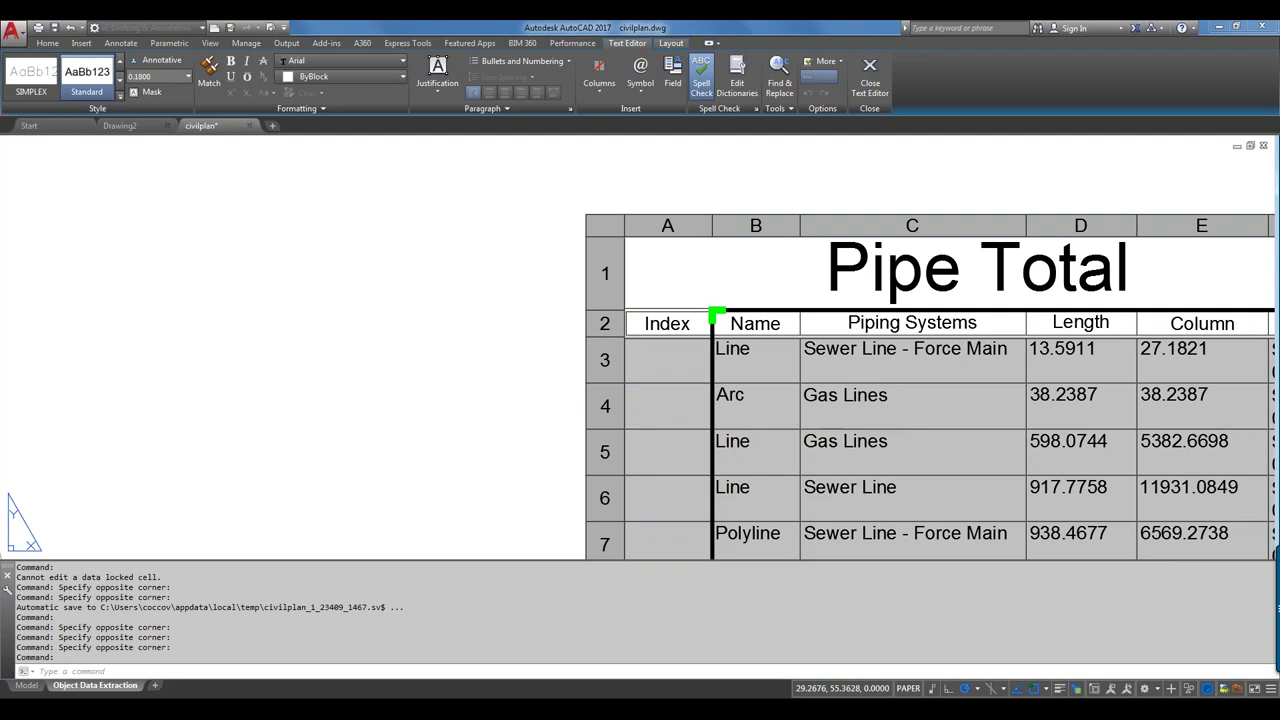
click(690, 362)
- Pan and zoom the layout to reposition the Pipe Total table
scroll(675, 494, down, 4)
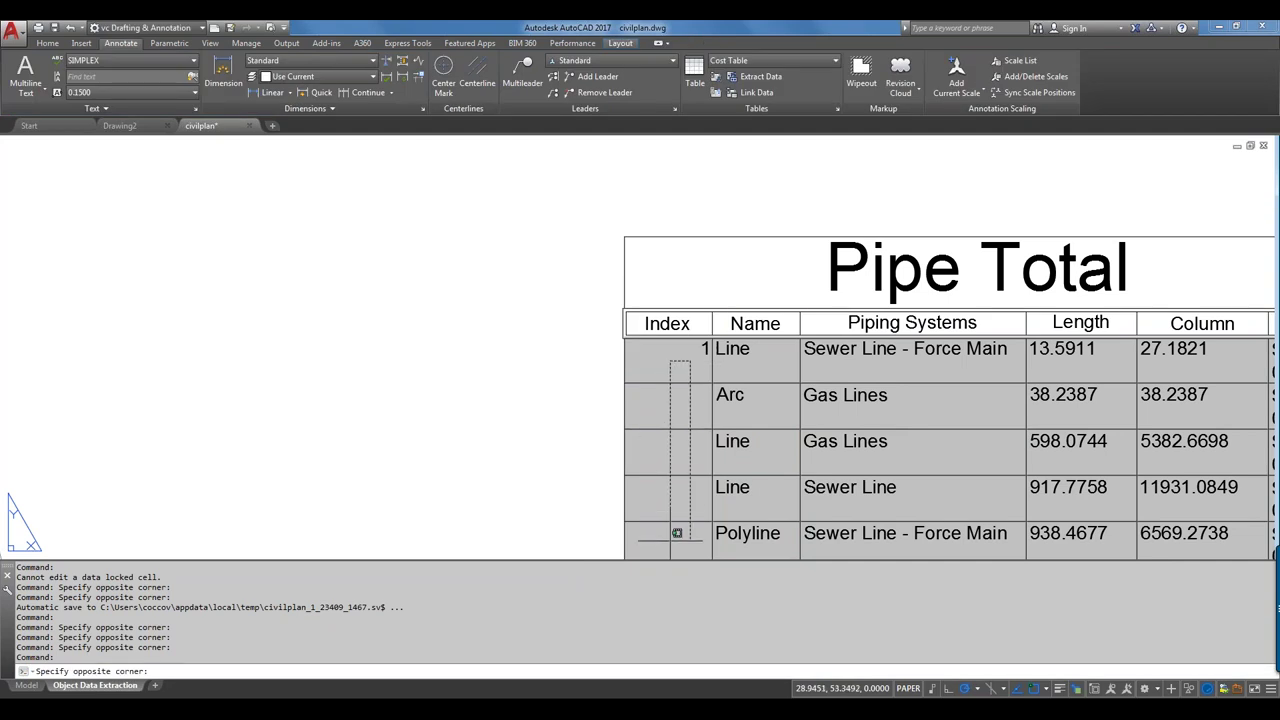
key(Escape)
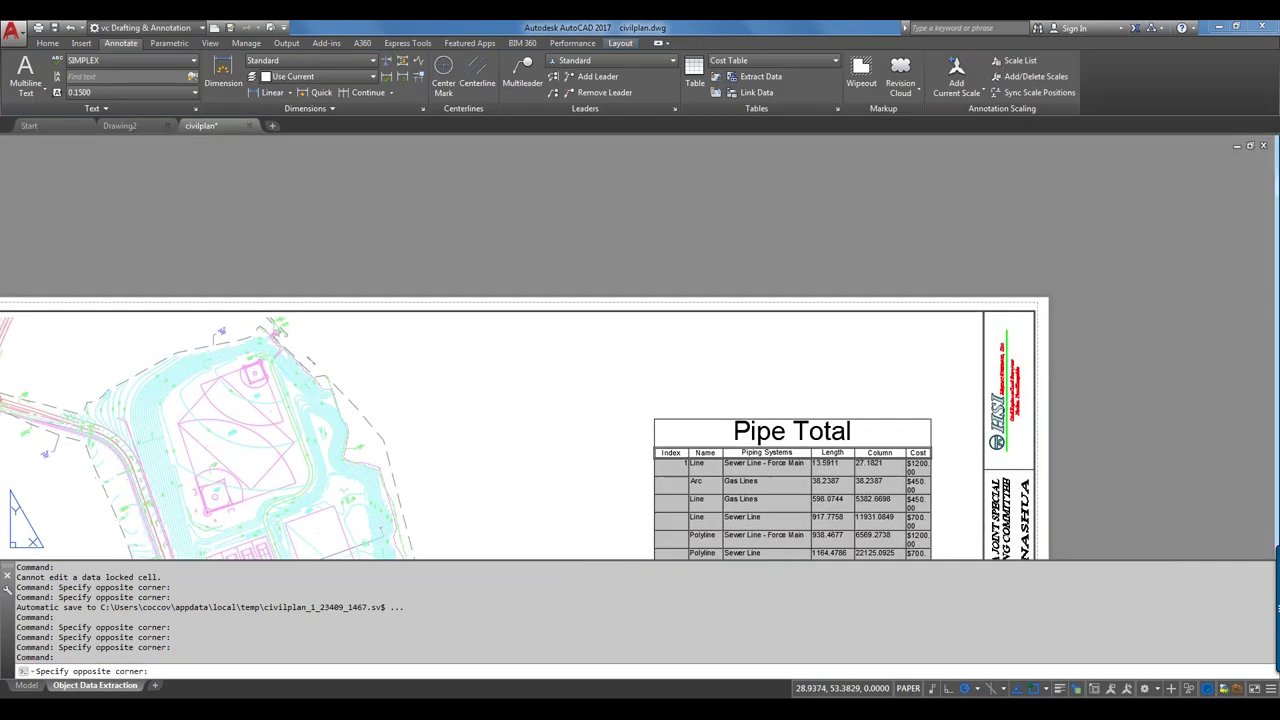
middle_drag(674, 478, 641, 397)
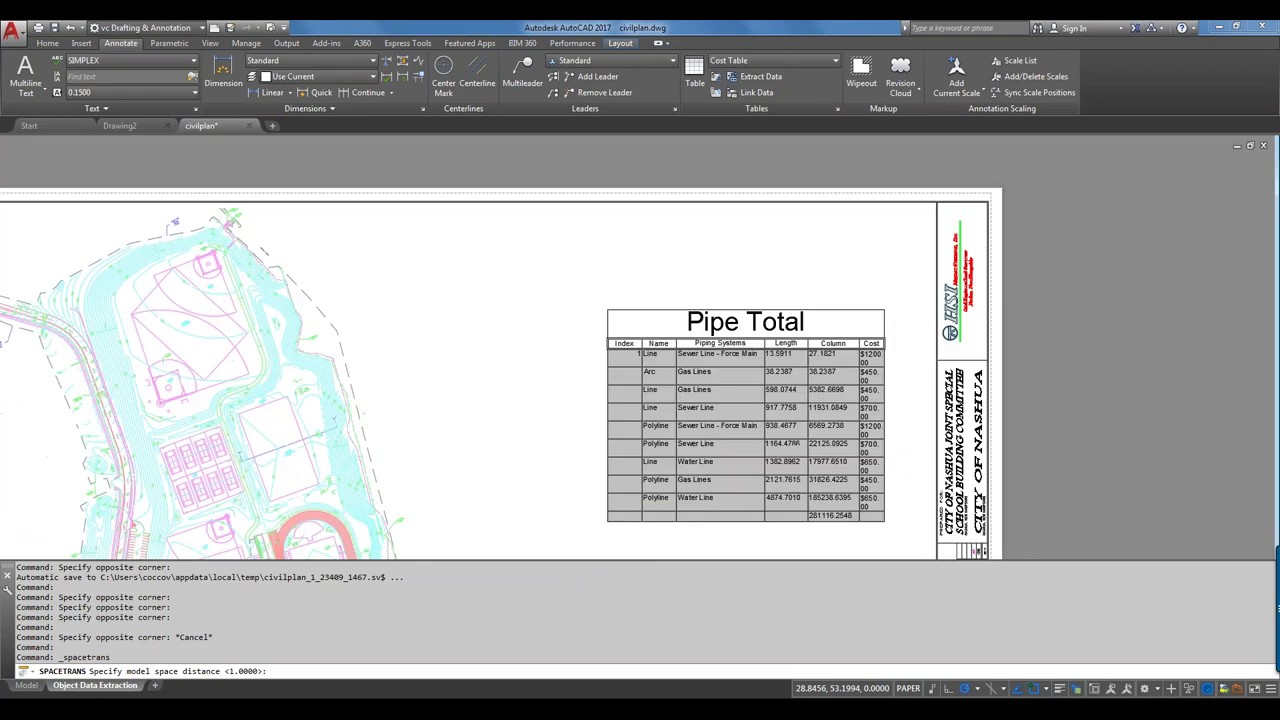
scroll(641, 397, up, 3)
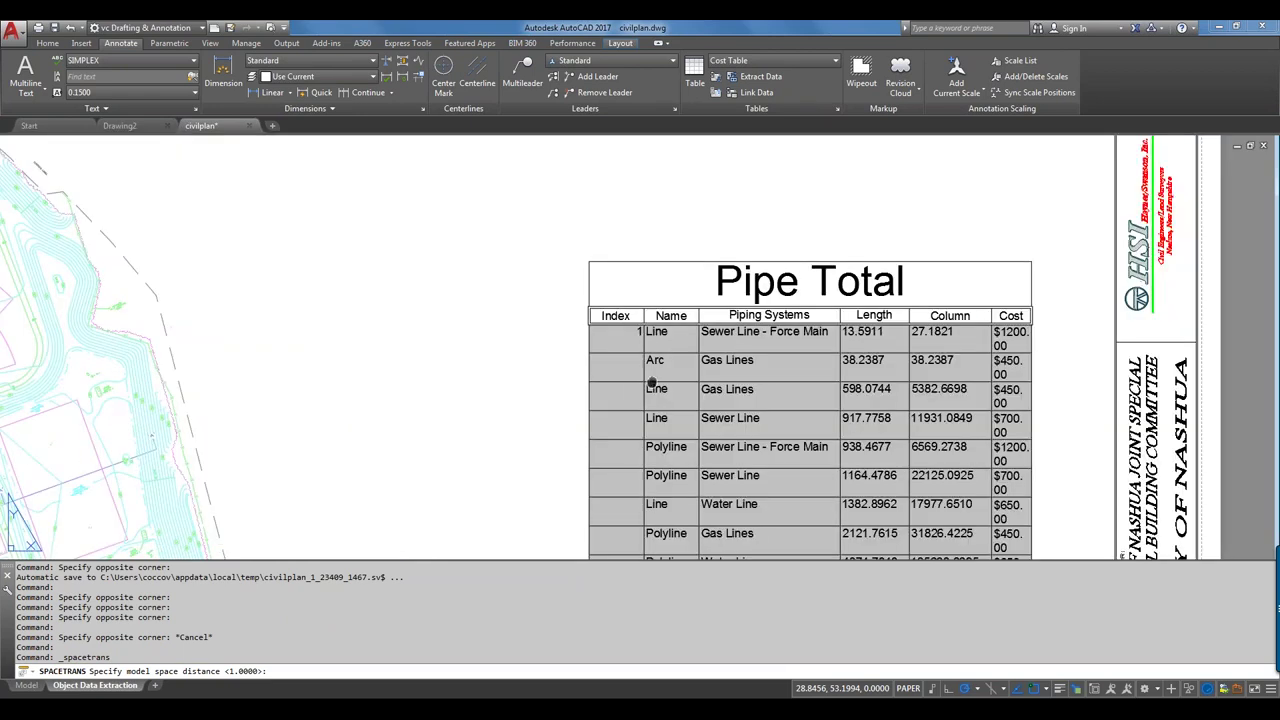
right_click(579, 260)
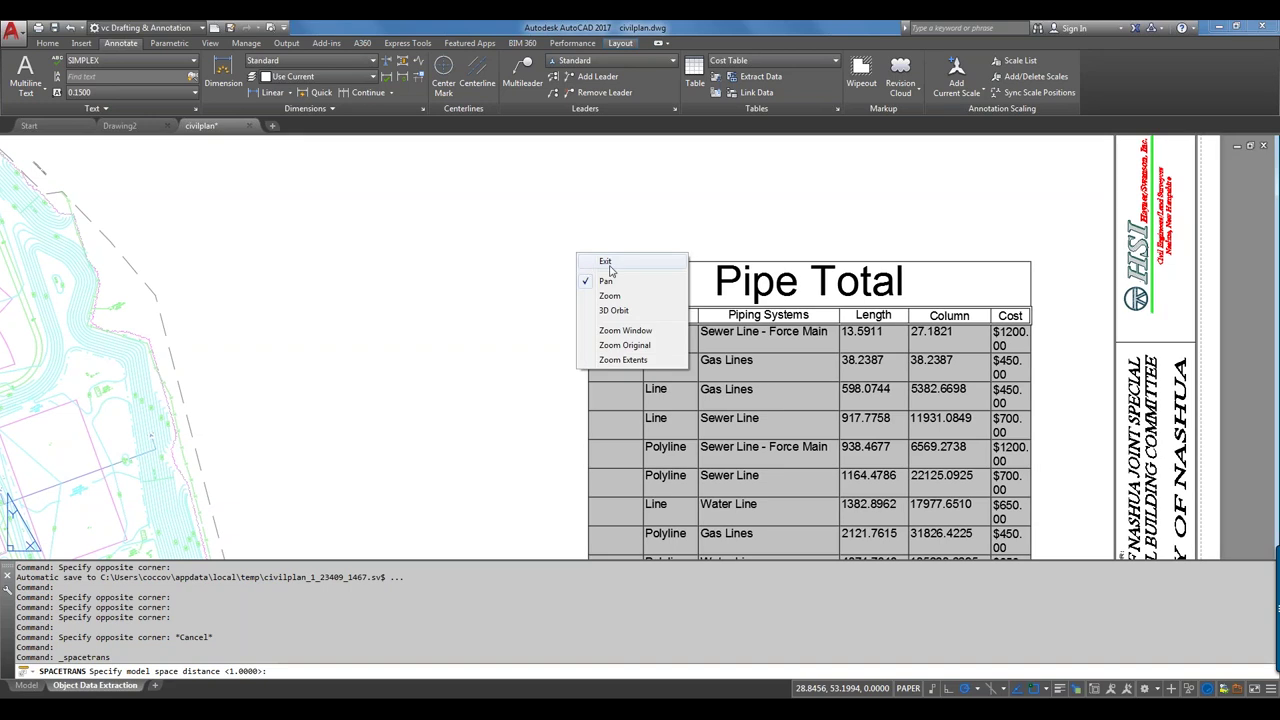
key(Escape)
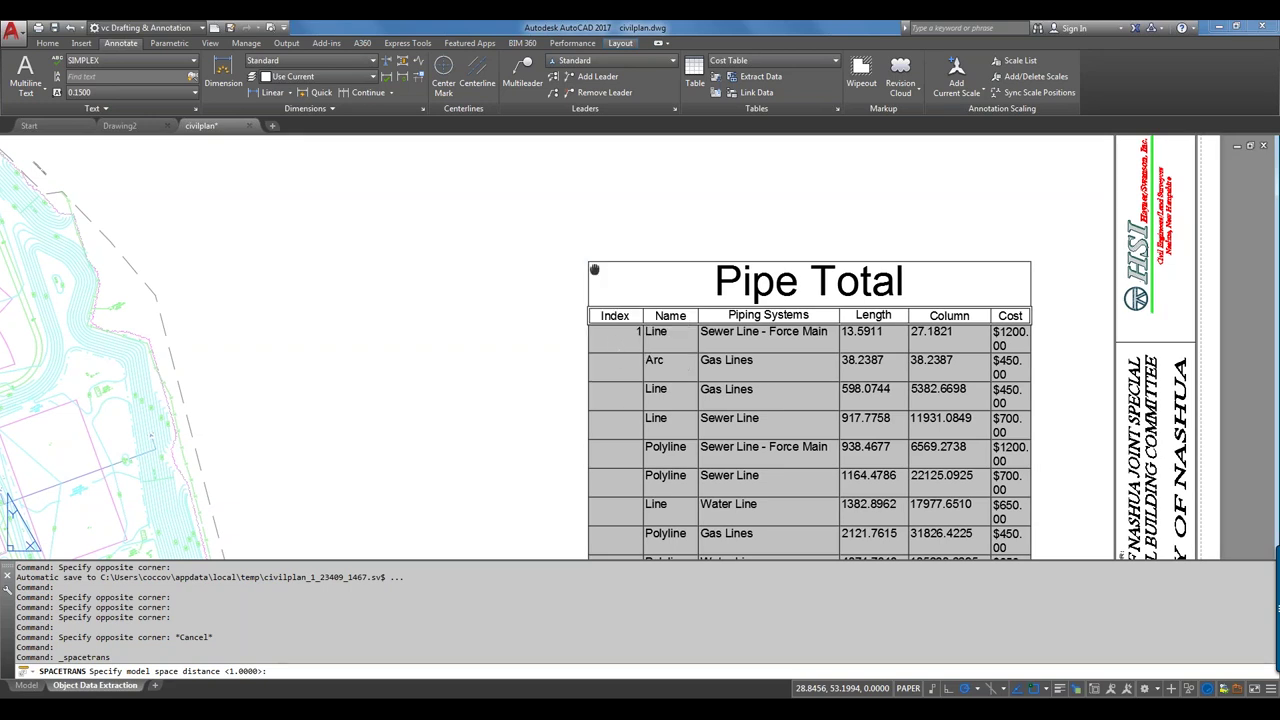
right_click(590, 249)
key(Escape)
right_click(577, 247)
key(Escape)
right_click(427, 440)
key(Escape)
key(Escape)
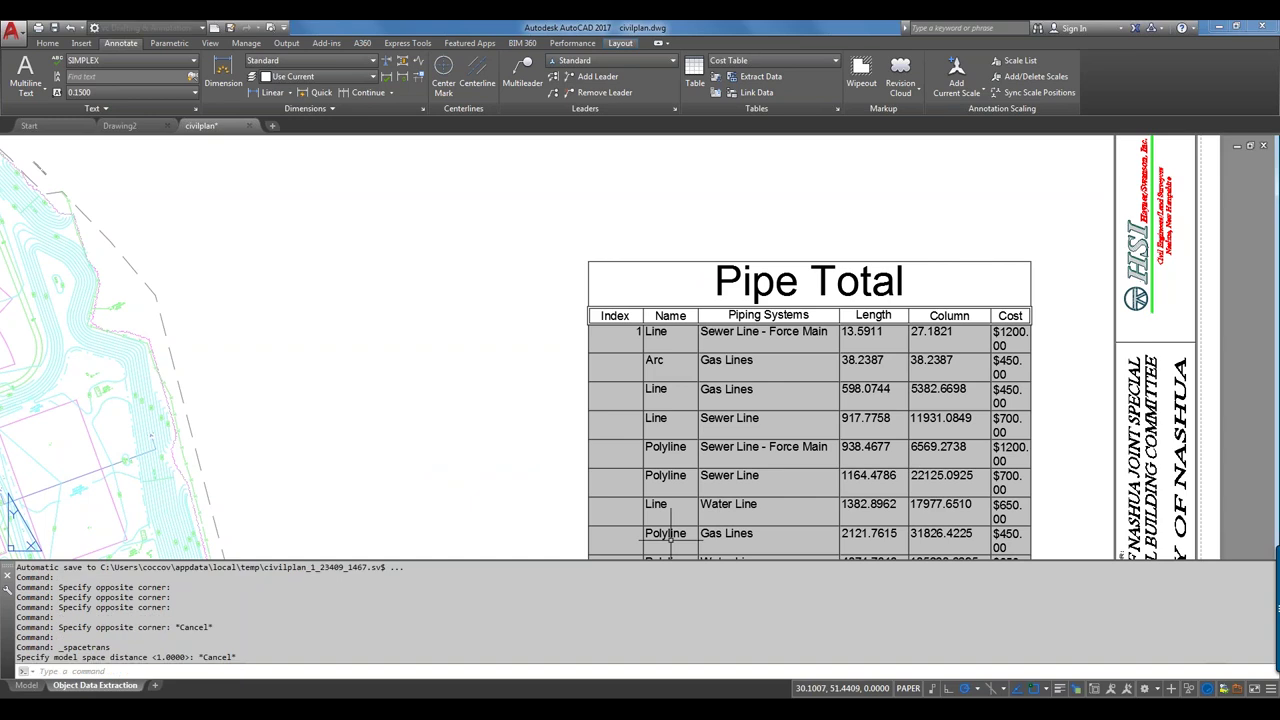
- Auto-fill the Index column from cell A3 down to A6 with 1, 2, 3, 4
click(620, 333)
scroll(626, 507, down, 2)
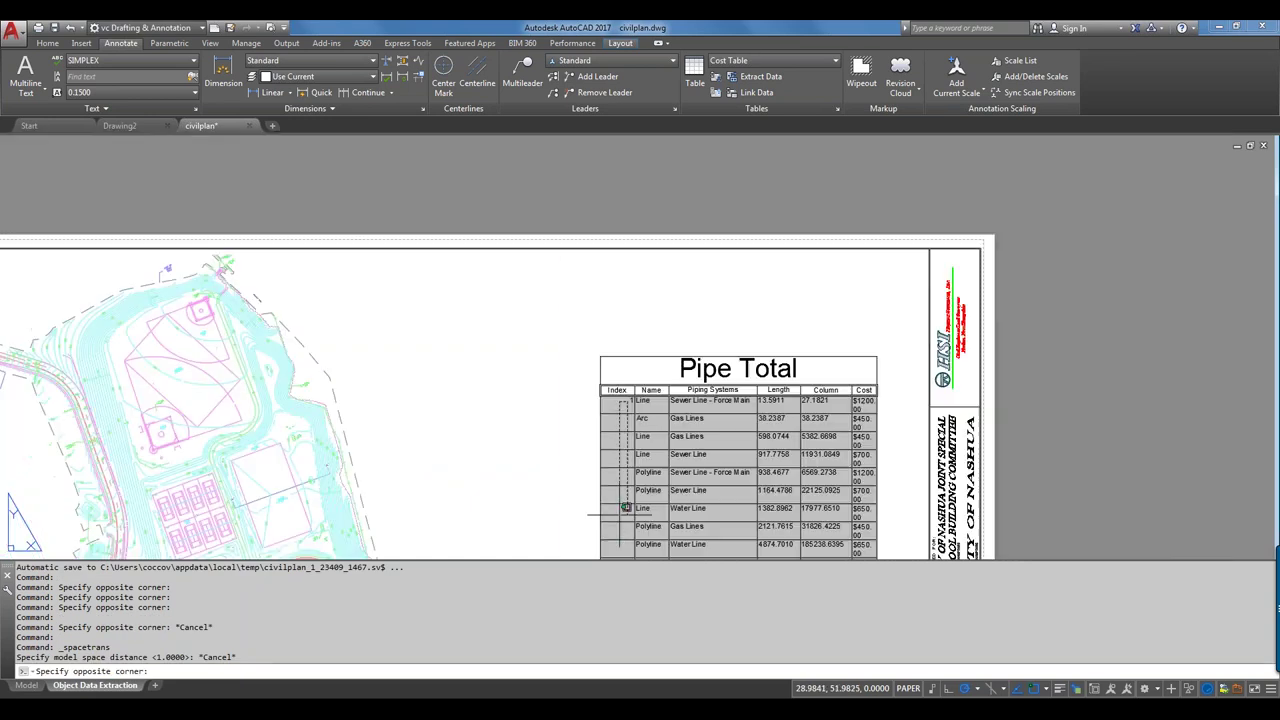
click(618, 550)
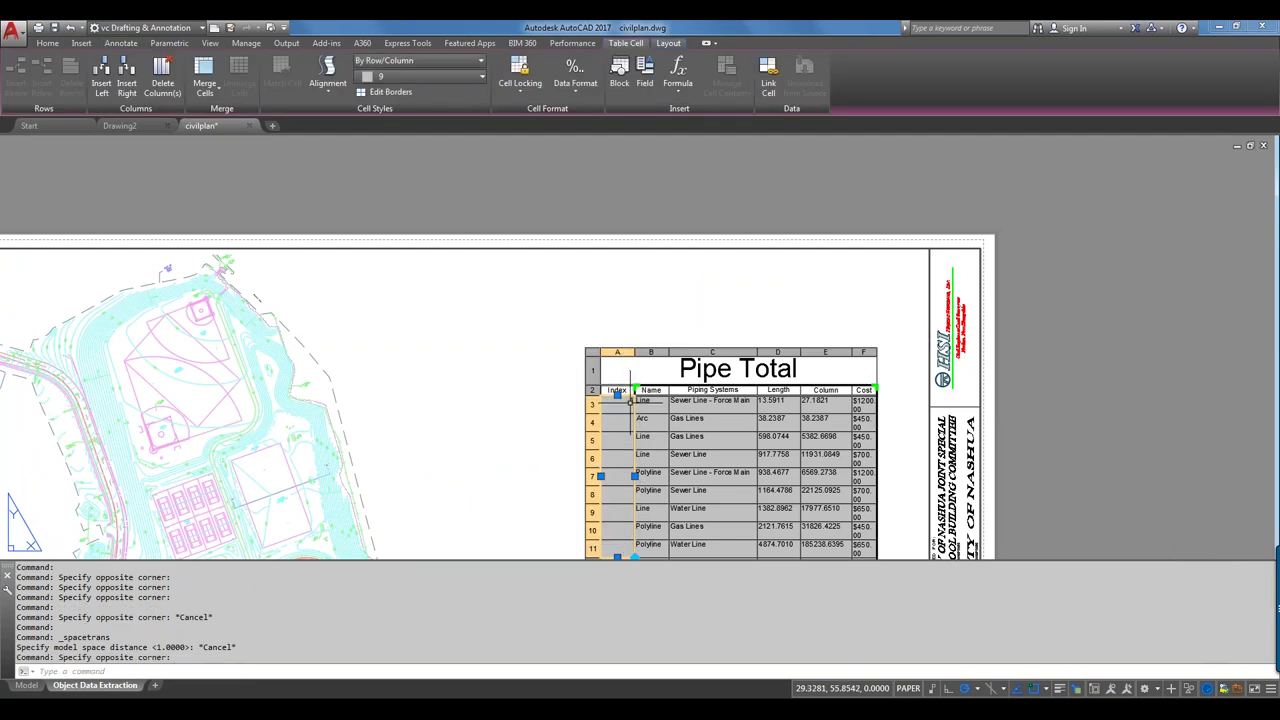
click(625, 403)
scroll(640, 400, up, 4)
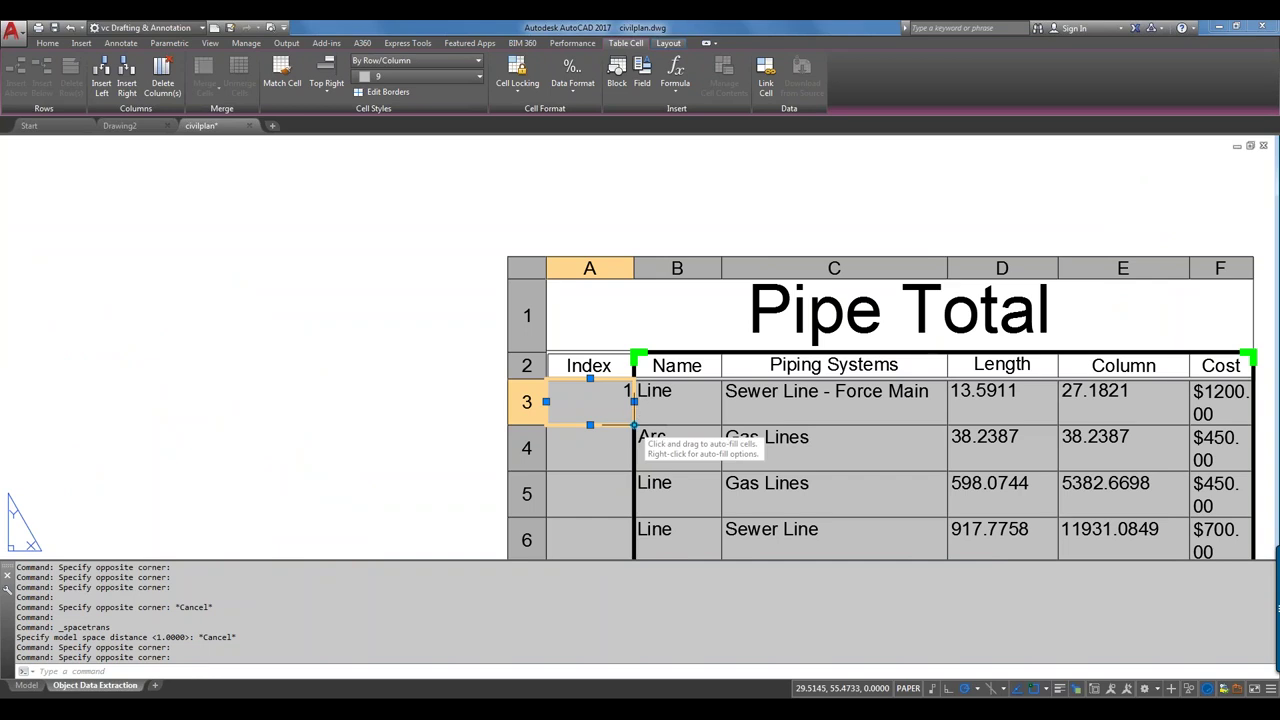
click(633, 425)
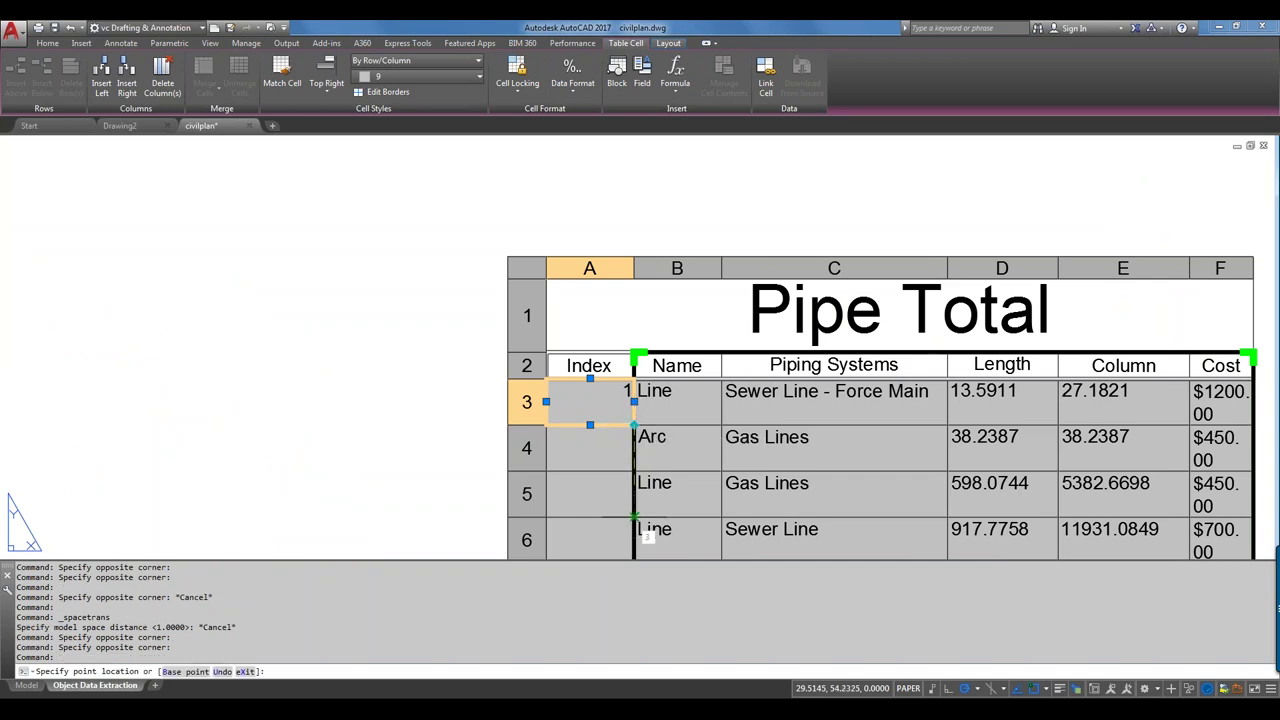
scroll(633, 517, down, 1)
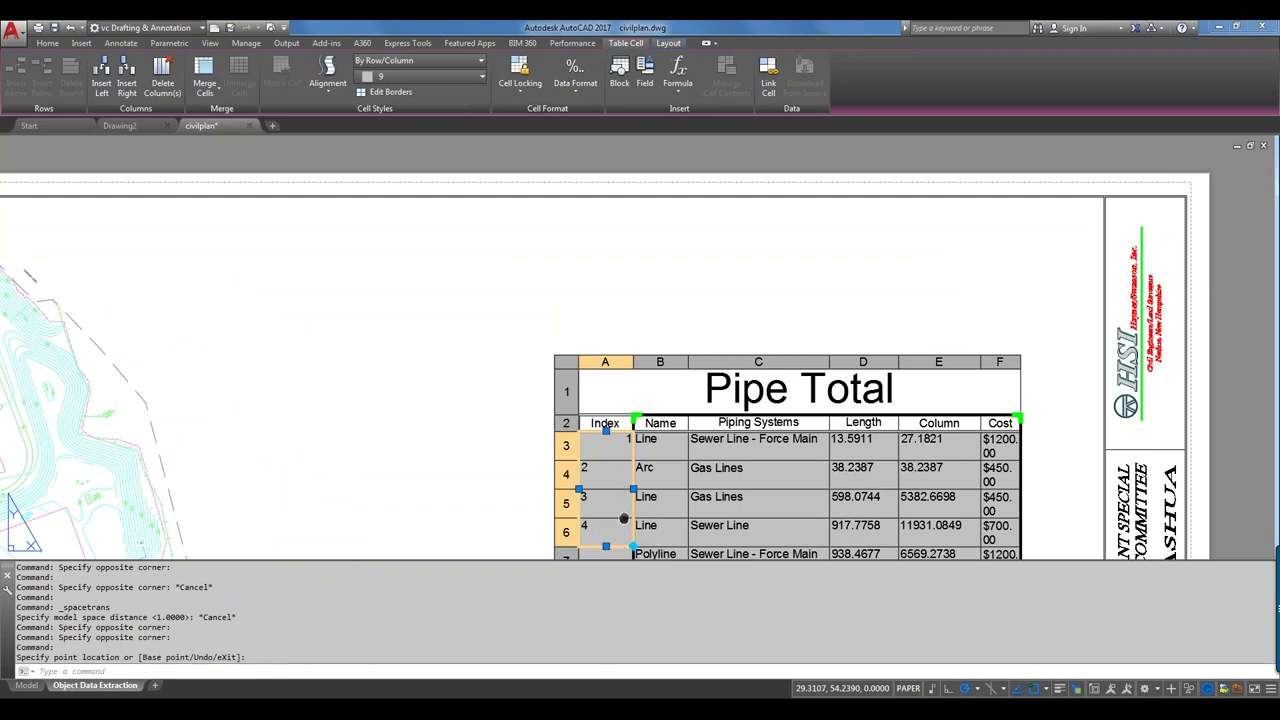
click(620, 535)
middle_drag(620, 535, 557, 355)
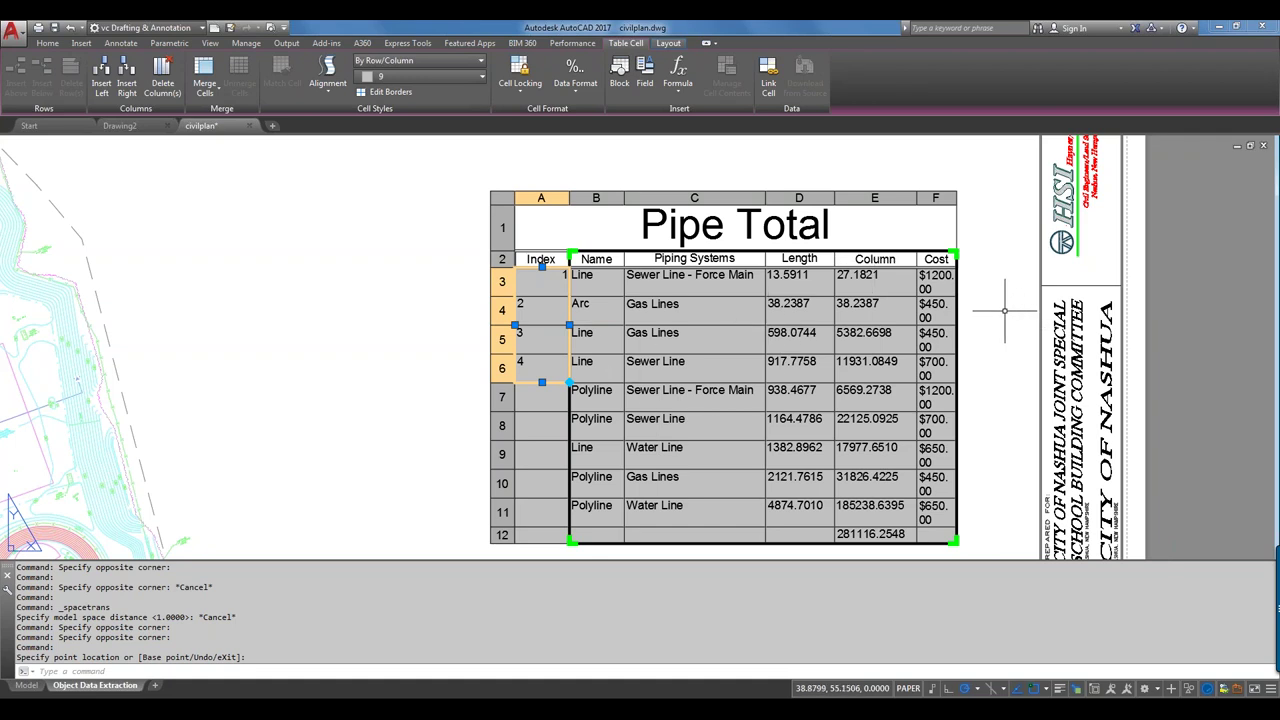
- Widen the Cost column so its amounts fit on one line
click(928, 258)
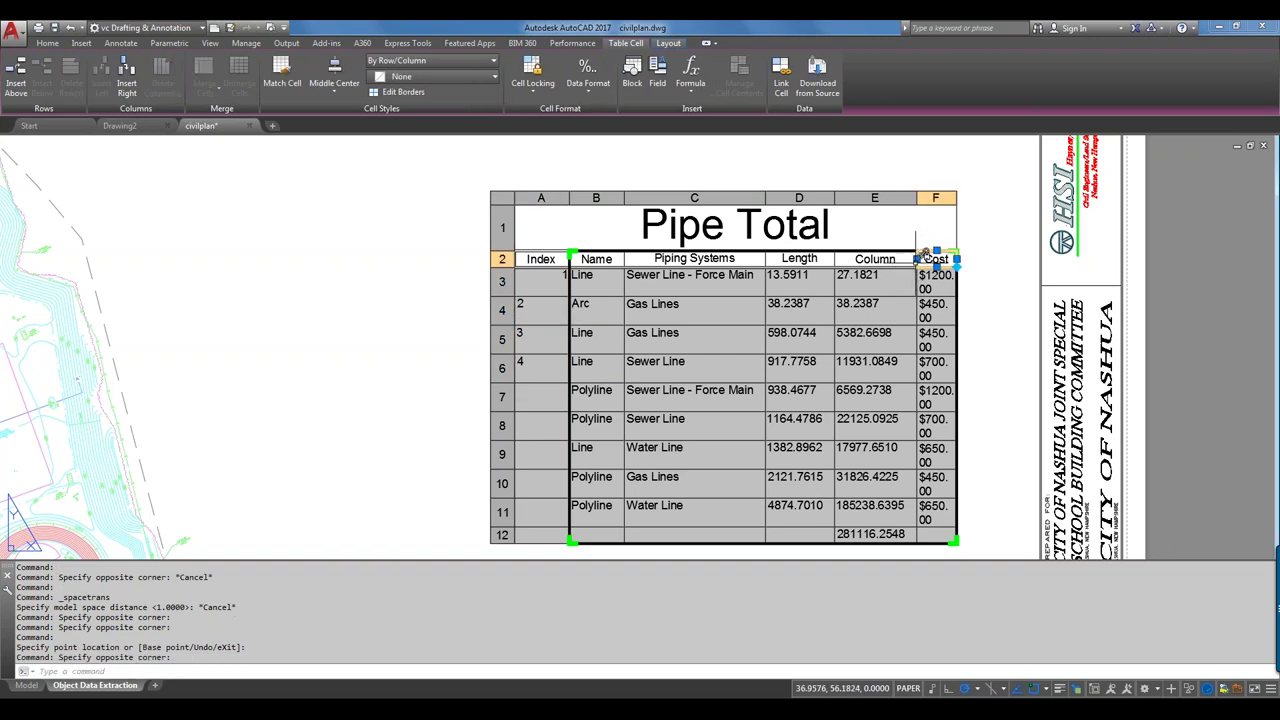
click(916, 259)
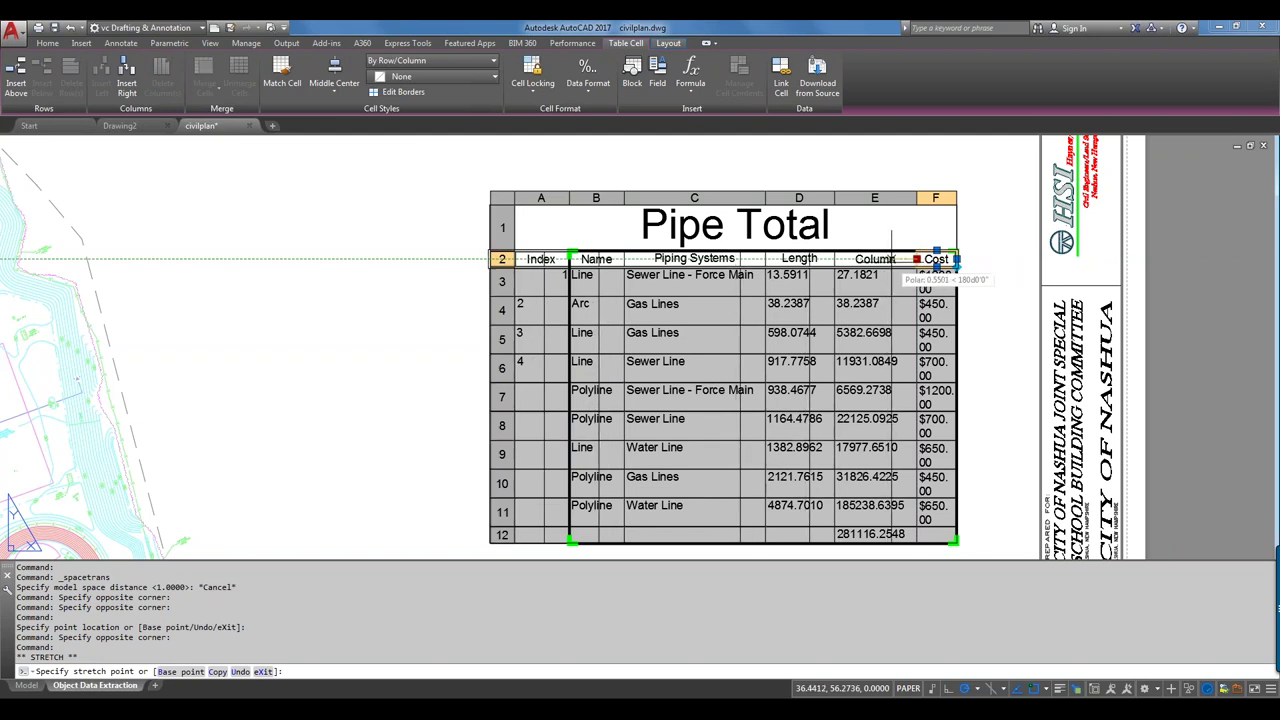
click(892, 259)
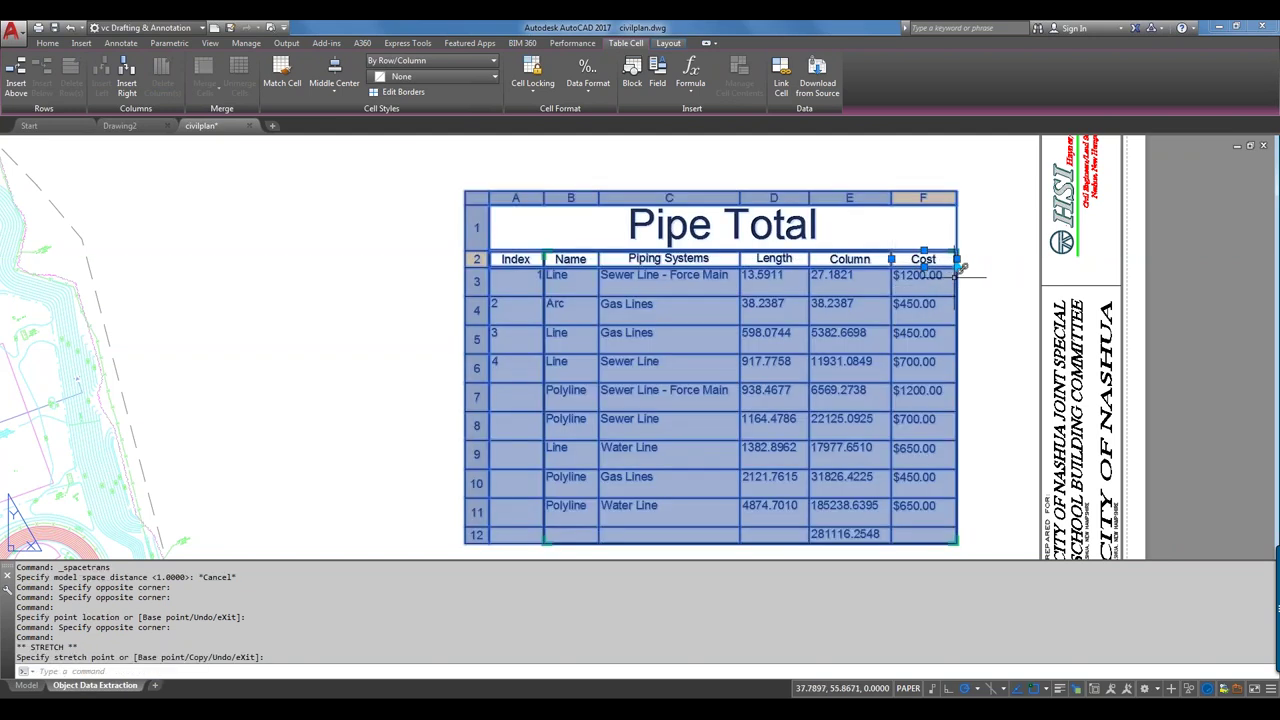
key(Escape)
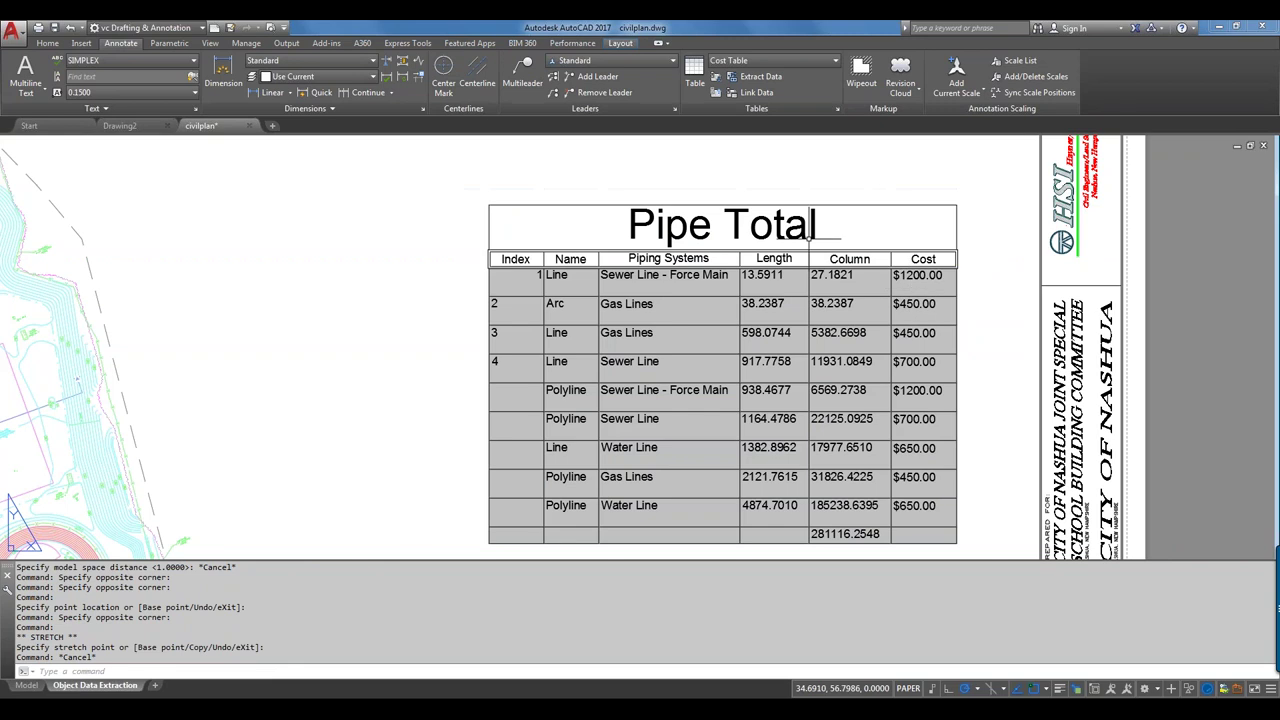
- Stretch the whole Pipe Total table to a wider overall width
click(947, 263)
click(948, 258)
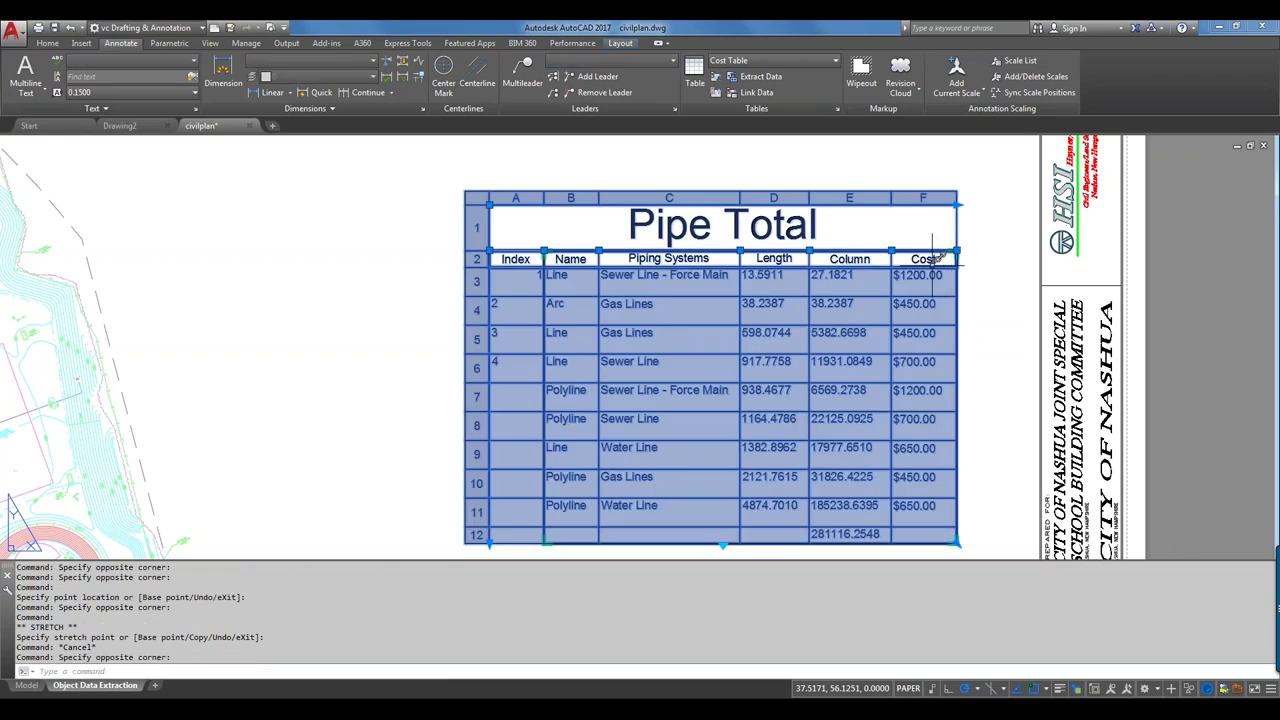
click(957, 204)
click(1011, 201)
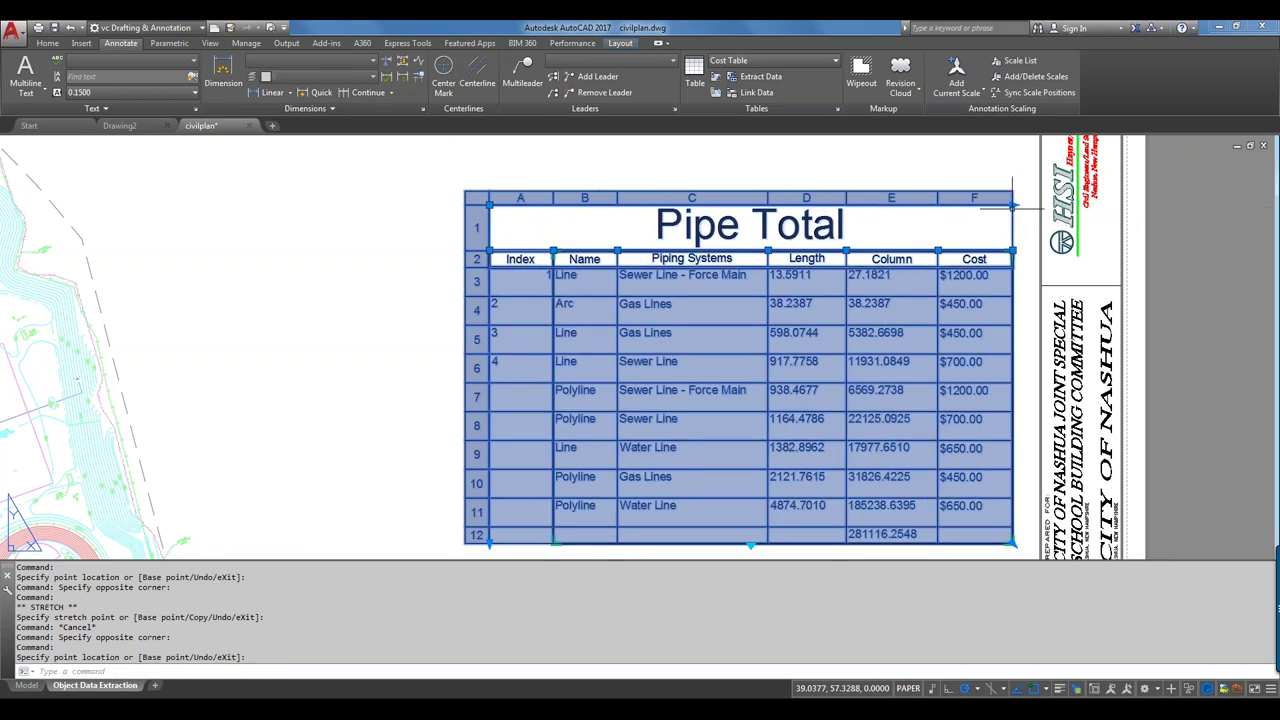
key(Escape)
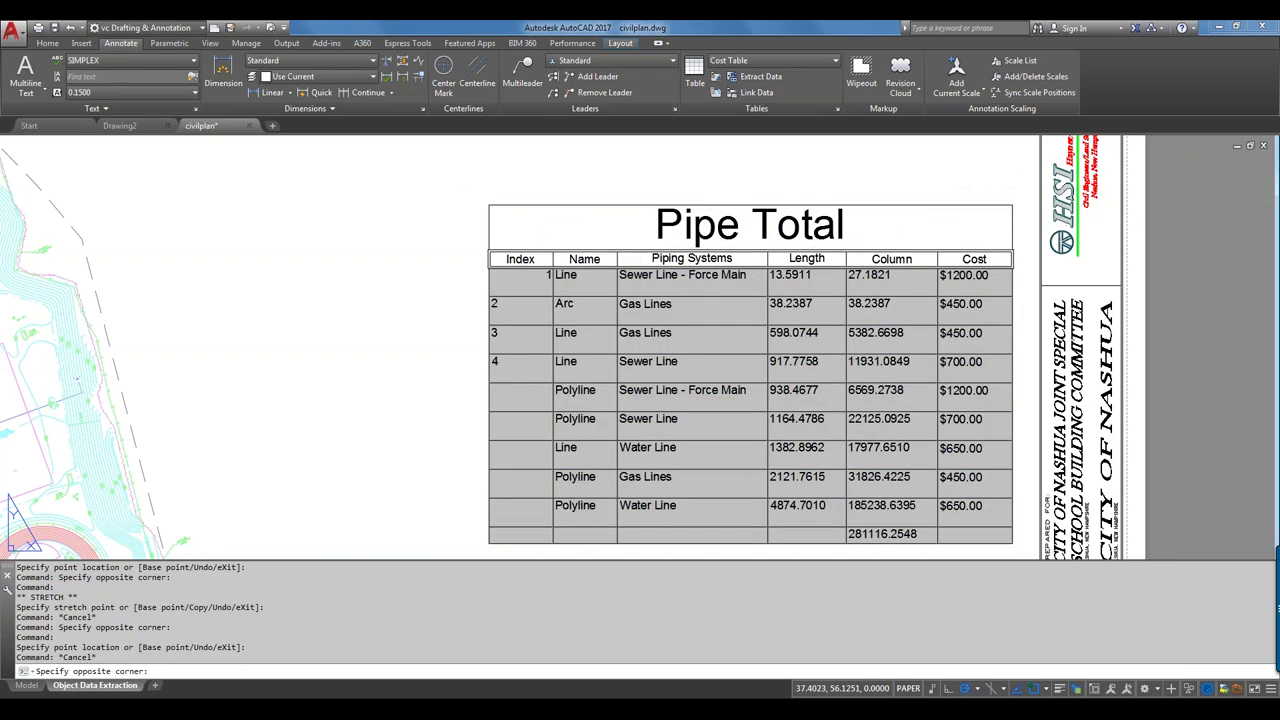
- Resize the Length column's right edge so the Column values no longer wrap
drag(936, 264, 900, 245)
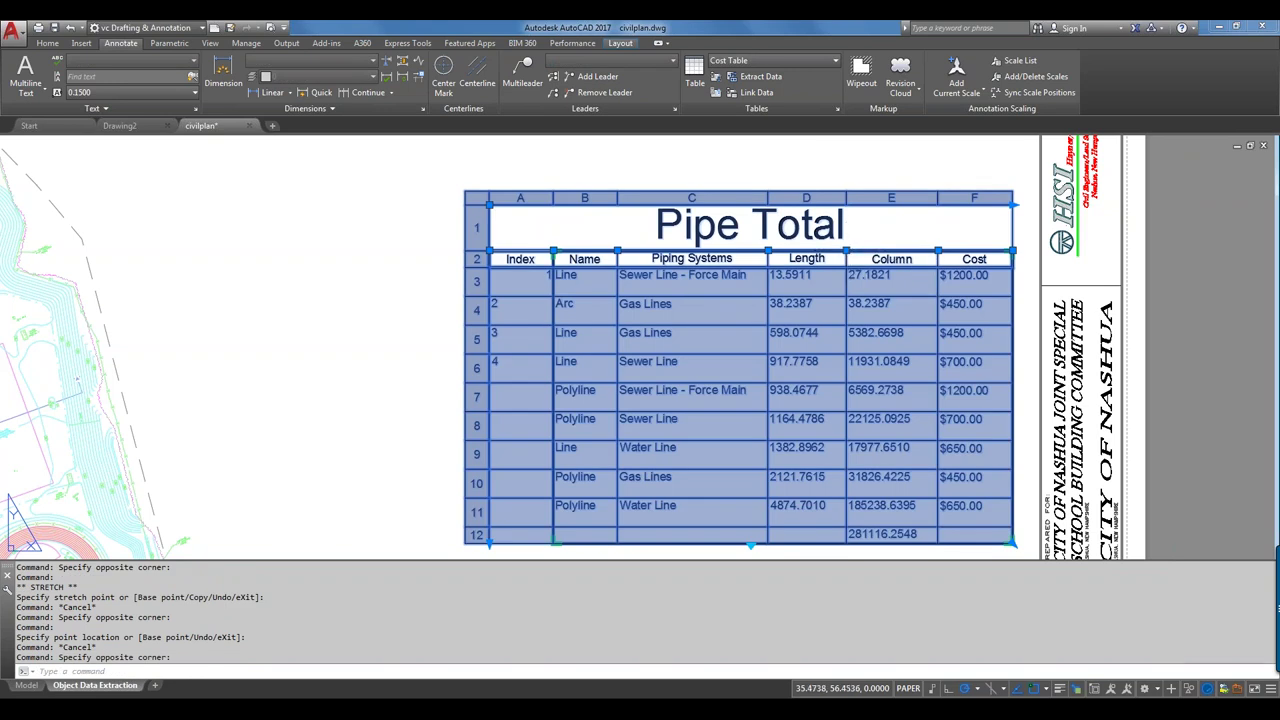
click(846, 250)
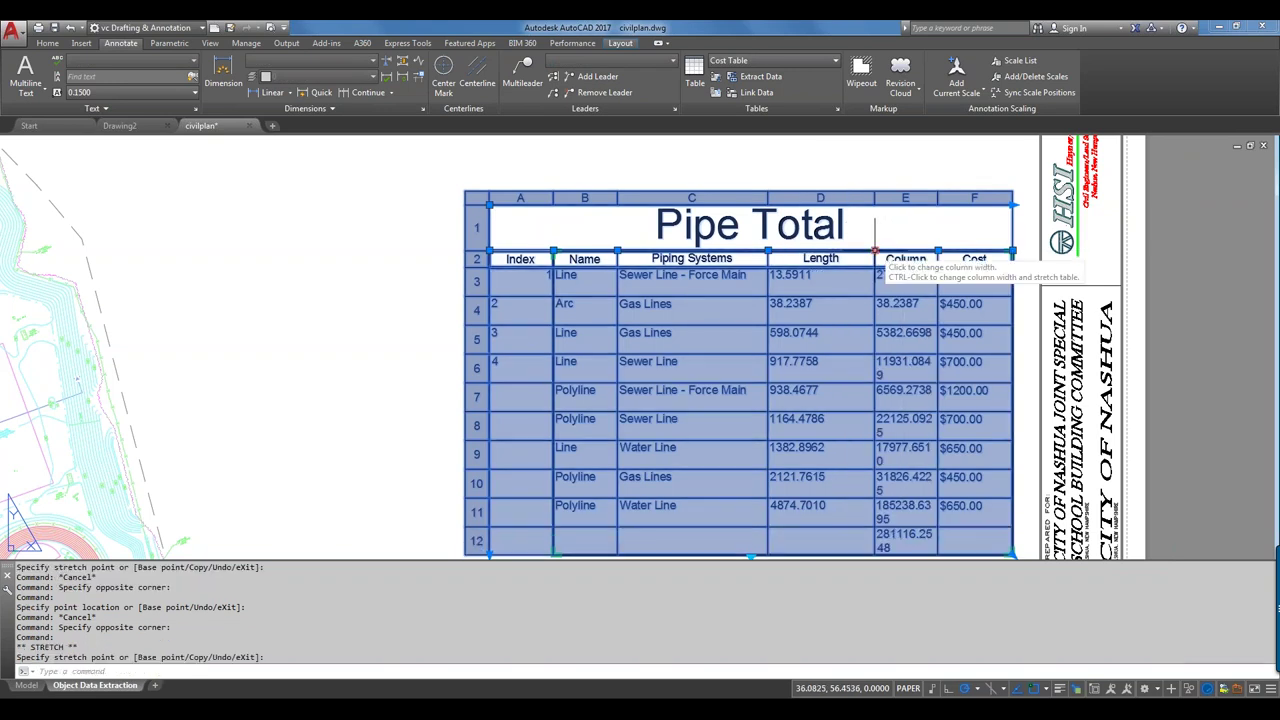
click(850, 250)
click(850, 250)
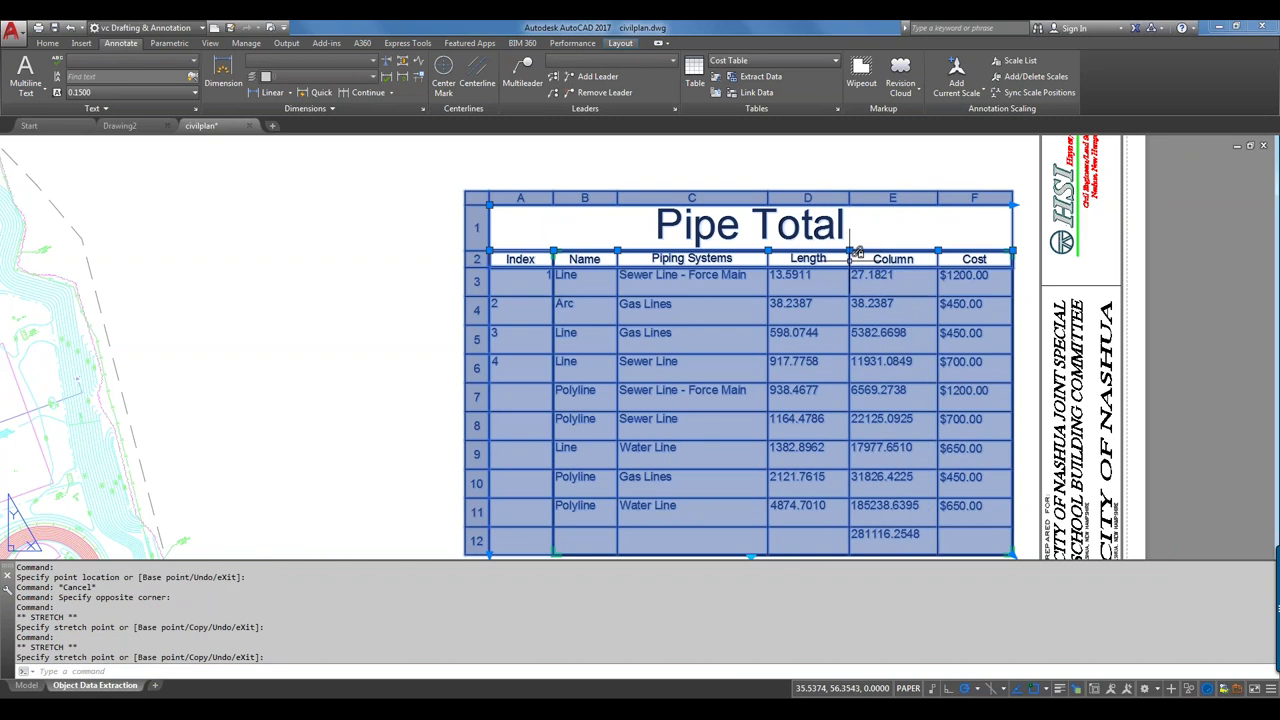
key(Escape)
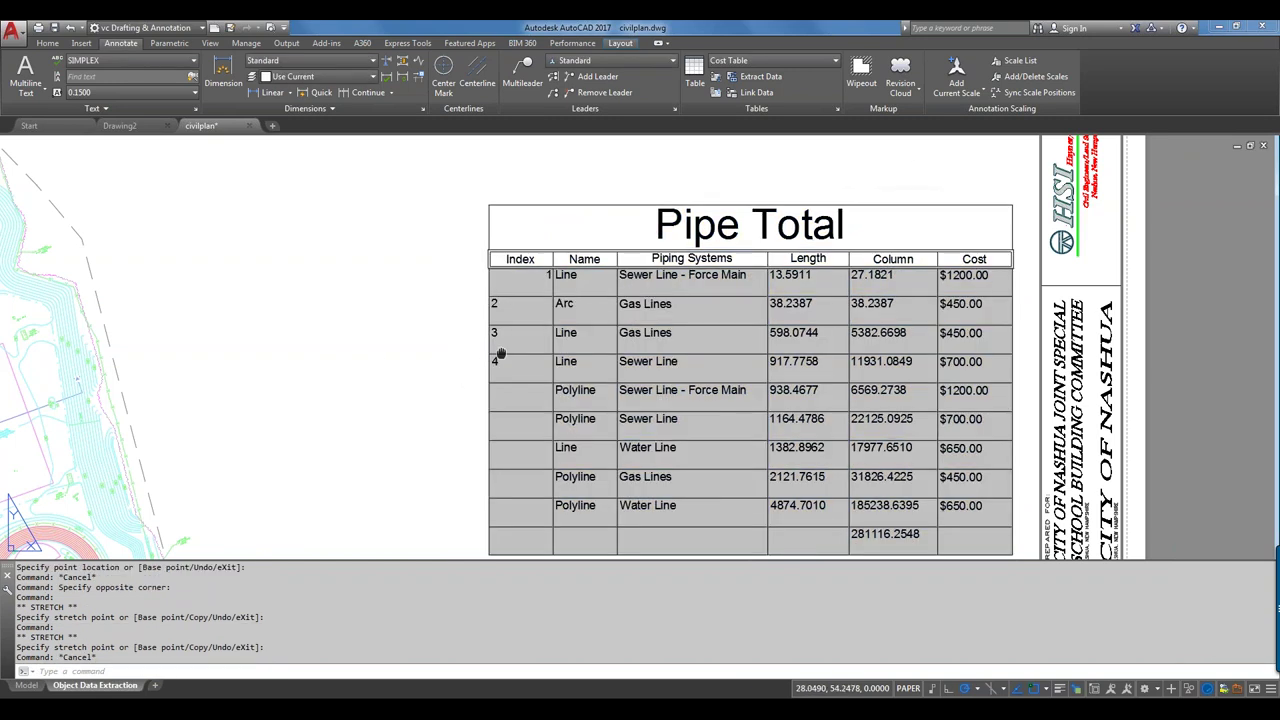
- Pan the layout so the table sits higher, then launch the Data Extraction wizard
middle_drag(500, 355, 392, 309)
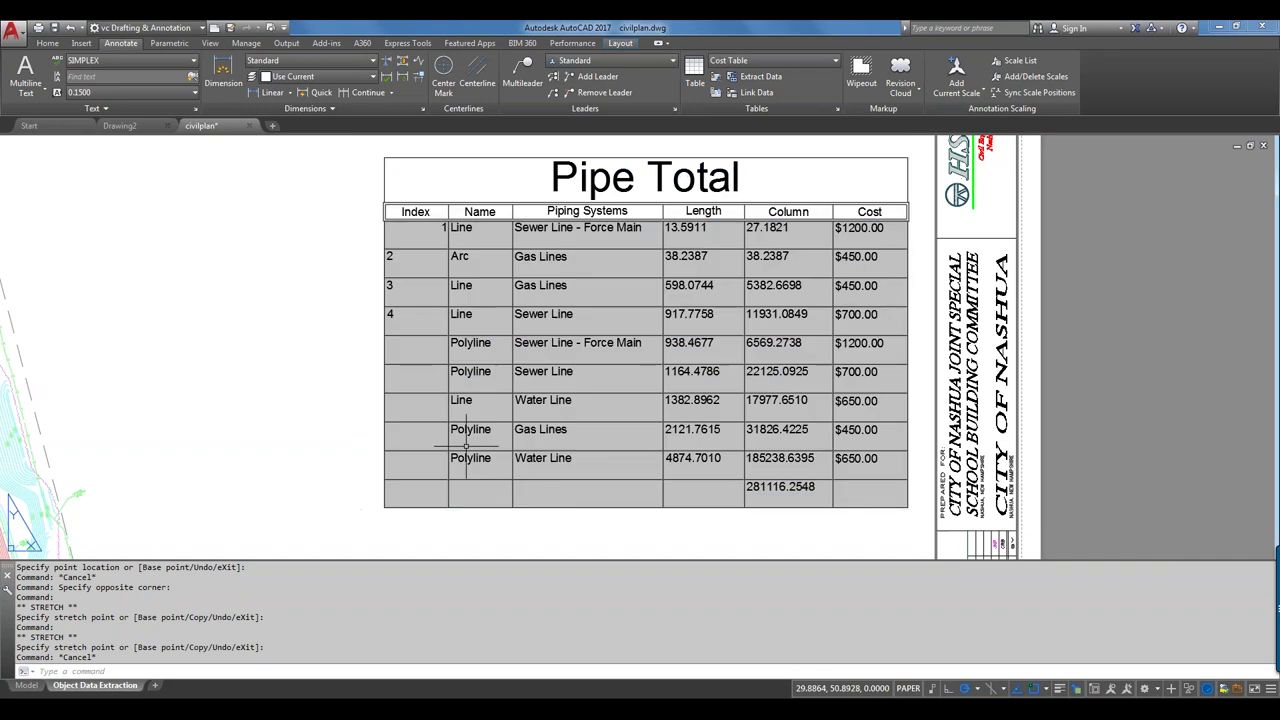
text(x)
key(Return)
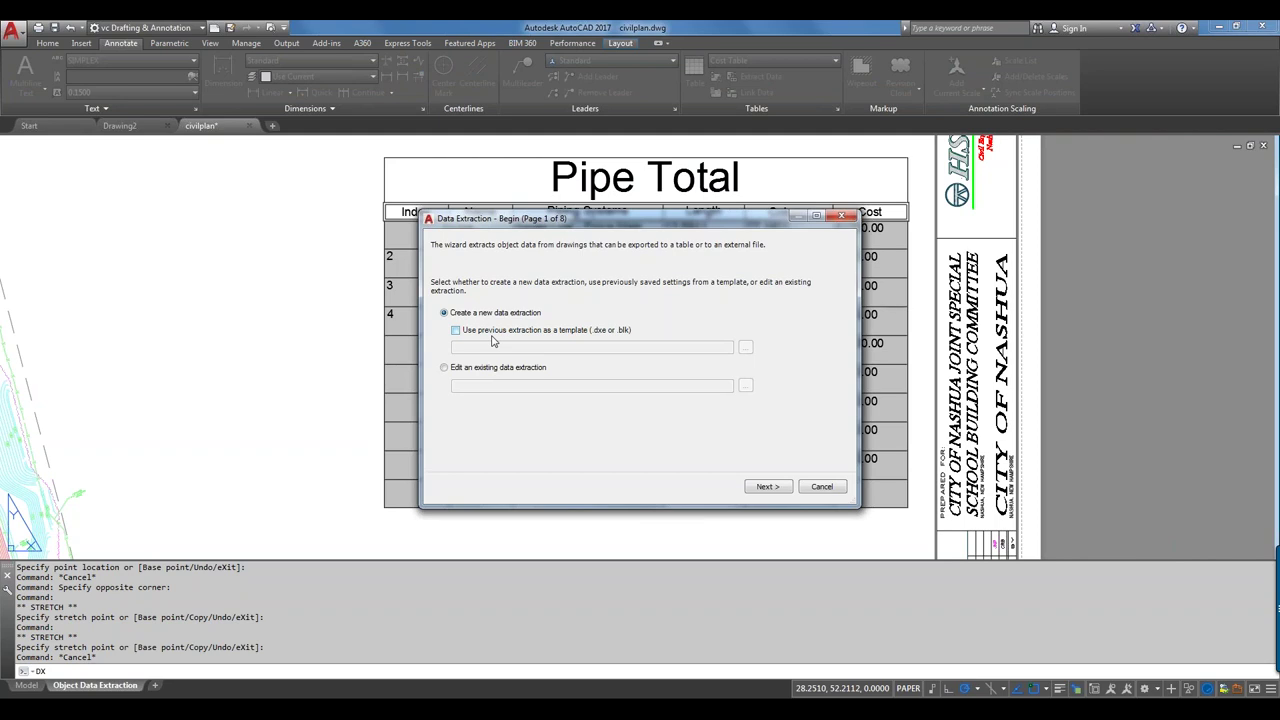
- Use Demo Files\cost_data.dxe as the template and save the extraction, replacing cost_data.dxe
click(493, 331)
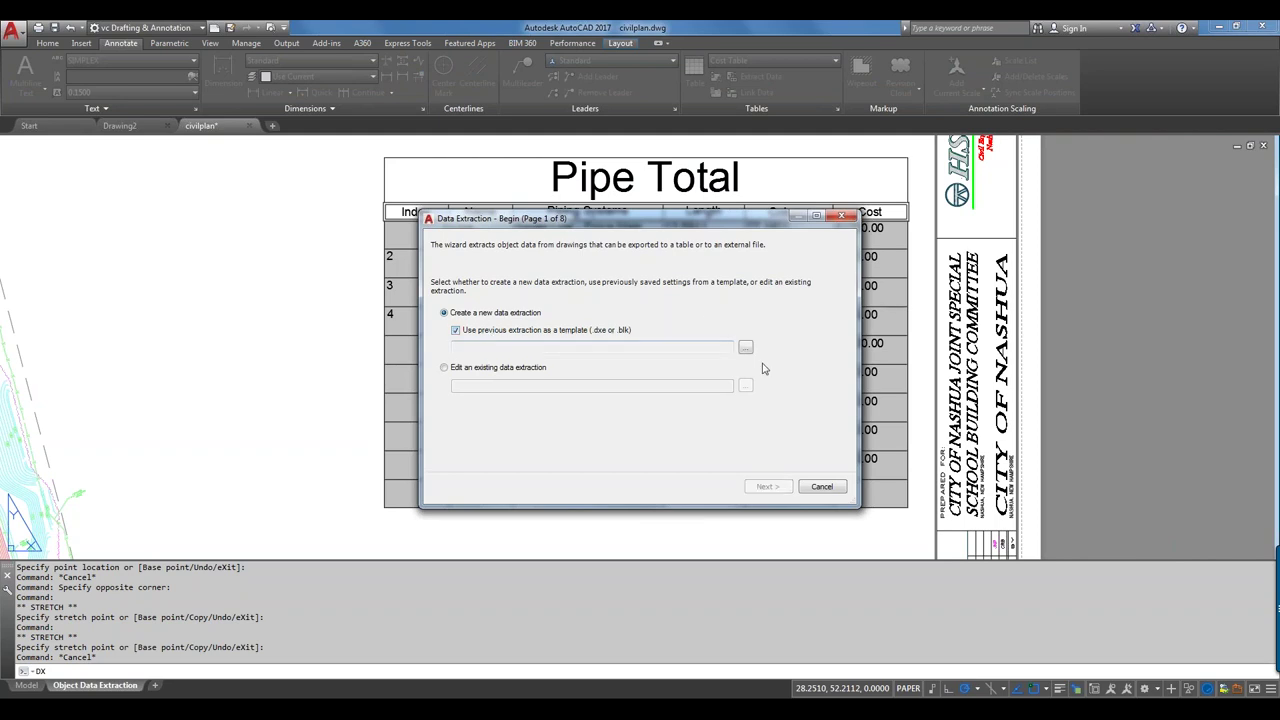
click(745, 347)
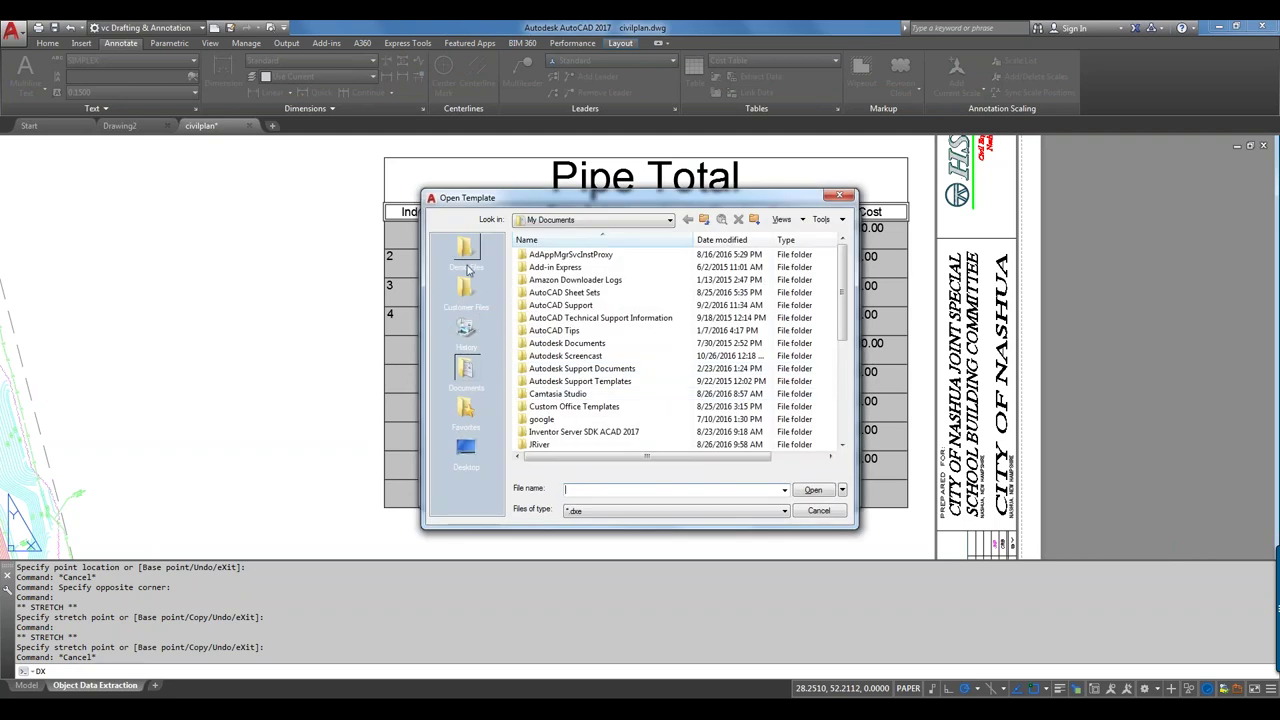
click(468, 268)
double_click(545, 270)
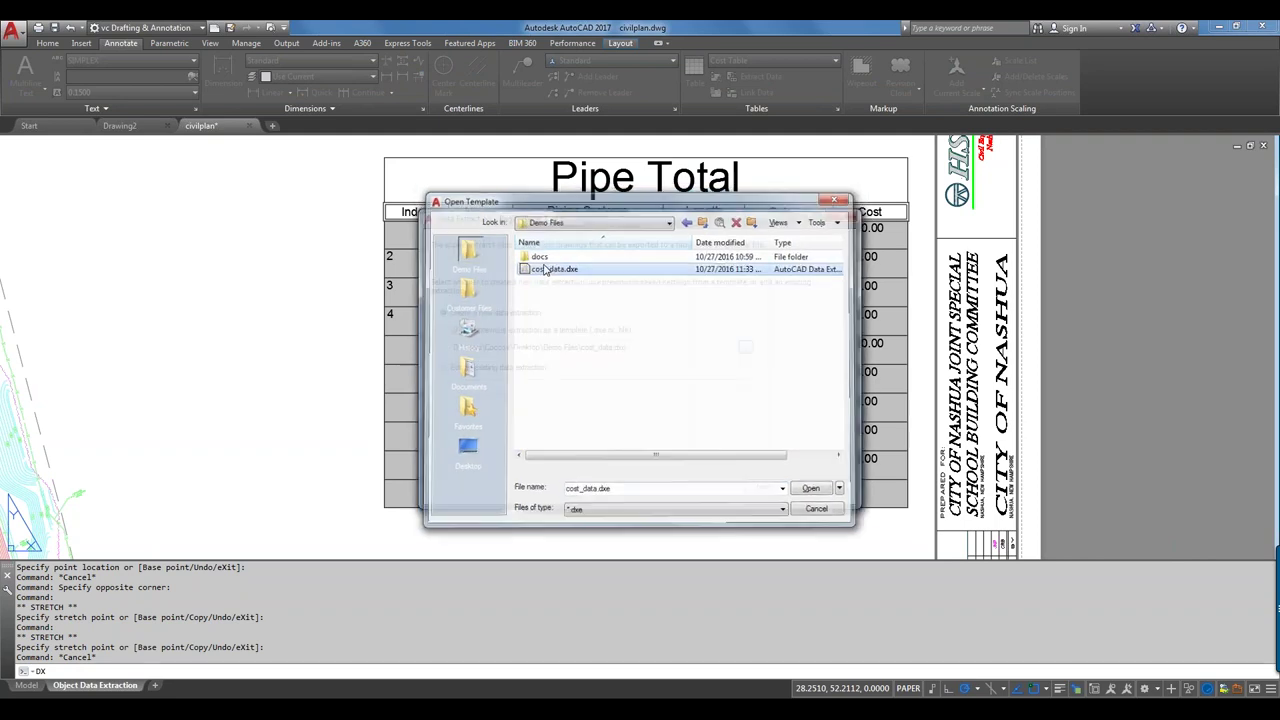
click(772, 490)
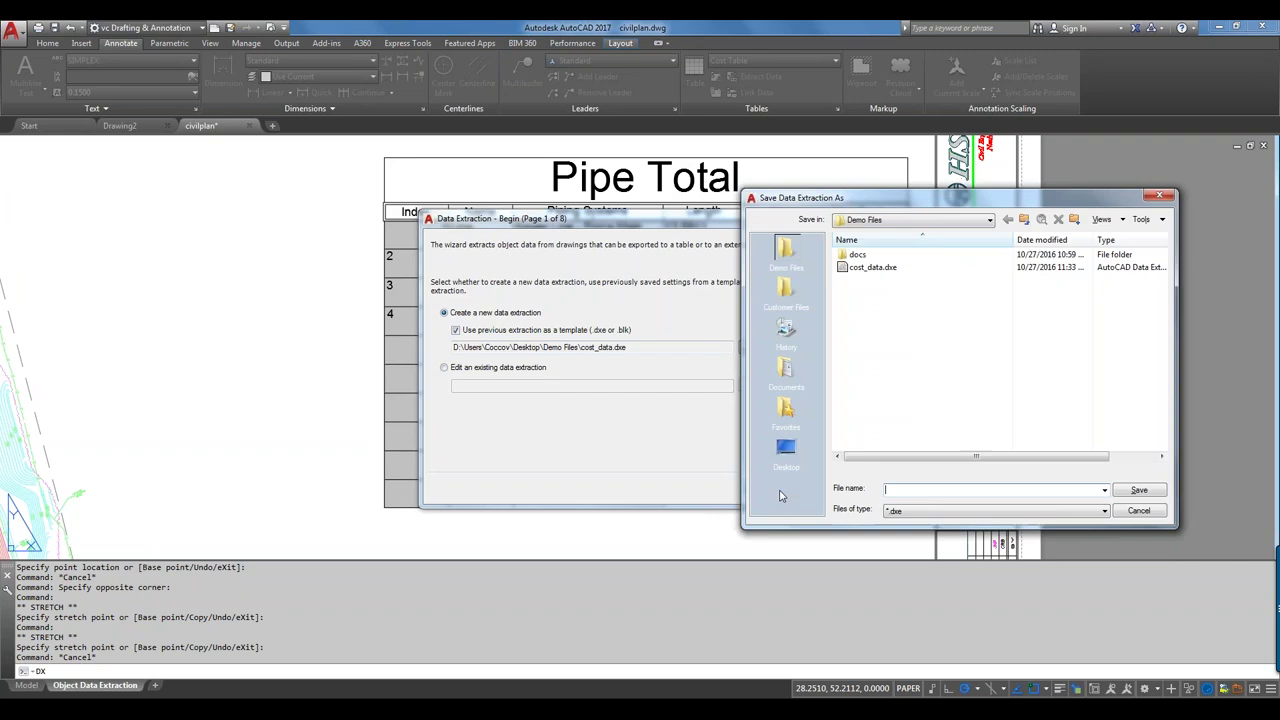
click(878, 267)
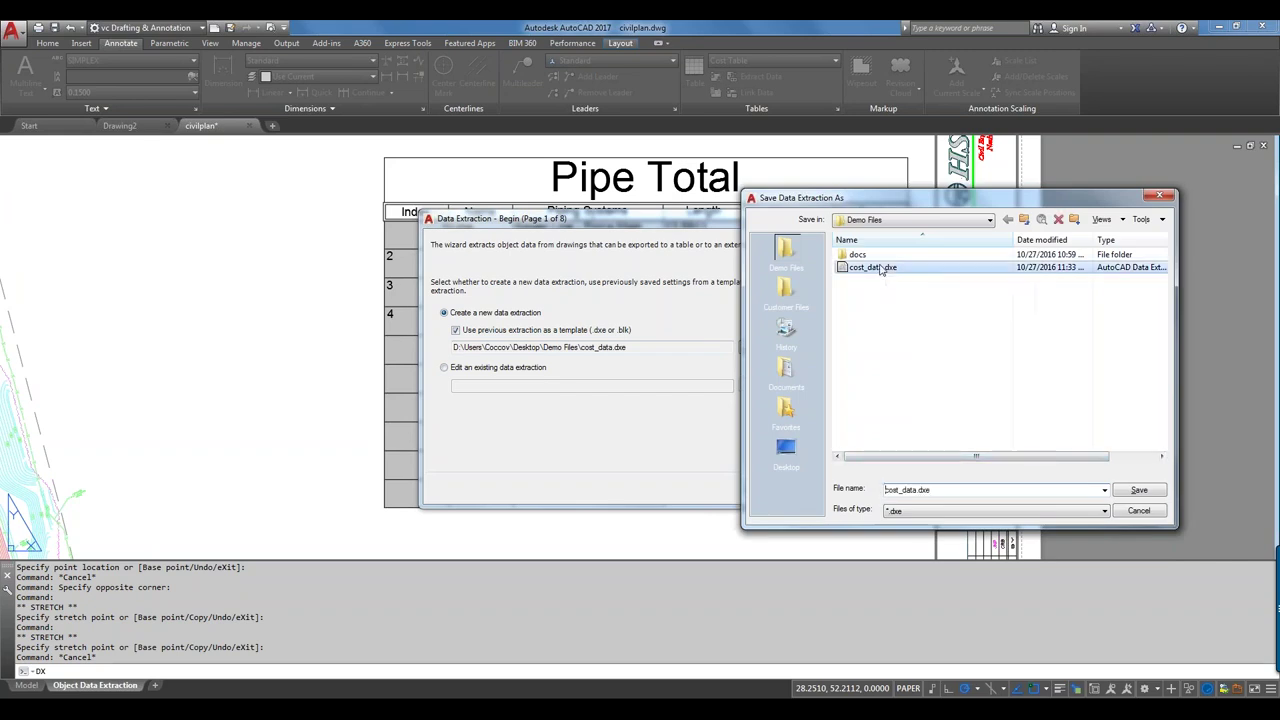
double_click(880, 268)
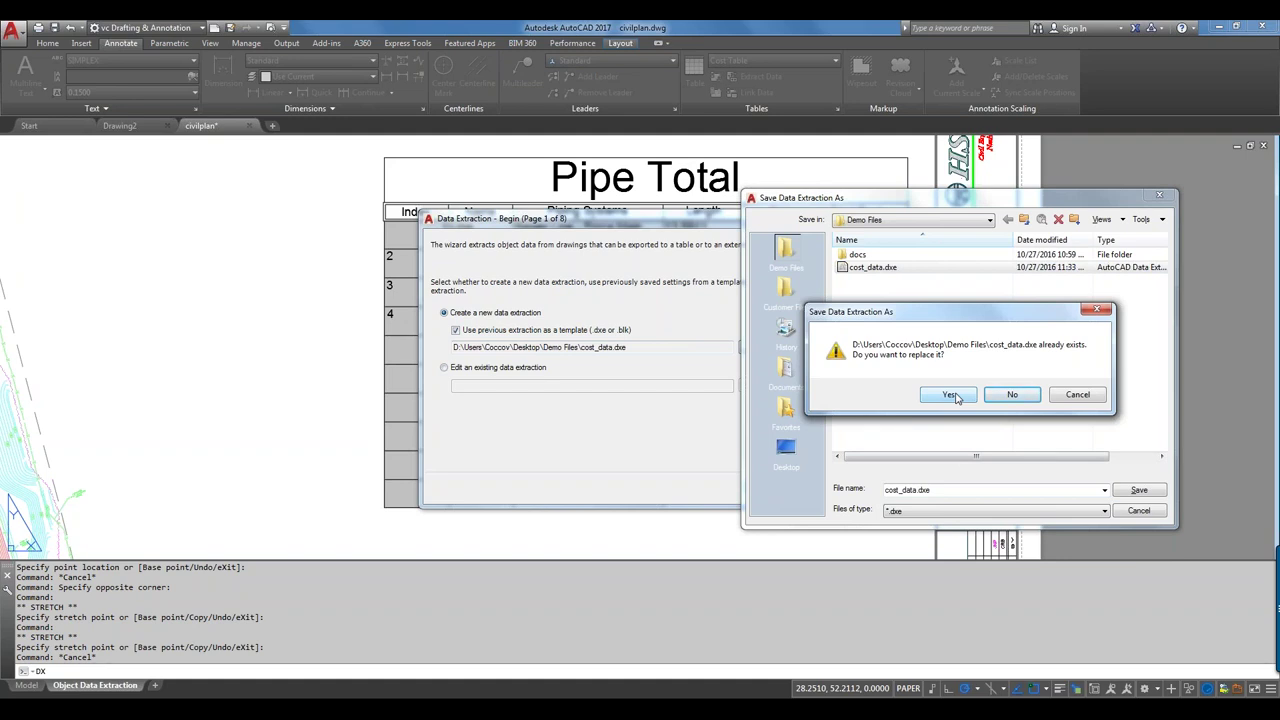
click(951, 395)
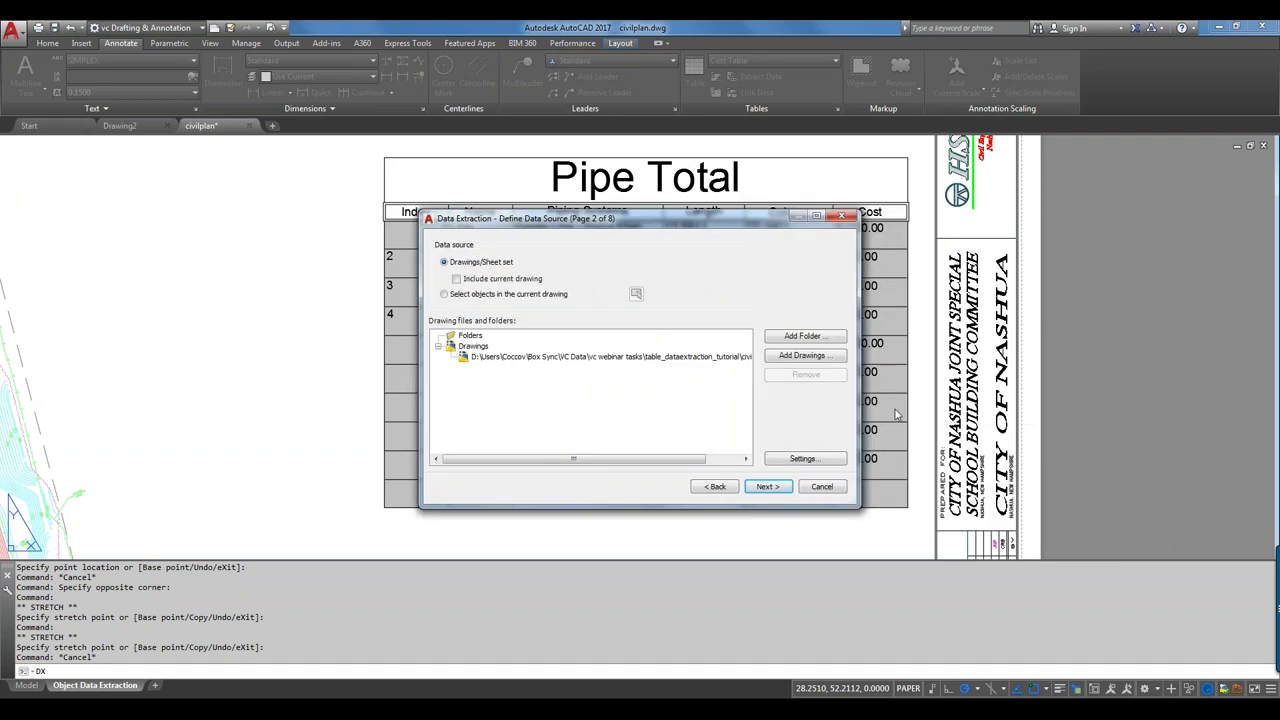
- On the Select Objects page, rename the Arc, Line and Polyline display names to Pipe
click(768, 486)
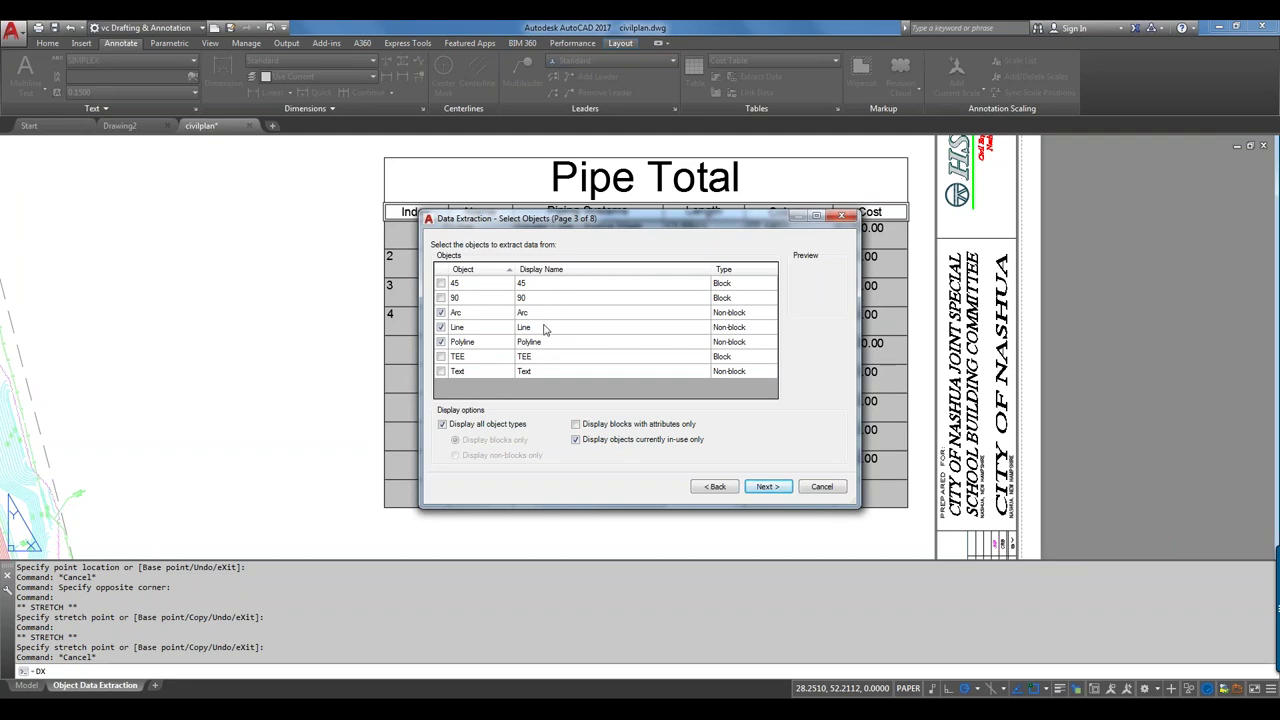
click(536, 315)
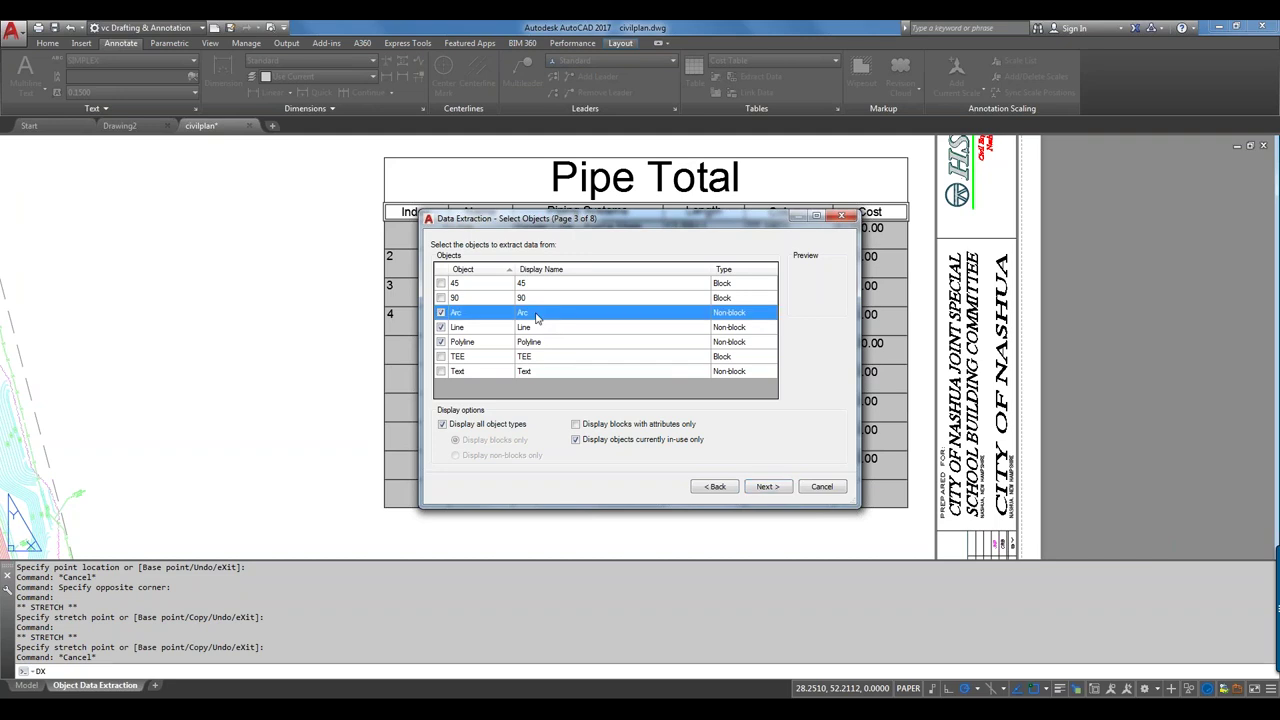
click(536, 315)
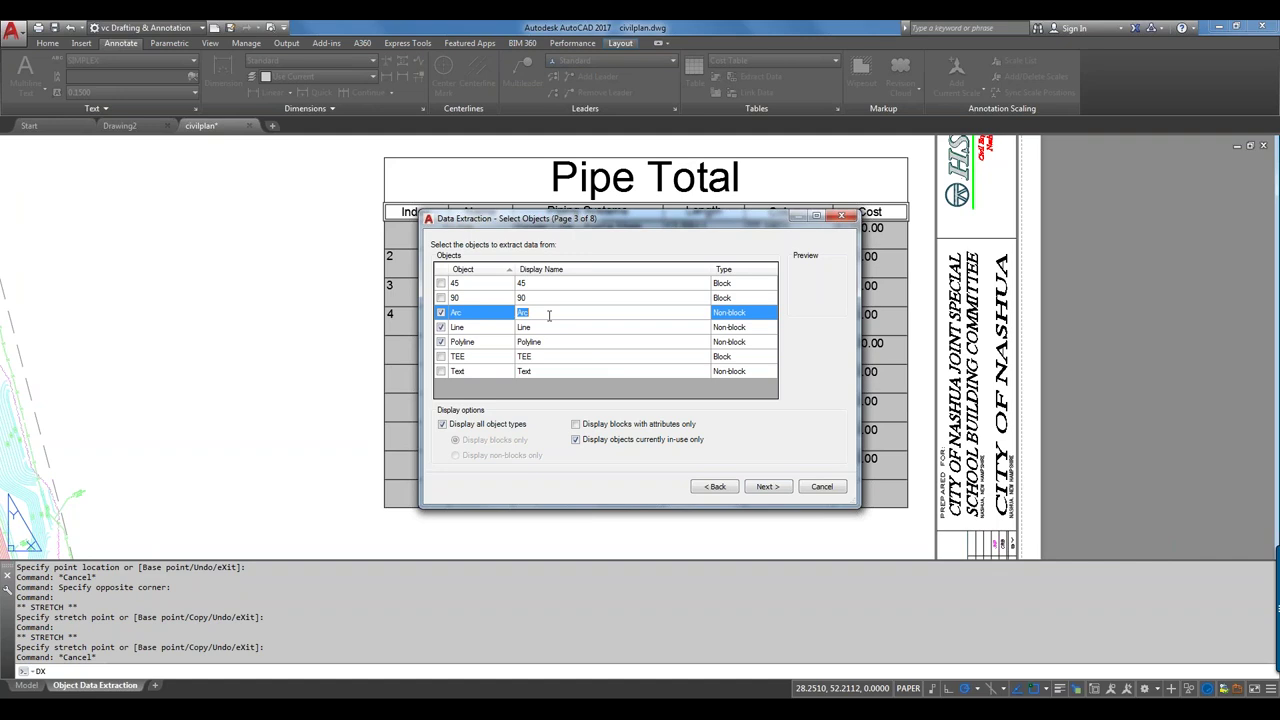
text(Pipe)
double_click(550, 330)
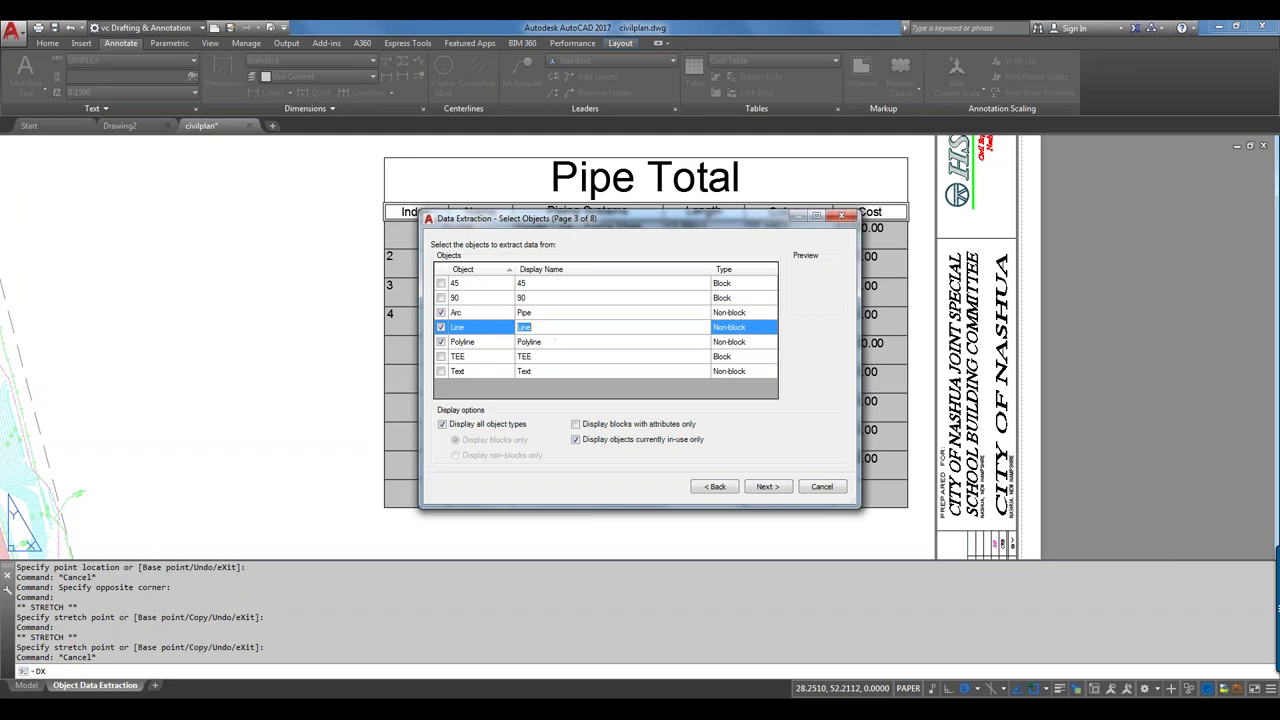
text(Pipe)
double_click(535, 344)
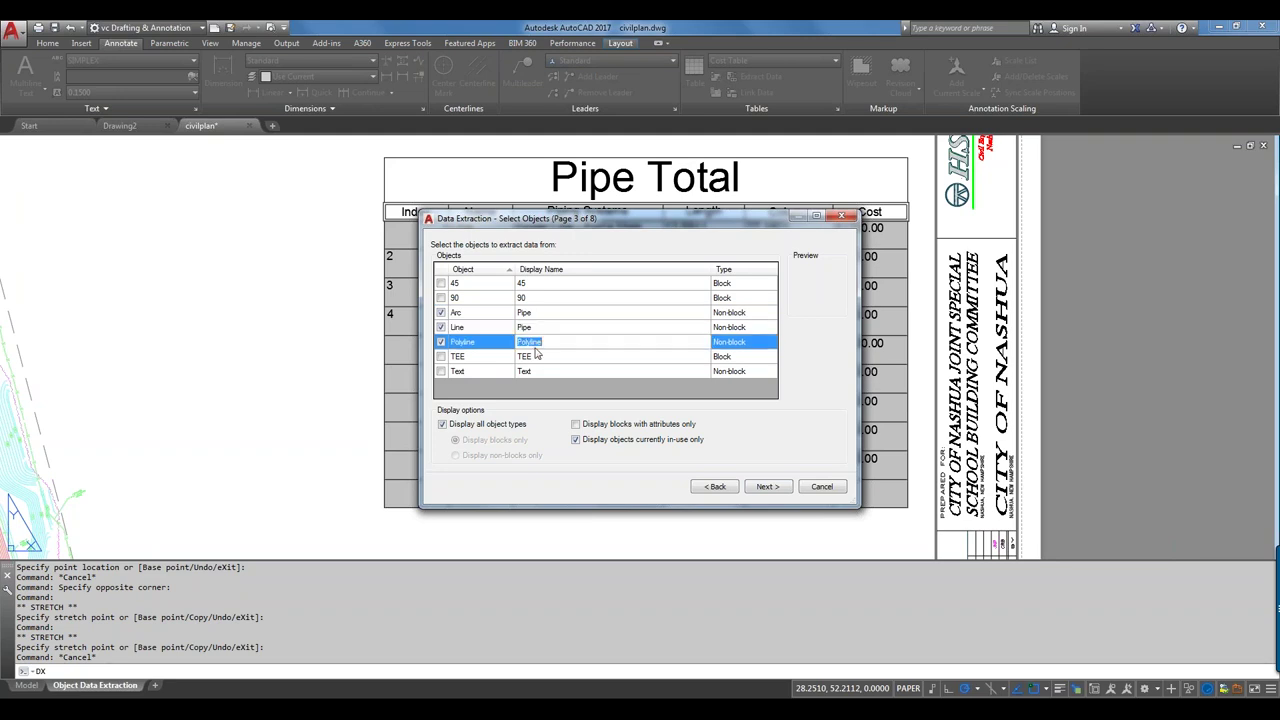
text(Pipe)
double_click(535, 356)
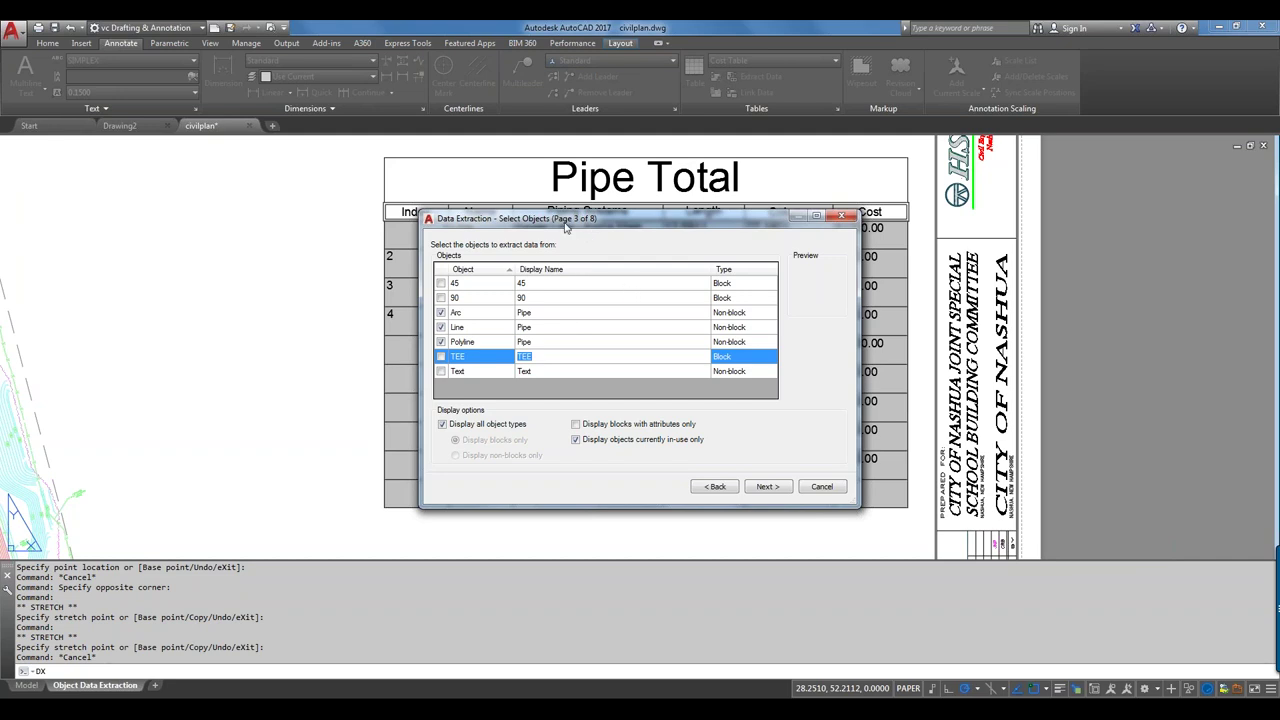
click(537, 345)
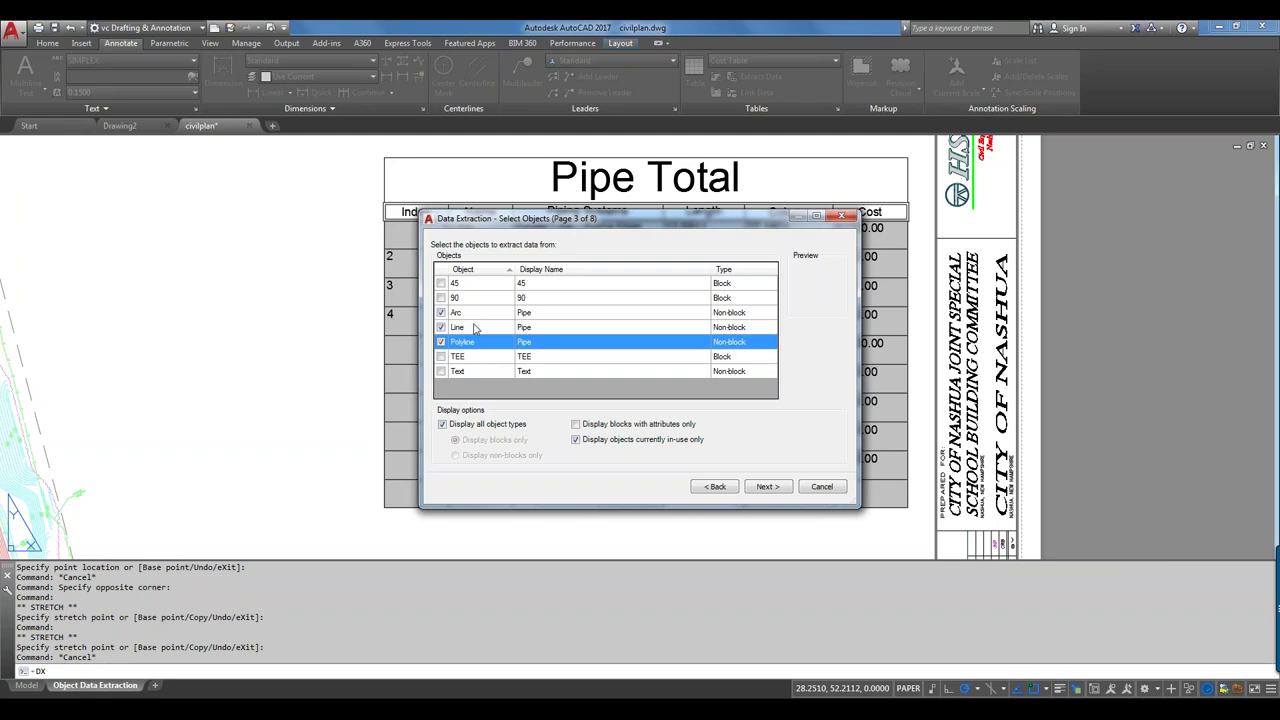
click(558, 318)
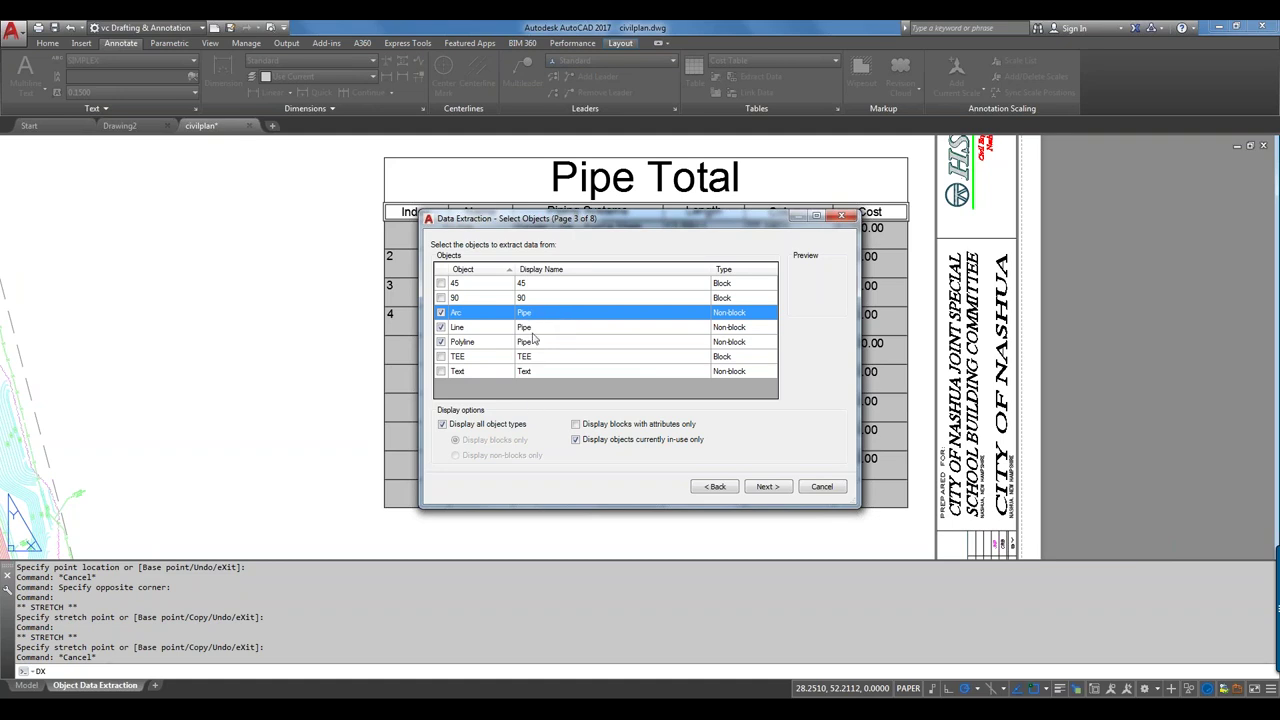
- Step forward and back through the wizard, then cancel and confirm quitting it
click(779, 488)
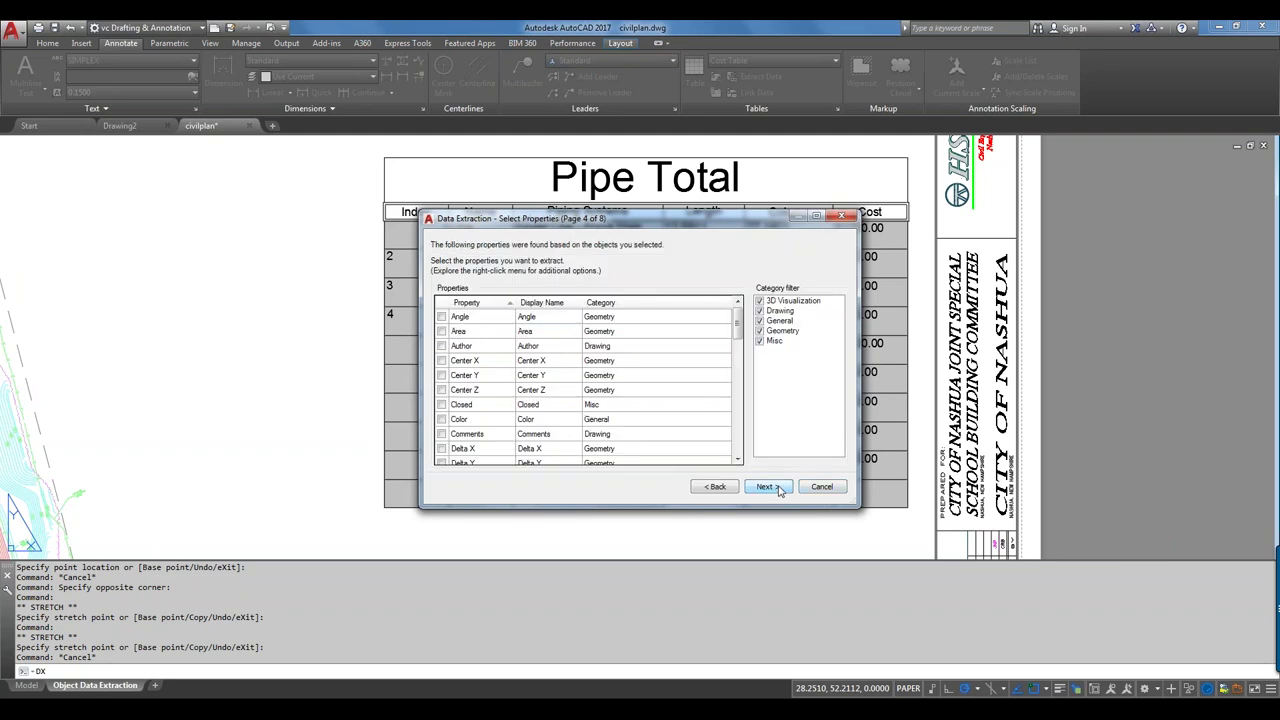
click(715, 486)
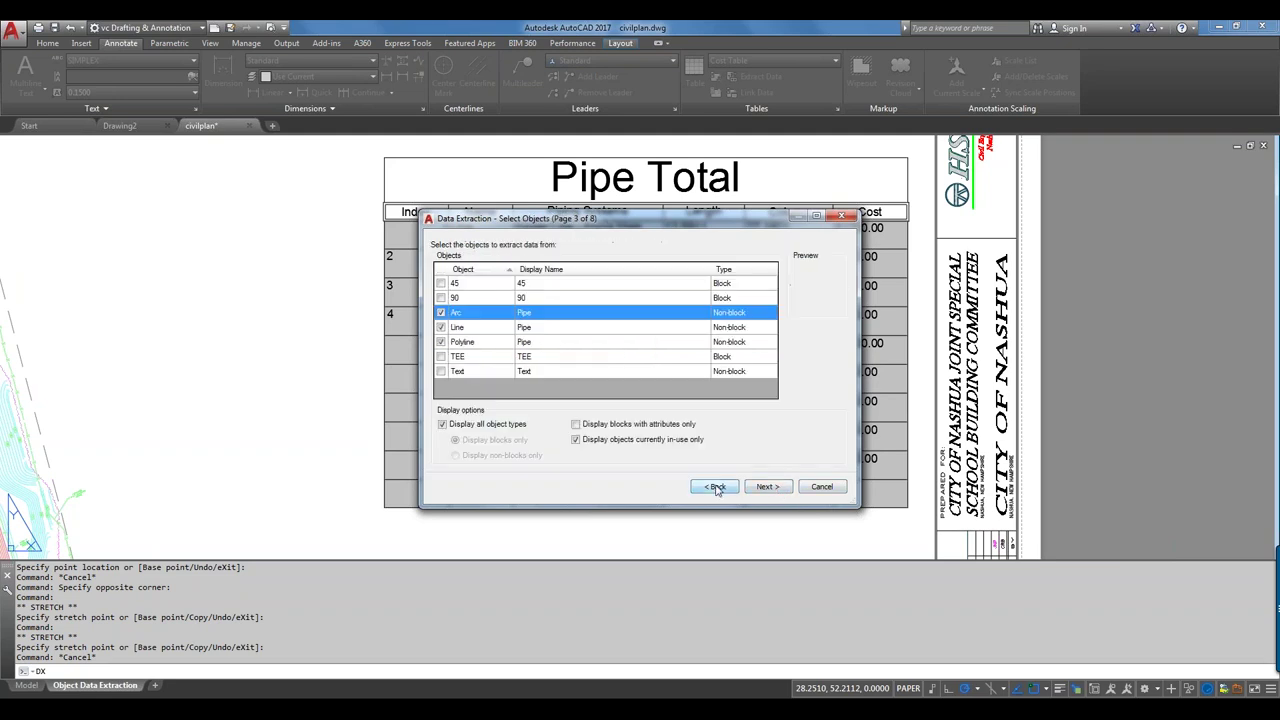
click(822, 487)
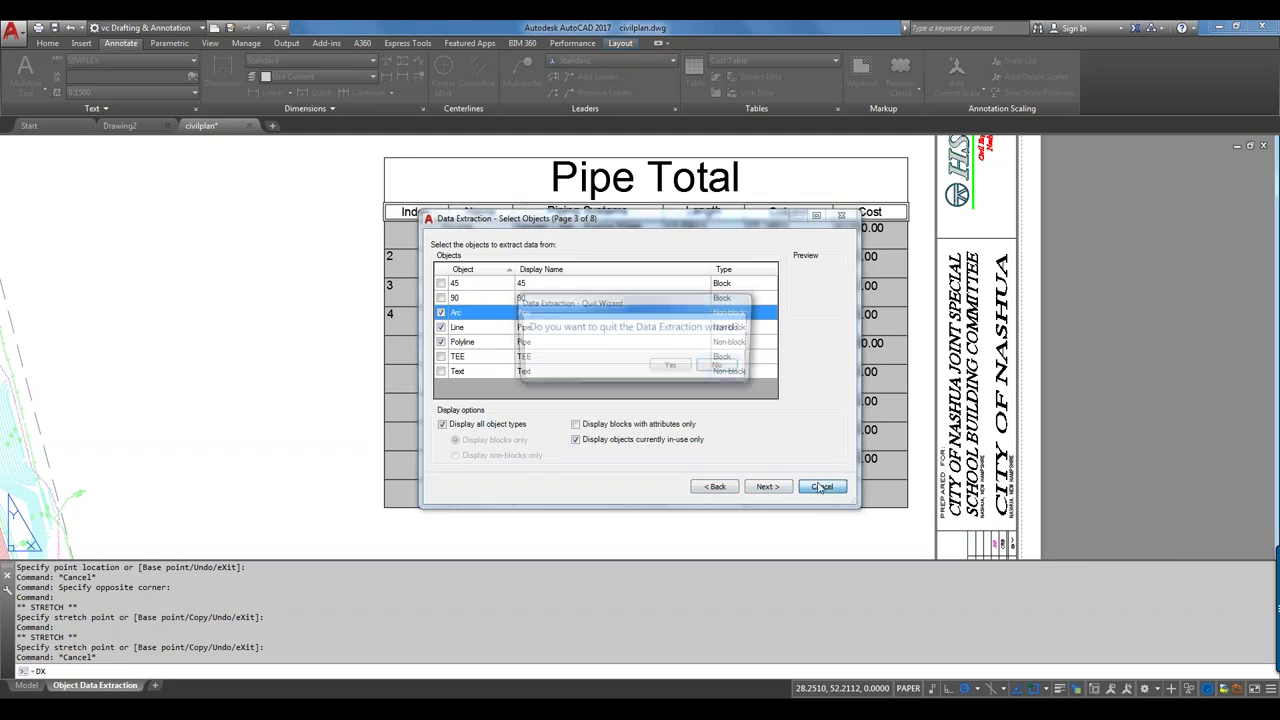
click(675, 369)
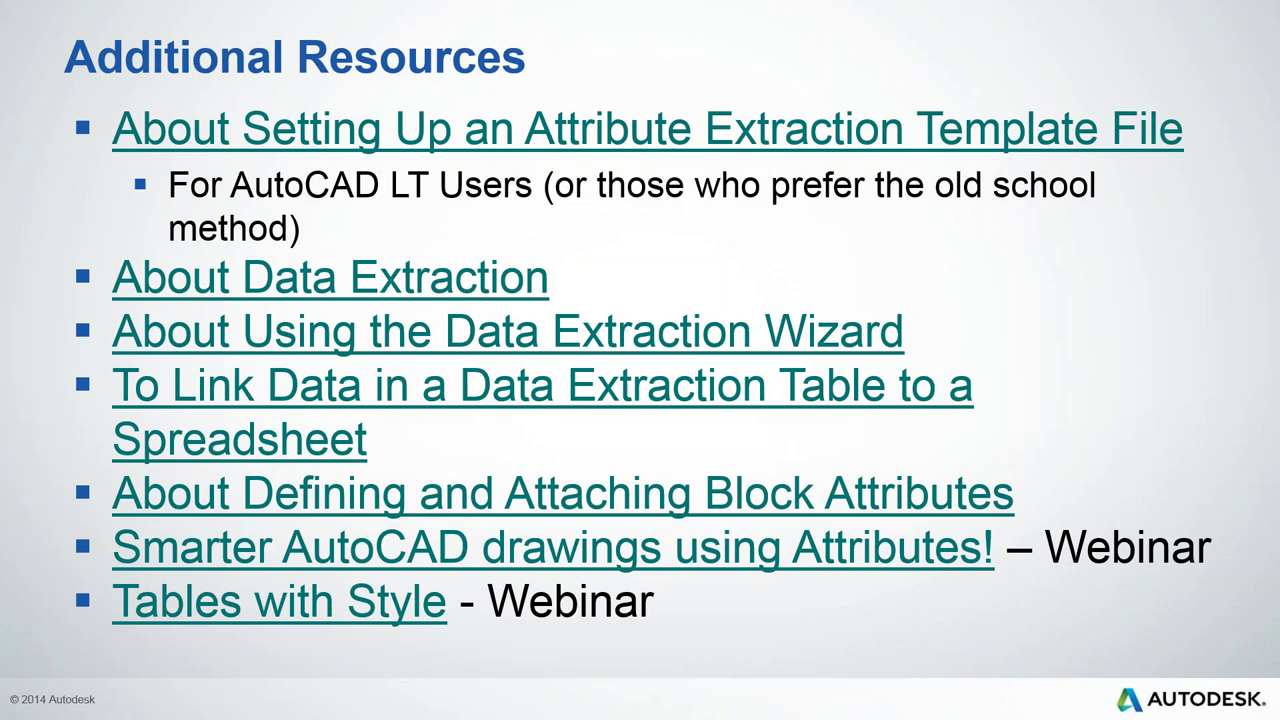
- Follow the 'About Setting Up an Attribute Extraction Template File' hyperlink on the slide
click(513, 143)
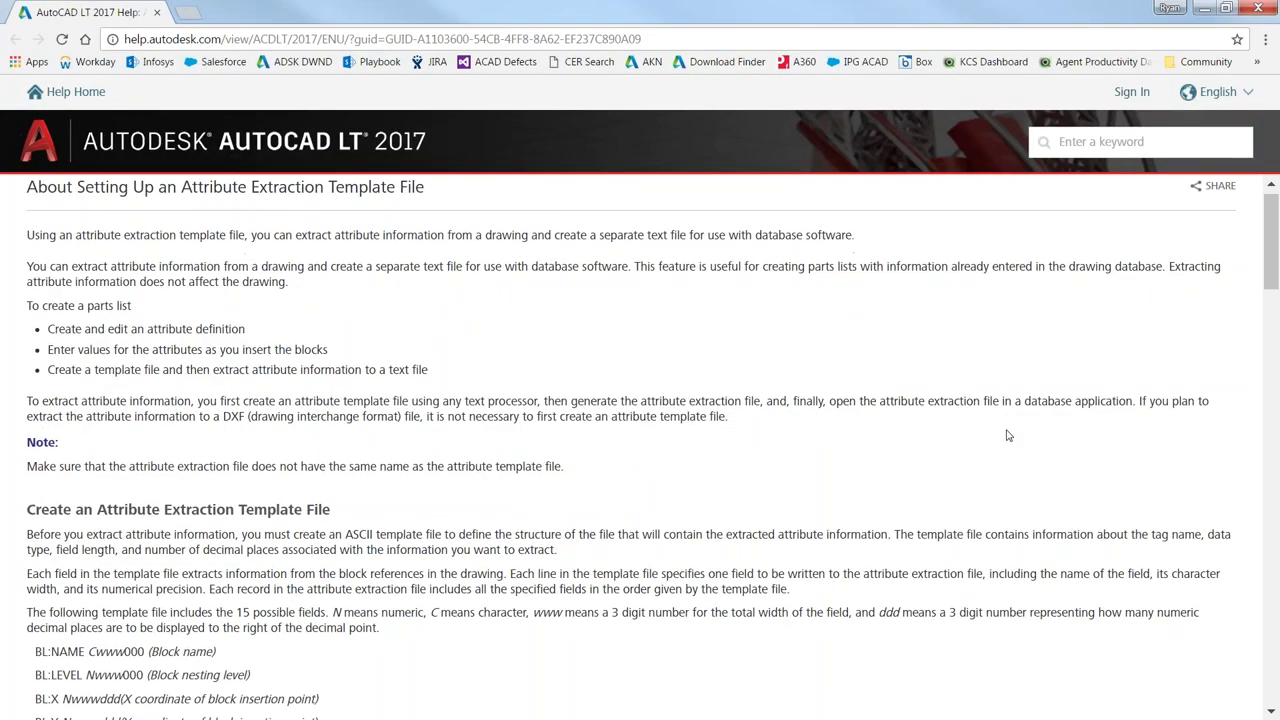
scroll(1008, 436, down, 1)
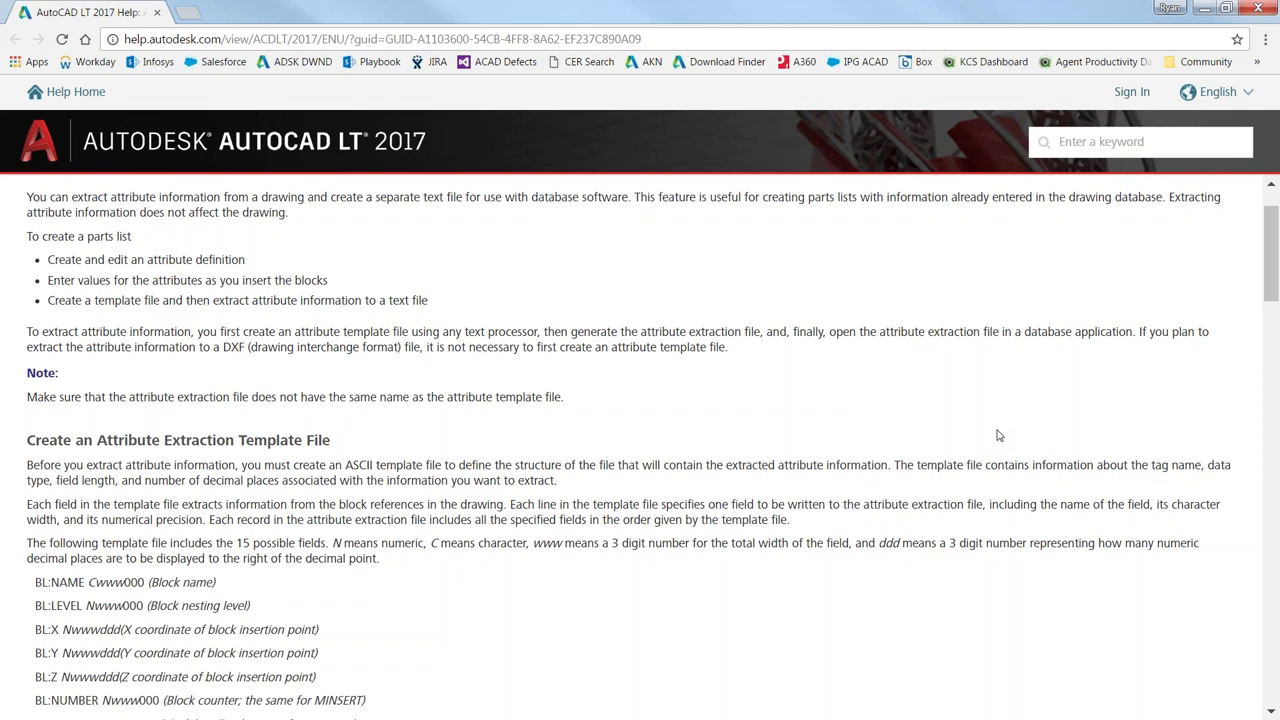
scroll(997, 435, up, 1)
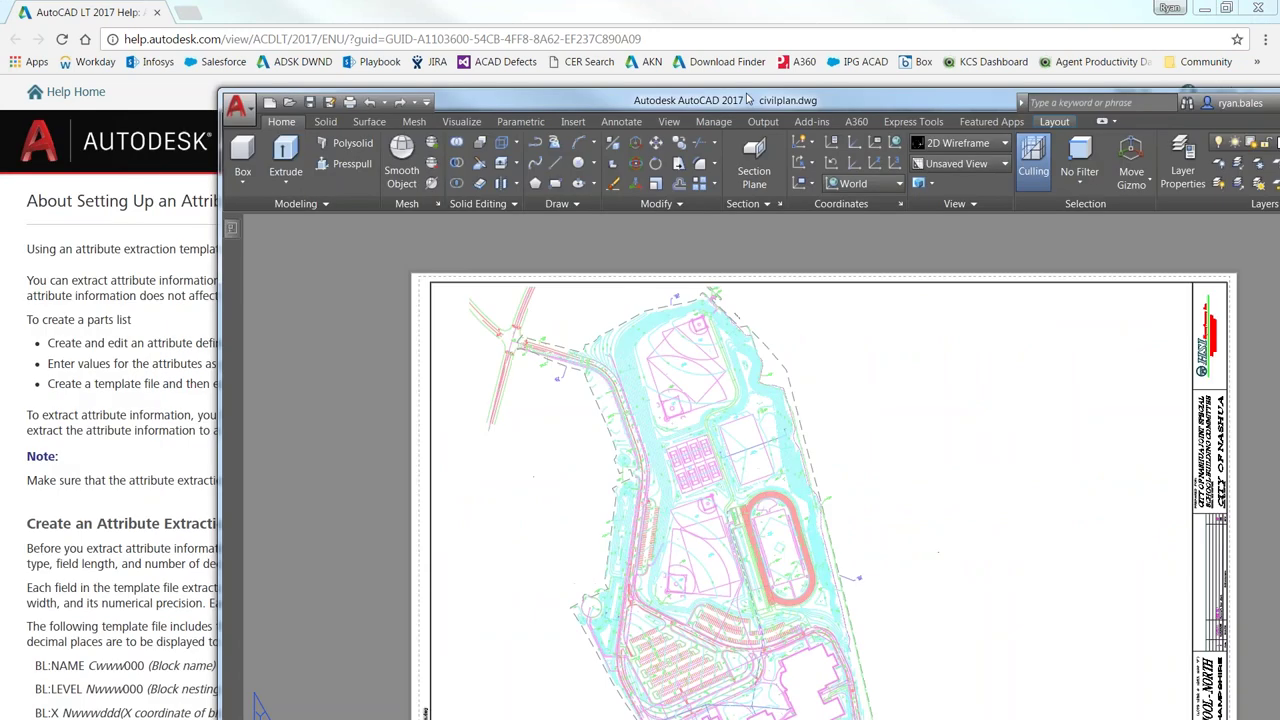
- Maximize AutoCAD and start DATAEXTRACTION set to edit an existing data extraction
drag(748, 97, 715, 3)
text(data)
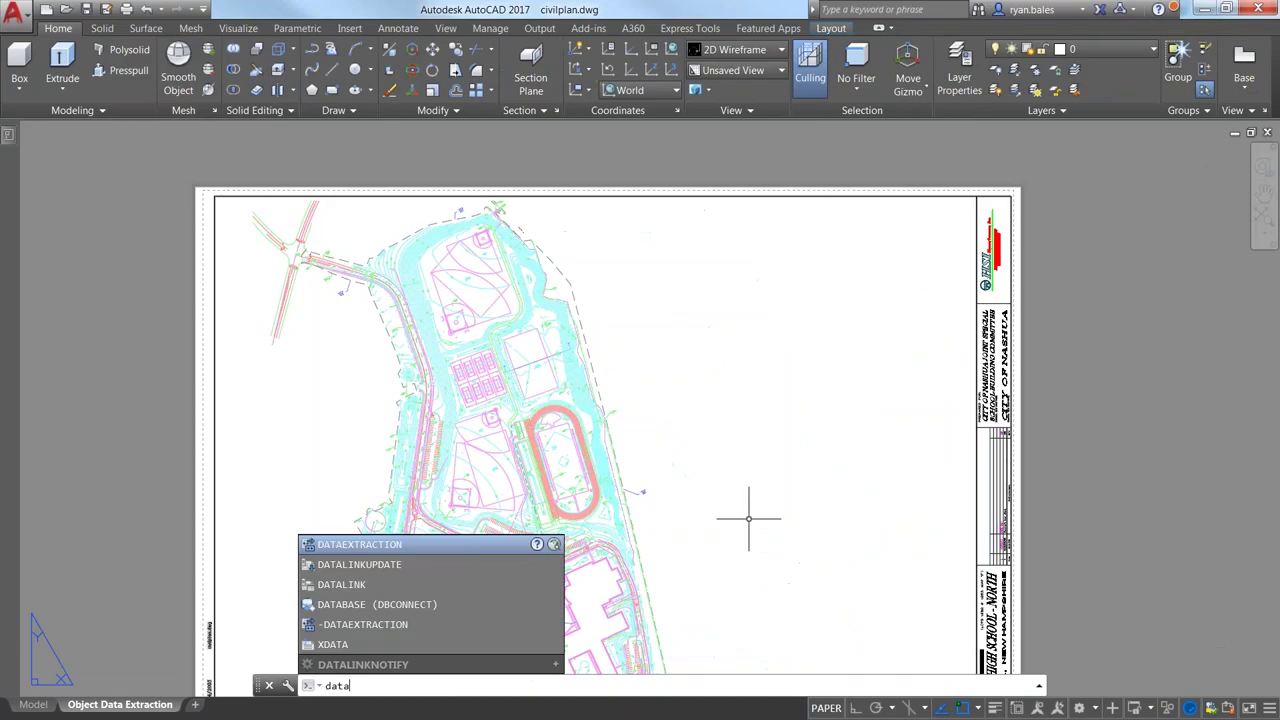
key(Return)
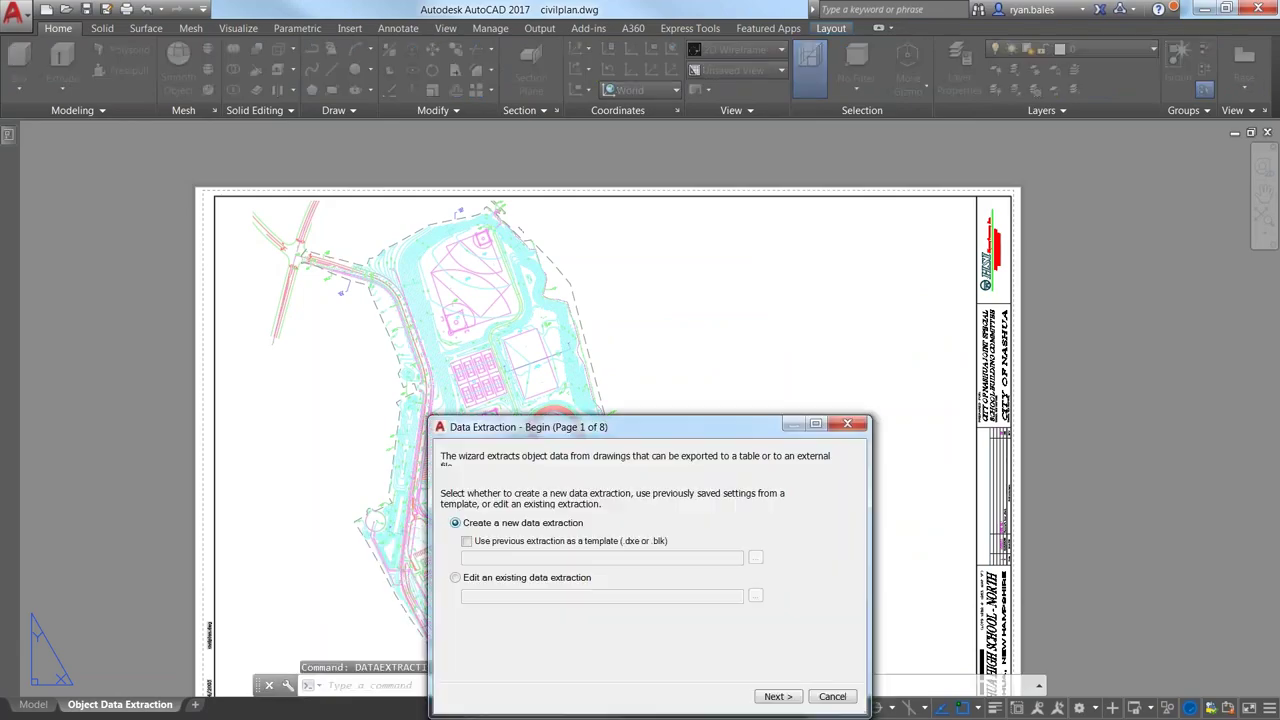
click(574, 580)
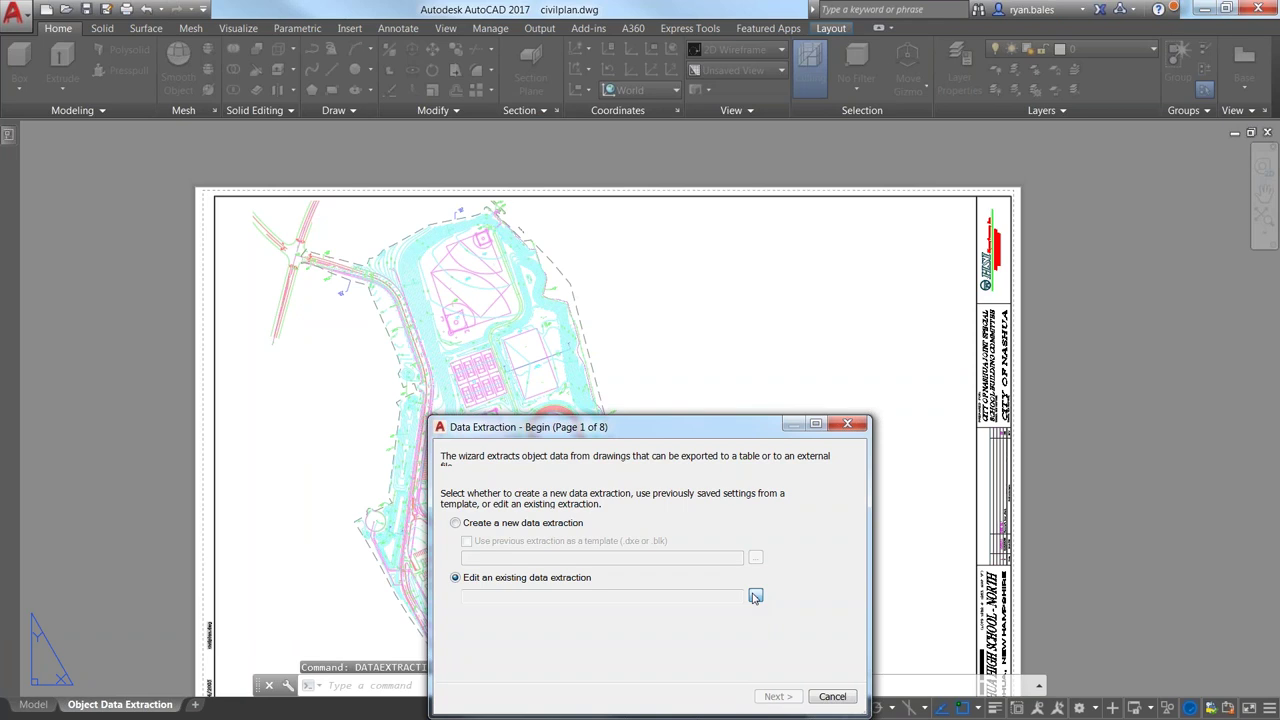
- Open dataset\test.dxe from the Webinar folders and advance to the Define Data Source page
click(755, 597)
double_click(540, 411)
double_click(537, 426)
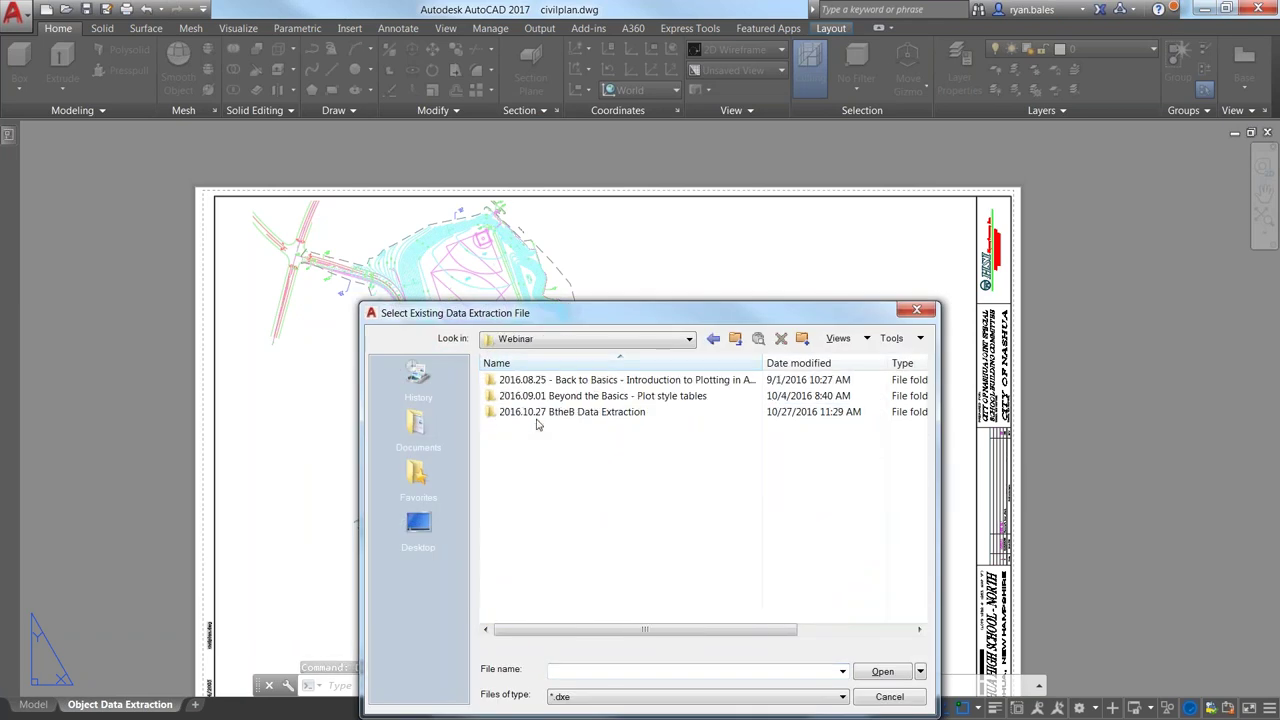
double_click(541, 412)
double_click(543, 380)
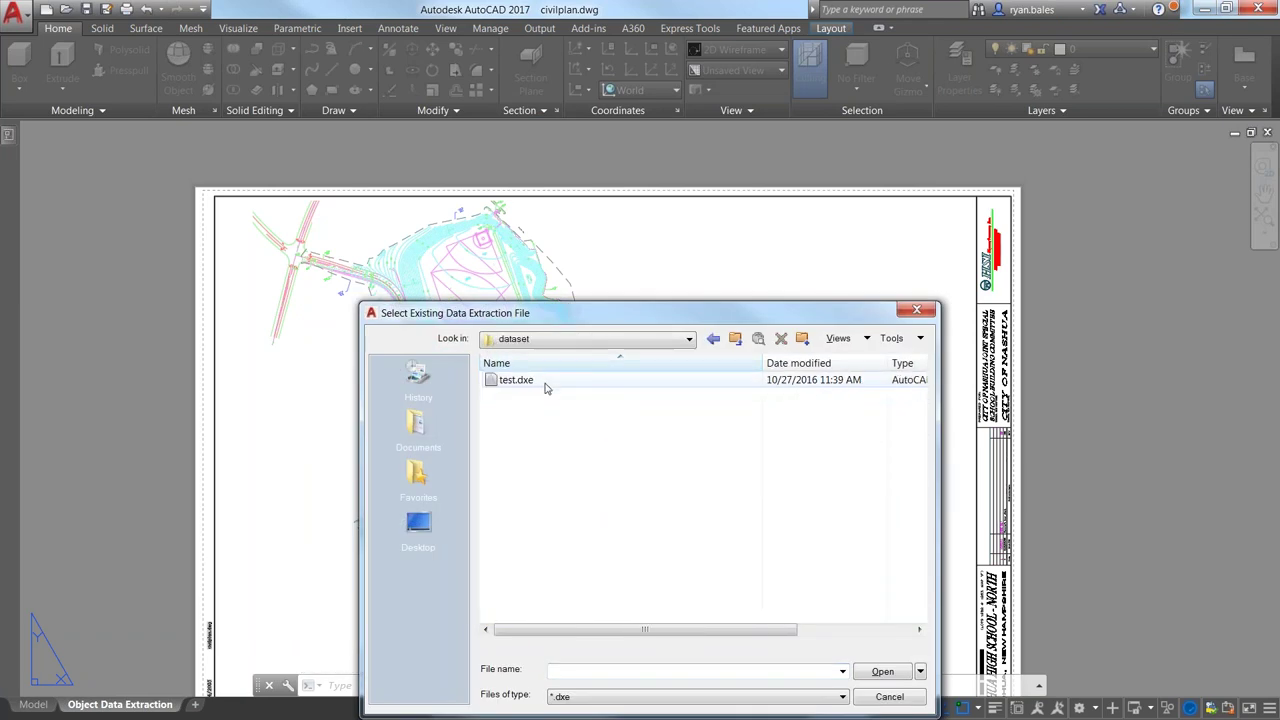
click(545, 386)
click(880, 670)
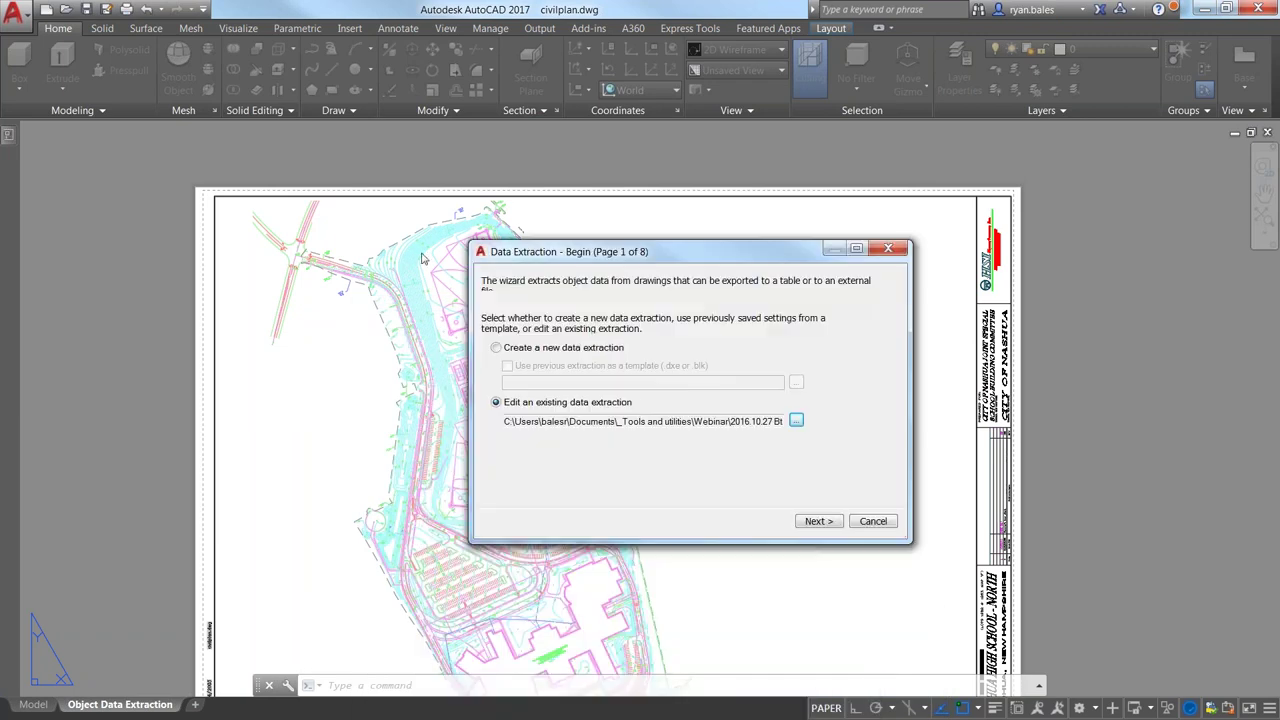
click(817, 521)
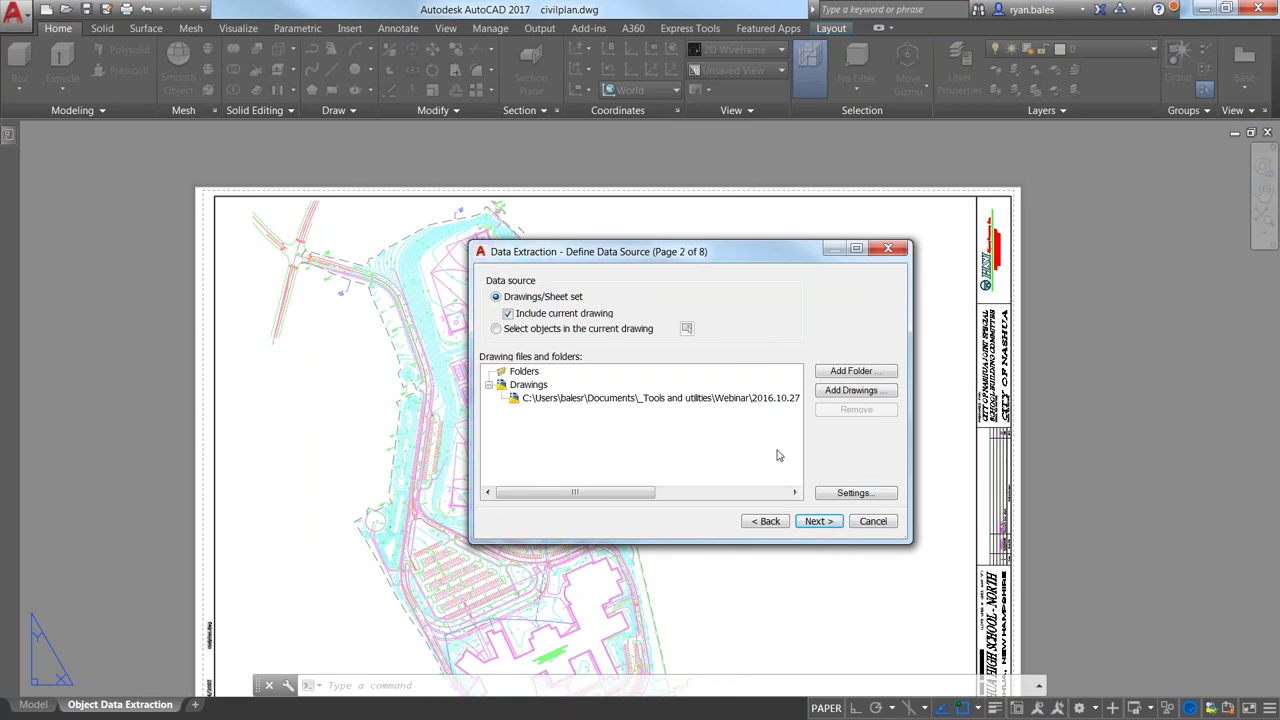
- Accept the additional extraction settings, go to Select Objects, and move and enlarge the wizard window
click(852, 493)
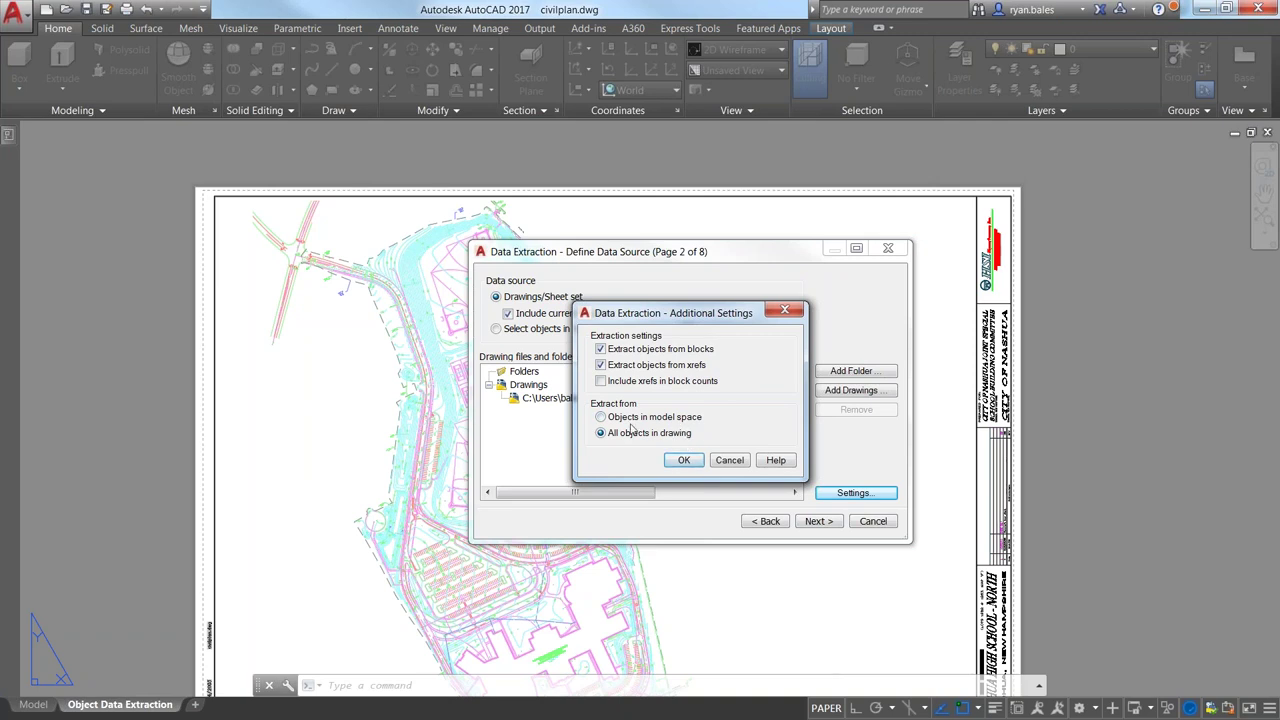
click(734, 462)
click(808, 521)
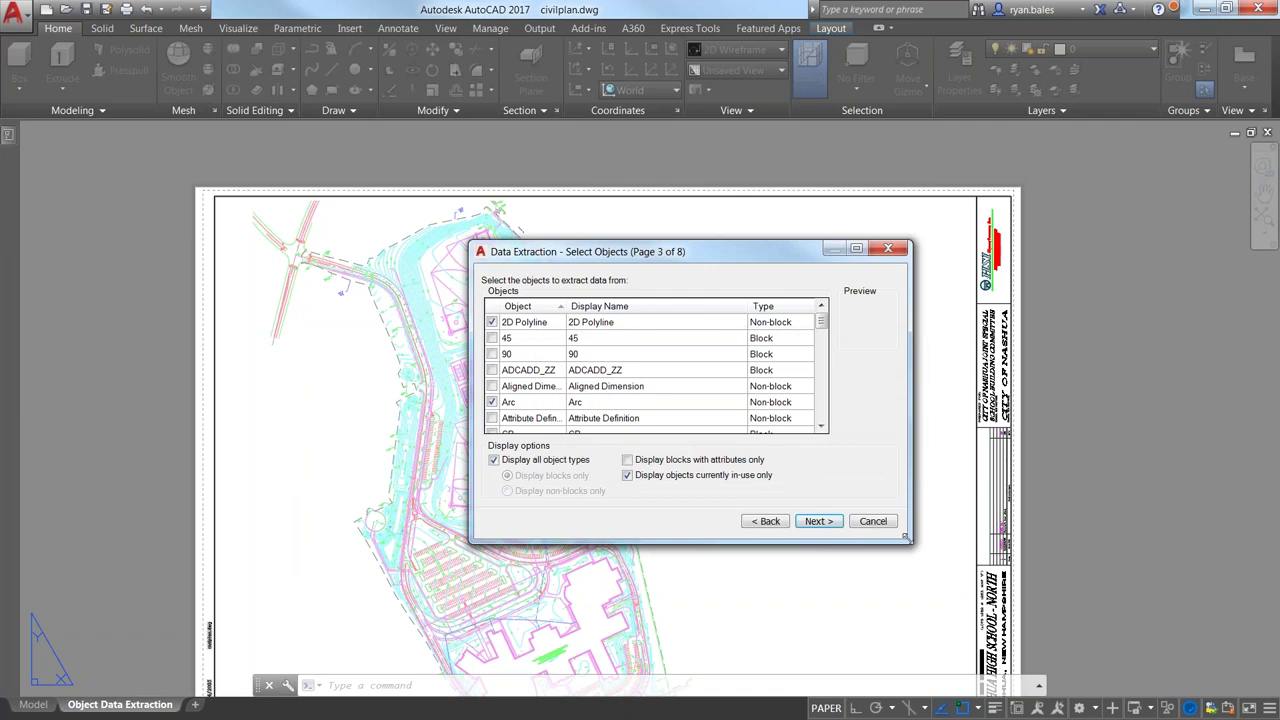
mouse_move(828, 256)
mouse_down()
mouse_move(610, 105)
mouse_move(576, 106)
mouse_up()
drag(924, 524, 1104, 578)
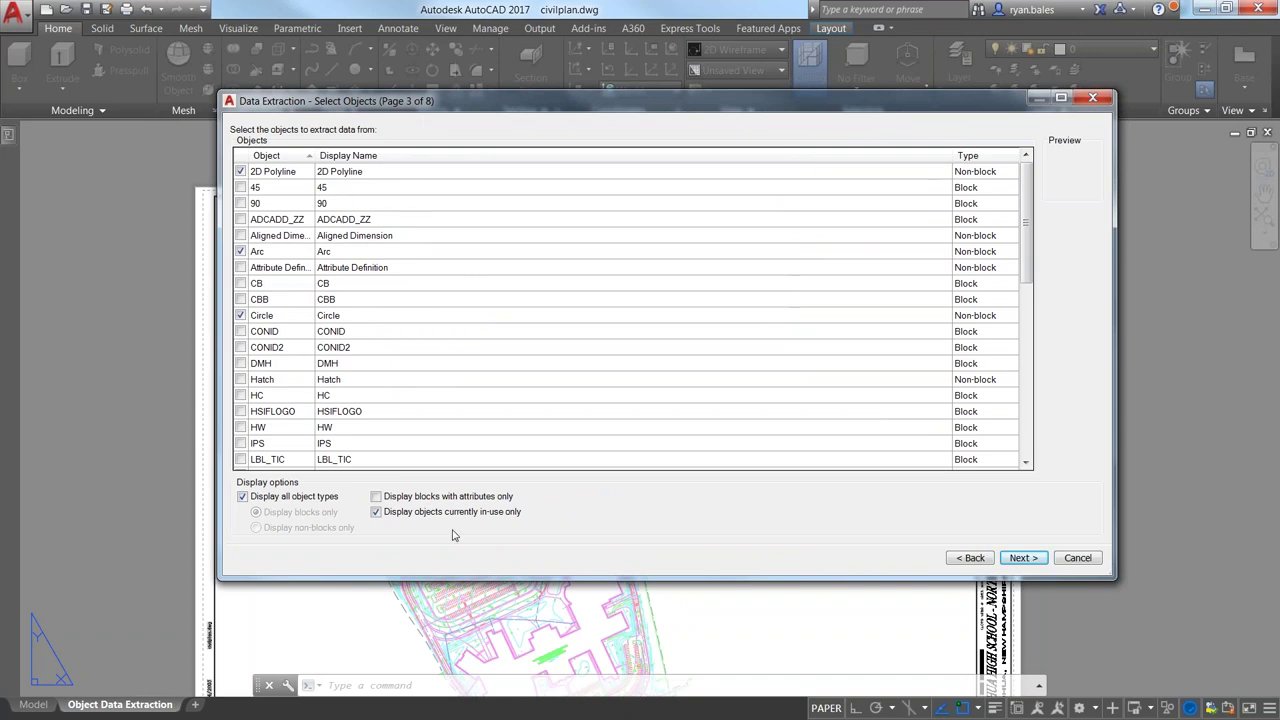
- Sort objects by type, list only blocks, check TEE, 90 and 45, and continue
click(968, 155)
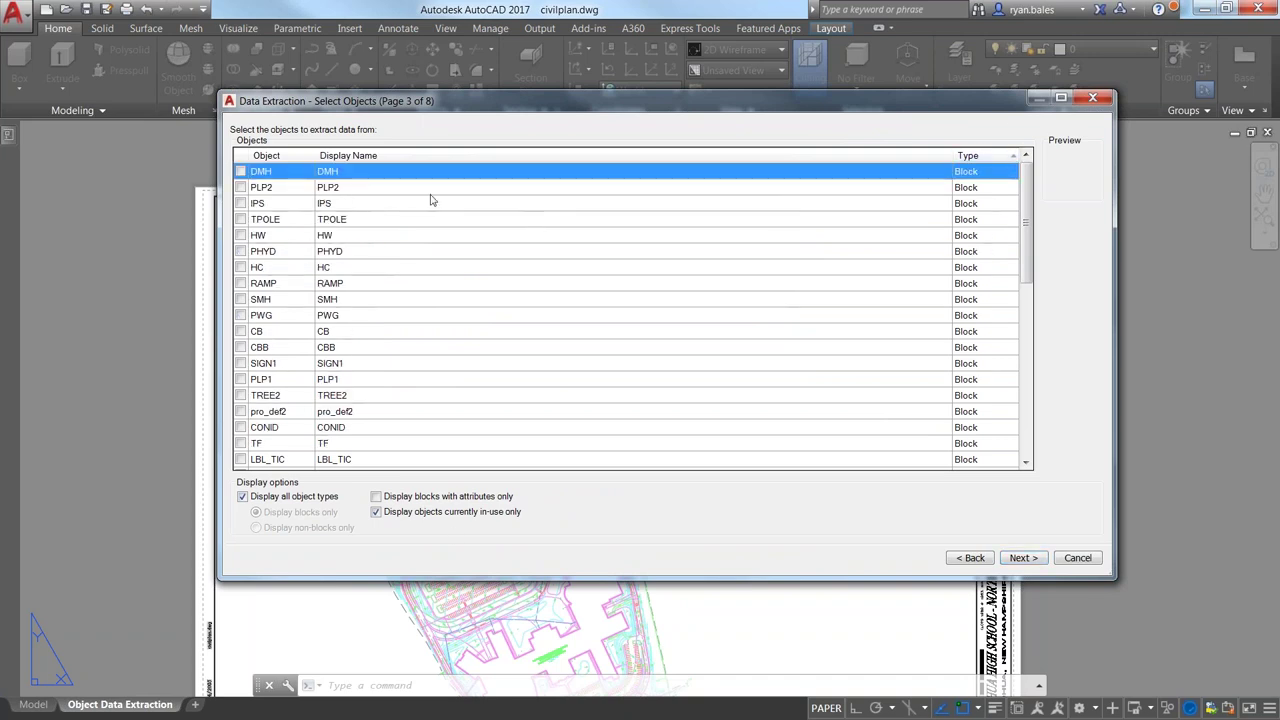
click(322, 497)
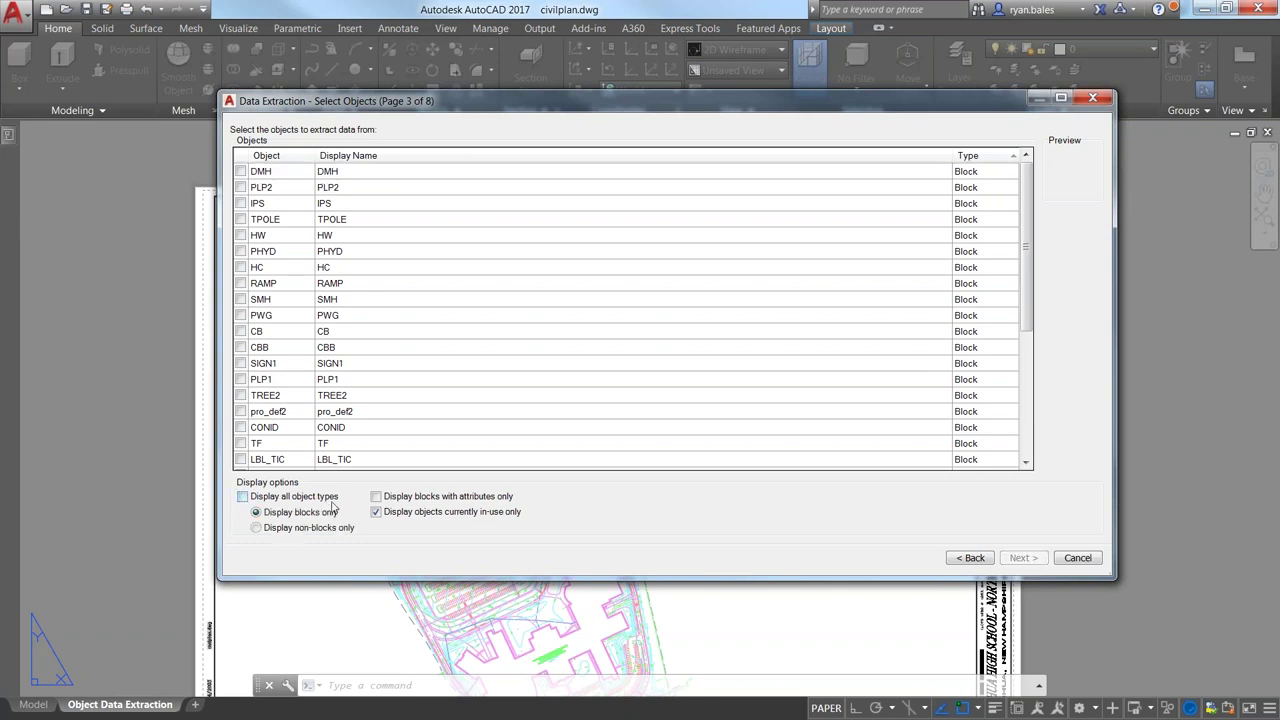
drag(1038, 234, 1004, 326)
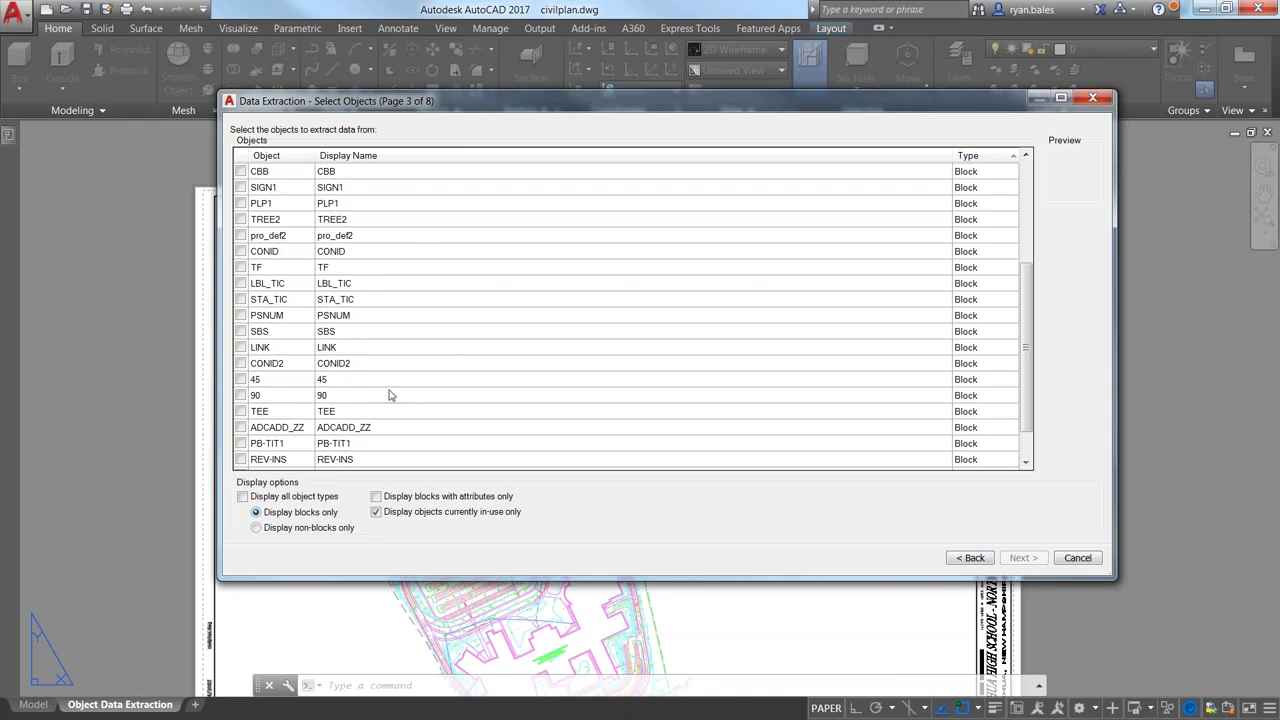
click(268, 412)
click(350, 395)
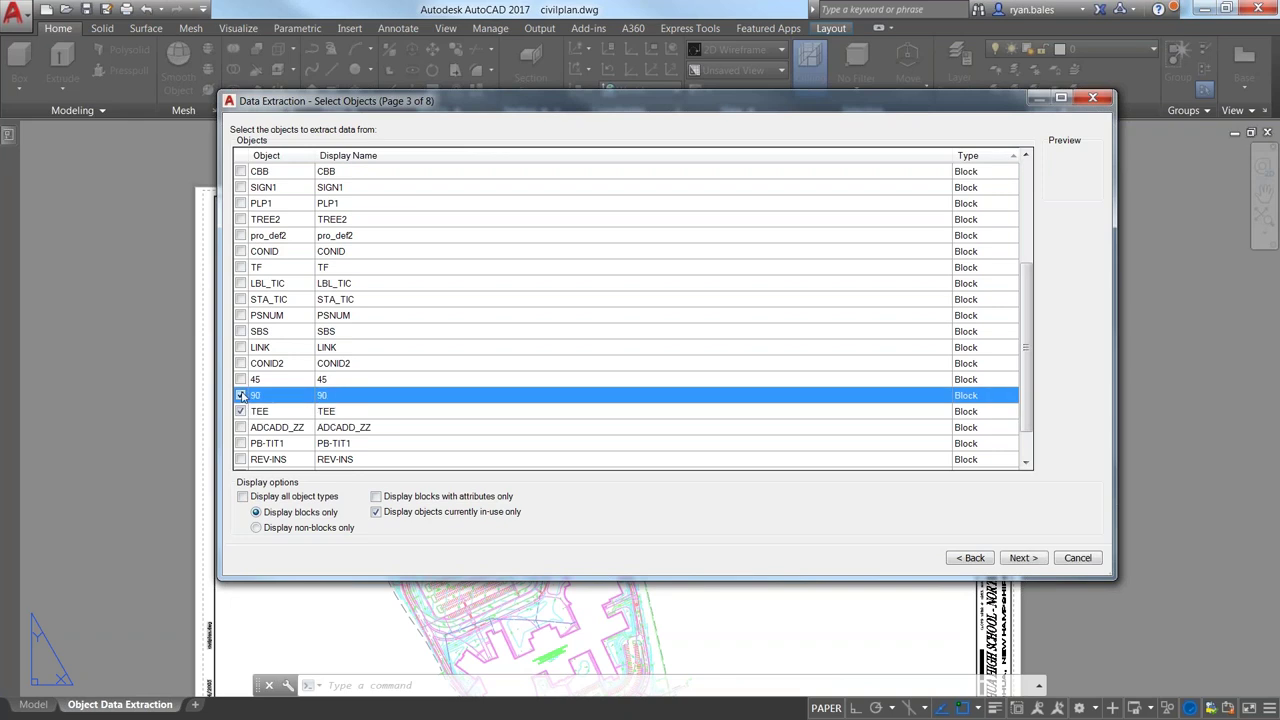
click(430, 380)
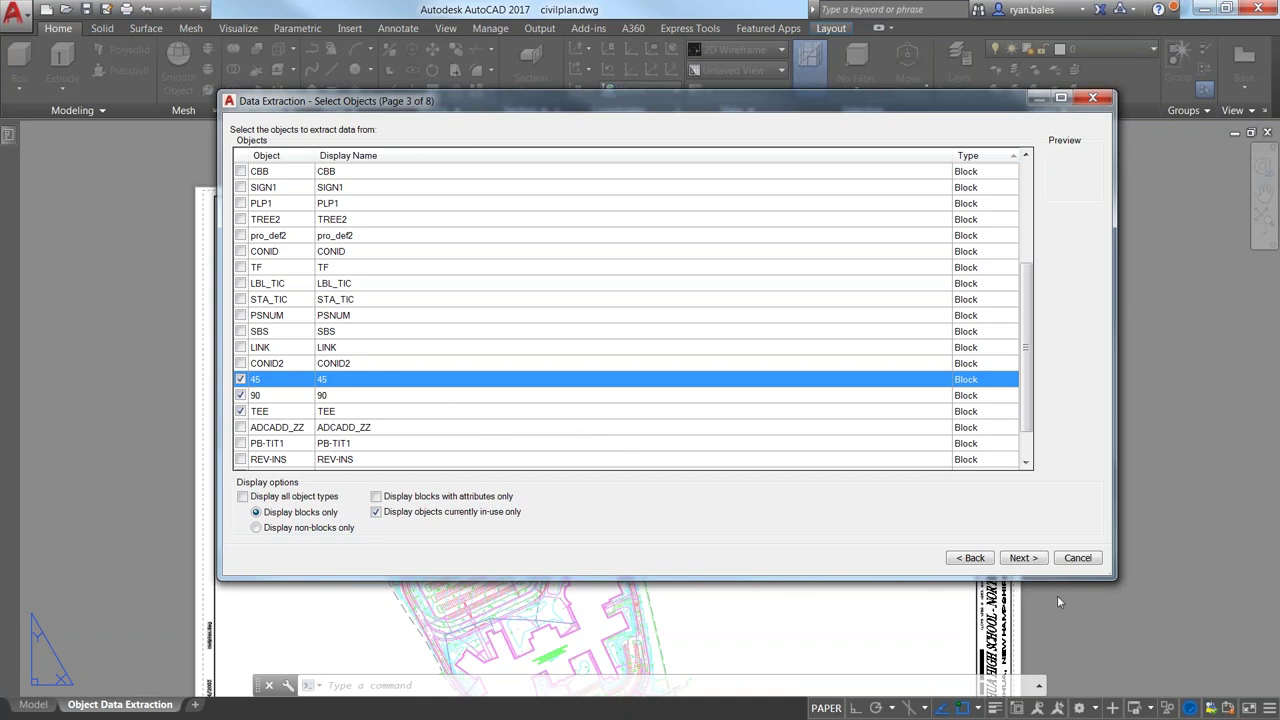
click(1022, 557)
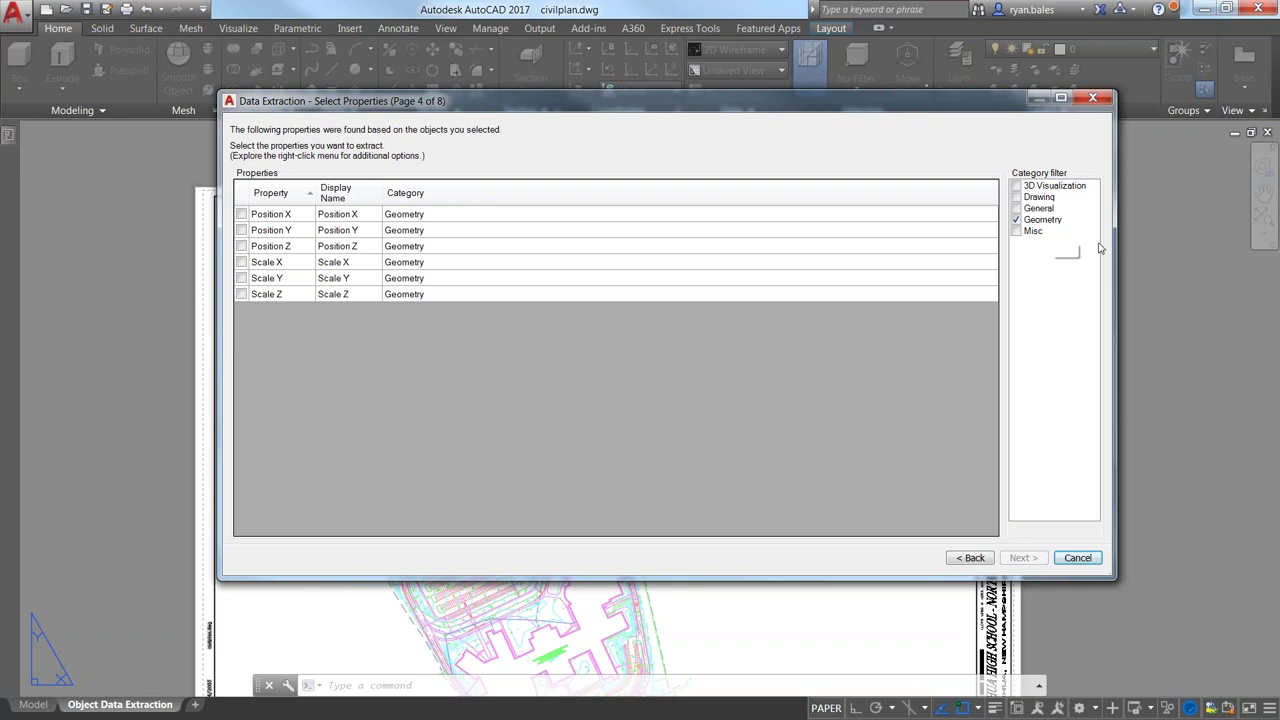
- Filter the property categories to General, Drawing and 3D Visualization, leaving Misc off
click(1016, 208)
click(1016, 196)
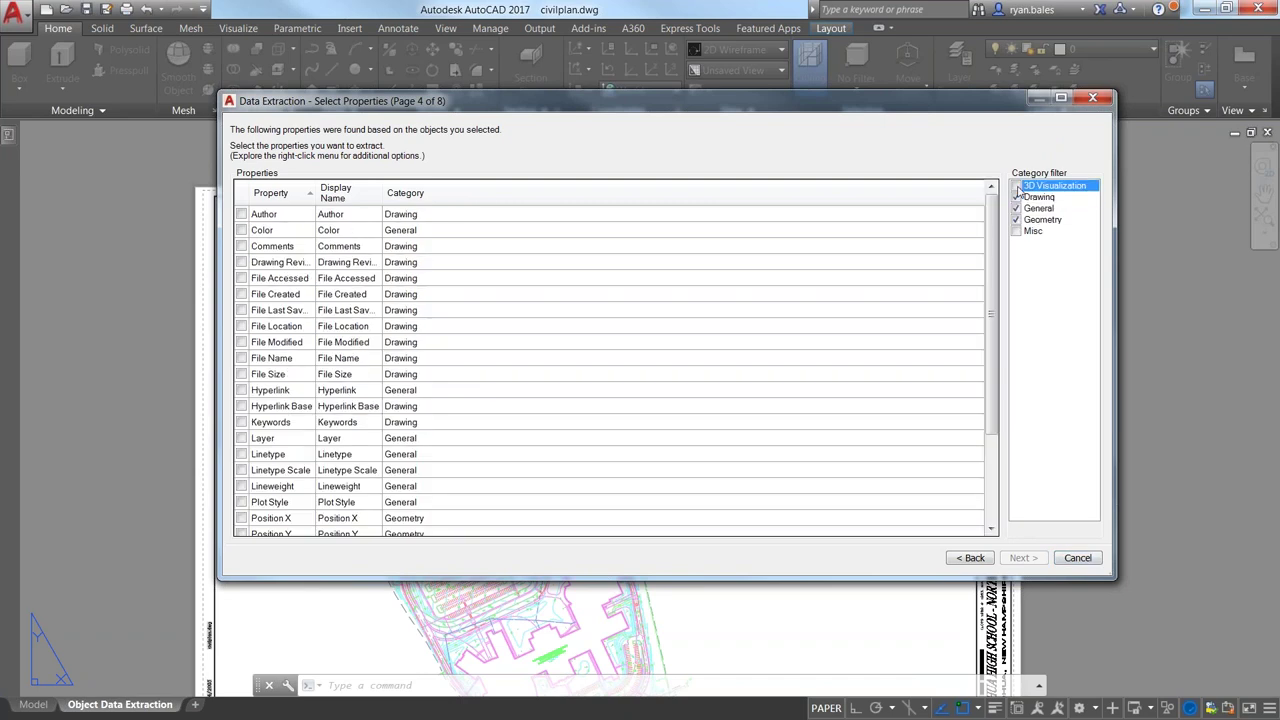
click(1016, 186)
click(1016, 231)
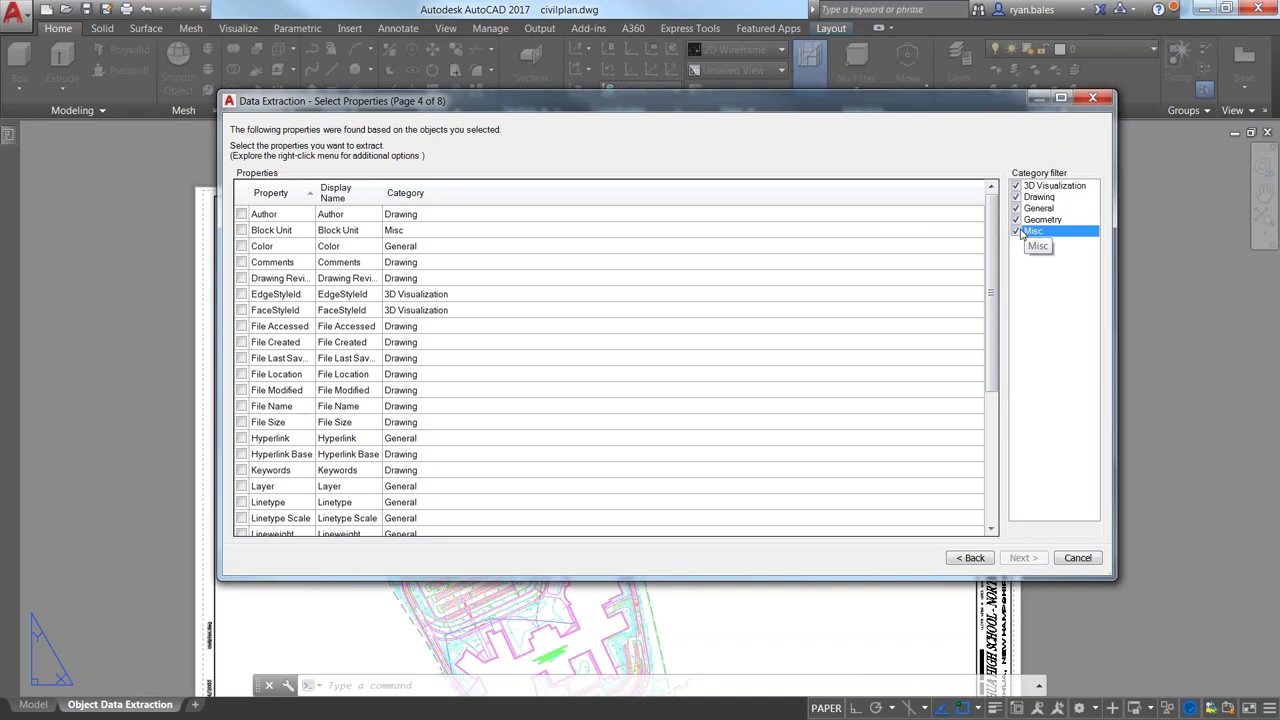
scroll(689, 413, down, 4)
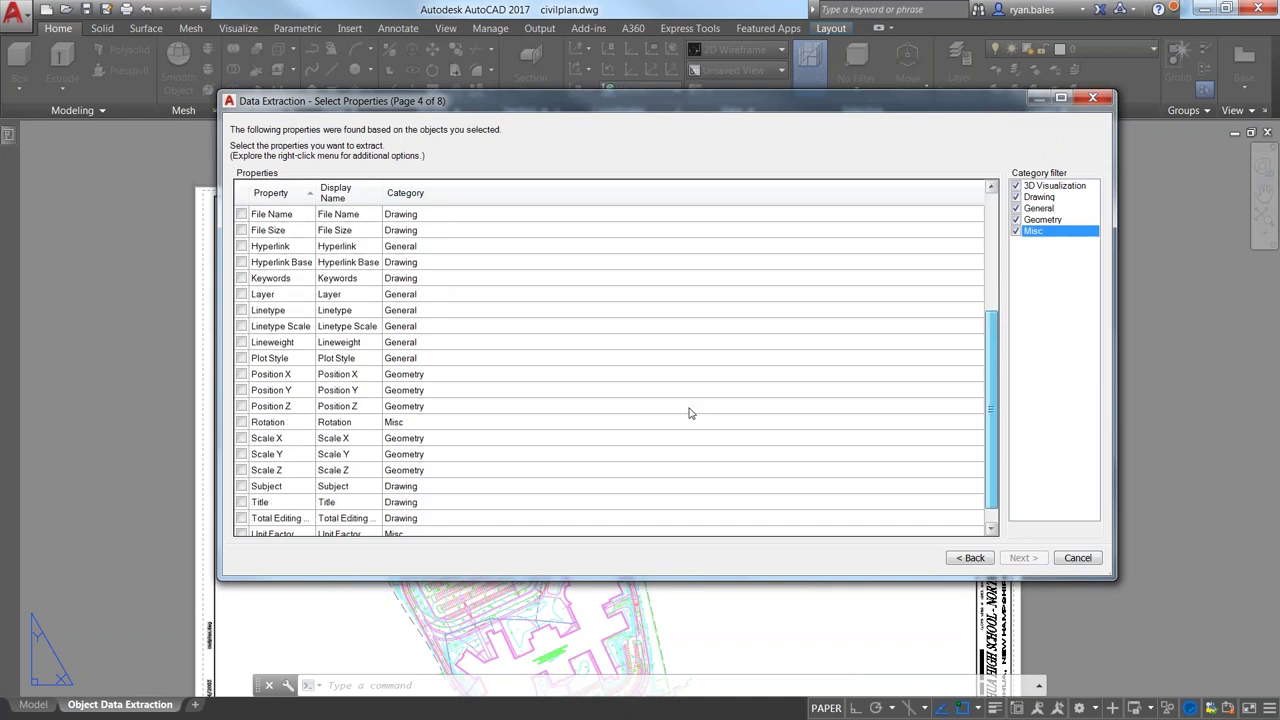
click(1016, 231)
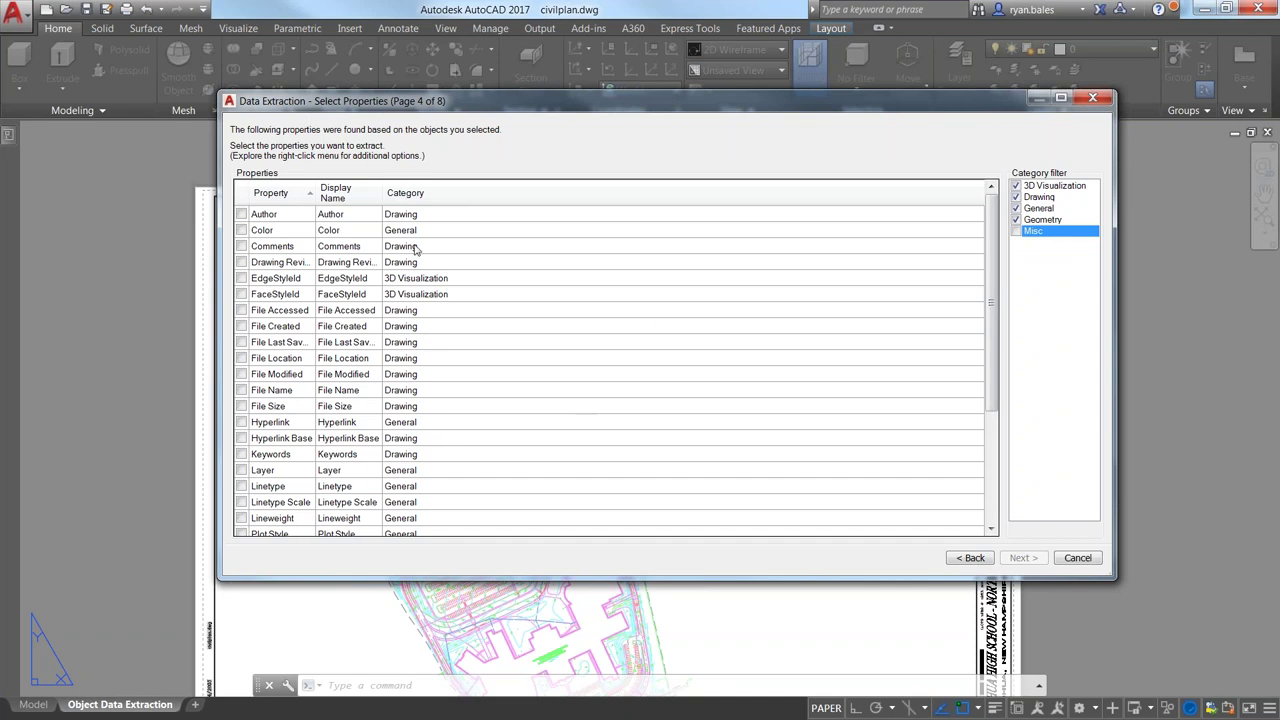
drag(993, 388, 975, 509)
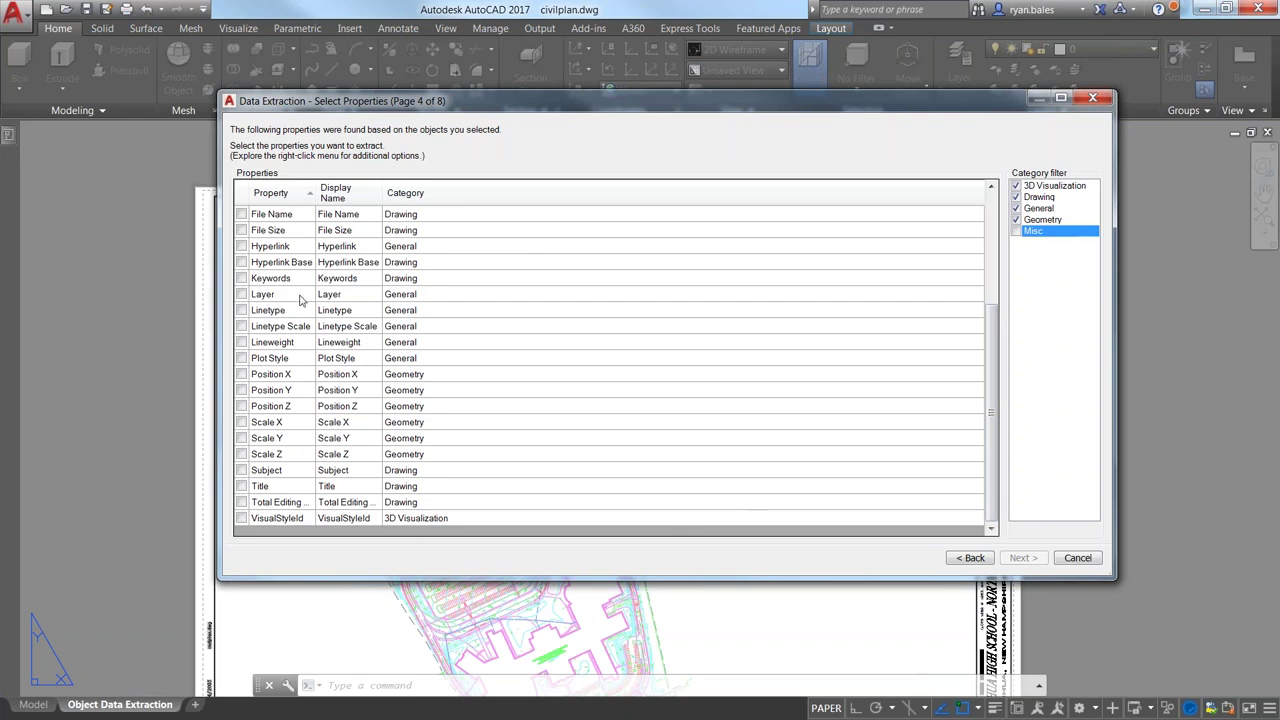
- Check Title, Subject, Scale X/Y/Z and Position X/Y/Z, then proceed to Refine Data
click(241, 486)
click(241, 470)
click(247, 438)
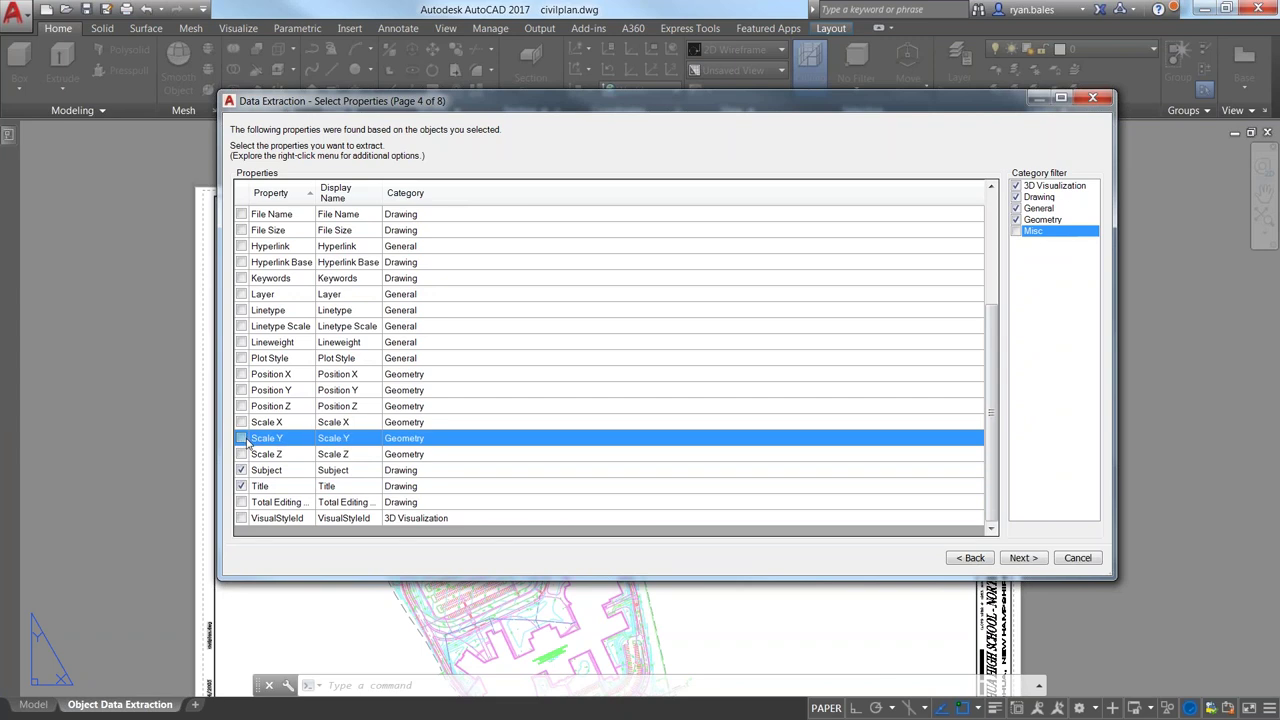
click(241, 438)
click(241, 454)
click(241, 422)
click(241, 406)
click(241, 390)
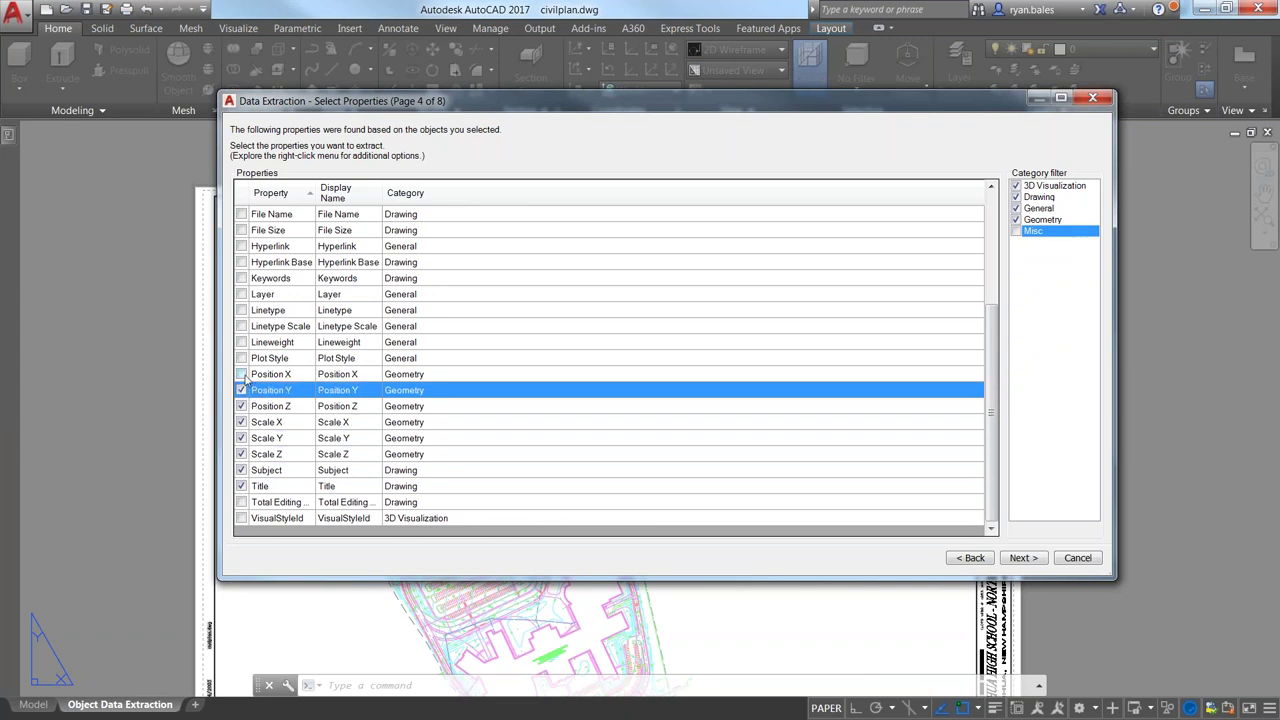
click(241, 374)
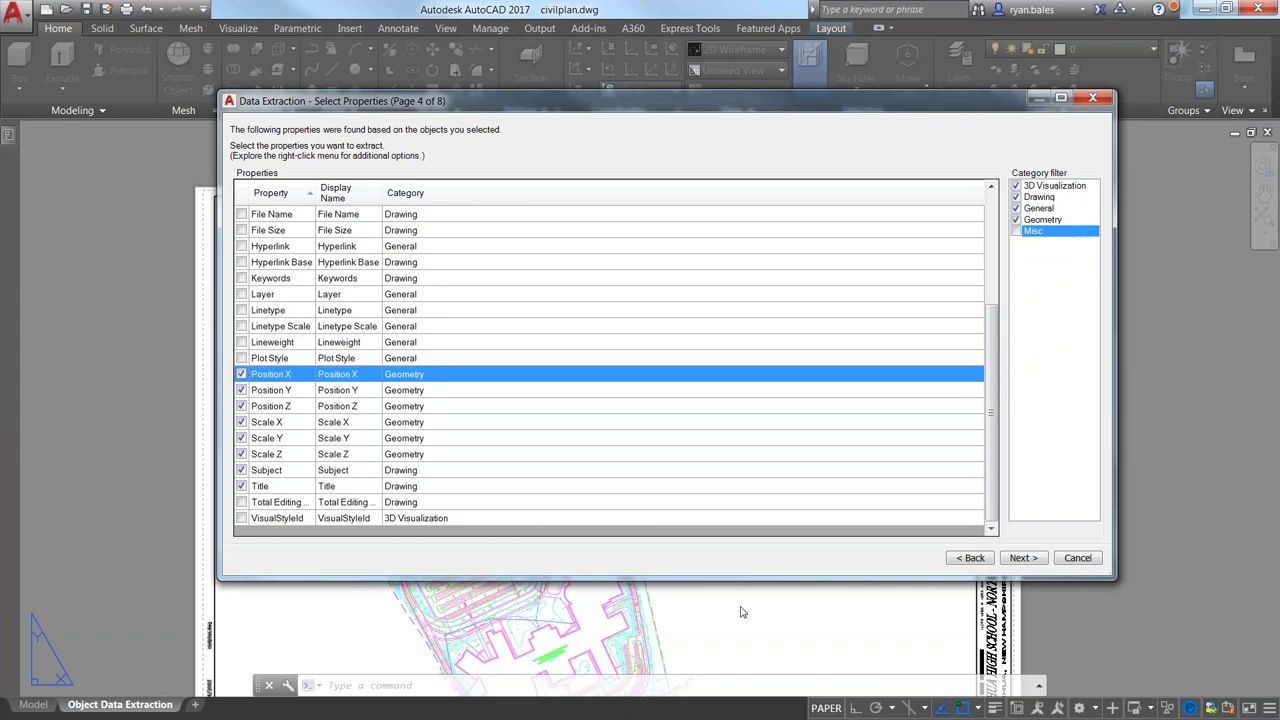
click(1020, 558)
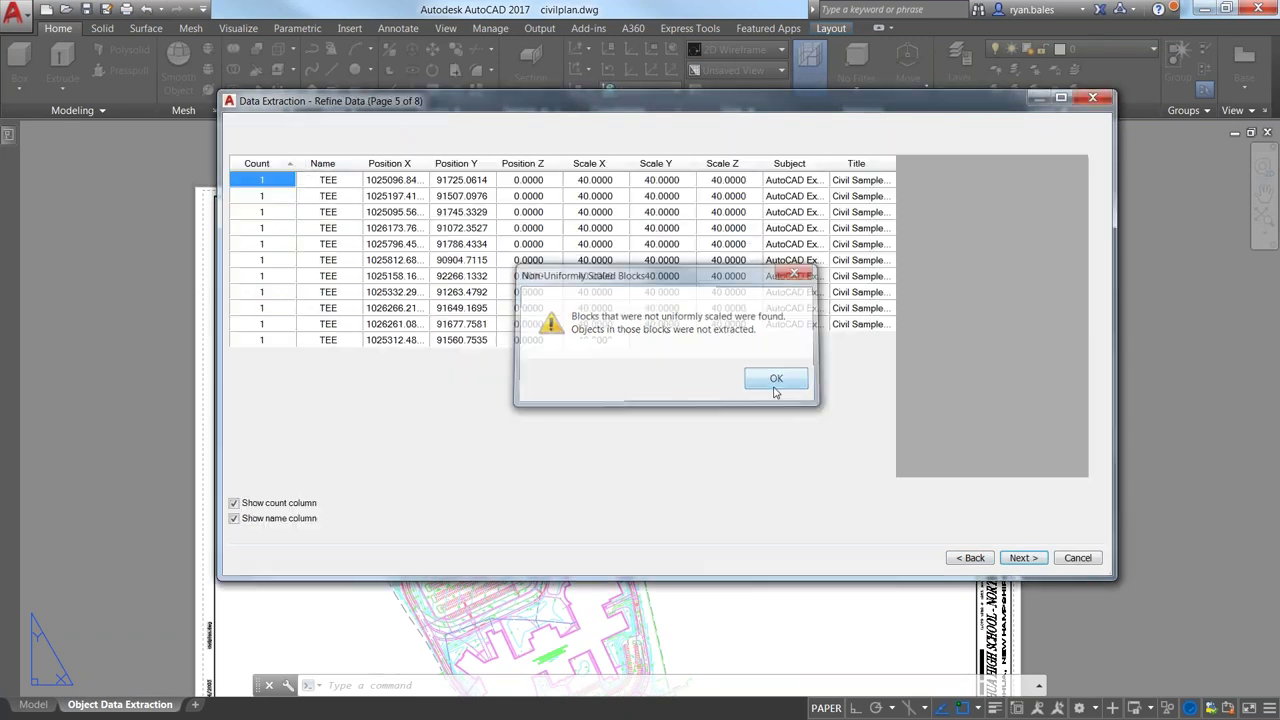
- Dismiss the non-uniform scaling warning and auto-fit the Subject and Title columns
click(778, 381)
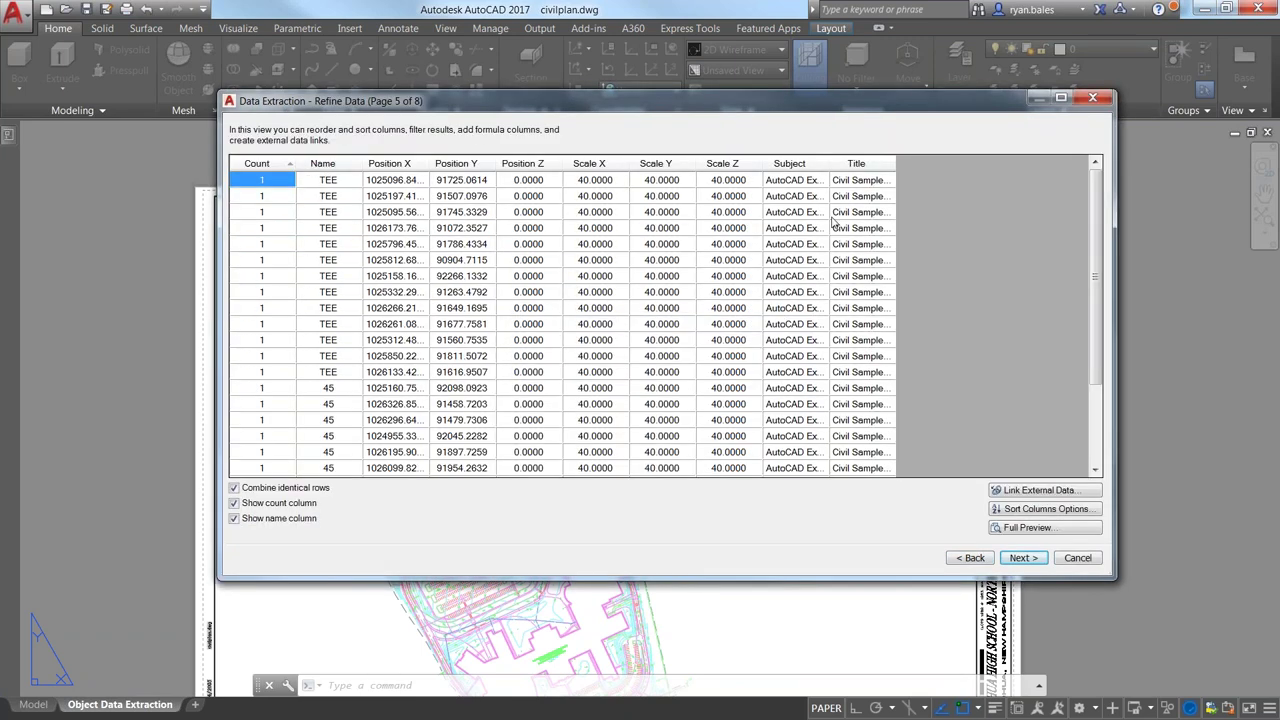
double_click(830, 163)
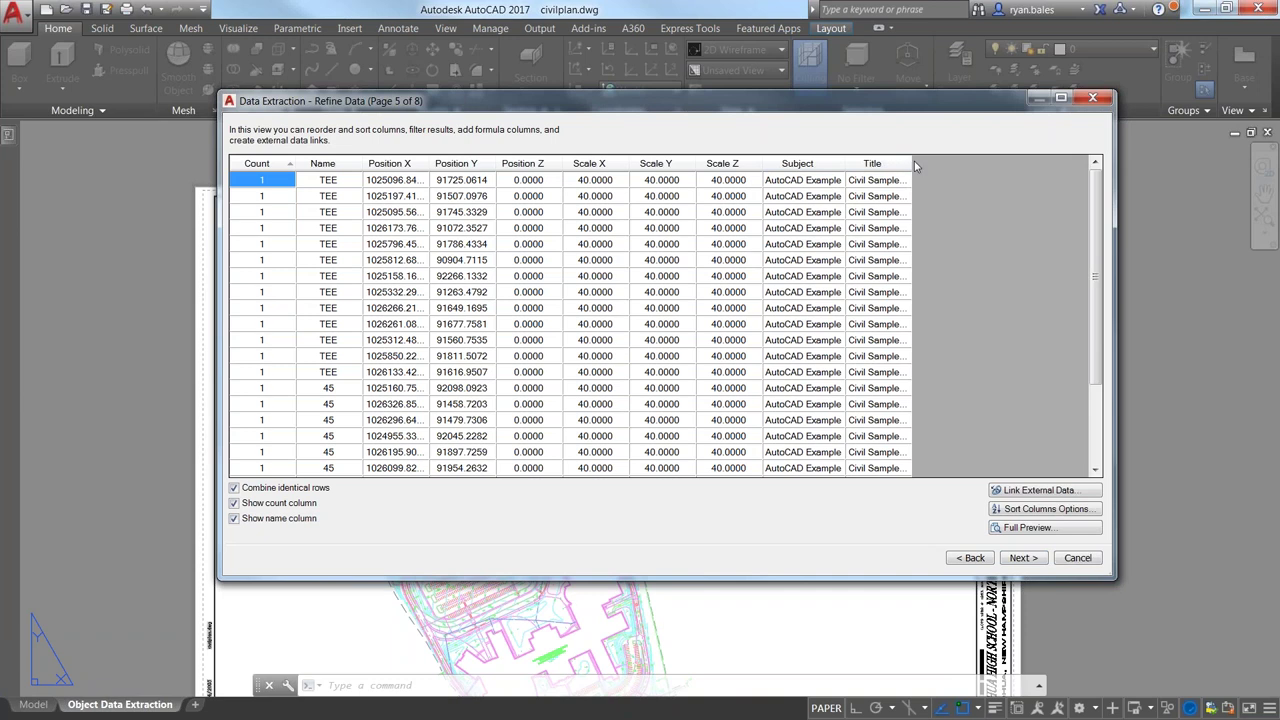
double_click(910, 161)
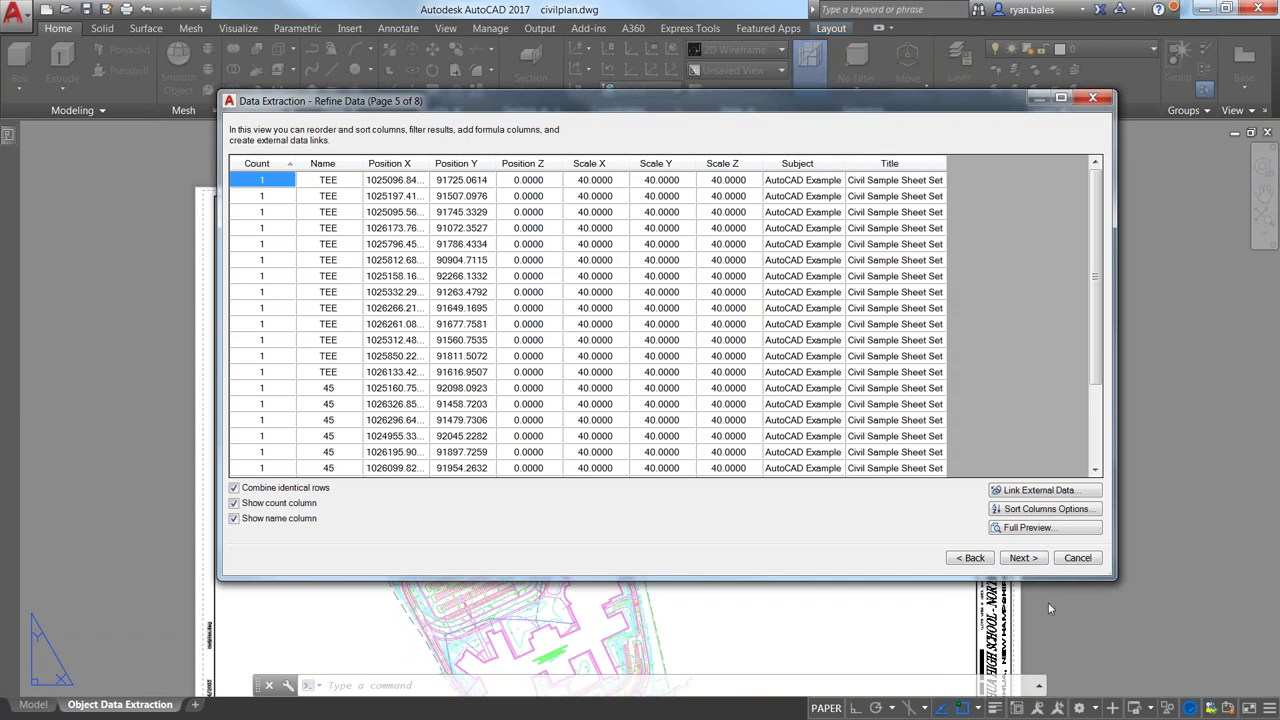
click(1022, 558)
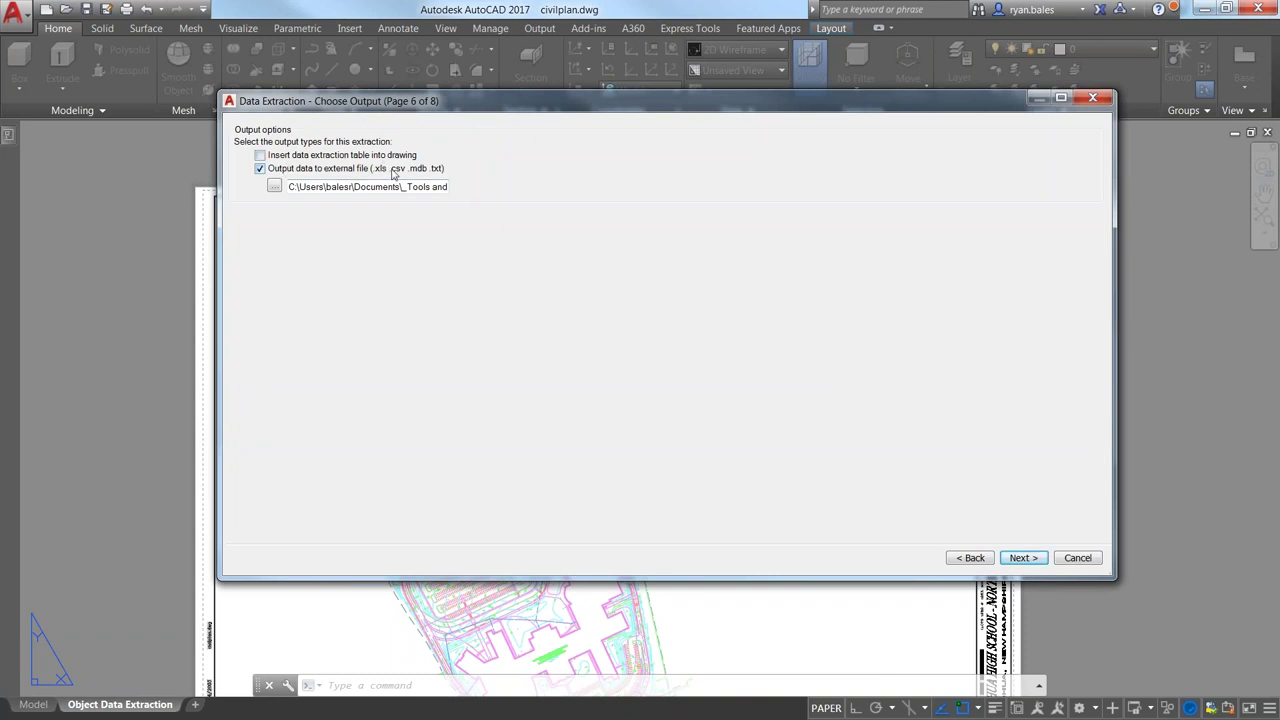
- Output the data as a table inserted into the drawing using the Standard table style
click(299, 170)
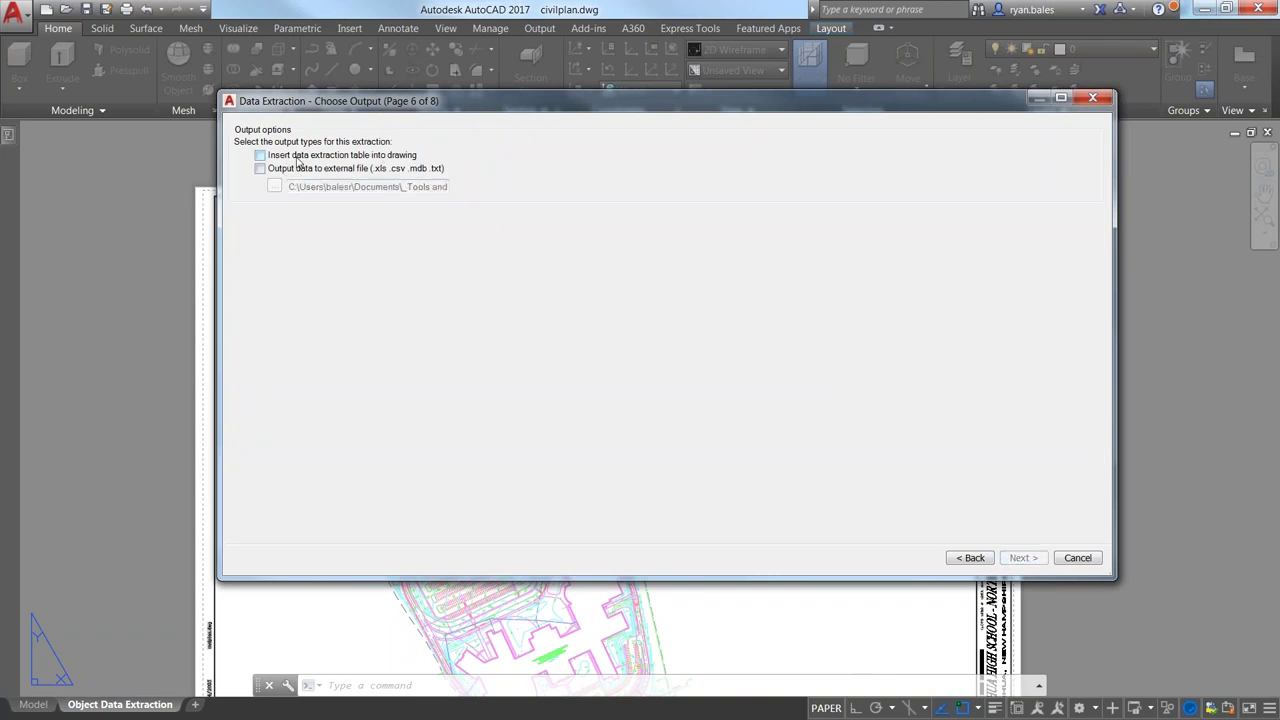
click(300, 157)
click(1024, 558)
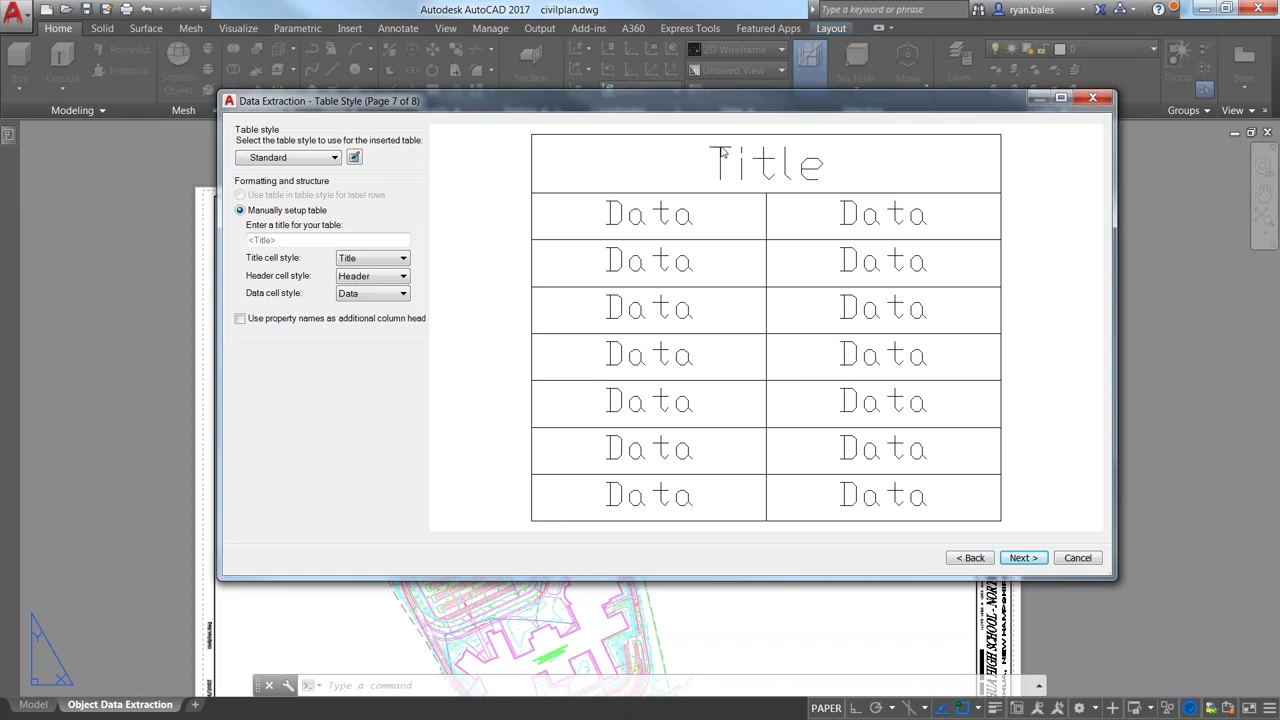
click(321, 160)
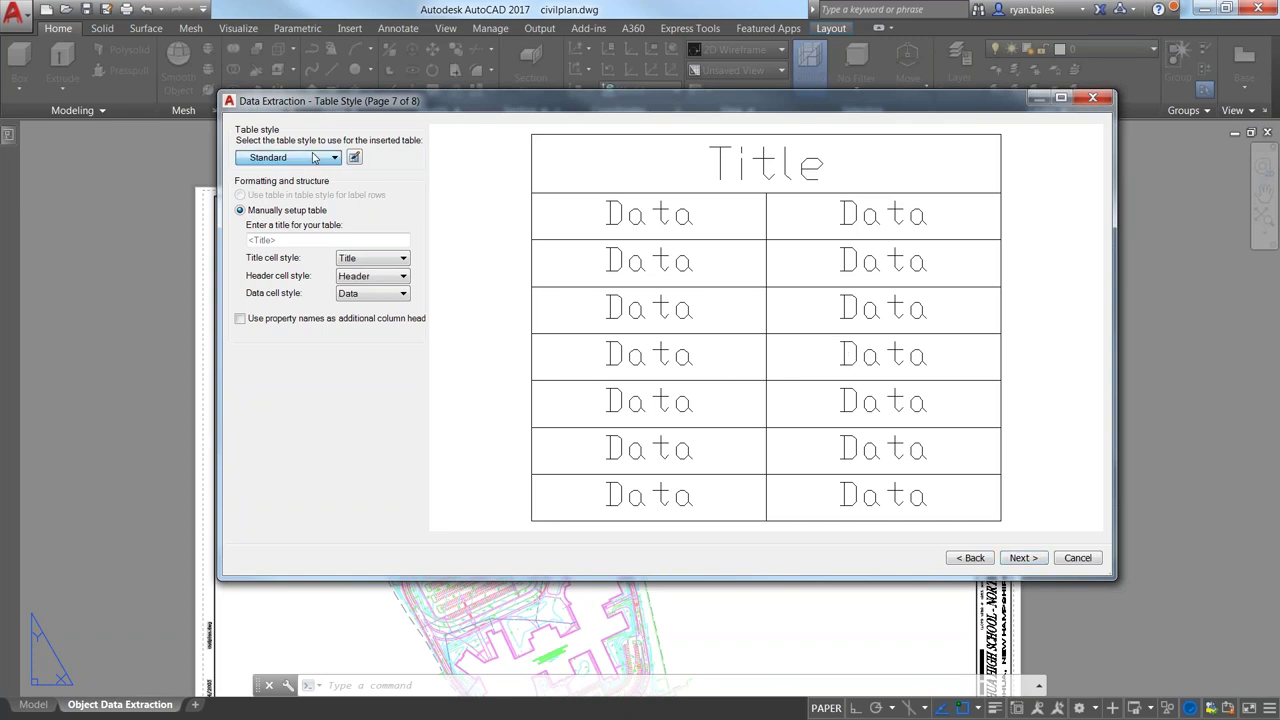
click(290, 173)
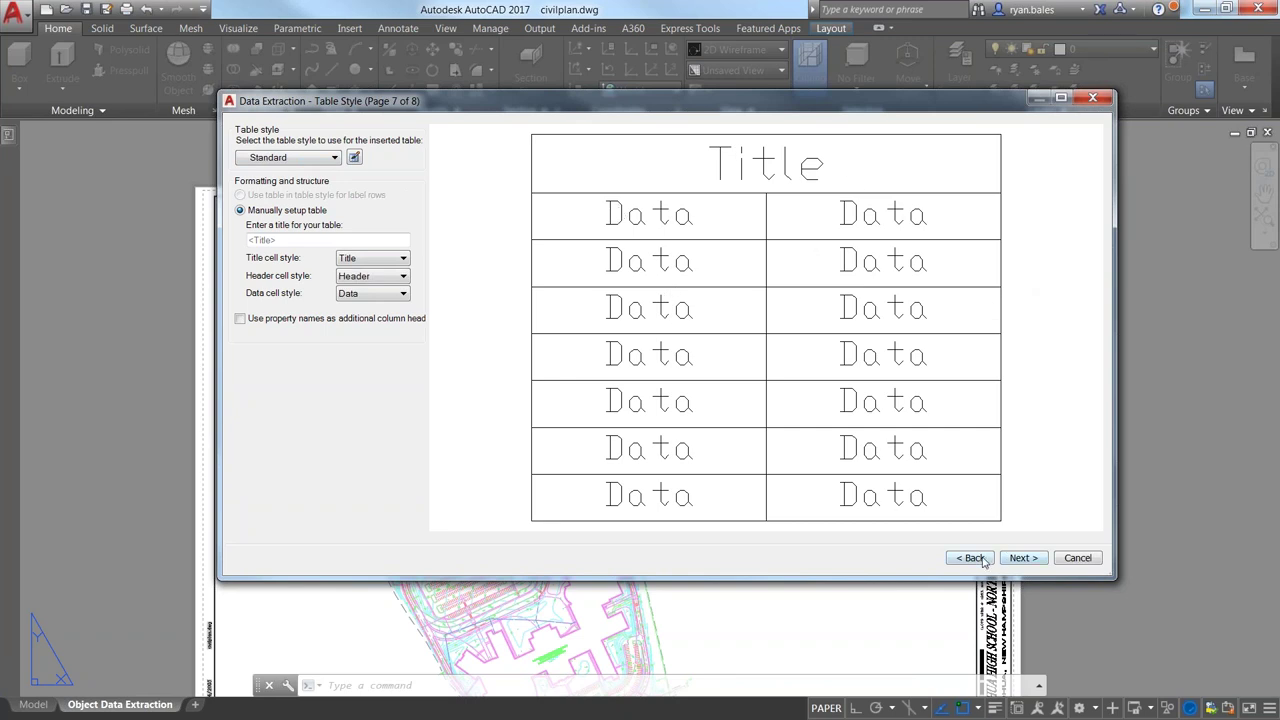
click(1031, 560)
- Finish the wizard and place the fittings table at the sheet's top-right
click(1024, 558)
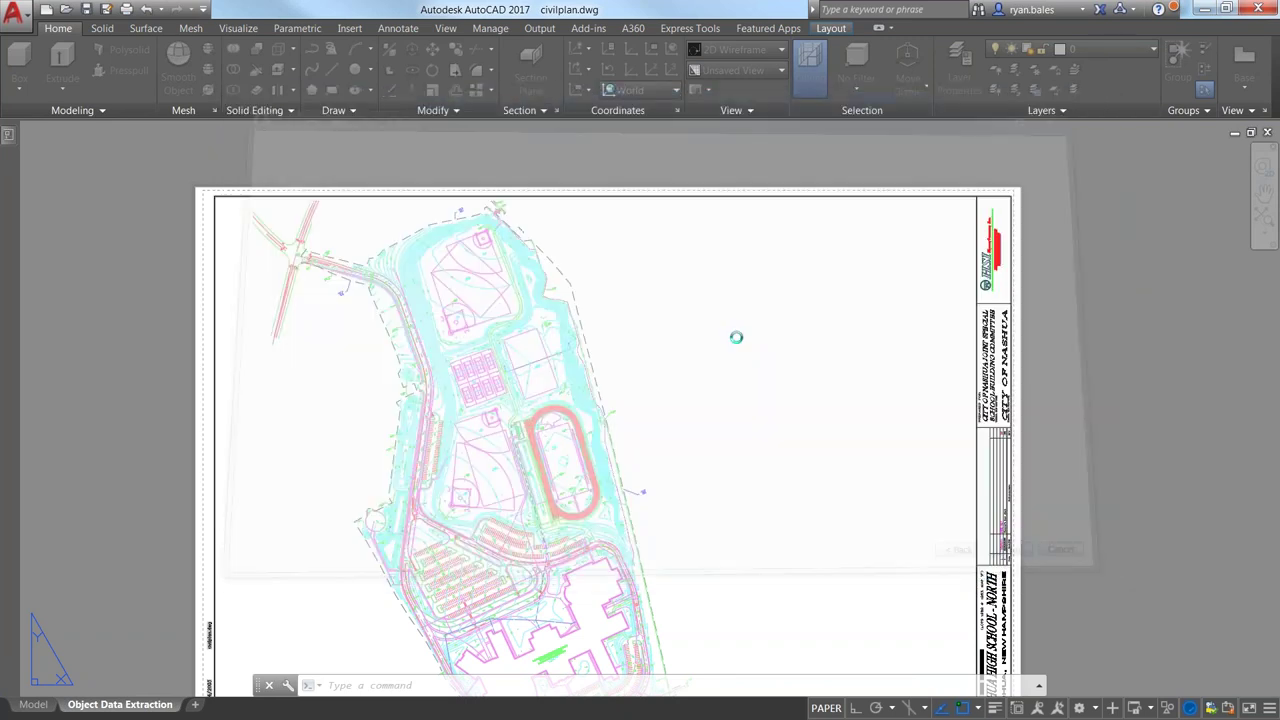
click(580, 218)
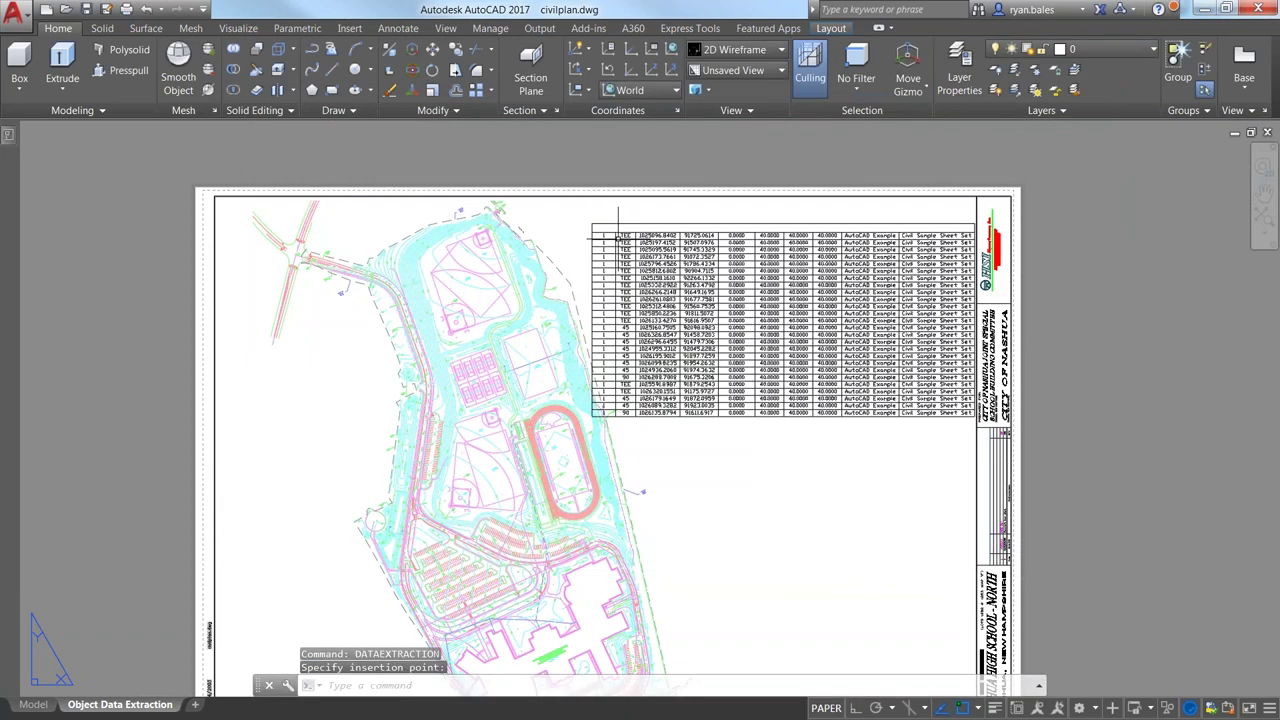
scroll(662, 285, up, 2)
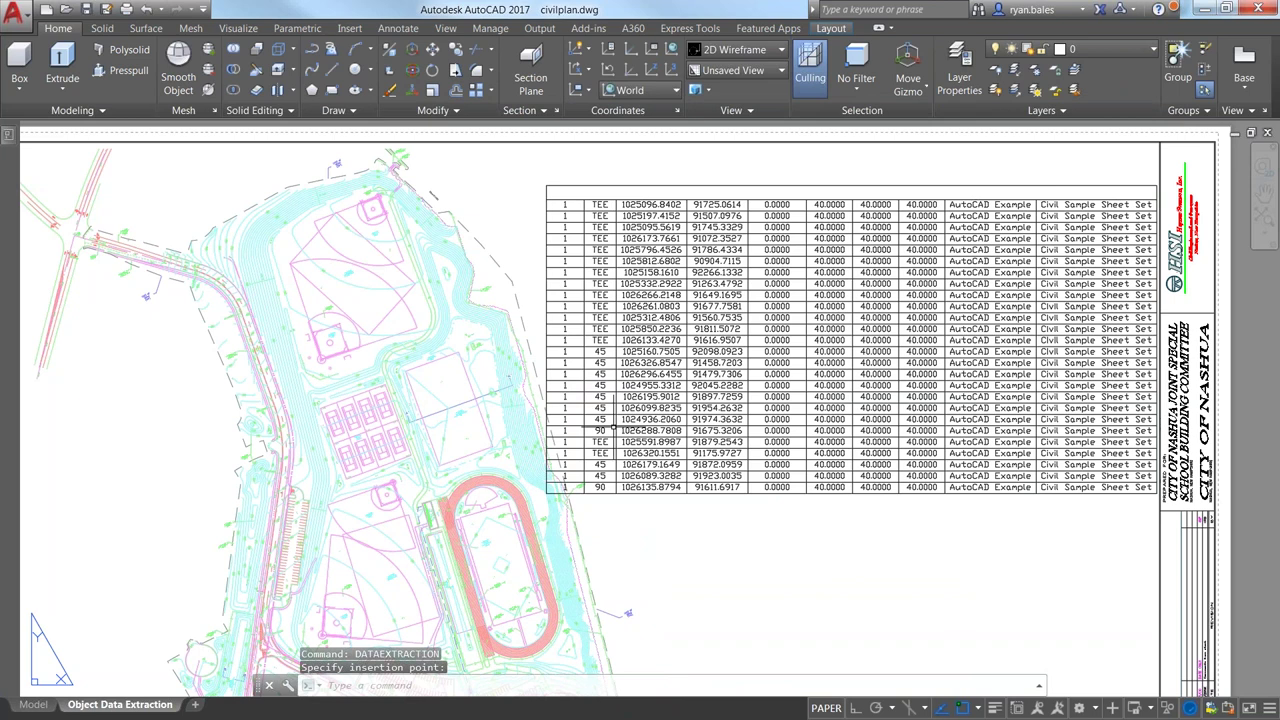
- Inspect the inserted table's cells, including H15 and H13, then deselect it
click(611, 450)
key(Escape)
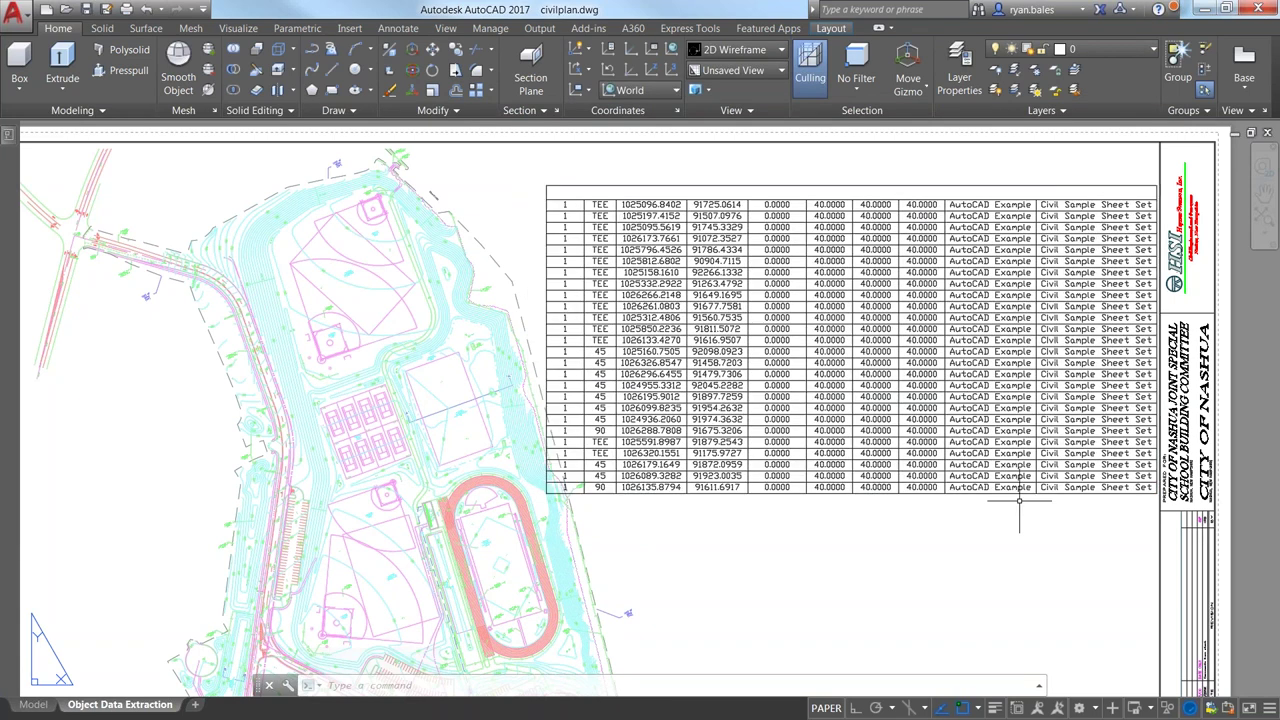
click(1020, 490)
click(777, 476)
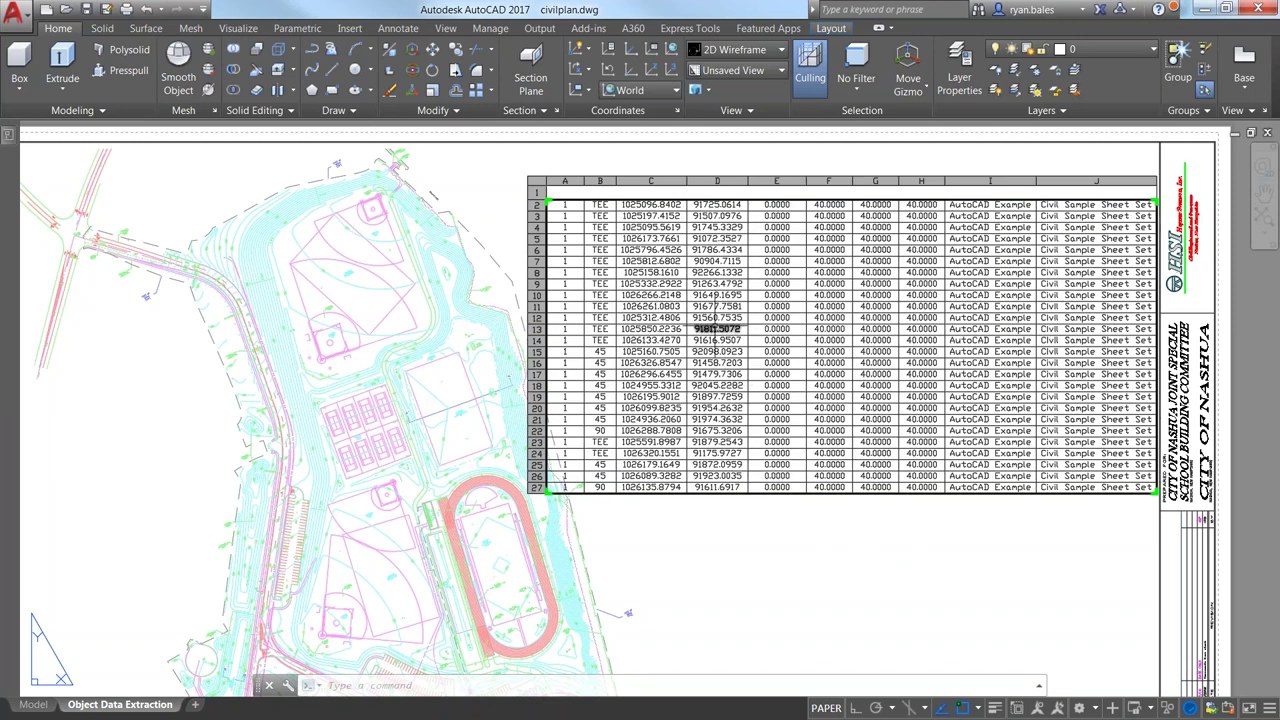
click(910, 350)
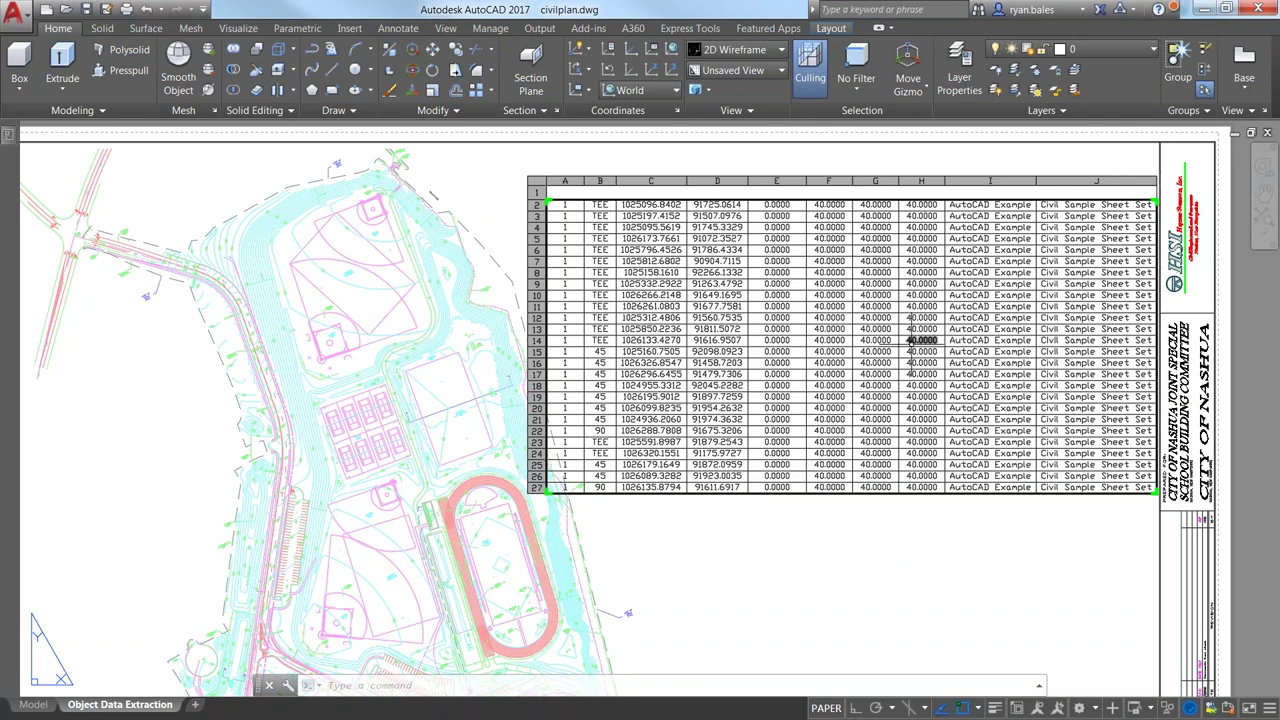
click(903, 329)
key(Escape)
key(Escape)
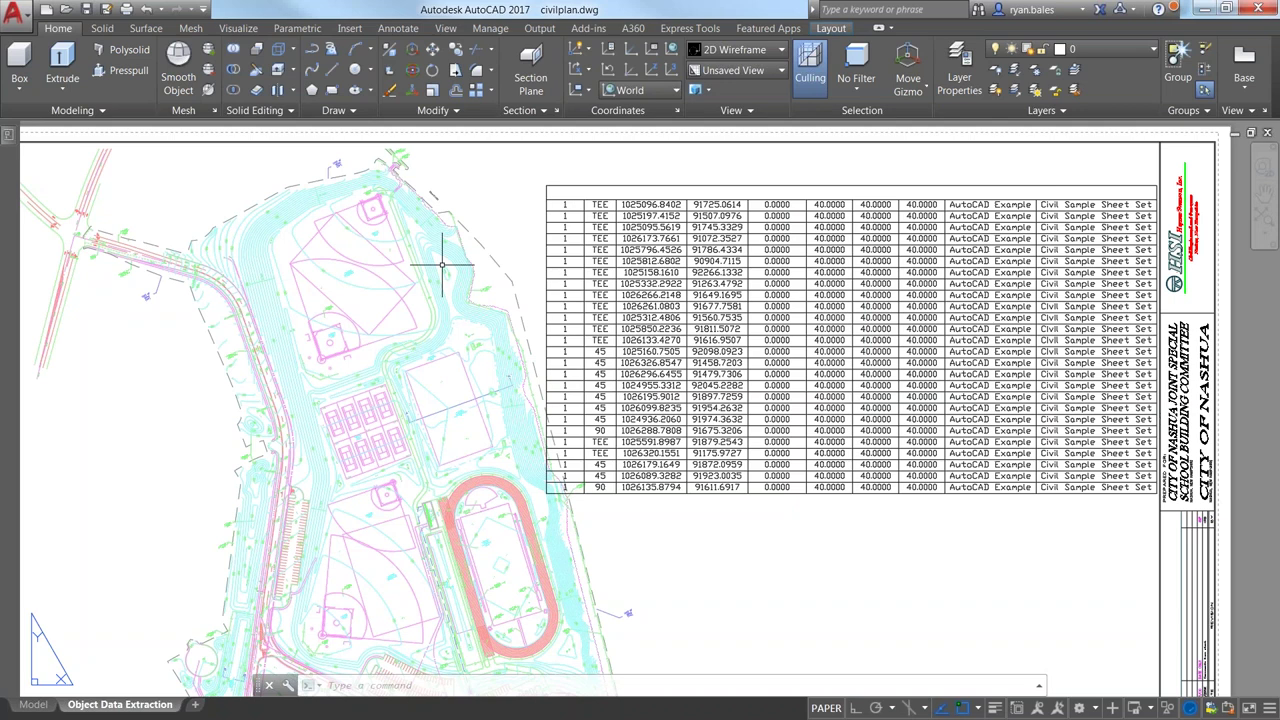
- Select the fittings table and its cell B25 briefly, clearing each selection with Esc
click(565, 317)
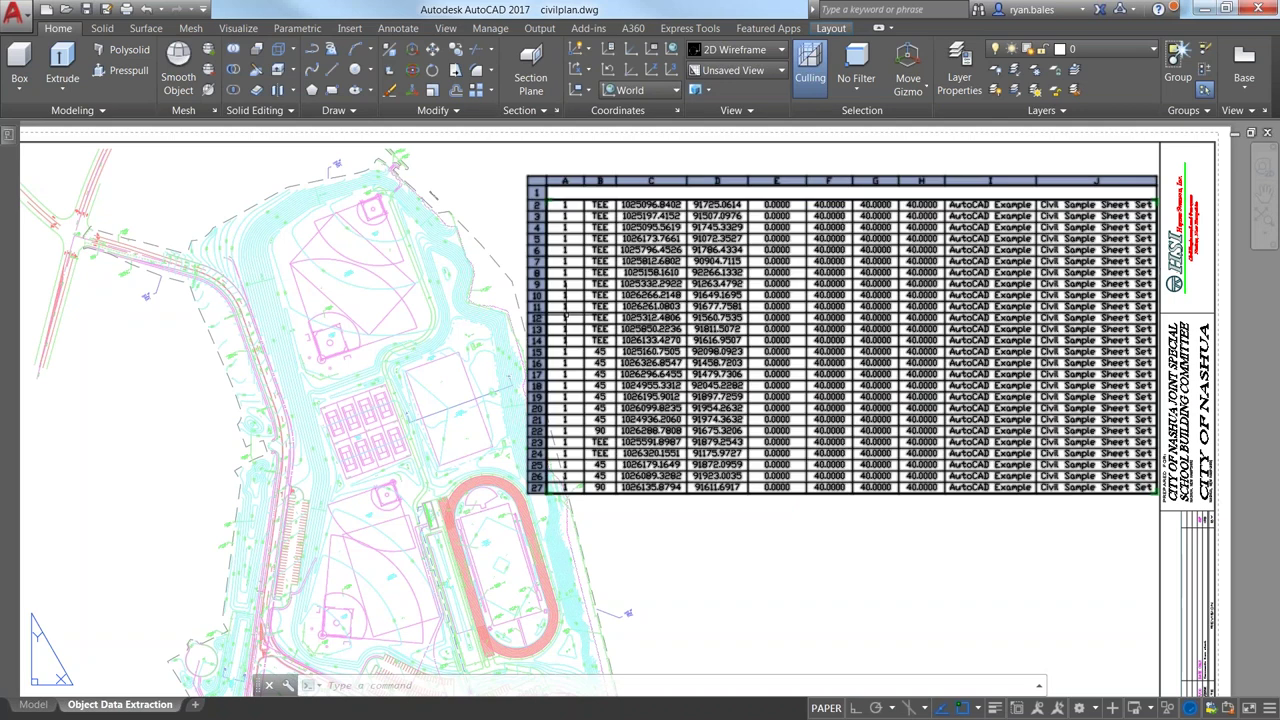
key(Escape)
click(600, 465)
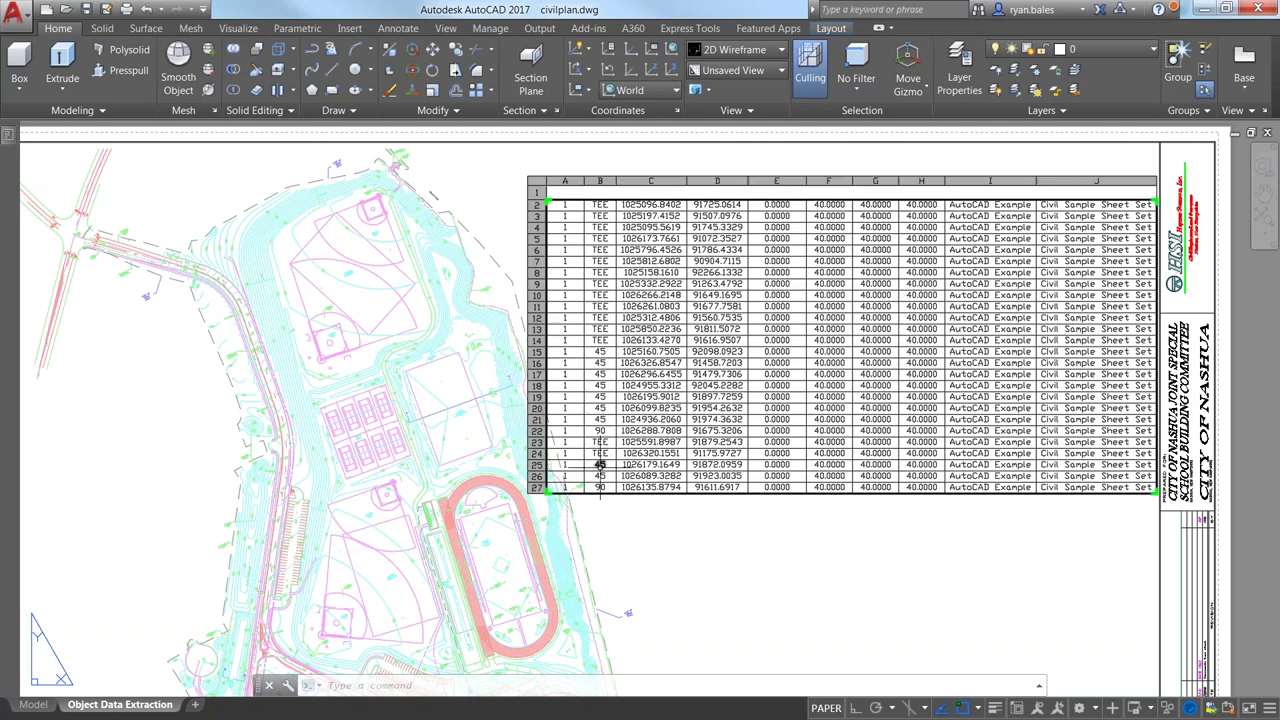
key(Escape)
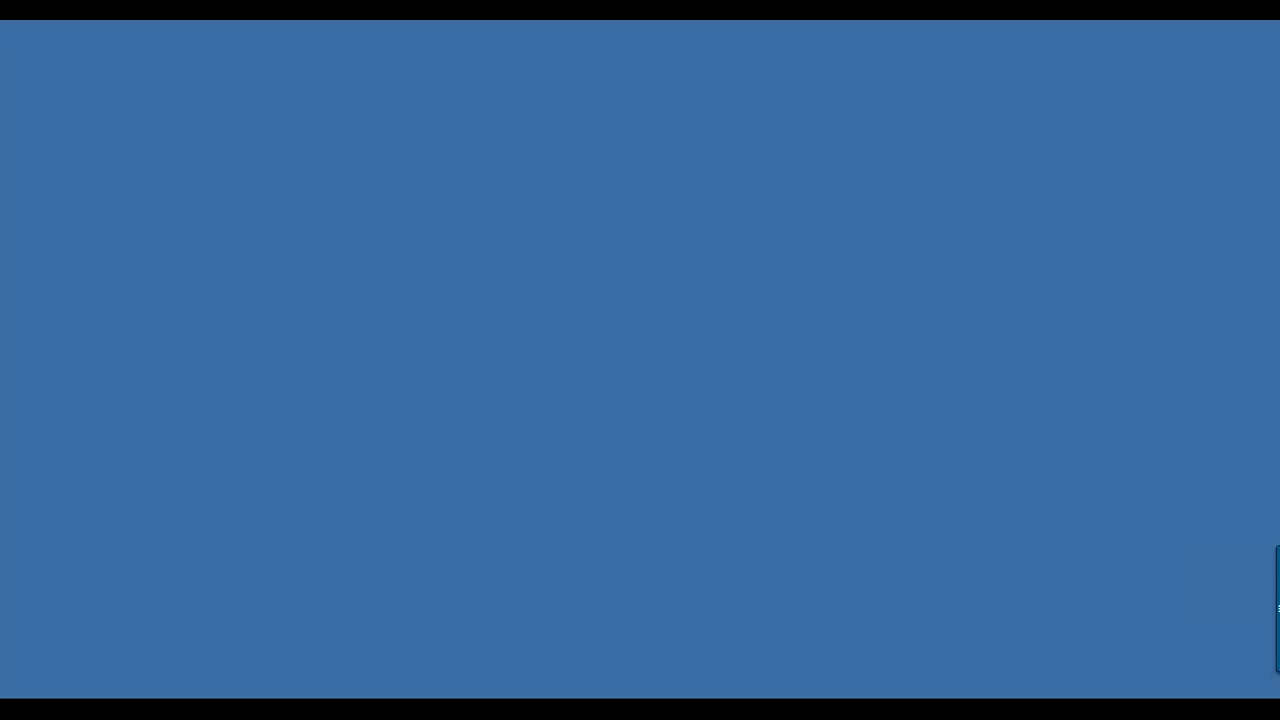
- Switch to atts modify.dwg, maximize its window, and adjust the floor plan view
mouse_move(237, 709)
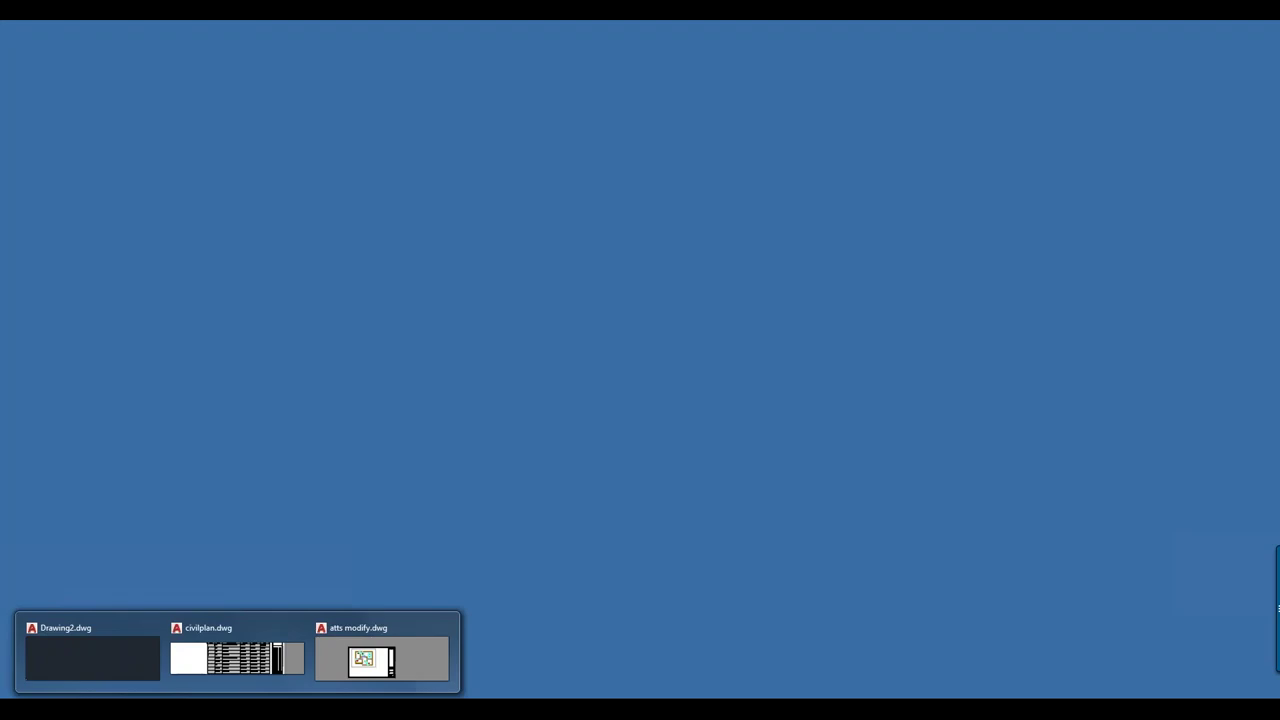
click(350, 672)
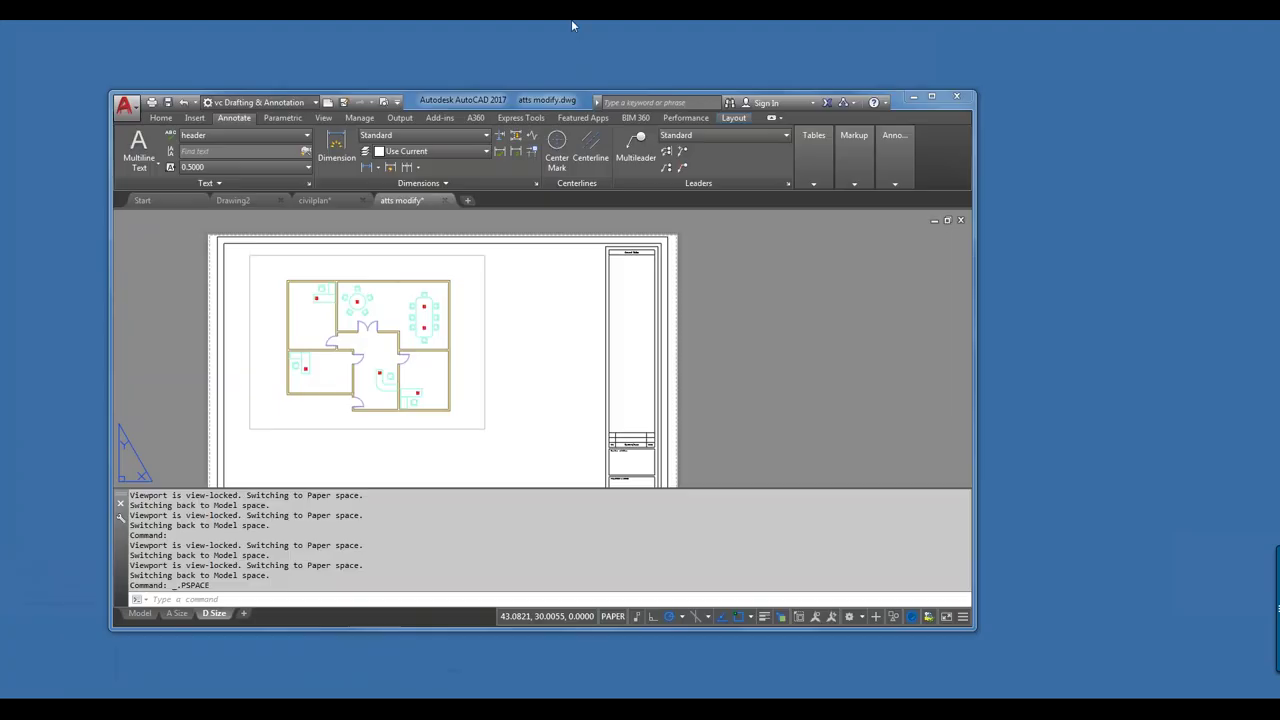
double_click(481, 90)
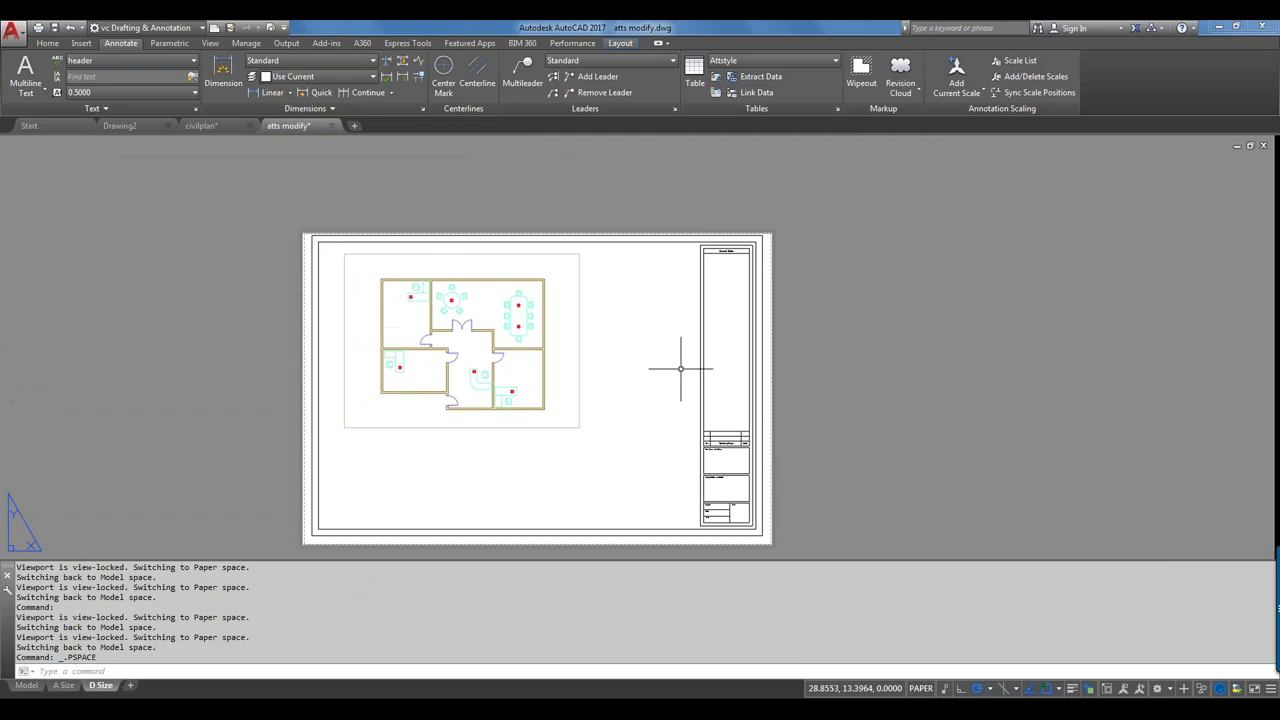
scroll(434, 354, up, 5)
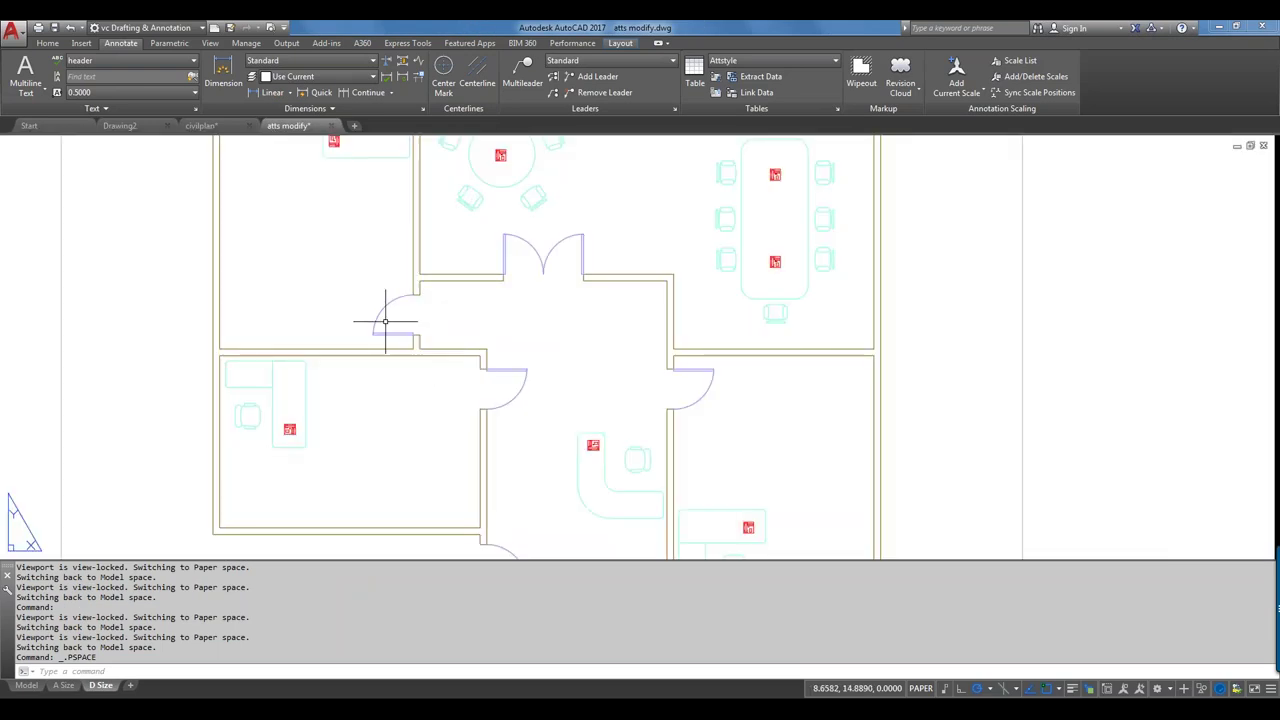
middle_drag(413, 278, 391, 356)
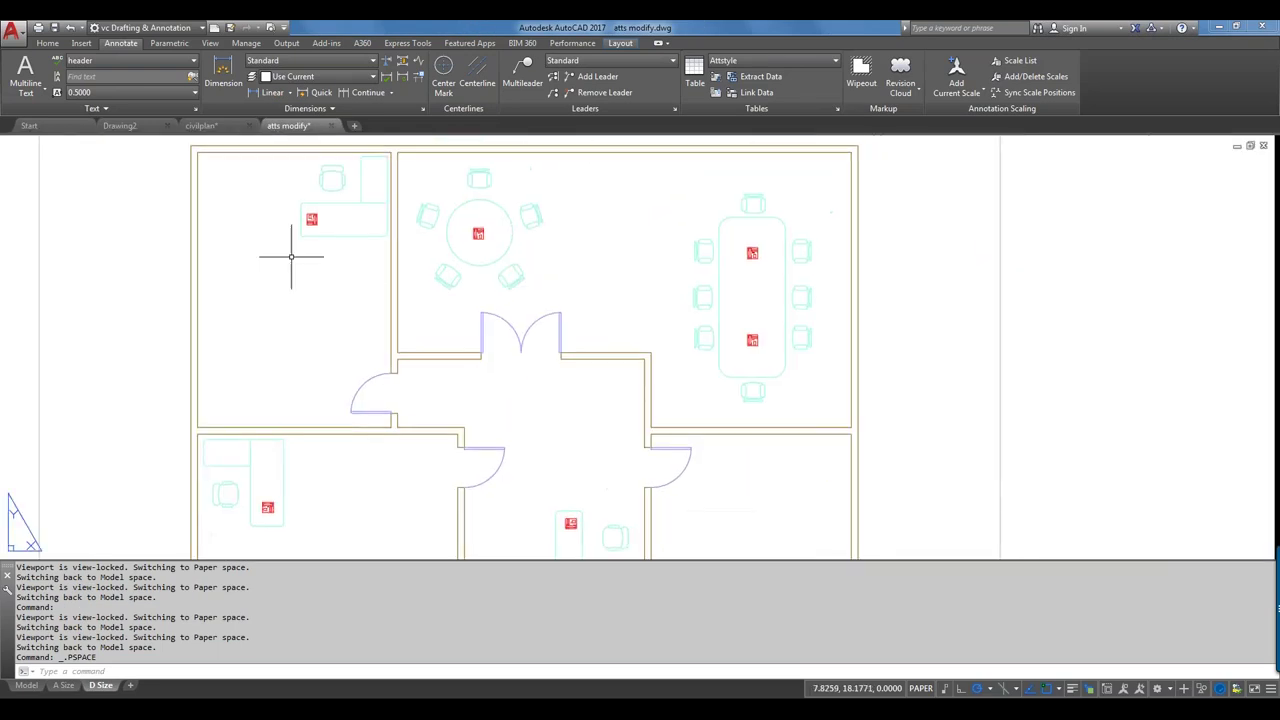
scroll(313, 219, up, 8)
scroll(241, 266, up, 3)
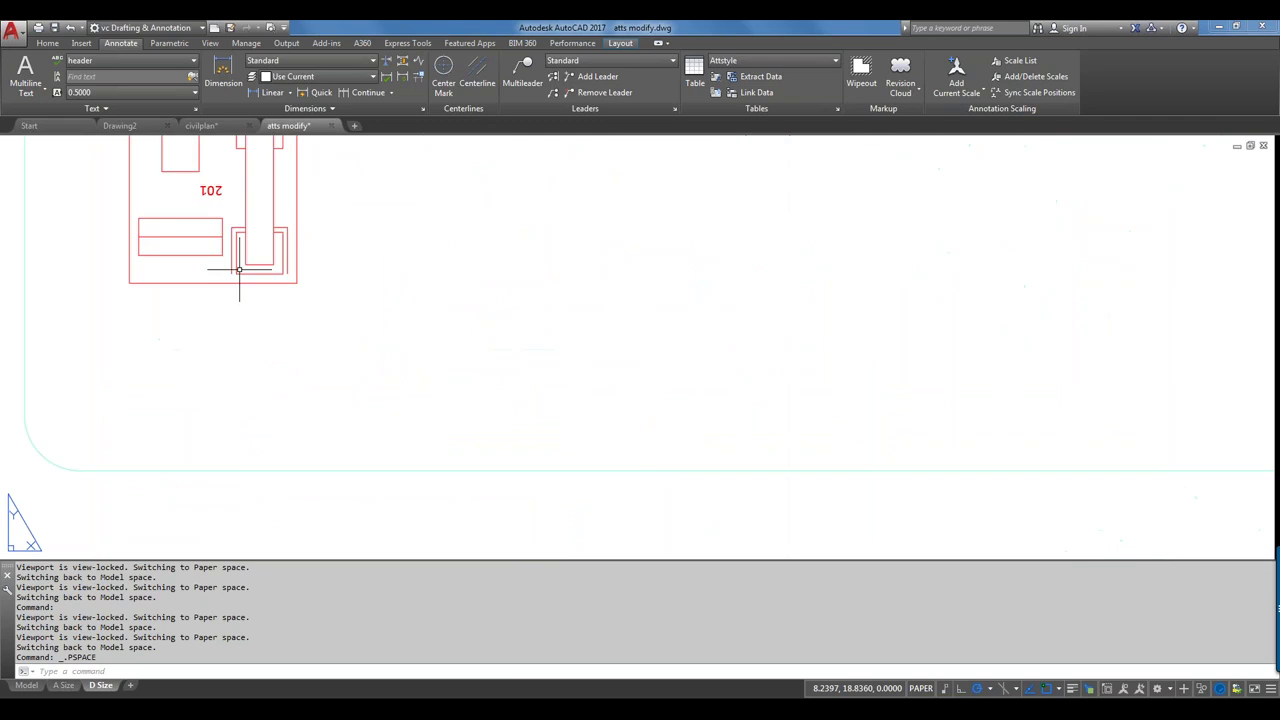
scroll(239, 269, down, 6)
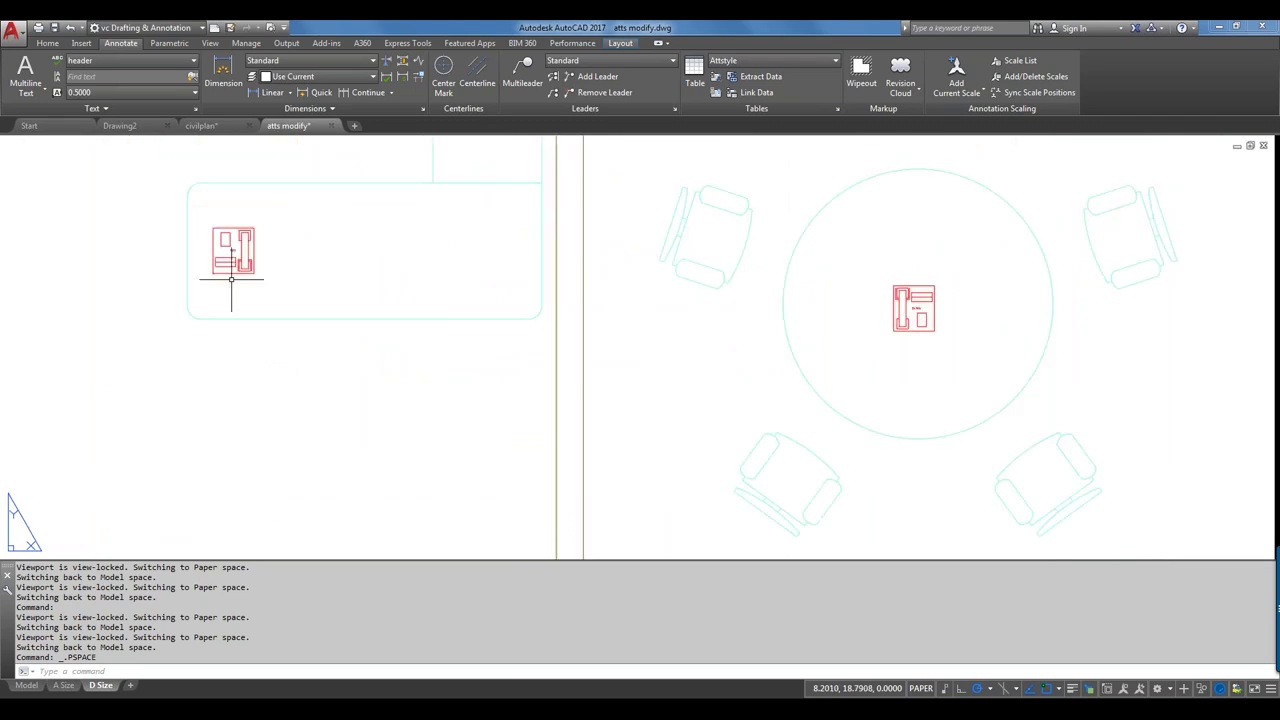
- In the Model tab, open the desk phone block's attributes and cancel without changes
click(26, 685)
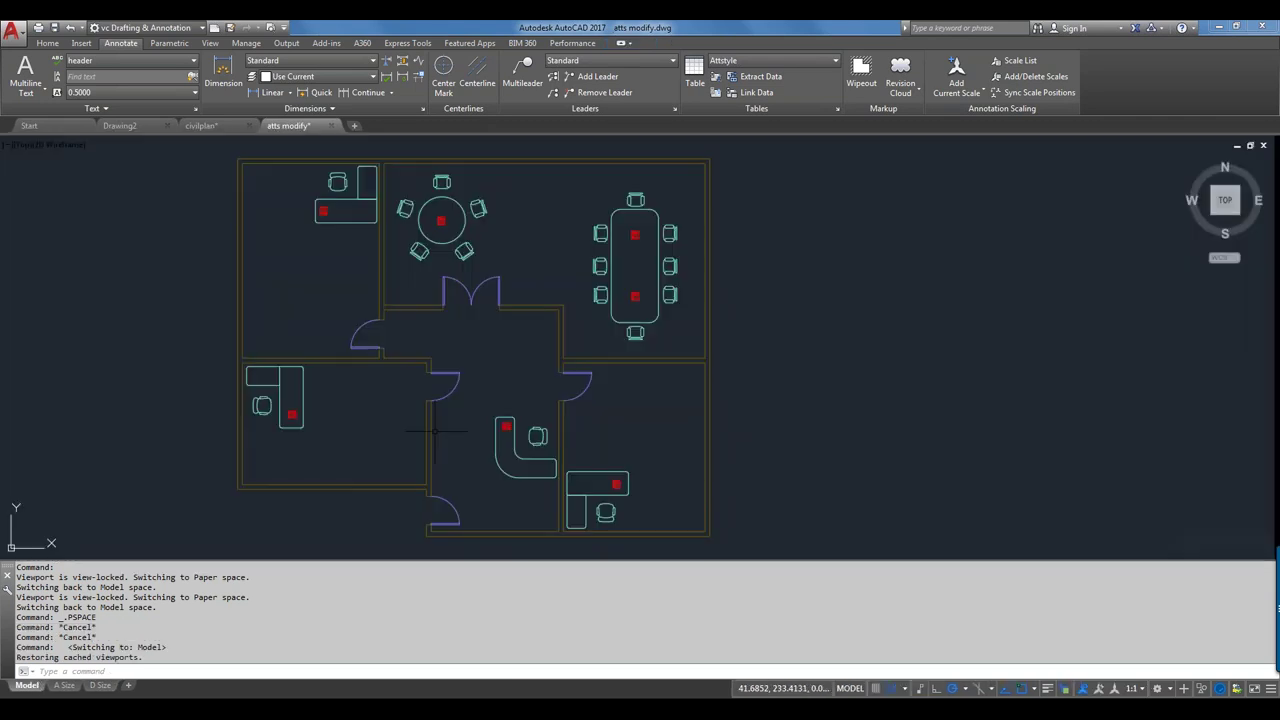
scroll(320, 201, up, 8)
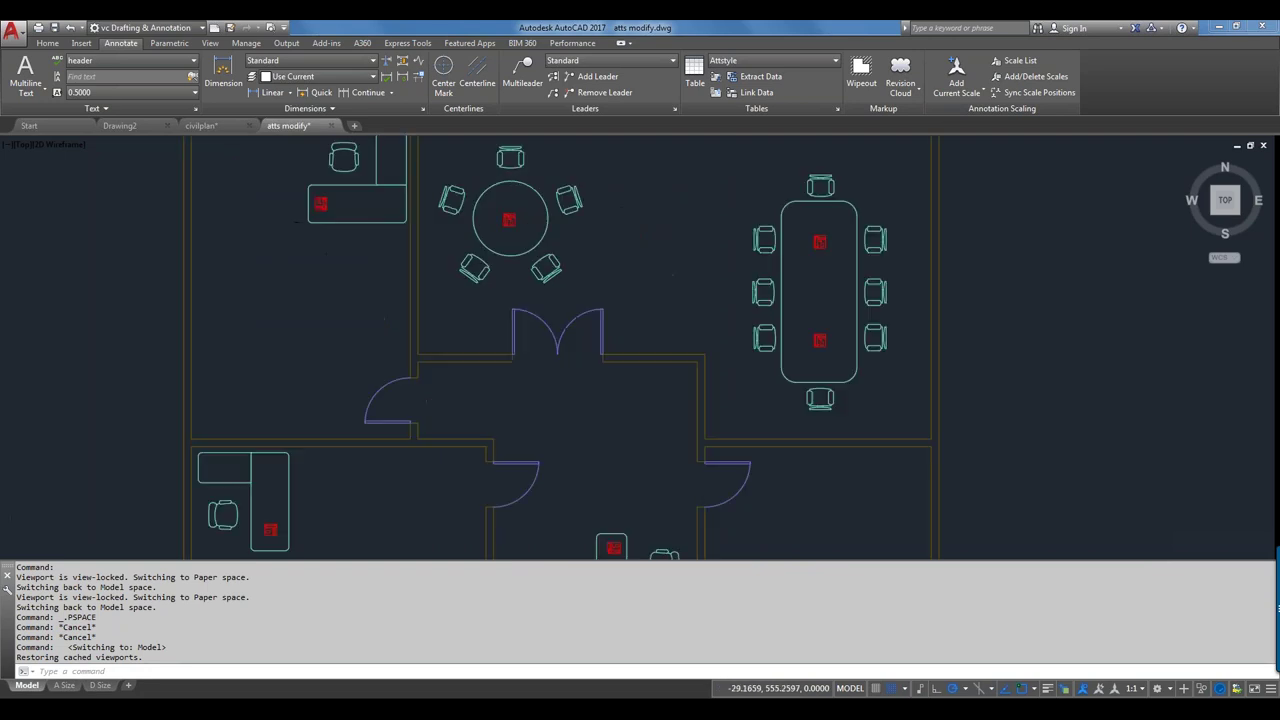
middle_drag(320, 201, 314, 429)
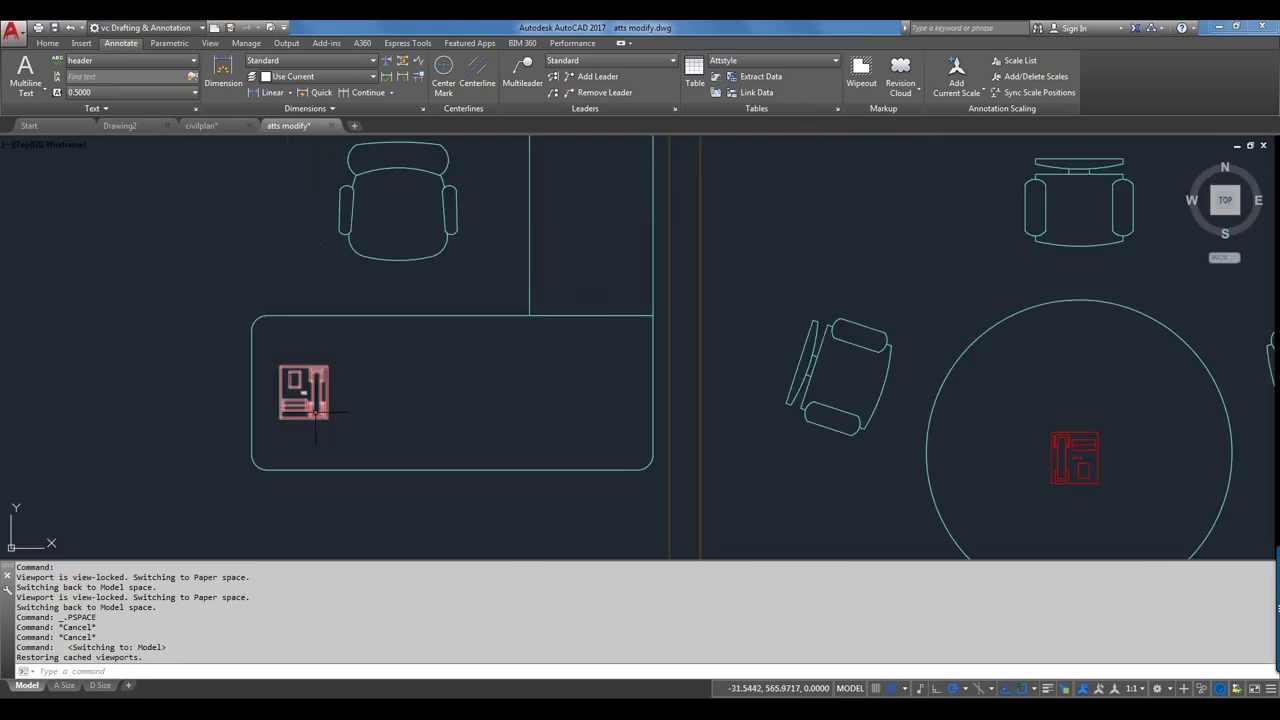
click(315, 415)
right_click(315, 415)
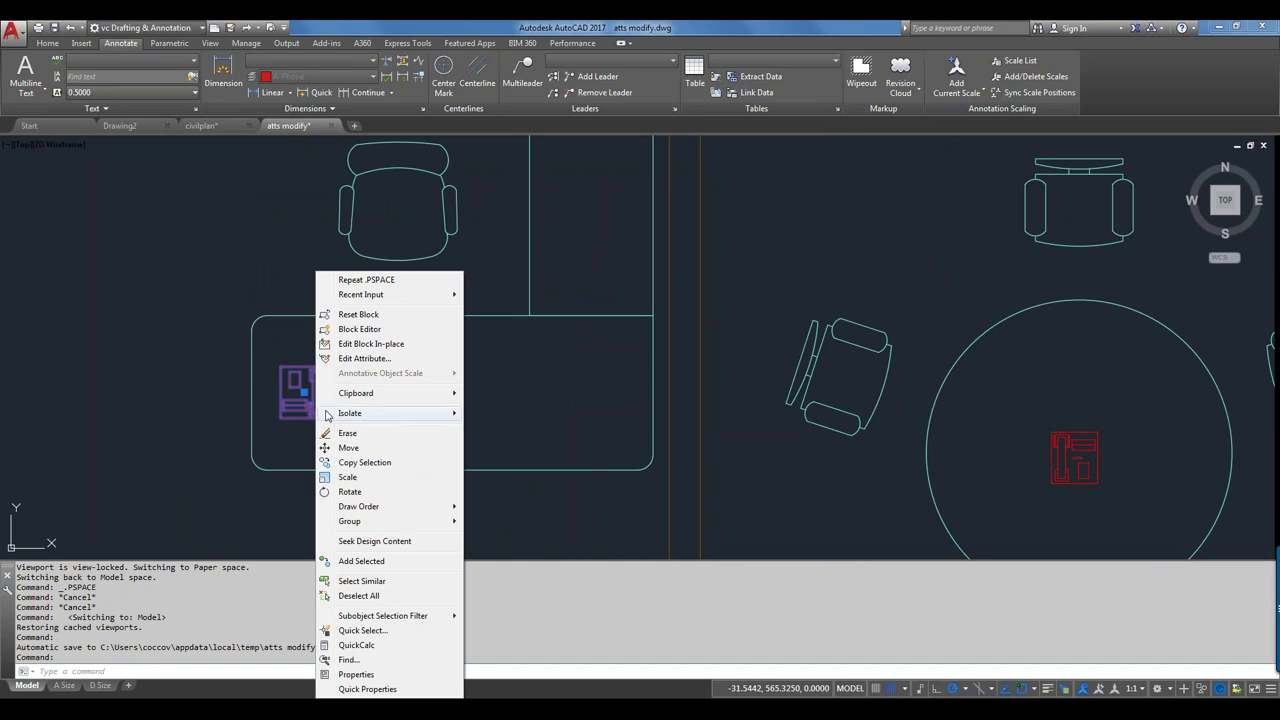
click(303, 471)
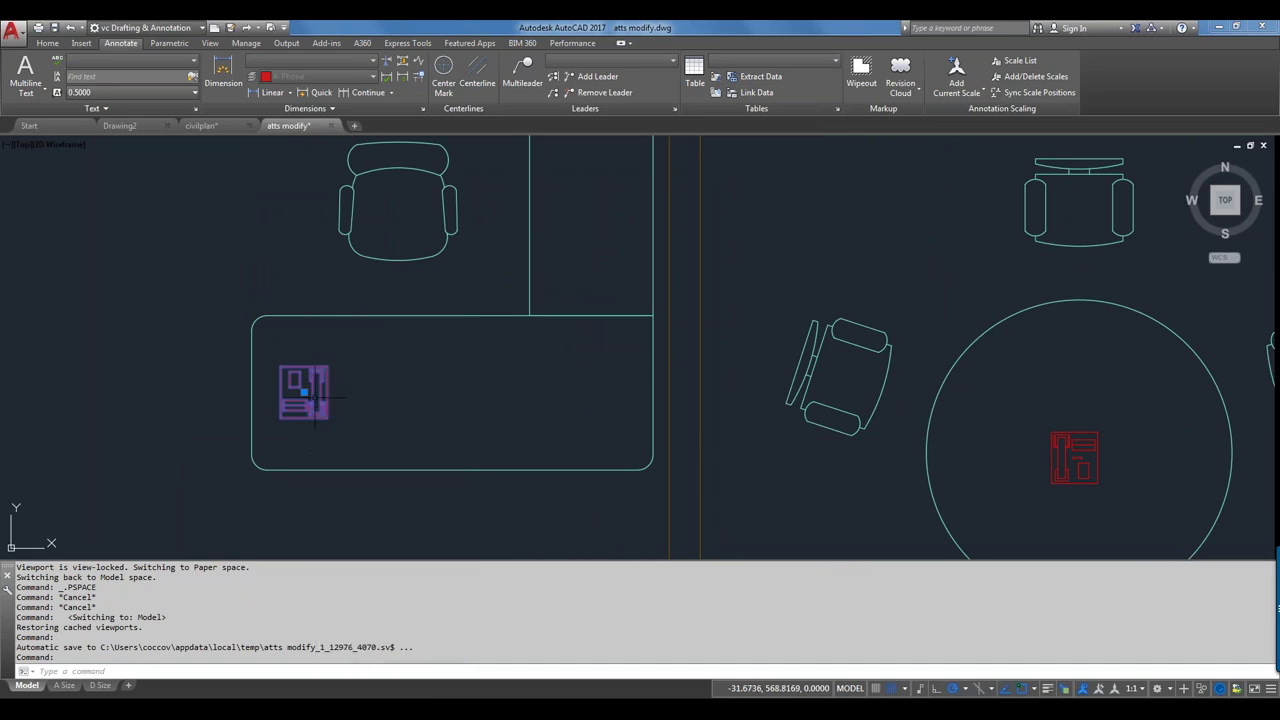
double_click(303, 392)
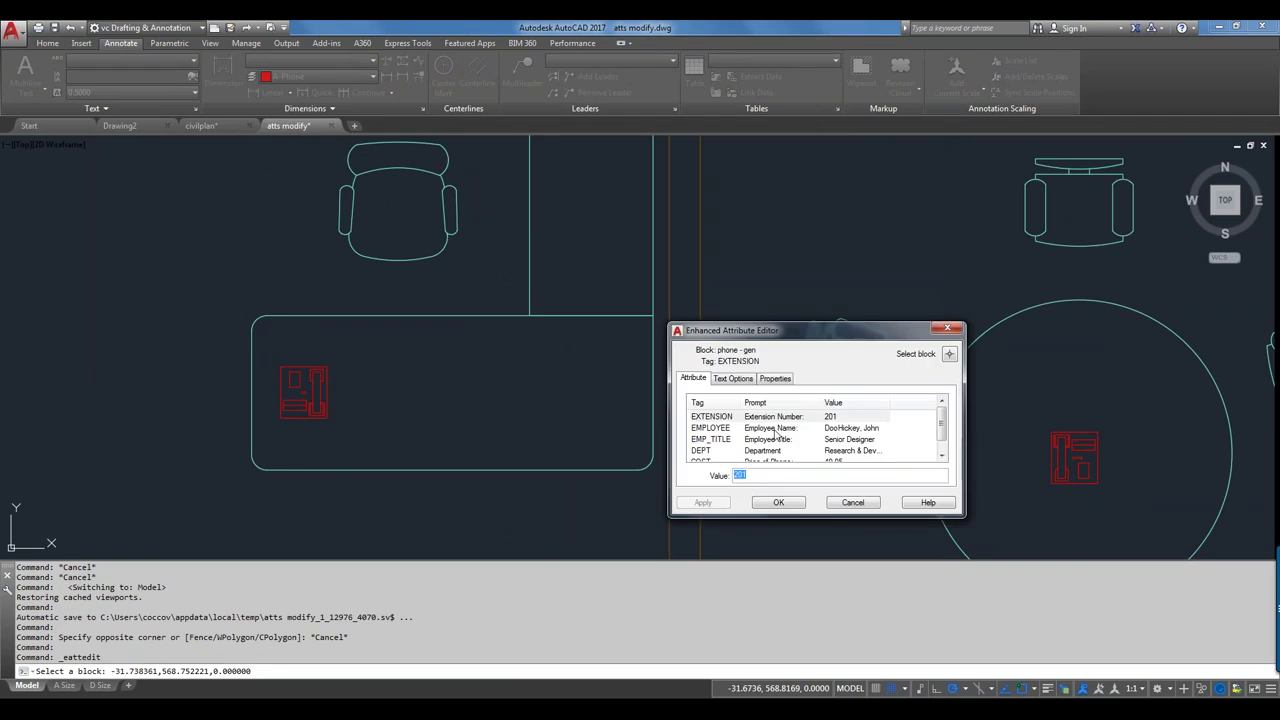
mouse_move(945, 433)
mouse_down()
mouse_move(951, 445)
mouse_move(951, 428)
mouse_up()
click(852, 502)
- Return to the D Size layout and zoom to the whole sheet
click(100, 686)
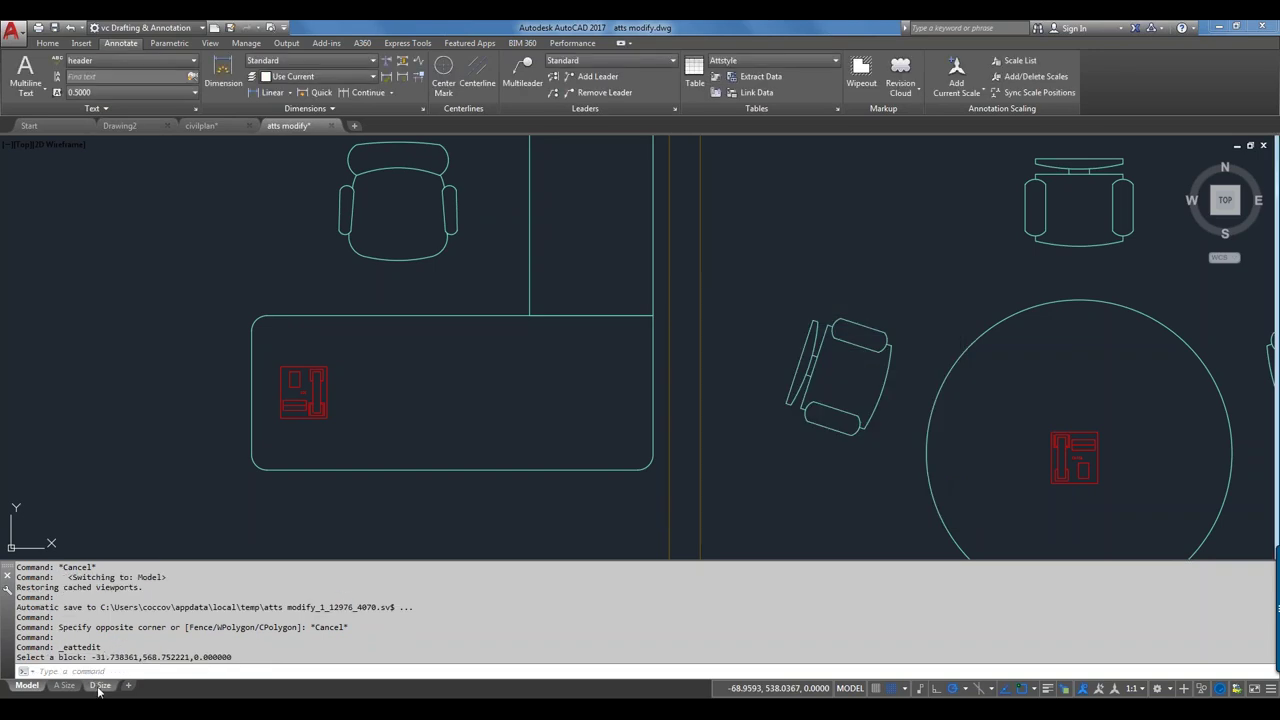
scroll(676, 323, down, 5)
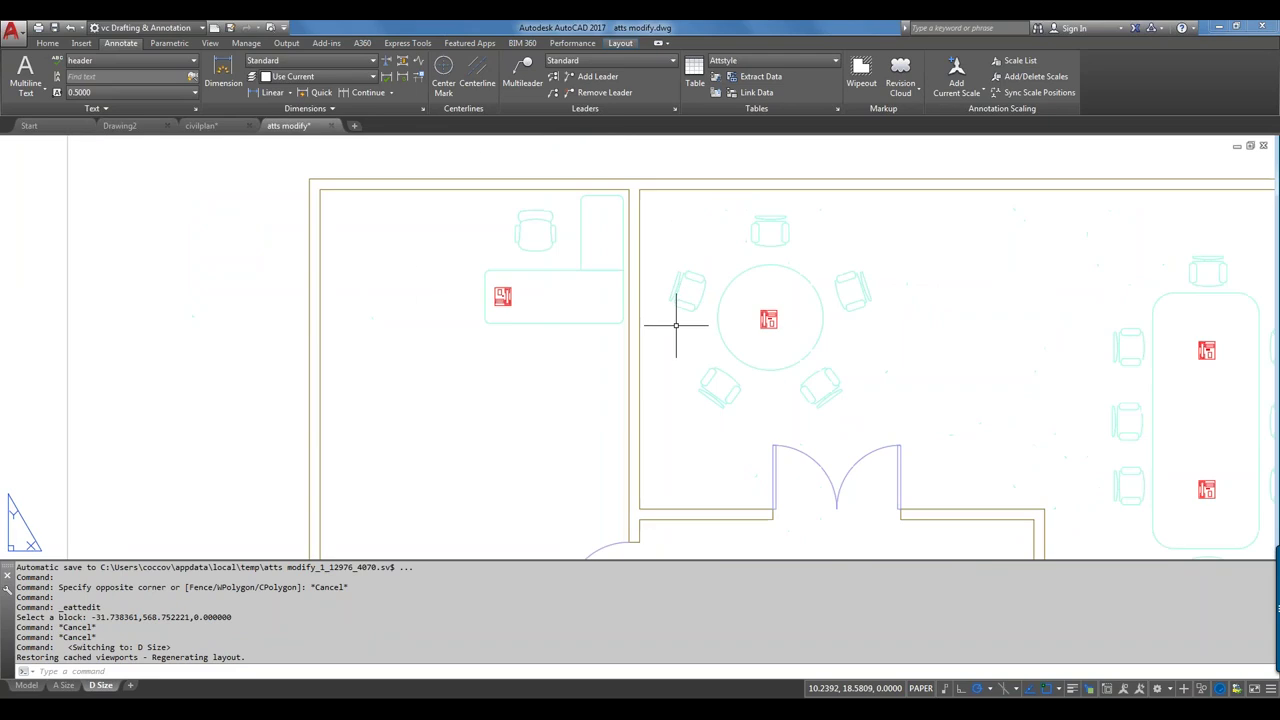
middle_click(619, 325)
middle_click(619, 325)
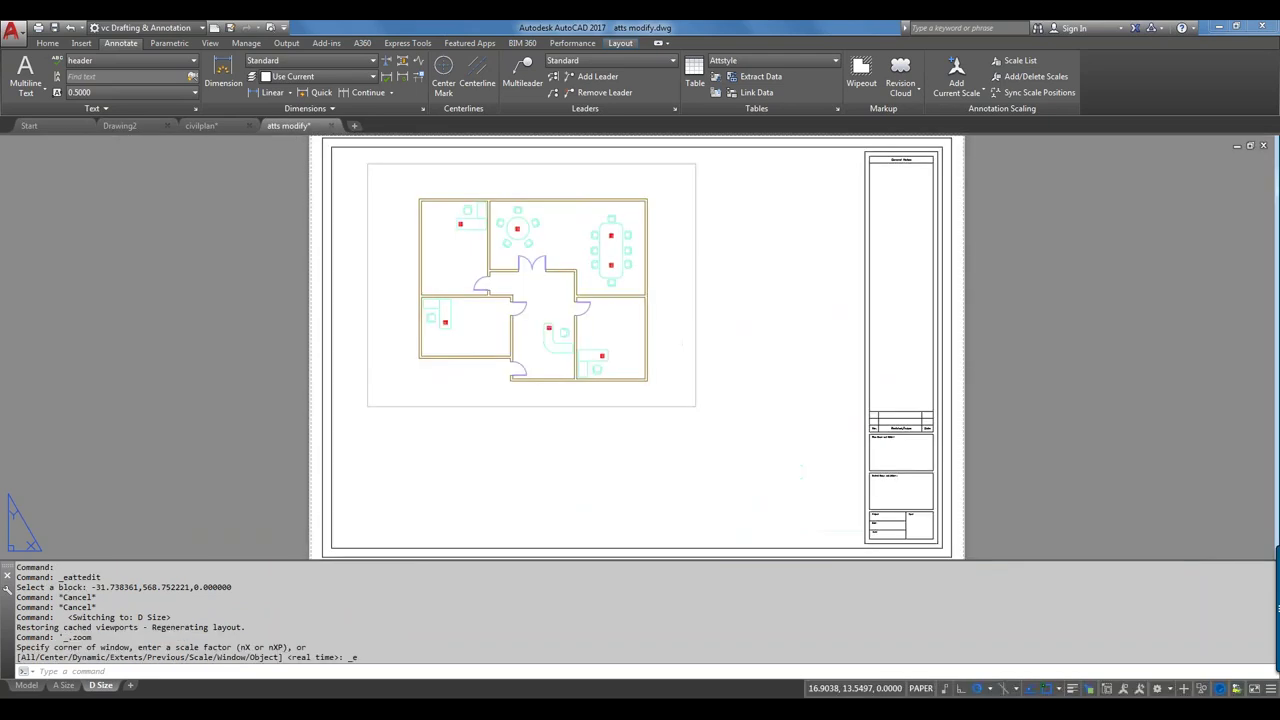
- Begin a new DX extraction saved as attdata and uncheck Extract objects from xrefs
text(dx)
key(Return)
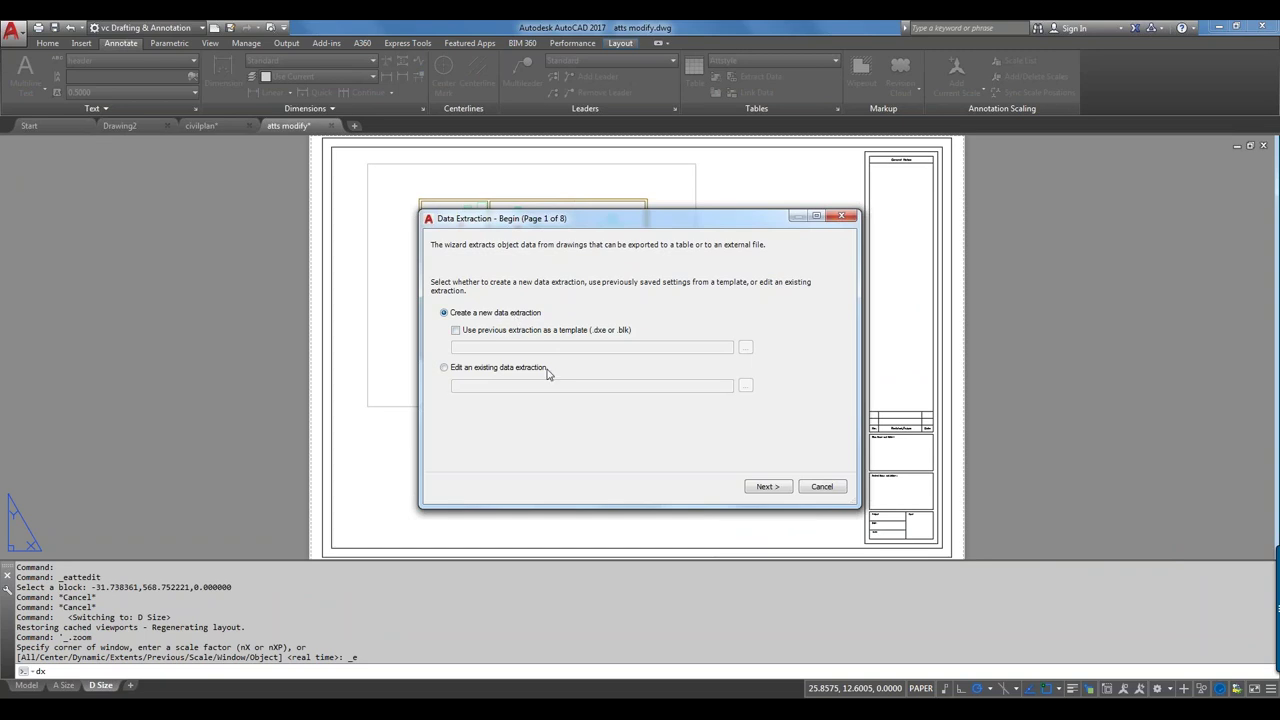
click(766, 487)
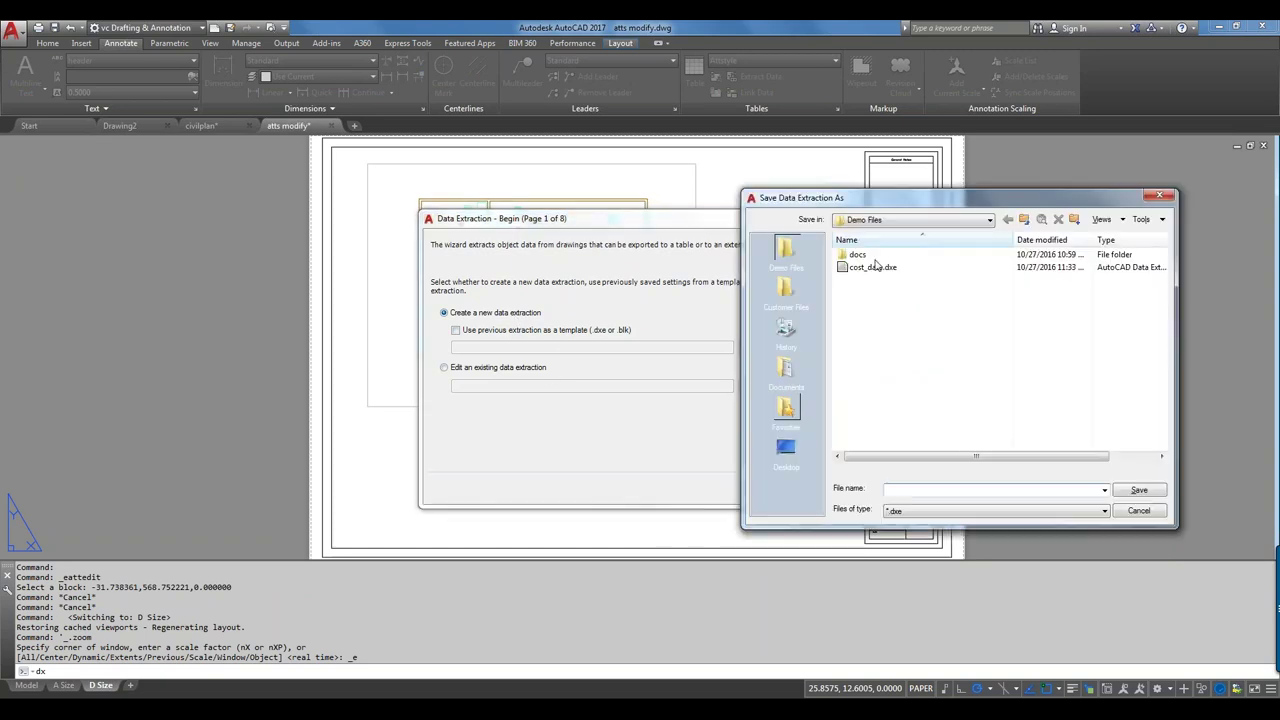
drag(885, 203, 570, 205)
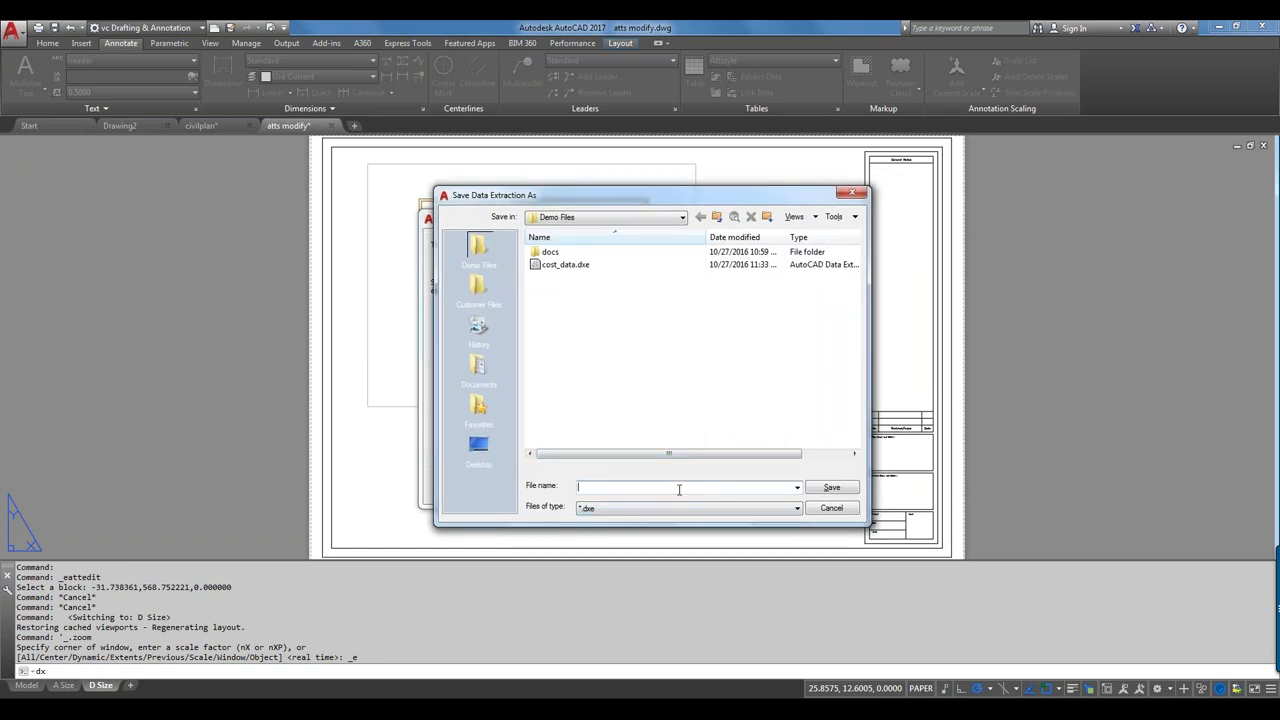
text(attdata)
click(835, 491)
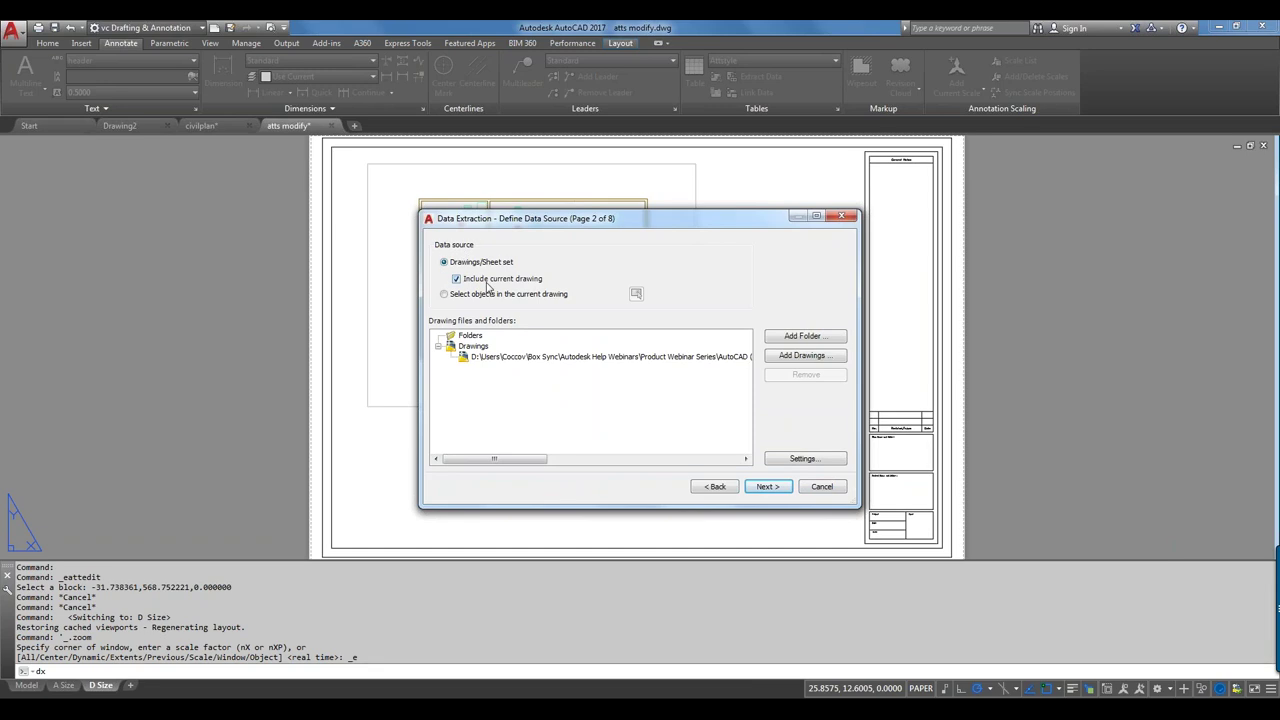
click(808, 461)
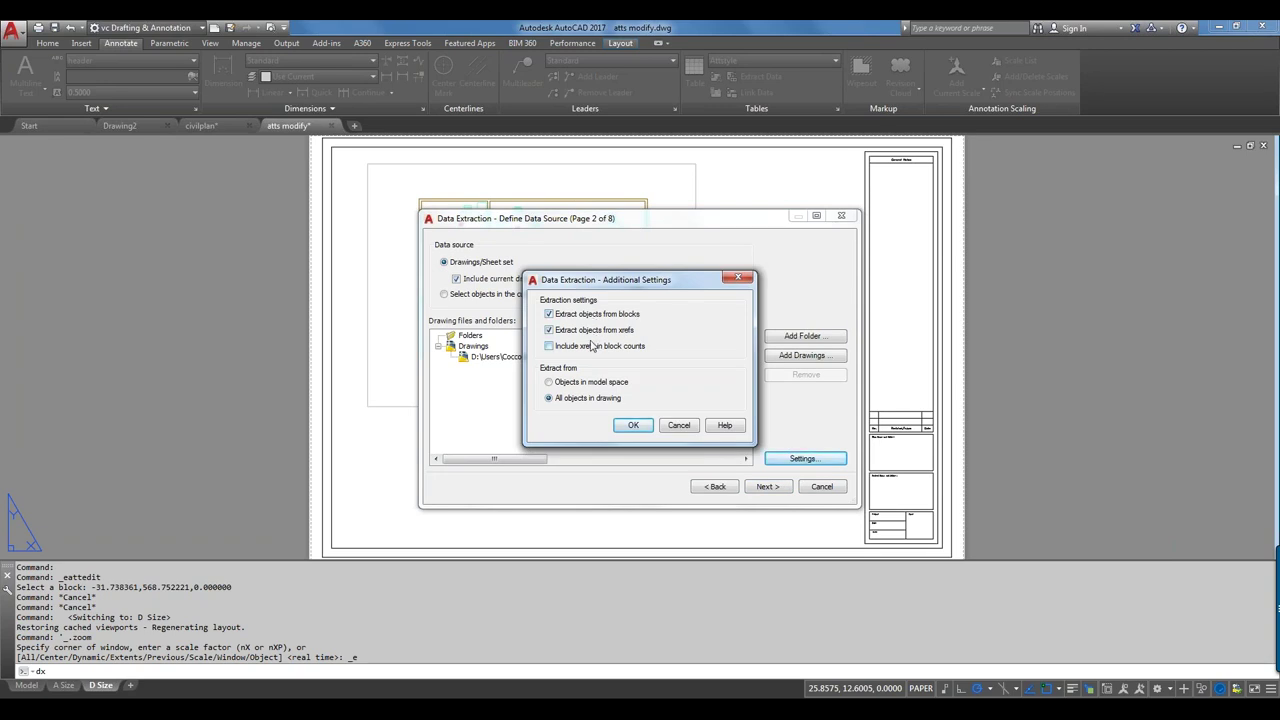
click(557, 331)
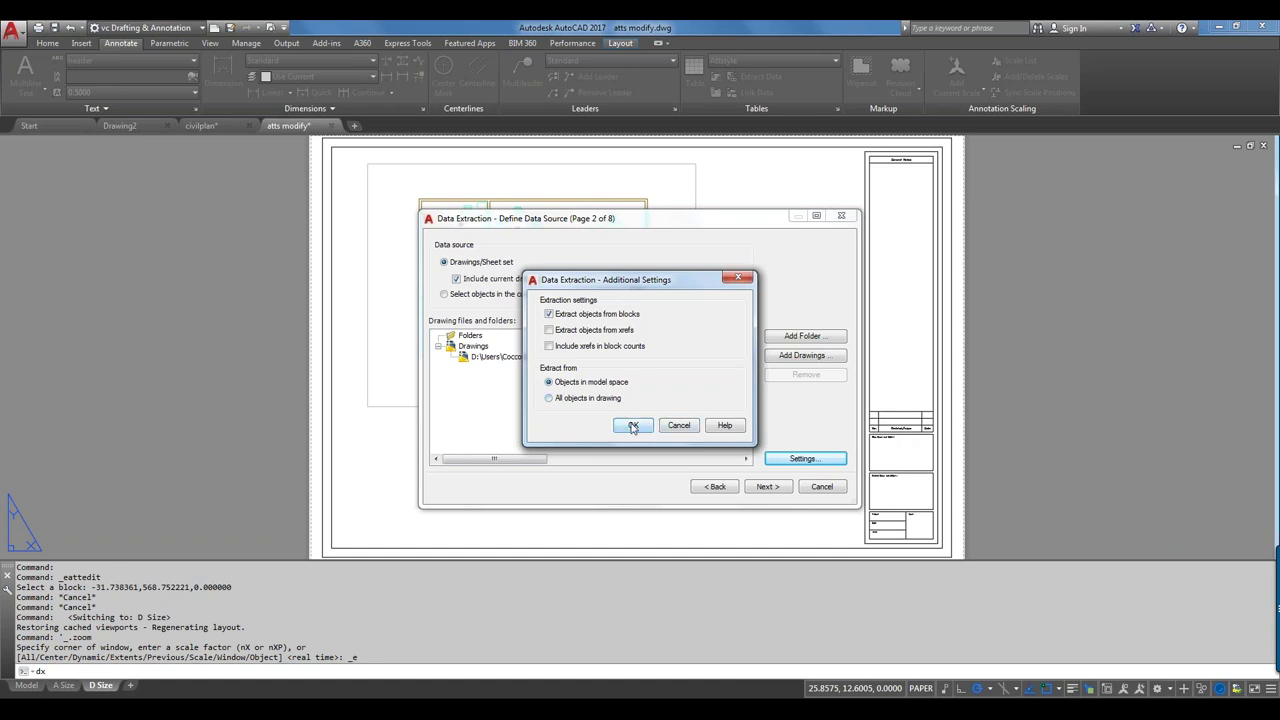
- Accept the additional extraction settings and advance to the Select Objects page
click(631, 427)
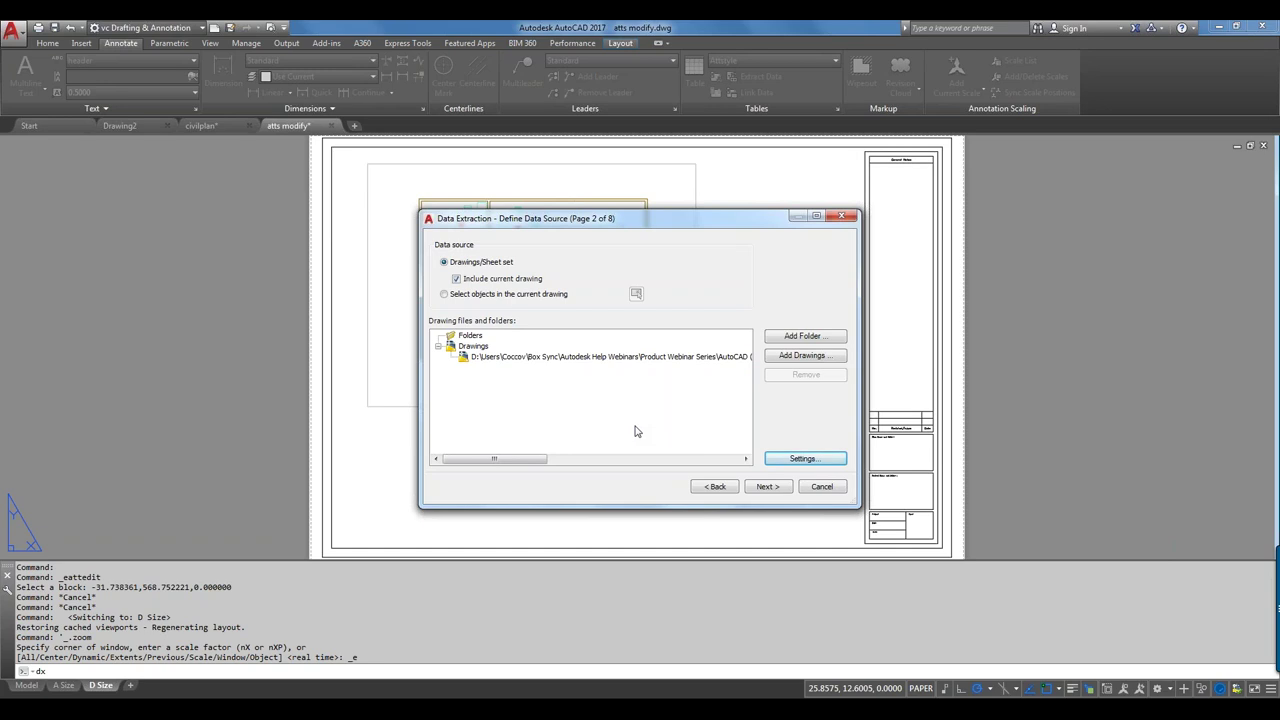
click(762, 487)
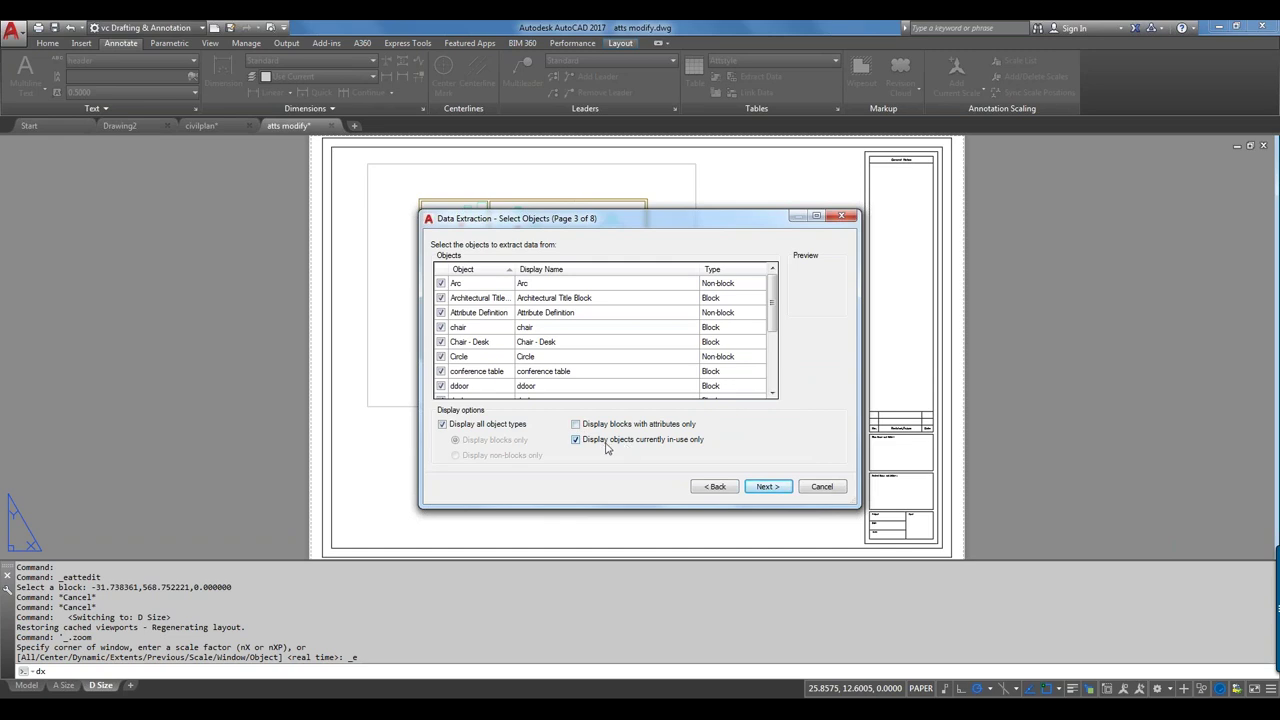
- Show only attribute blocks, exclude the Architectural Title Block, turn off in-use only, and continue
click(576, 425)
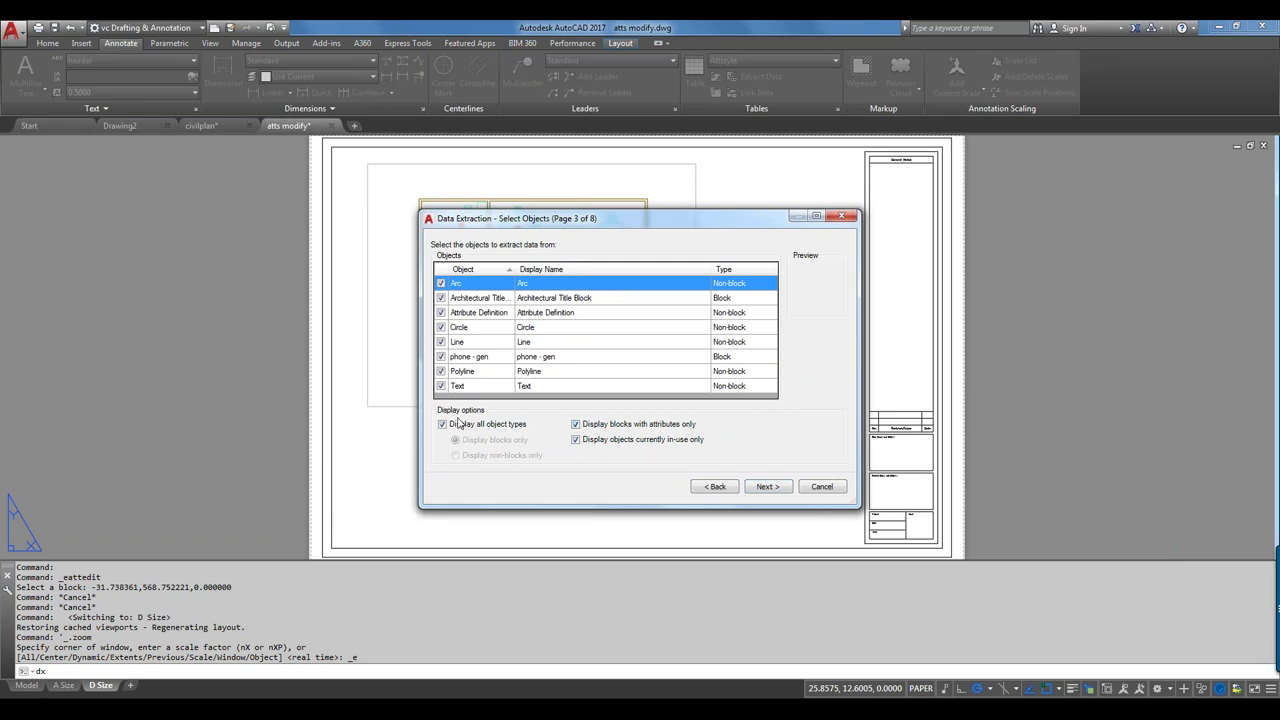
click(443, 425)
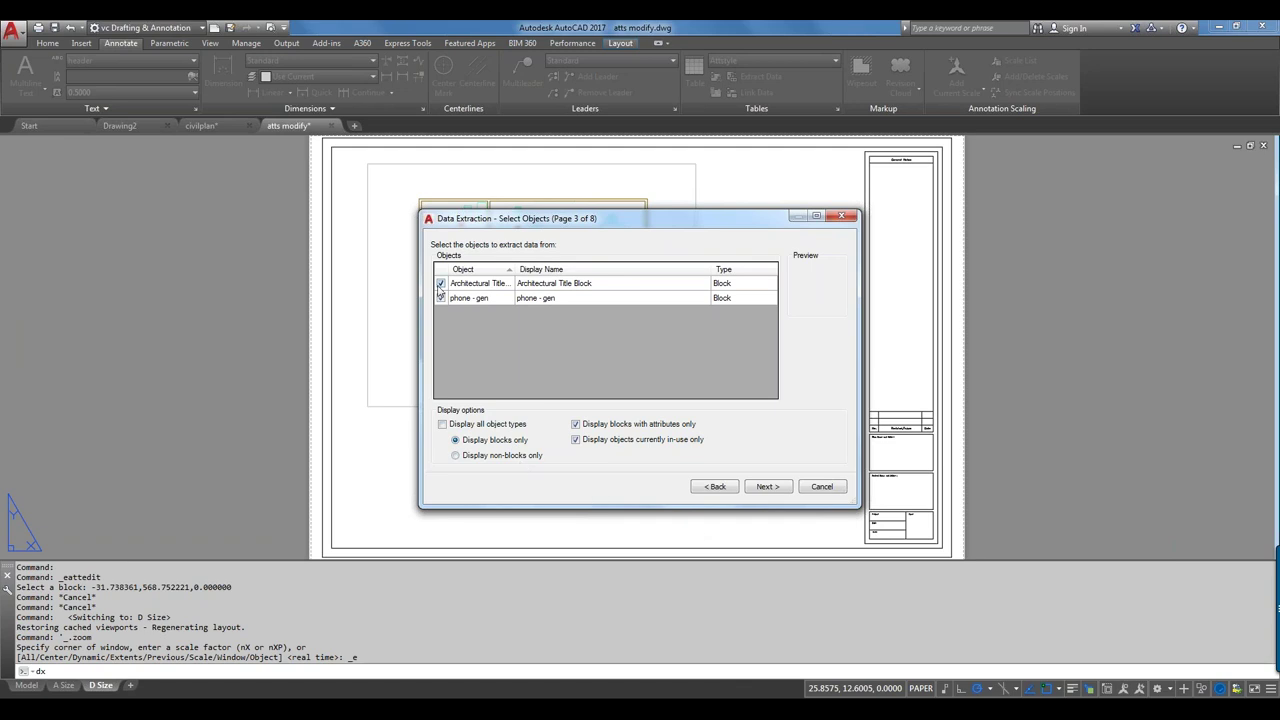
click(441, 284)
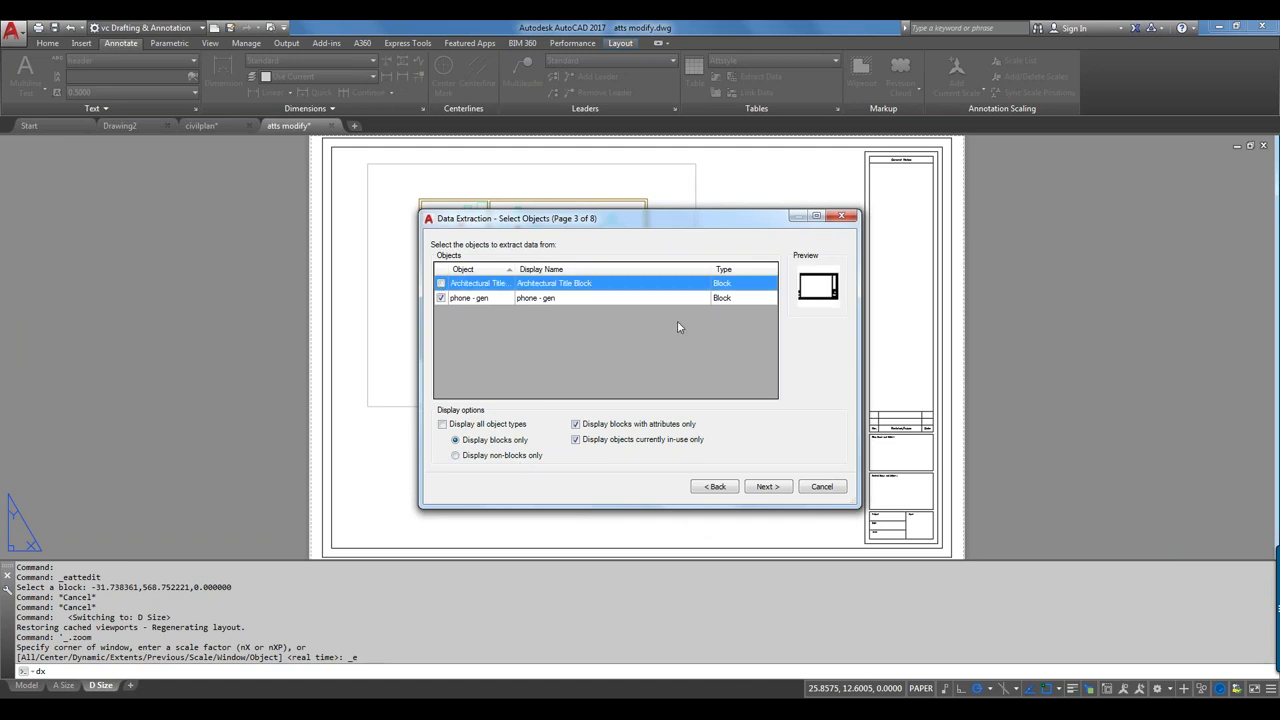
click(608, 441)
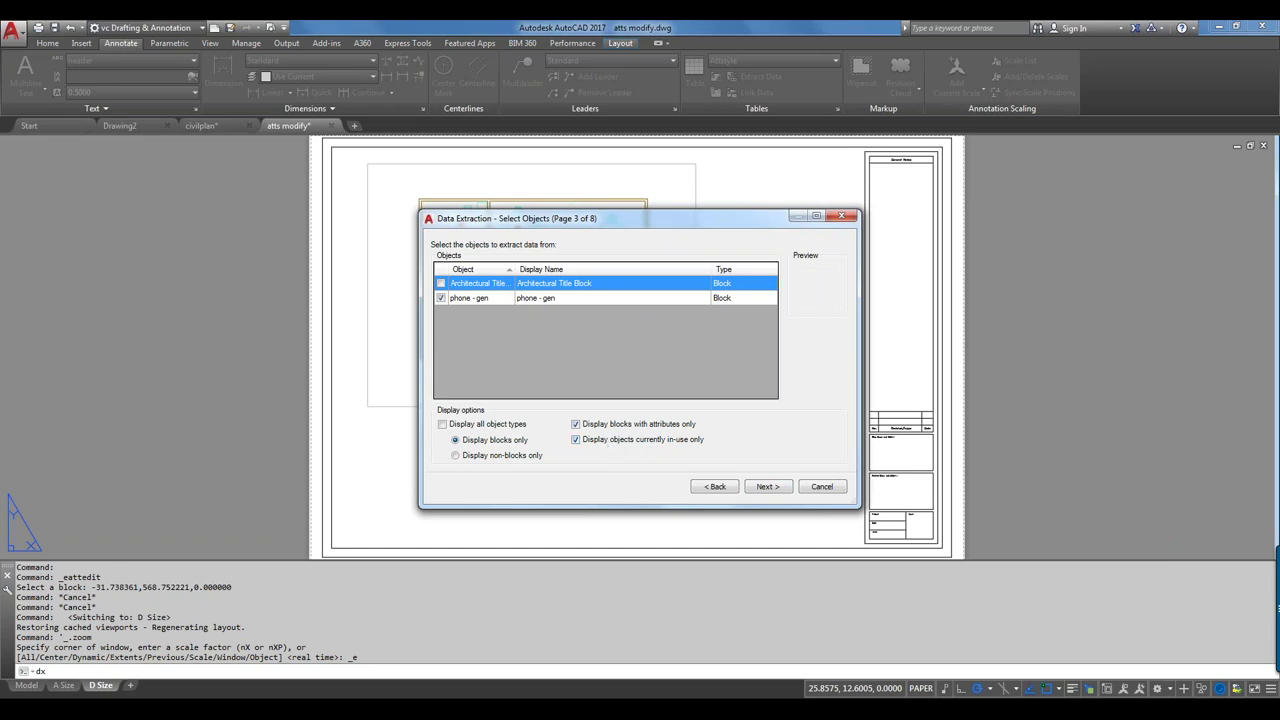
click(767, 488)
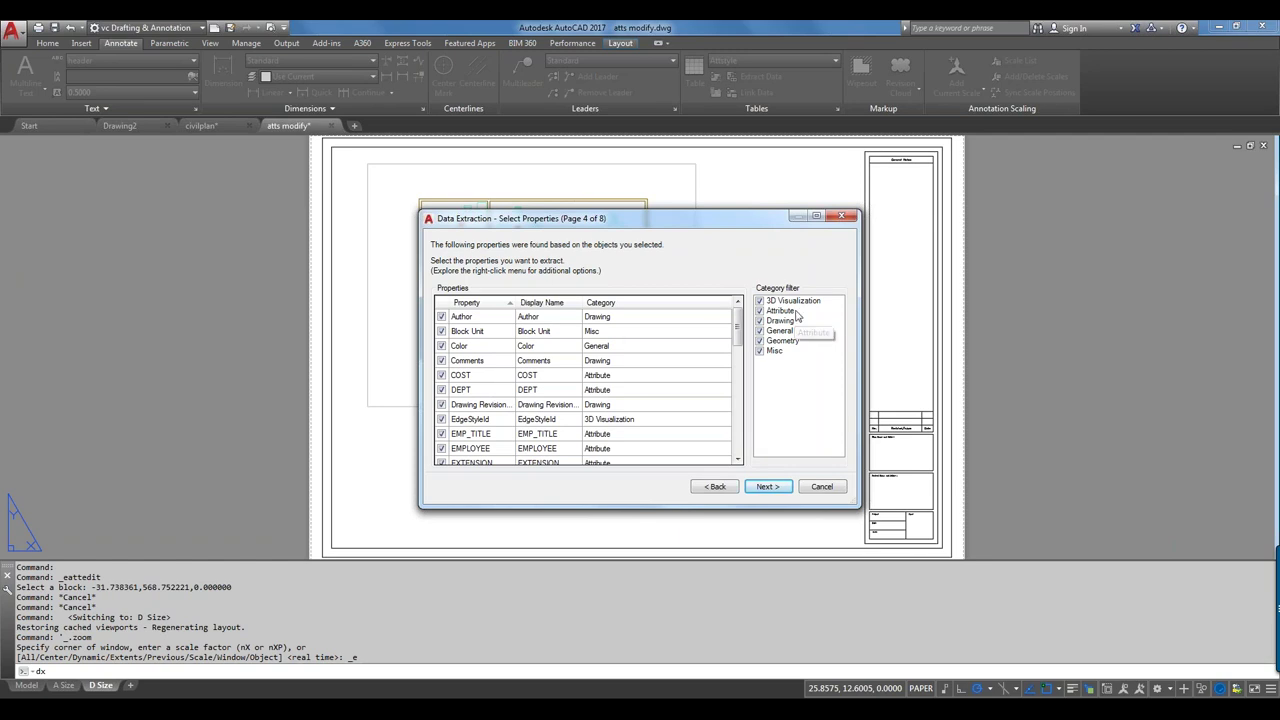
- Filter the properties to the Attribute category only, select EMP_TITLE, and continue to Refine Data
right_click(763, 302)
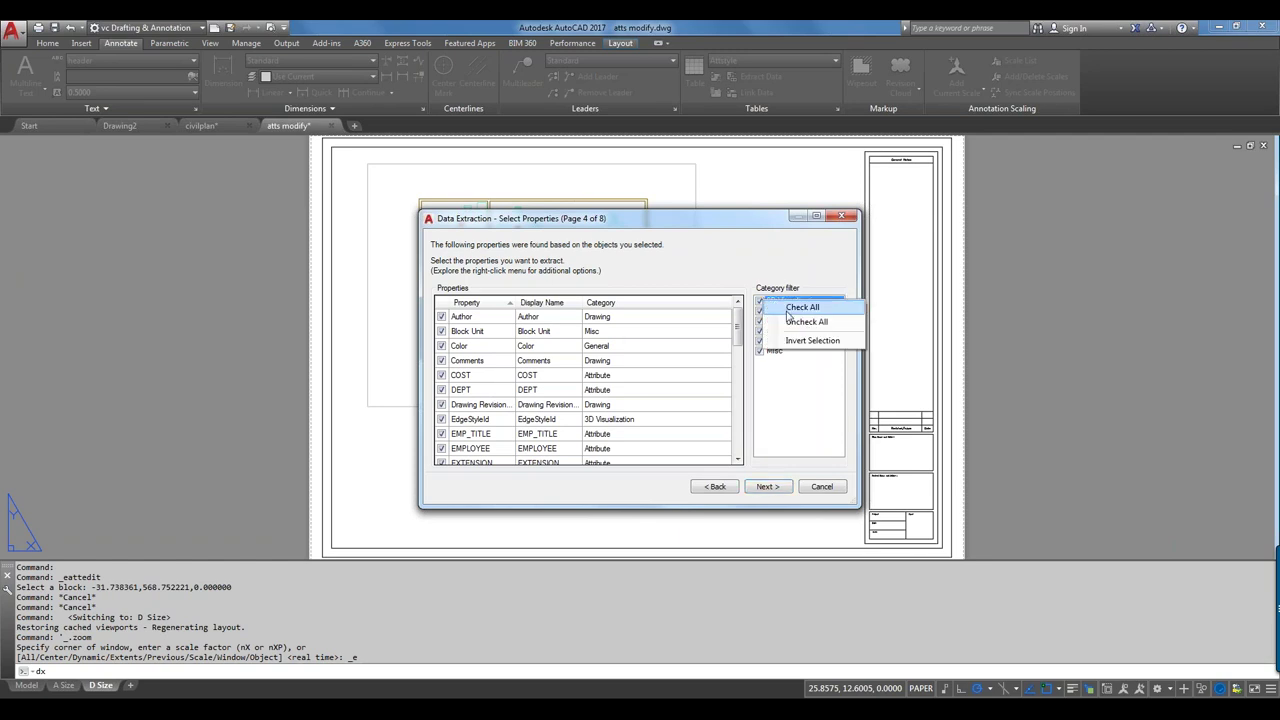
click(795, 322)
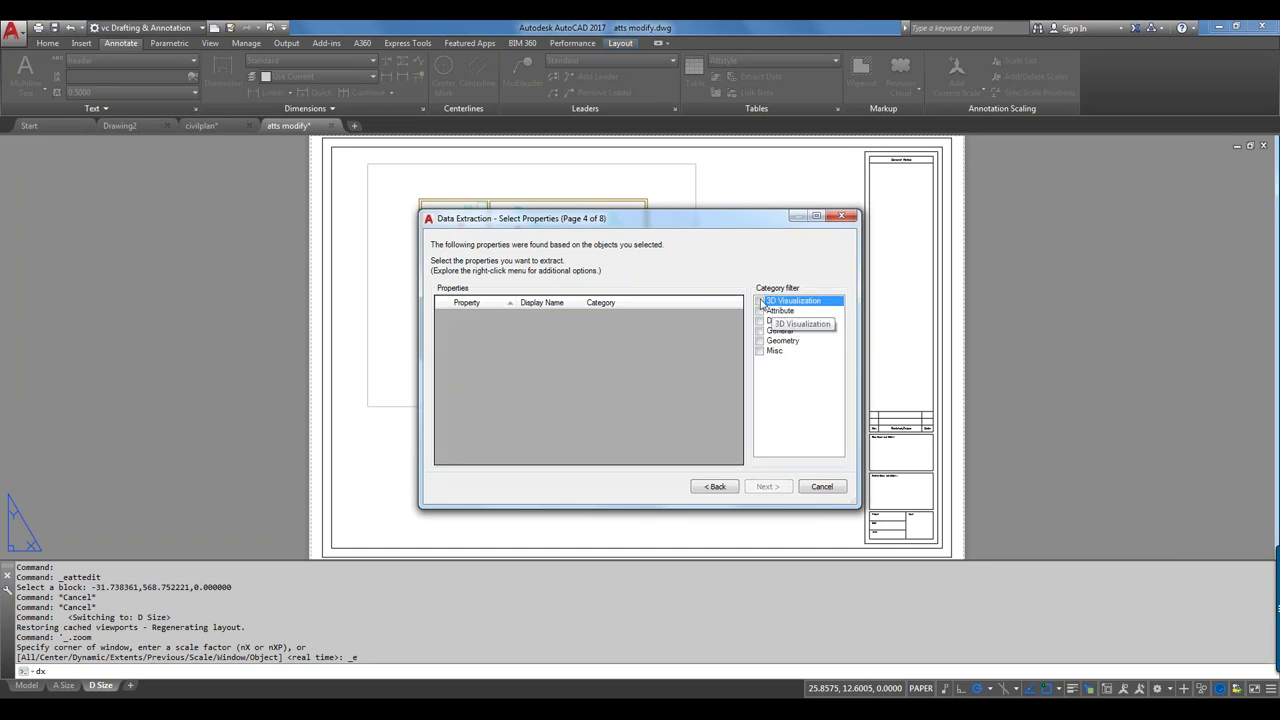
click(760, 311)
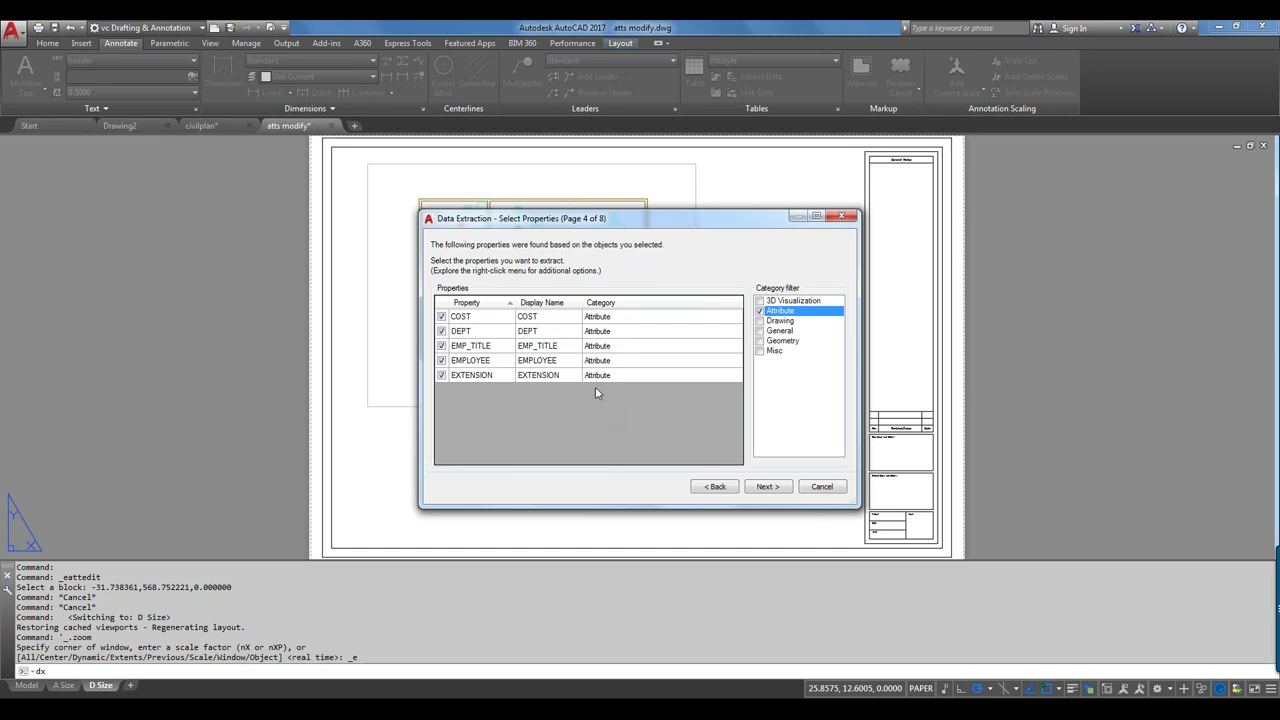
right_click(529, 307)
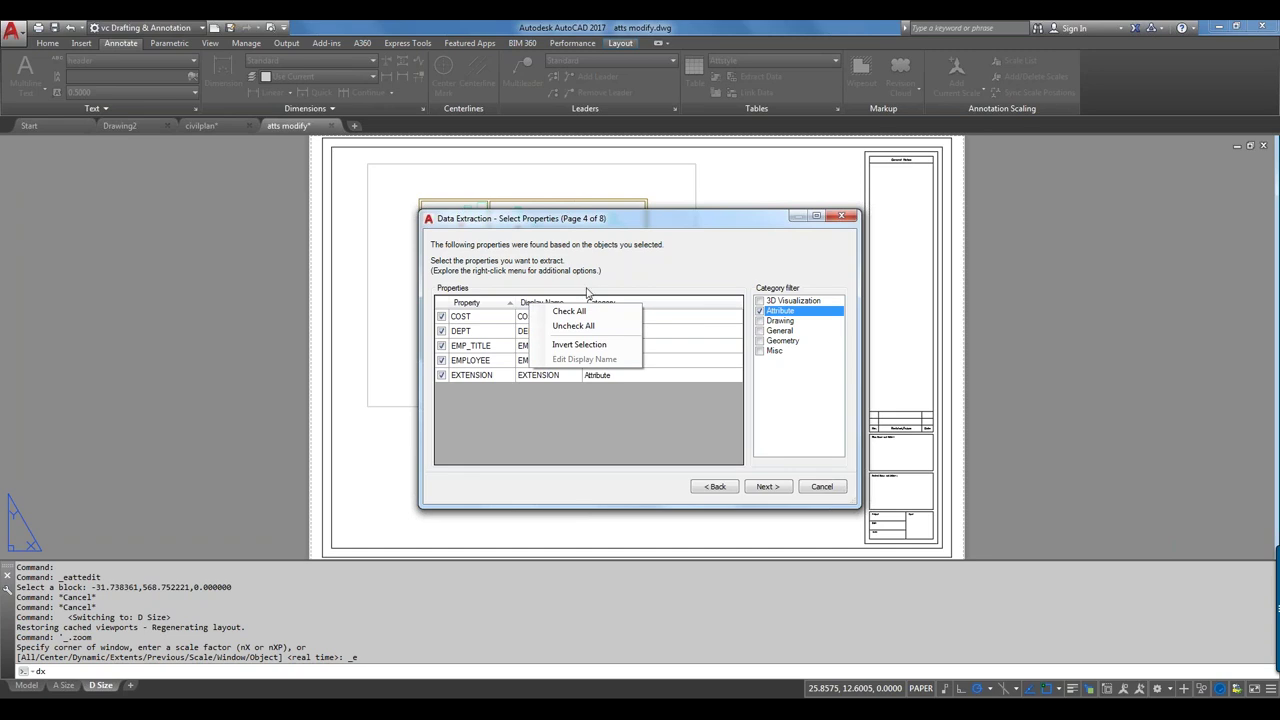
click(698, 282)
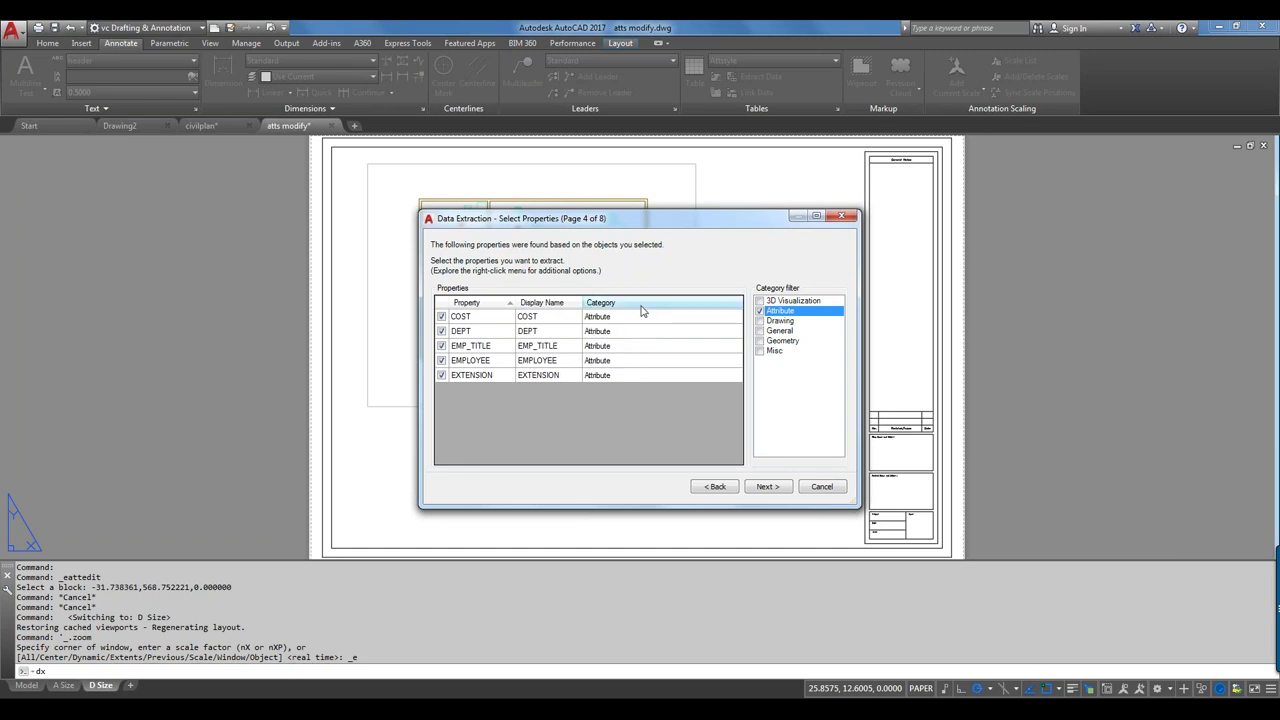
click(558, 347)
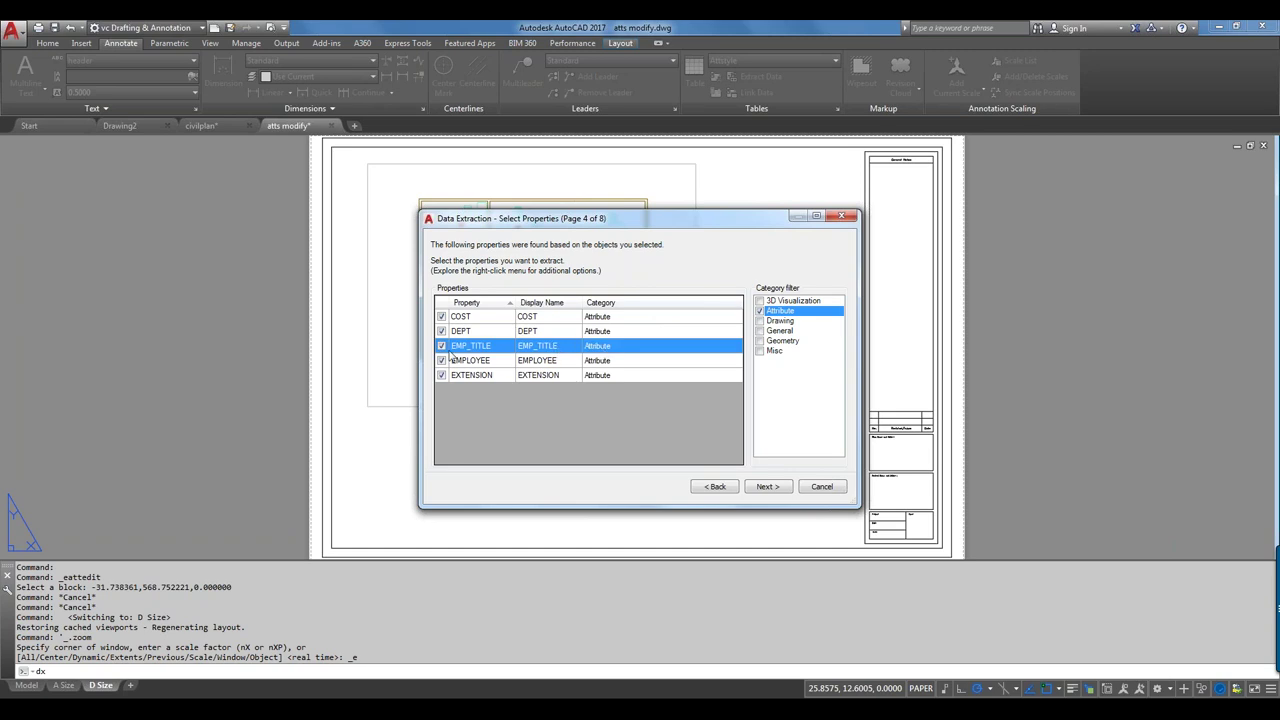
click(769, 487)
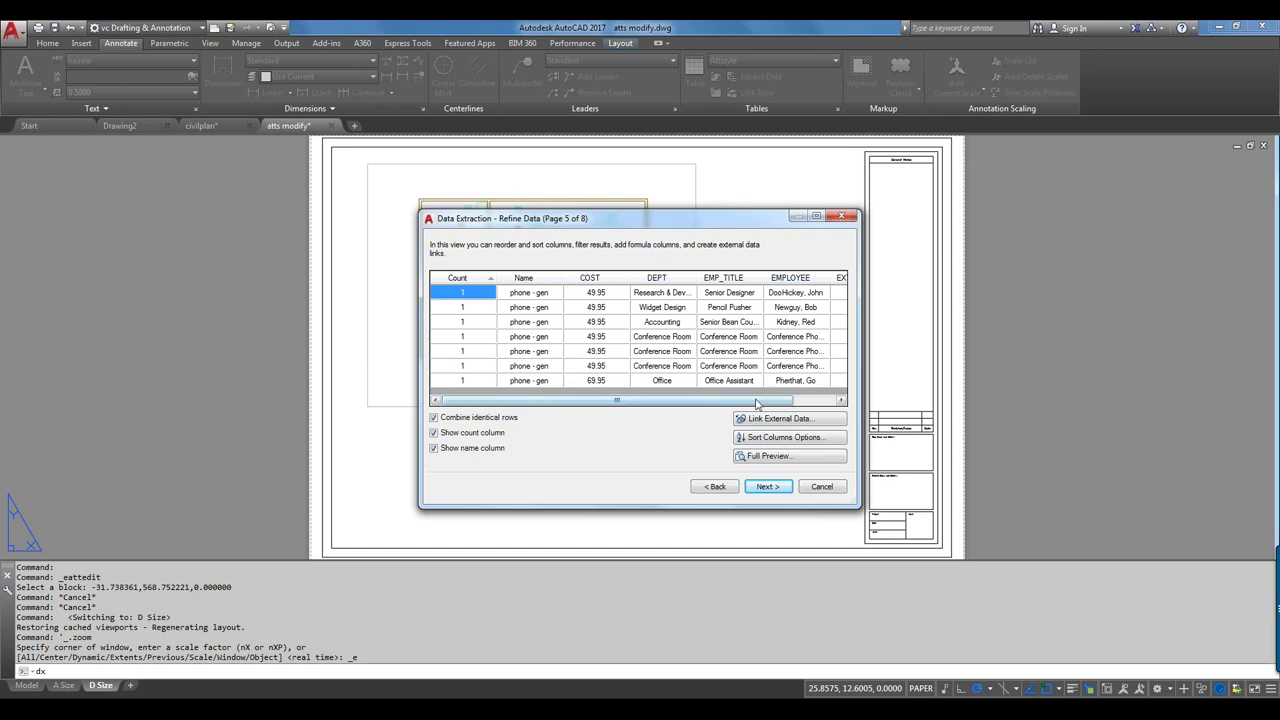
- Sort the extracted rows by COST in ascending order
drag(760, 400, 801, 398)
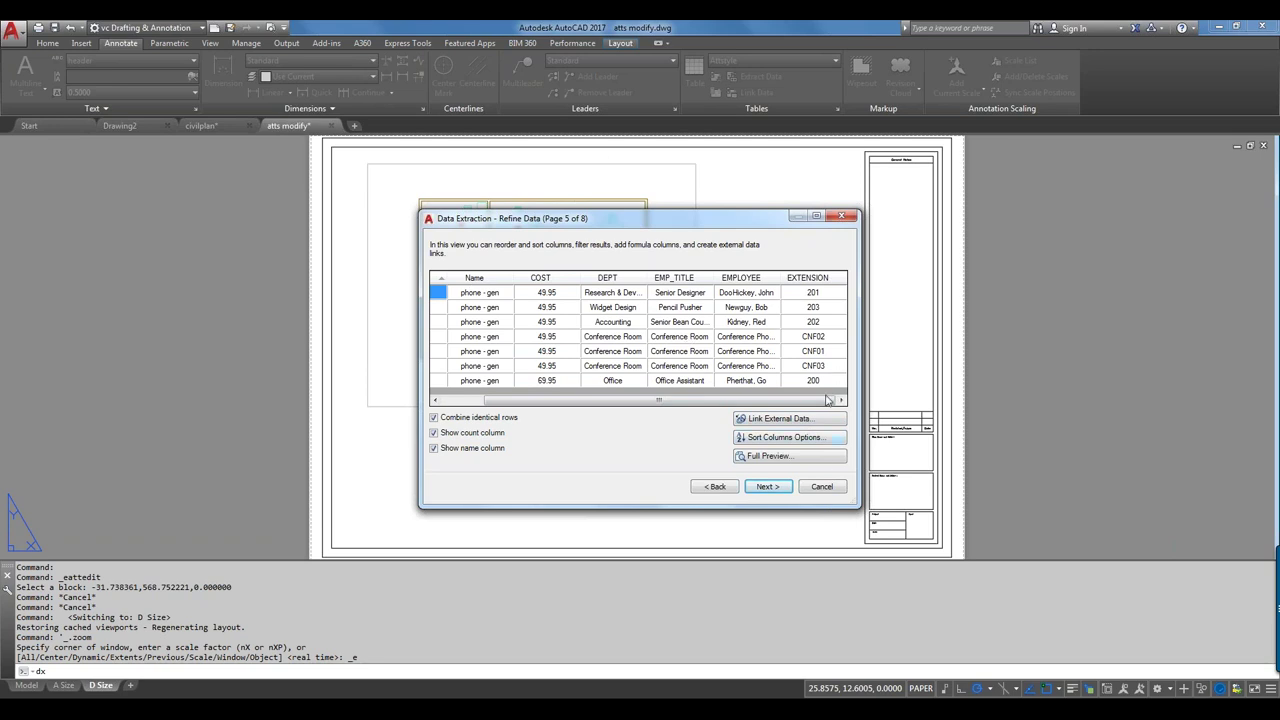
right_click(732, 281)
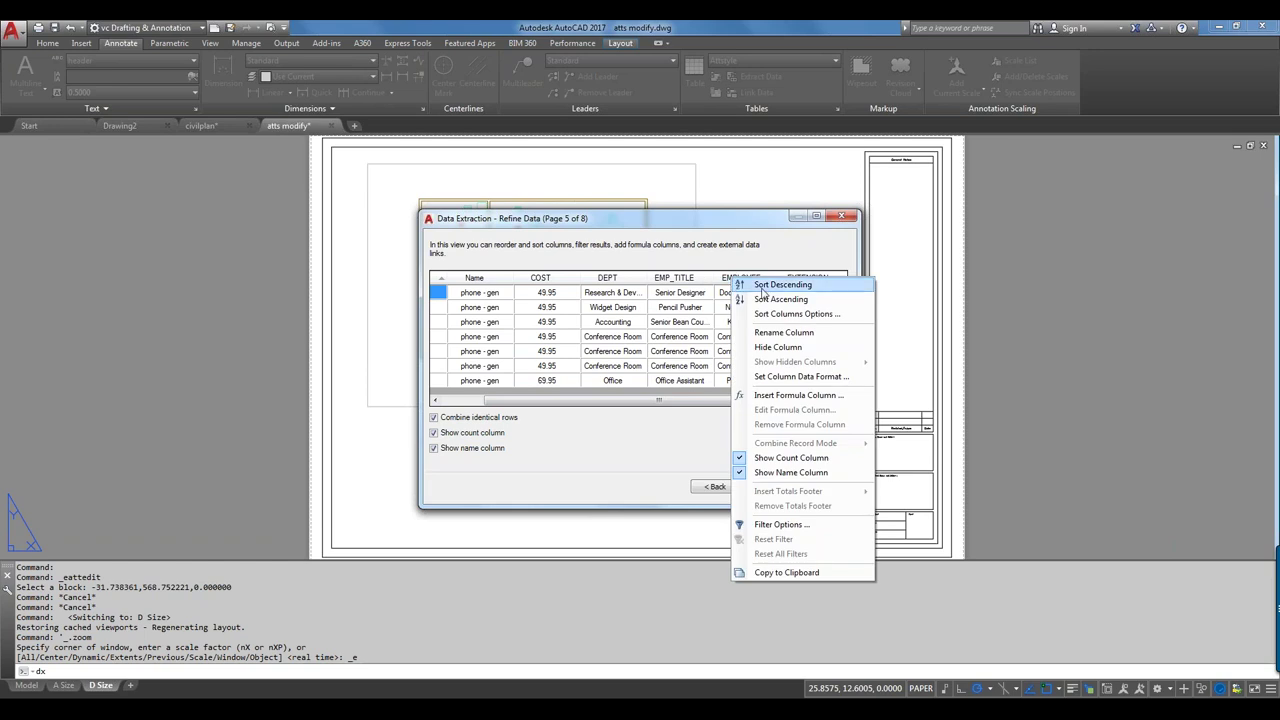
click(552, 283)
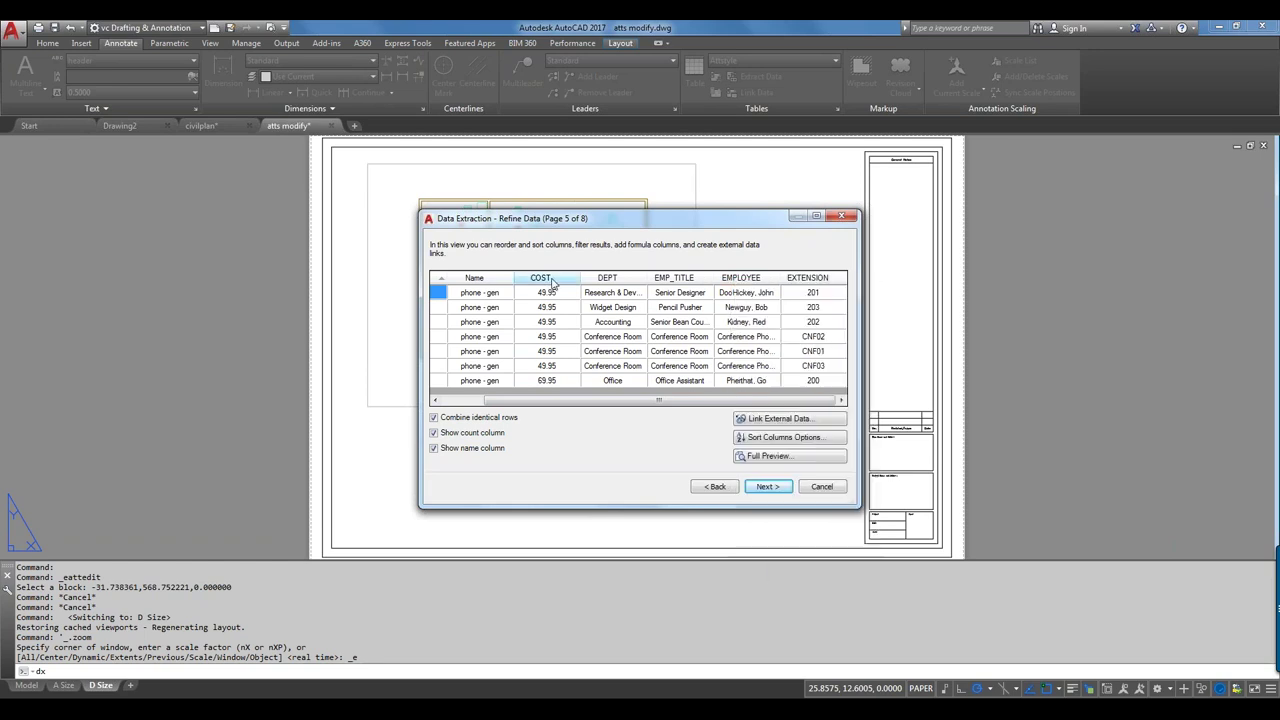
right_click(552, 283)
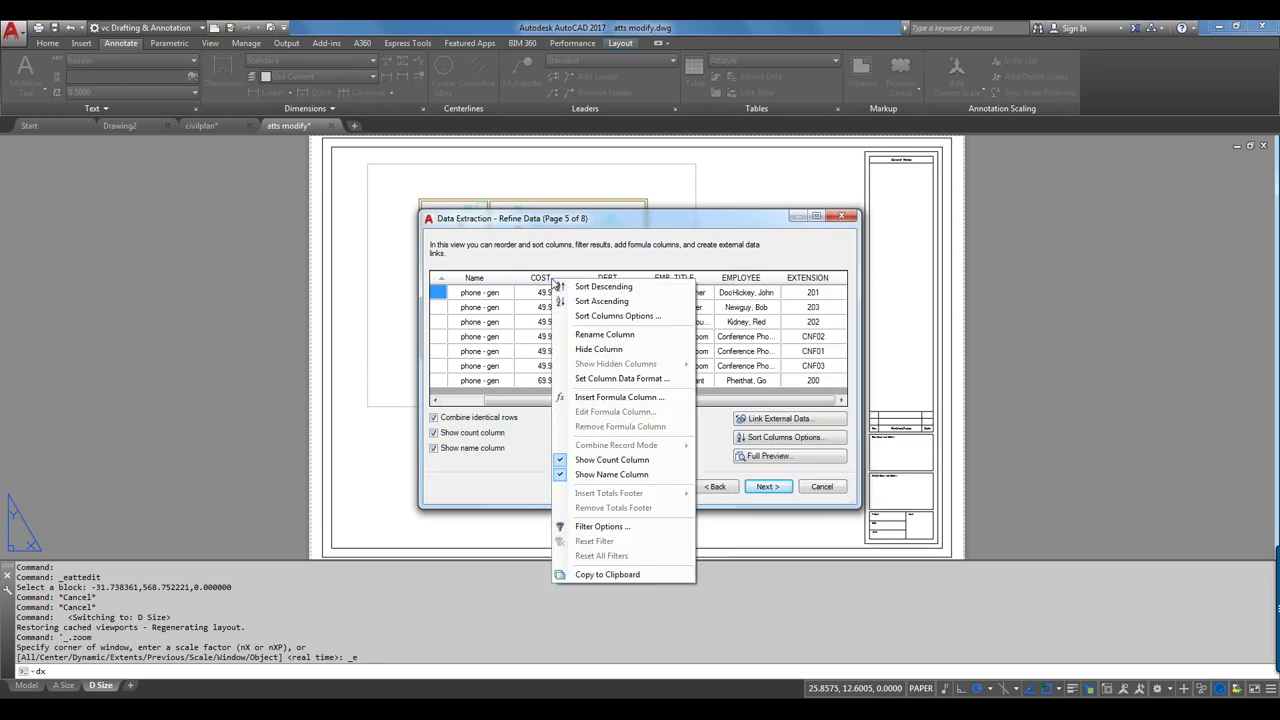
click(603, 302)
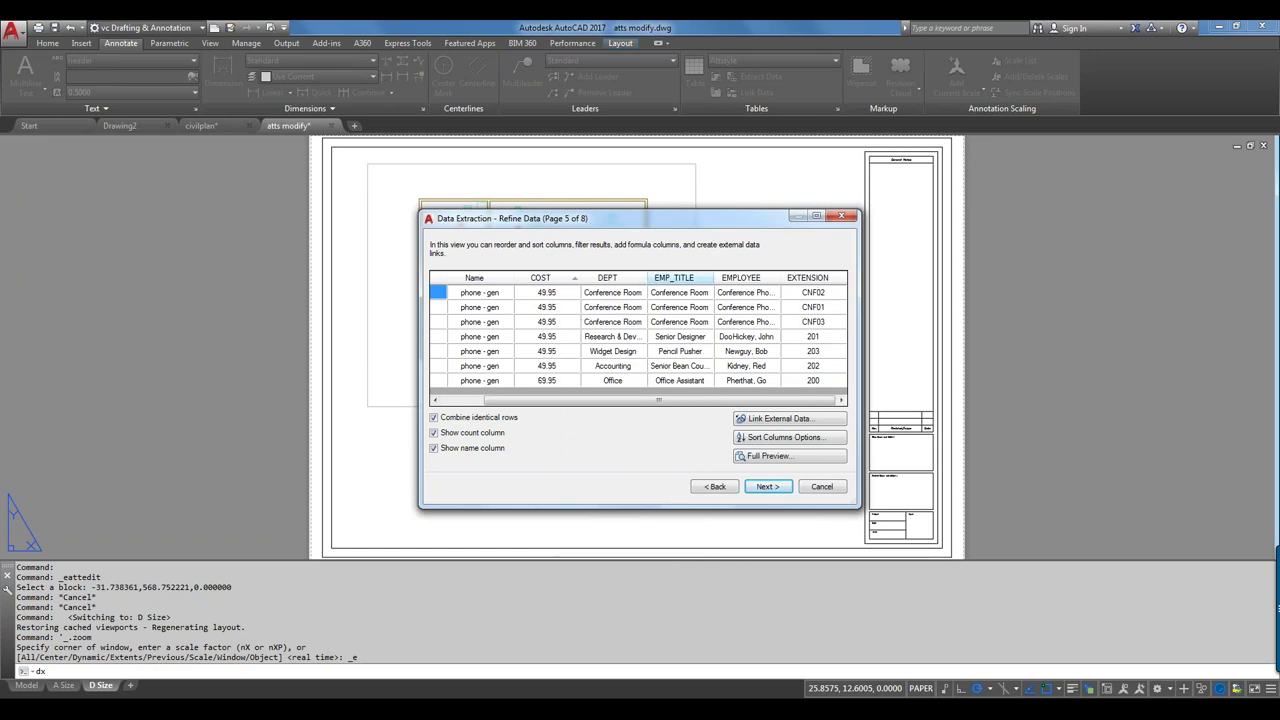
- Rename the EMP_TITLE column to 'Employee Location'
right_click(681, 283)
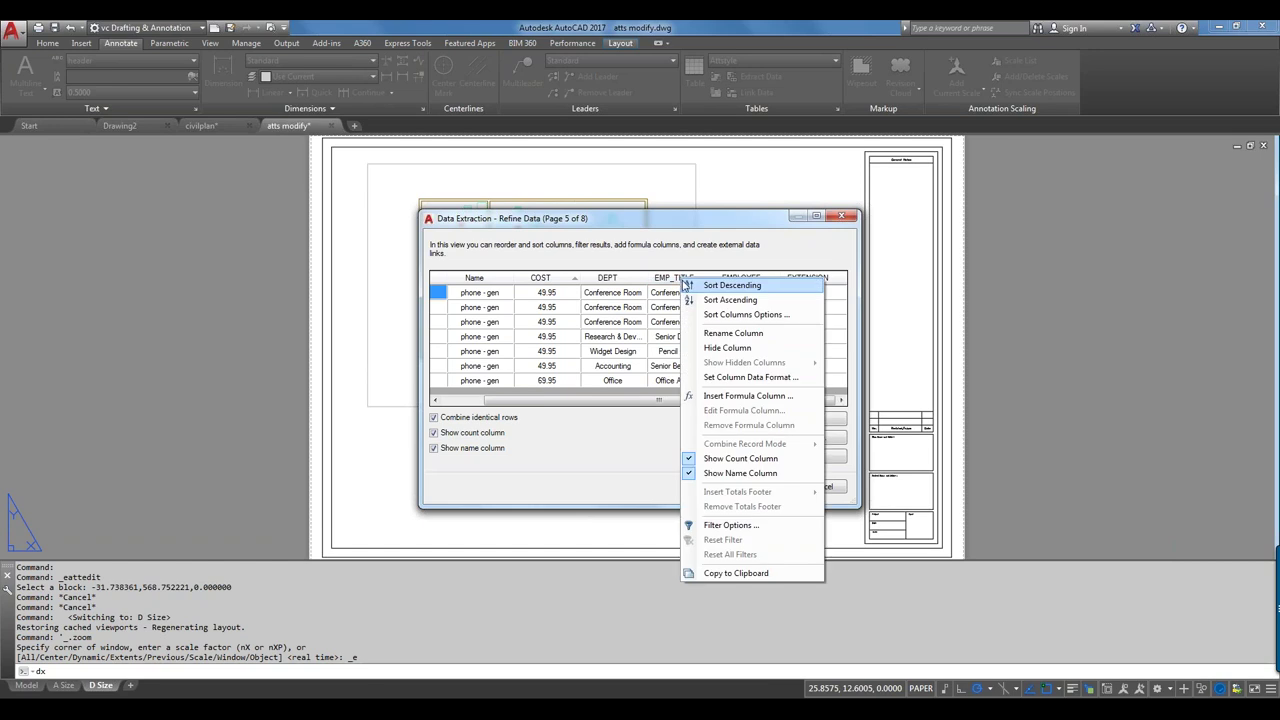
click(712, 333)
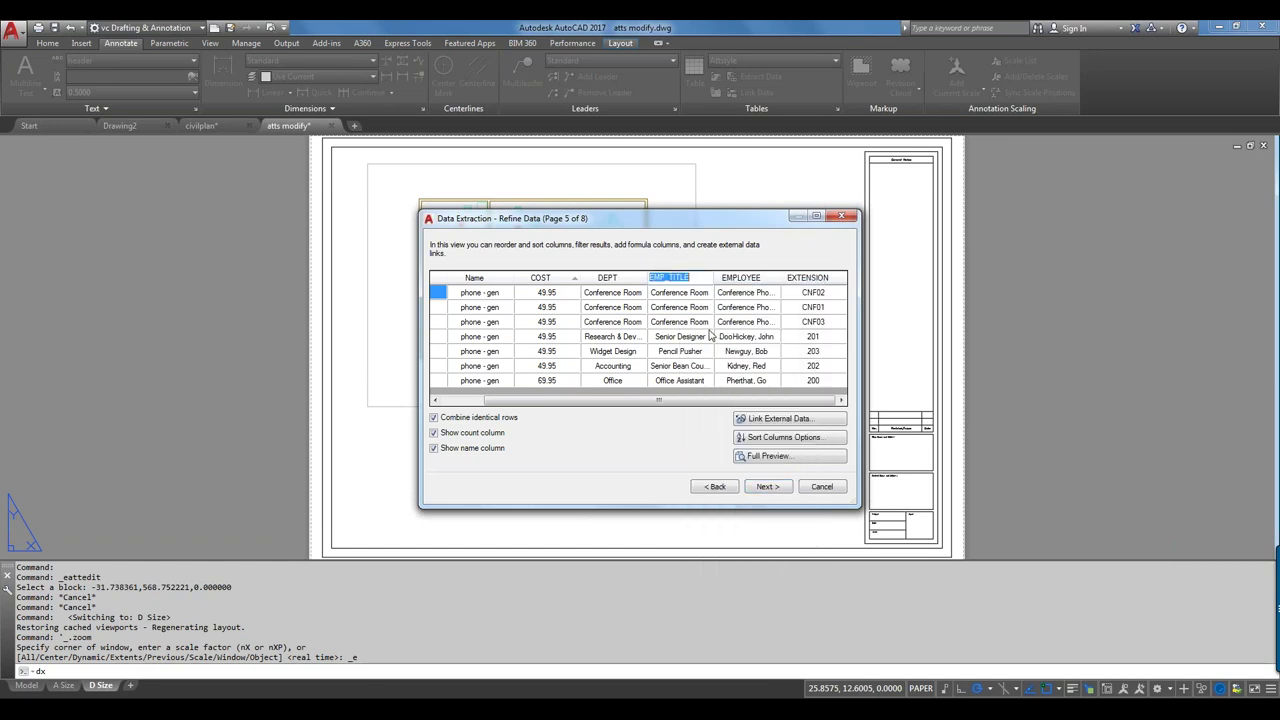
text(Employee)
text(Location)
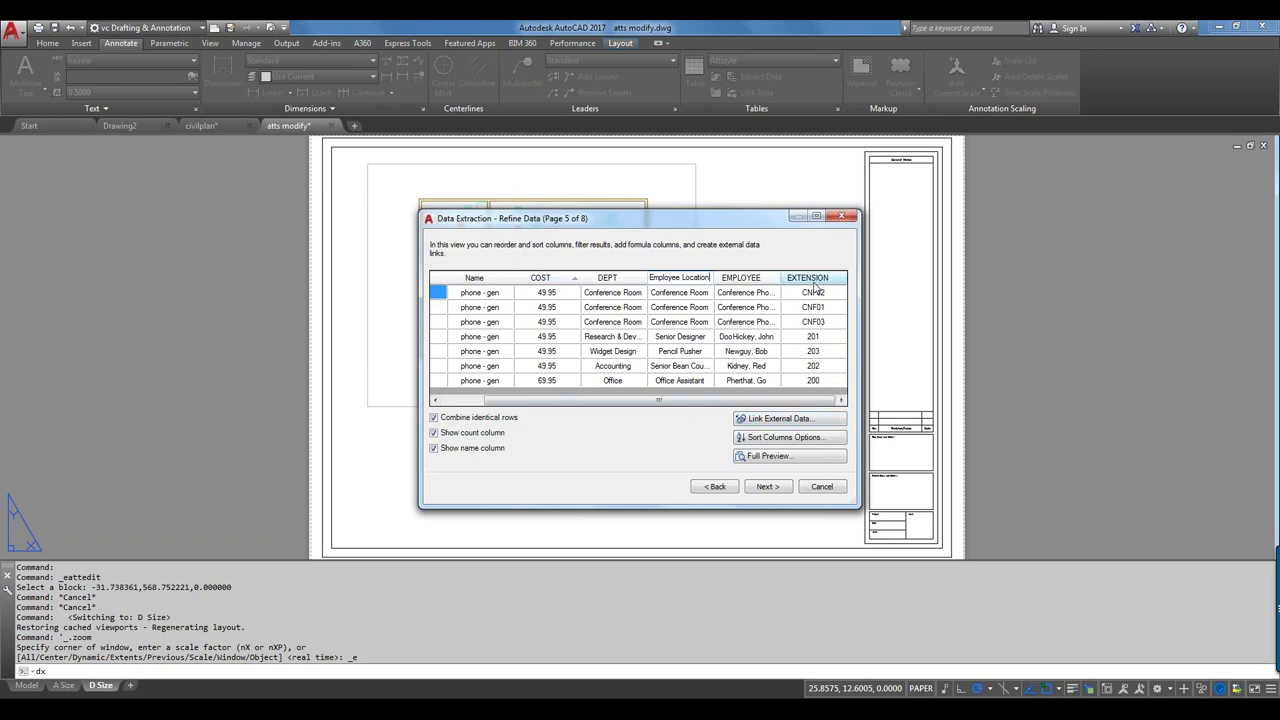
drag(609, 401, 566, 401)
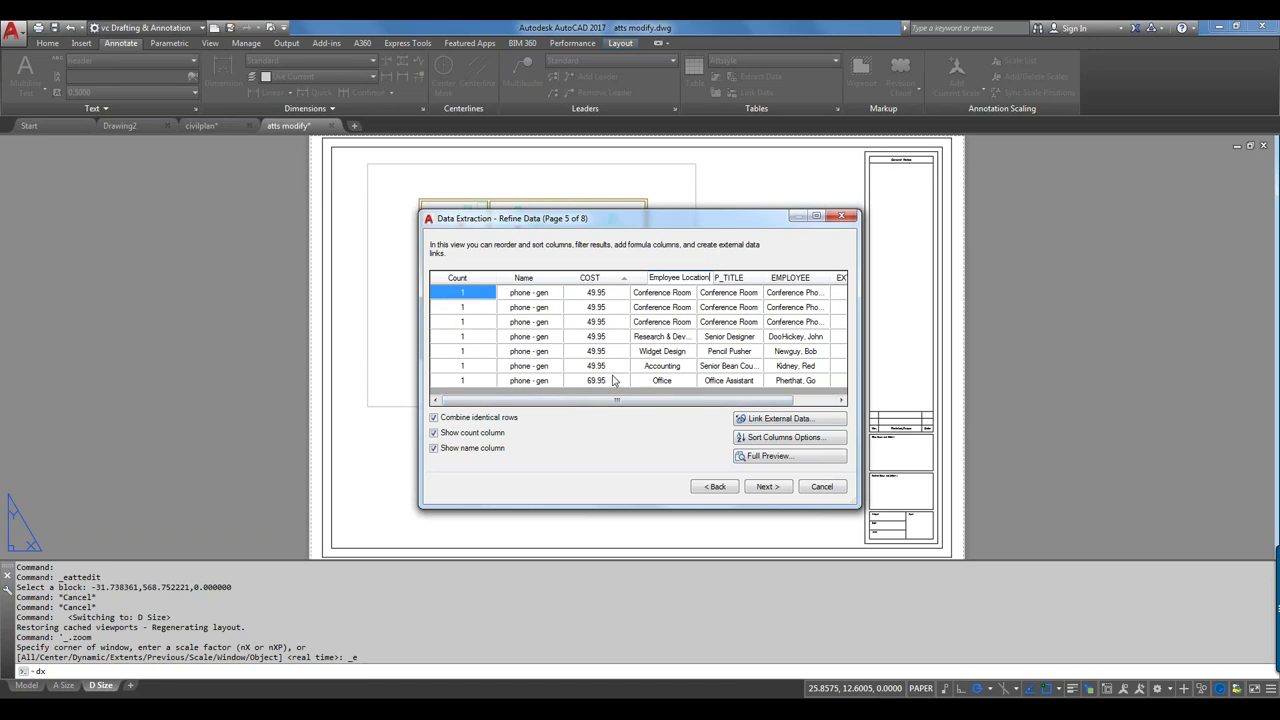
right_click(453, 281)
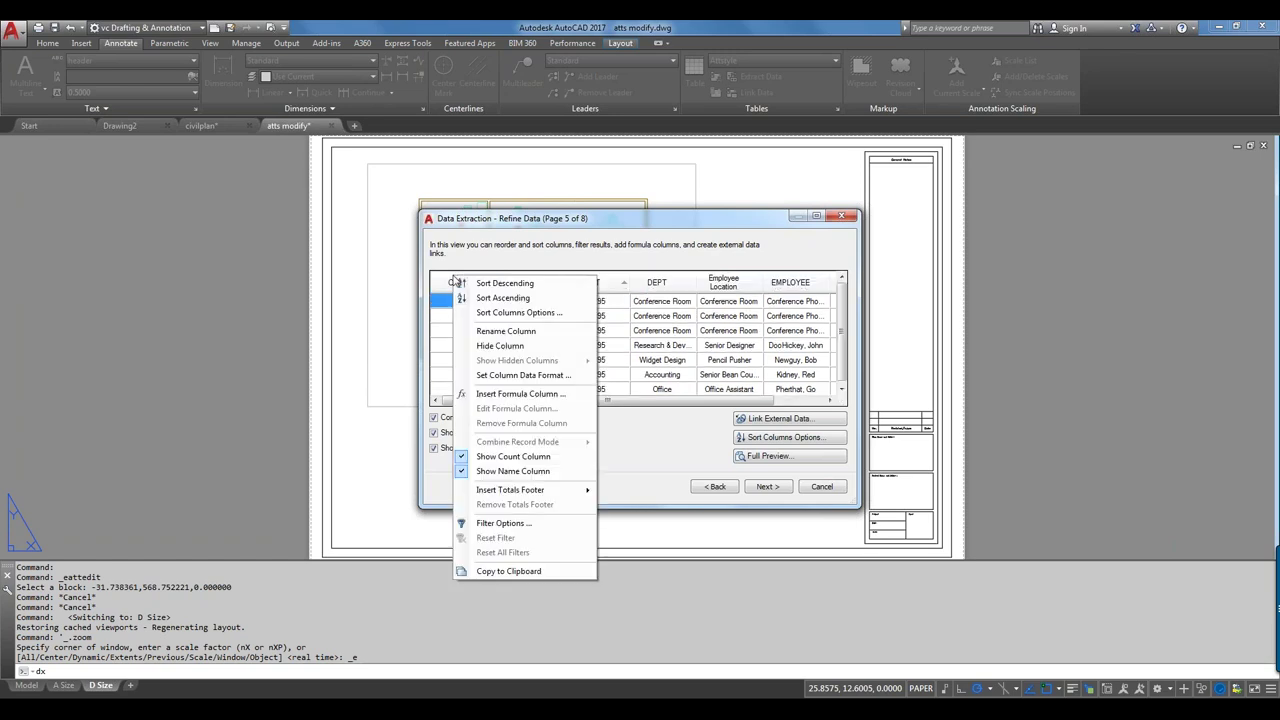
click(450, 357)
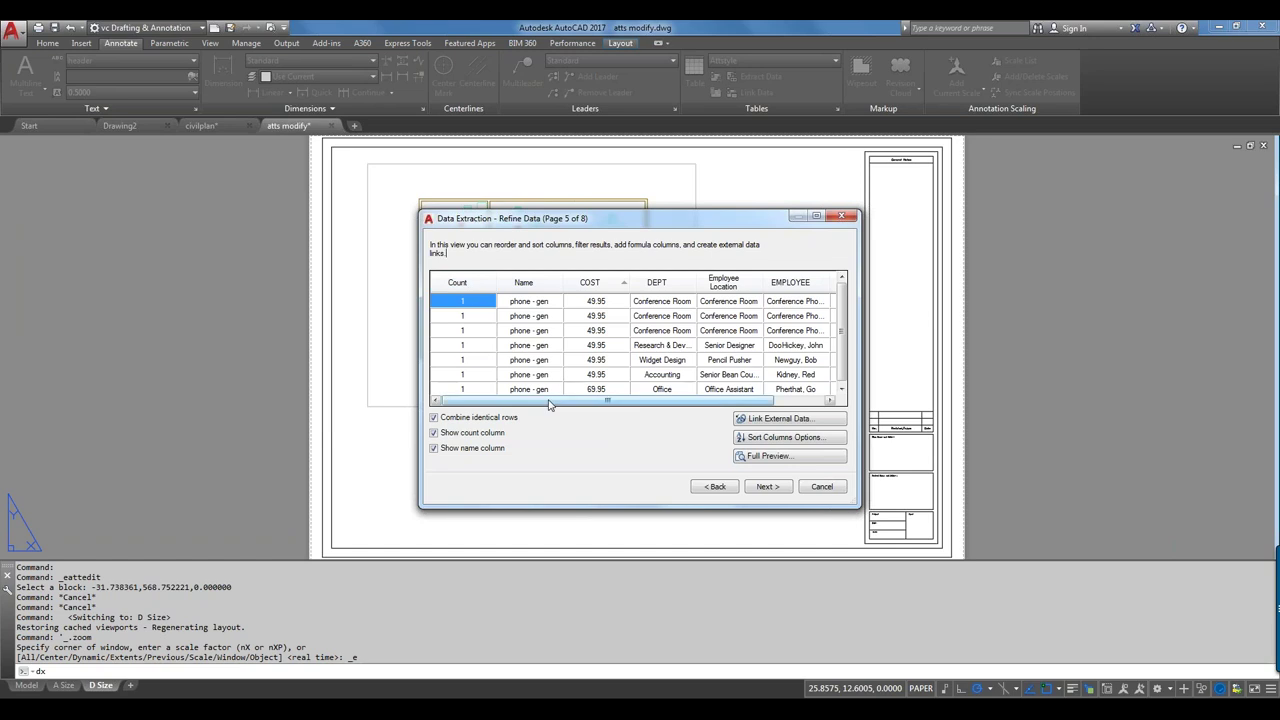
scroll(480, 386, down, 1)
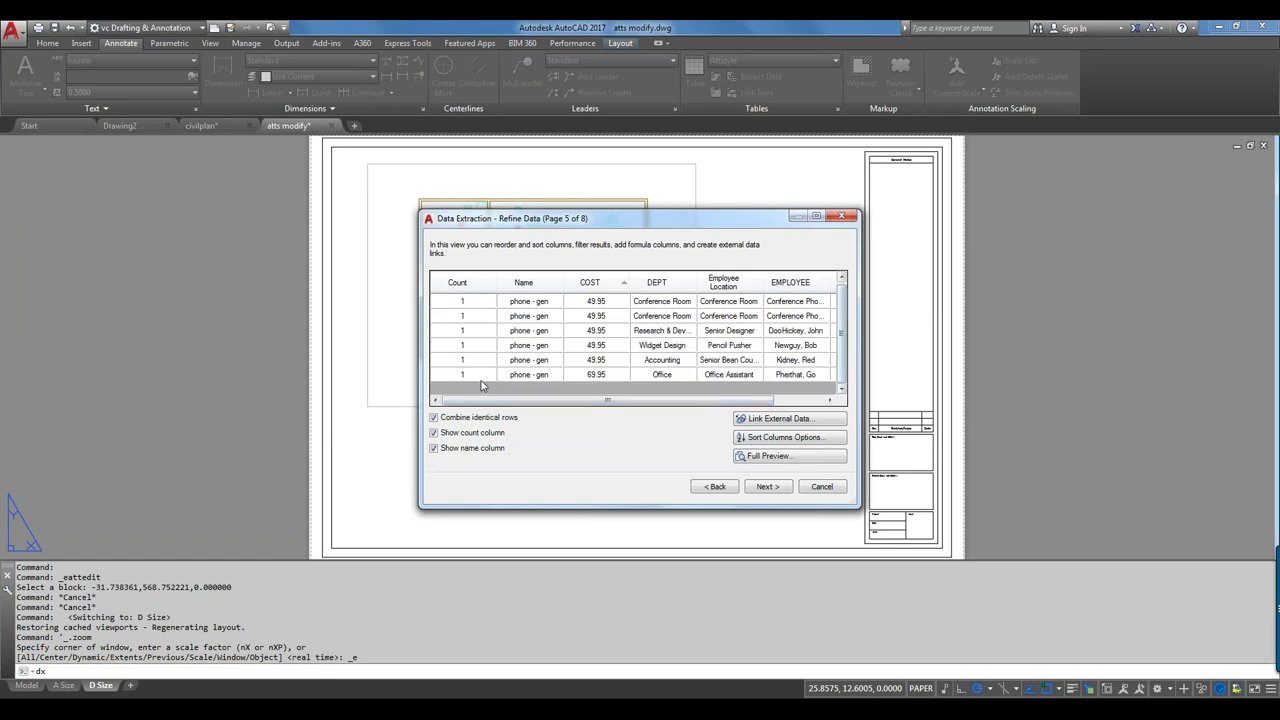
- Check the full preview, hide the Count column, and continue to Choose Output
click(767, 457)
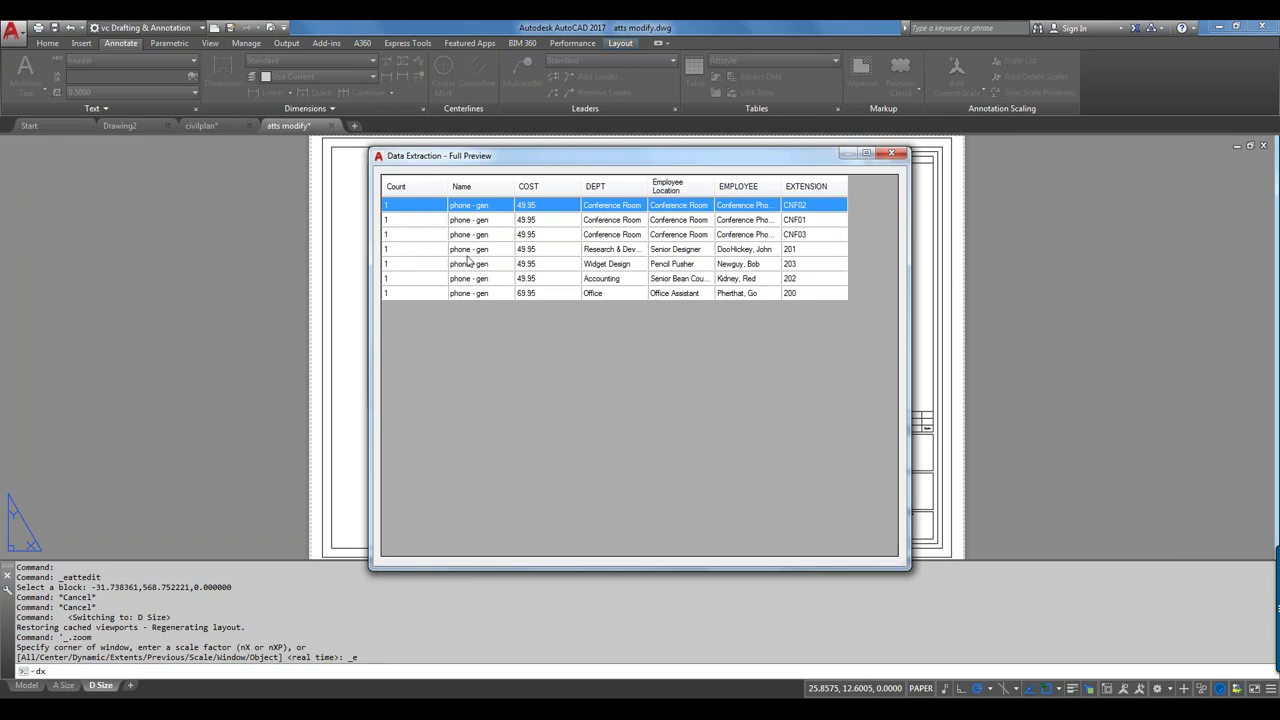
click(893, 154)
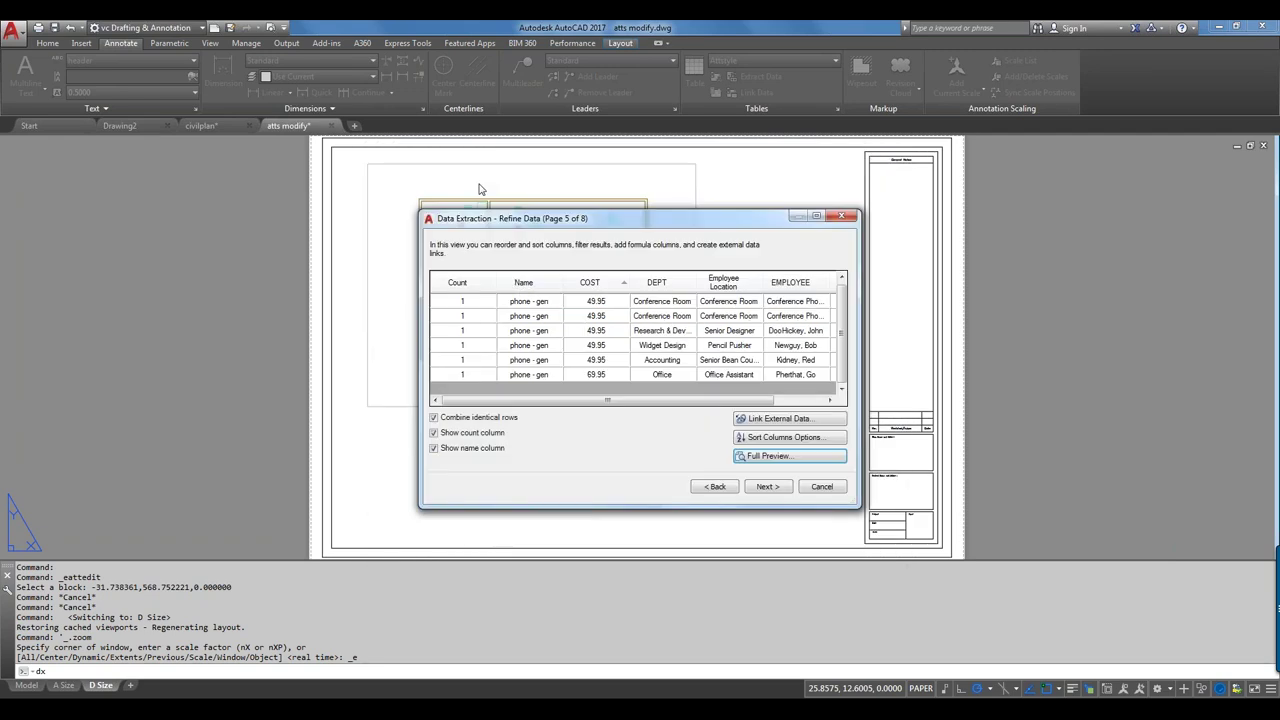
right_click(463, 285)
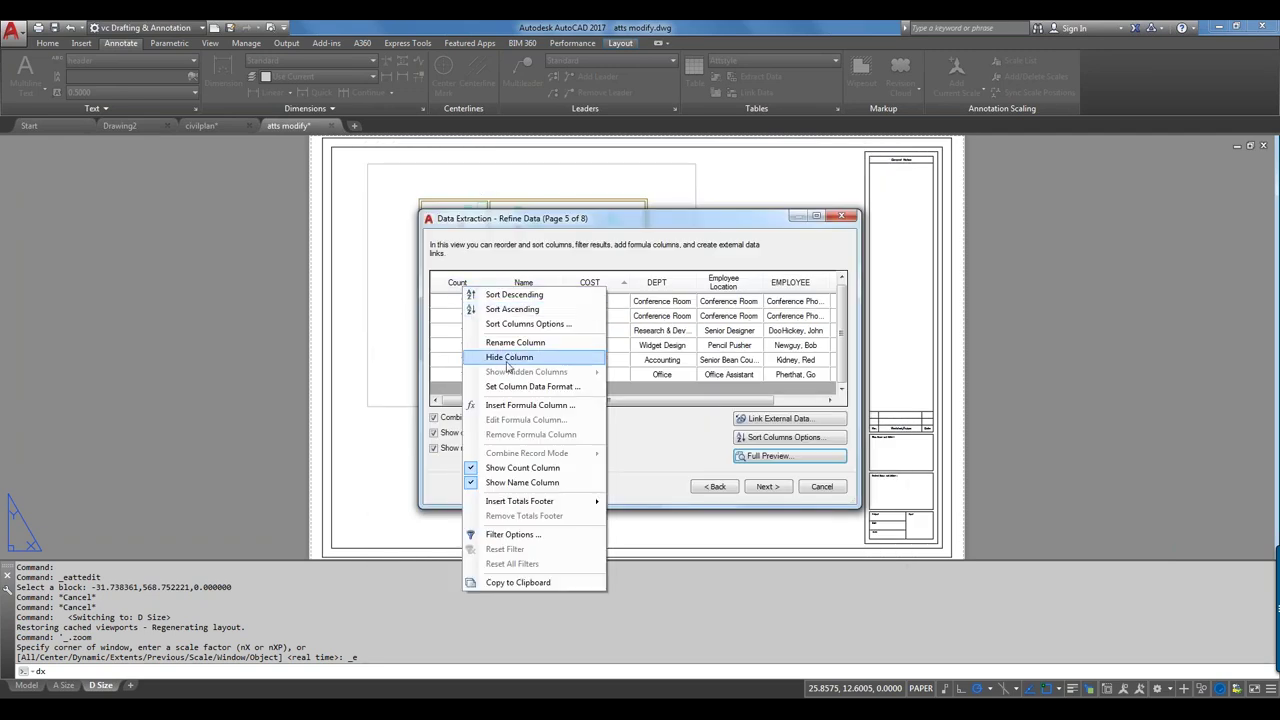
click(530, 364)
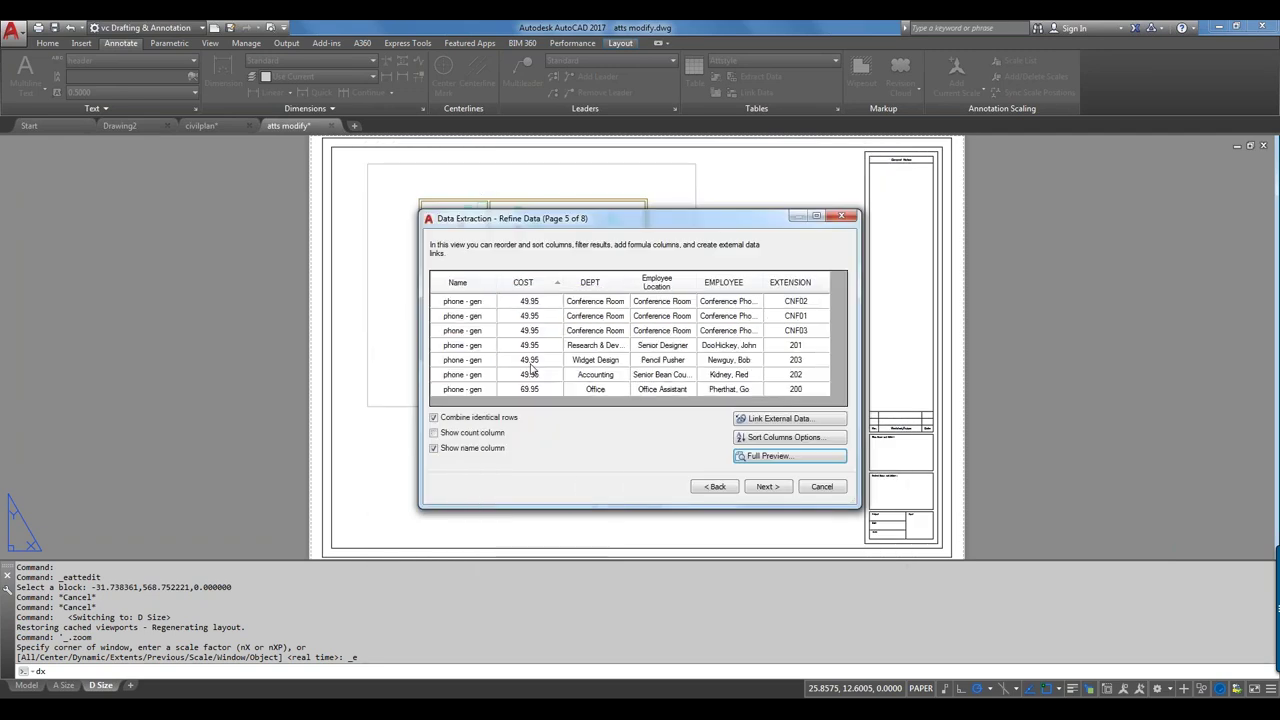
click(770, 489)
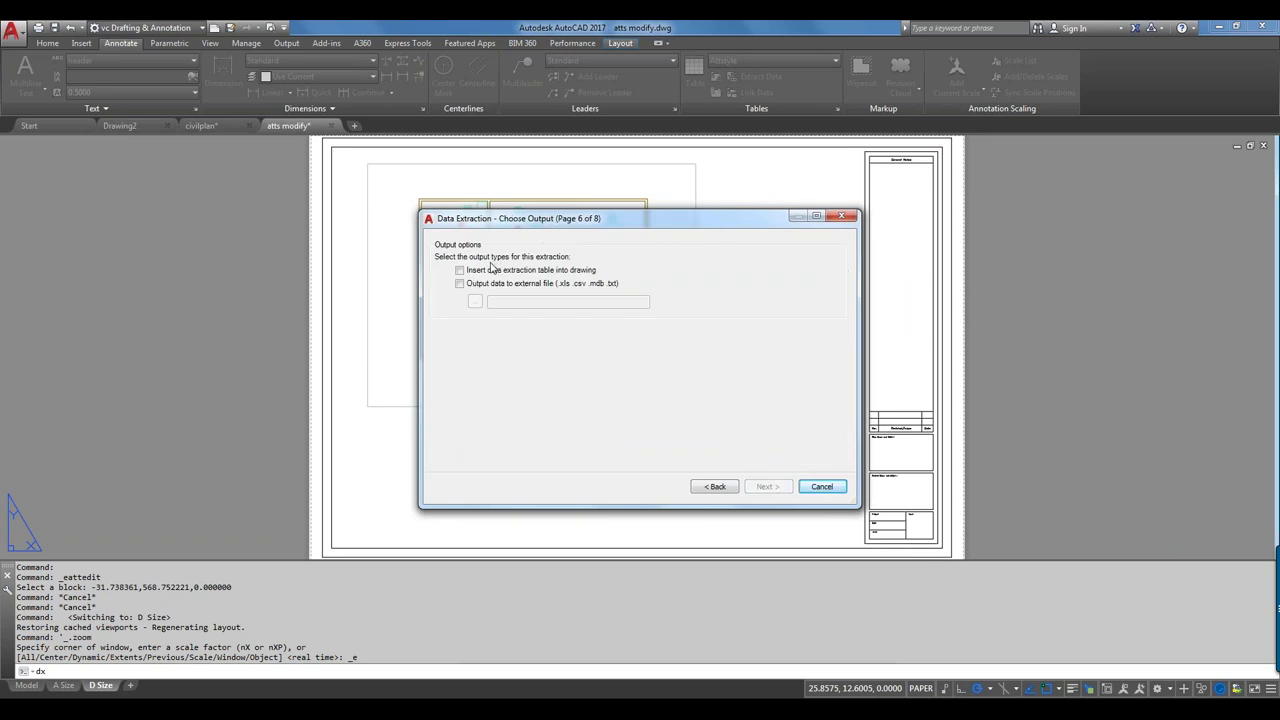
- Output both a data extraction table and an external file, atts modify.xls, saved in Demo Files
click(460, 270)
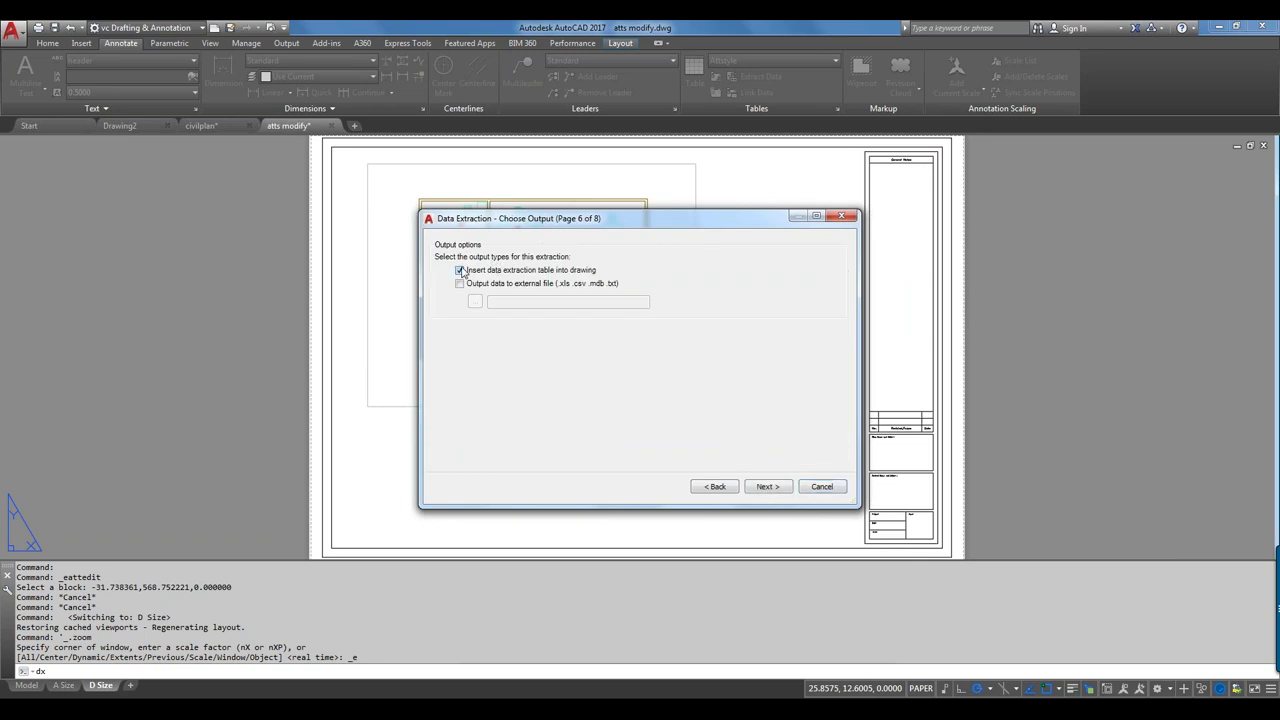
click(460, 284)
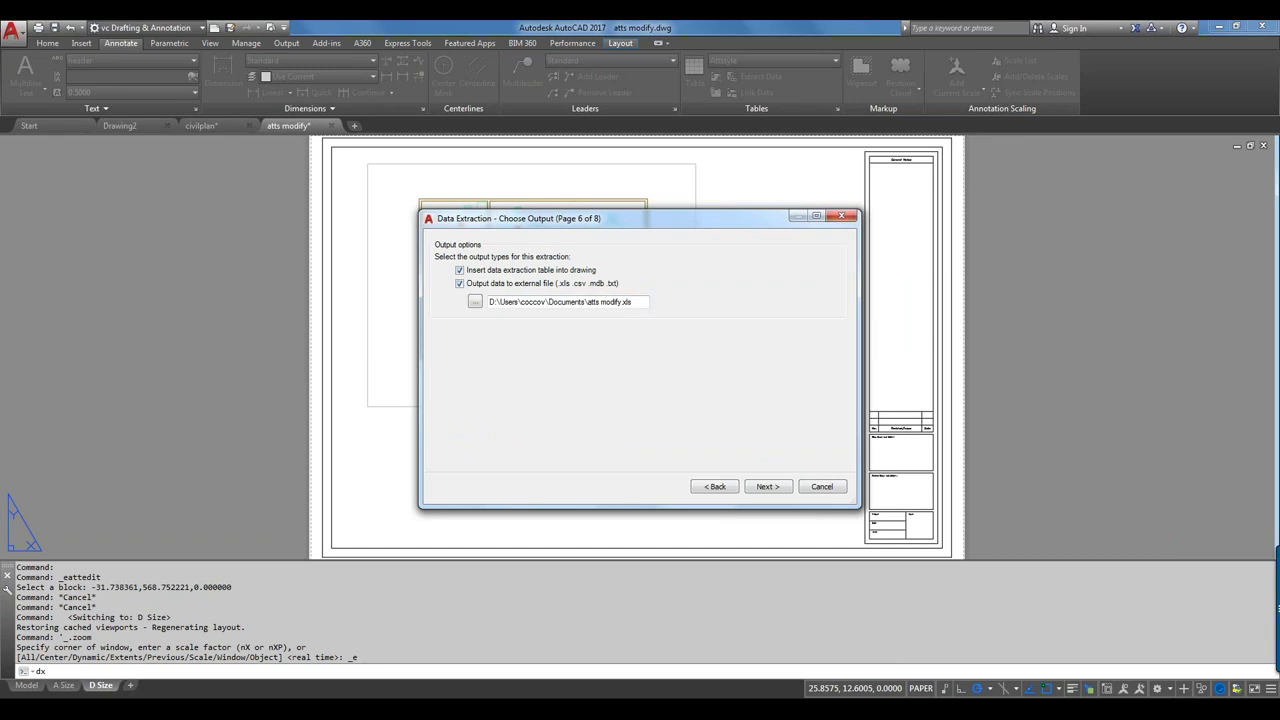
click(476, 302)
click(466, 248)
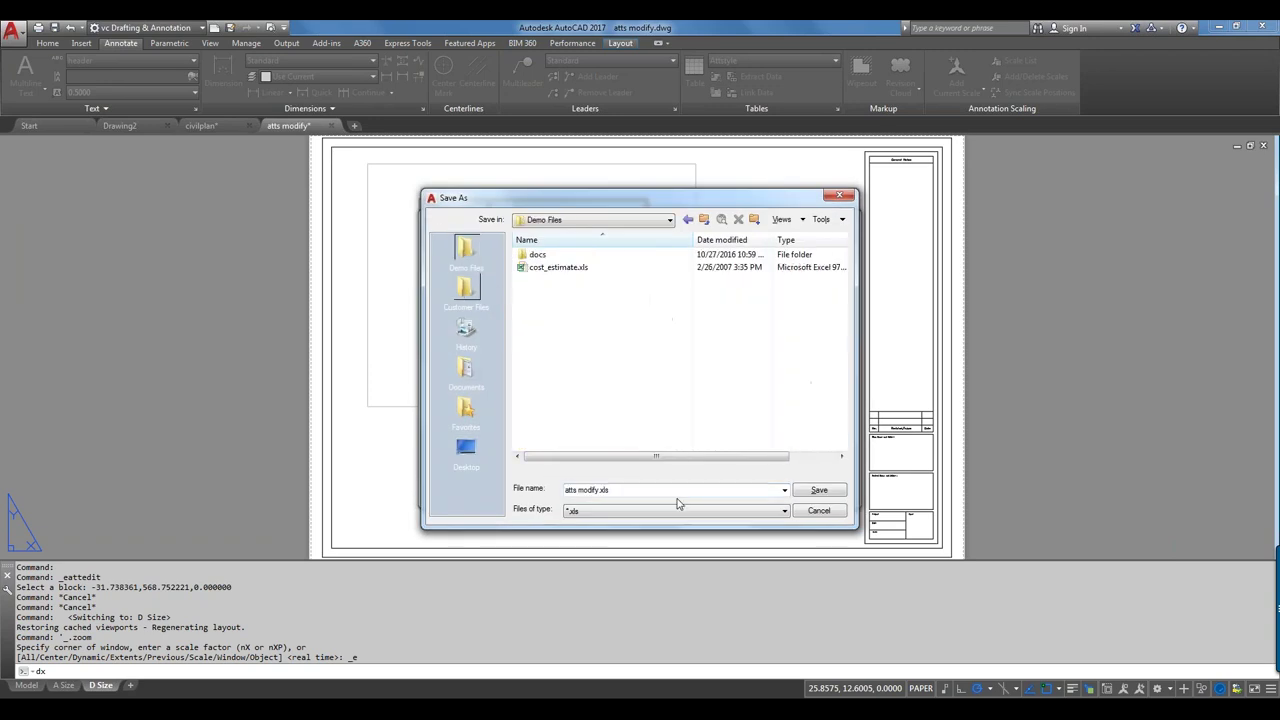
click(817, 492)
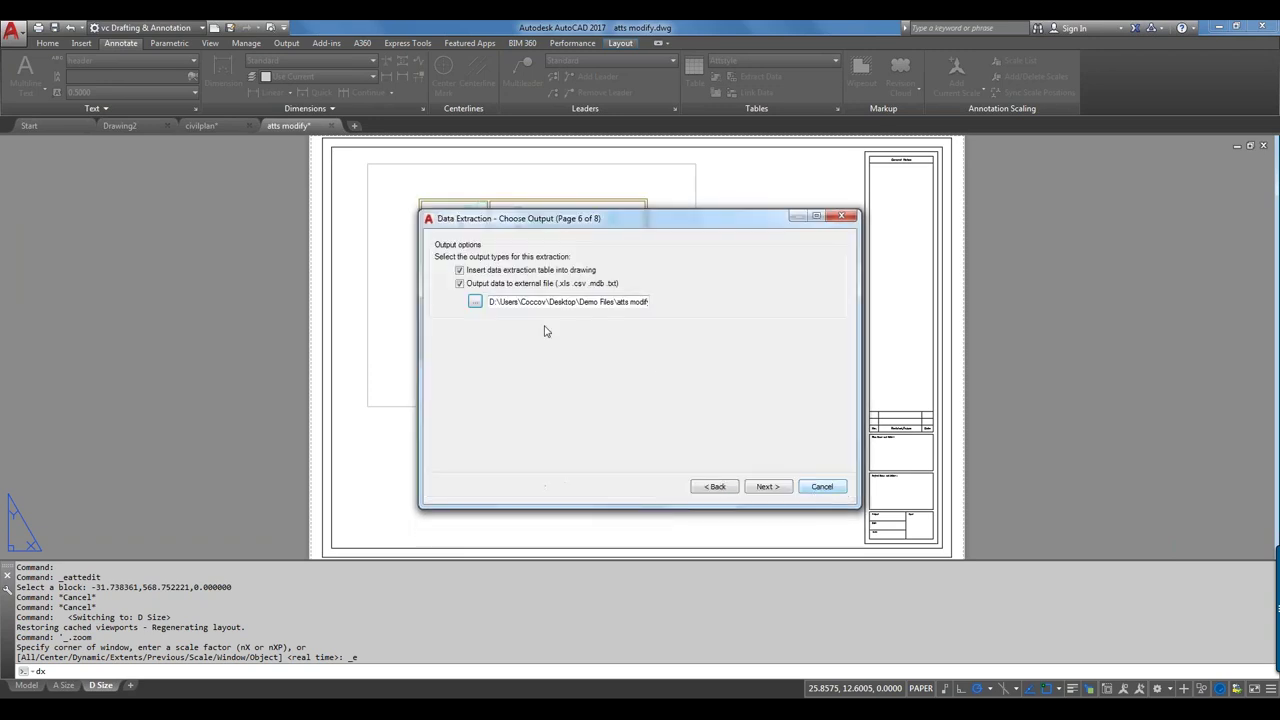
- Keep Attstyle as the style for the extracted table
click(765, 490)
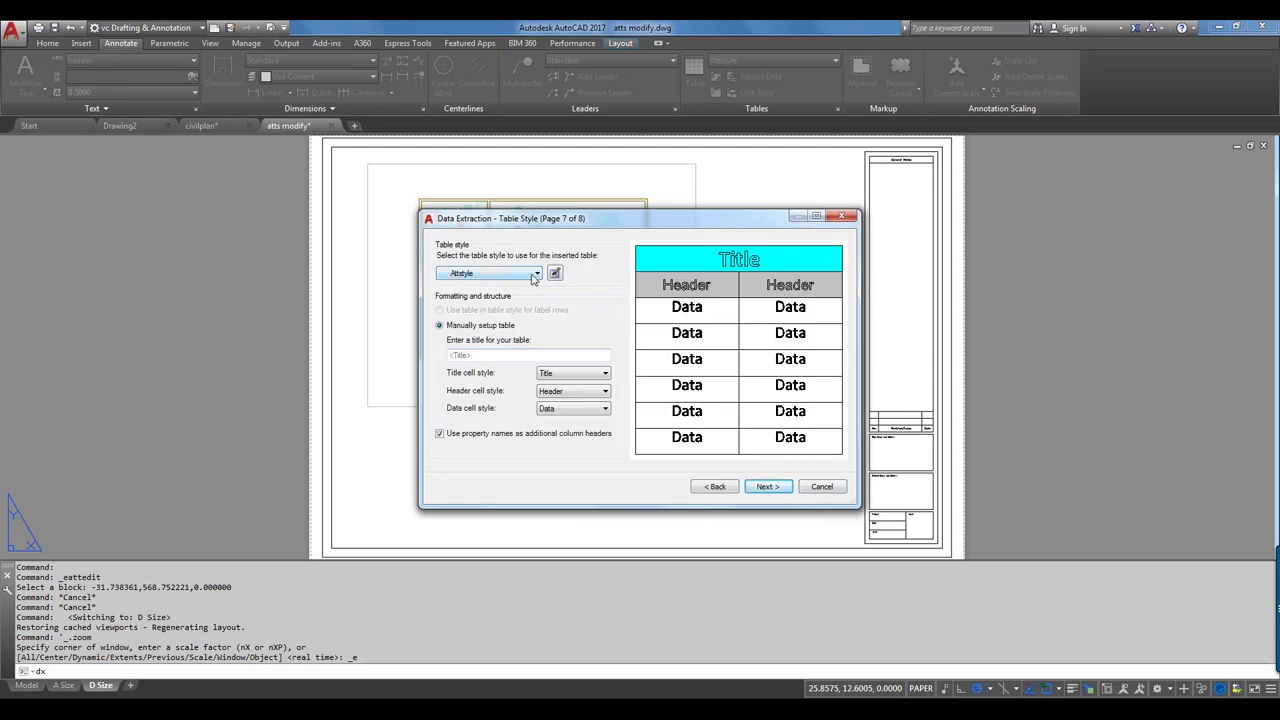
click(533, 276)
click(530, 287)
- Finish the extraction and place the phone table below the floor plan in the D Size layout
click(767, 487)
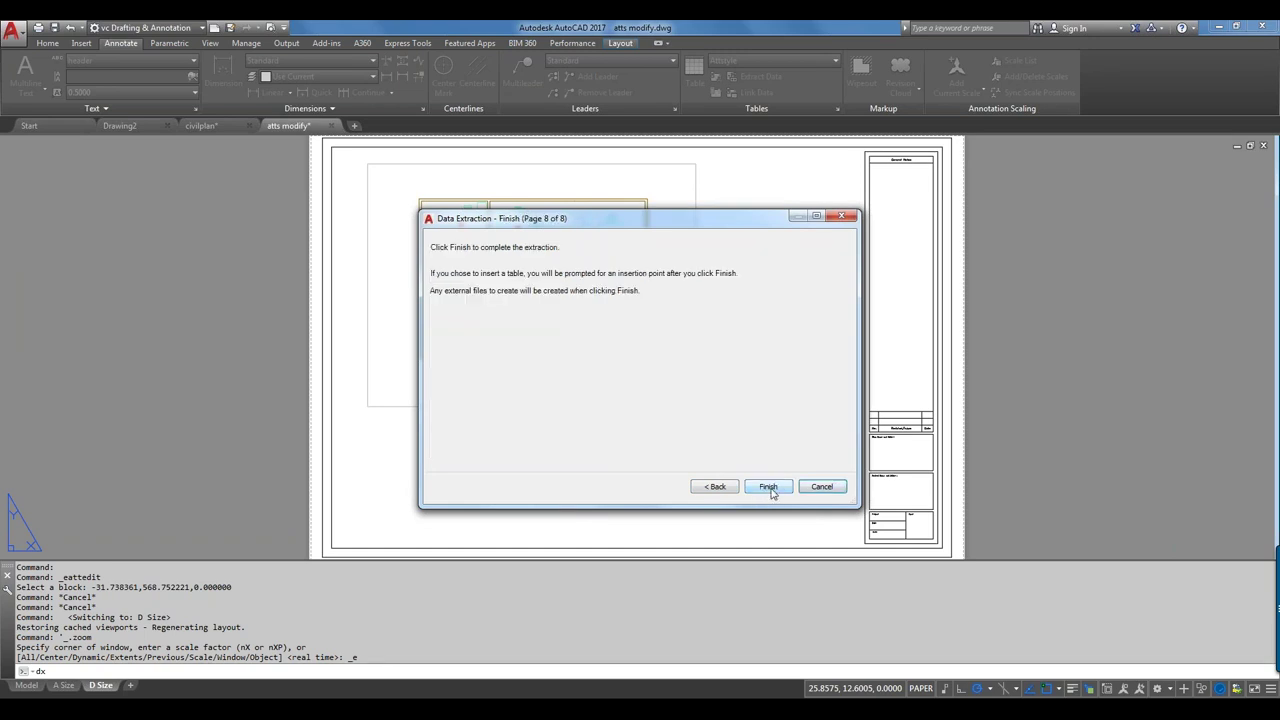
click(769, 488)
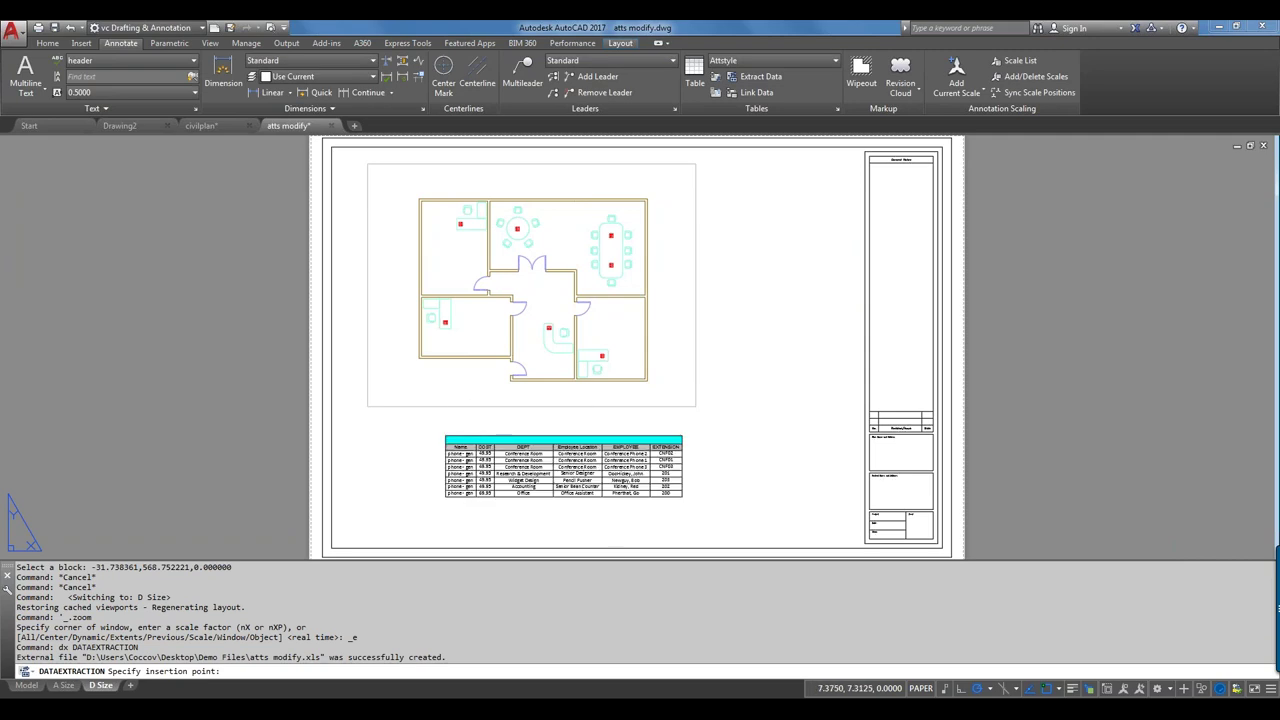
click(445, 437)
scroll(550, 462, up, 4)
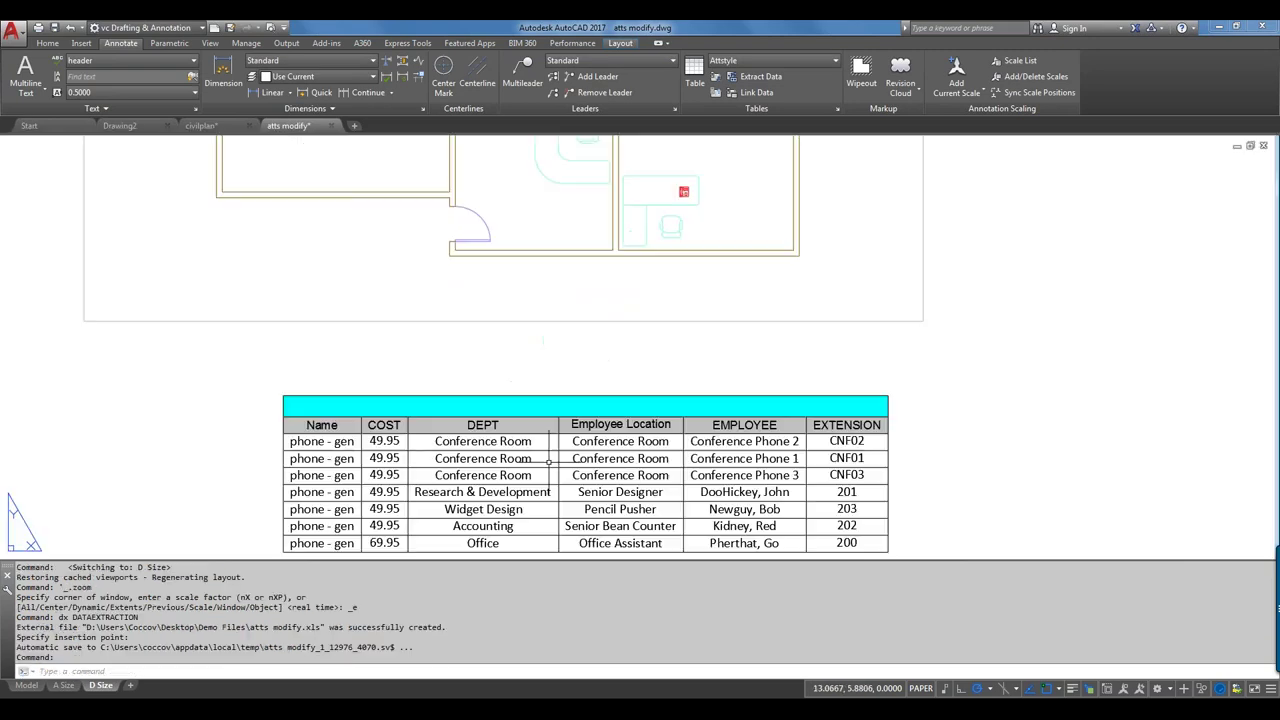
scroll(549, 462, up, 4)
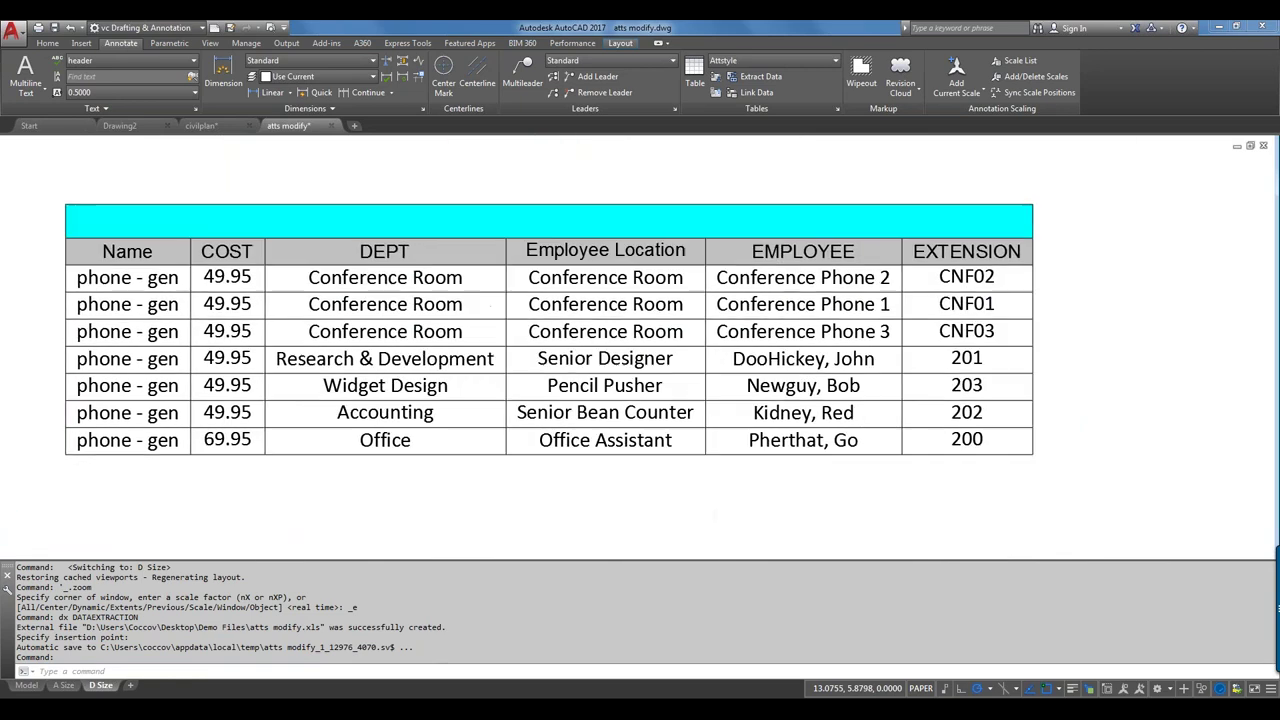
scroll(505, 325, up, 1)
scroll(525, 337, down, 1)
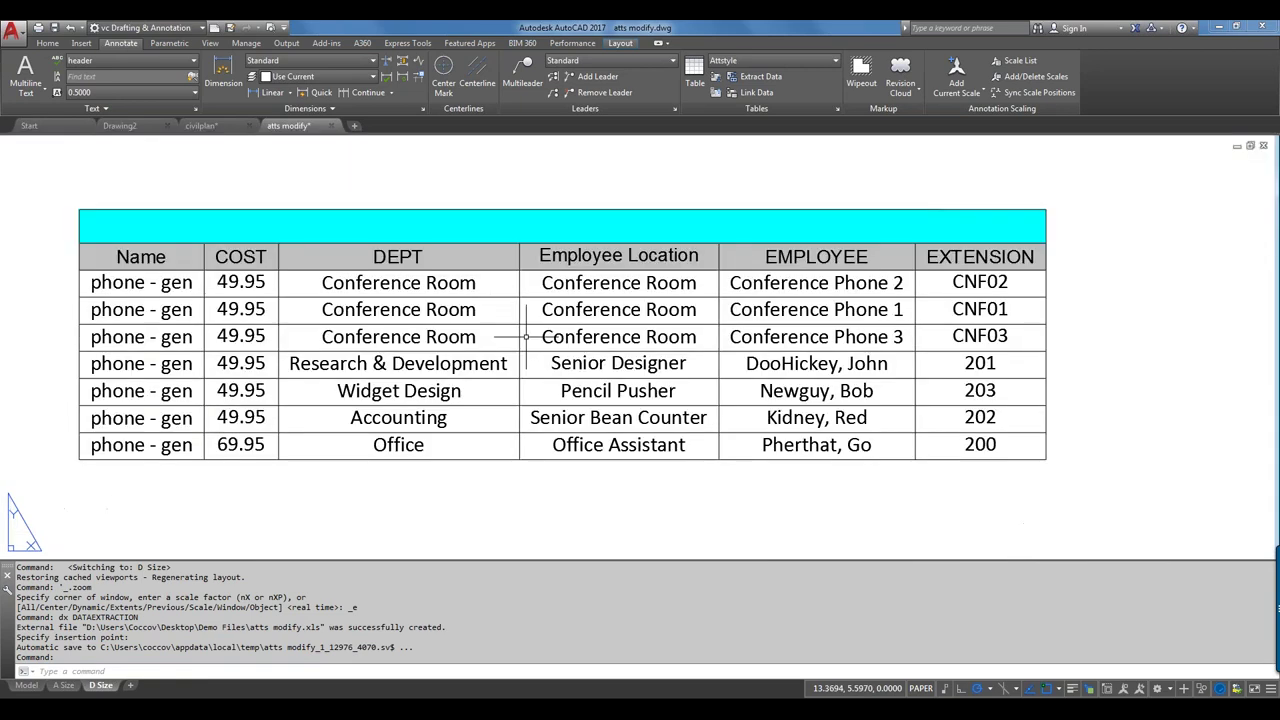
click(640, 436)
key(Escape)
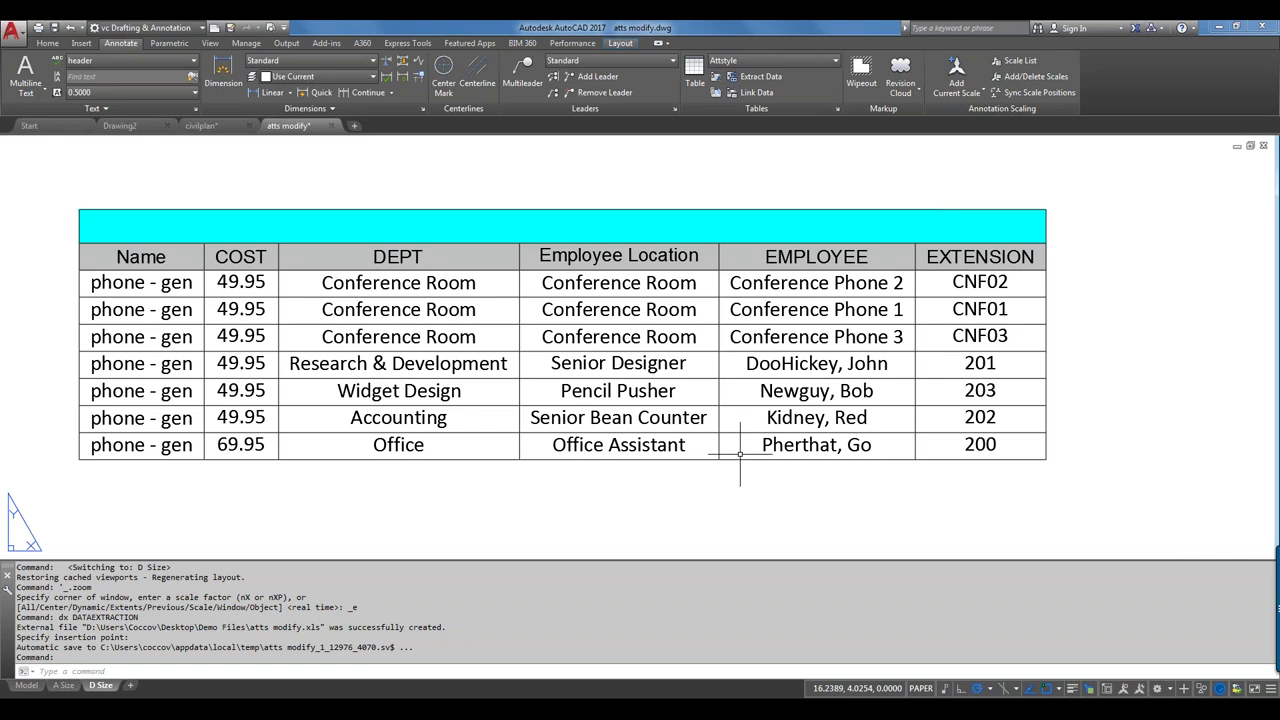
- Switch to Directory Opus and back out of the webinar folders to Customer Files
key(alt+Tab)
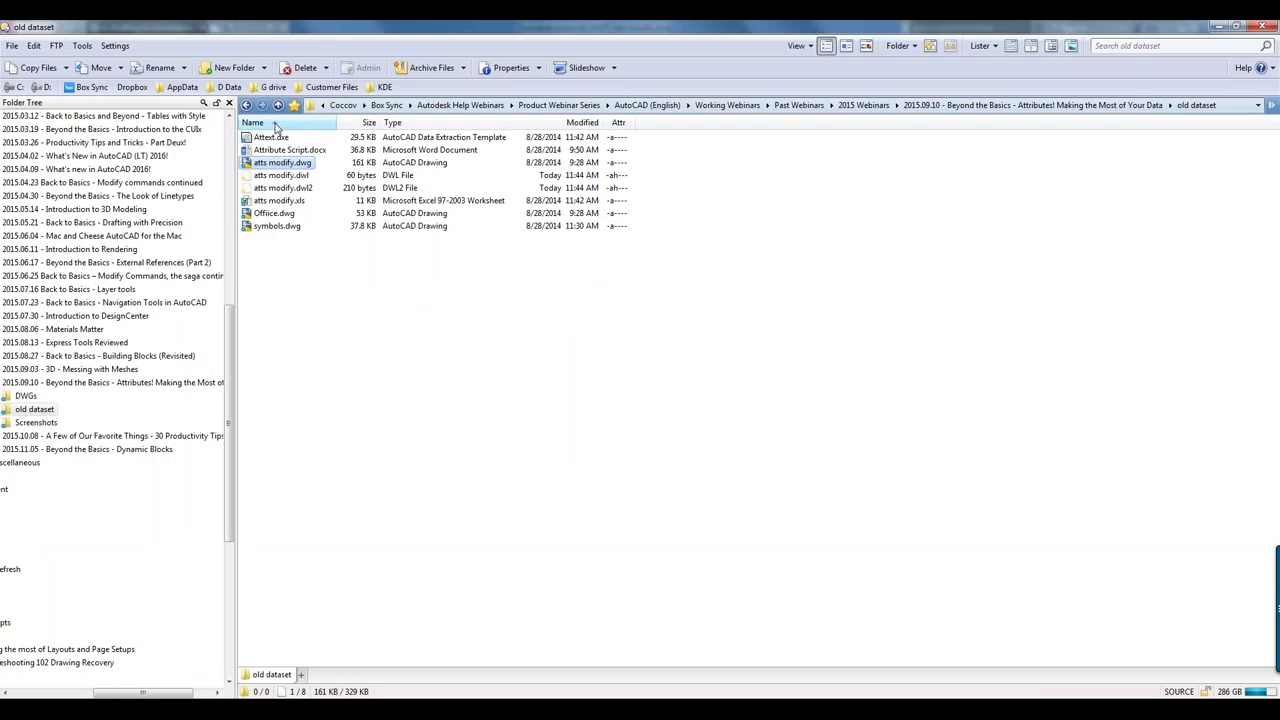
key(alt+Left)
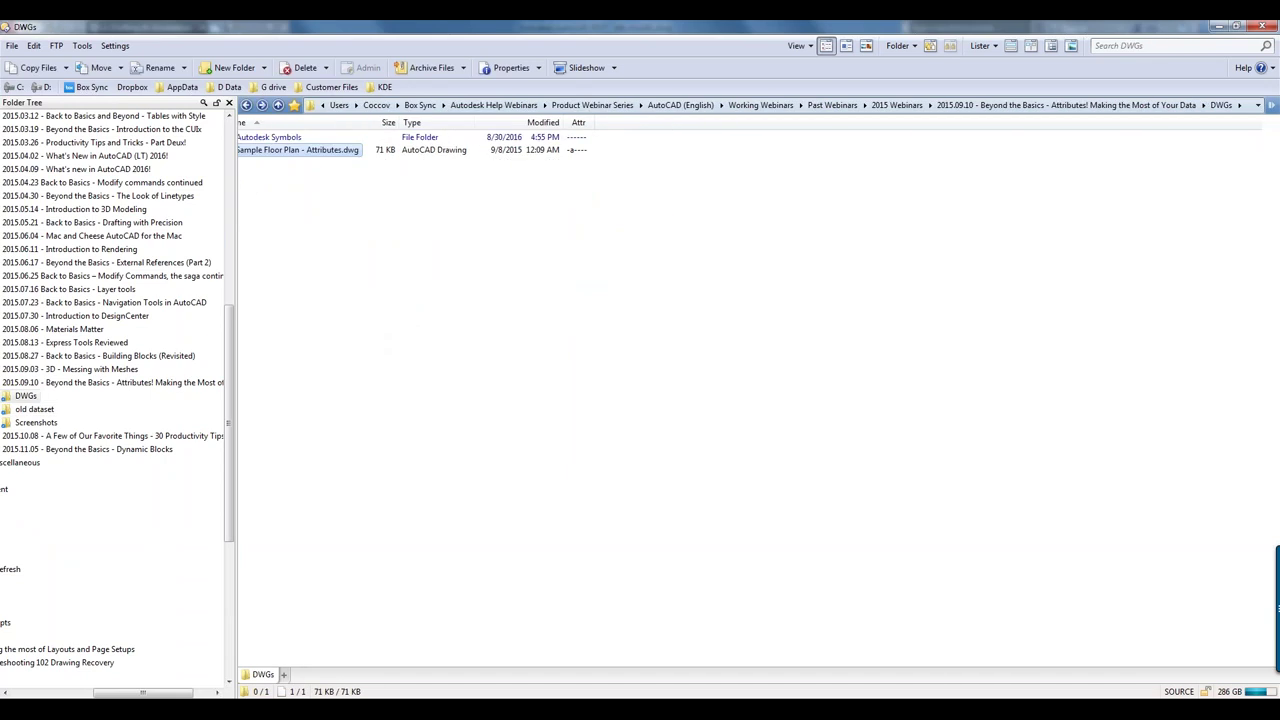
key(BackSpace)
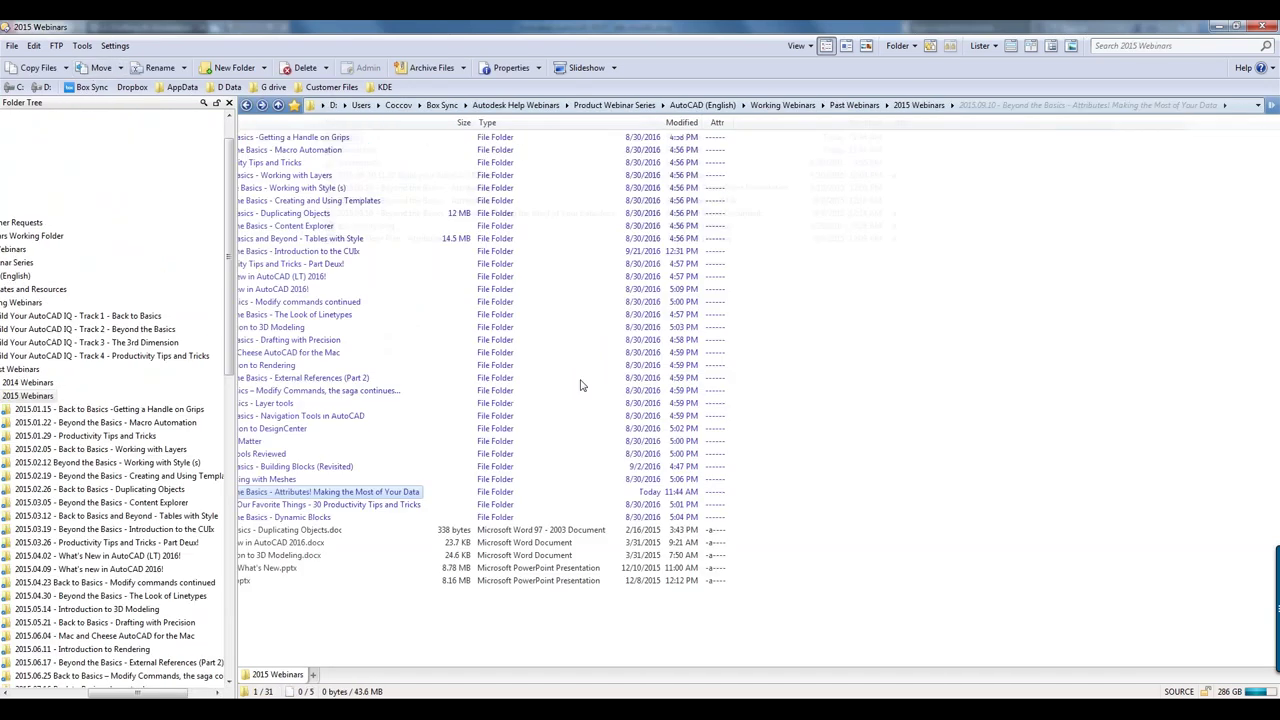
key(BackSpace)
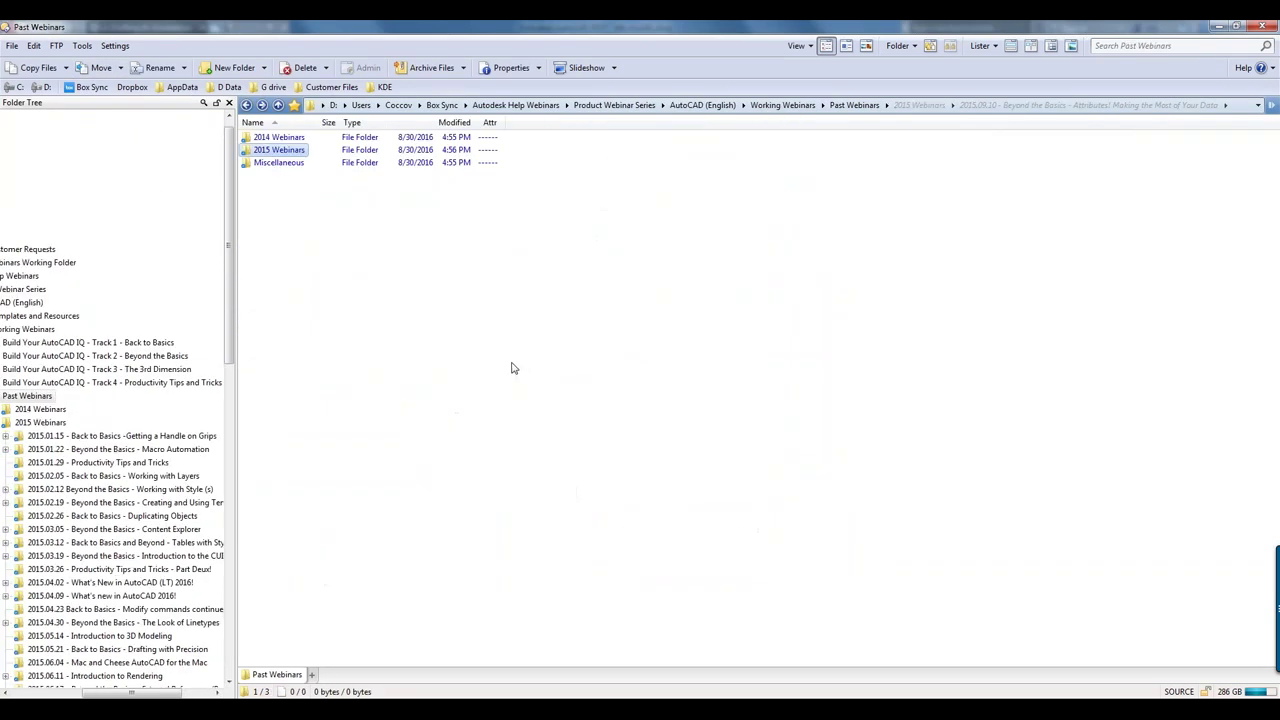
key(alt+Left)
key(BackSpace)
key(BackSpace)
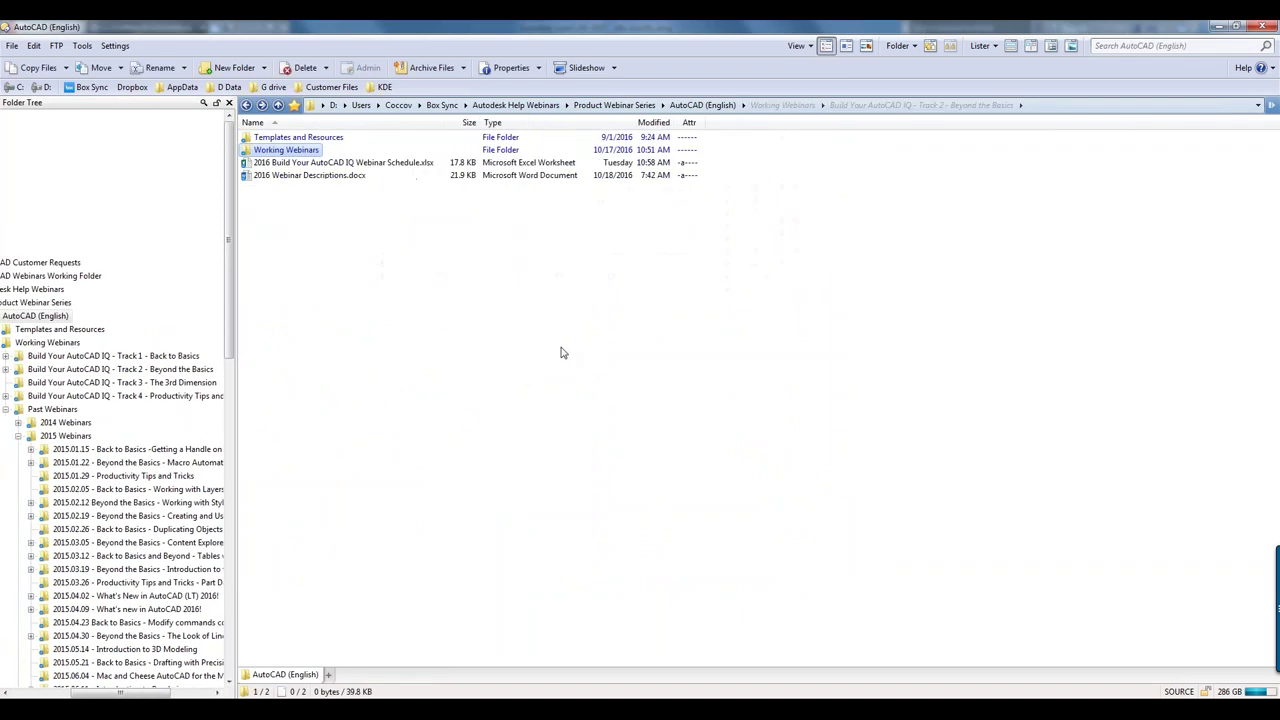
key(BackSpace)
key(alt+Left)
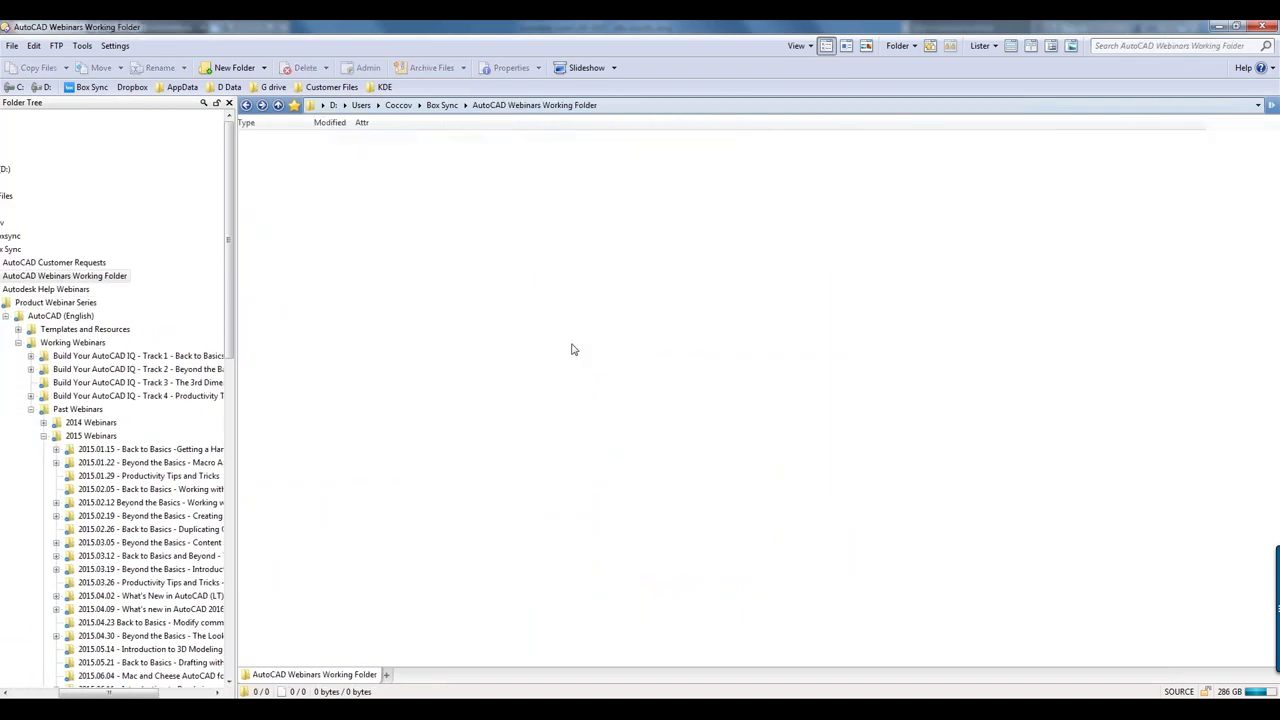
key(alt+Left)
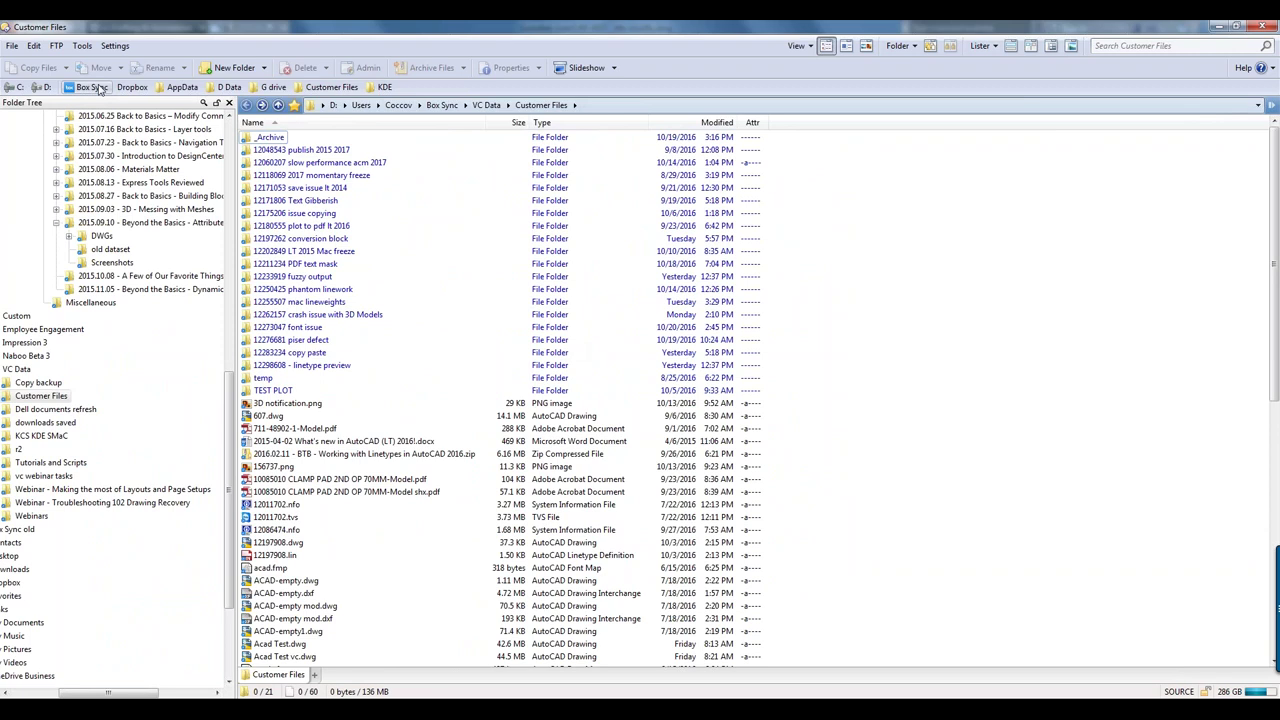
- Open the Desktop's Demo Files folder and select atts modify.xls
click(57, 478)
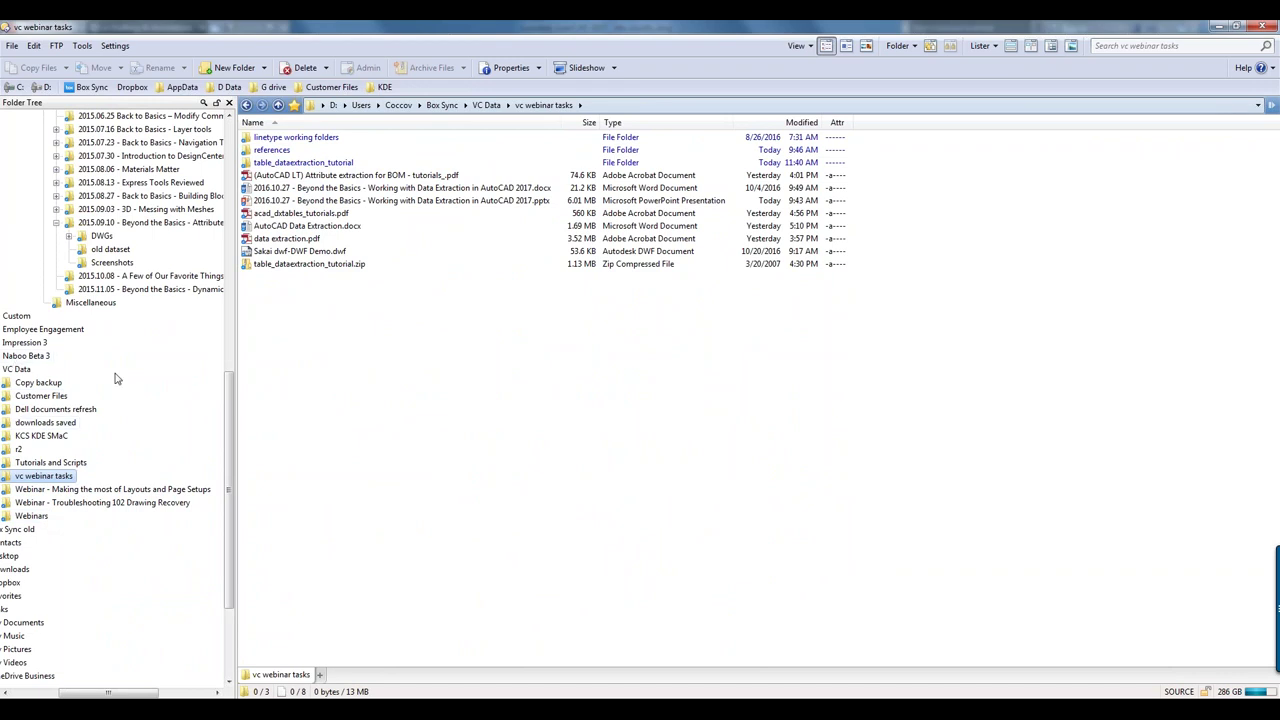
drag(231, 417, 231, 165)
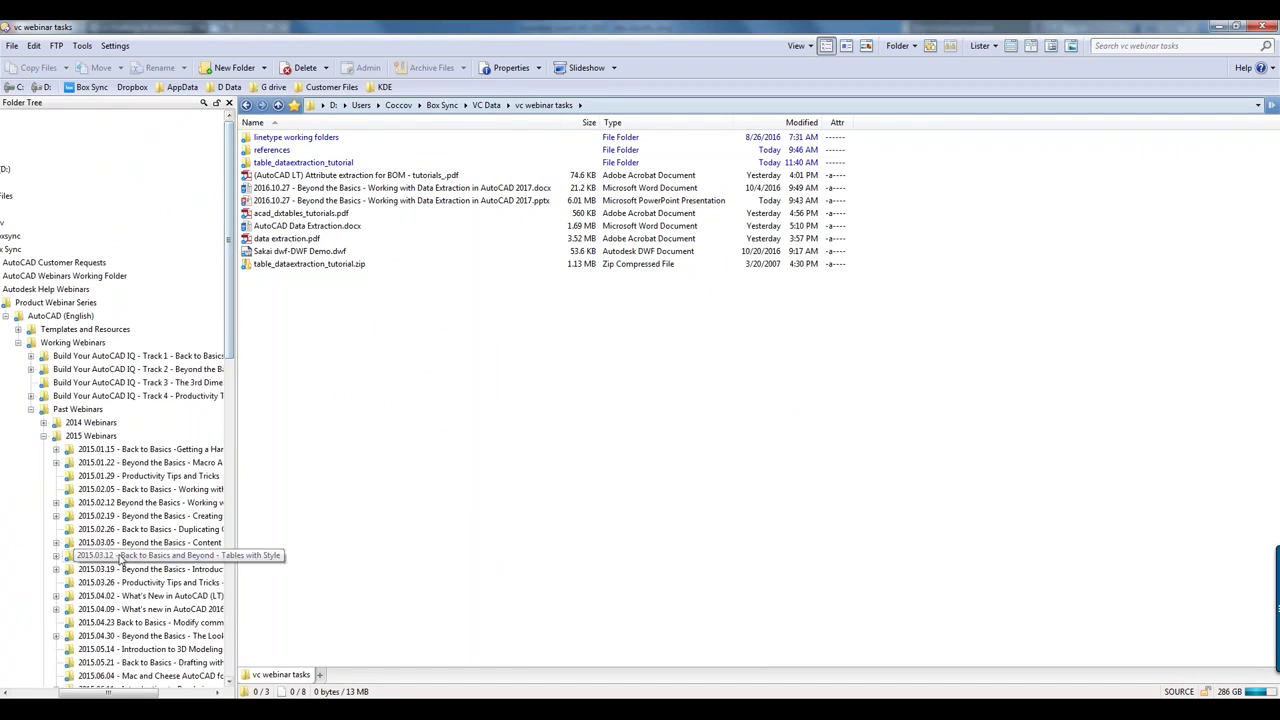
drag(97, 692, 20, 692)
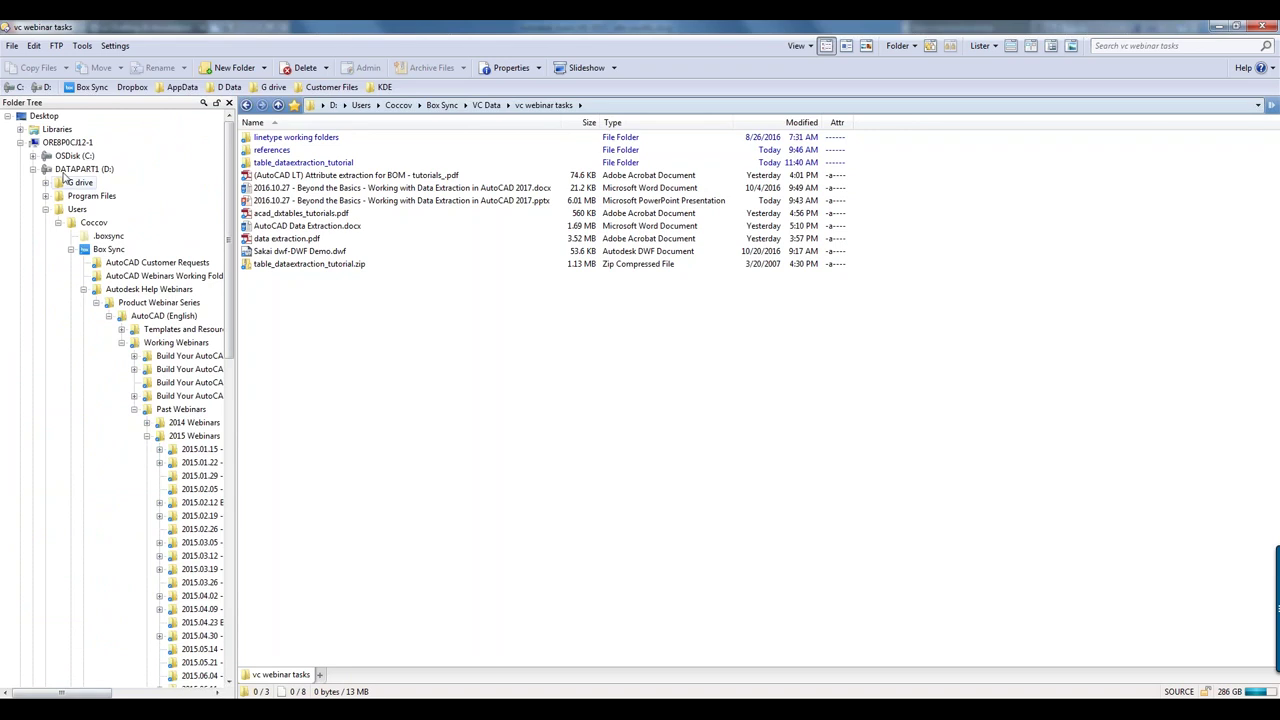
click(43, 116)
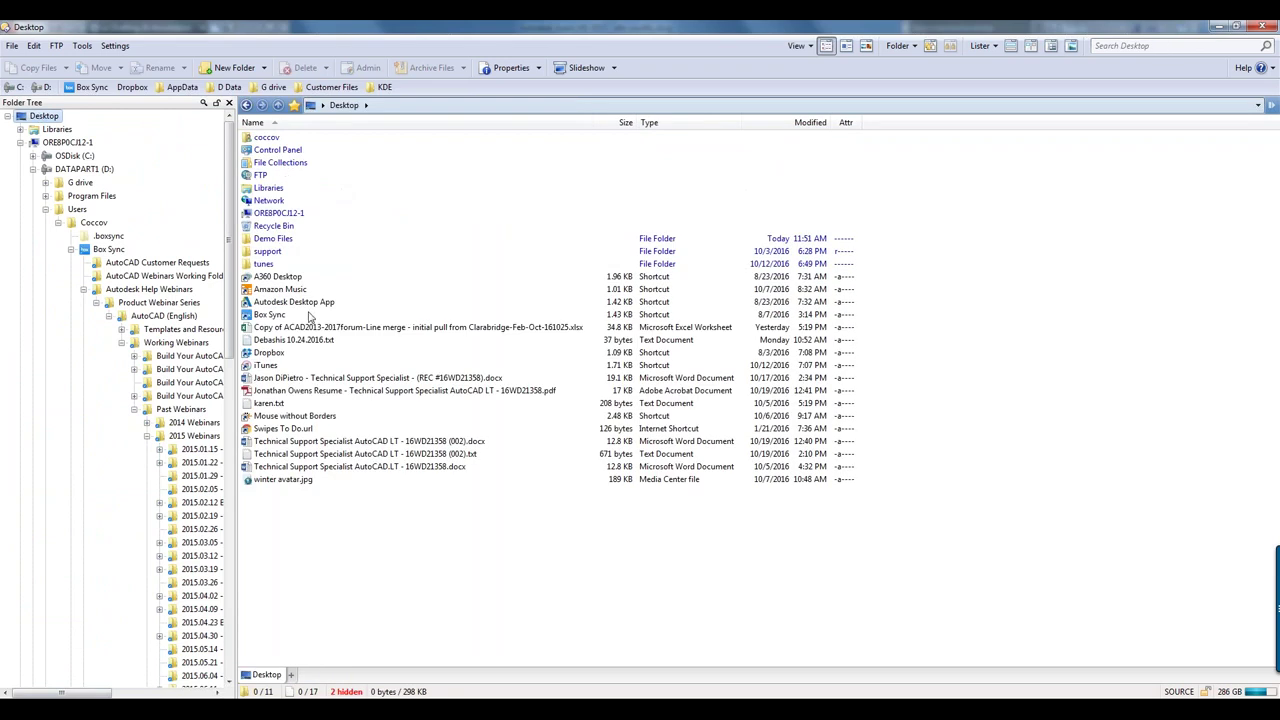
double_click(272, 239)
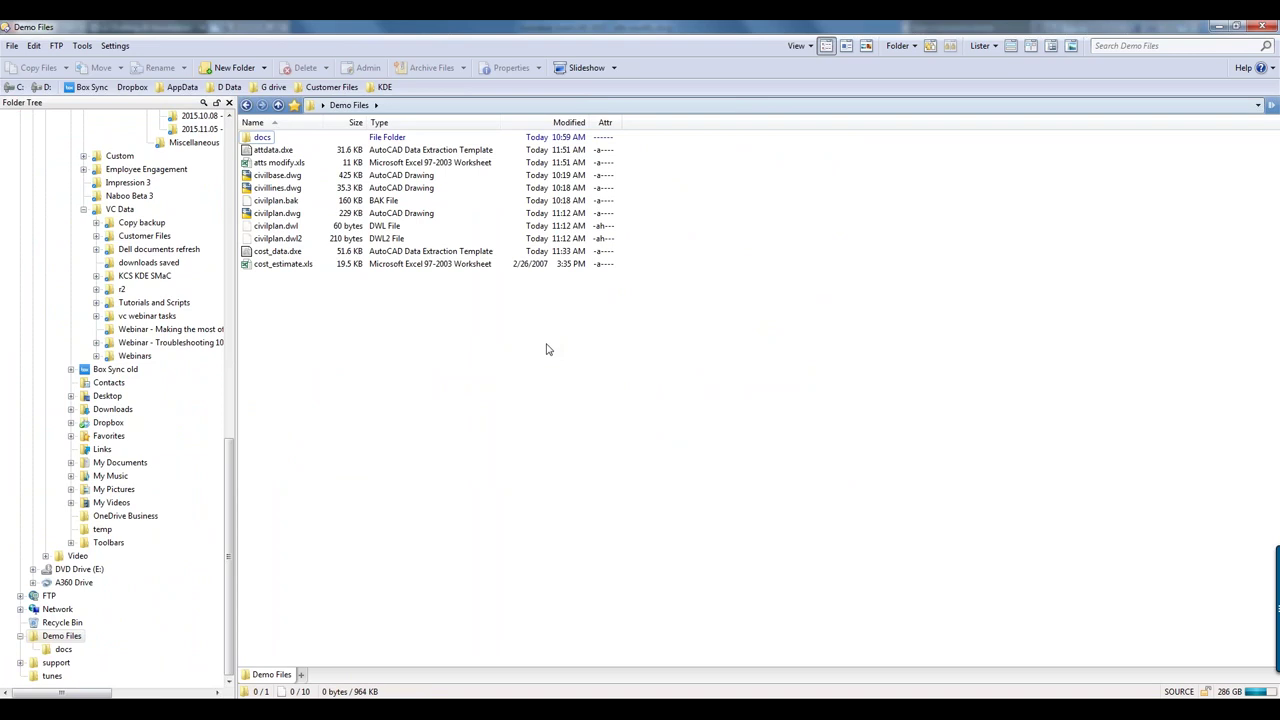
mouse_move(283, 174)
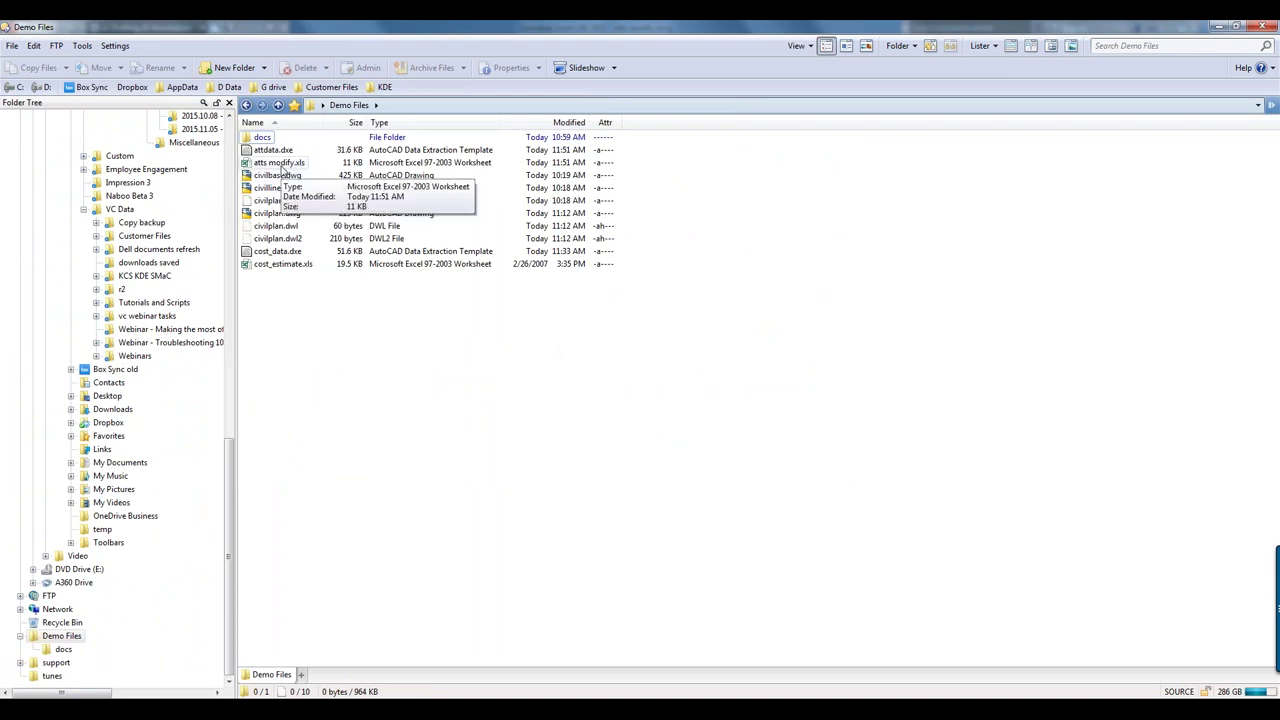
click(282, 169)
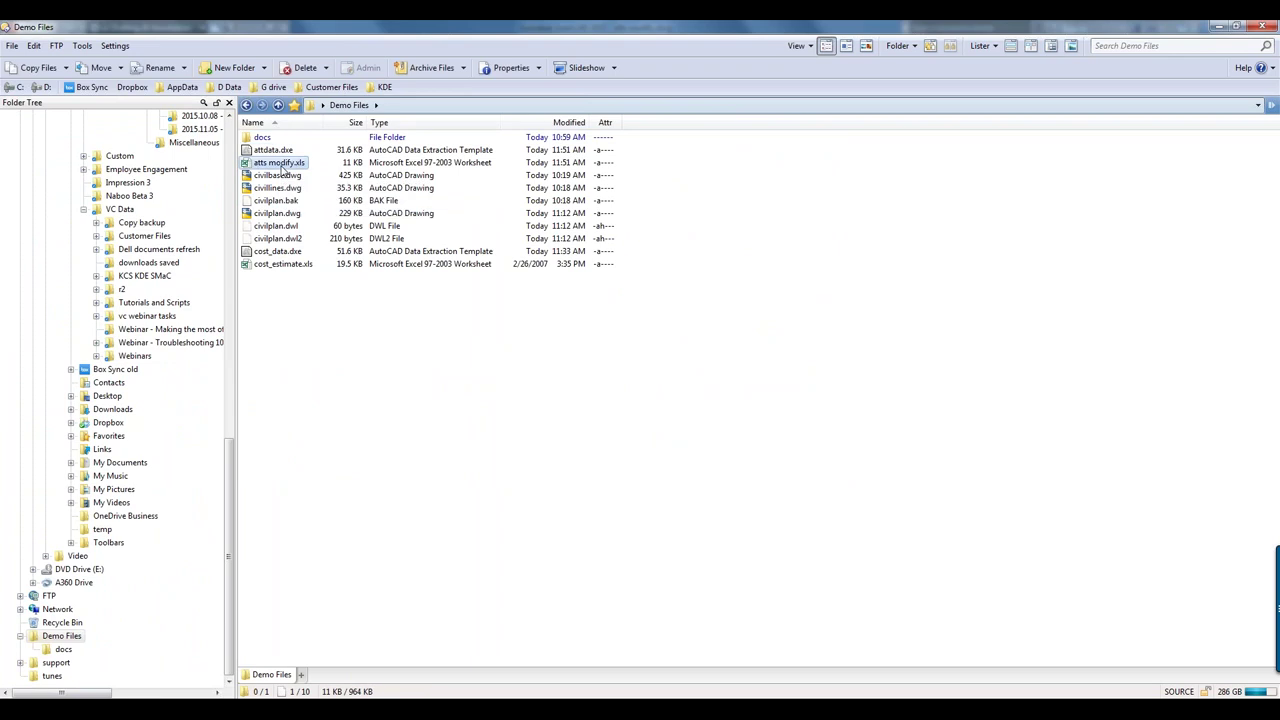
- Open atts modify.xls, change cell B7 from 49.95 to 79.95, and close Excel
double_click(283, 163)
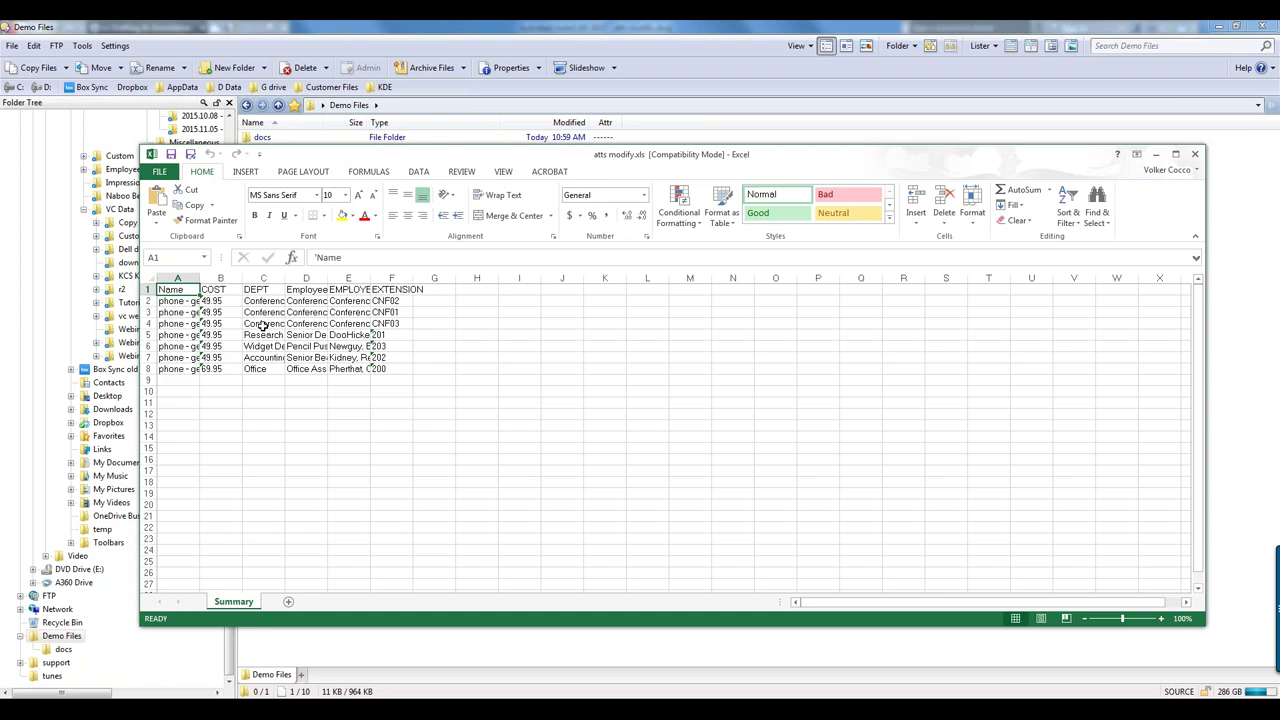
ctrl+scroll(263, 325, up, 6)
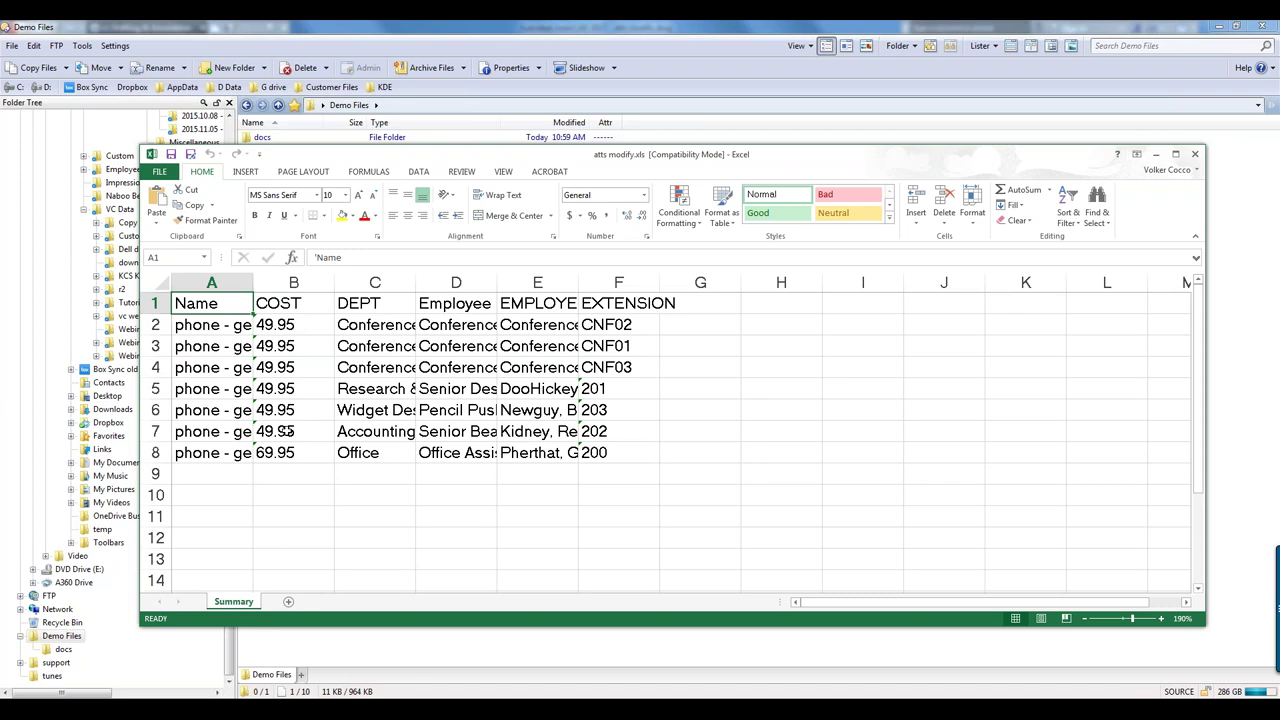
click(285, 431)
double_click(262, 431)
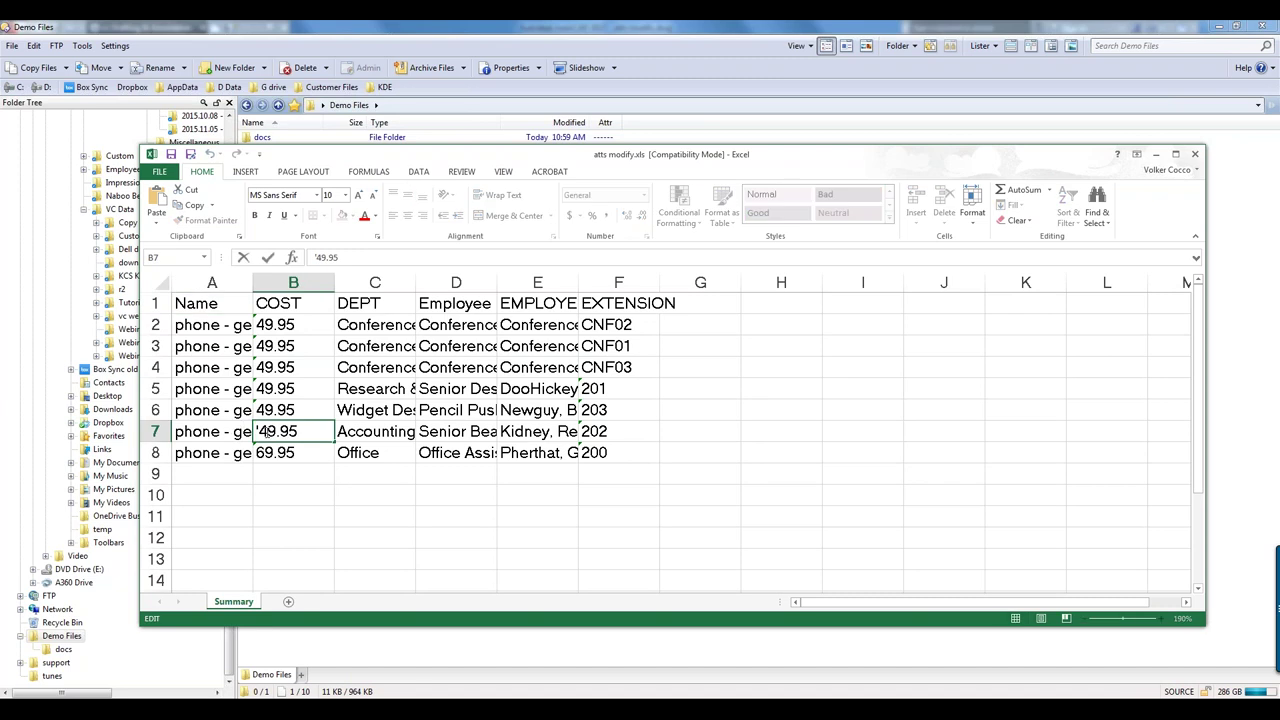
drag(262, 431, 257, 431)
text(7)
click(440, 497)
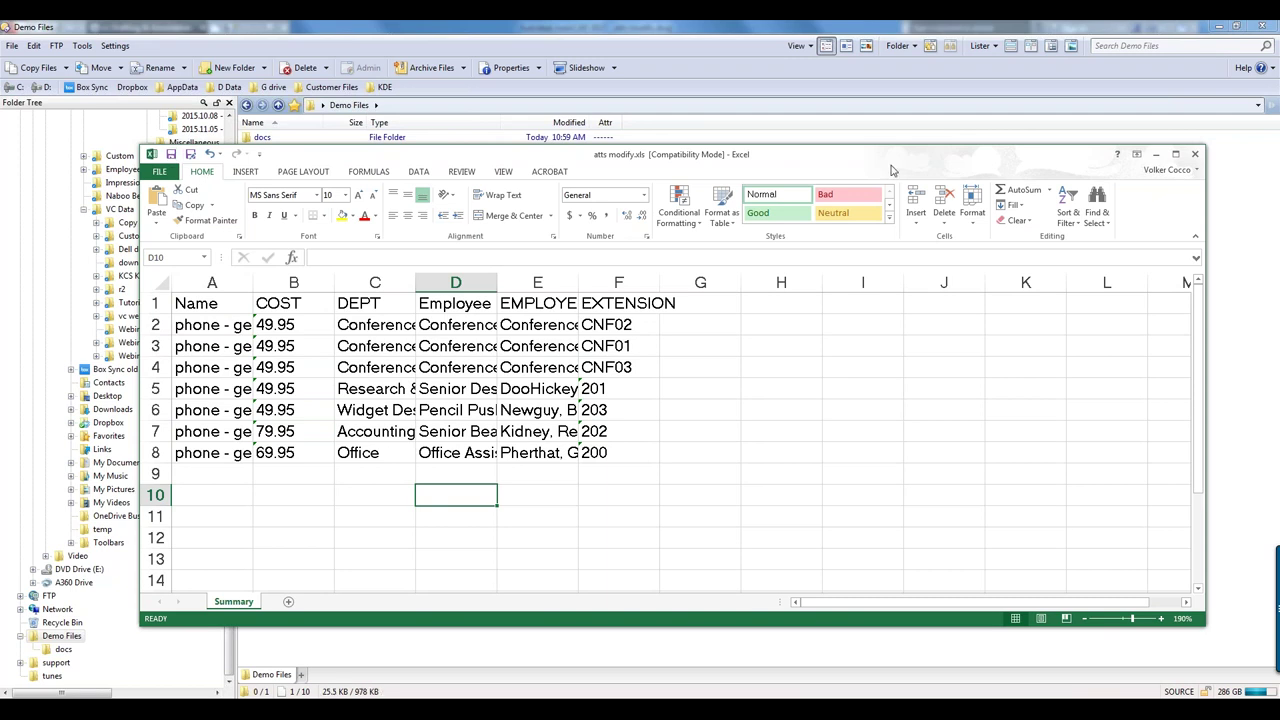
drag(896, 157, 734, 128)
click(1032, 126)
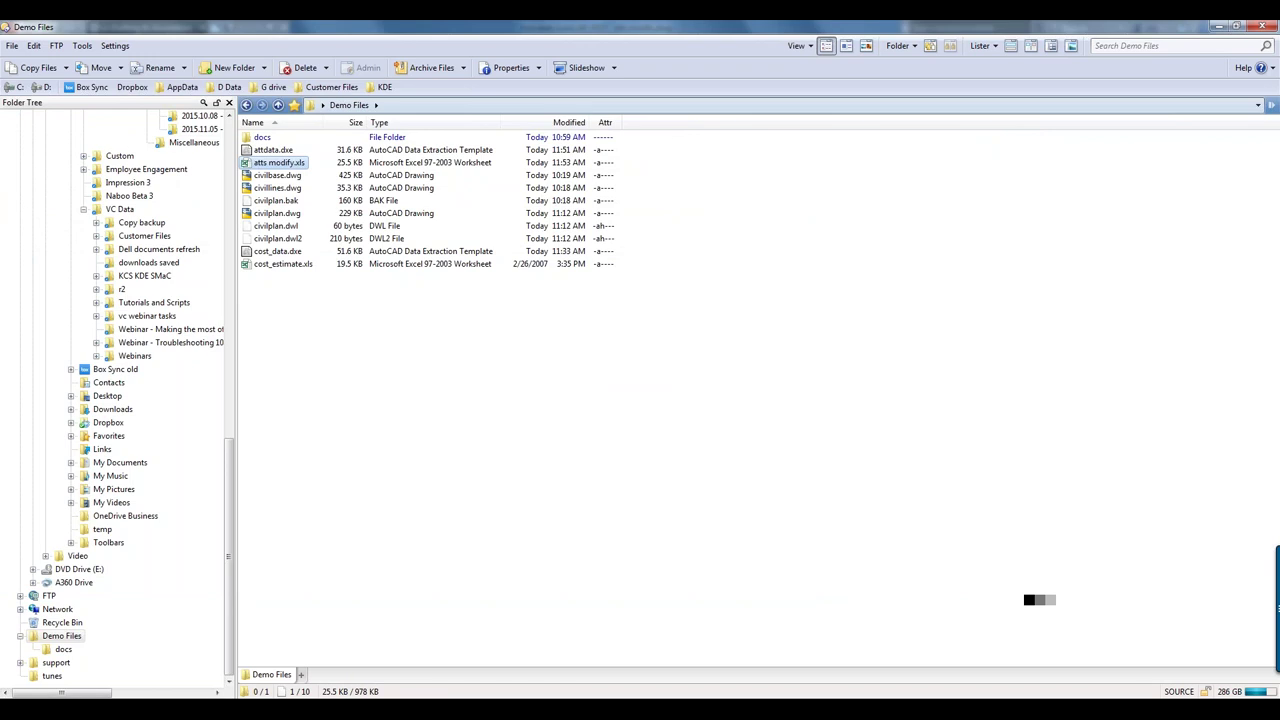
- Bring the atts modify.dwg drawing back to the front in AutoCAD
mouse_move(237, 712)
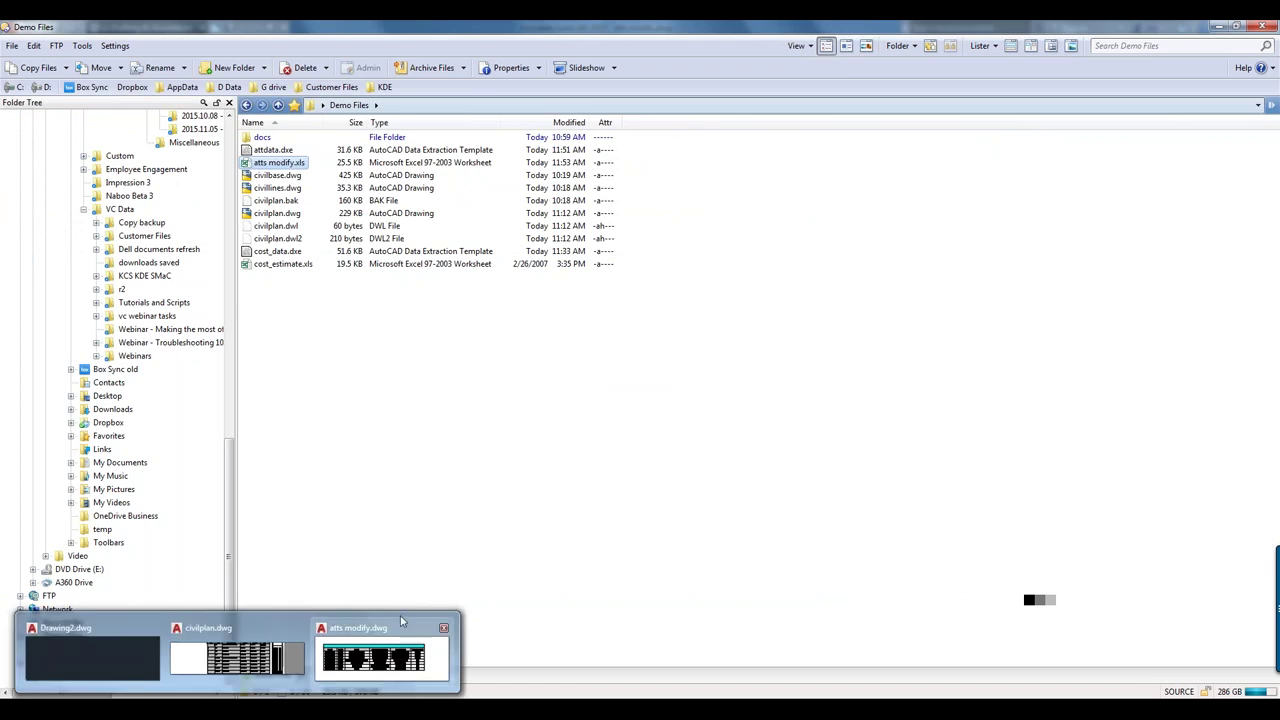
click(382, 648)
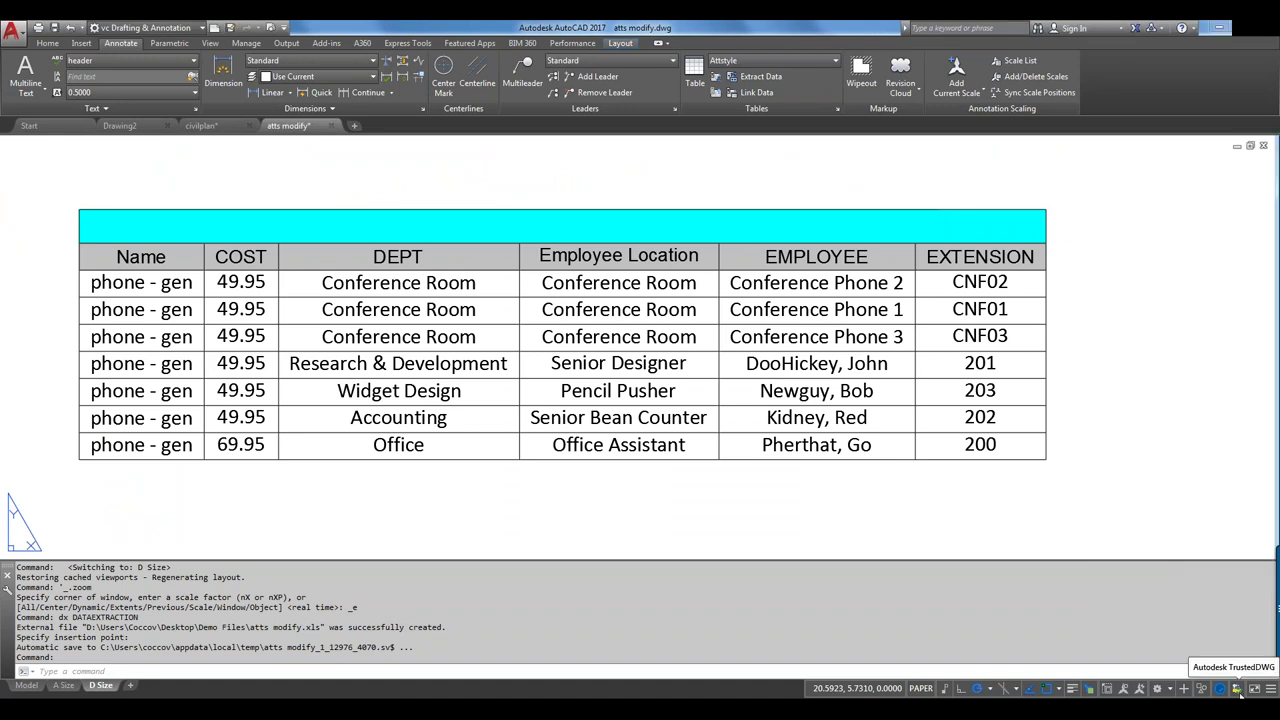
click(1018, 418)
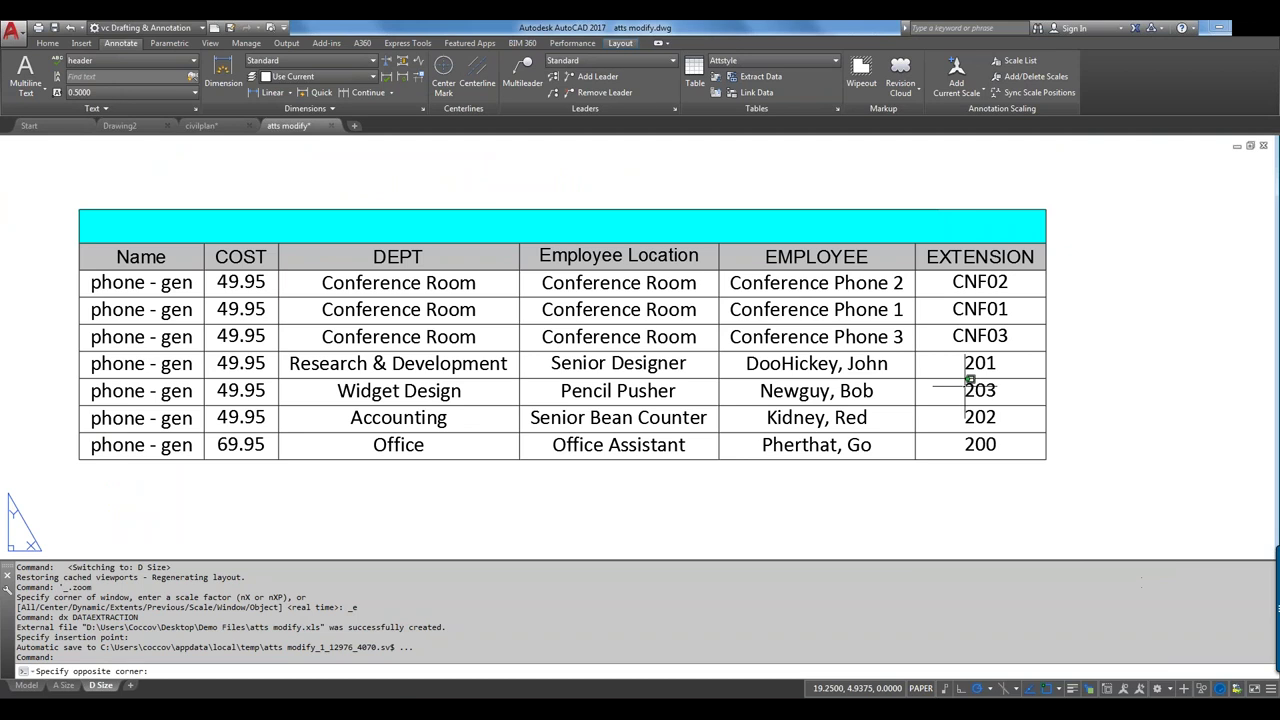
click(935, 357)
key(Escape)
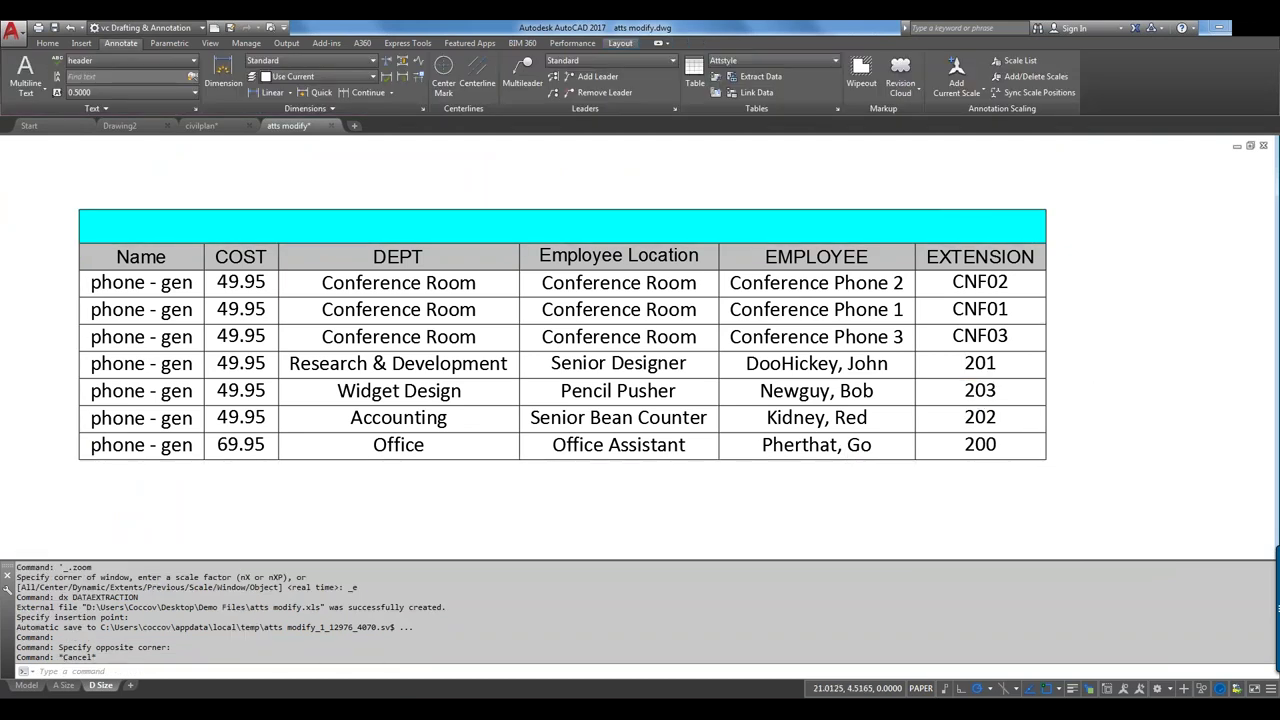
scroll(1010, 418, down, 3)
scroll(1014, 423, up, 3)
- Update the phone table's data links from the spreadsheet and save the drawing
click(1050, 422)
click(1044, 430)
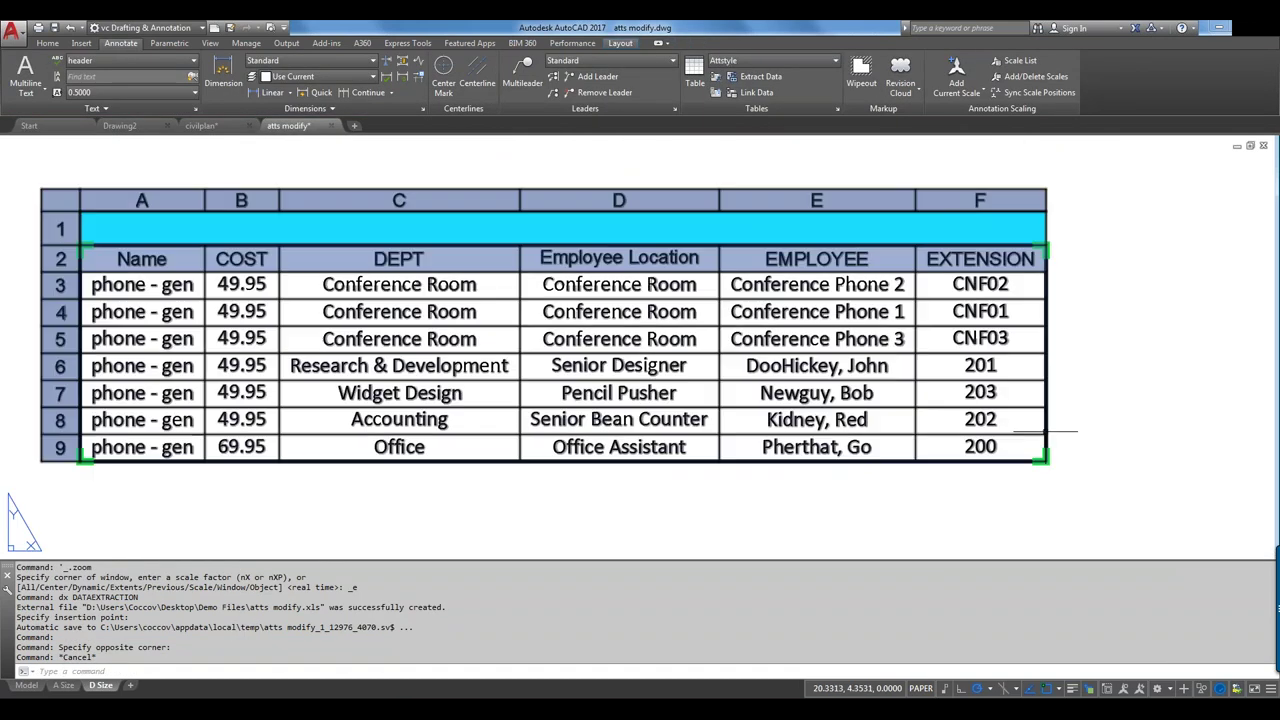
right_click(1046, 434)
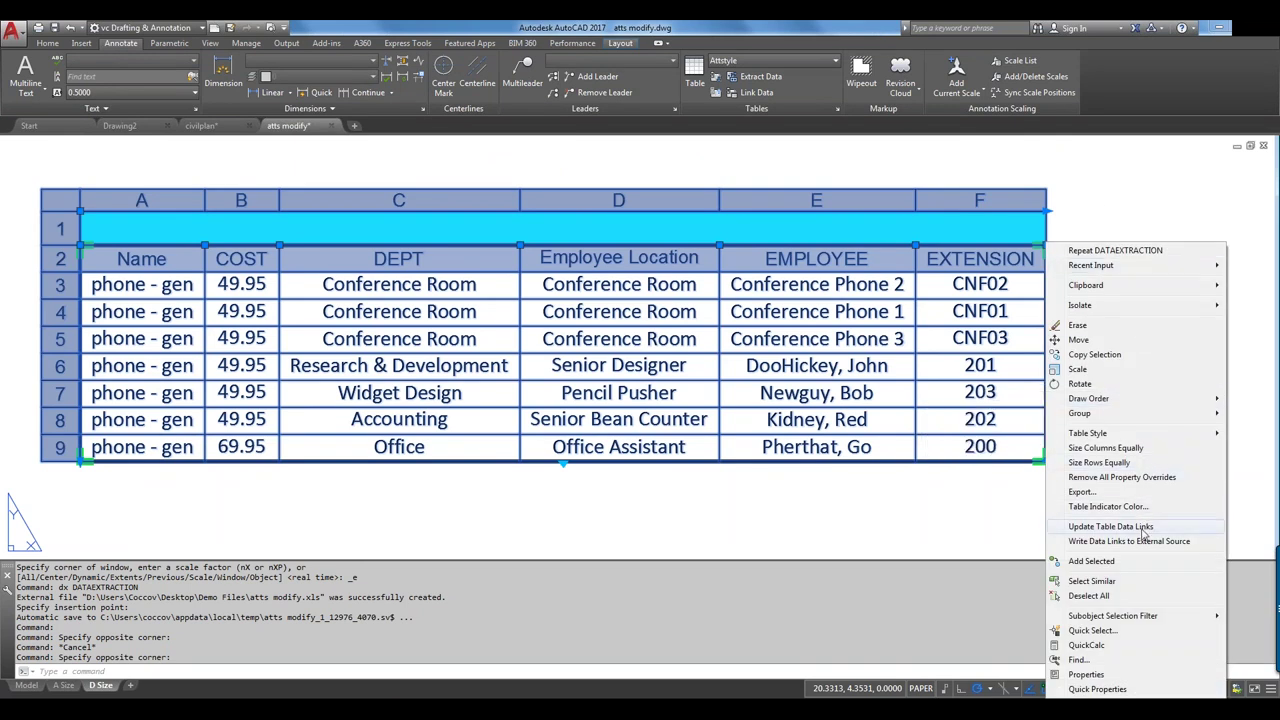
click(1110, 526)
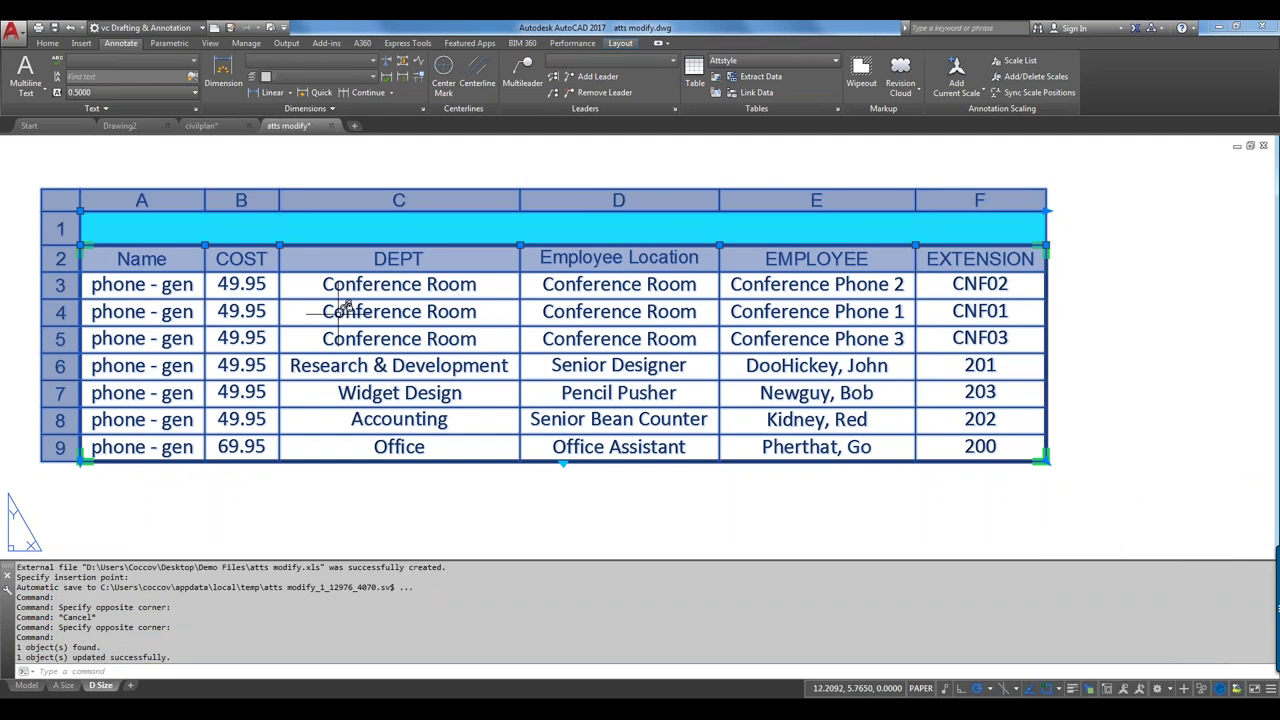
click(53, 30)
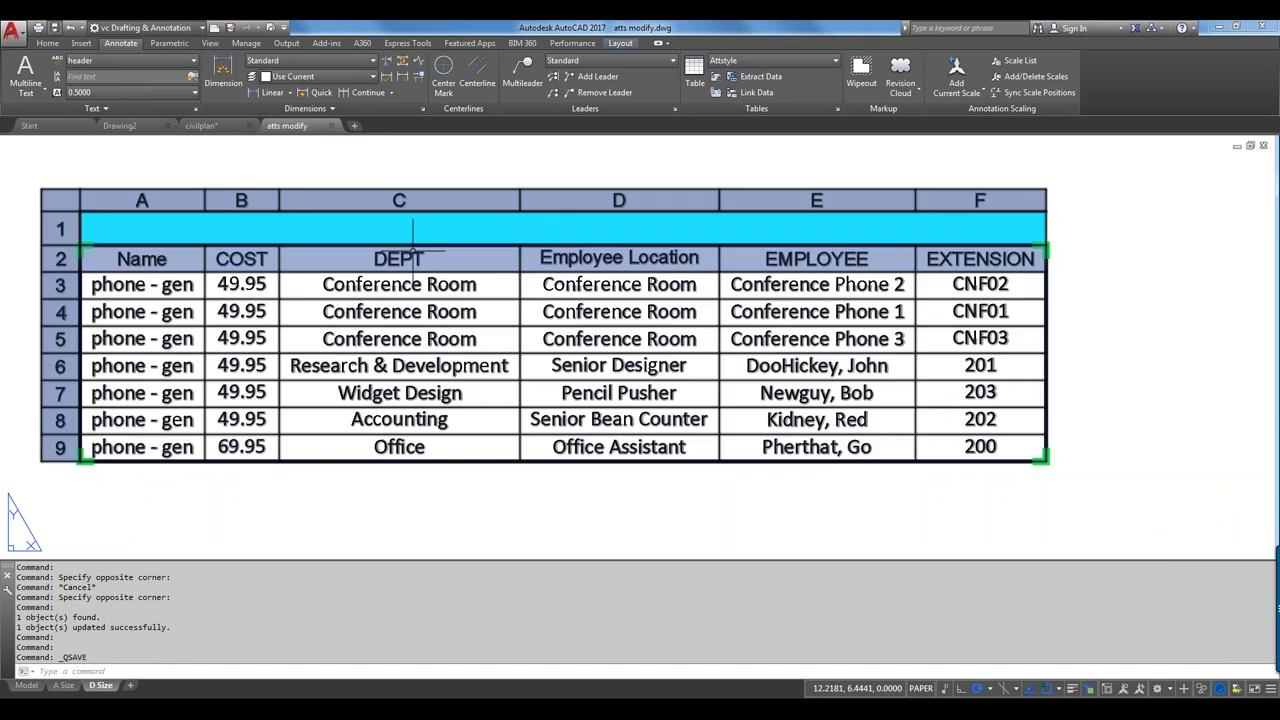
- Update the phone table's data link again, then minimize AutoCAD to reveal atts modify.xls
click(440, 201)
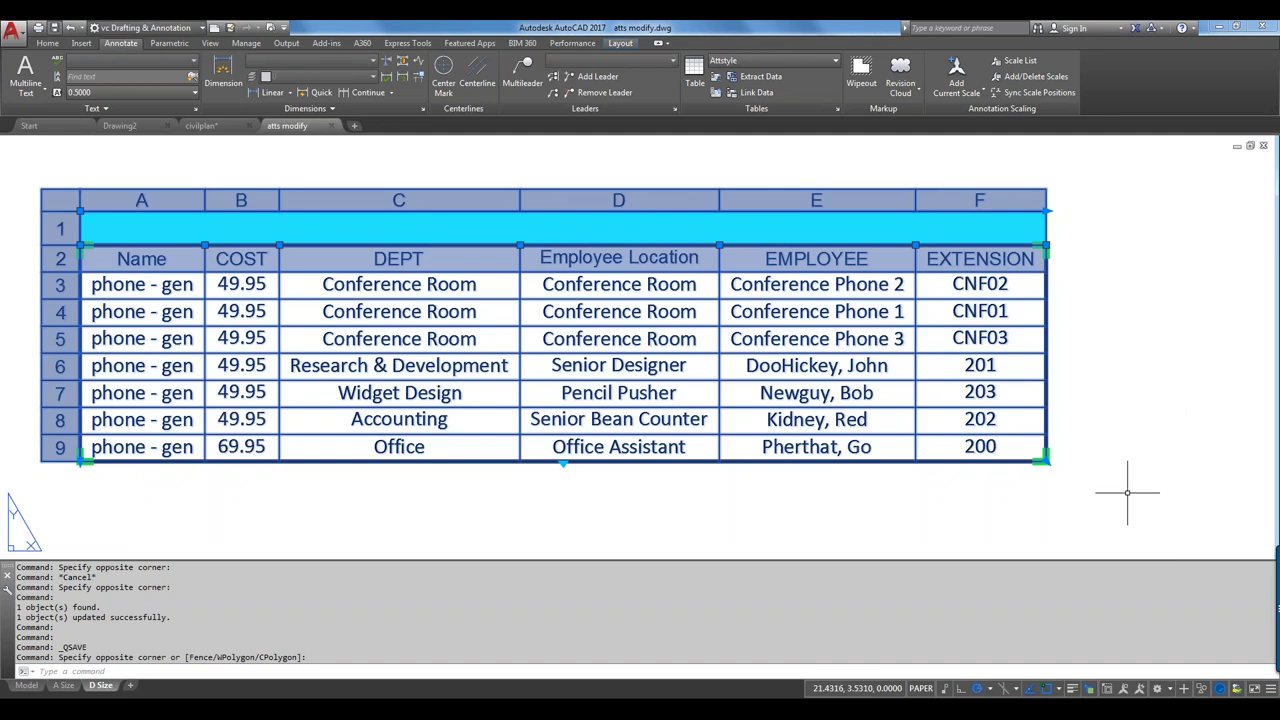
right_click(1040, 370)
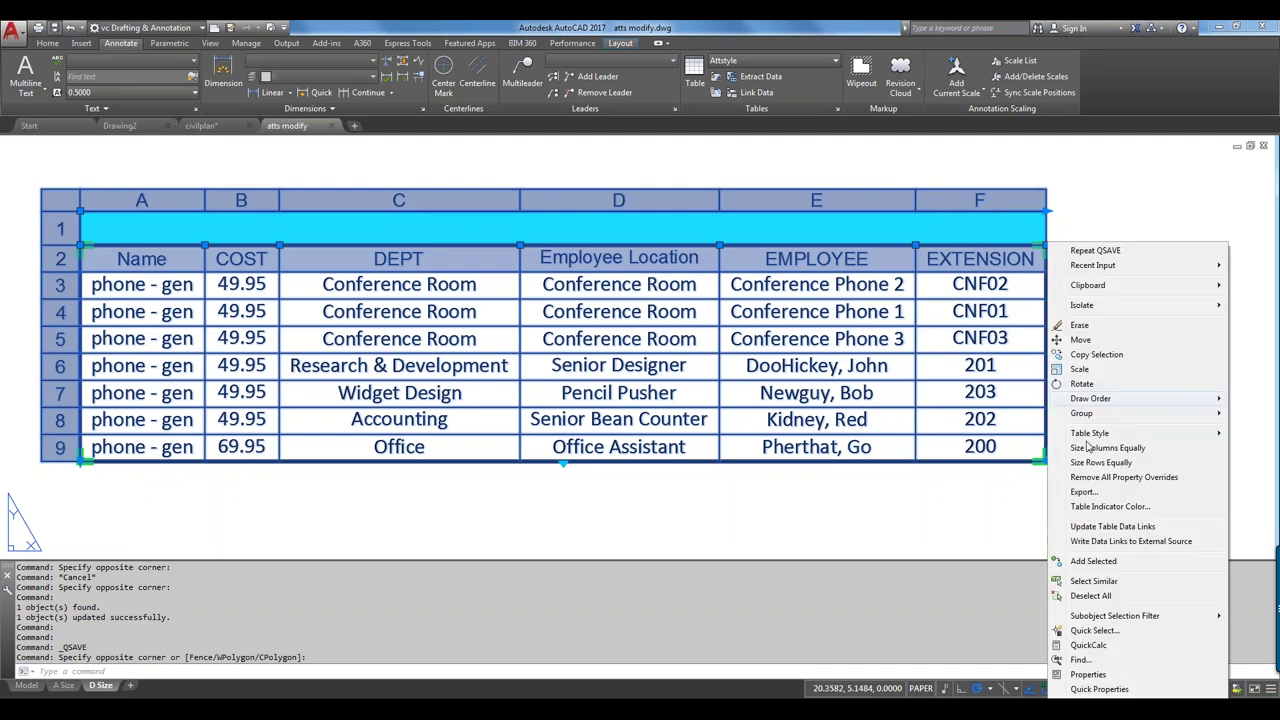
click(1130, 527)
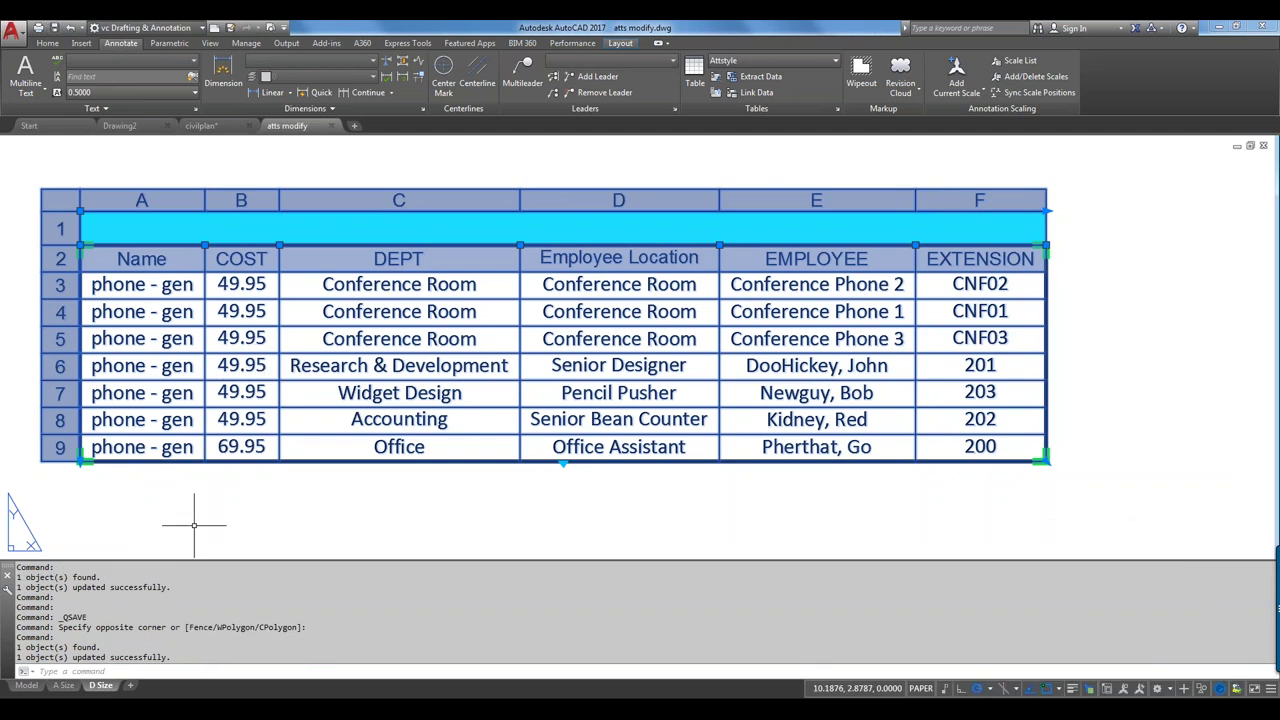
mouse_move(226, 443)
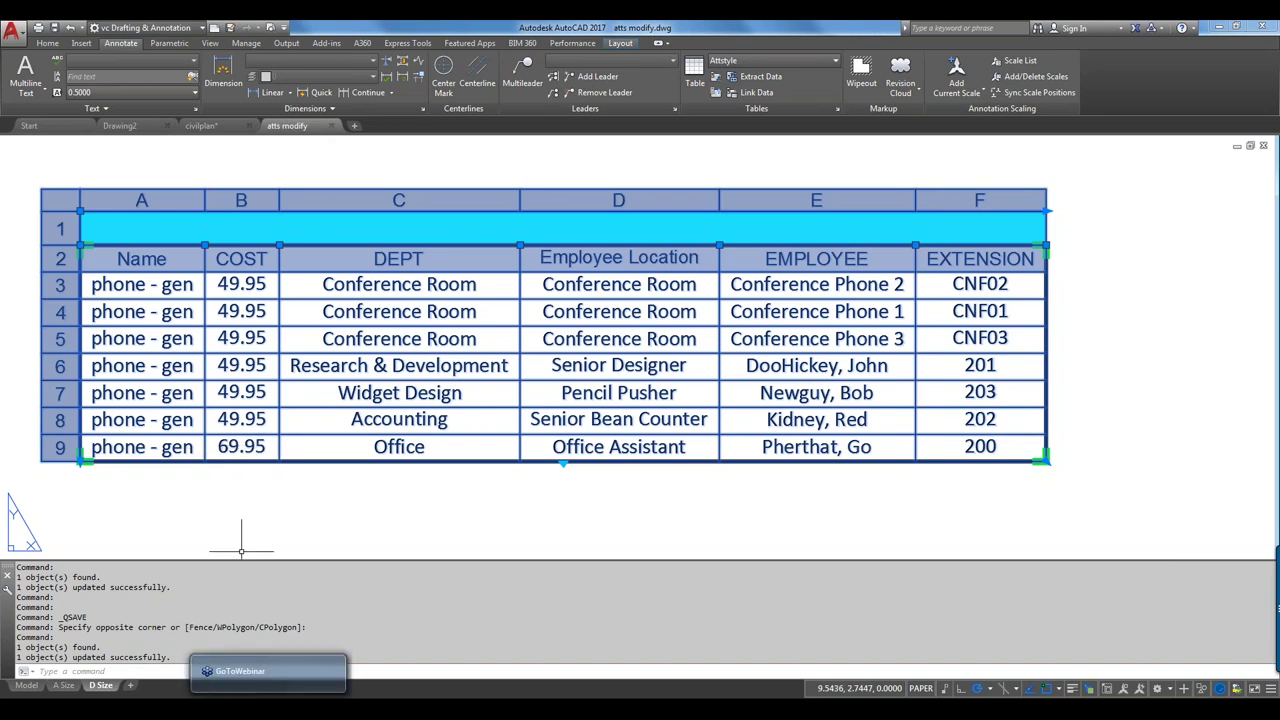
click(1218, 28)
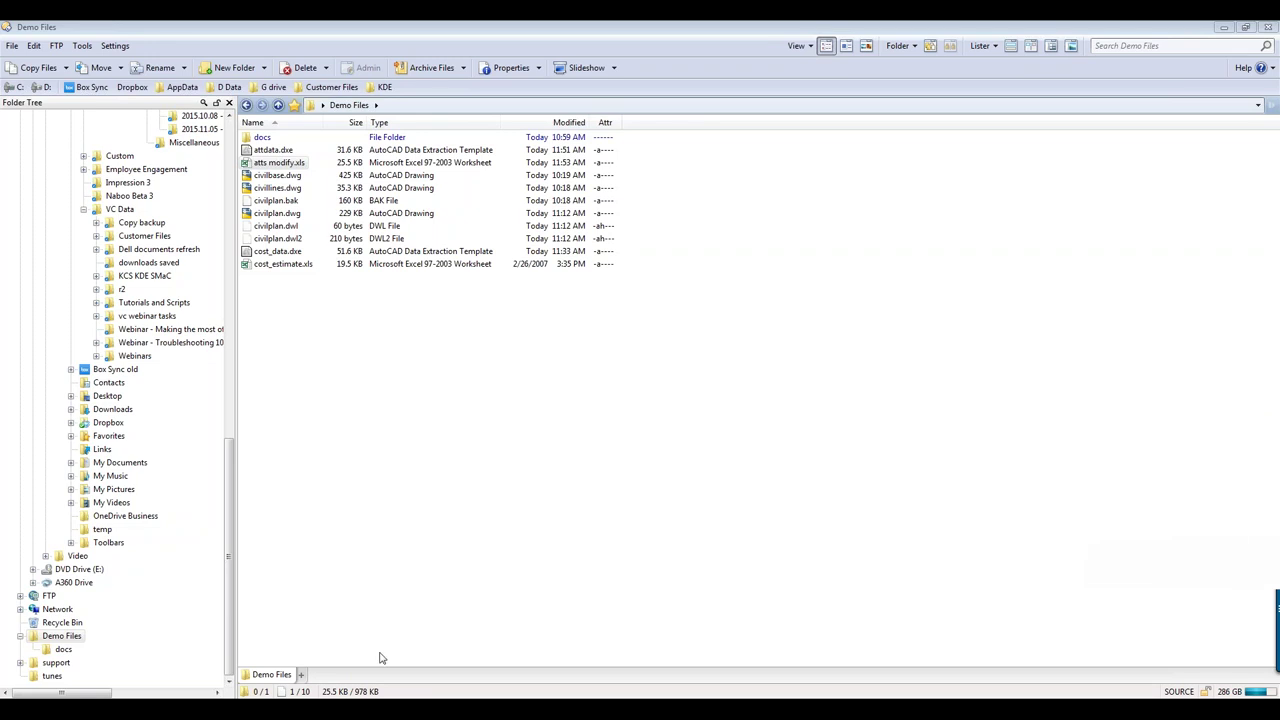
mouse_move(237, 712)
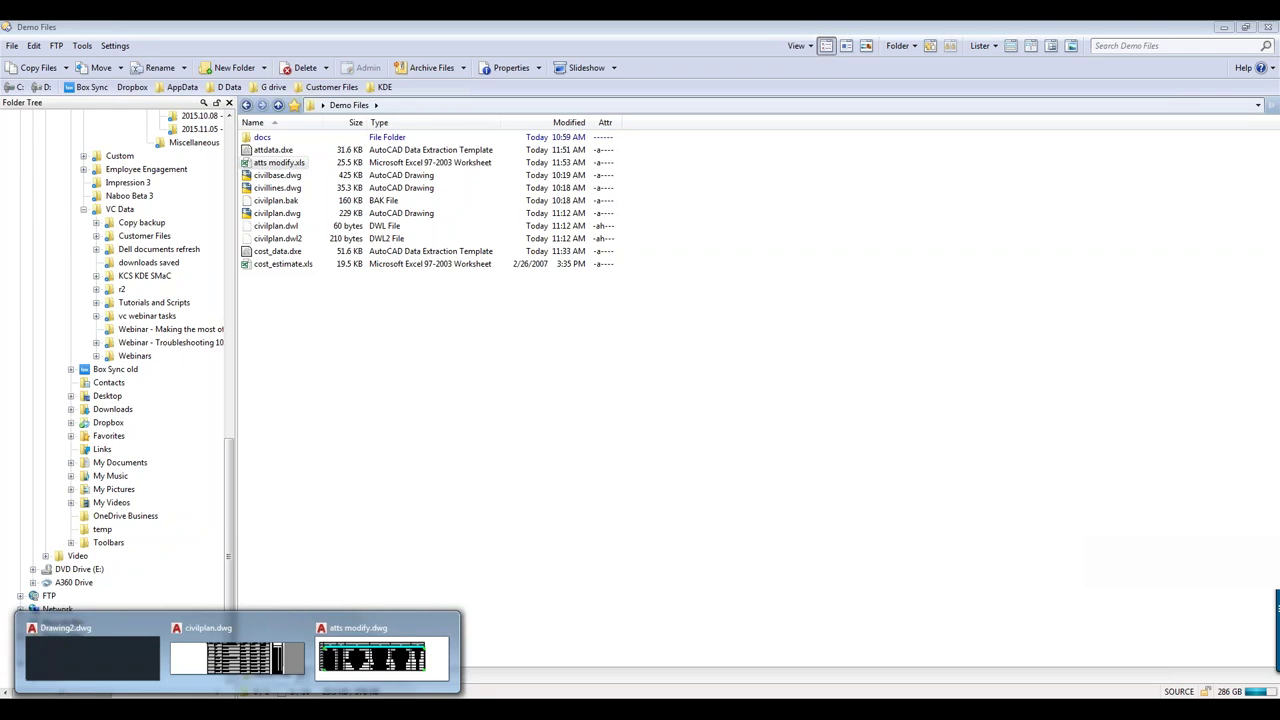
- Bring atts modify.dwg to the front, maximize it, and select the EXTENSION column
click(355, 630)
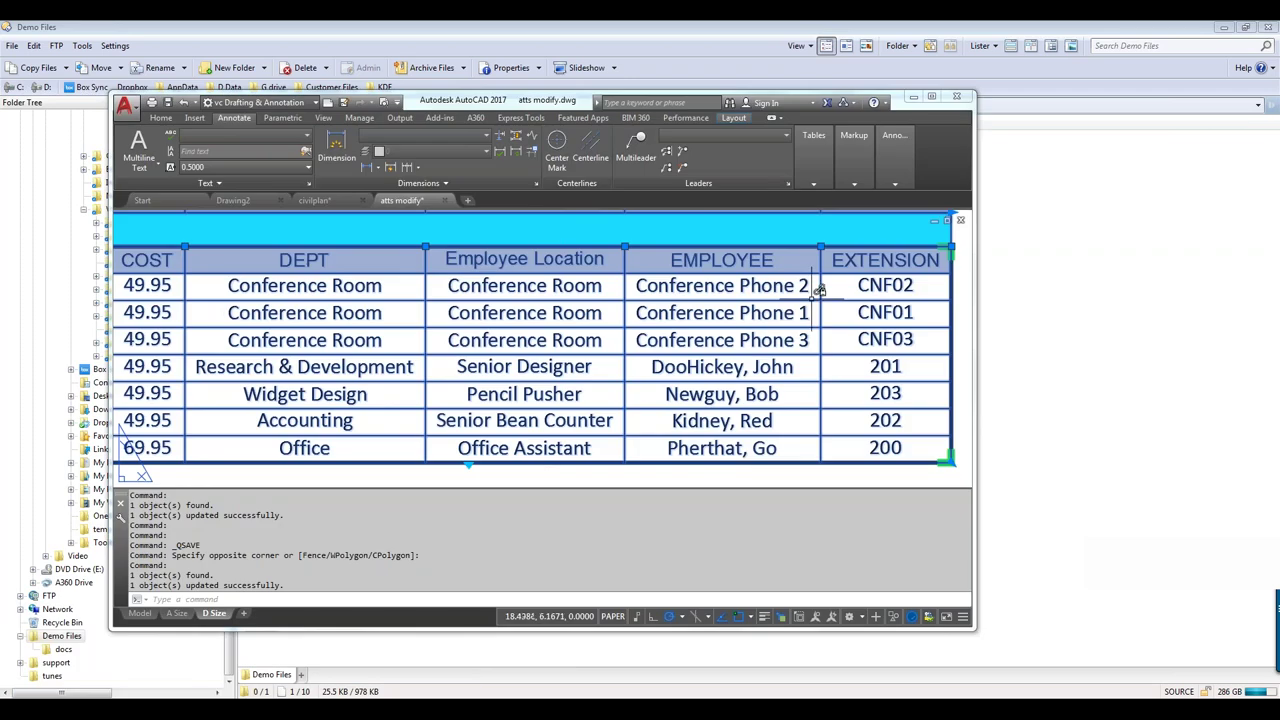
click(902, 270)
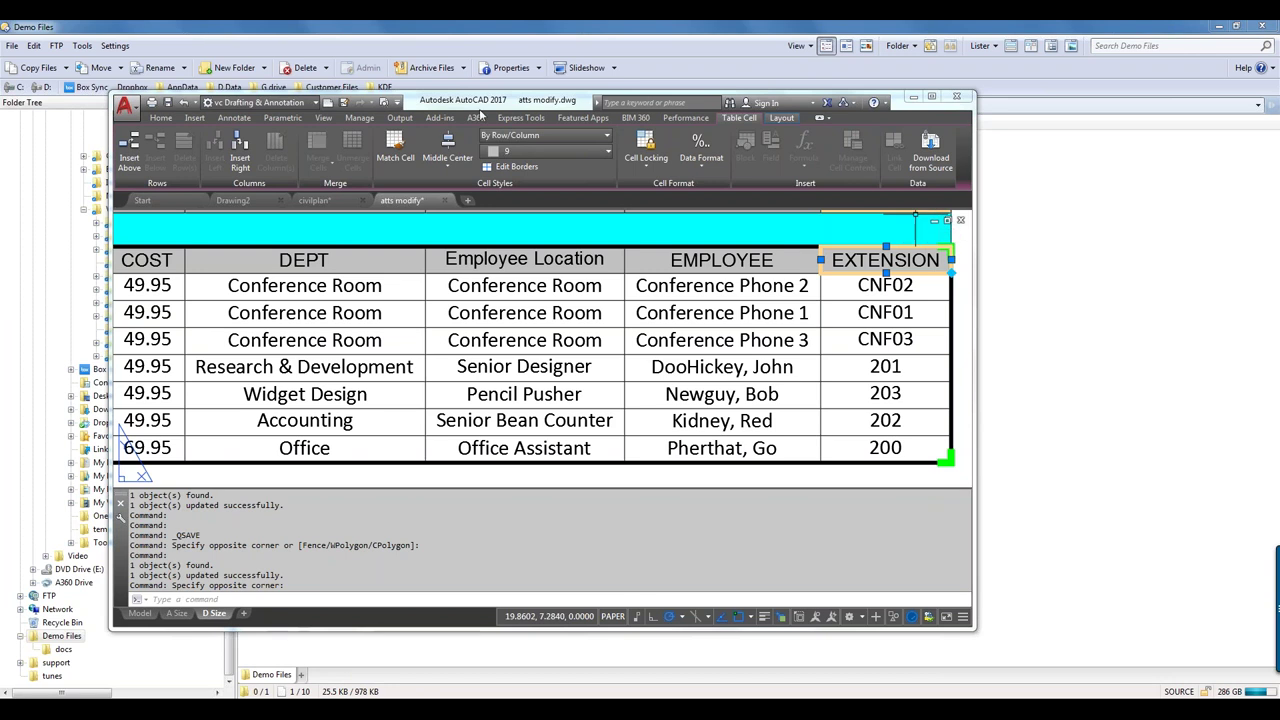
double_click(470, 103)
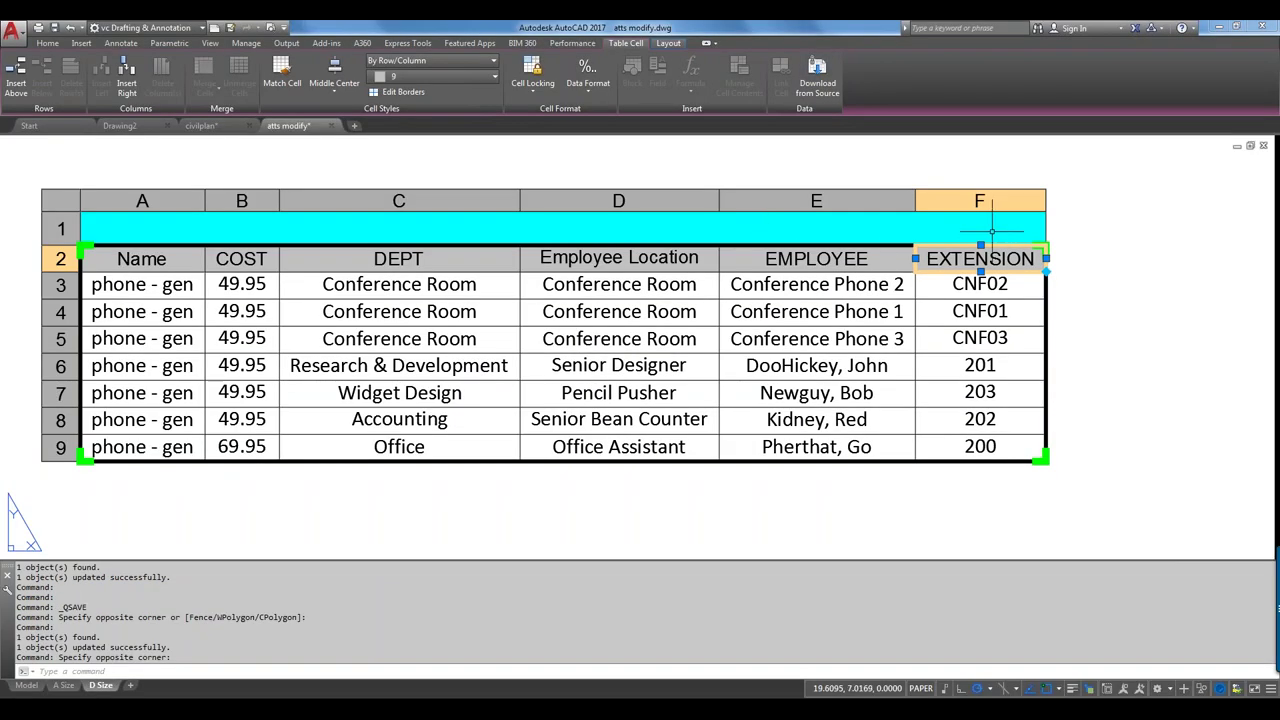
click(995, 200)
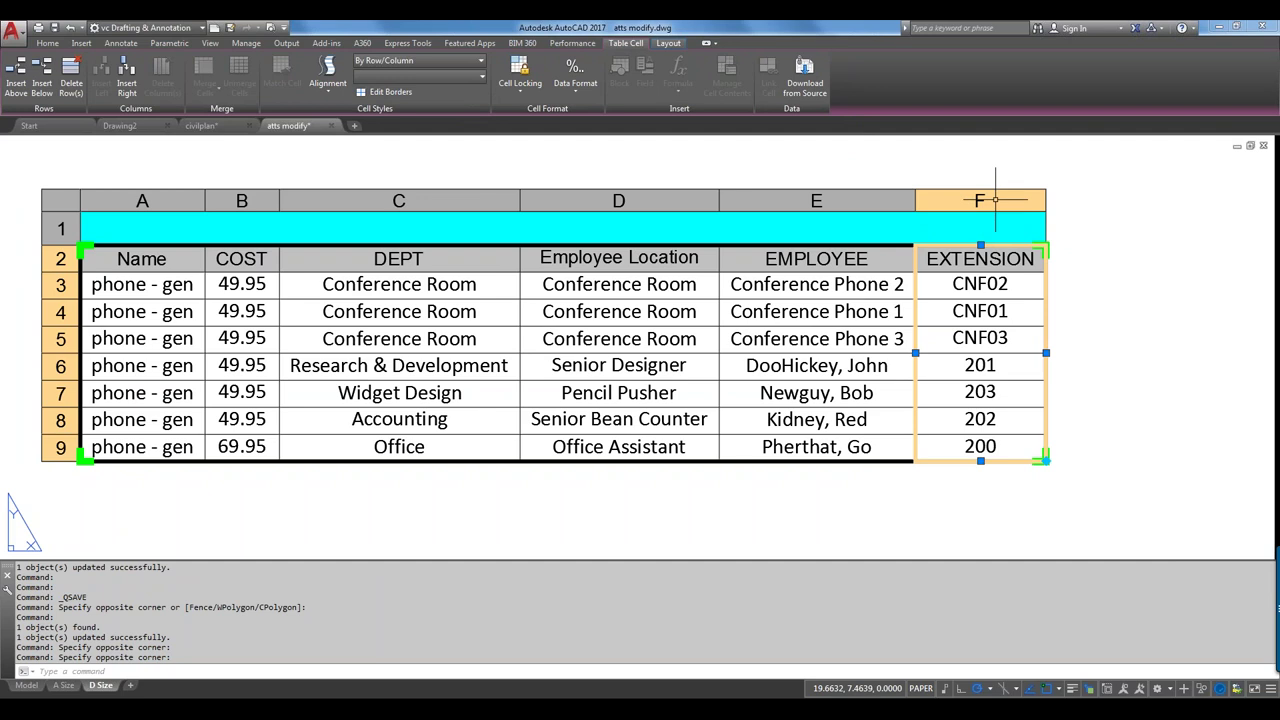
click(995, 200)
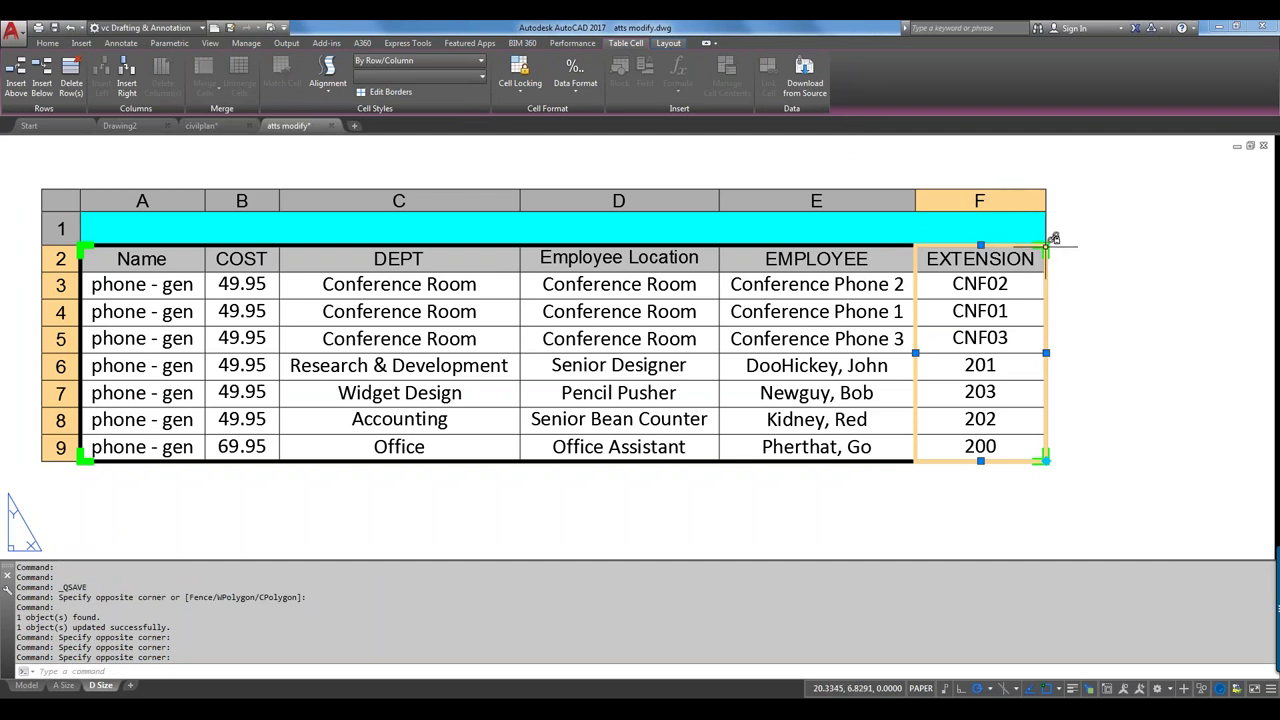
mouse_move(1053, 238)
- Exit the title cell editor and select the table's cyan title row
right_click(89, 243)
click(58, 205)
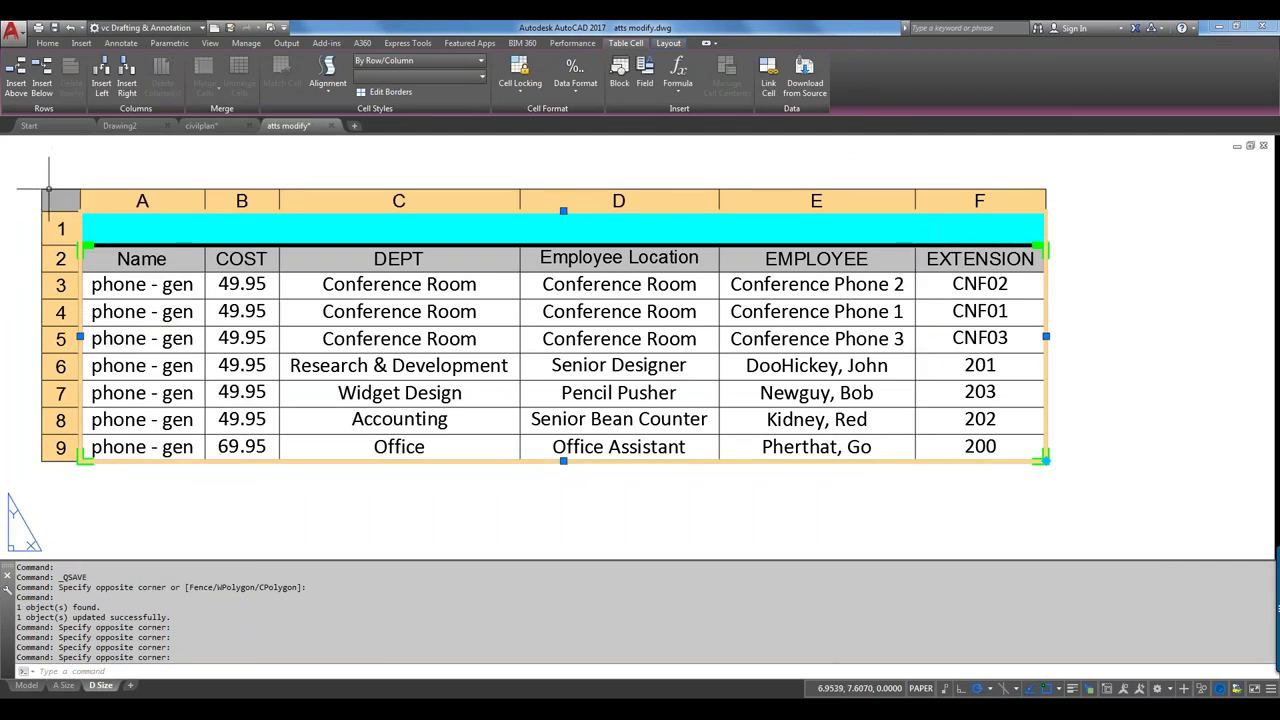
double_click(48, 188)
right_click(48, 188)
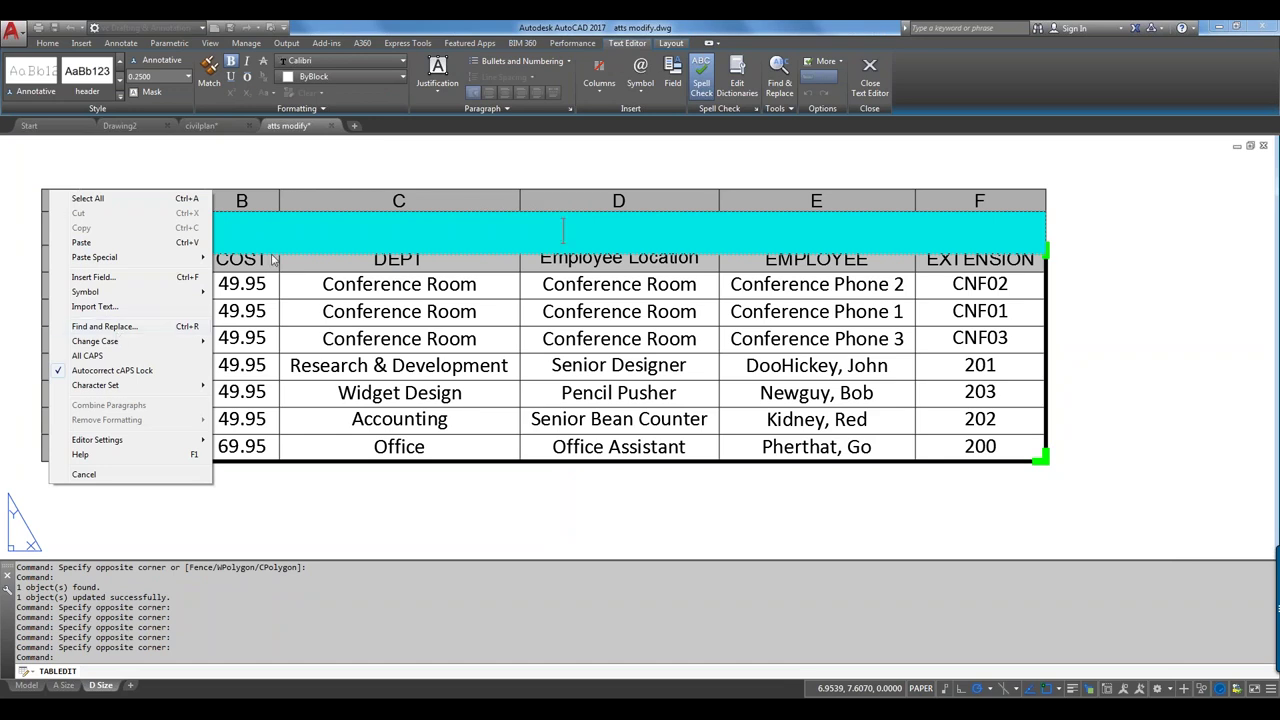
click(297, 177)
click(90, 226)
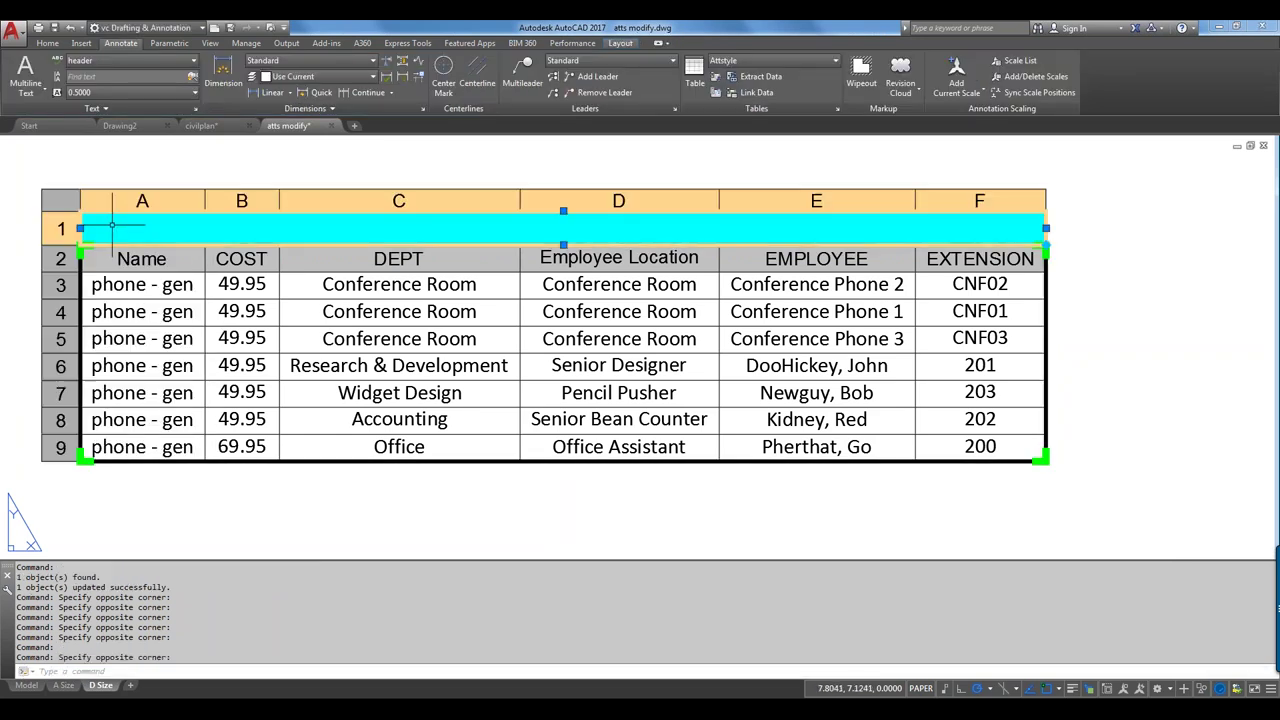
- Unlock the title row cell of the phone table
right_click(82, 243)
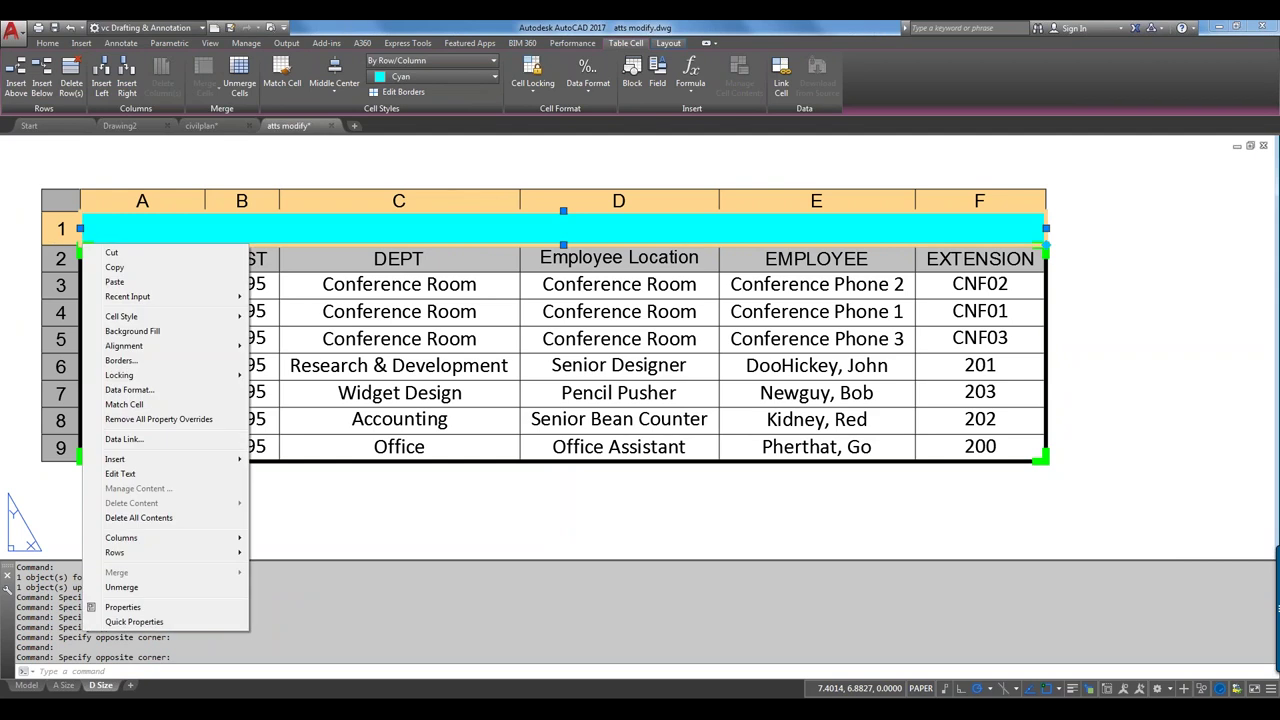
mouse_move(125, 378)
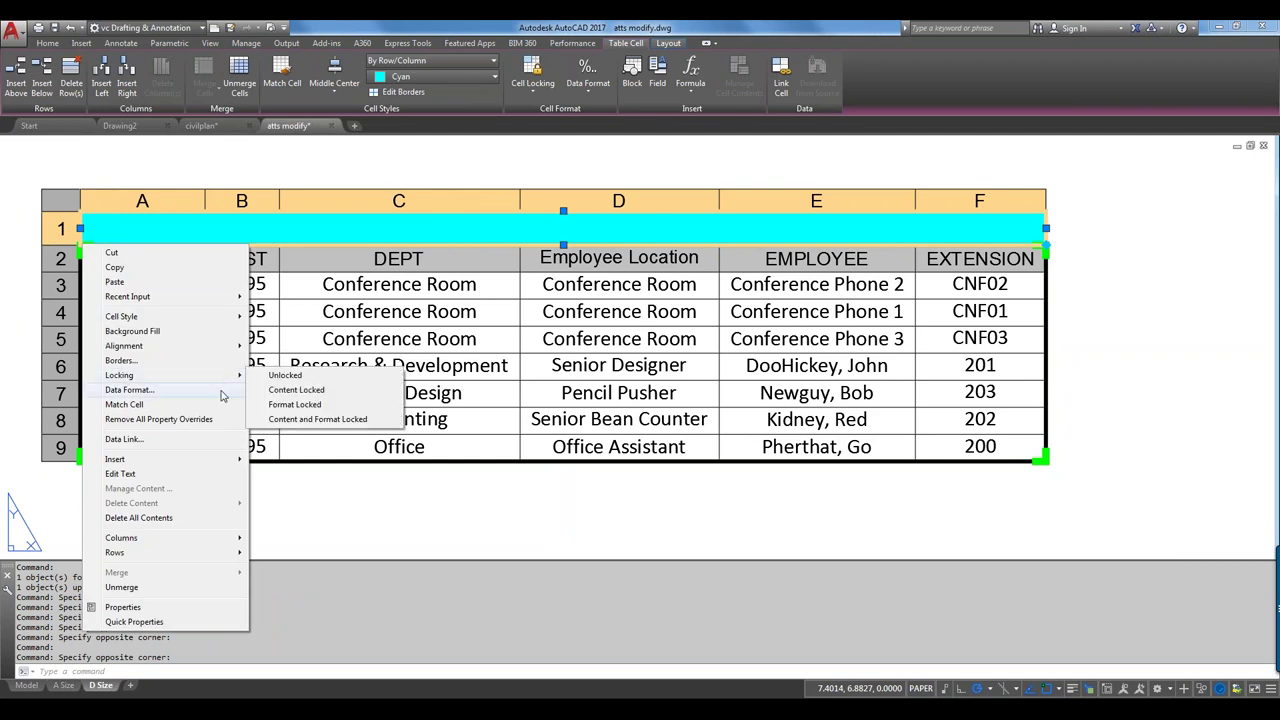
click(313, 376)
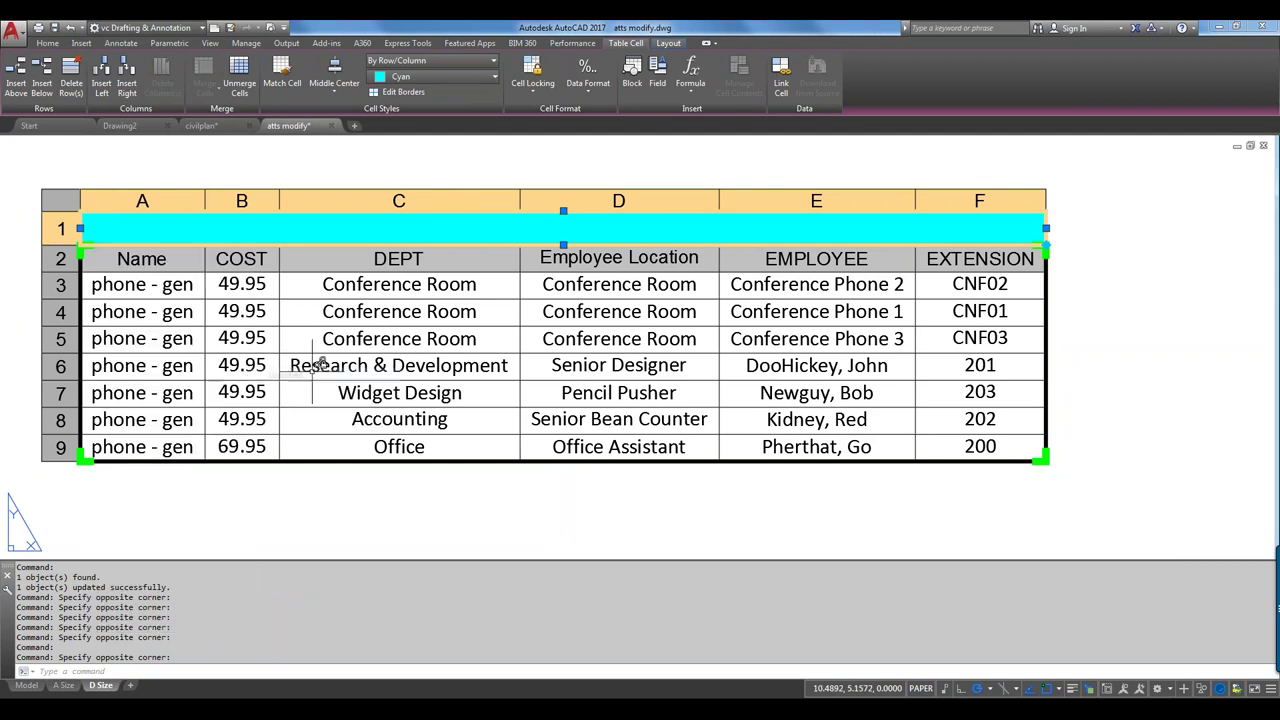
click(103, 445)
right_click(105, 447)
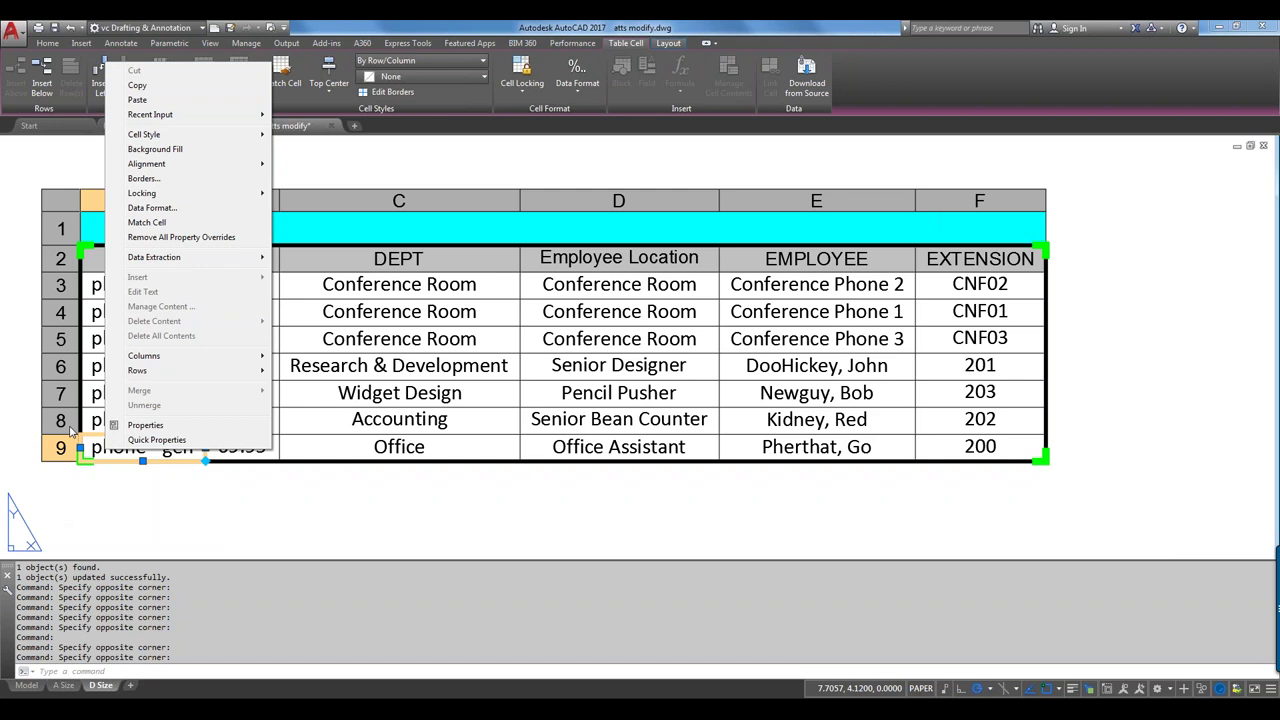
click(101, 257)
- Select the whole table, unlock all its cells, and select row 9
click(100, 252)
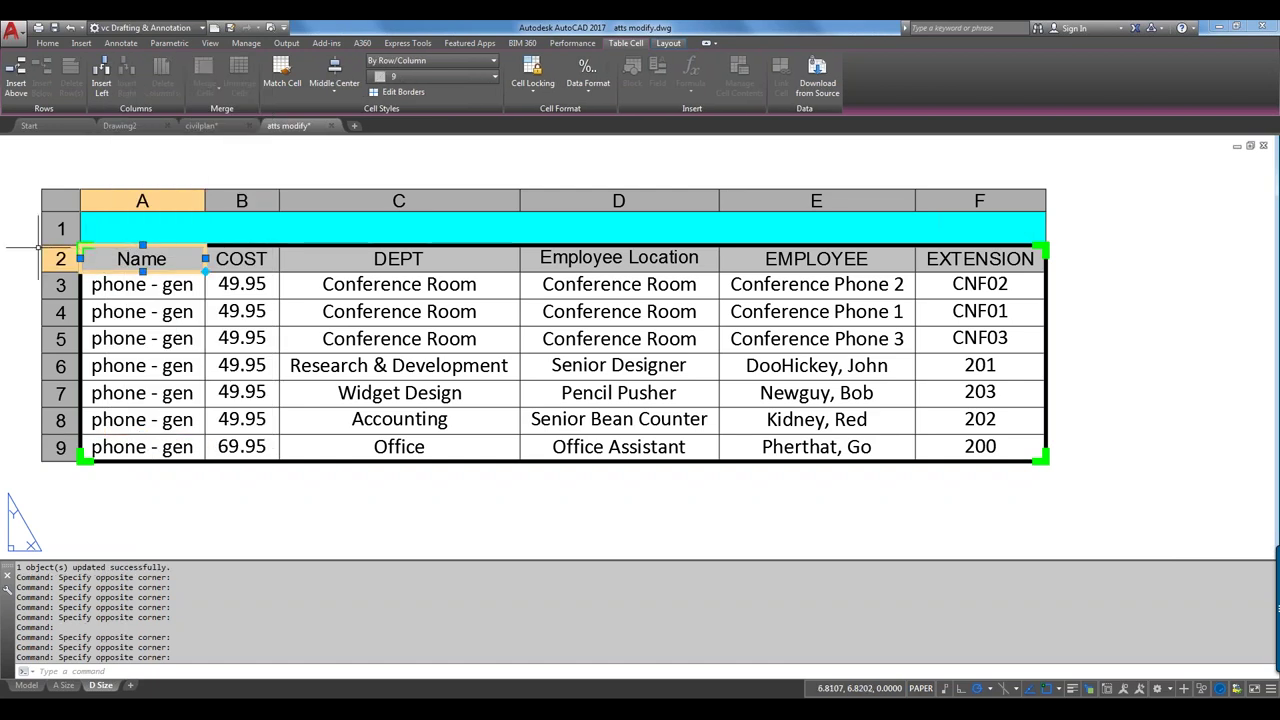
click(80, 215)
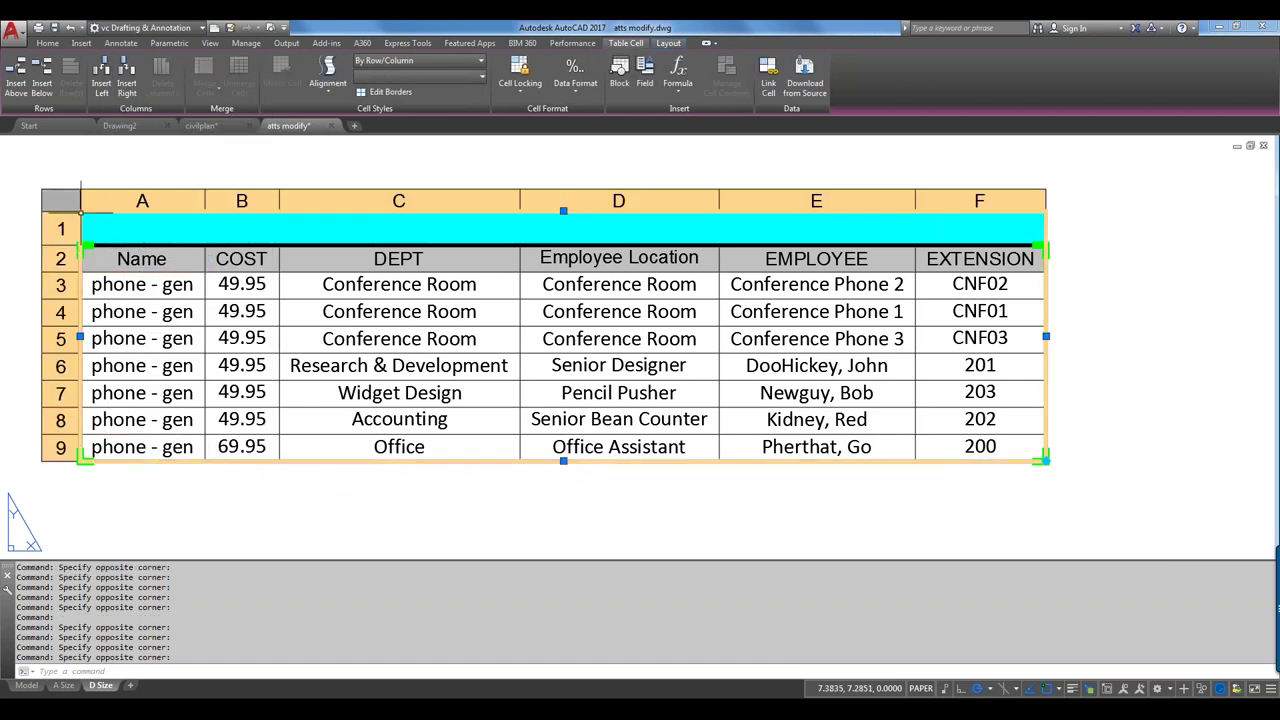
click(81, 213)
right_click(81, 213)
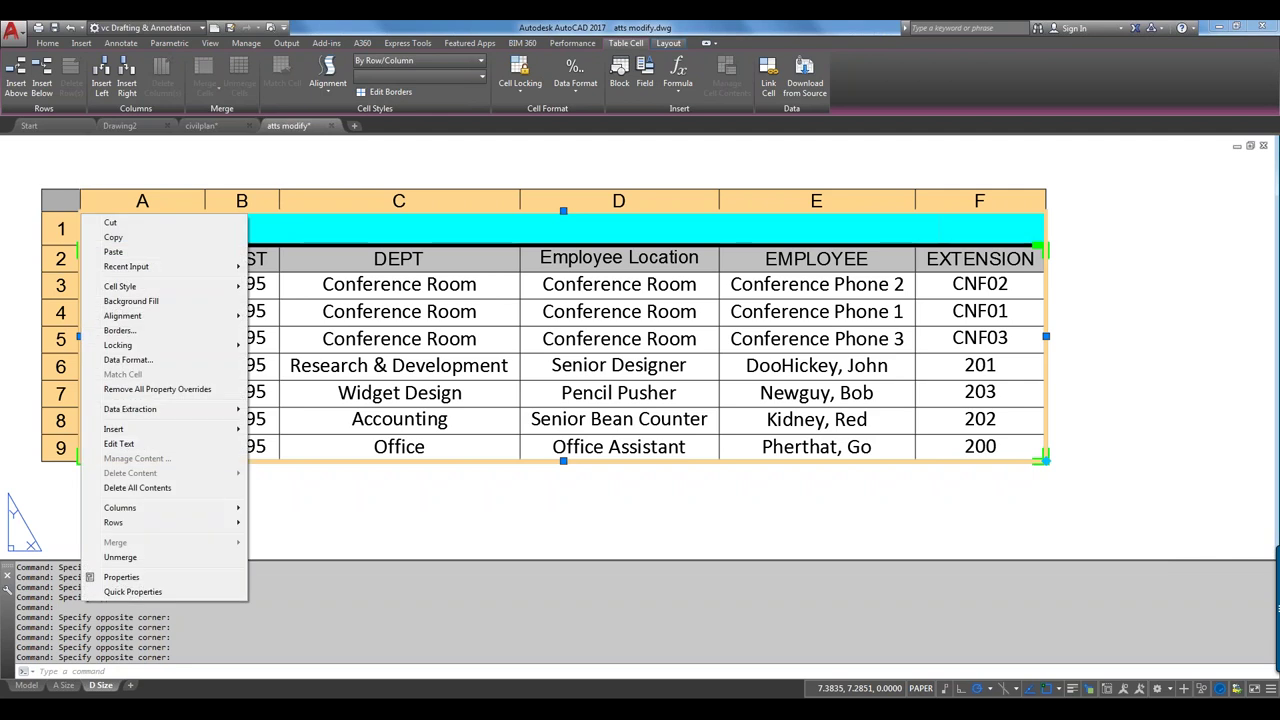
mouse_move(128, 347)
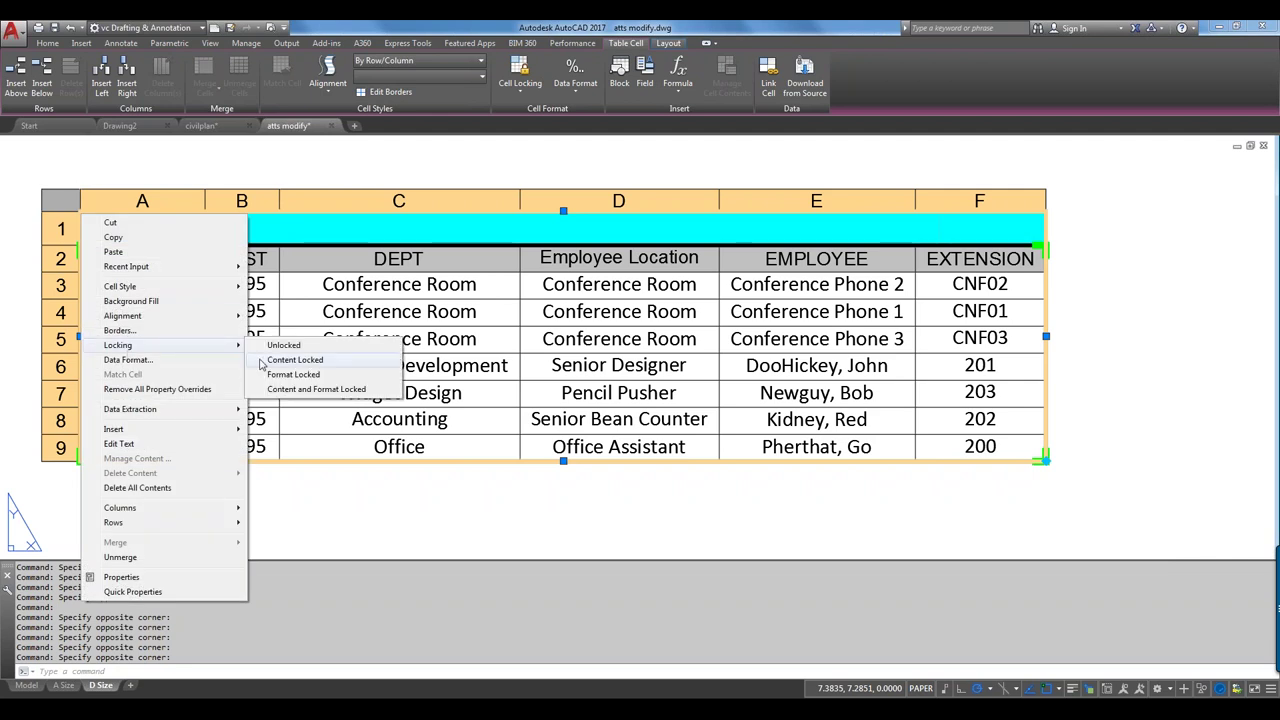
click(282, 346)
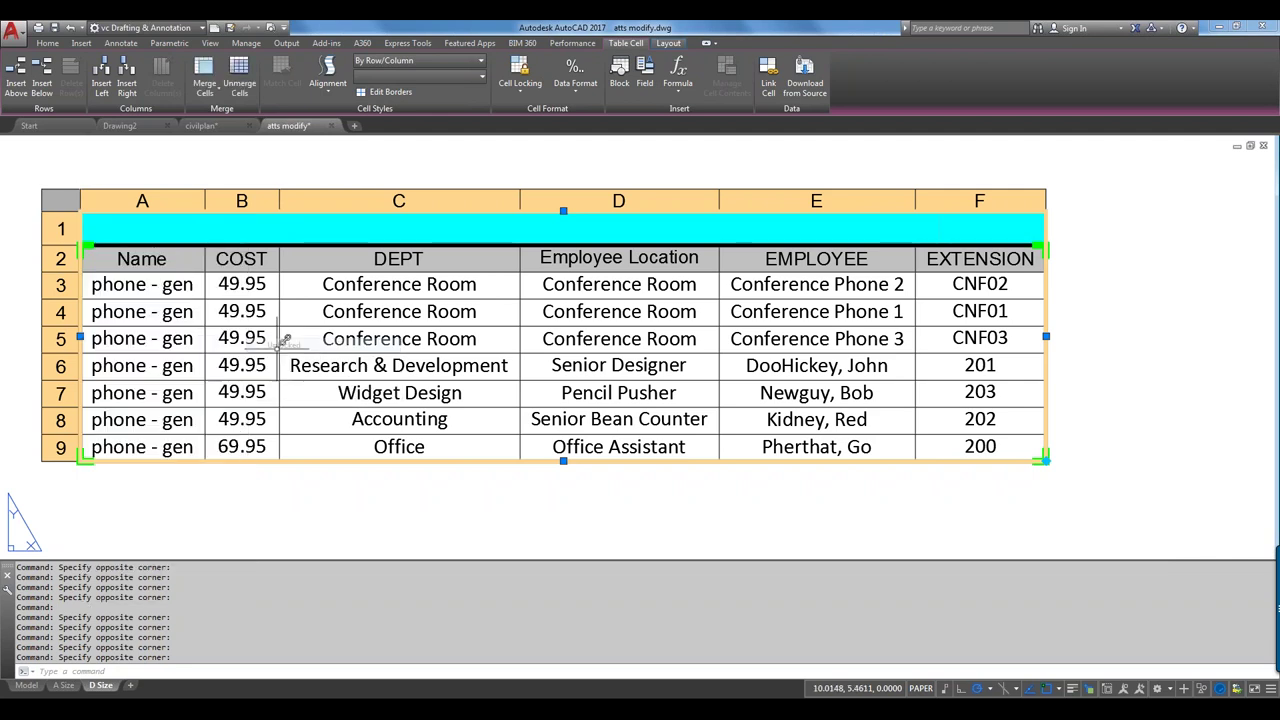
click(74, 448)
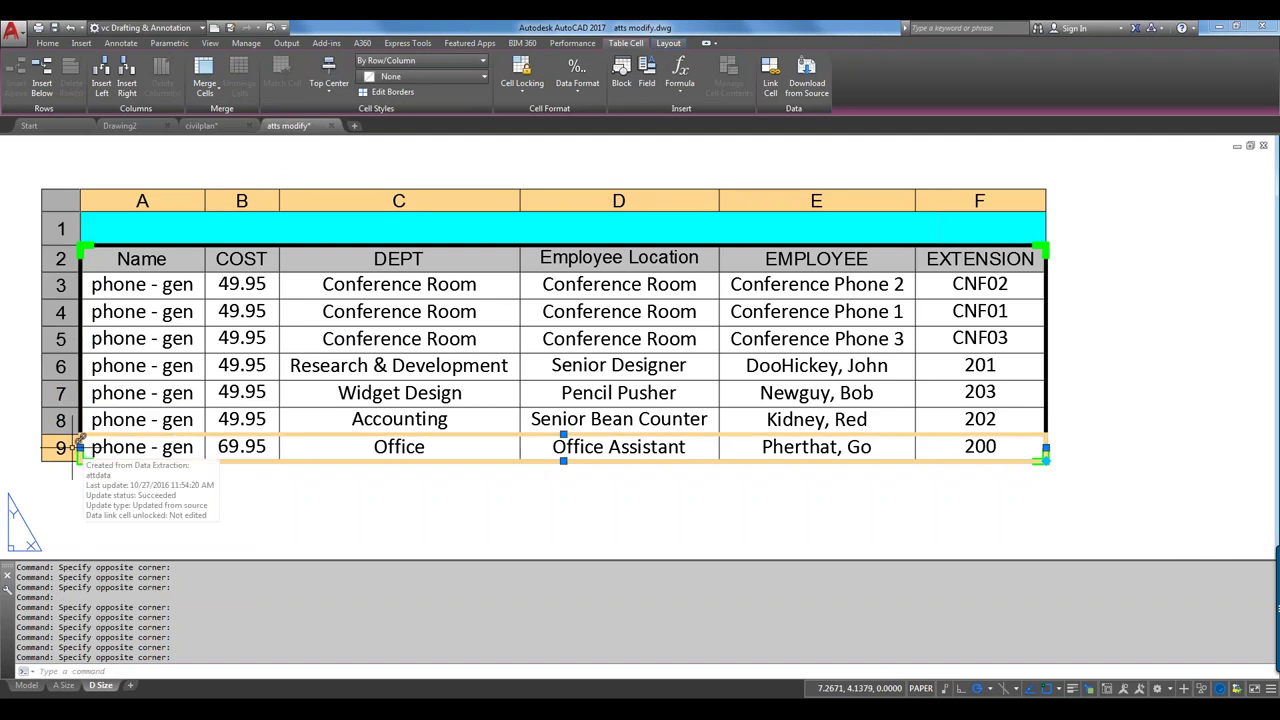
- Insert an empty row 10 below row 9 and bring up cell B10's options
right_click(73, 450)
click(120, 471)
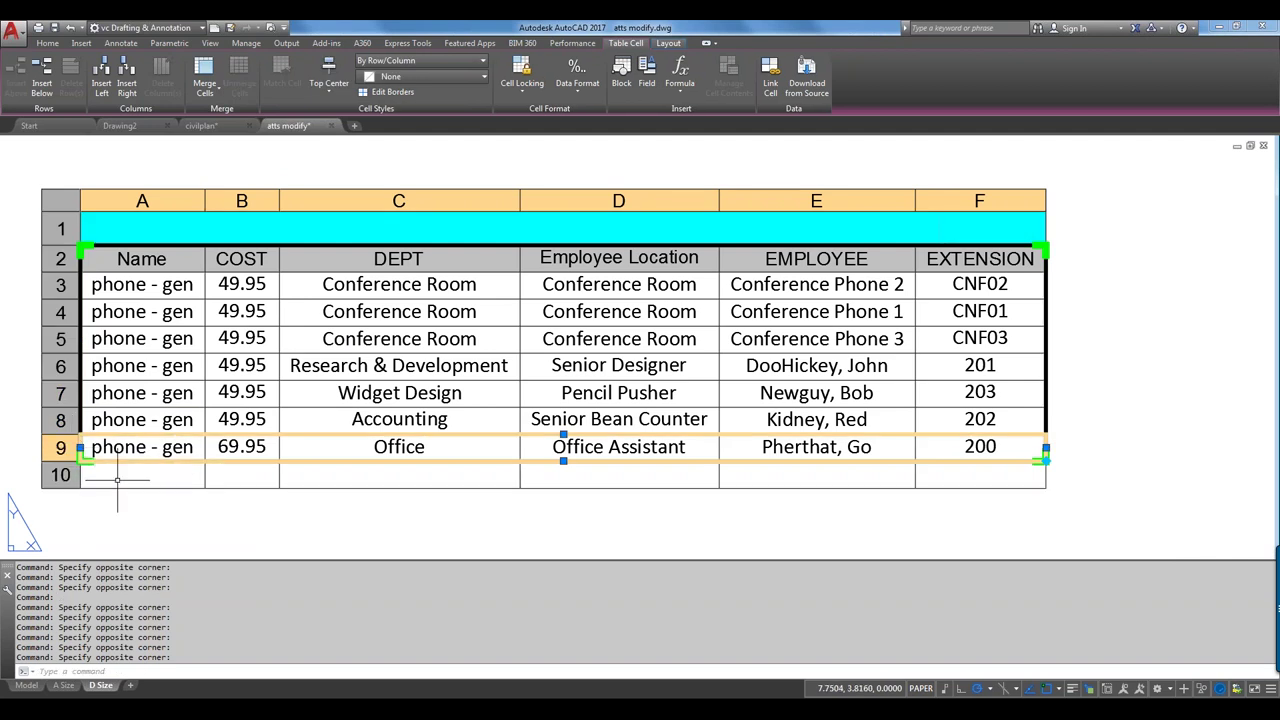
click(127, 475)
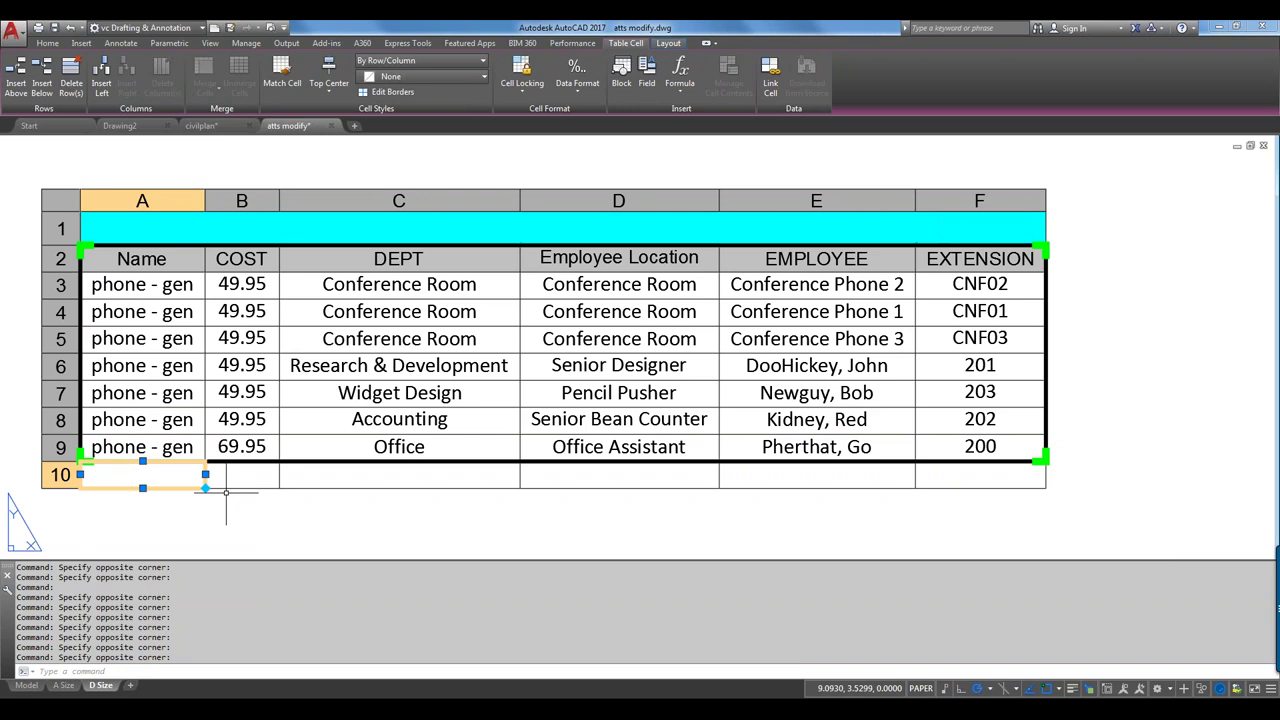
click(226, 473)
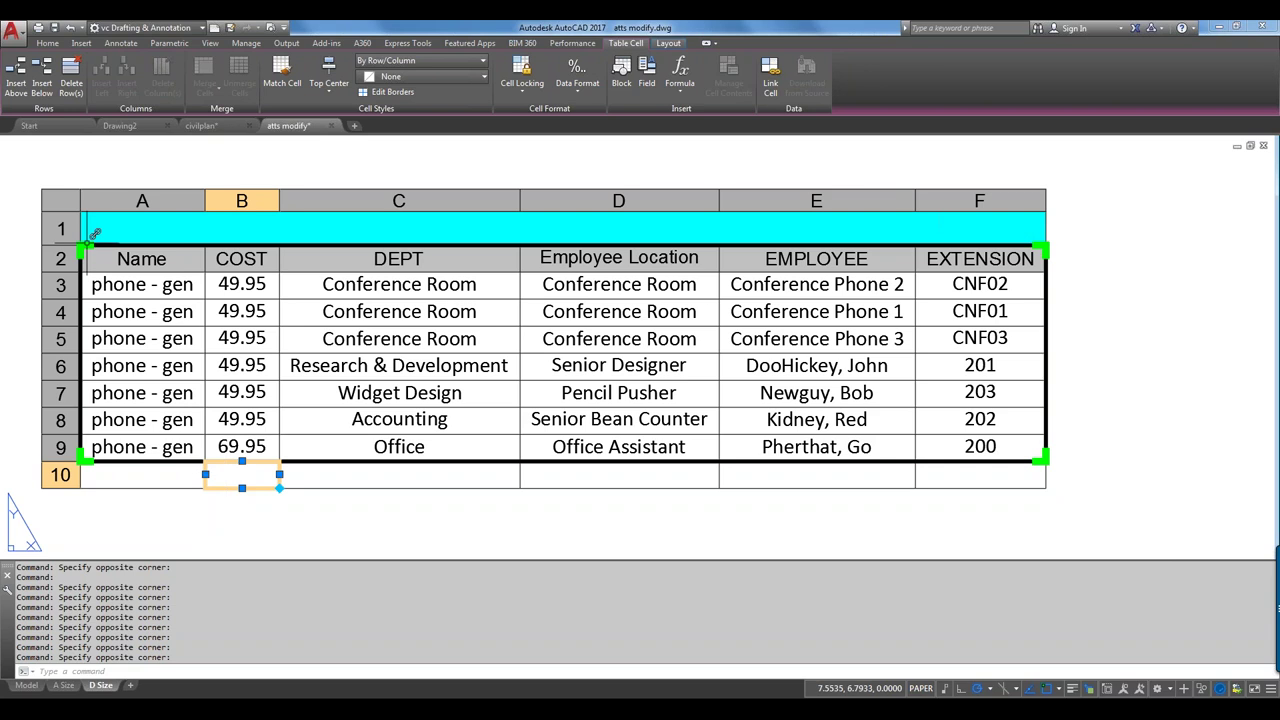
right_click(68, 476)
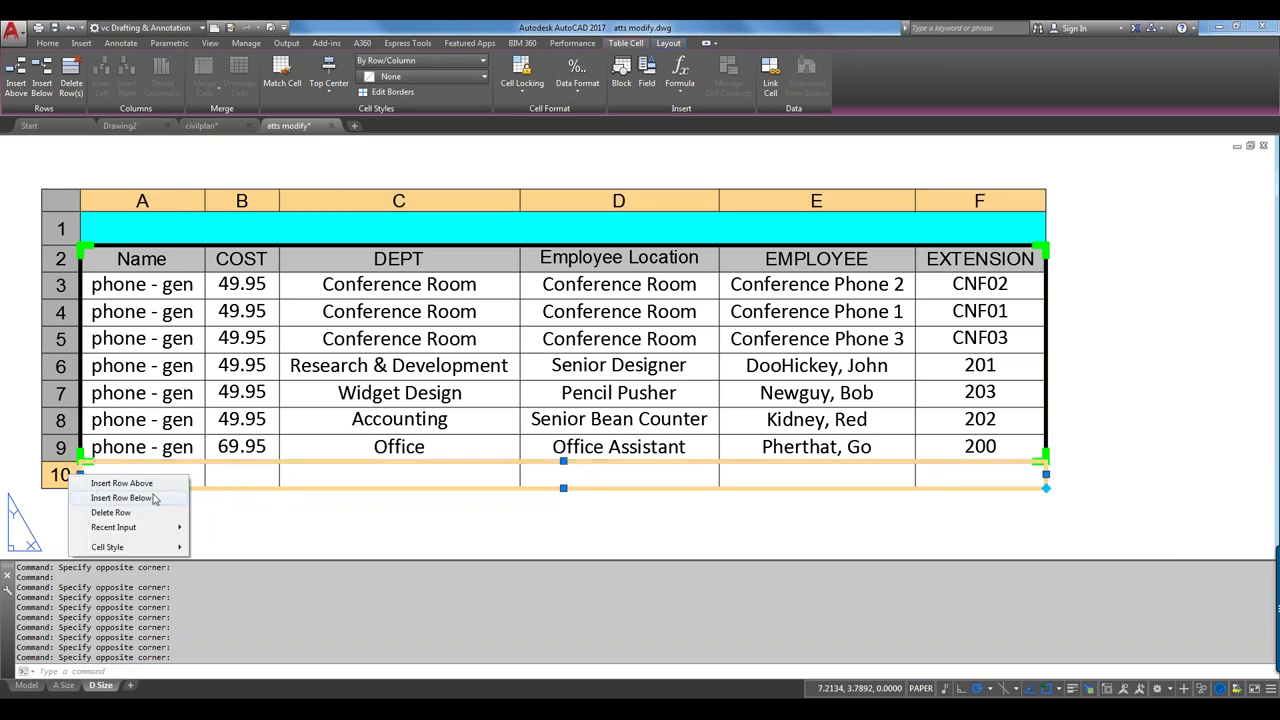
click(262, 474)
click(242, 476)
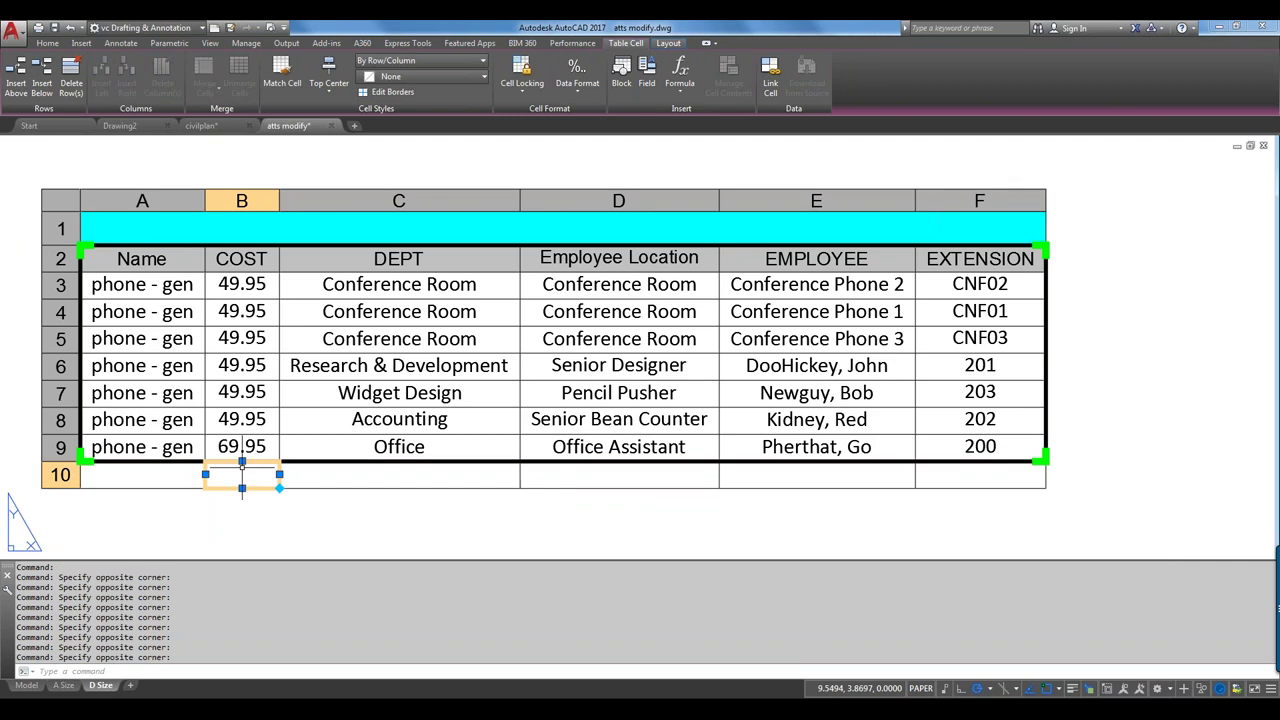
right_click(242, 463)
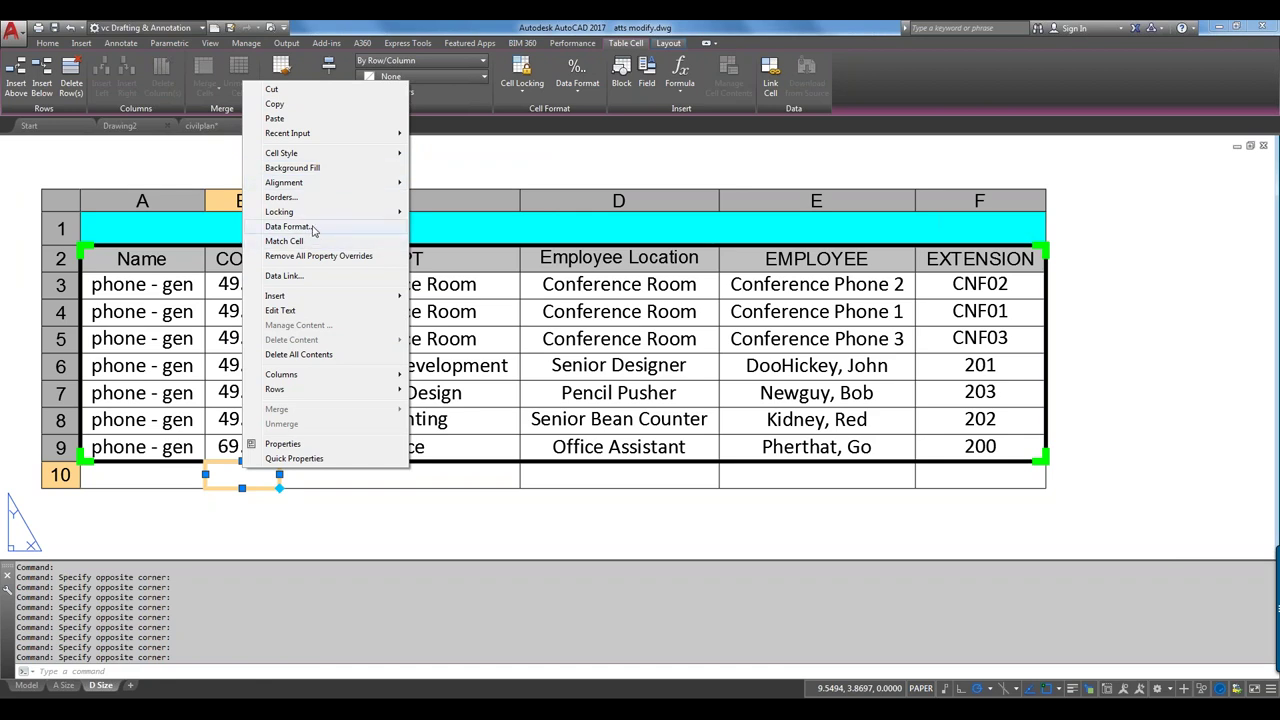
- Set cell B10's data format to Currency with 0.00 precision
click(313, 230)
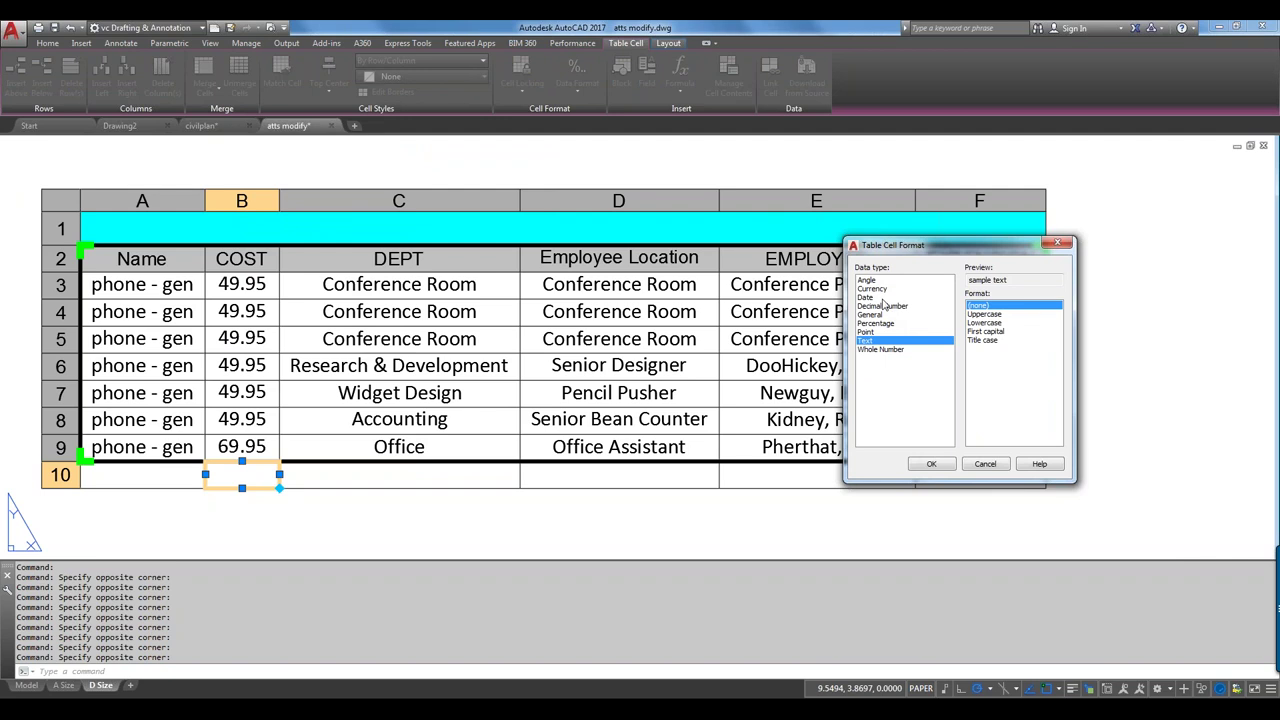
click(878, 289)
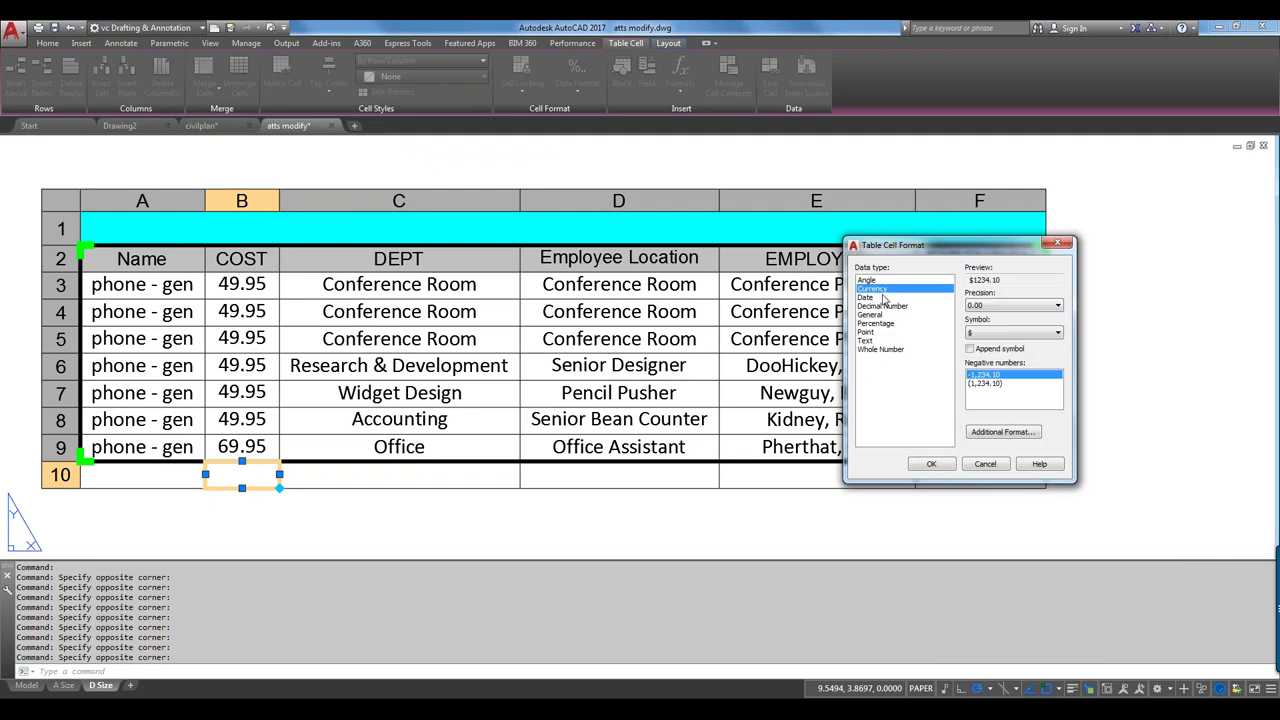
click(933, 465)
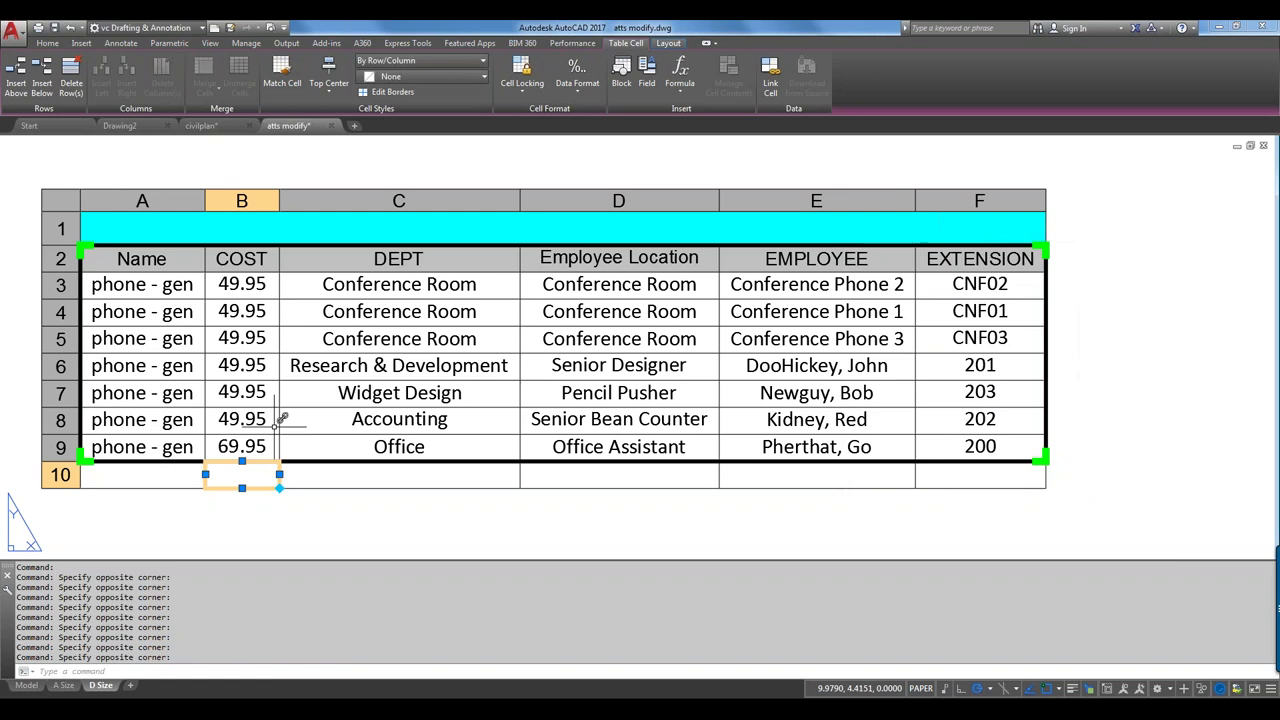
- Put a Sum of B3:B9 in B10, showing $369.65, and widen column B to fit it
click(681, 80)
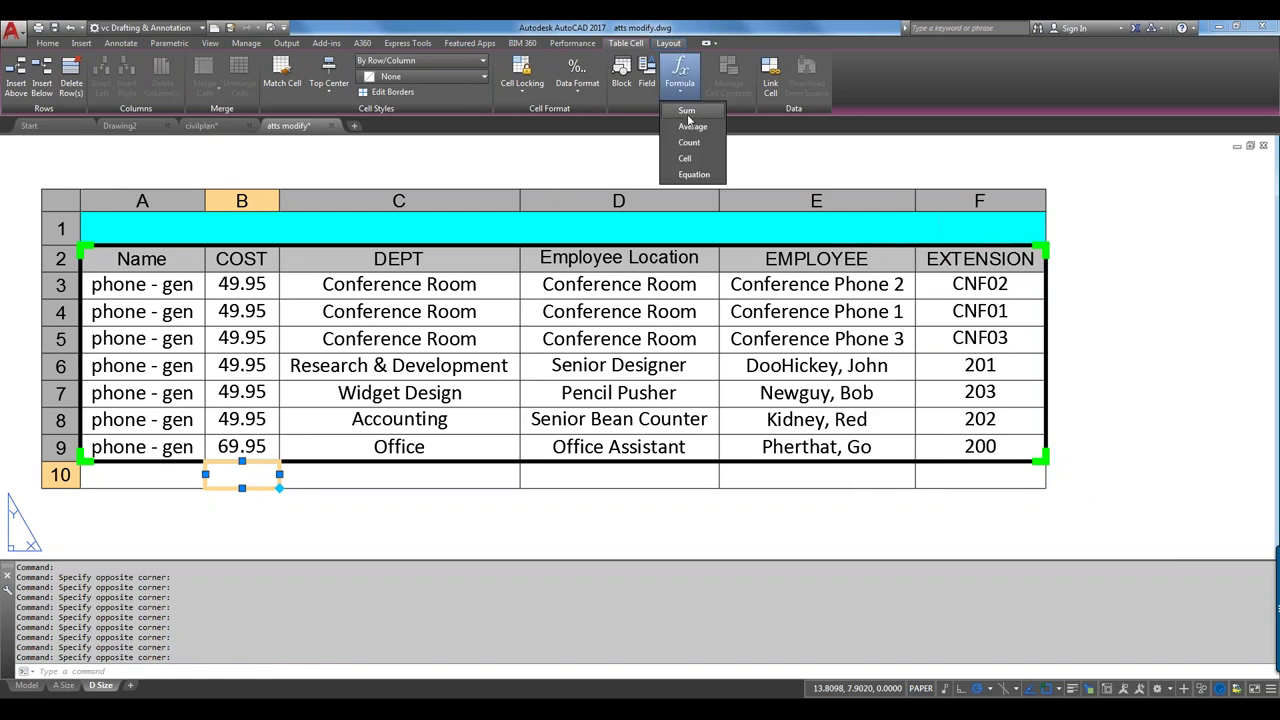
click(687, 112)
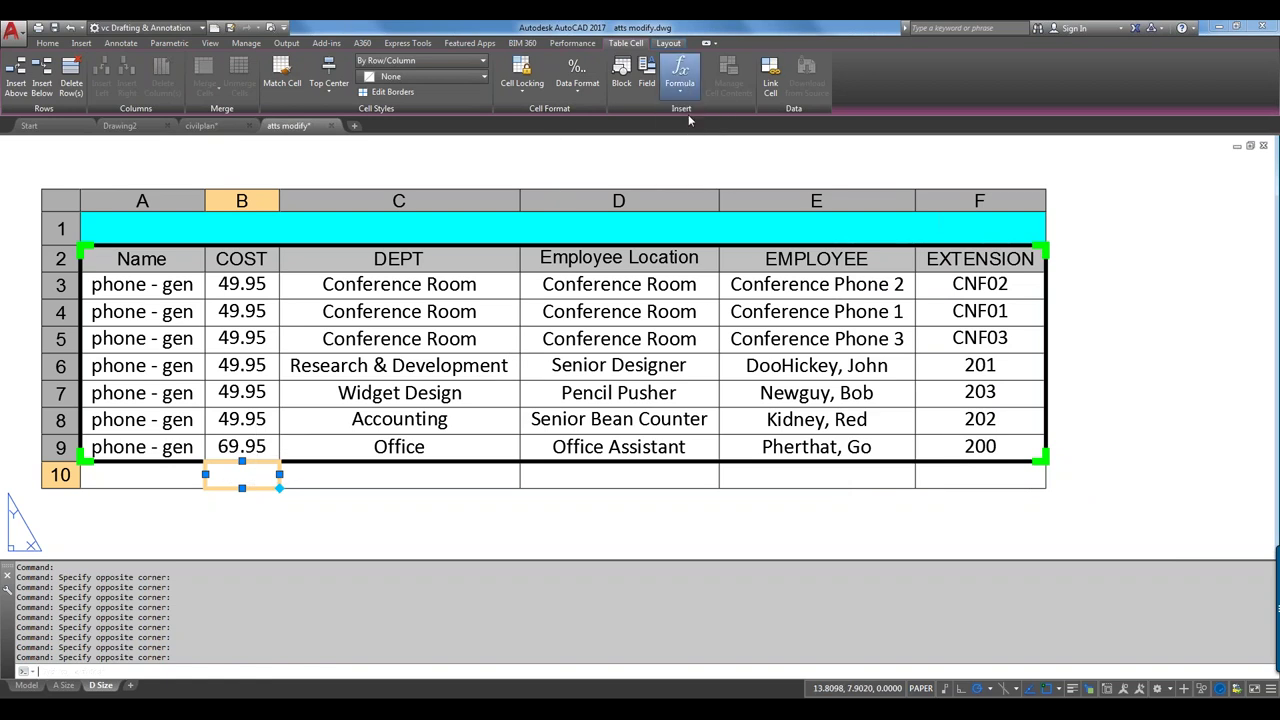
click(271, 290)
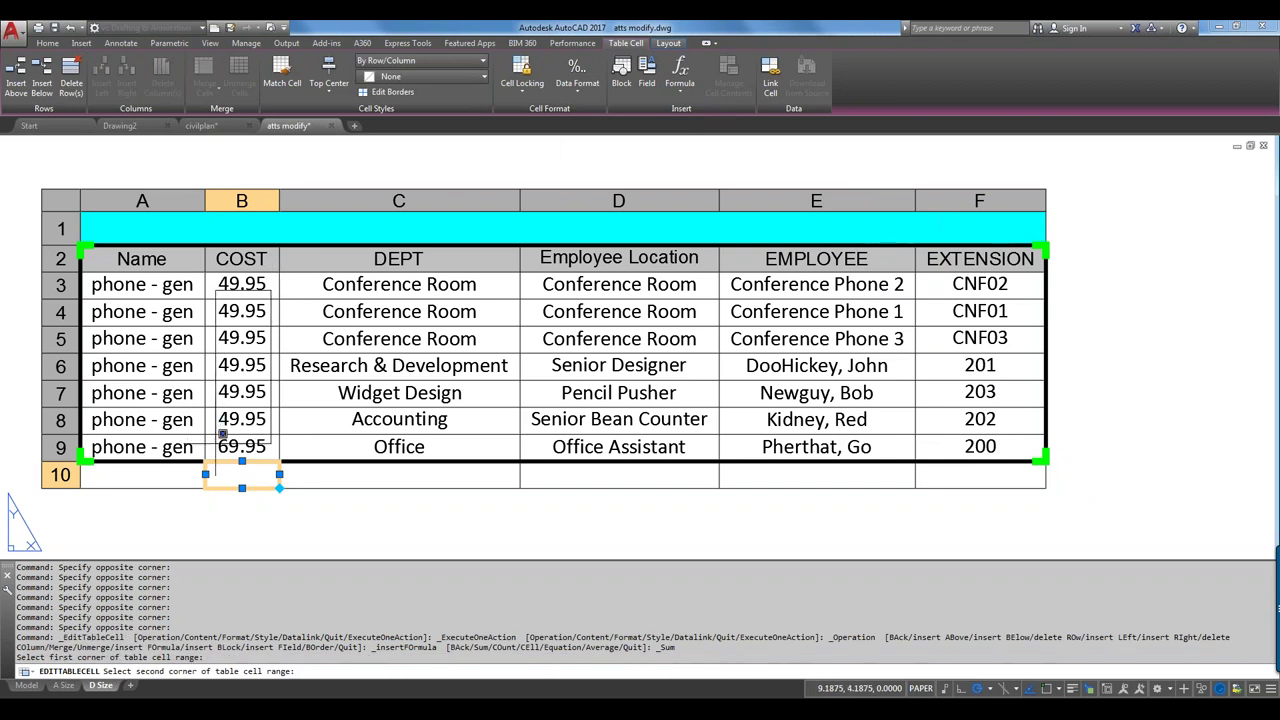
click(230, 442)
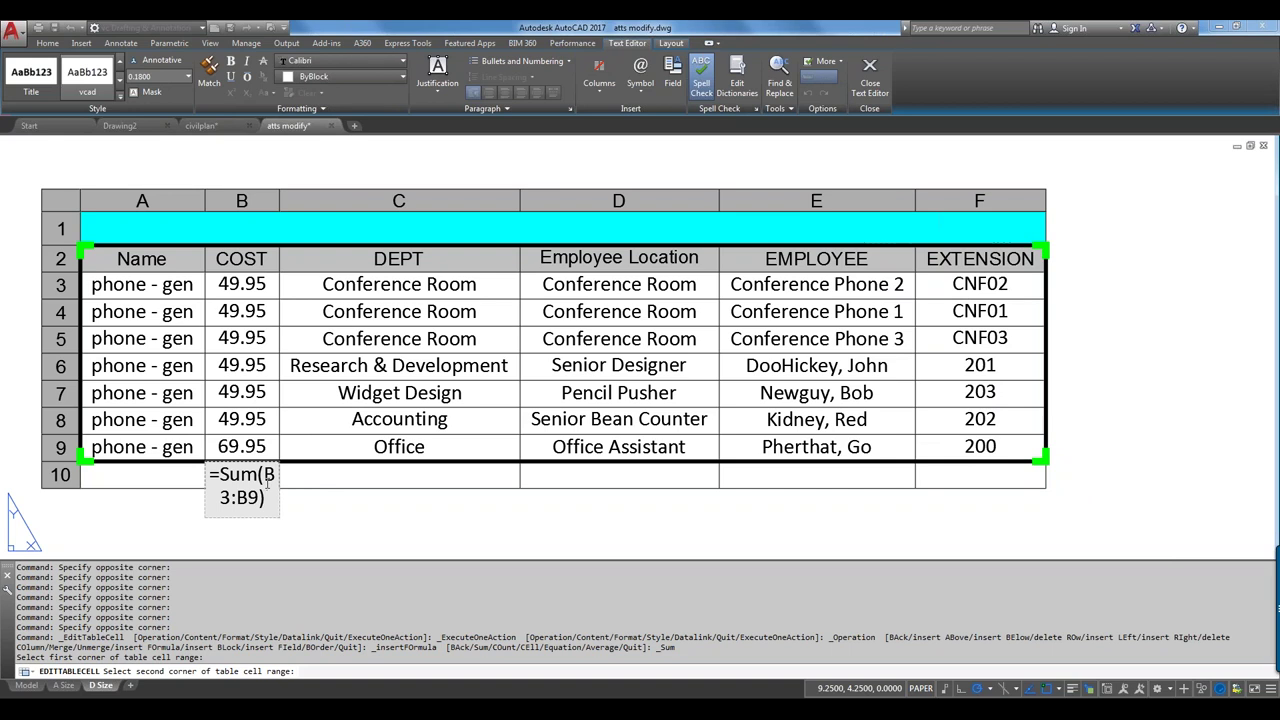
key(Escape)
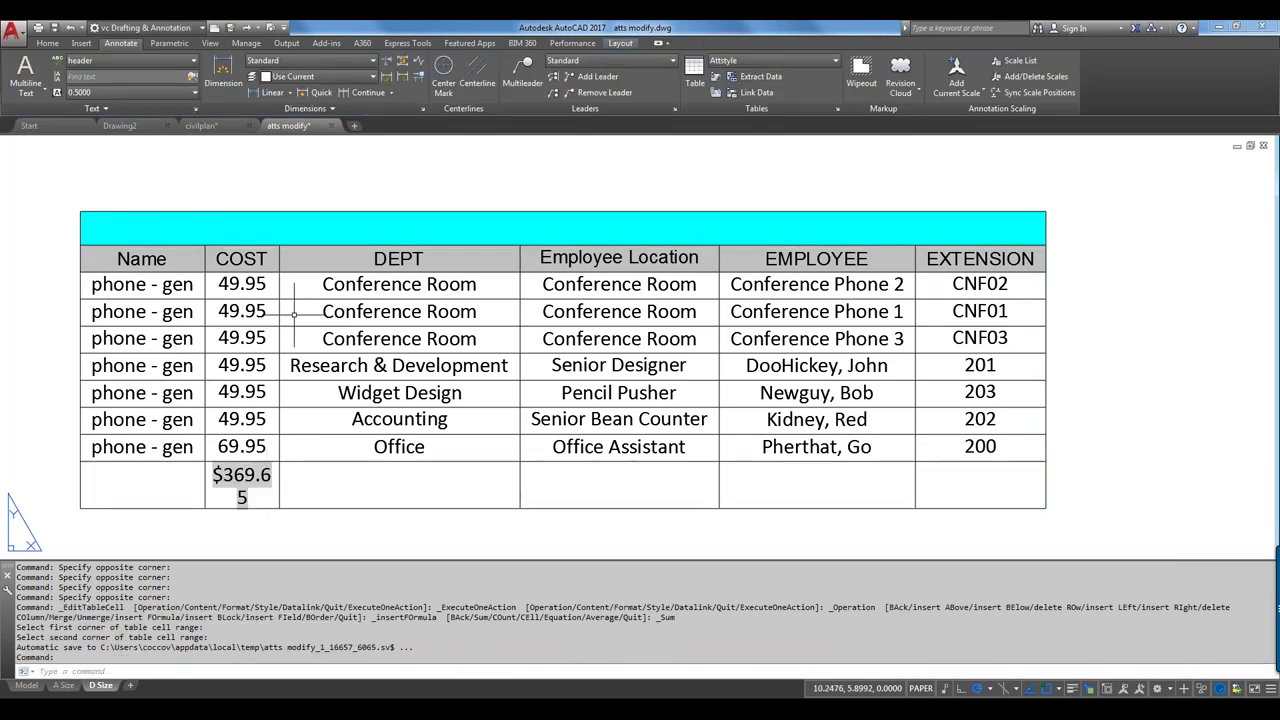
click(282, 252)
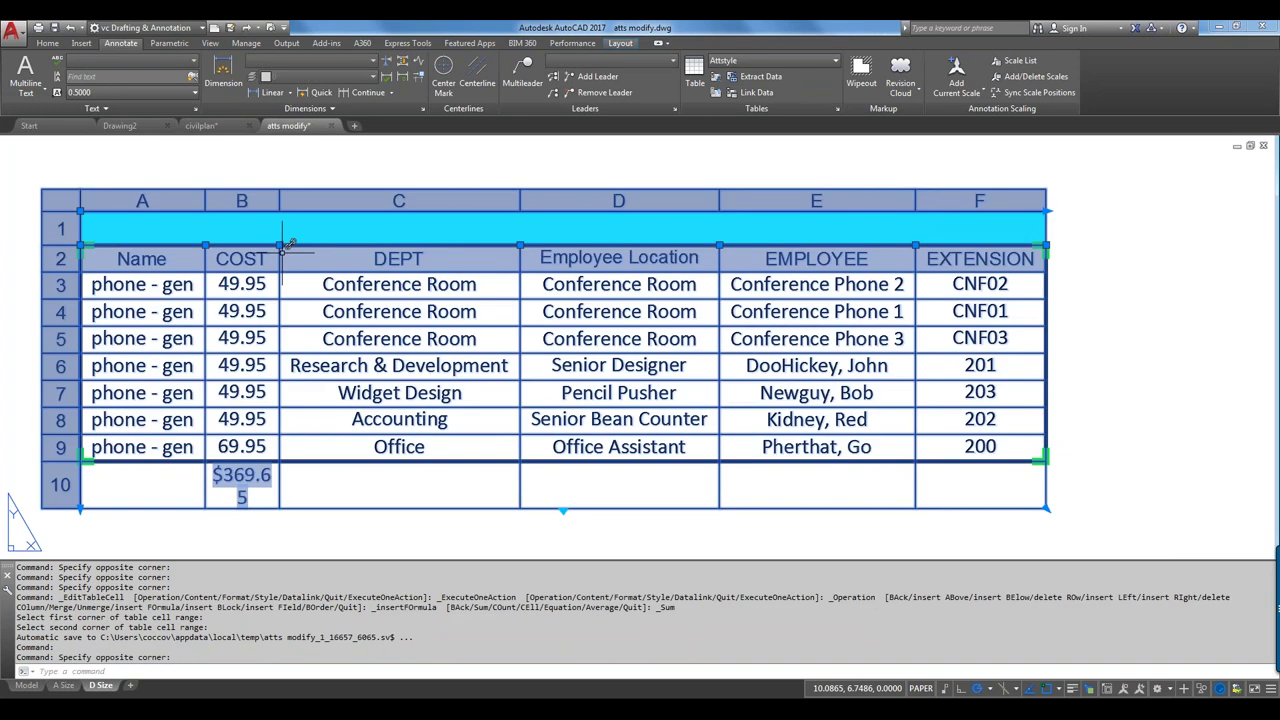
click(281, 243)
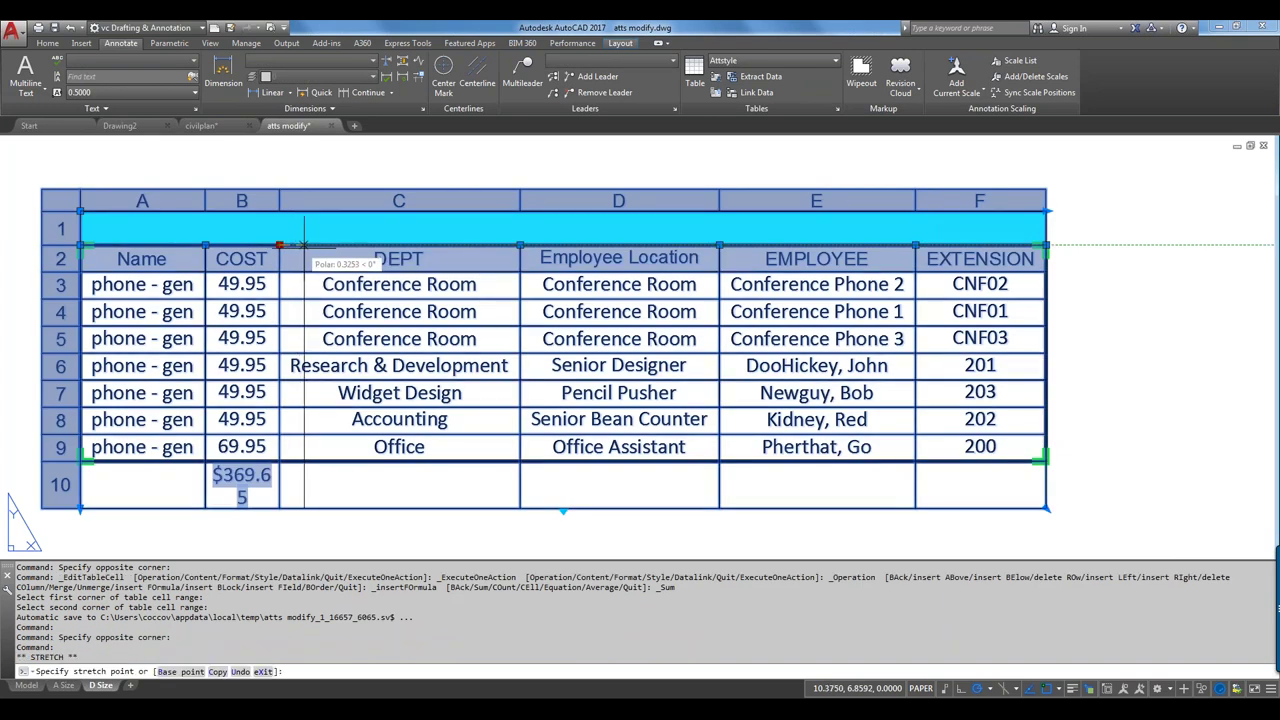